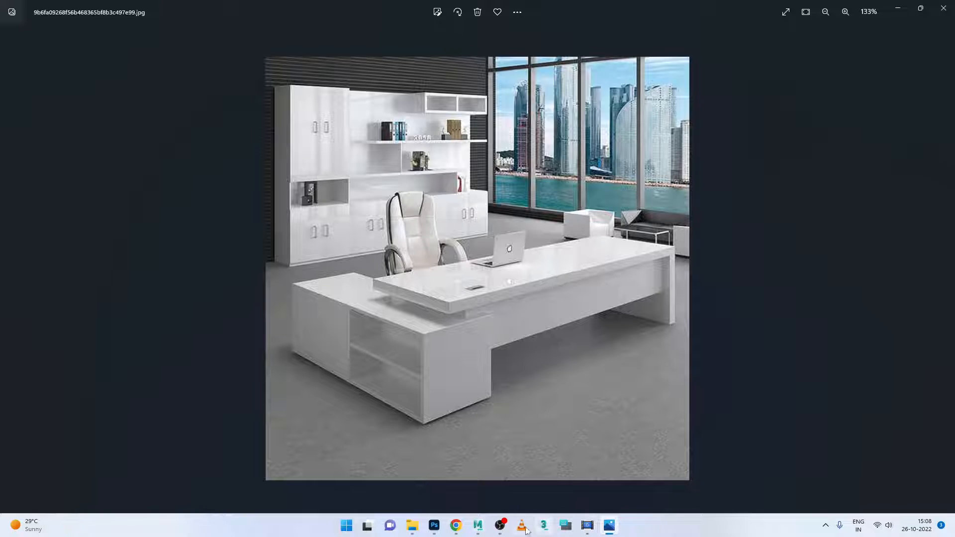
# Examine the cabinet wall, windows and desk in the office reference image up close and as a whole
pyautogui.moveTo(476, 530)
pyautogui.scroll(6, 542, 191)
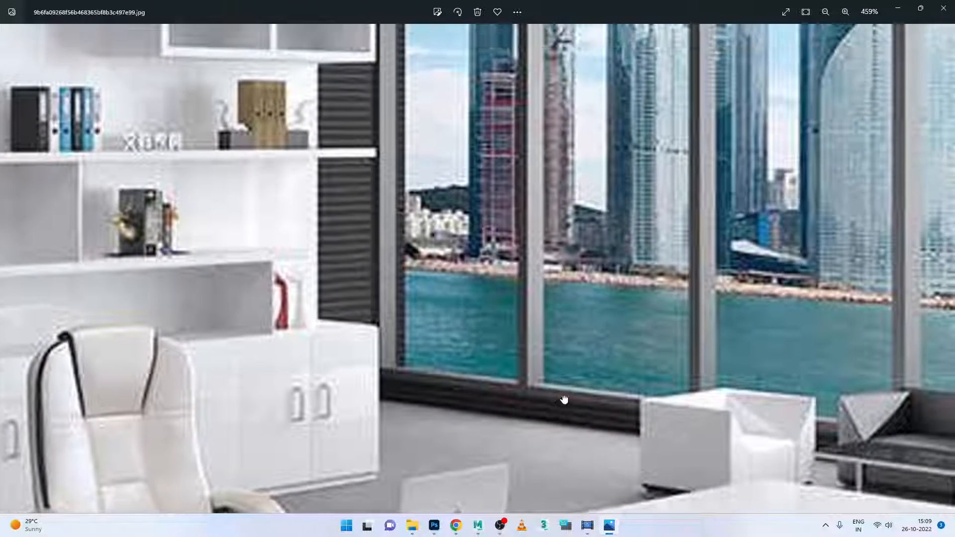
pyautogui.moveTo(530, 311); pyautogui.dragTo(511, 338)
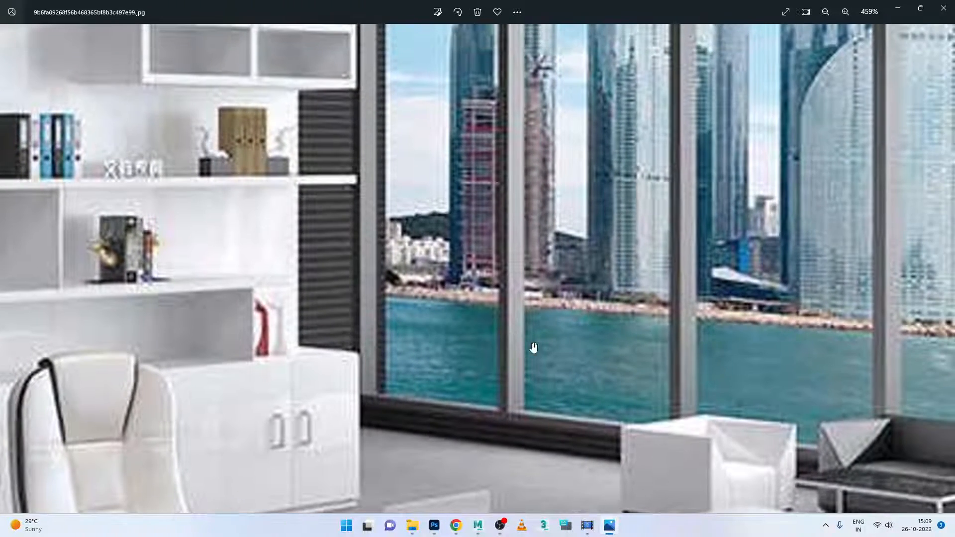
pyautogui.scroll(-1, 500, 270)
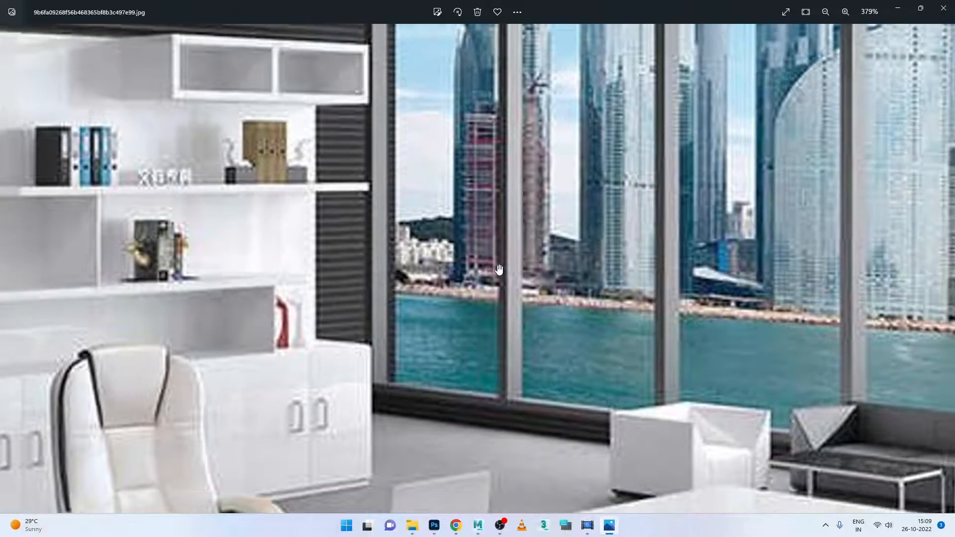
pyautogui.scroll(-4, 401, 243)
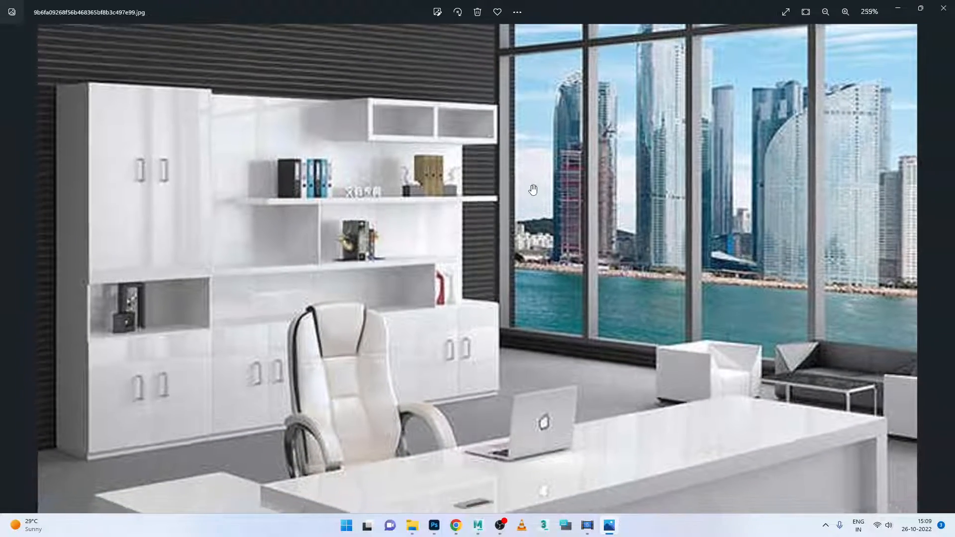
pyautogui.scroll(-2, 409, 249)
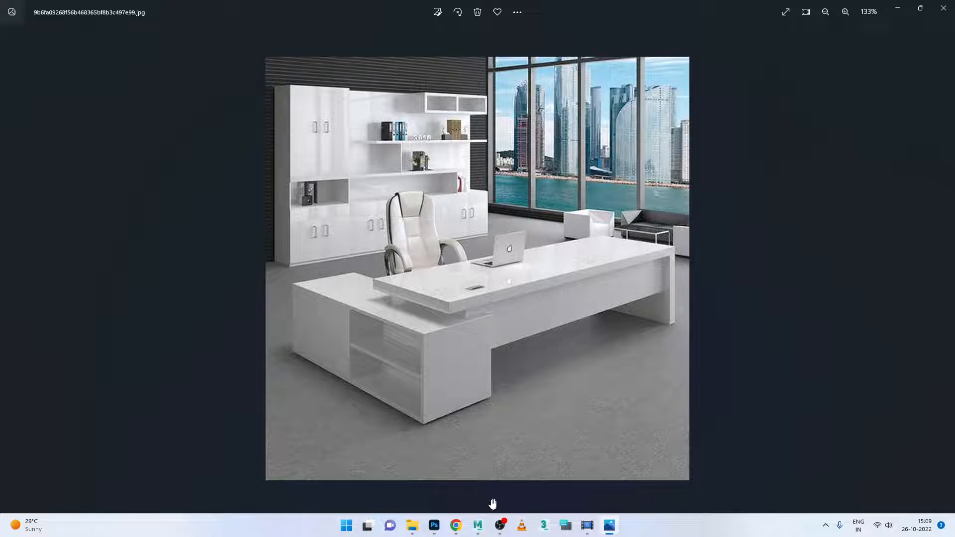
# Switch to Maya and set the polygon cube's width to 0.3, height to 12 and depth to 20
pyautogui.moveTo(411, 531)
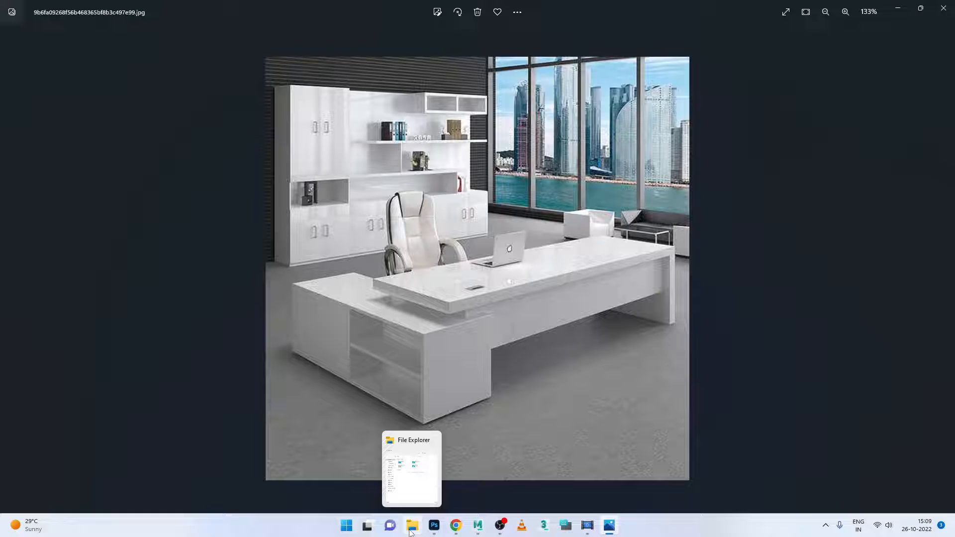
pyautogui.click(541, 488)
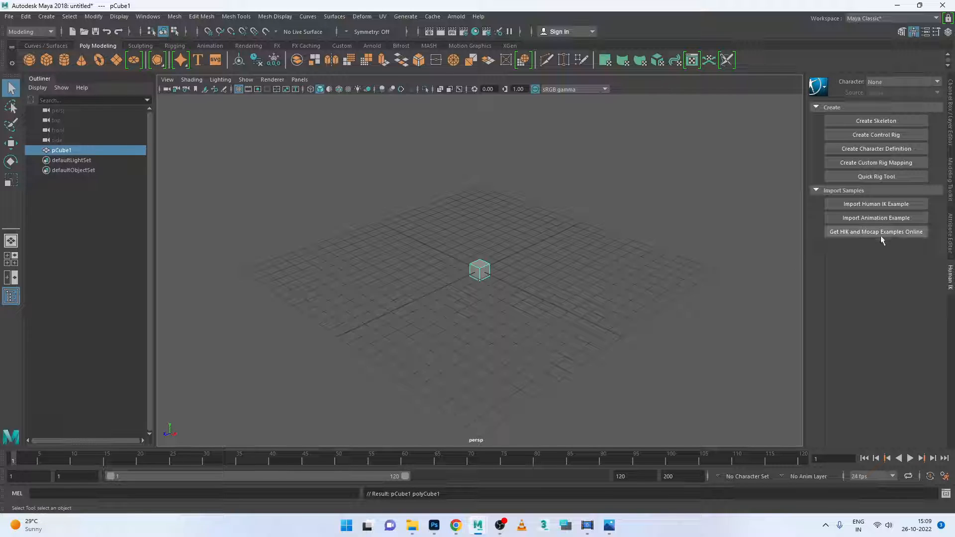
pyautogui.click(952, 126)
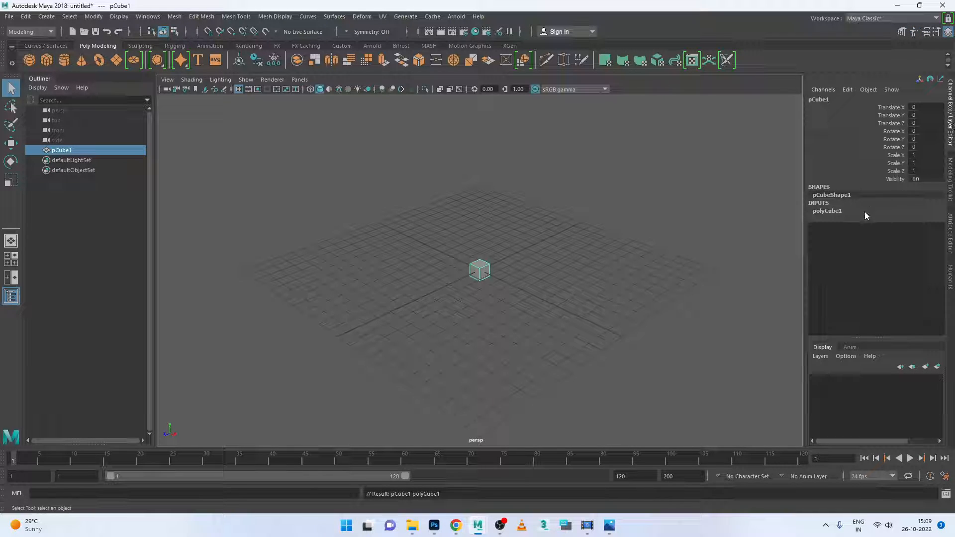
pyautogui.click(828, 211)
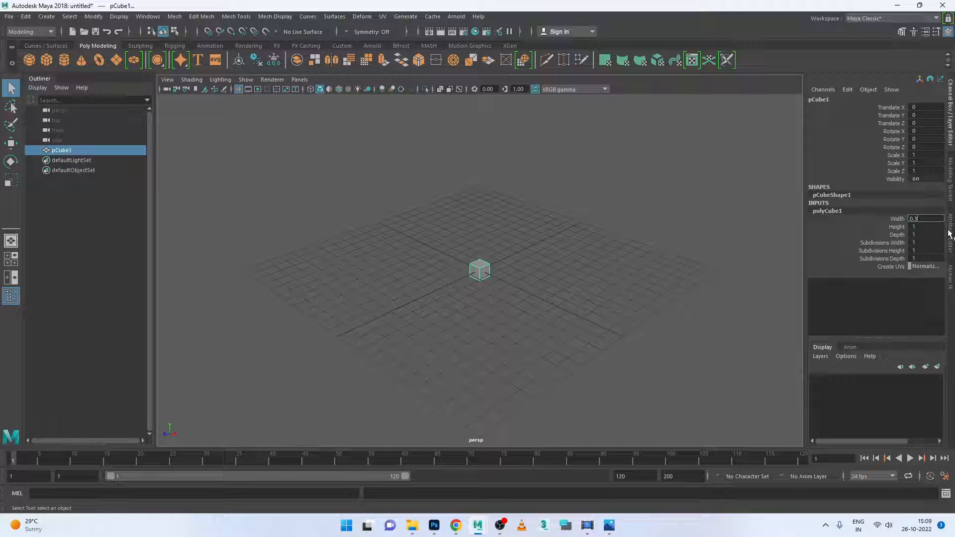
pyautogui.write('0.3')
pyautogui.press('Return')
pyautogui.press('Tab')
pyautogui.press('Return')
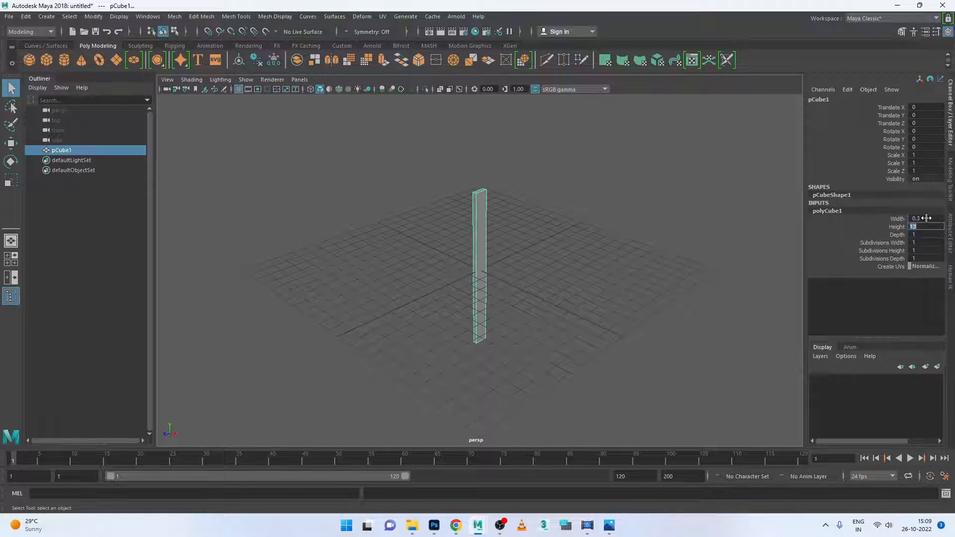
pyautogui.press('Tab')
pyautogui.press('Return')
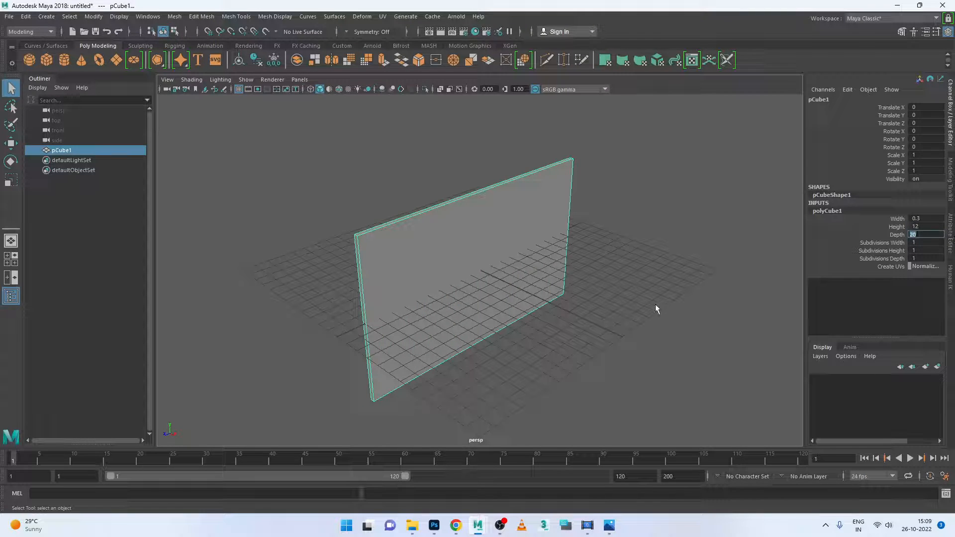
# Raise the wall slab in the side view to about 6.04 on Y so its base rests on the grid
pyautogui.click(517, 254)
pyautogui.press('w')
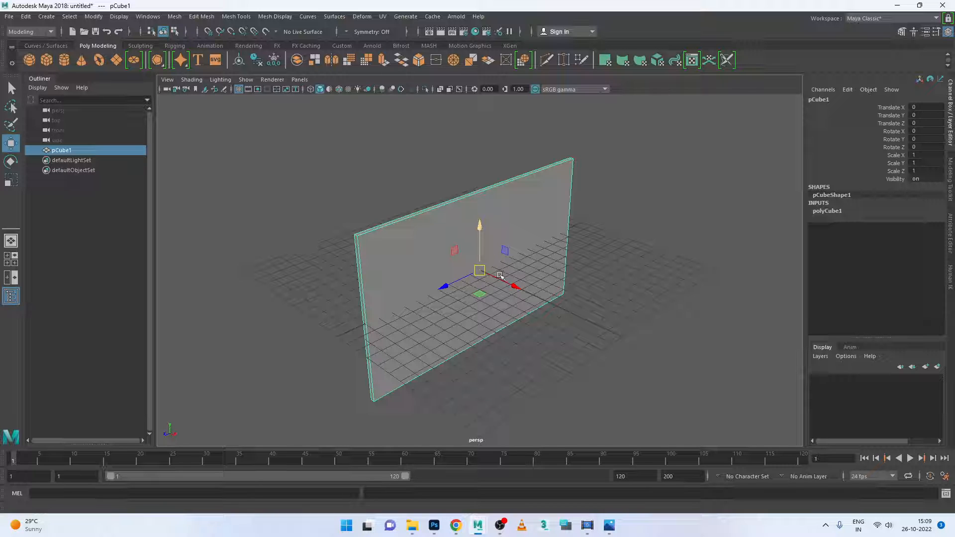
pyautogui.press('space')
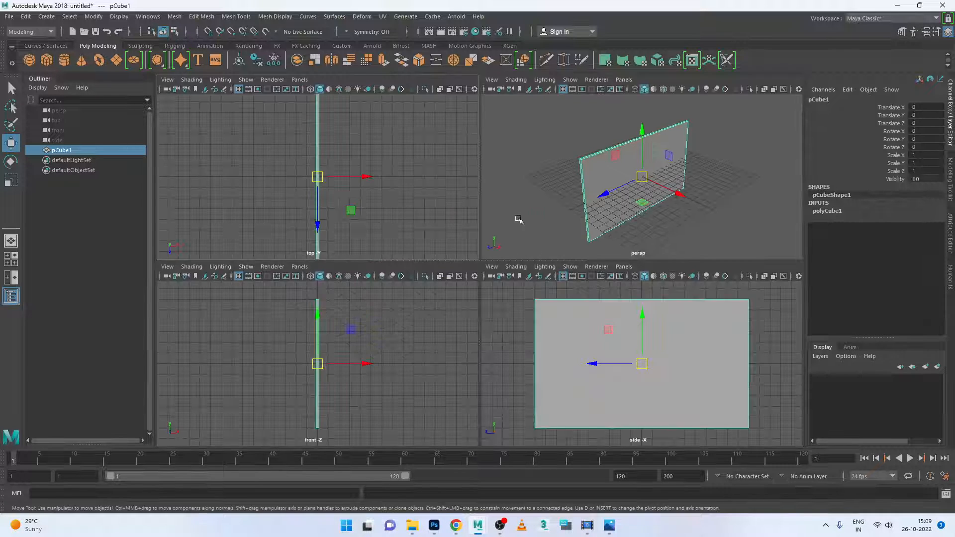
pyautogui.press('space')
pyautogui.press('space')
pyautogui.press('space')
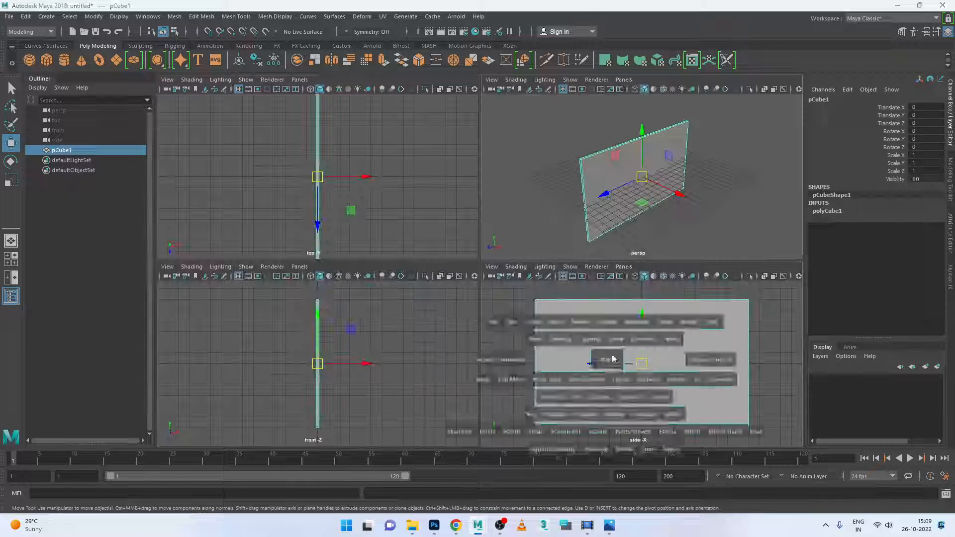
pyautogui.moveTo(479, 219); pyautogui.dragTo(481, 97)
pyautogui.scroll(-4, 548, 213)
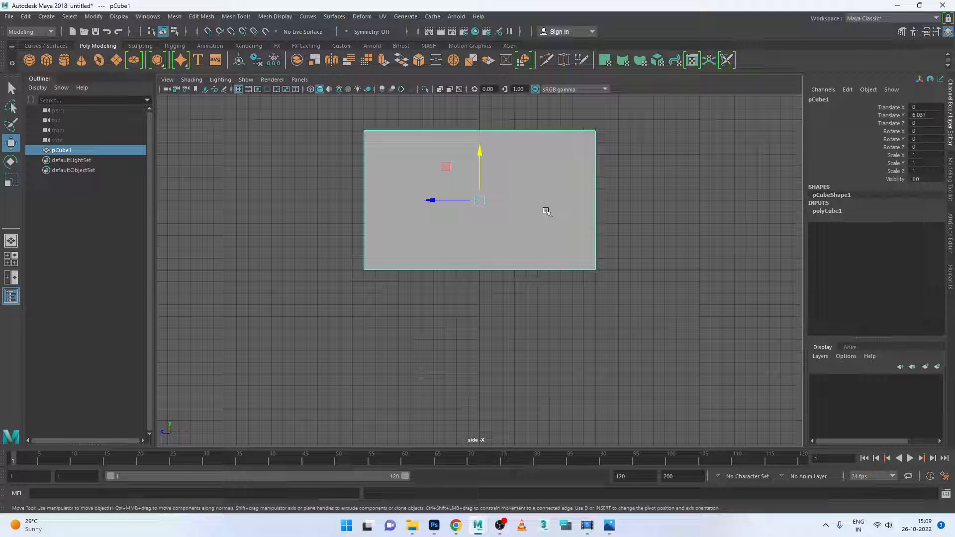
# Move the wall slab along X to about -11.72, at the edge of the grid
pyautogui.press('space')
pyautogui.press('space')
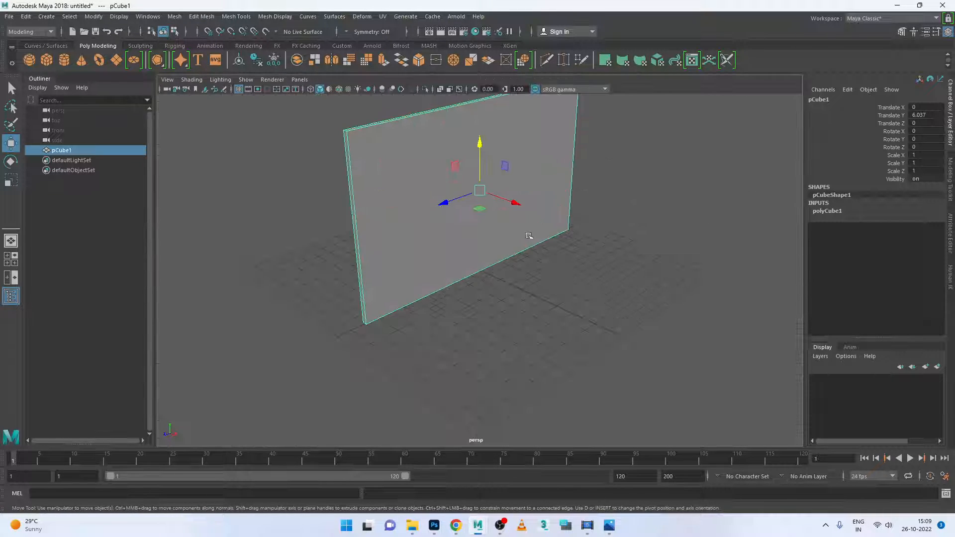
pyautogui.moveTo(516, 202); pyautogui.dragTo(396, 156)
pyautogui.scroll(-3, 498, 220)
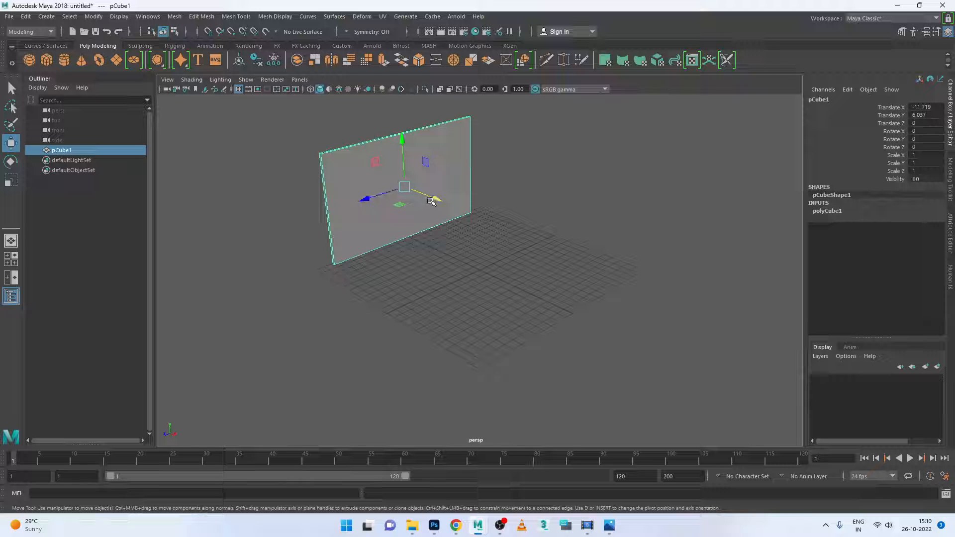
# Duplicate the wall slab and move the copy along X to about 8.69
pyautogui.moveTo(430, 201); pyautogui.dragTo(469, 237)
pyautogui.hotkey('ctrl', 'z')
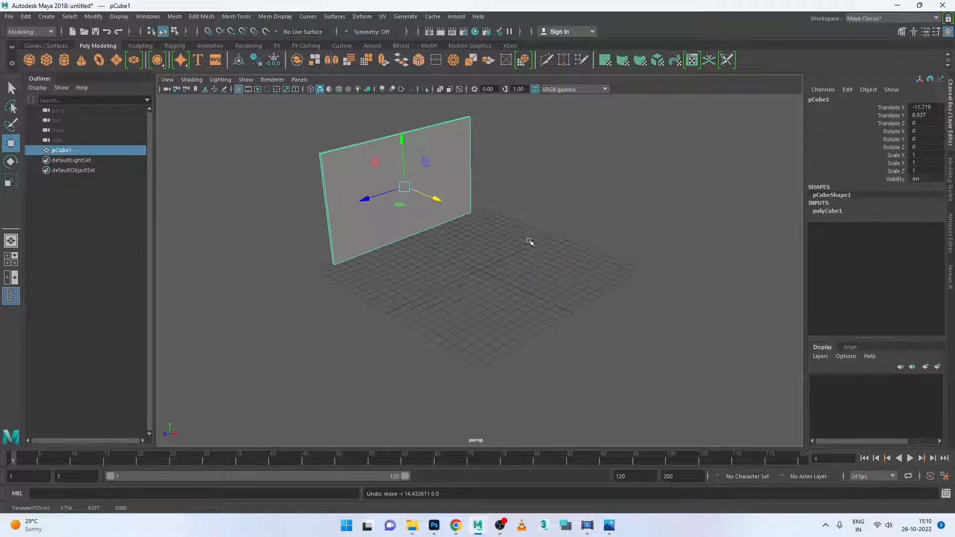
pyautogui.hotkey('ctrl', 'd')
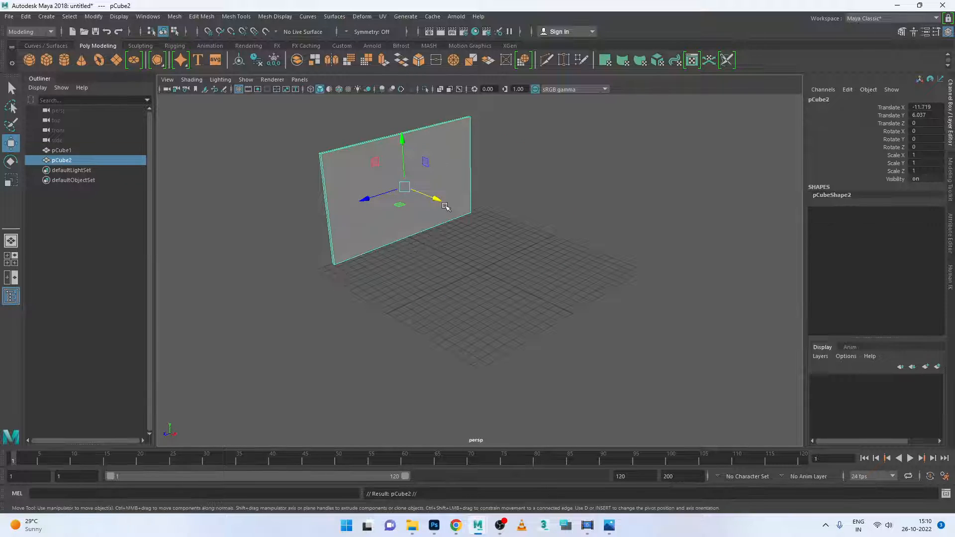
pyautogui.moveTo(445, 206); pyautogui.dragTo(610, 246)
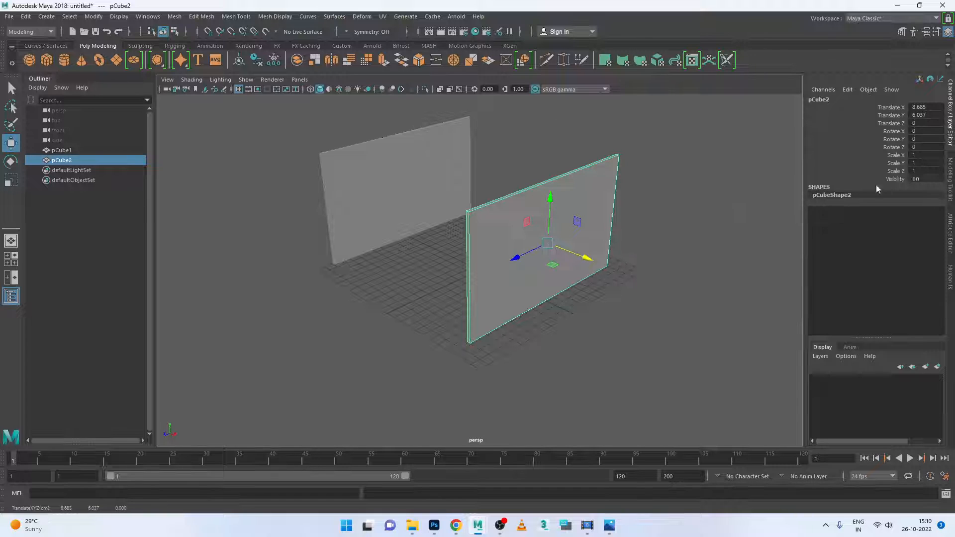
# Turn the duplicated wall perpendicular to the first by setting its rotation to 0 on X, 90 on Y and 0 on Z
pyautogui.press('e')
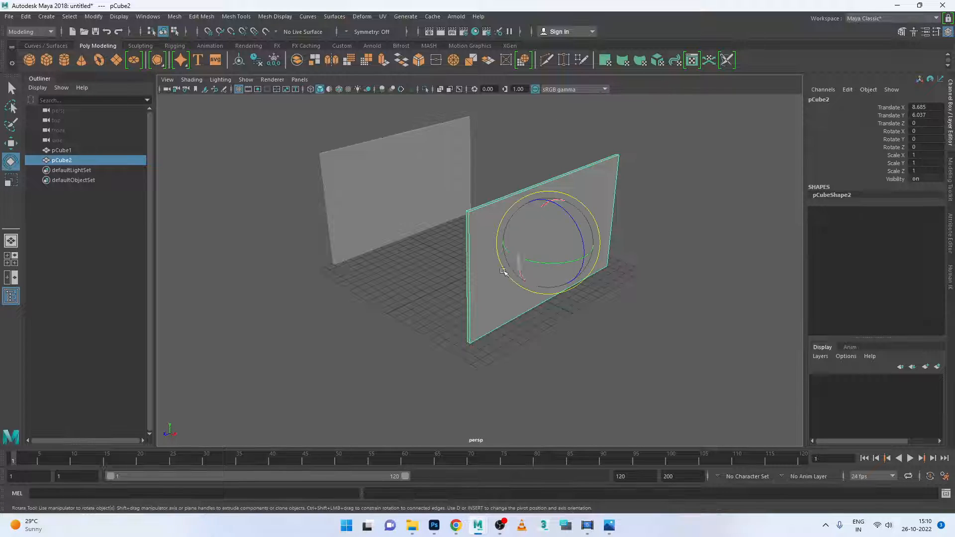
pyautogui.moveTo(547, 259); pyautogui.dragTo(531, 263)
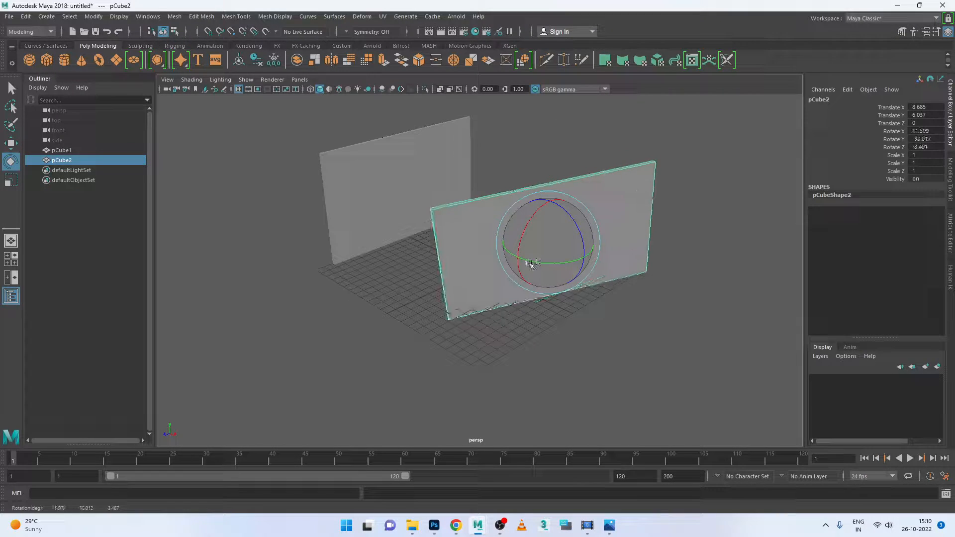
pyautogui.doubleClick(926, 139)
pyautogui.write('9')
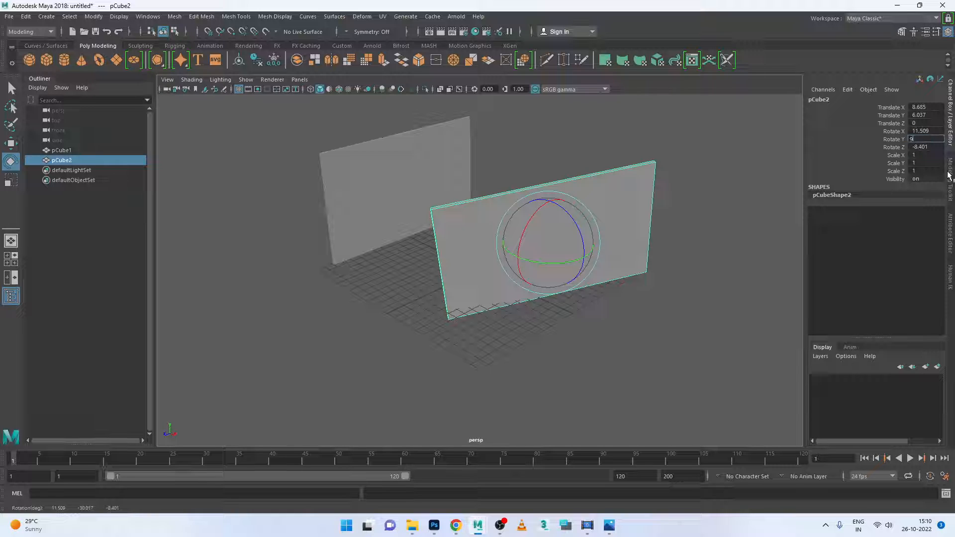
pyautogui.write('0')
pyautogui.press('Return')
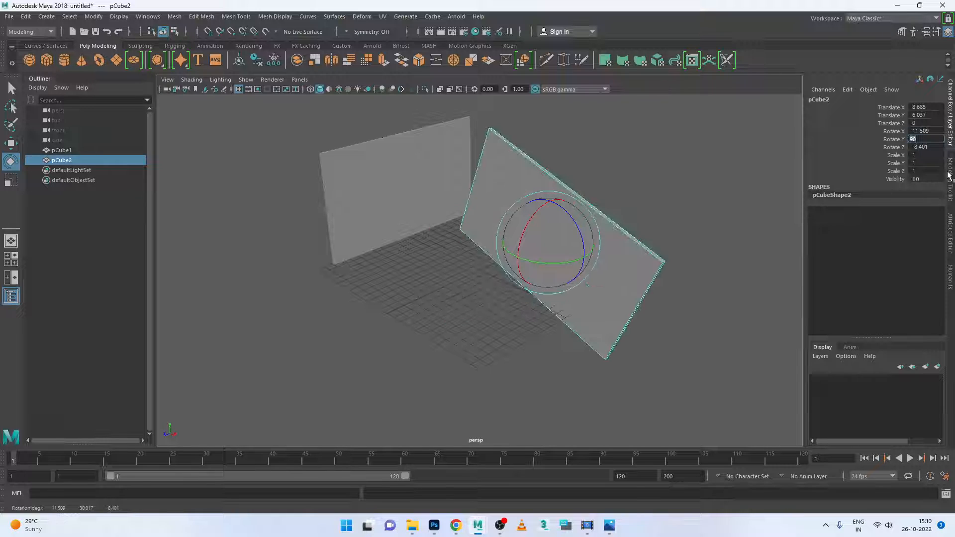
pyautogui.doubleClick(928, 131)
pyautogui.write('0')
pyautogui.press('Return')
pyautogui.doubleClick(929, 147)
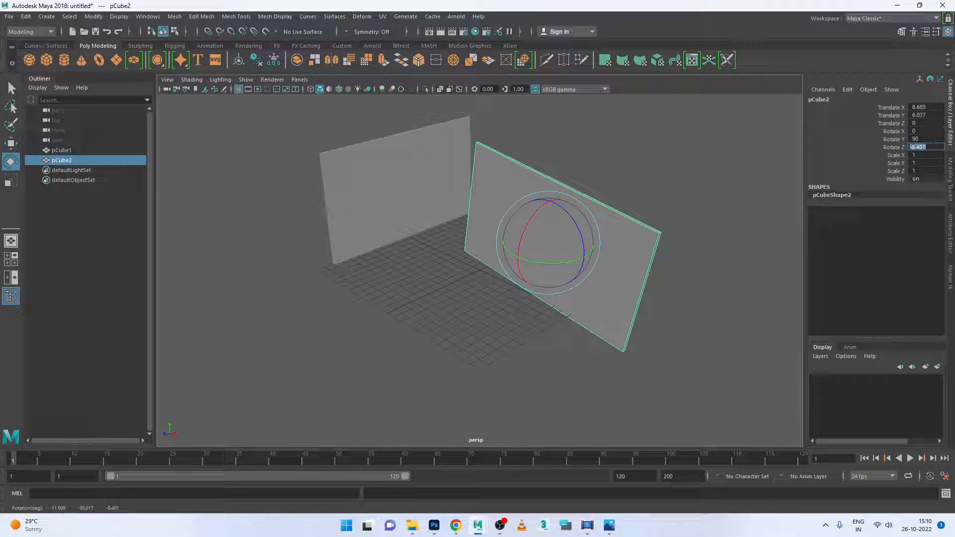
pyautogui.write('0')
pyautogui.press('Return')
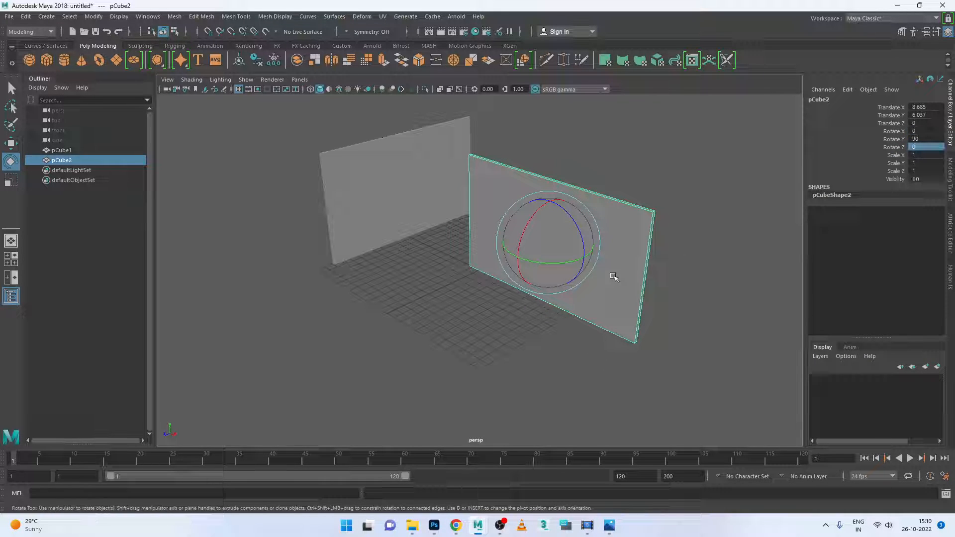
# Move the rotated wall to about -7.08 on Z and -2.24 on X so its end meets the first wall
pyautogui.press('w')
pyautogui.moveTo(538, 262); pyautogui.dragTo(576, 214)
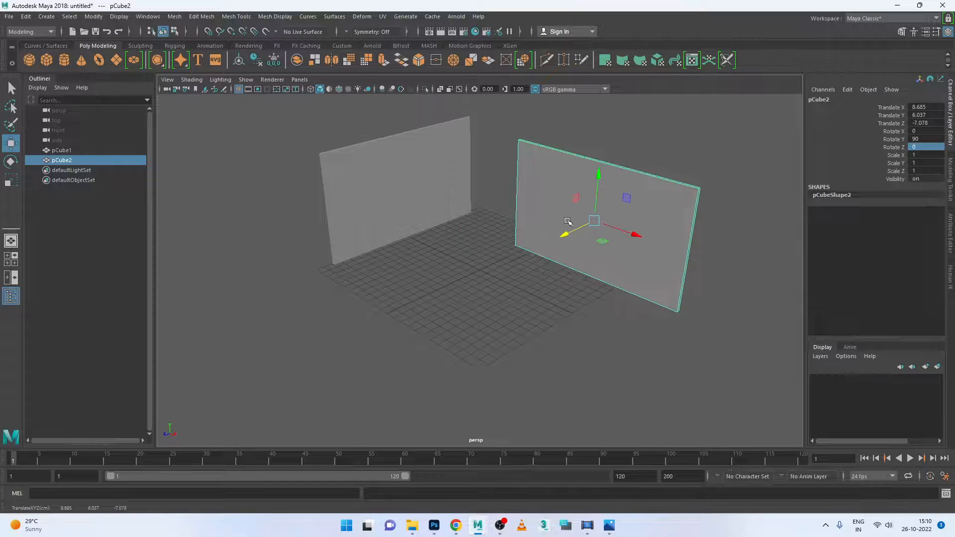
pyautogui.press('space')
pyautogui.press('space')
pyautogui.scroll(-4, 392, 292)
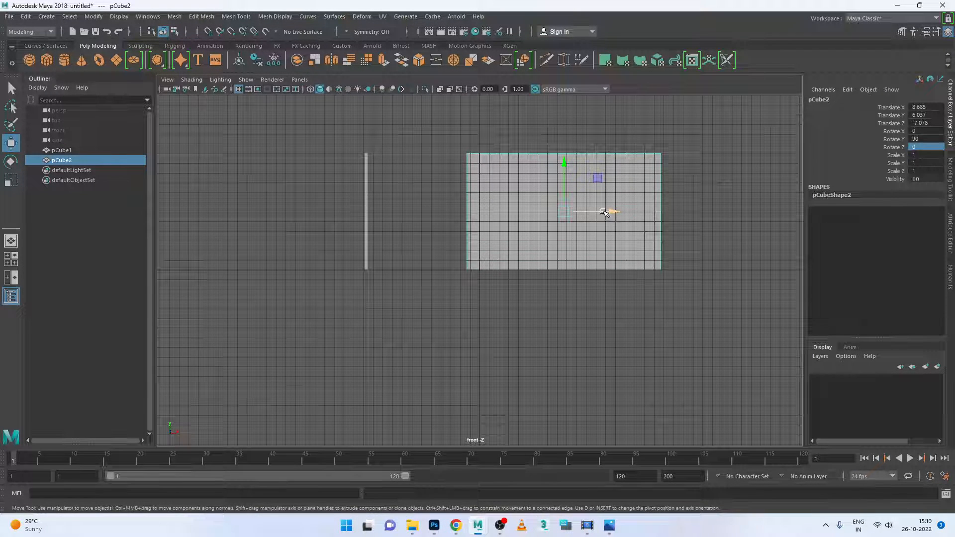
pyautogui.moveTo(604, 212); pyautogui.dragTo(499, 212)
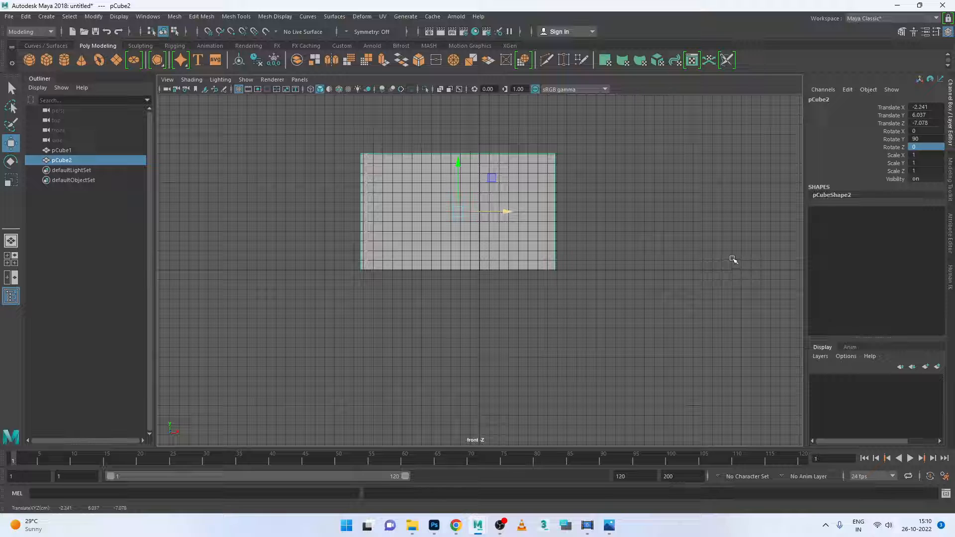
# Shift the rotated wall closer to the first wall's back edge, to about -9.20 on Z
pyautogui.press('space')
pyautogui.press('space')
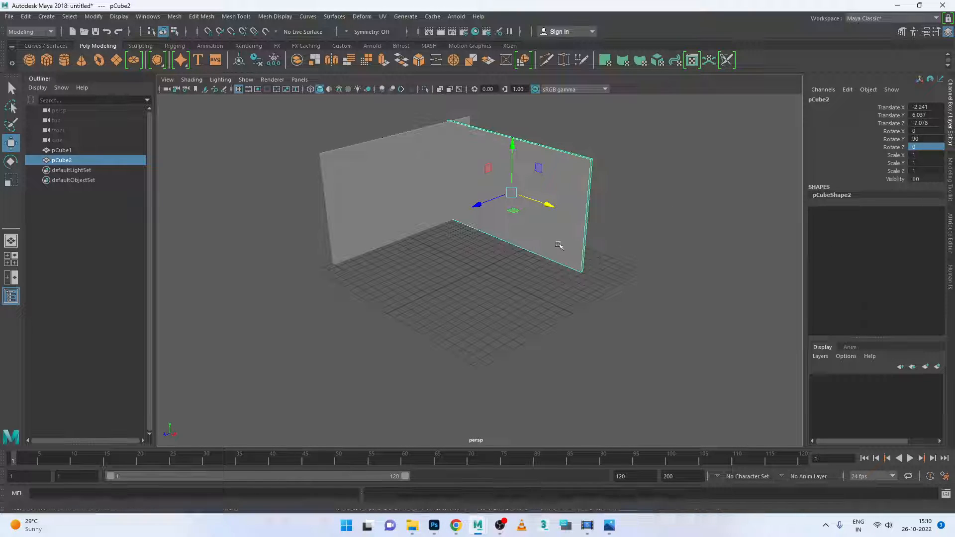
pyautogui.keyDown('alt'); pyautogui.moveTo(558, 244); pyautogui.dragTo(429, 254); pyautogui.keyUp('alt')
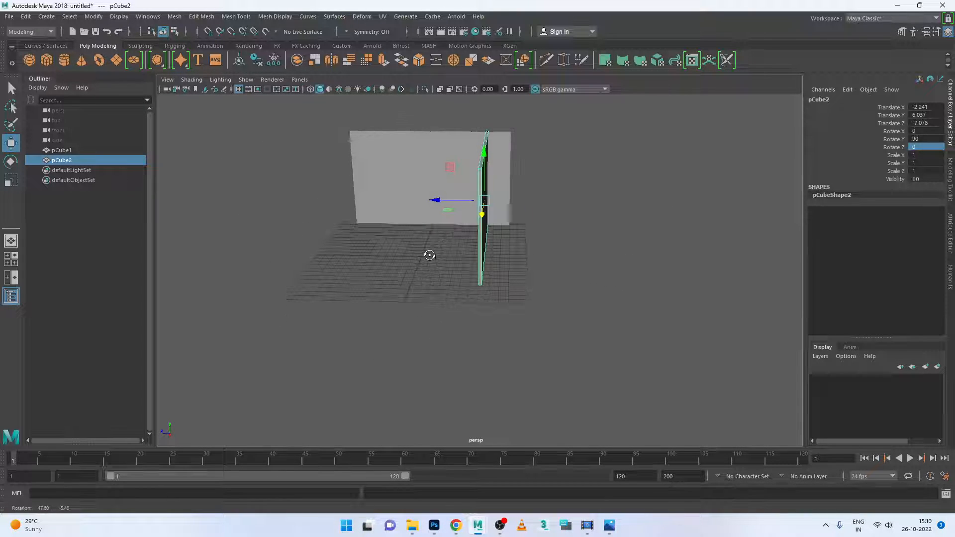
pyautogui.moveTo(437, 200); pyautogui.dragTo(455, 204)
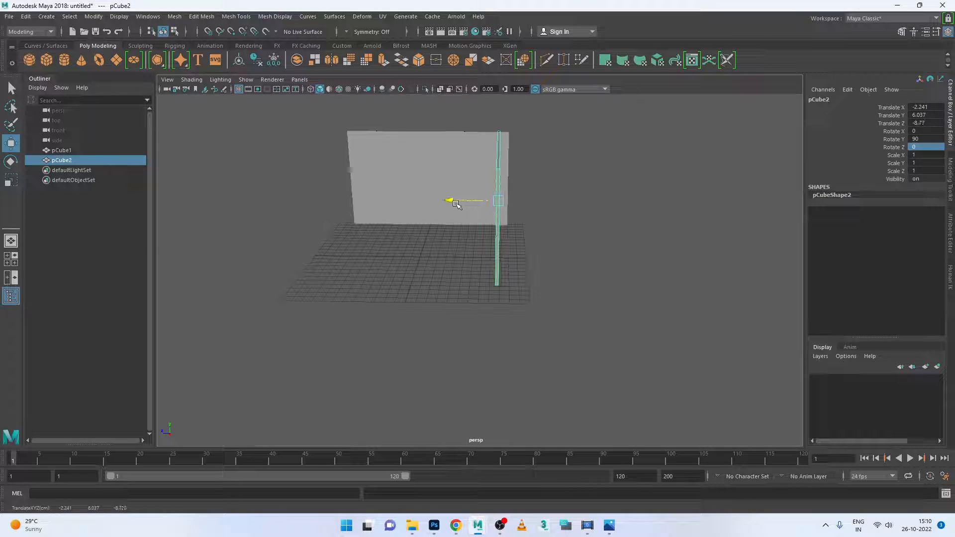
pyautogui.press('space')
pyautogui.press('space')
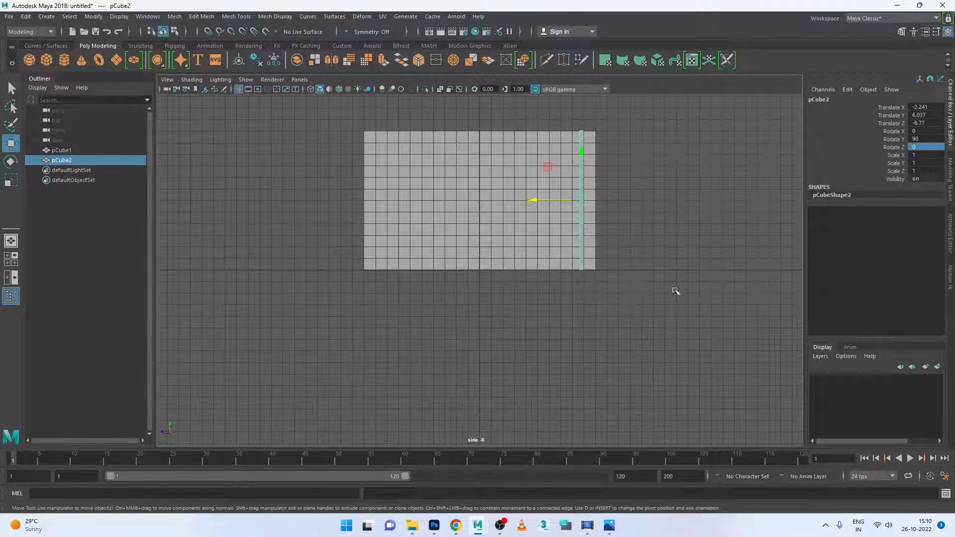
pyautogui.scroll(3, 582, 170)
pyautogui.keyDown('alt'); pyautogui.moveTo(693, 228); pyautogui.dragTo(612, 352, button='middle'); pyautogui.keyUp('alt')
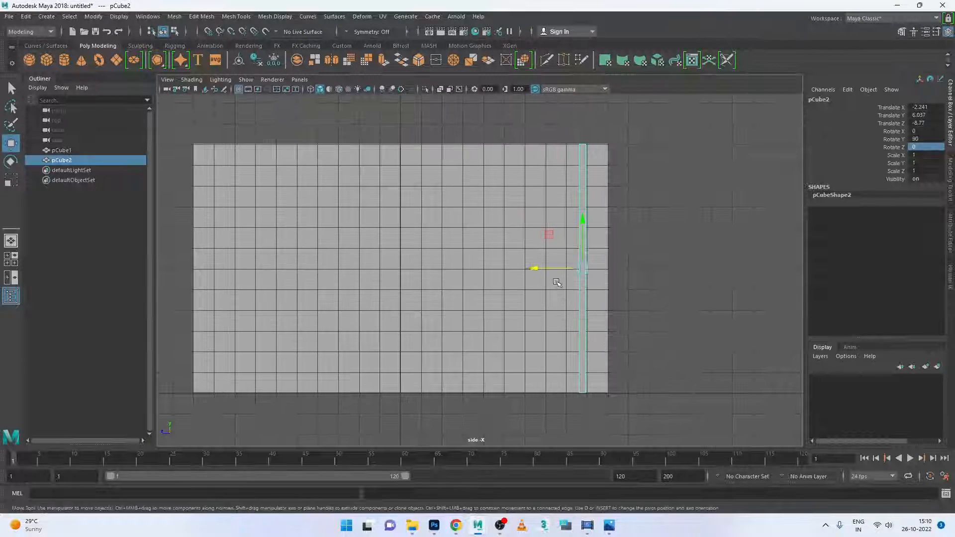
pyautogui.moveTo(538, 269)
pyautogui.mouseDown()
pyautogui.moveTo(551, 273)
pyautogui.moveTo(544, 269)
pyautogui.mouseUp()
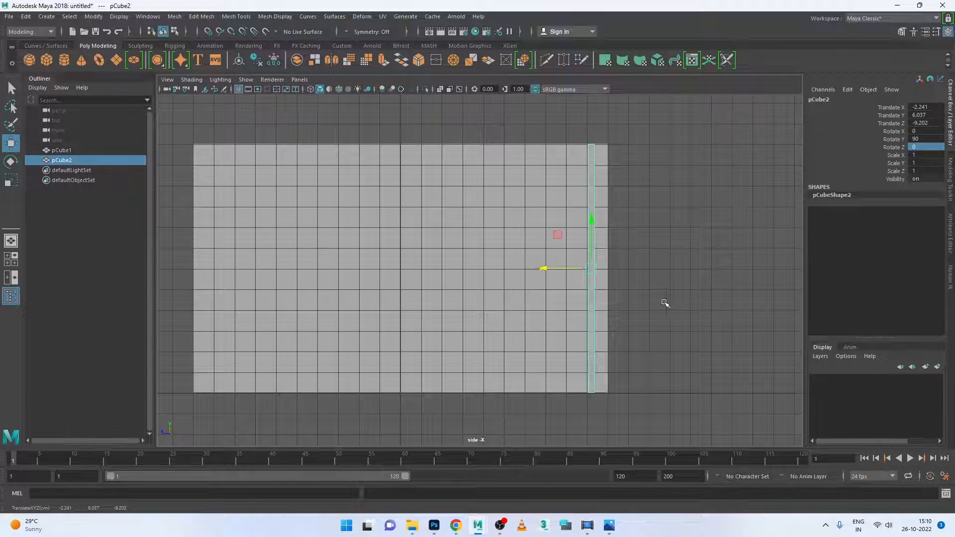
# Shift the rotated wall along X to about -1.62 so its end closes up with the first wall at the corner
pyautogui.scroll(-1, 666, 304)
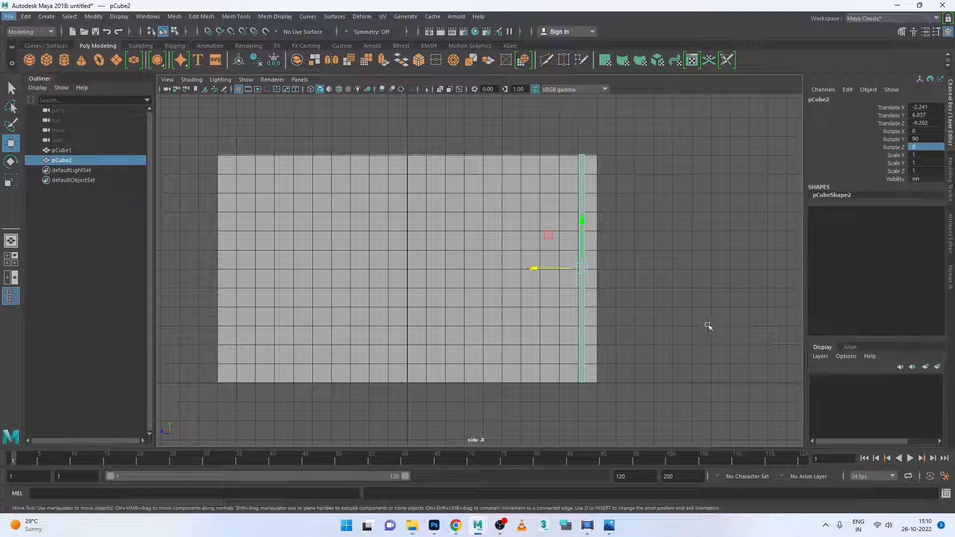
pyautogui.click(691, 279)
pyautogui.press('space')
pyautogui.press('space')
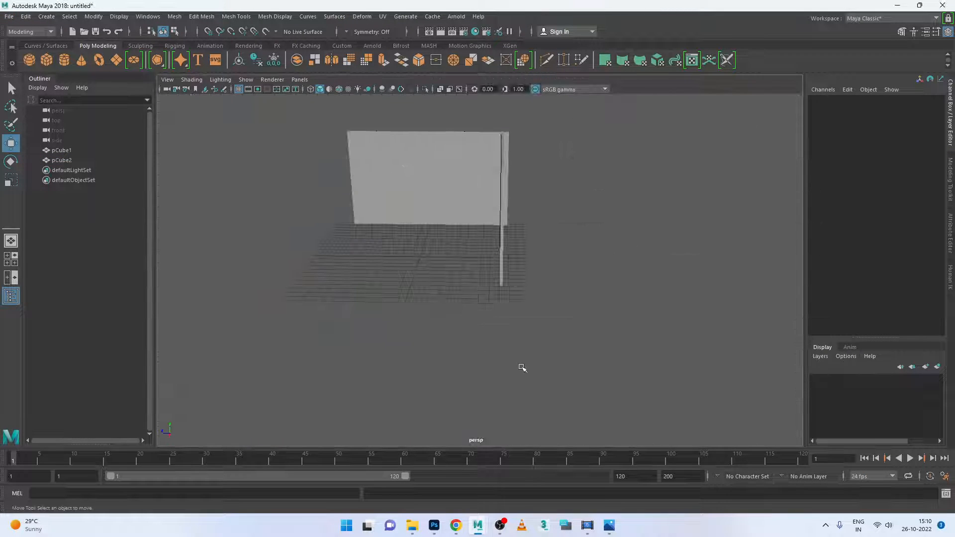
pyautogui.keyDown('alt'); pyautogui.moveTo(521, 367); pyautogui.dragTo(572, 349); pyautogui.keyUp('alt')
pyautogui.scroll(-2, 572, 349)
pyautogui.keyDown('alt'); pyautogui.moveTo(572, 349); pyautogui.dragTo(721, 393, button='middle'); pyautogui.keyUp('alt')
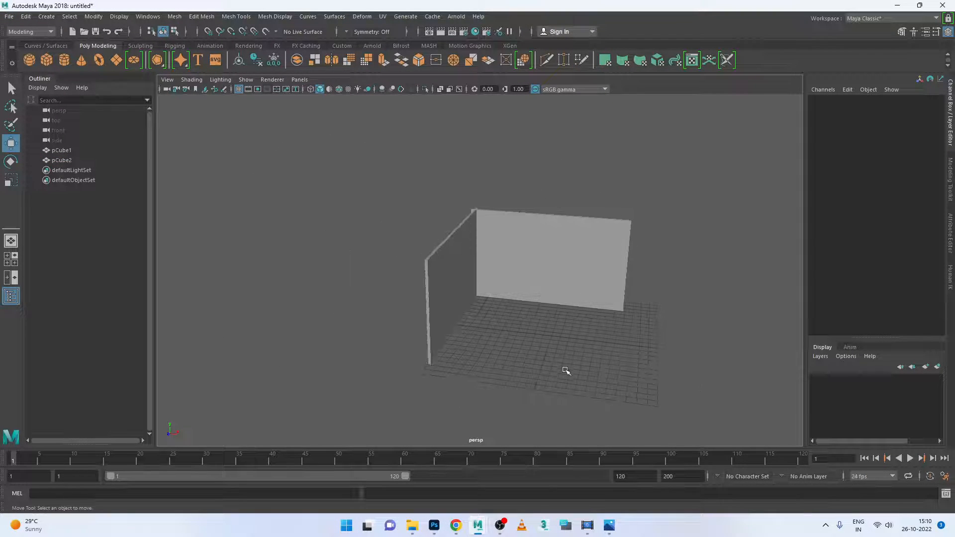
pyautogui.scroll(5, 529, 253)
pyautogui.keyDown('alt'); pyautogui.moveTo(527, 264); pyautogui.dragTo(550, 284, button='middle'); pyautogui.keyUp('alt')
pyautogui.click(559, 249)
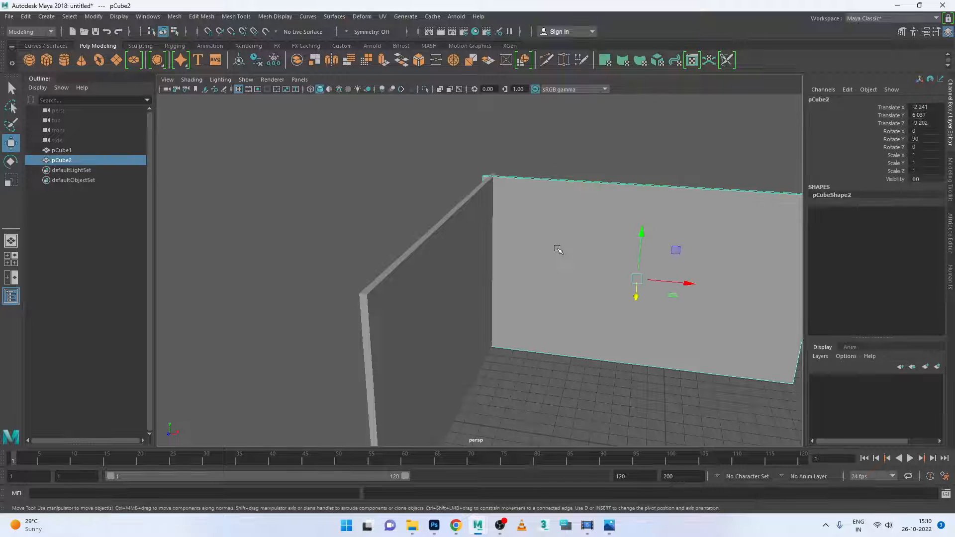
pyautogui.moveTo(688, 287); pyautogui.dragTo(701, 290)
# Fine-tune the rotated wall's X position to about -1.57 in the front view, lining its end up with the first wall's outer face
pyautogui.press('space')
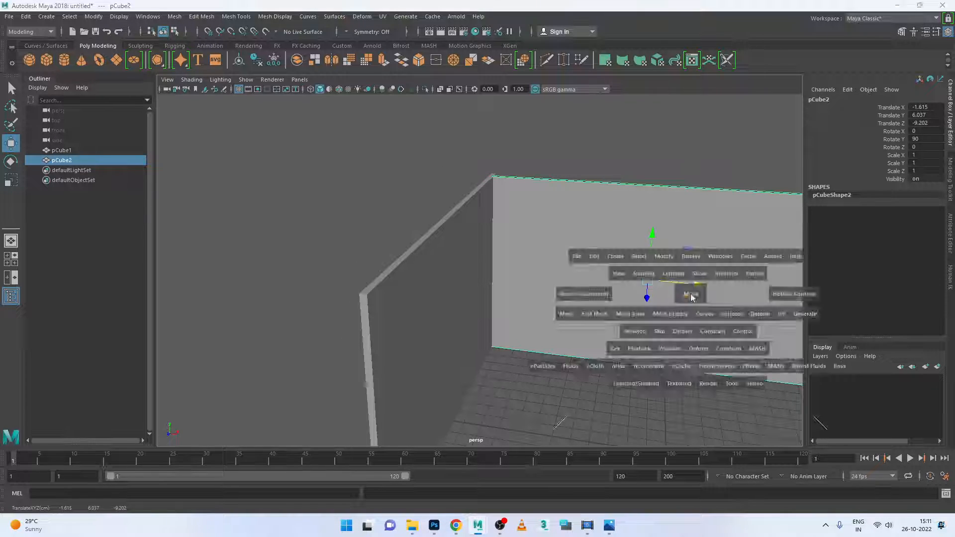
pyautogui.press('space')
pyautogui.scroll(5, 572, 218)
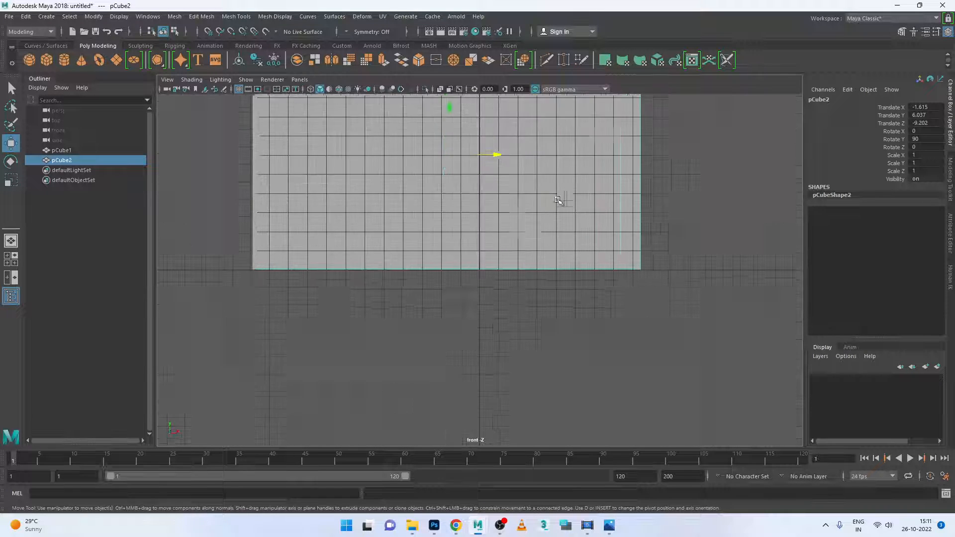
pyautogui.moveTo(494, 143); pyautogui.dragTo(498, 144)
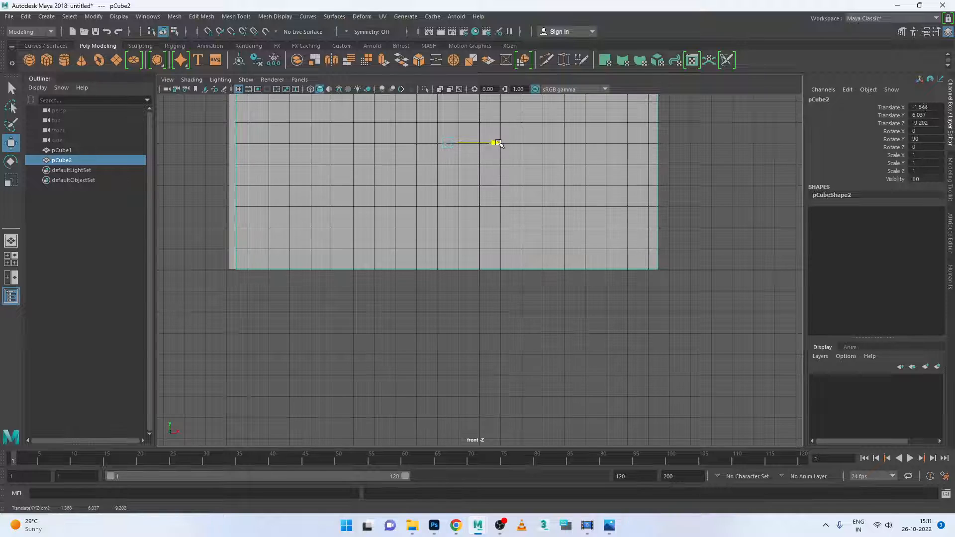
pyautogui.click(427, 305)
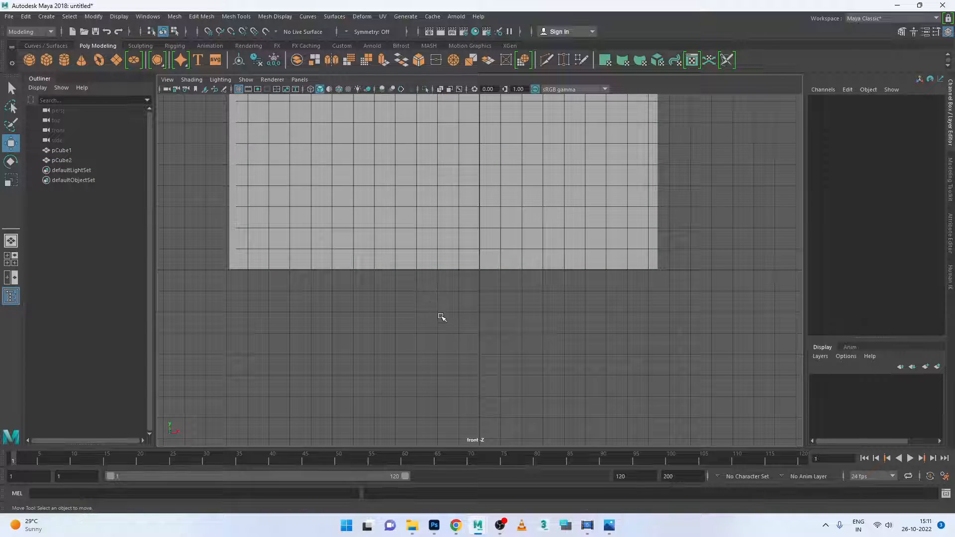
# Check the joined walls in perspective and compare the room layout with the office reference image
pyautogui.press('space')
pyautogui.press('space')
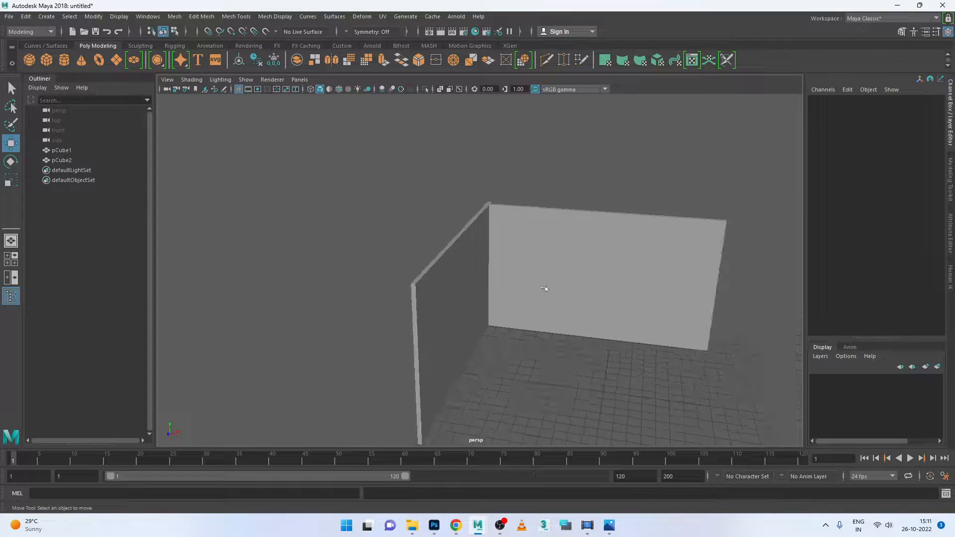
pyautogui.keyDown('alt'); pyautogui.moveTo(540, 325); pyautogui.dragTo(480, 292, button='middle'); pyautogui.keyUp('alt')
pyautogui.keyDown('alt'); pyautogui.moveTo(452, 303); pyautogui.dragTo(422, 278); pyautogui.keyUp('alt')
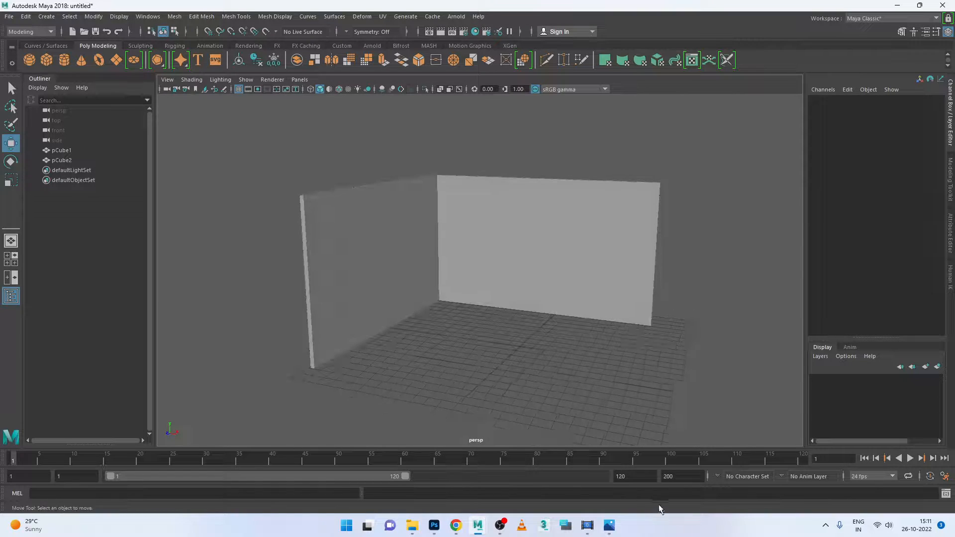
pyautogui.click(610, 525)
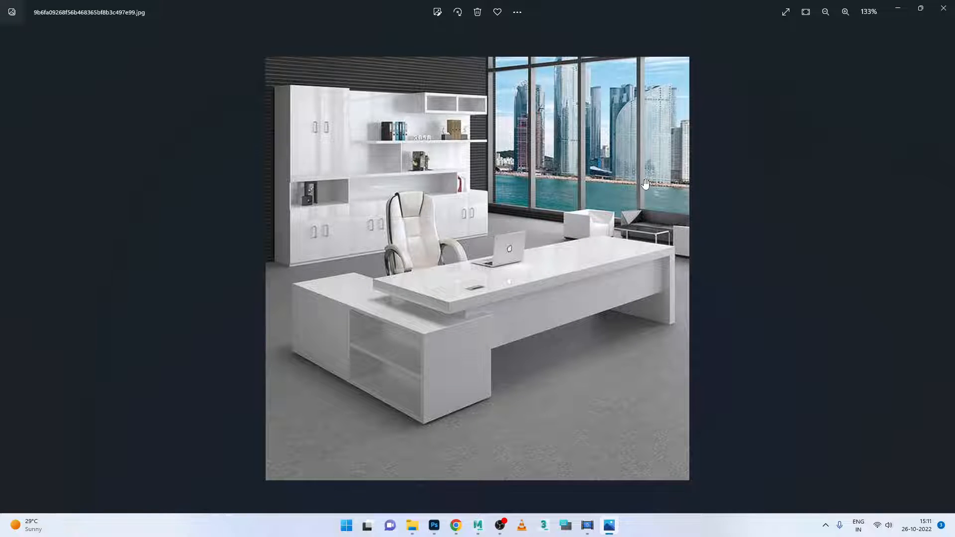
pyautogui.moveTo(614, 529)
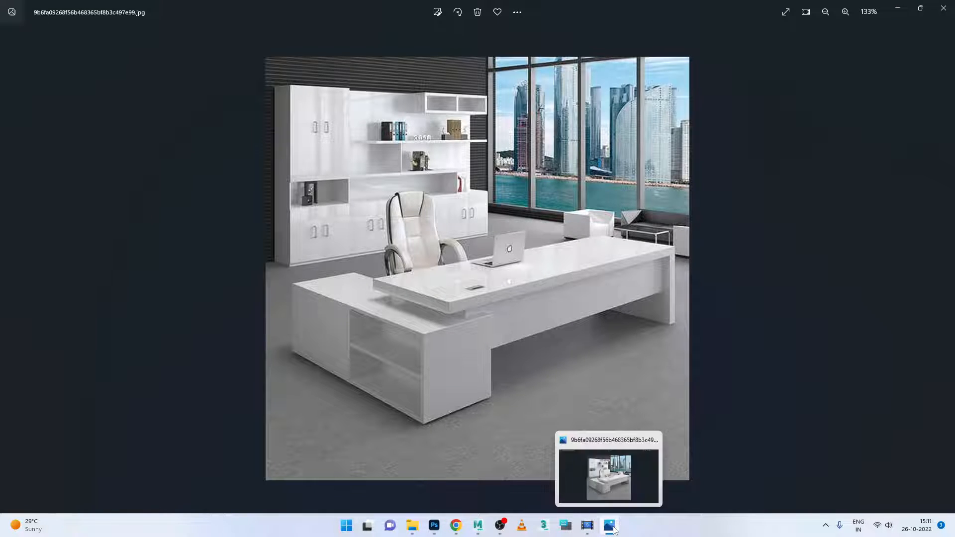
pyautogui.moveTo(478, 525)
pyautogui.click(506, 481)
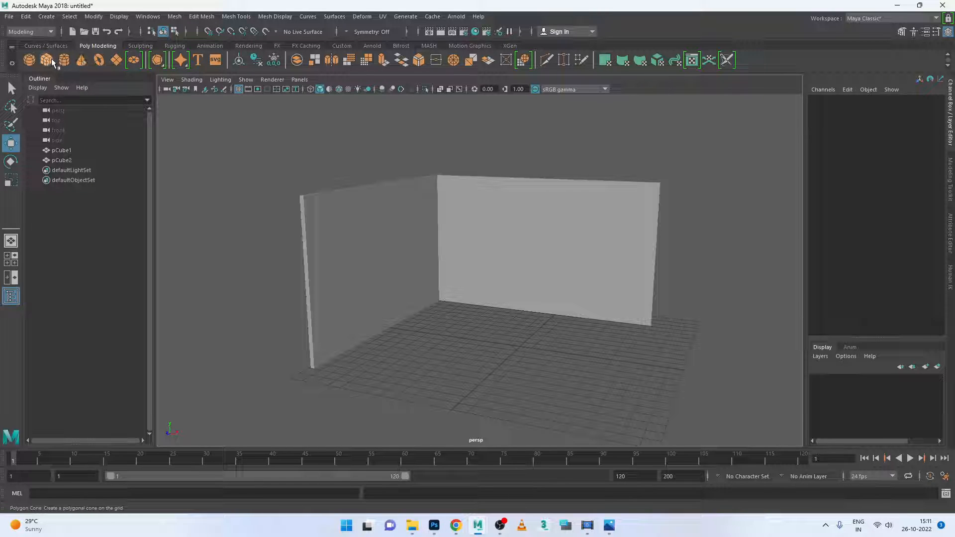
# Create a polygon plane for the floor with a width of 20 and a height of 20
pyautogui.click(118, 63)
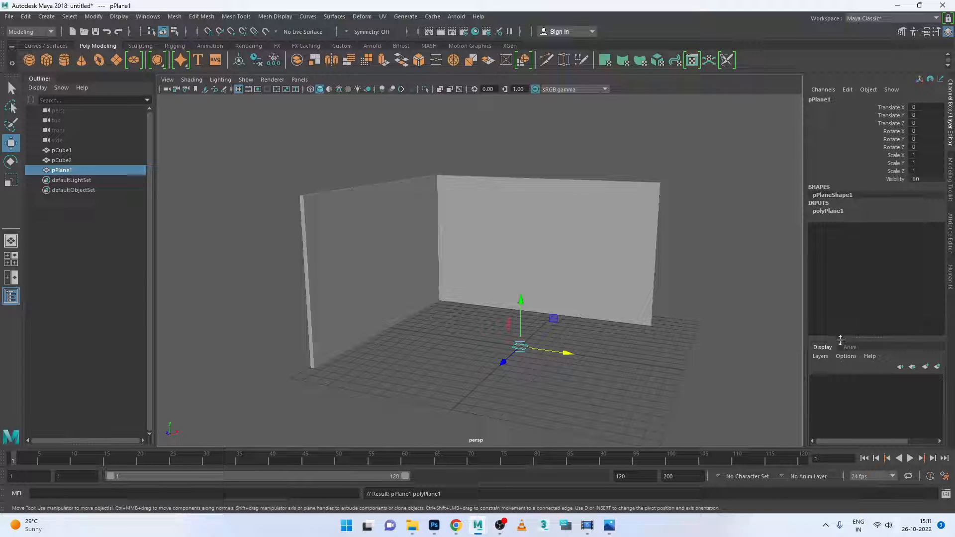
pyautogui.click(838, 211)
pyautogui.click(938, 221)
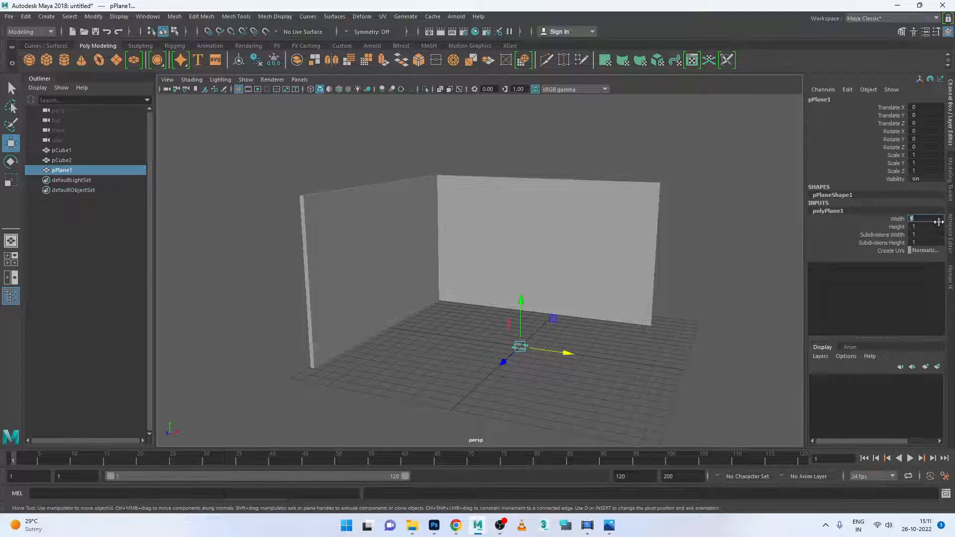
pyautogui.write('20')
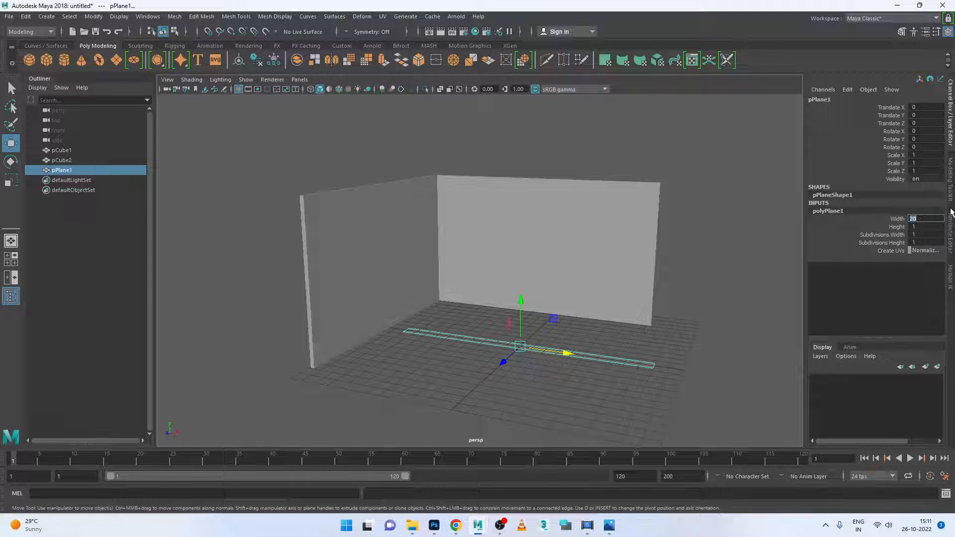
pyautogui.press('Tab')
pyautogui.write('2')
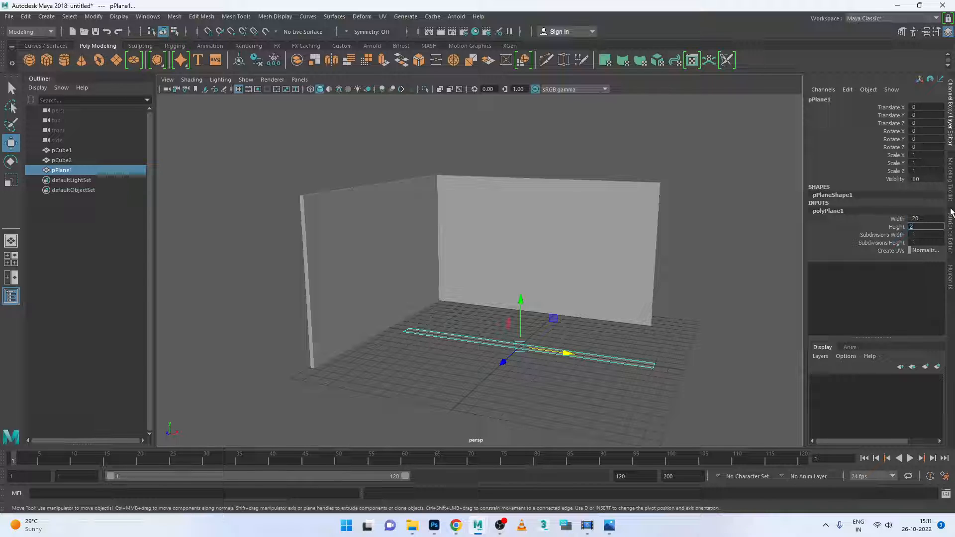
pyautogui.write('0')
pyautogui.press('Return')
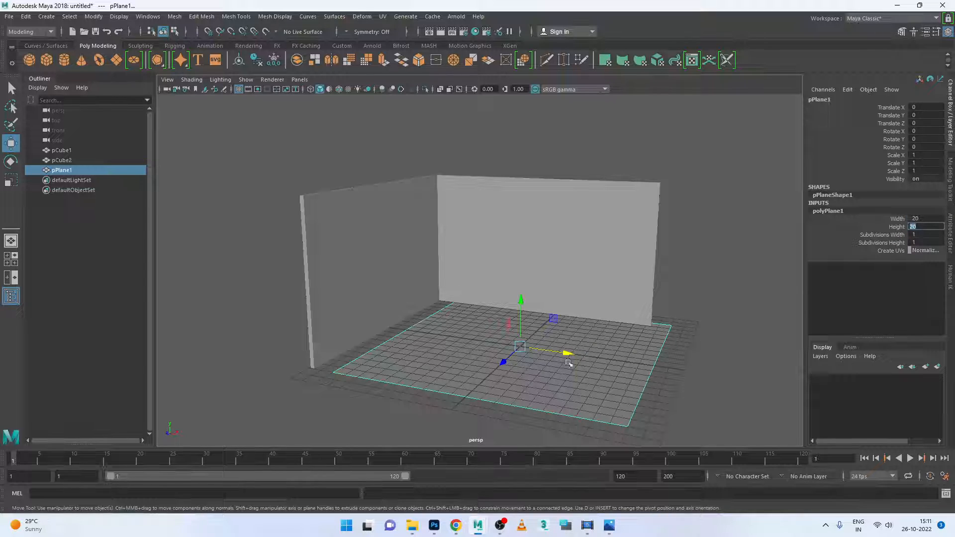
# Move the floor plane along X to about -1.82 so it sits between the two walls
pyautogui.moveTo(568, 363); pyautogui.dragTo(548, 349)
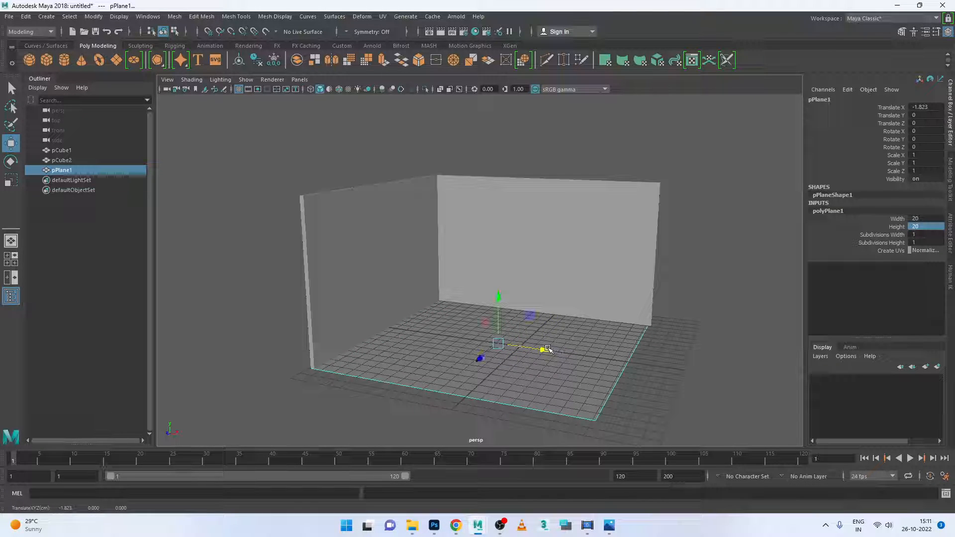
pyautogui.click(736, 372)
pyautogui.scroll(2, 588, 319)
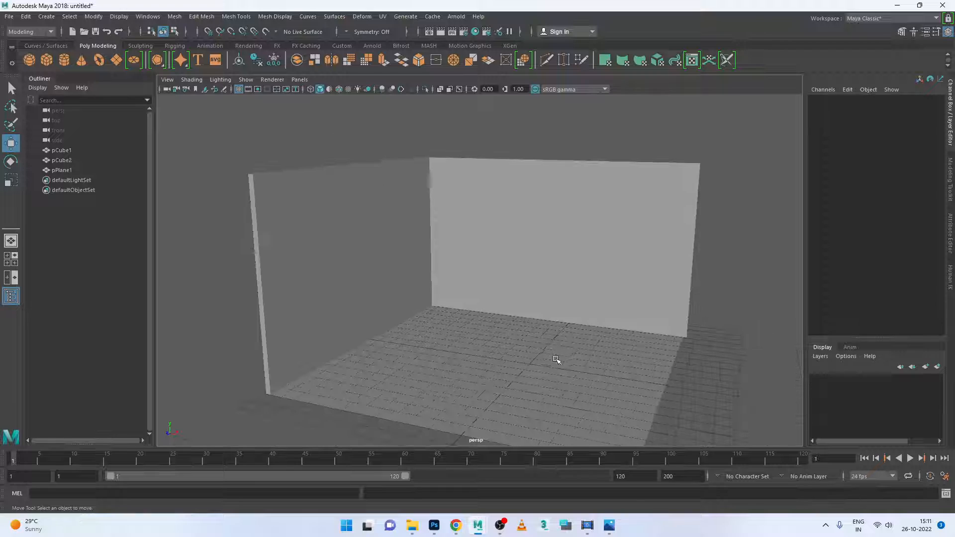
pyautogui.scroll(-2, 556, 359)
# Set the floor plane's width and height to 20.3 each
pyautogui.click(564, 355)
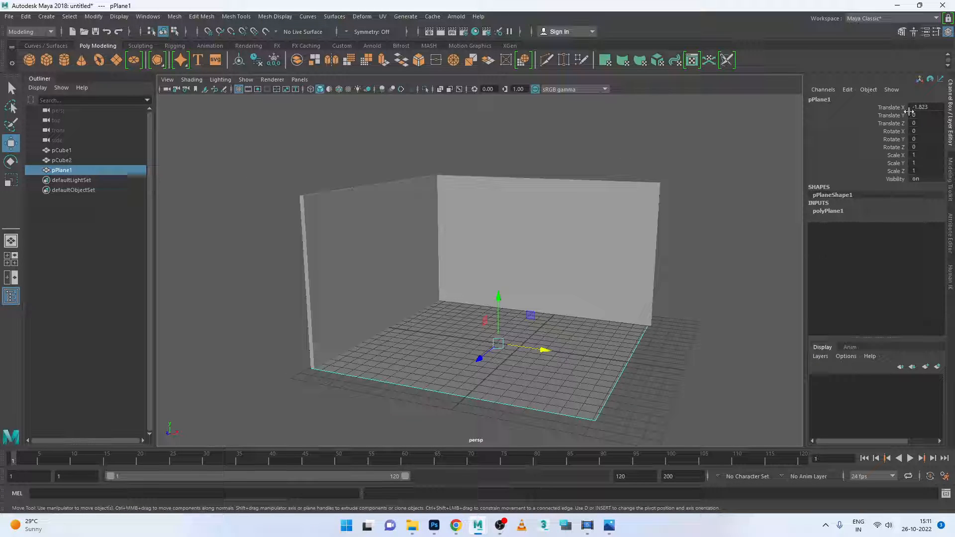
pyautogui.click(843, 214)
pyautogui.click(919, 218)
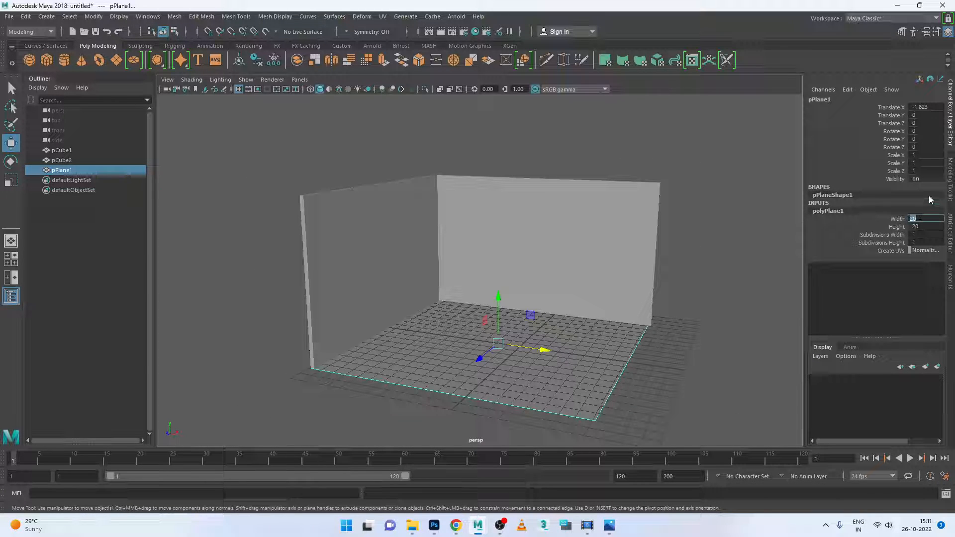
pyautogui.write('0')
pyautogui.press('BackSpace')
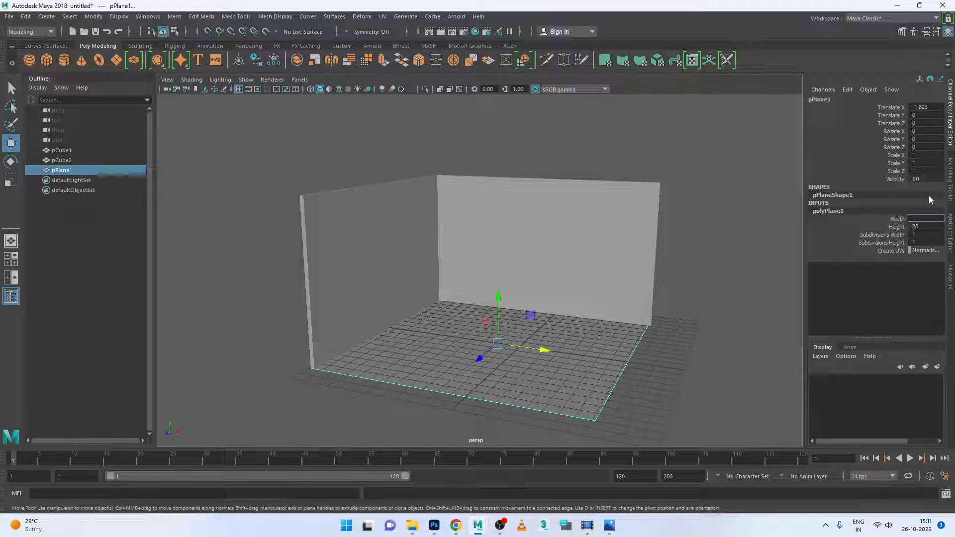
pyautogui.write('20.3')
pyautogui.press('Return')
pyautogui.press('Tab')
pyautogui.write('20.3')
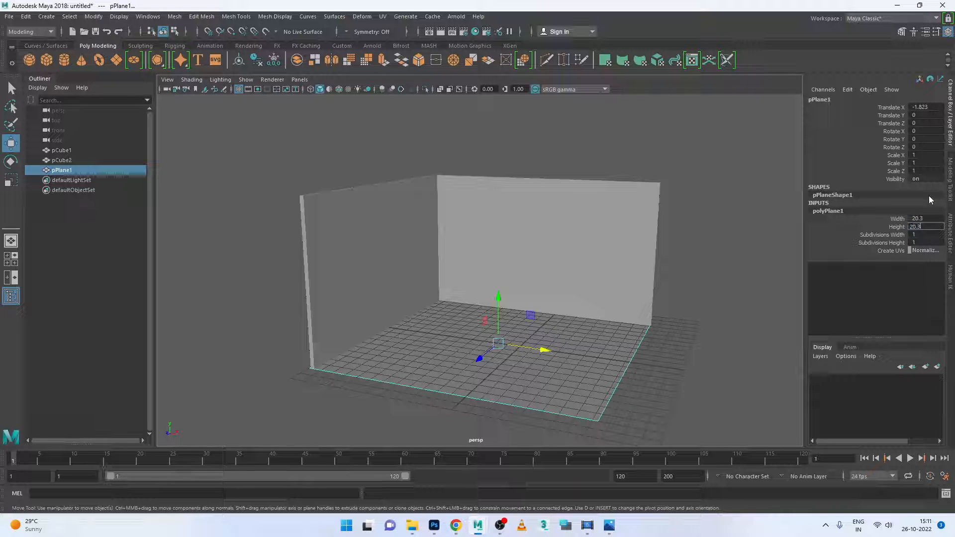
pyautogui.press('Return')
# Try floor plane heights of 19.6 and 19.8 to fit its edge to the rotated wall
pyautogui.keyDown('alt'); pyautogui.moveTo(471, 400); pyautogui.dragTo(490, 390); pyautogui.keyUp('alt')
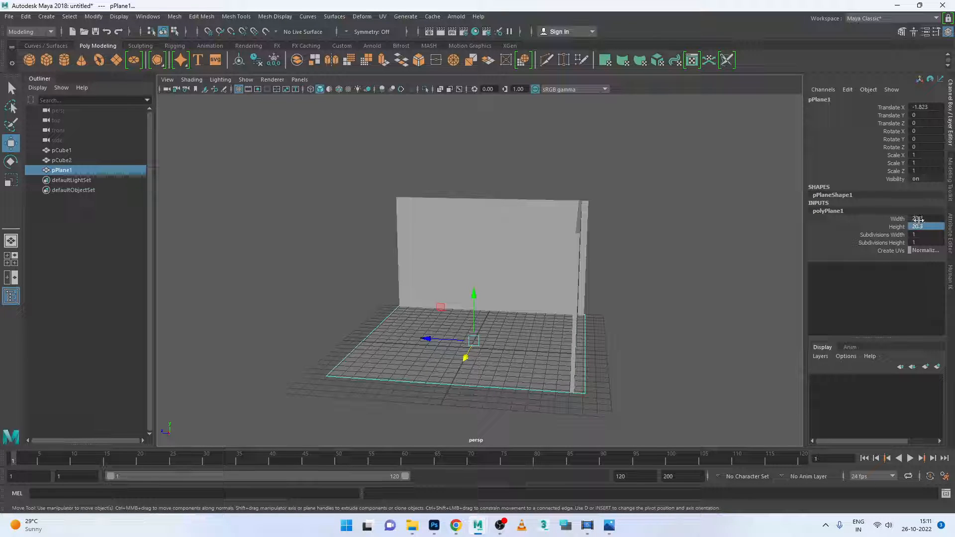
pyautogui.press('1')
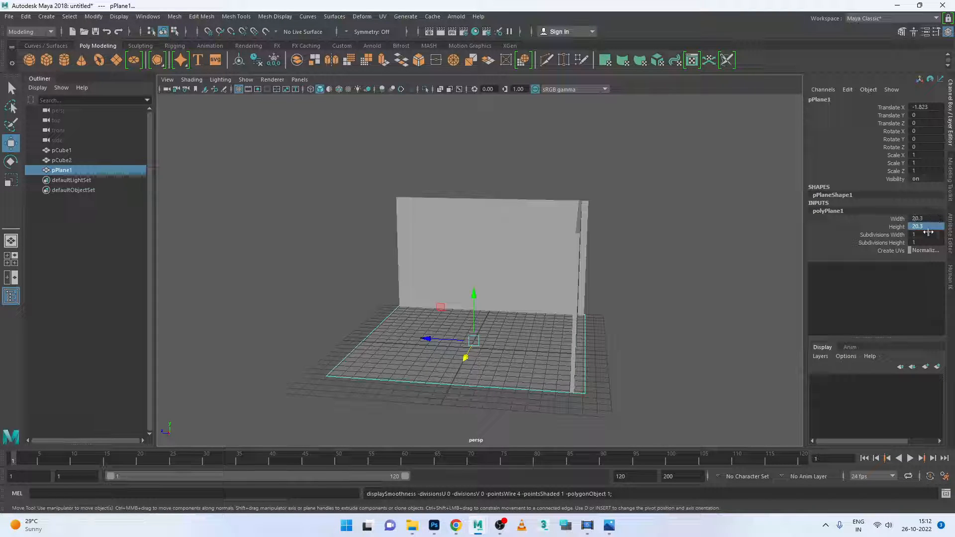
pyautogui.click(931, 225)
pyautogui.write('19.6')
pyautogui.press('Return')
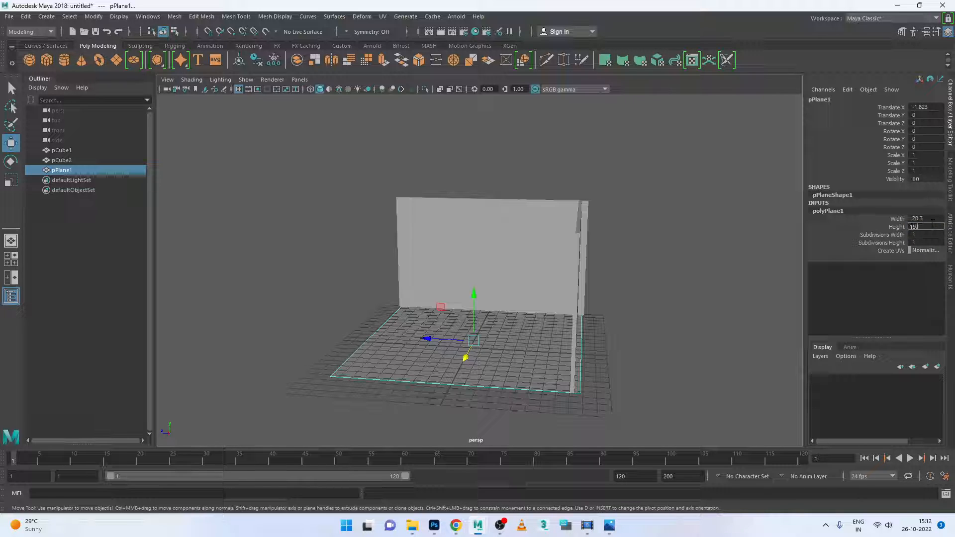
pyautogui.write('19.8')
pyautogui.press('Return')
pyautogui.click(759, 407)
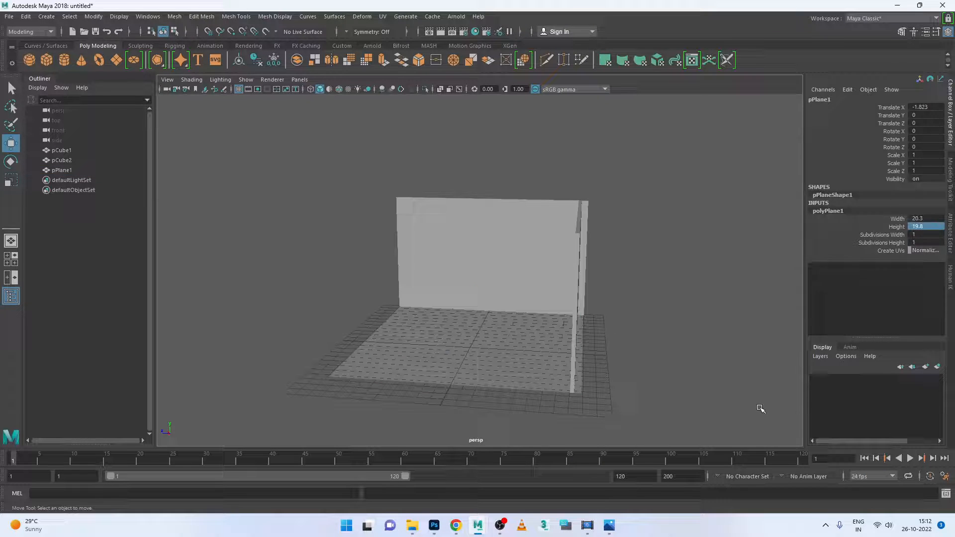
# Set the floor plane's height to 19.9 so its edge fits under the rotated wall
pyautogui.click(490, 348)
pyautogui.click(853, 210)
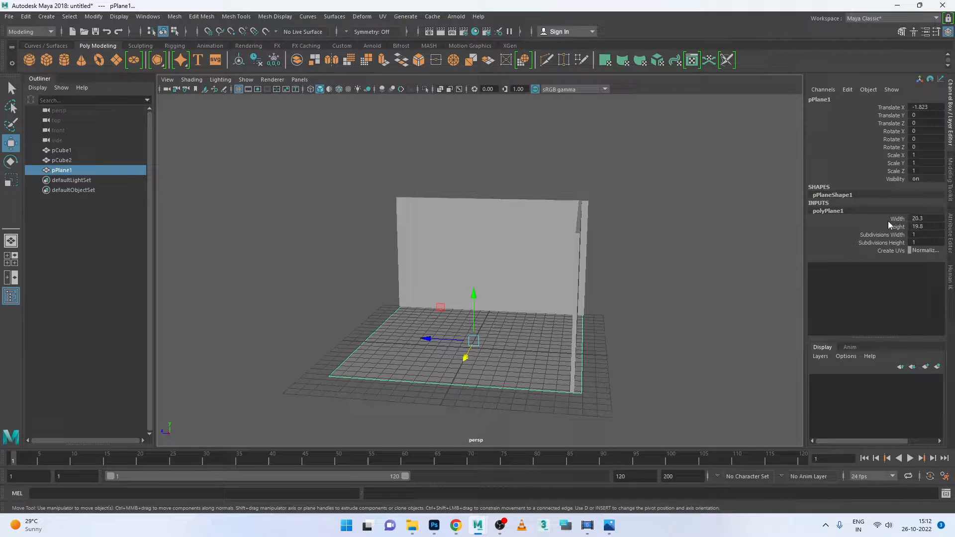
pyautogui.doubleClick(937, 228)
pyautogui.write('19.9')
pyautogui.press('Return')
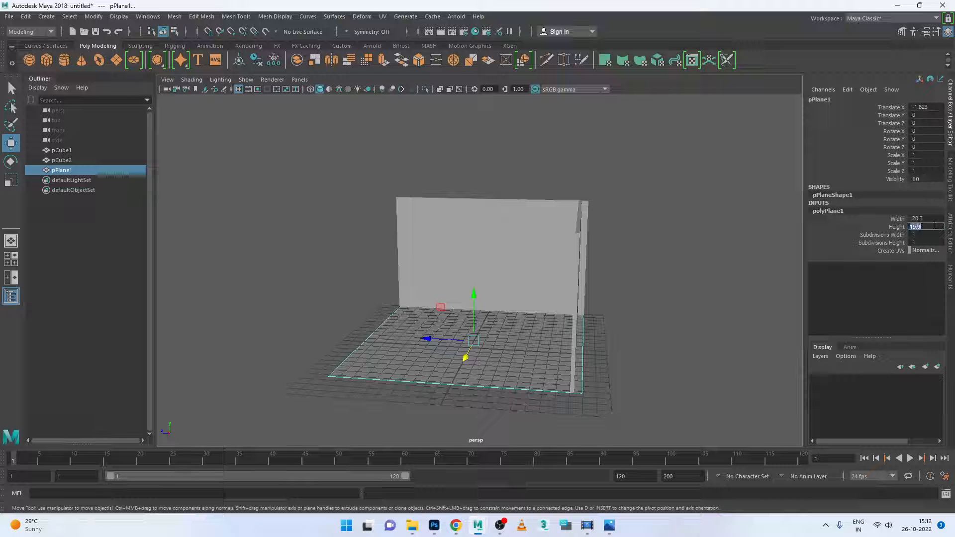
pyautogui.click(645, 264)
# Inspect the corner where the walls meet the floor and check the window wall in the reference image
pyautogui.keyDown('alt'); pyautogui.moveTo(645, 264); pyautogui.dragTo(552, 313); pyautogui.keyUp('alt')
pyautogui.scroll(5, 553, 314)
pyautogui.keyDown('alt'); pyautogui.moveTo(561, 309); pyautogui.dragTo(551, 301, button='middle'); pyautogui.keyUp('alt')
pyautogui.keyDown('alt'); pyautogui.moveTo(552, 301); pyautogui.dragTo(512, 304); pyautogui.keyUp('alt')
pyautogui.click(609, 525)
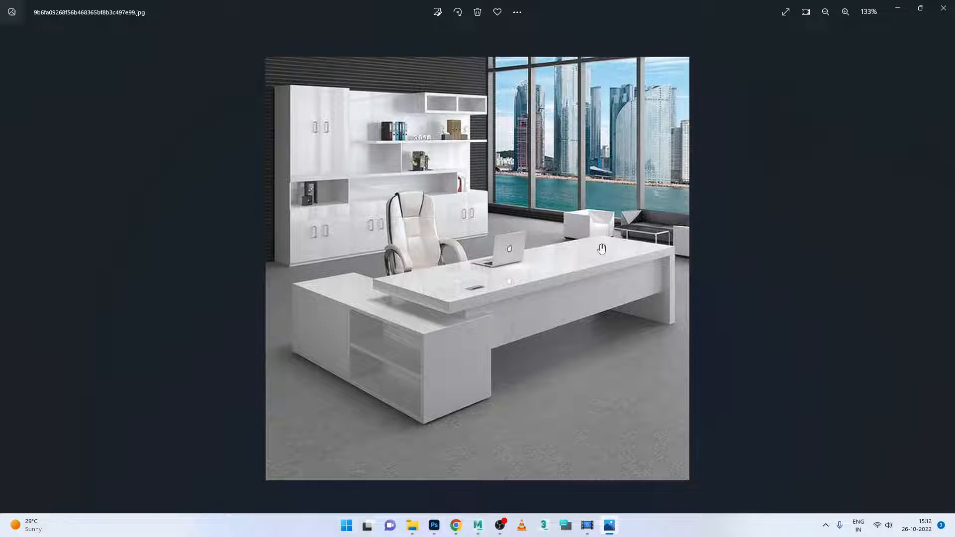
pyautogui.click(611, 527)
# Insert 10 evenly spaced vertical edge loops across the window wall using the Insert Edge Loop tool's Multiple edge loops option
pyautogui.click(656, 242)
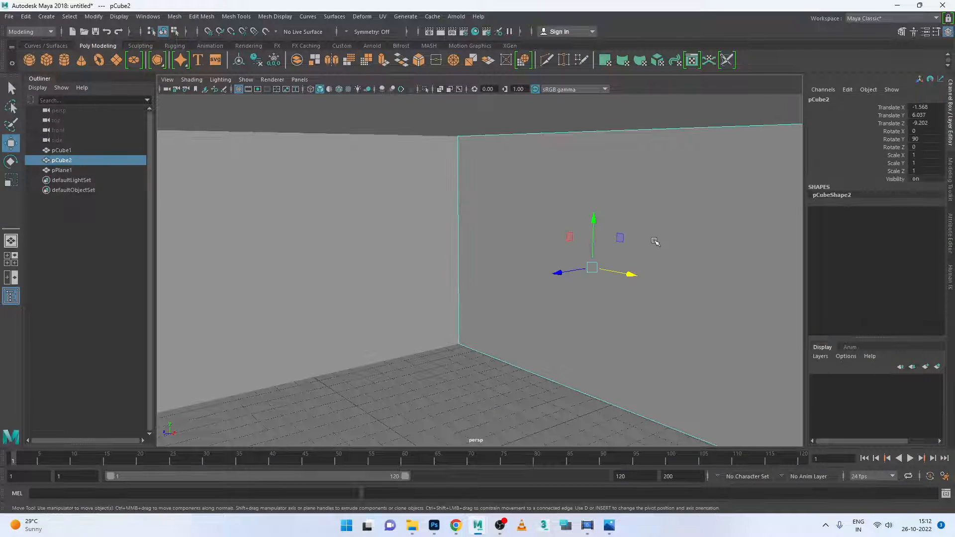
pyautogui.scroll(-2, 629, 283)
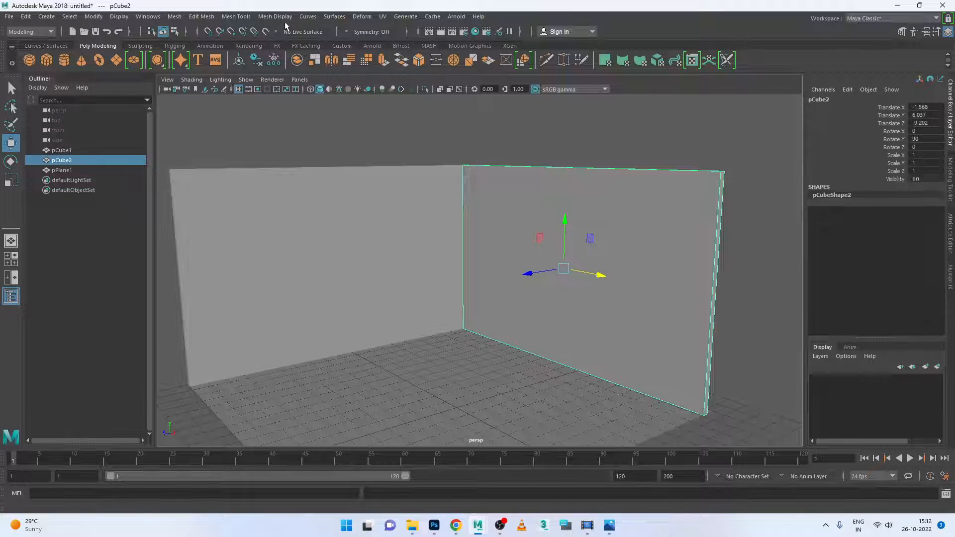
pyautogui.click(236, 16)
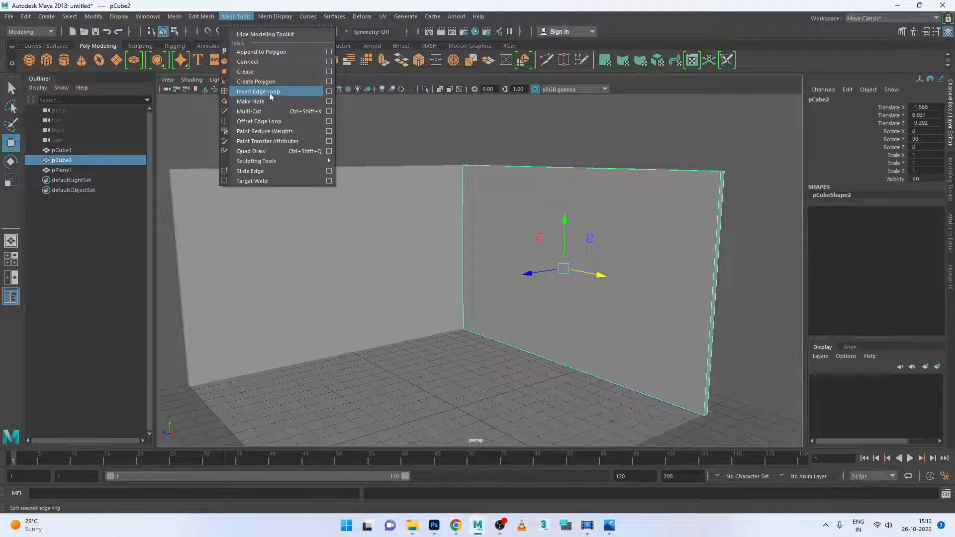
pyautogui.click(270, 93)
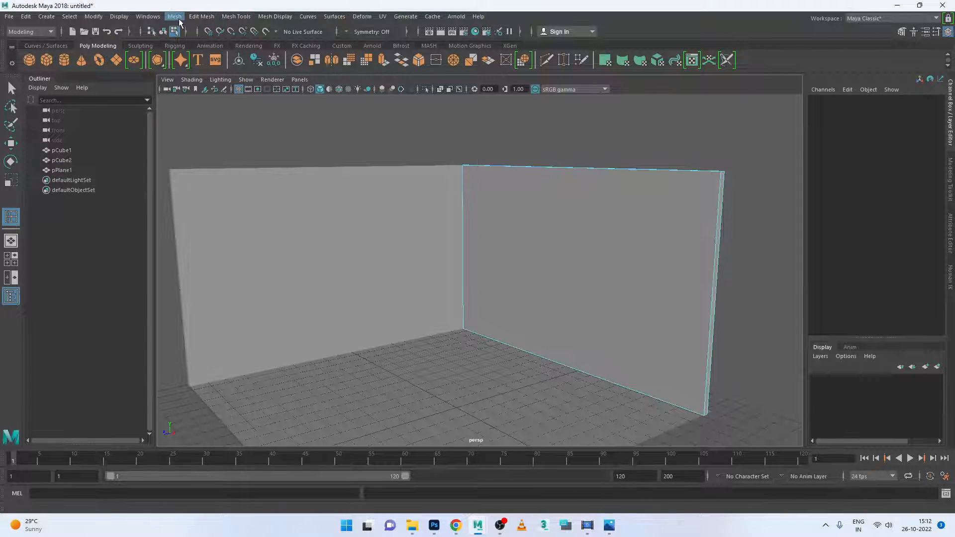
pyautogui.click(234, 17)
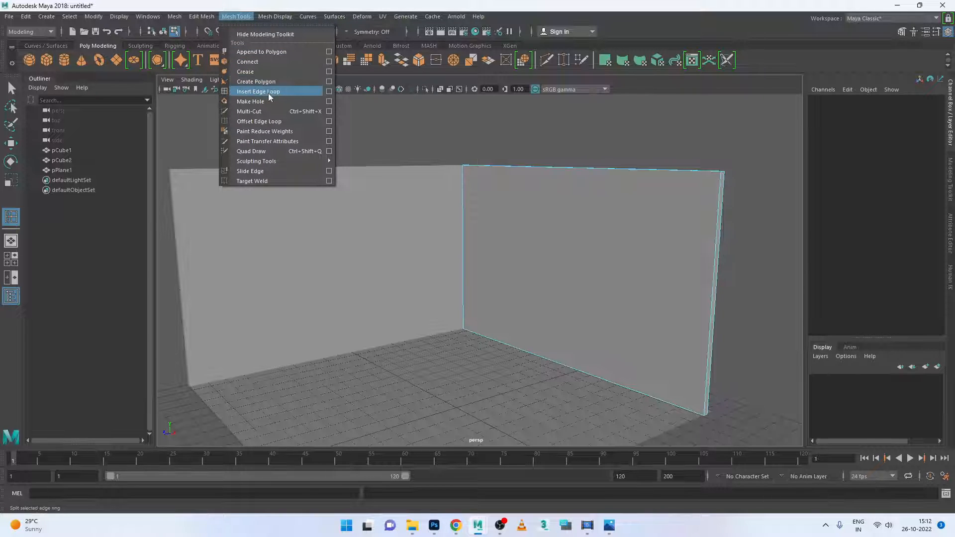
pyautogui.click(329, 92)
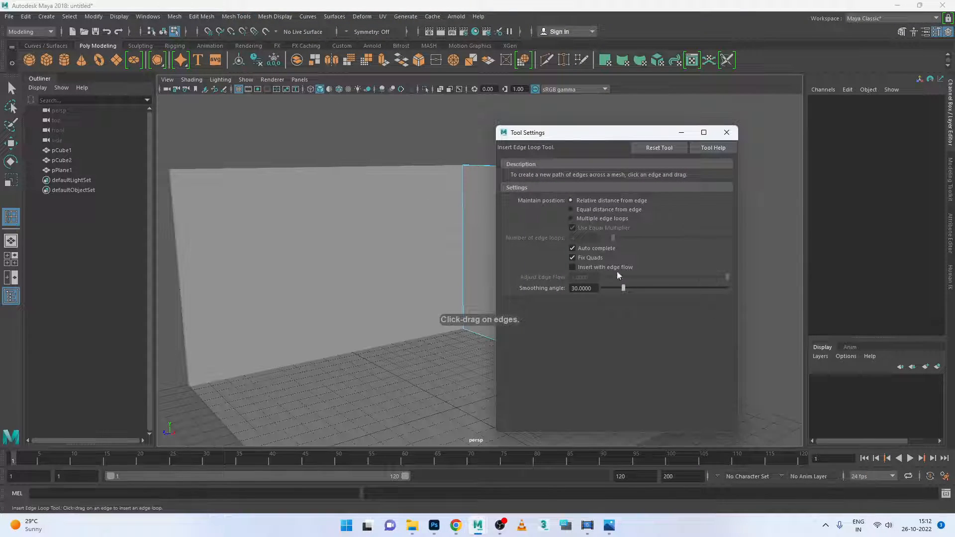
pyautogui.click(572, 218)
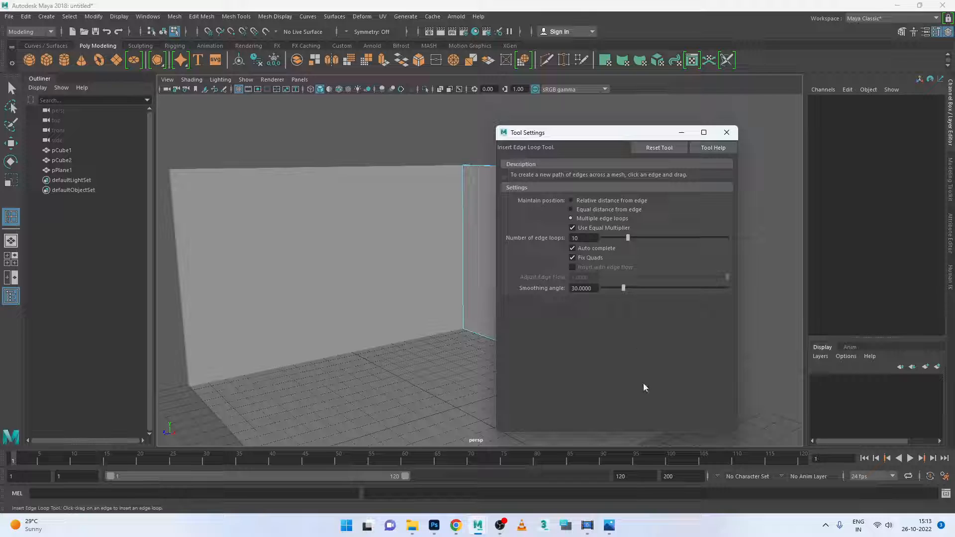
pyautogui.click(726, 133)
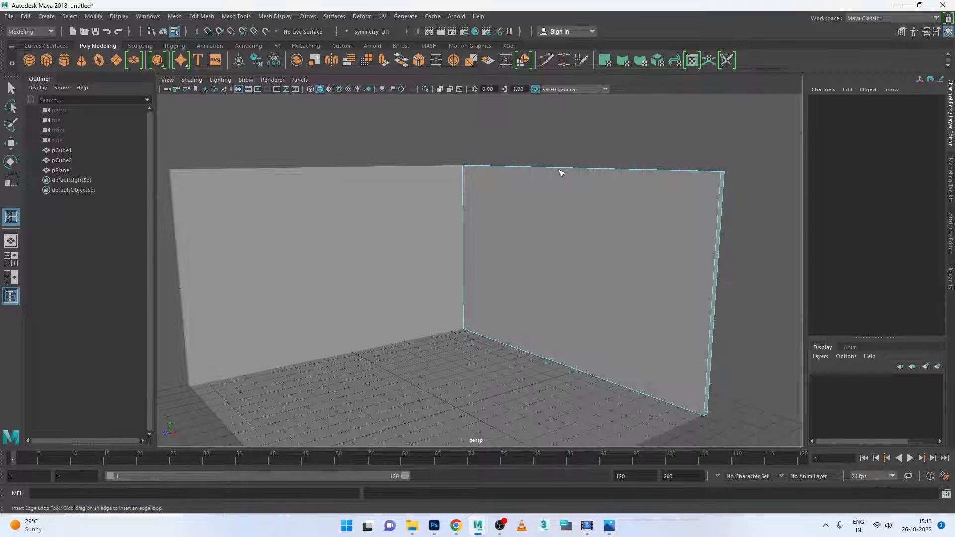
pyautogui.click(575, 169)
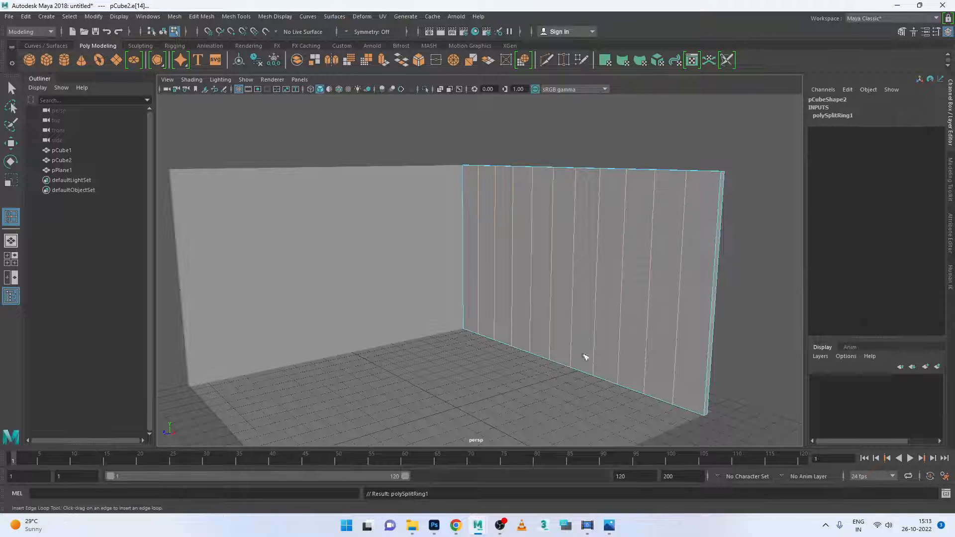
# Set the Insert Edge Loop tool back to Relative distance from edge
pyautogui.click(11, 143)
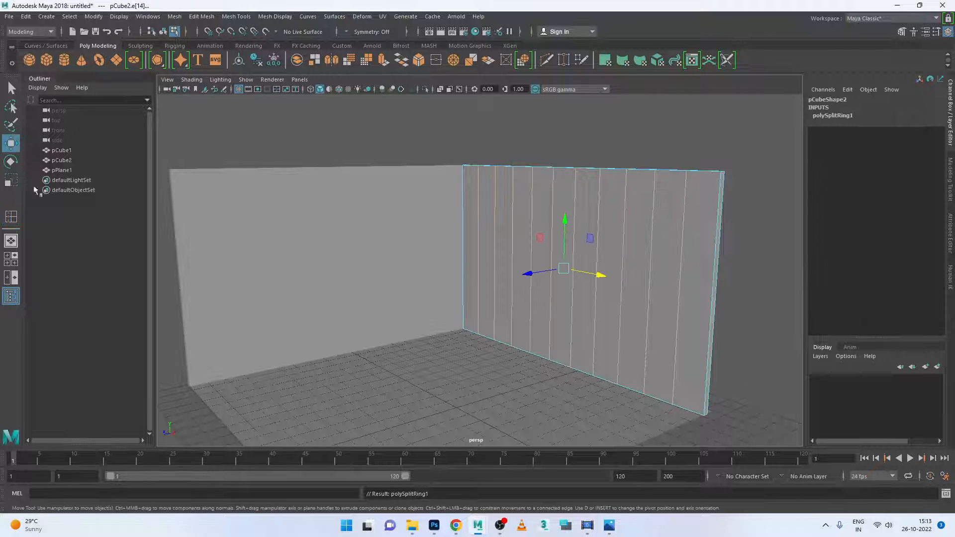
pyautogui.click(236, 16)
pyautogui.click(329, 92)
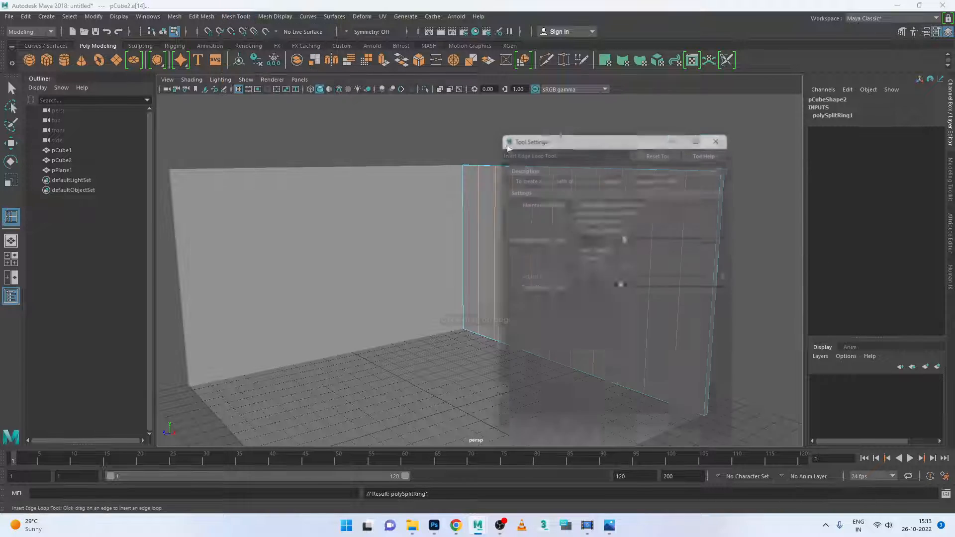
pyautogui.click(573, 200)
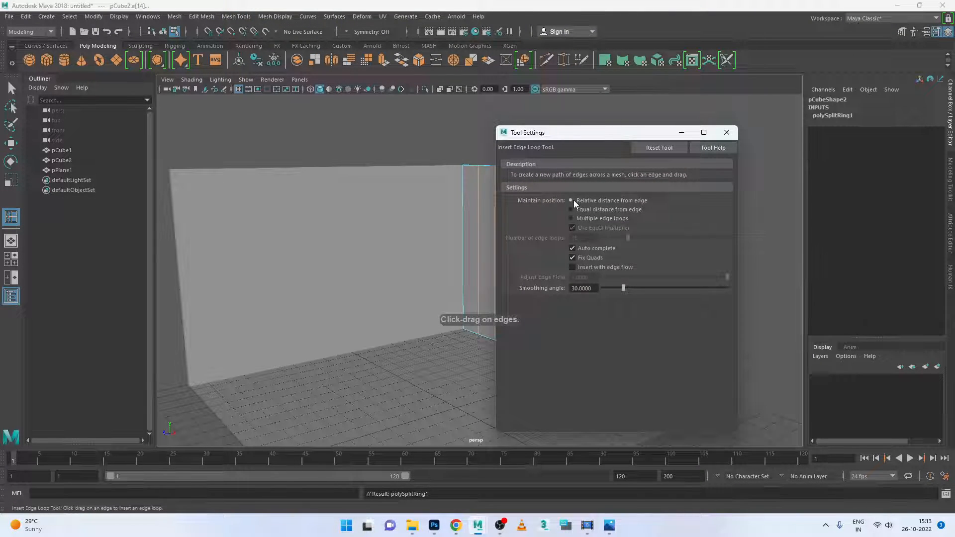
pyautogui.click(726, 132)
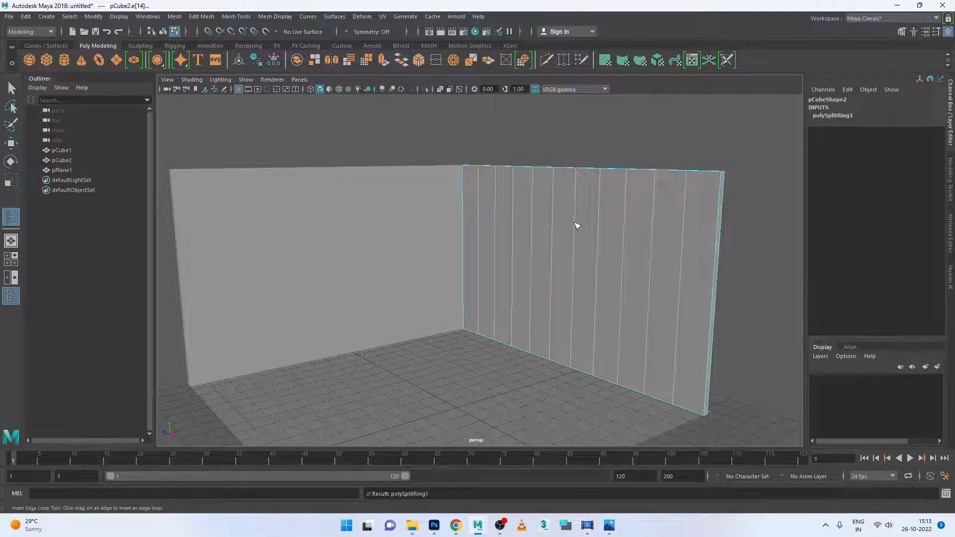
# Show the window wall in a full-size front view and switch it to vertex editing
pyautogui.press('space')
pyautogui.press('space')
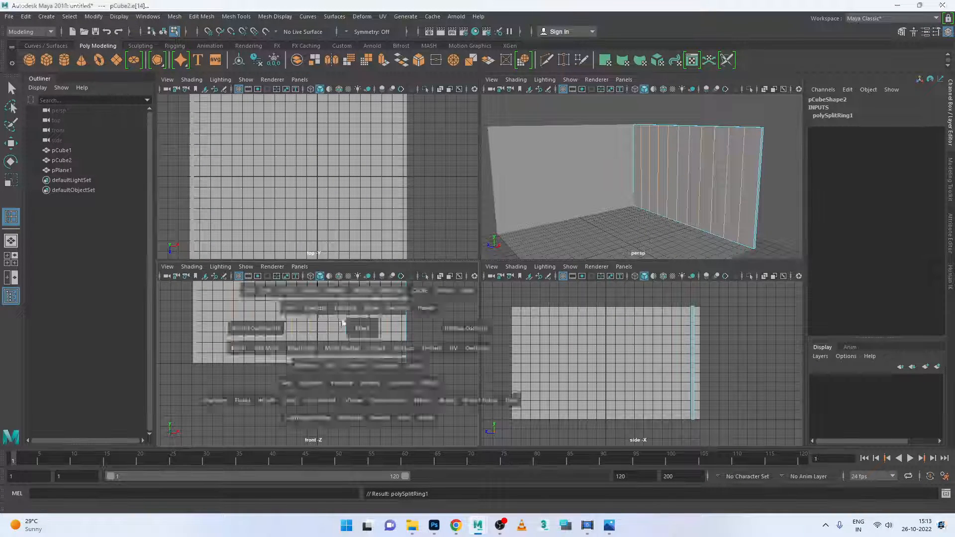
pyautogui.keyDown('alt'); pyautogui.moveTo(695, 206); pyautogui.dragTo(565, 205, button='right'); pyautogui.keyUp('alt')
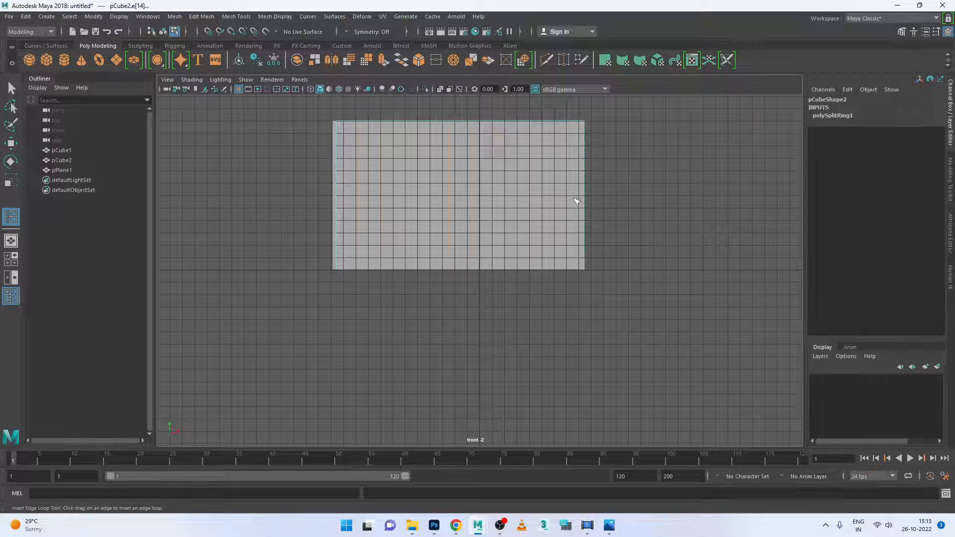
pyautogui.press('w')
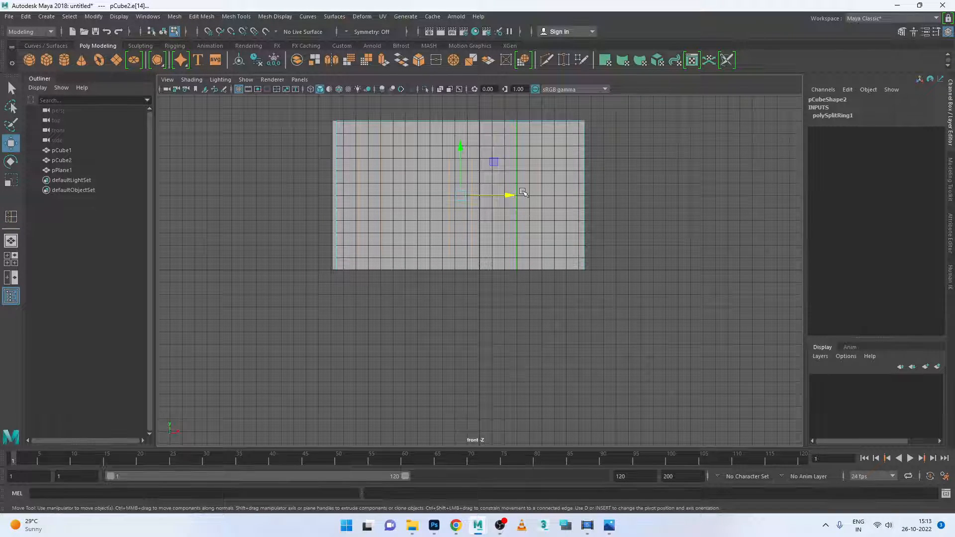
pyautogui.moveTo(523, 193); pyautogui.dragTo(470, 192, button='right')
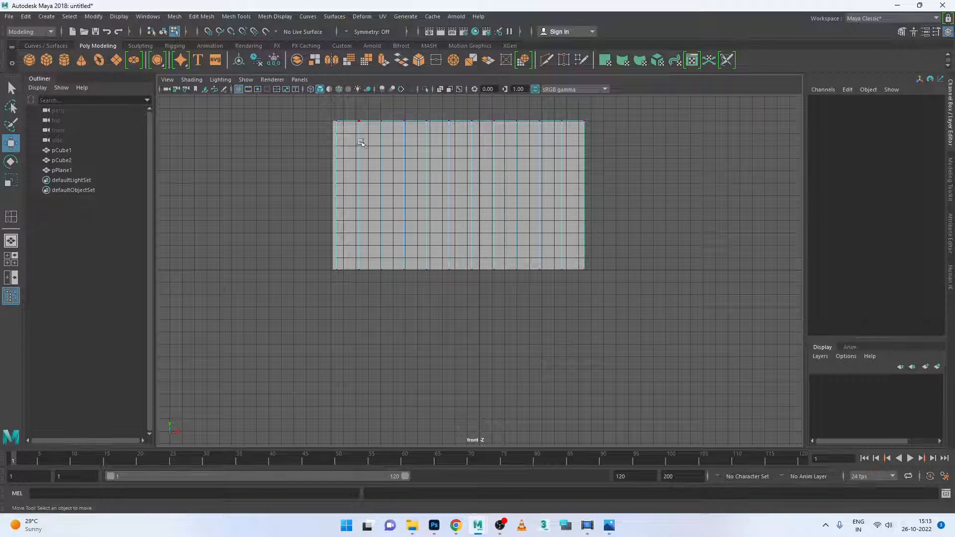
# Scale the vertices of all ten inner edge loops together horizontally into a narrow band at the wall's centre
pyautogui.scroll(2, 350, 116)
pyautogui.scroll(-3, 354, 119)
pyautogui.scroll(2, 368, 123)
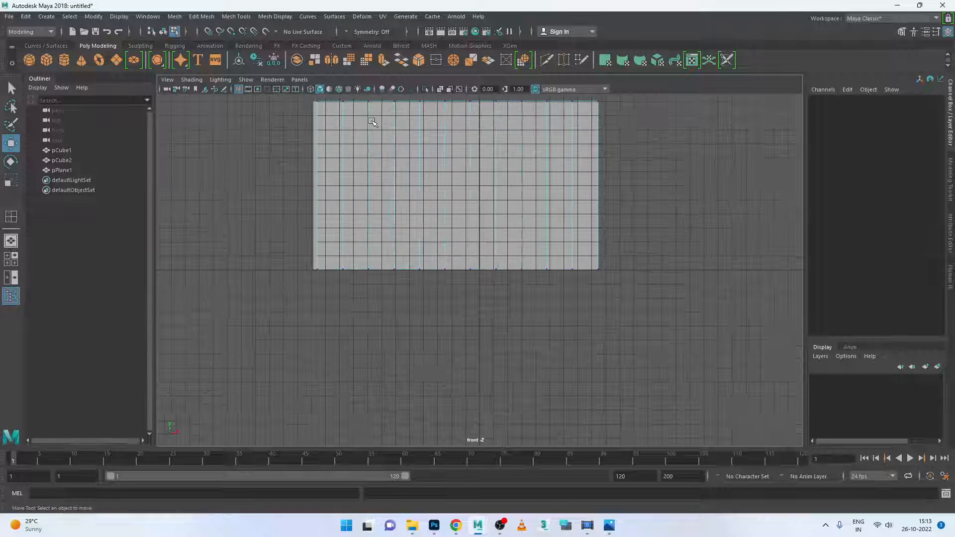
pyautogui.keyDown('alt'); pyautogui.moveTo(471, 174); pyautogui.dragTo(453, 221, button='middle'); pyautogui.keyUp('alt')
pyautogui.scroll(2, 467, 264)
pyautogui.moveTo(572, 148); pyautogui.dragTo(590, 379)
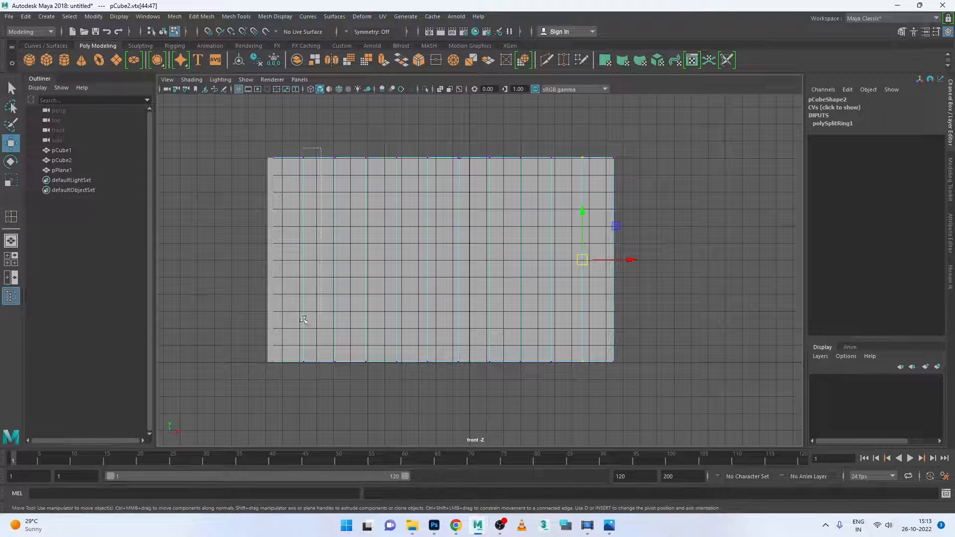
pyautogui.moveTo(304, 320); pyautogui.dragTo(293, 386)
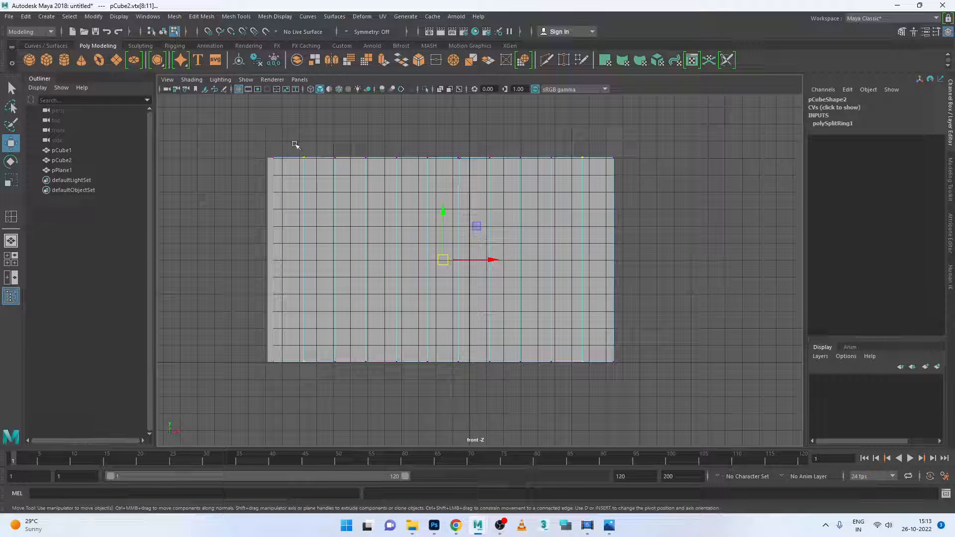
pyautogui.moveTo(295, 145); pyautogui.dragTo(589, 391)
pyautogui.press('r')
pyautogui.moveTo(492, 260); pyautogui.dragTo(451, 260)
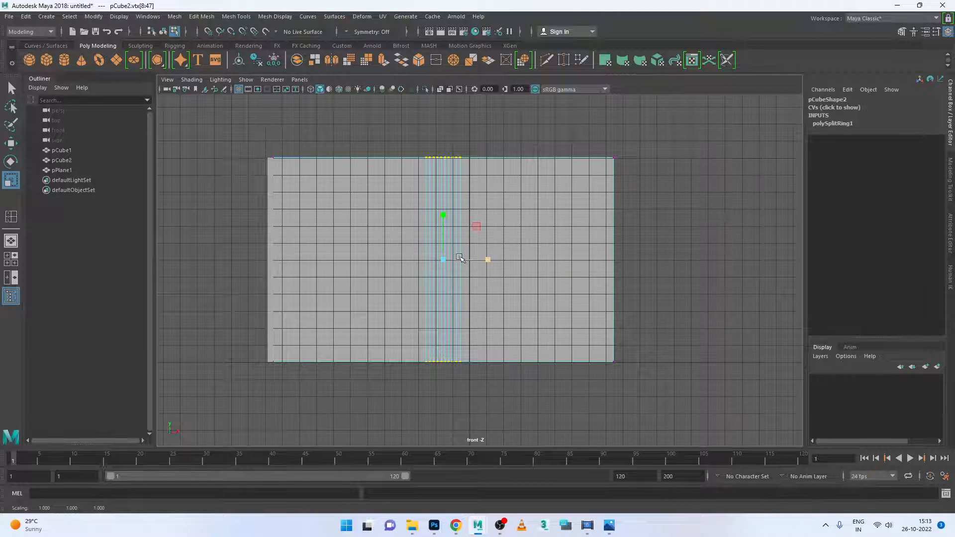
# Try to spread the two rightmost pairs of edge loops toward the wall's right end as window divisions
pyautogui.scroll(2, 469, 228)
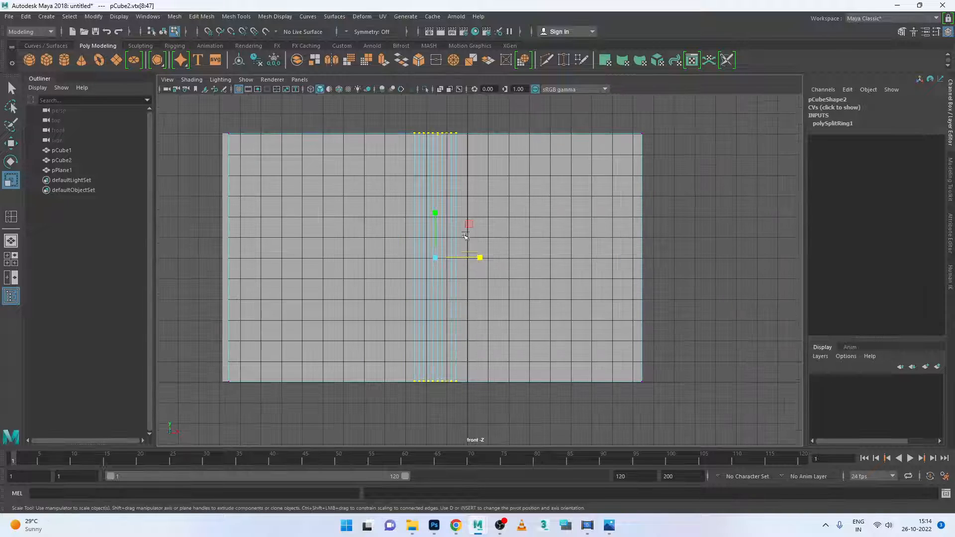
pyautogui.moveTo(471, 123); pyautogui.dragTo(449, 391)
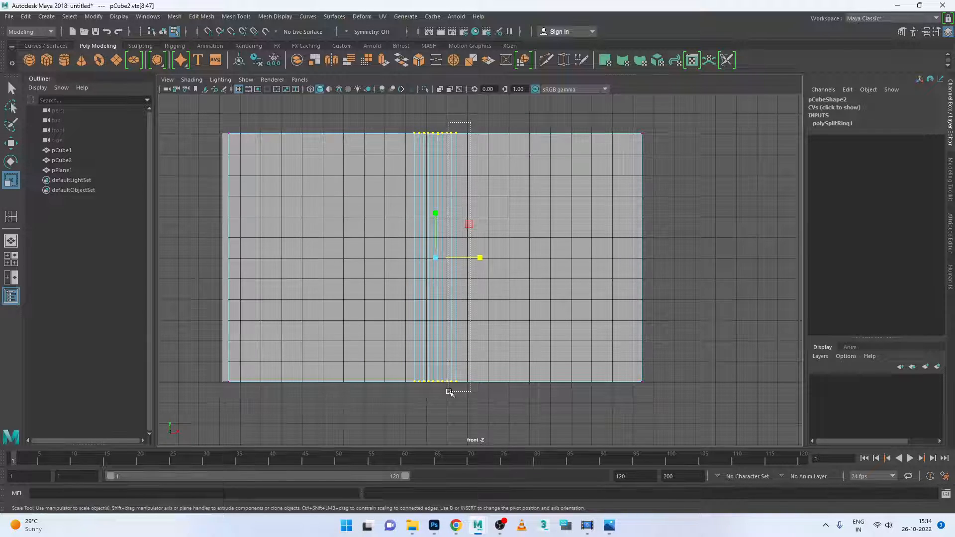
pyautogui.press('w')
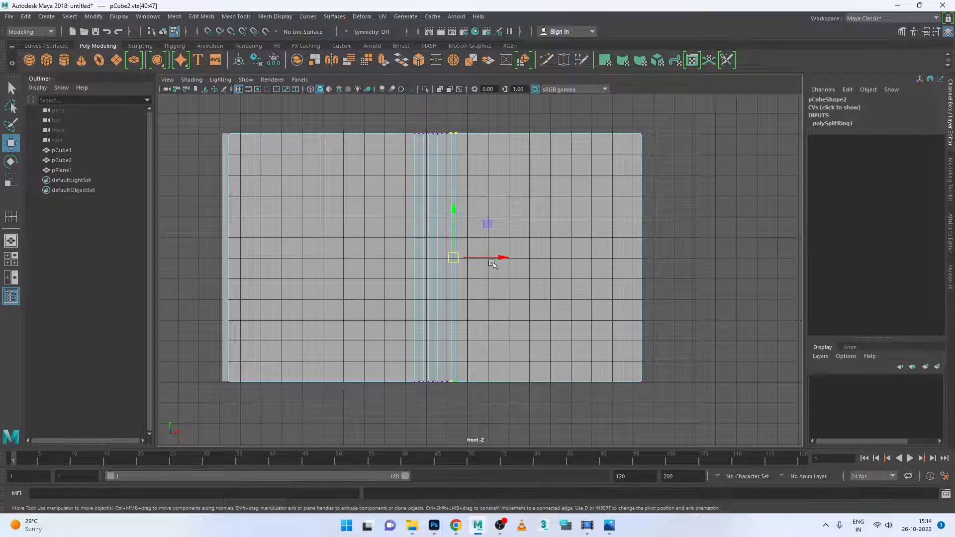
pyautogui.moveTo(493, 263); pyautogui.dragTo(622, 274)
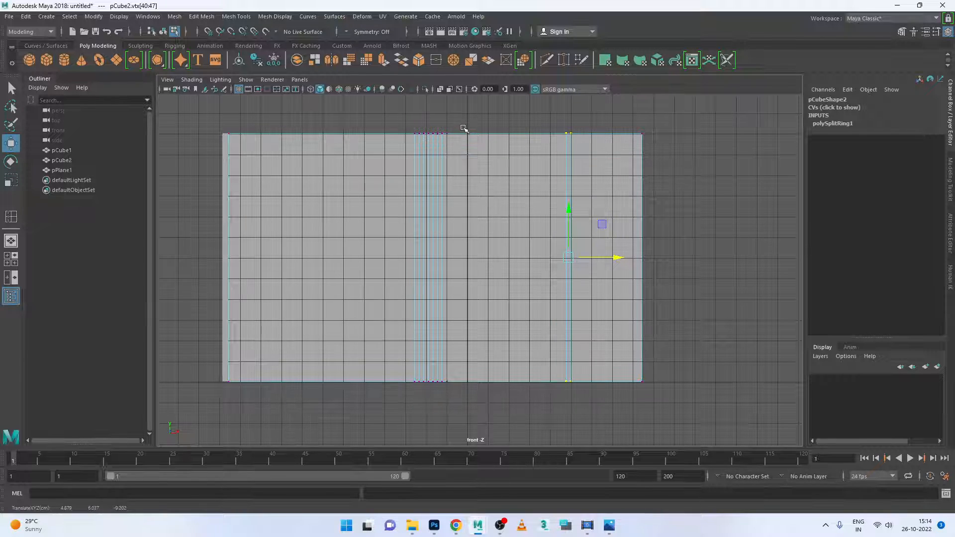
pyautogui.scroll(2, 450, 127)
pyautogui.moveTo(451, 103); pyautogui.dragTo(433, 412)
pyautogui.moveTo(479, 263); pyautogui.dragTo(519, 255)
pyautogui.moveTo(610, 108); pyautogui.dragTo(534, 413)
pyautogui.moveTo(635, 259); pyautogui.dragTo(619, 257)
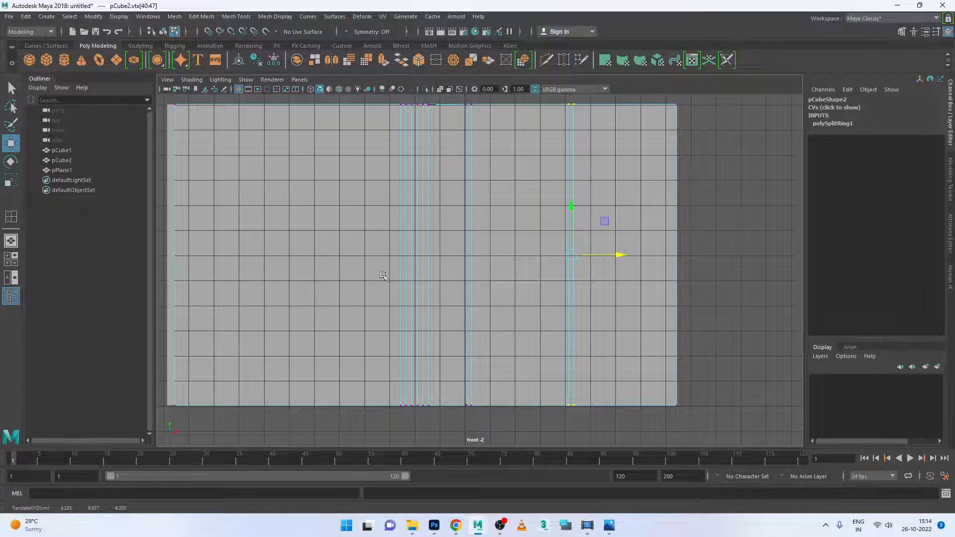
pyautogui.scroll(-1, 407, 153)
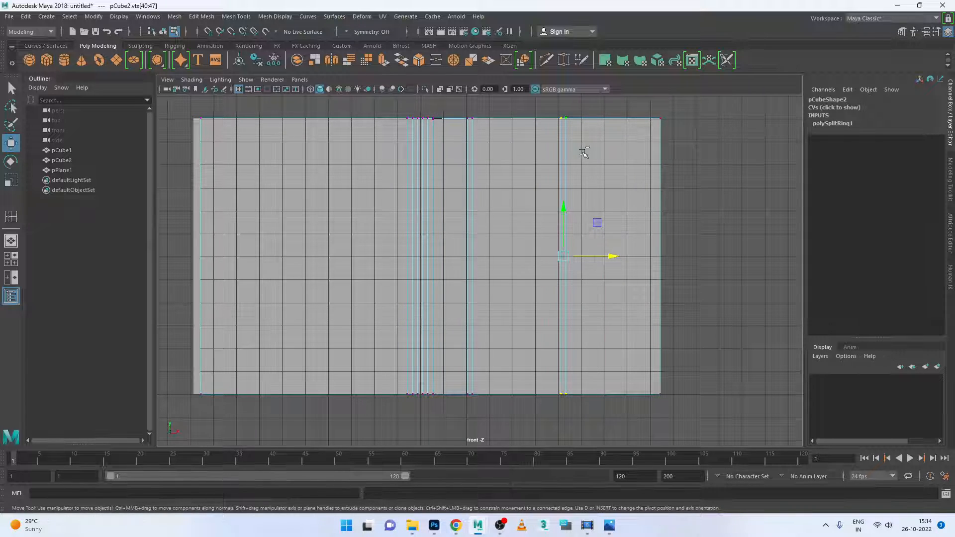
# Undo the moves of the two edge-loop pairs
pyautogui.hotkey('ctrl', 'z')
pyautogui.hotkey('ctrl', 'z')
pyautogui.hotkey('ctrl', 'z')
pyautogui.hotkey('ctrl', 'z')
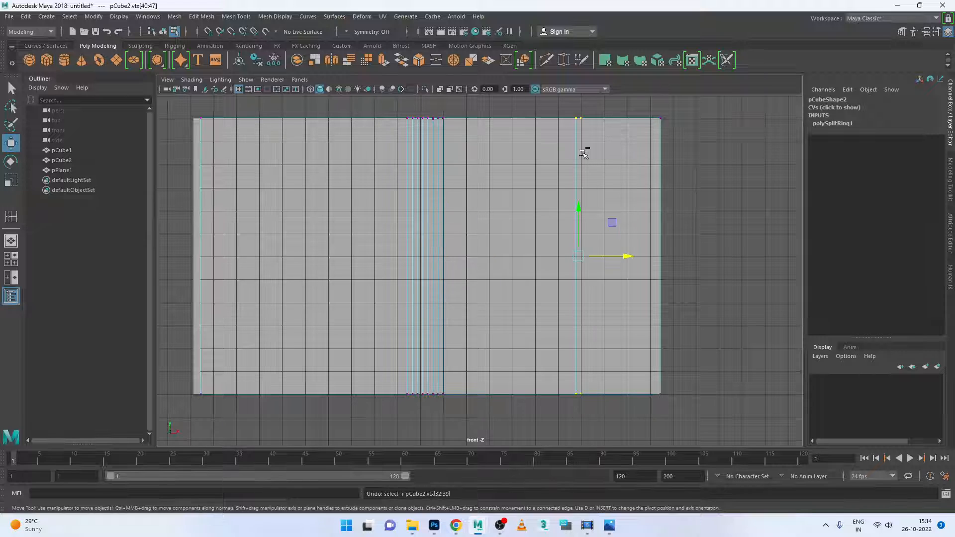
pyautogui.hotkey('ctrl', 'z')
# Scale the two outermost loops of the central band apart horizontally until they sit close to the wall's ends
pyautogui.moveTo(479, 107); pyautogui.dragTo(449, 420)
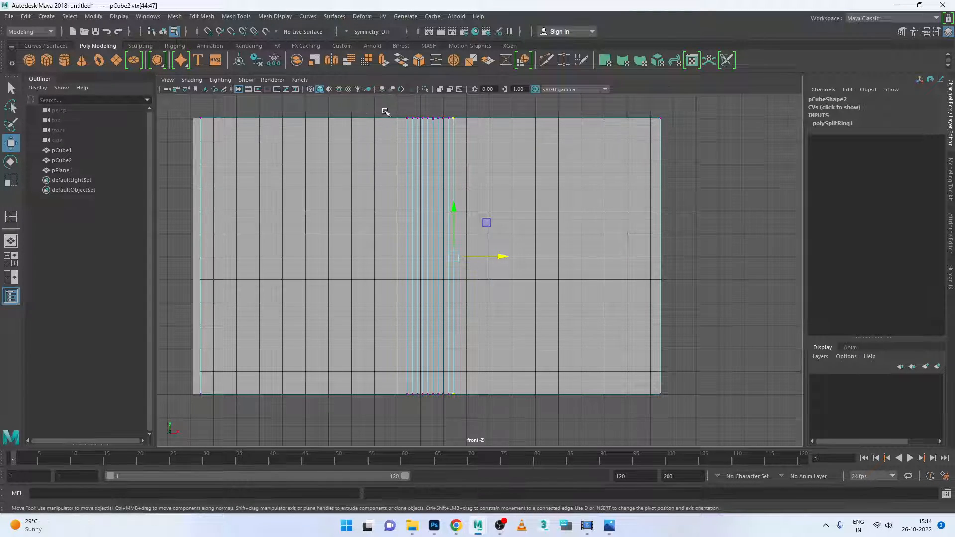
pyautogui.moveTo(384, 109); pyautogui.dragTo(412, 414)
pyautogui.press('r')
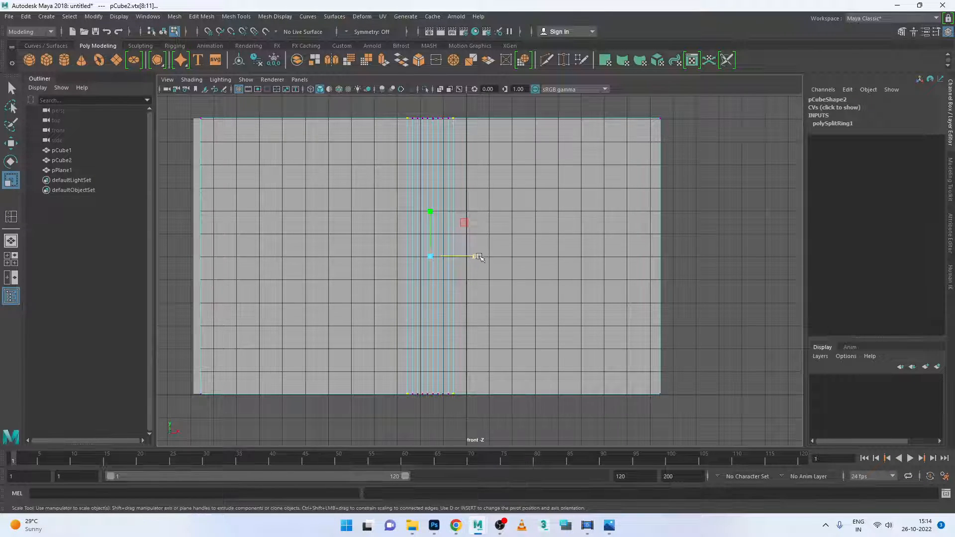
pyautogui.moveTo(478, 257); pyautogui.dragTo(695, 262)
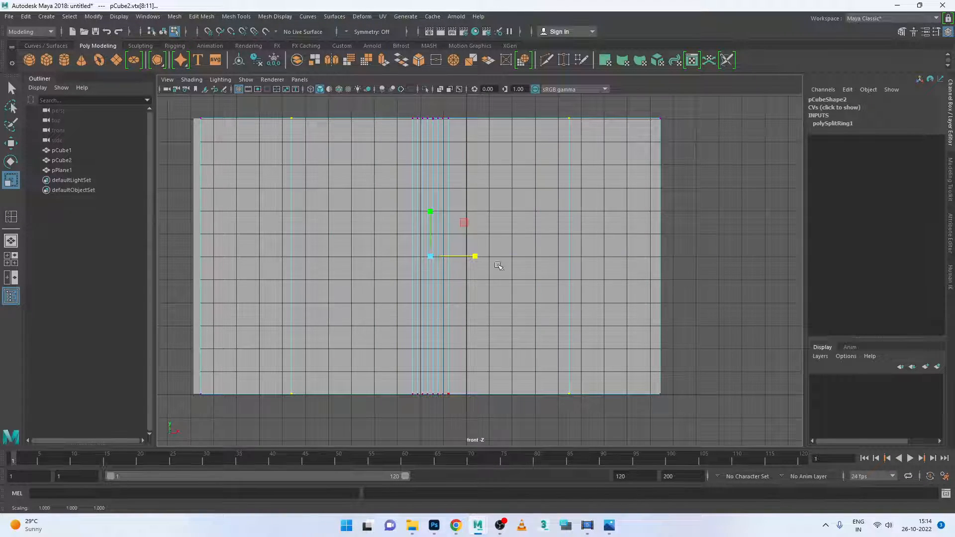
pyautogui.moveTo(479, 257); pyautogui.dragTo(507, 272)
# Move the rightmost remaining loop pair to about X 3.15 and the next pair to about X -0.83
pyautogui.click(449, 113)
pyautogui.moveTo(455, 109); pyautogui.dragTo(442, 400)
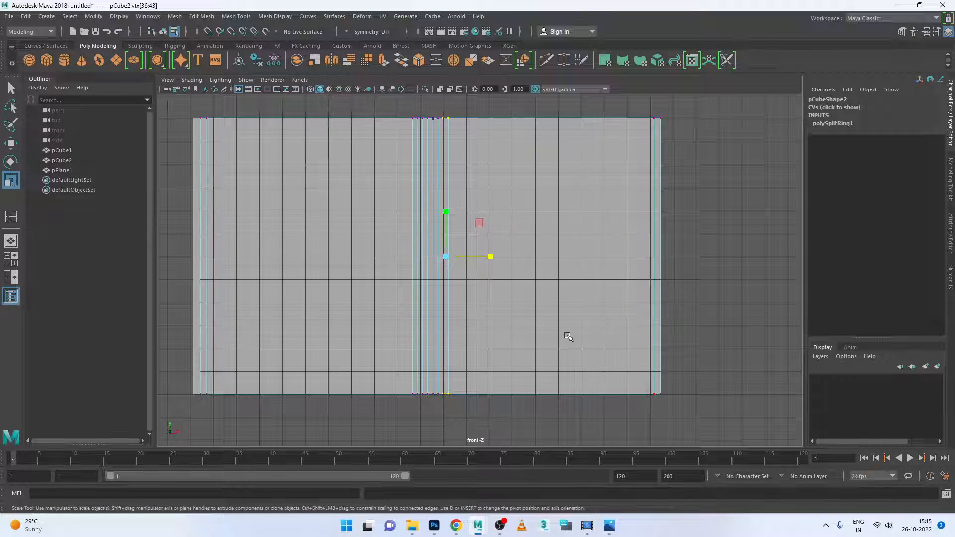
pyautogui.press('w')
pyautogui.moveTo(492, 256); pyautogui.dragTo(585, 262)
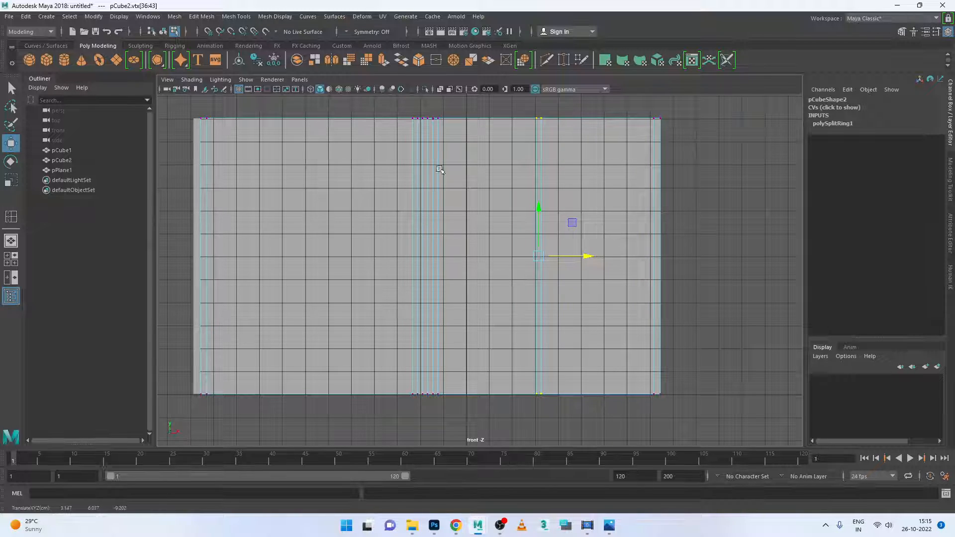
pyautogui.moveTo(458, 113); pyautogui.dragTo(432, 412)
pyautogui.moveTo(482, 256); pyautogui.dragTo(484, 259)
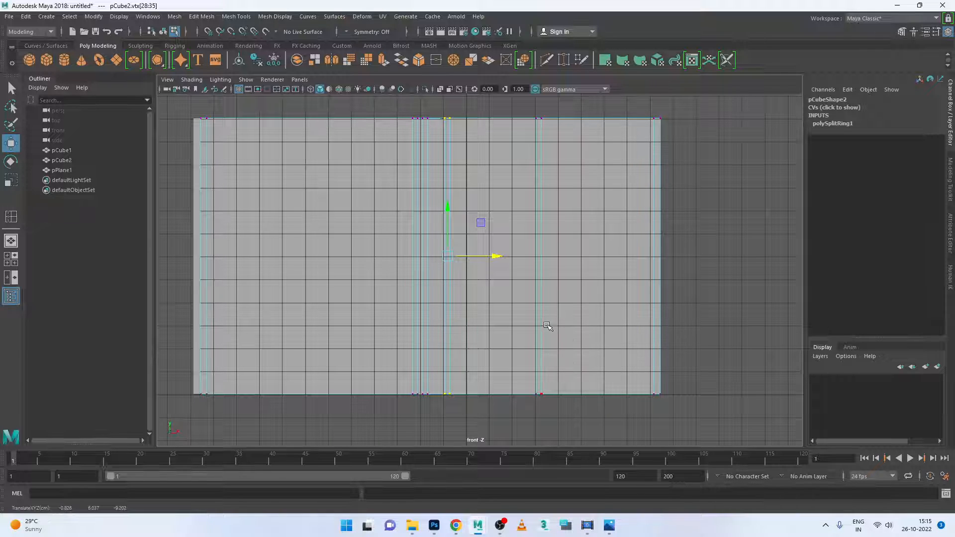
# Move the last four central edge loops together left to about X -5.35
pyautogui.moveTo(431, 112); pyautogui.dragTo(389, 404)
pyautogui.moveTo(468, 258); pyautogui.dragTo(393, 265)
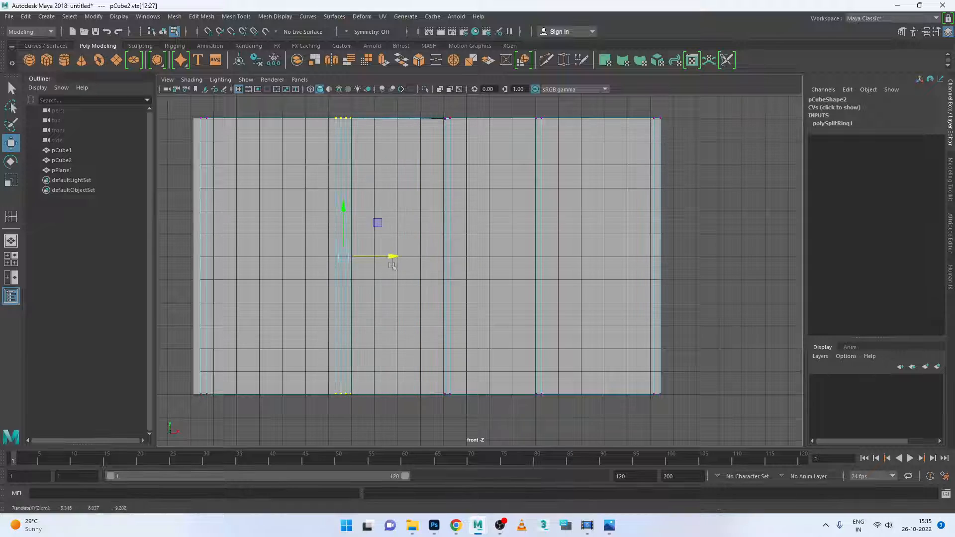
# Move the rightmost inner edge-loop pair to about X 4.17 and the next pair to about X 0.17
pyautogui.moveTo(568, 113); pyautogui.dragTo(494, 407)
pyautogui.moveTo(584, 256)
pyautogui.mouseDown()
pyautogui.moveTo(605, 263)
pyautogui.moveTo(597, 264)
pyautogui.mouseUp()
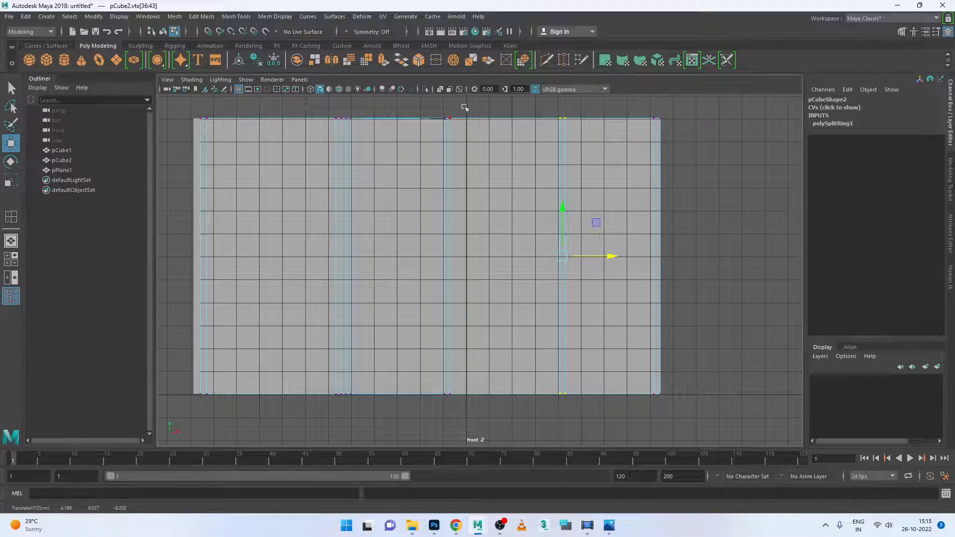
pyautogui.moveTo(465, 107); pyautogui.dragTo(411, 405)
pyautogui.moveTo(487, 257); pyautogui.dragTo(511, 259)
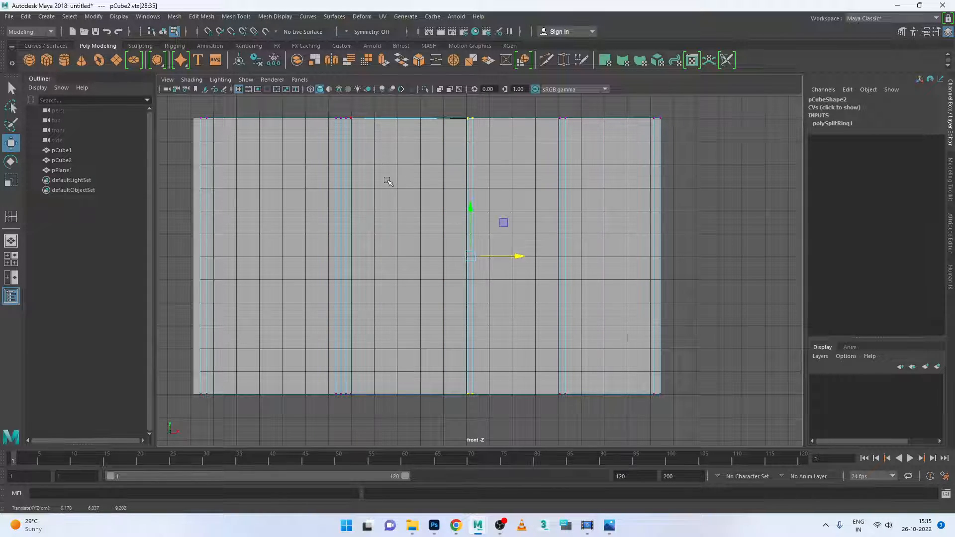
# Separate the four grouped edge loops into two pairs, one at about X -3.87 and the other at about X -7.86
pyautogui.moveTo(366, 108); pyautogui.dragTo(343, 419)
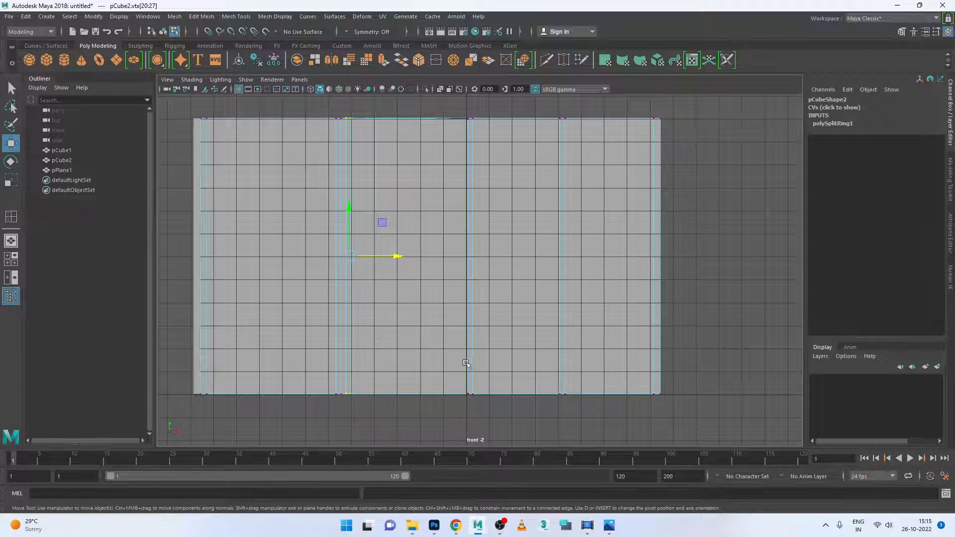
pyautogui.moveTo(388, 260); pyautogui.dragTo(419, 264)
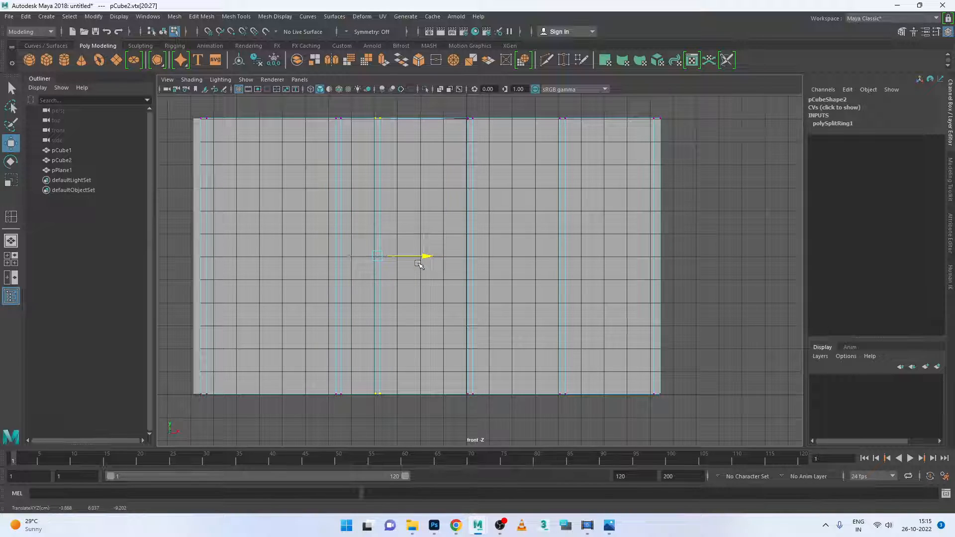
pyautogui.moveTo(354, 111); pyautogui.dragTo(279, 416)
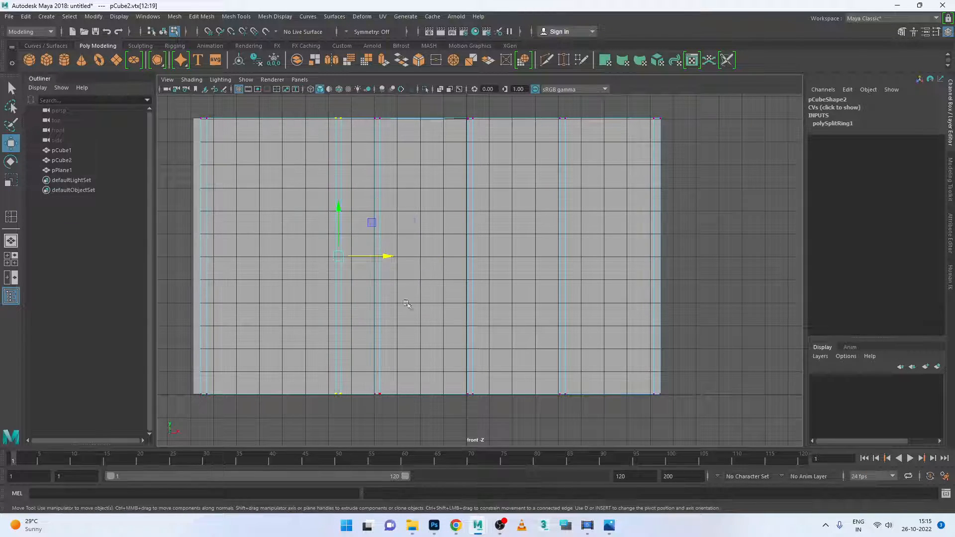
pyautogui.moveTo(385, 258); pyautogui.dragTo(321, 270)
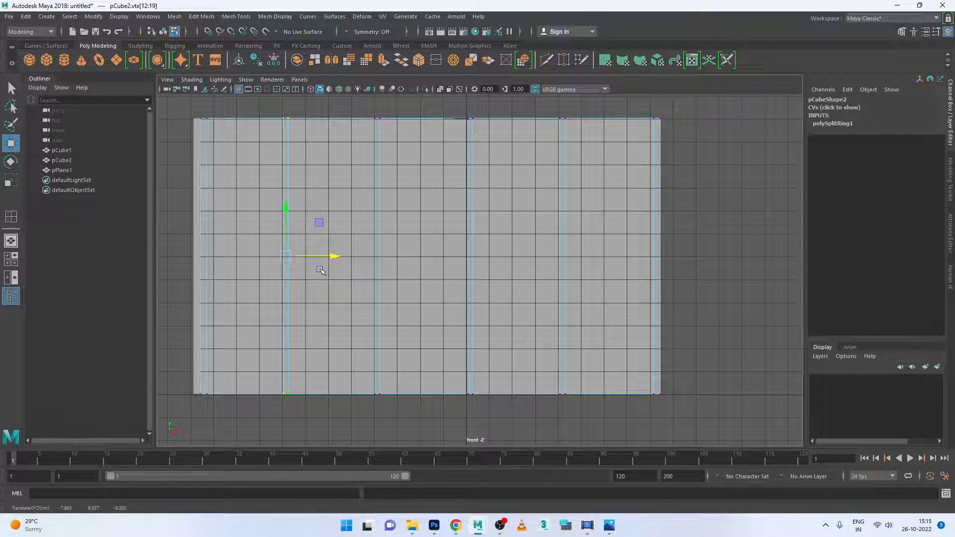
# In the perspective view, insert two closely spaced horizontal edge loops across the upper part of the window wall
pyautogui.click(598, 328)
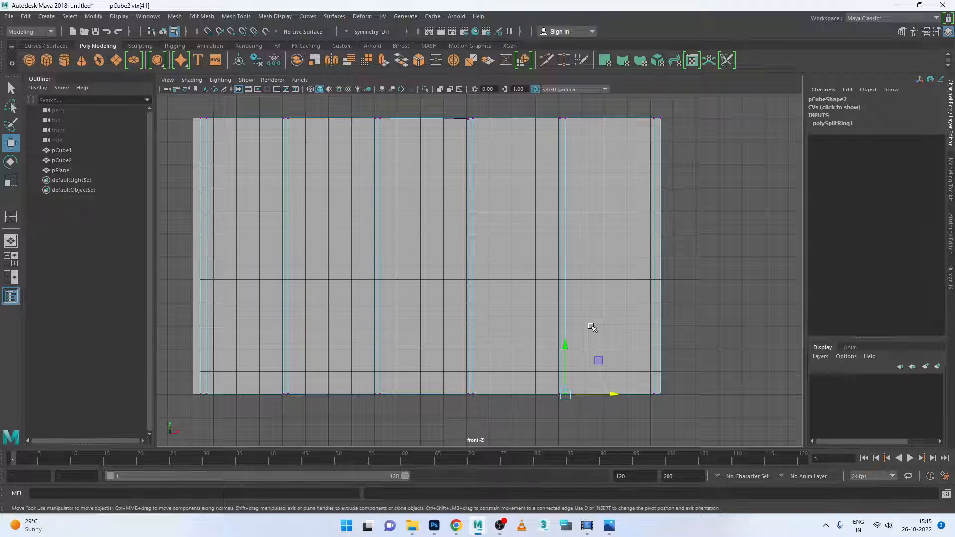
pyautogui.press('space')
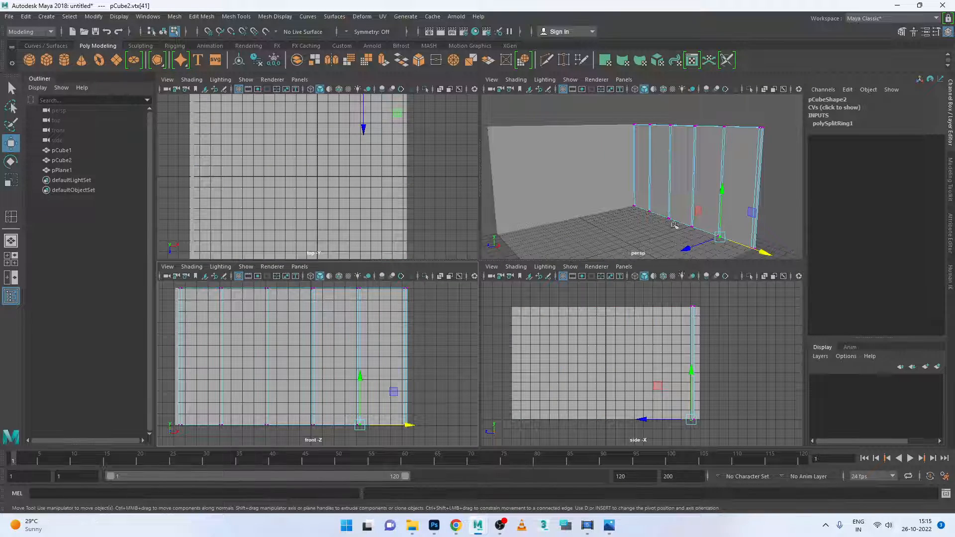
pyautogui.press('space')
pyautogui.click(730, 271)
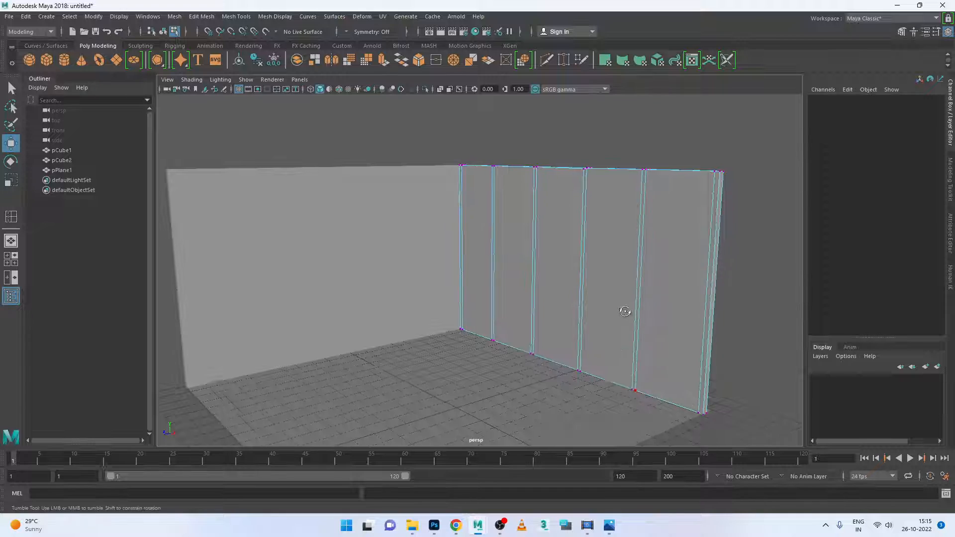
pyautogui.keyDown('alt'); pyautogui.moveTo(625, 311); pyautogui.dragTo(656, 313); pyautogui.keyUp('alt')
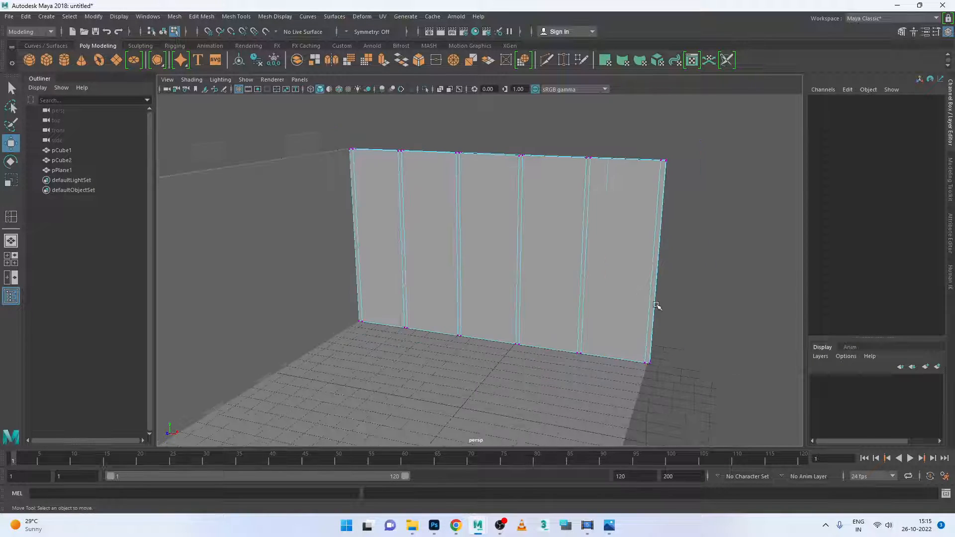
pyautogui.keyDown('alt'); pyautogui.moveTo(655, 304); pyautogui.dragTo(606, 290, button='middle'); pyautogui.keyUp('alt')
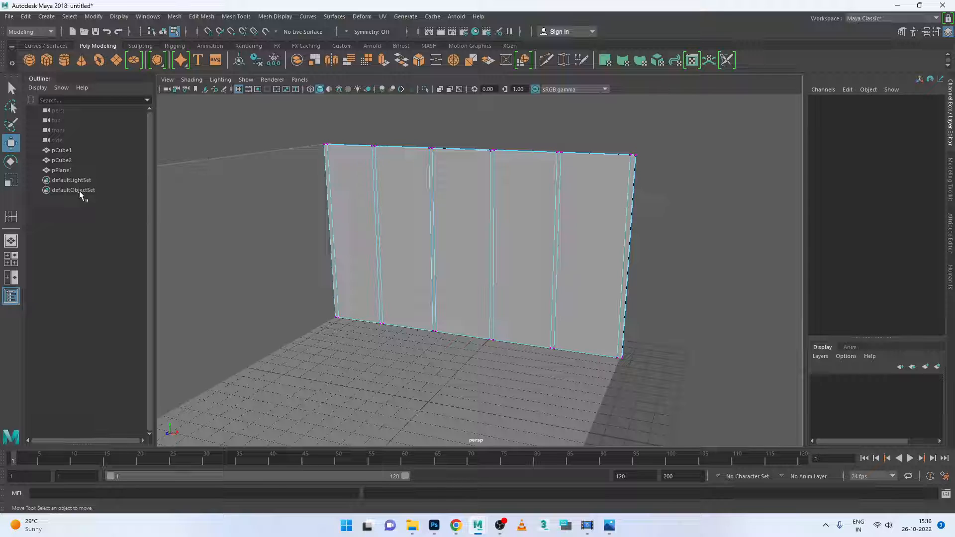
pyautogui.click(11, 217)
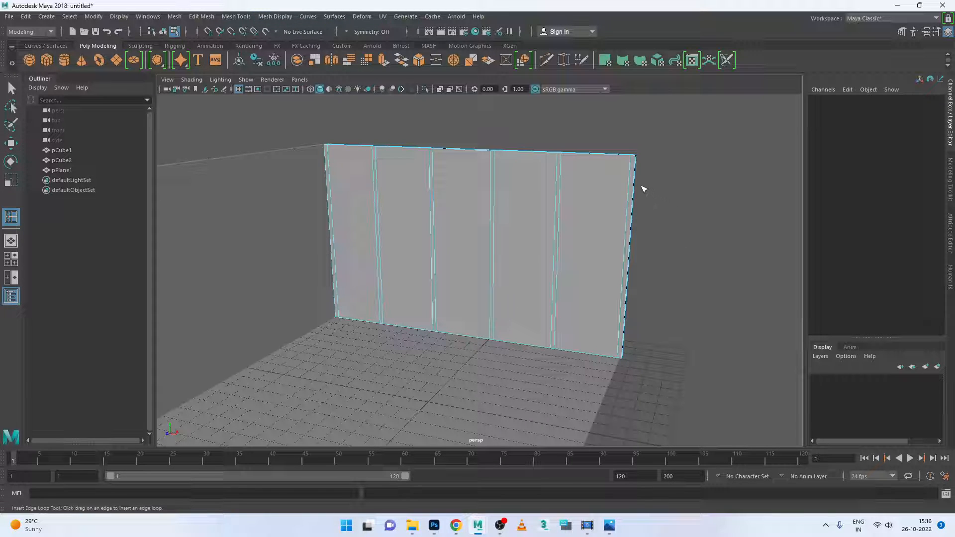
pyautogui.moveTo(636, 191); pyautogui.dragTo(637, 222)
pyautogui.scroll(3, 636, 213)
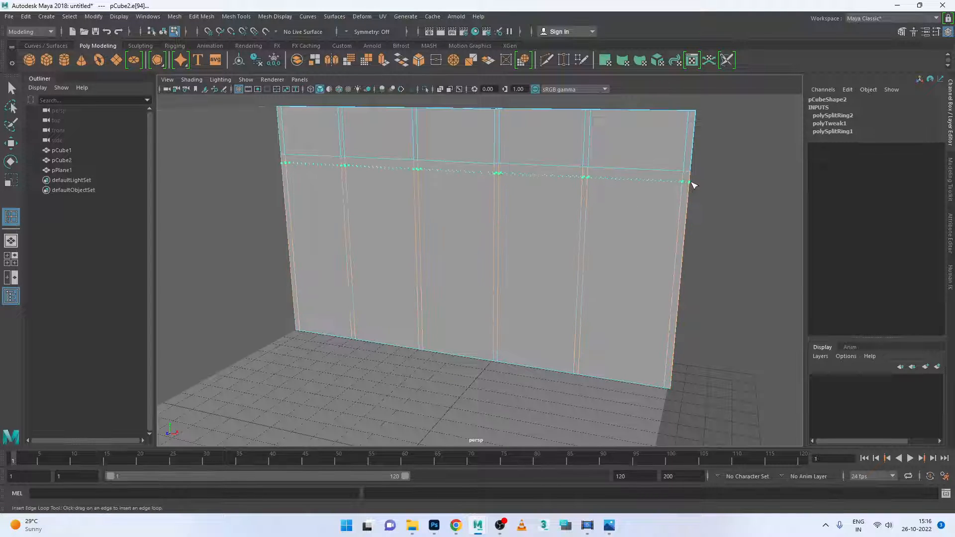
pyautogui.moveTo(695, 181); pyautogui.dragTo(623, 161)
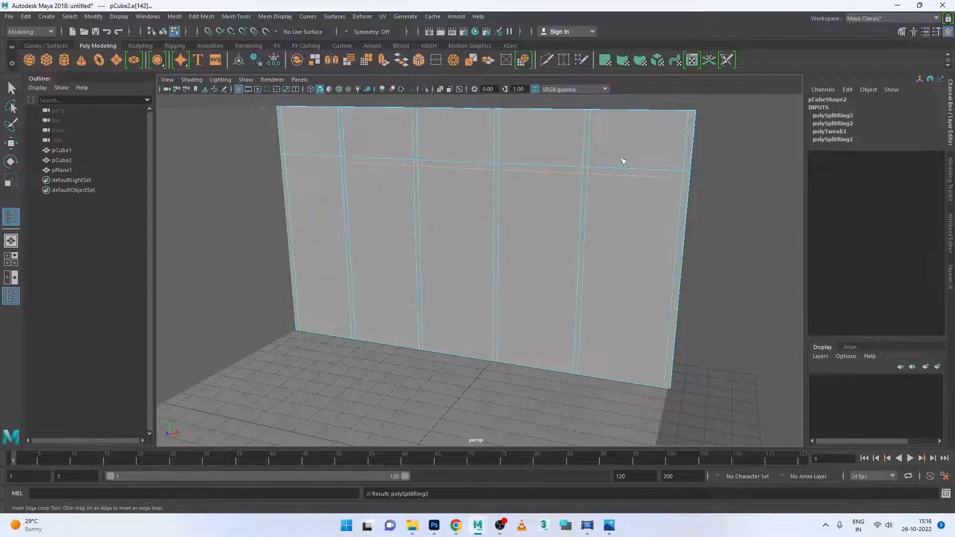
# Return the window wall to object mode and select the whole wall
pyautogui.press('w')
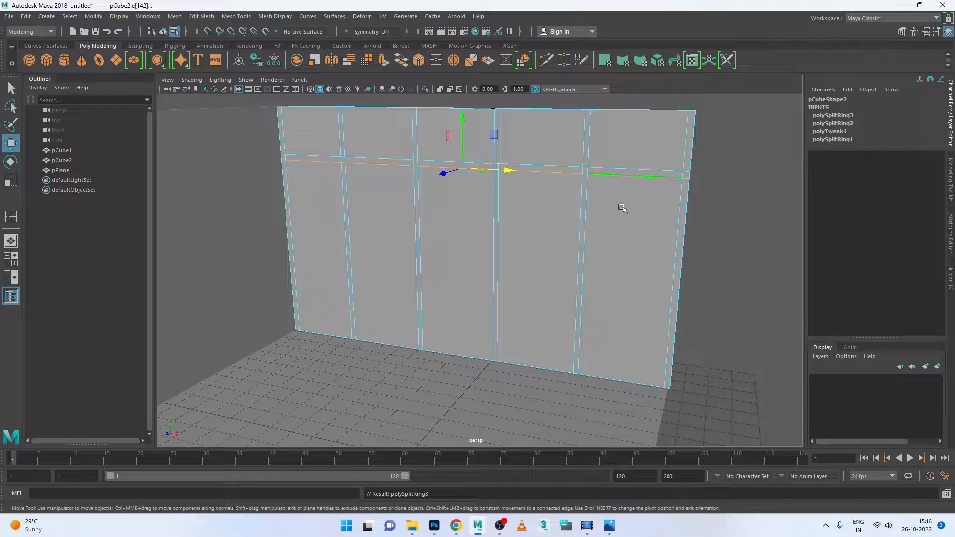
pyautogui.rightClick(622, 195)
pyautogui.click(671, 180)
pyautogui.click(688, 260)
pyautogui.click(619, 257)
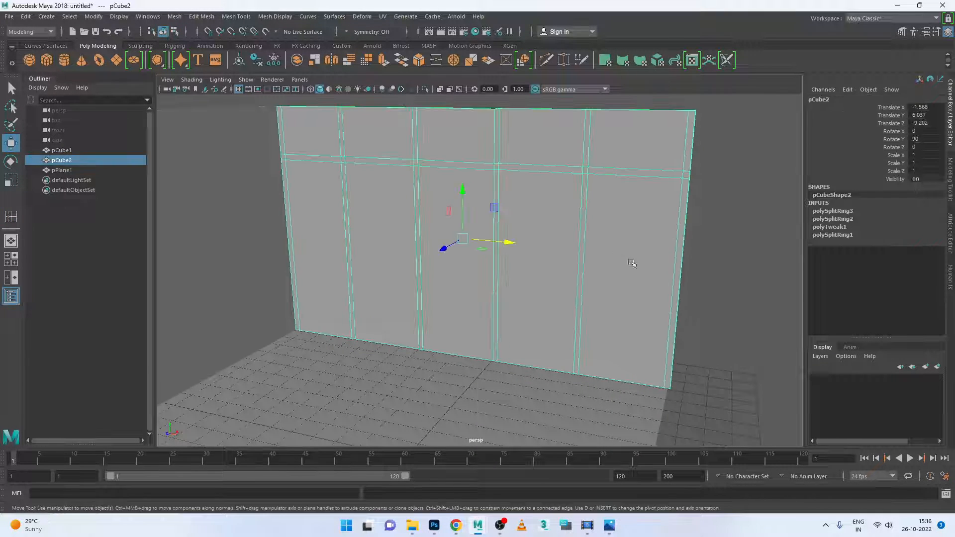
pyautogui.keyDown('alt'); pyautogui.moveTo(653, 276); pyautogui.dragTo(557, 261); pyautogui.keyUp('alt')
pyautogui.scroll(2, 599, 264)
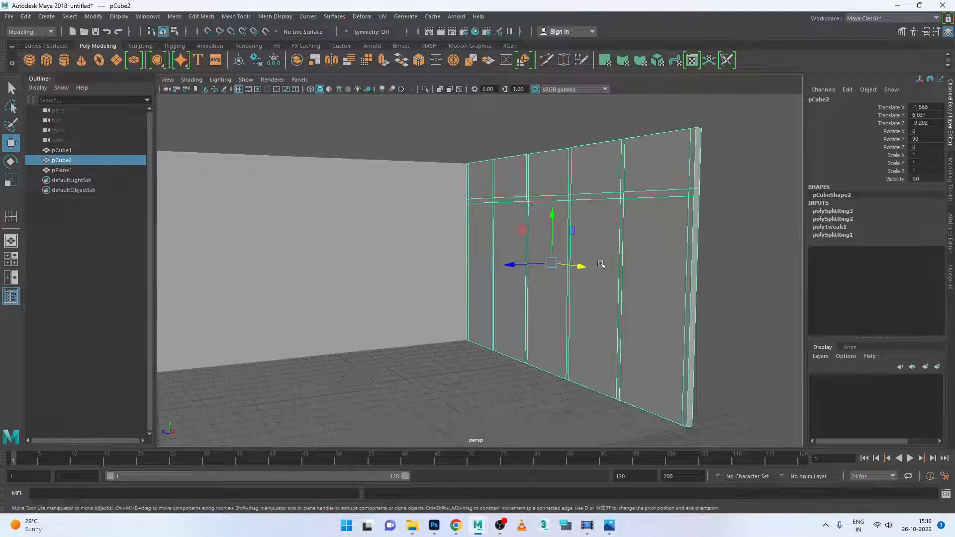
pyautogui.keyDown('alt'); pyautogui.moveTo(599, 270); pyautogui.dragTo(611, 274, button='middle'); pyautogui.keyUp('alt')
pyautogui.moveTo(646, 325); pyautogui.dragTo(595, 310, button='middle')
pyautogui.hotkey('ctrl', 'z')
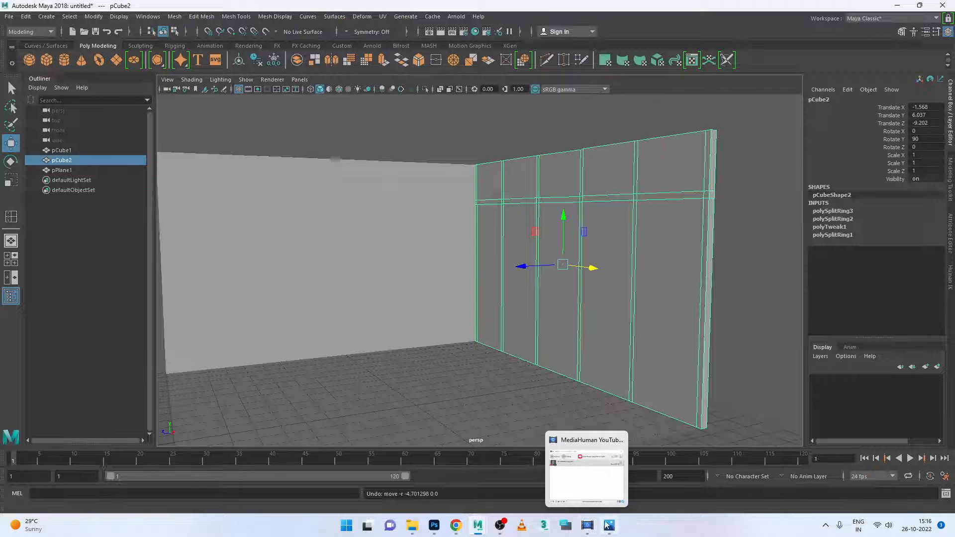
# Check the window frame in the reference image and insert horizontal edge loops near the window wall's top and bottom edges
pyautogui.click(617, 500)
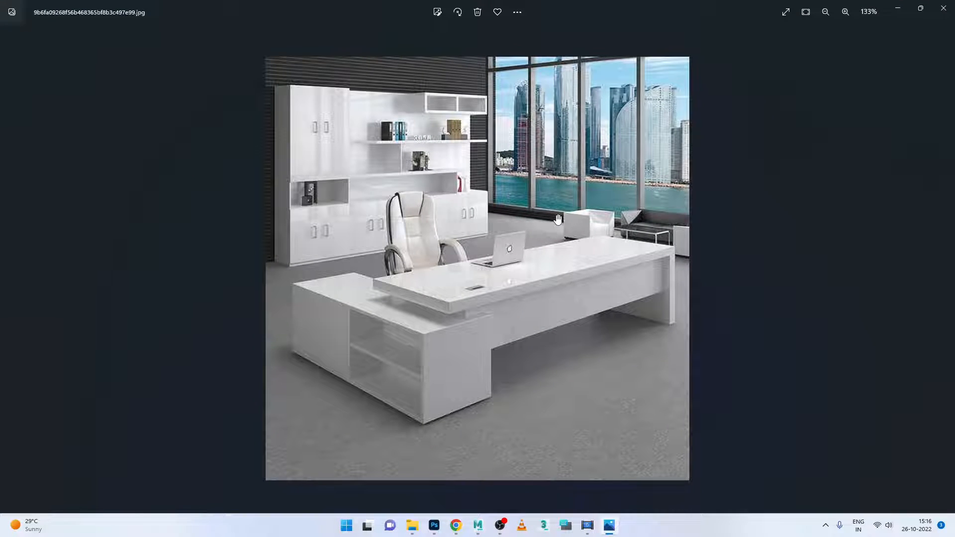
pyautogui.click(610, 526)
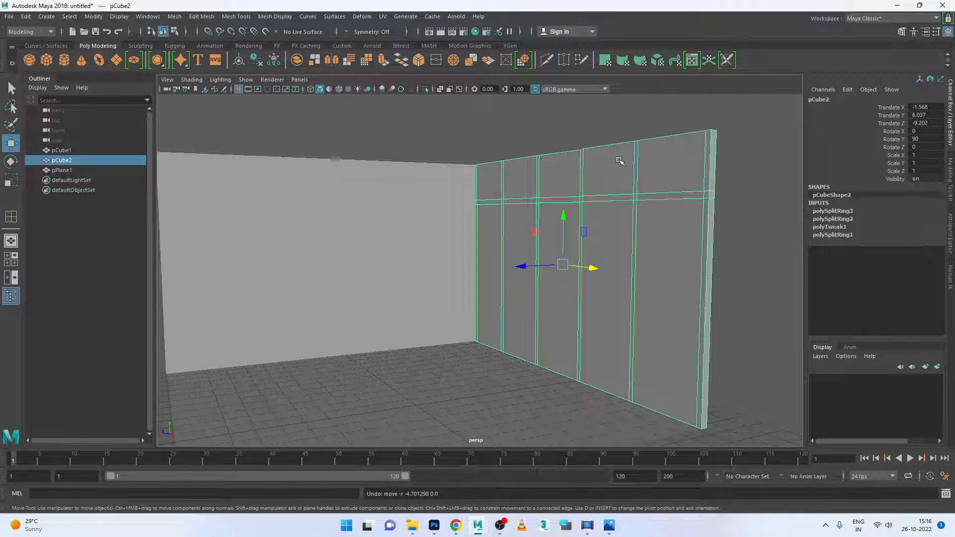
pyautogui.press('y')
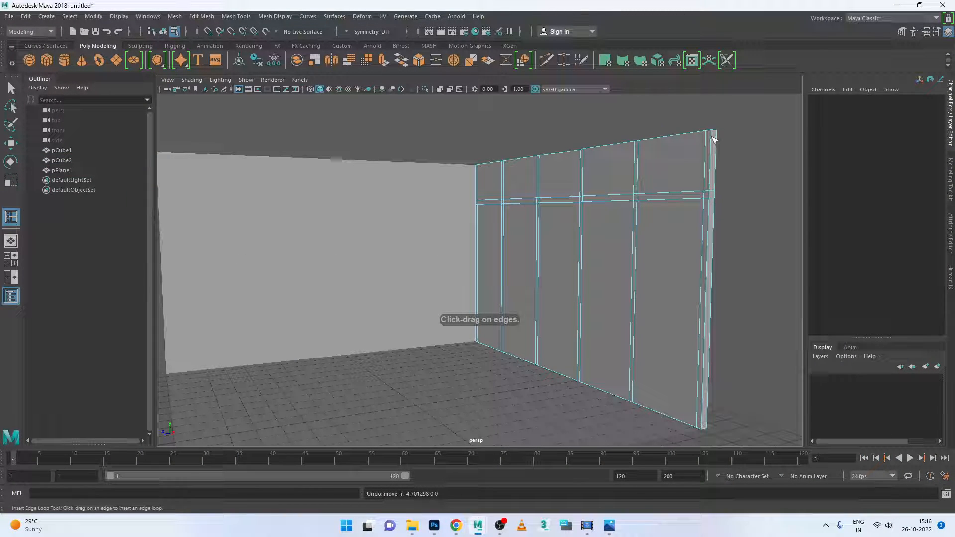
pyautogui.moveTo(714, 141); pyautogui.dragTo(714, 148)
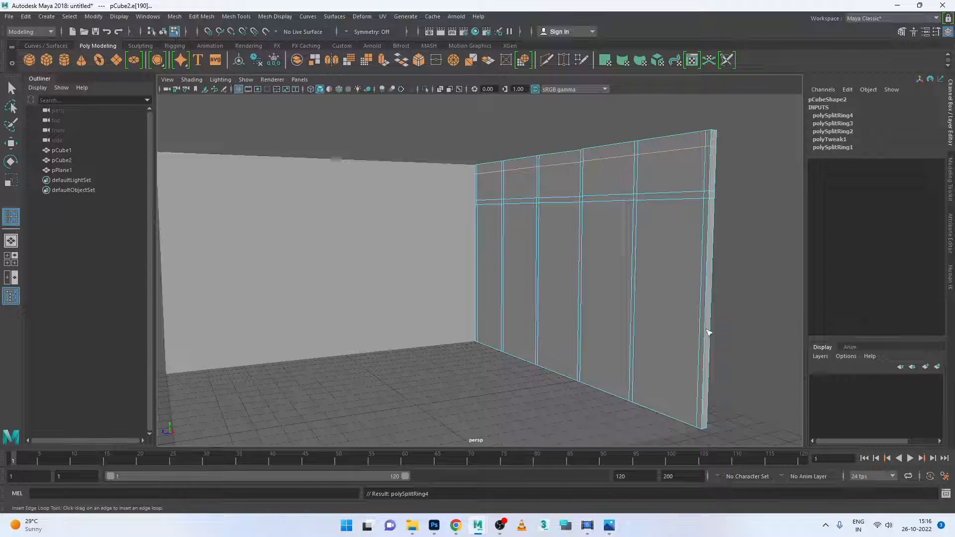
pyautogui.moveTo(706, 422); pyautogui.dragTo(704, 415)
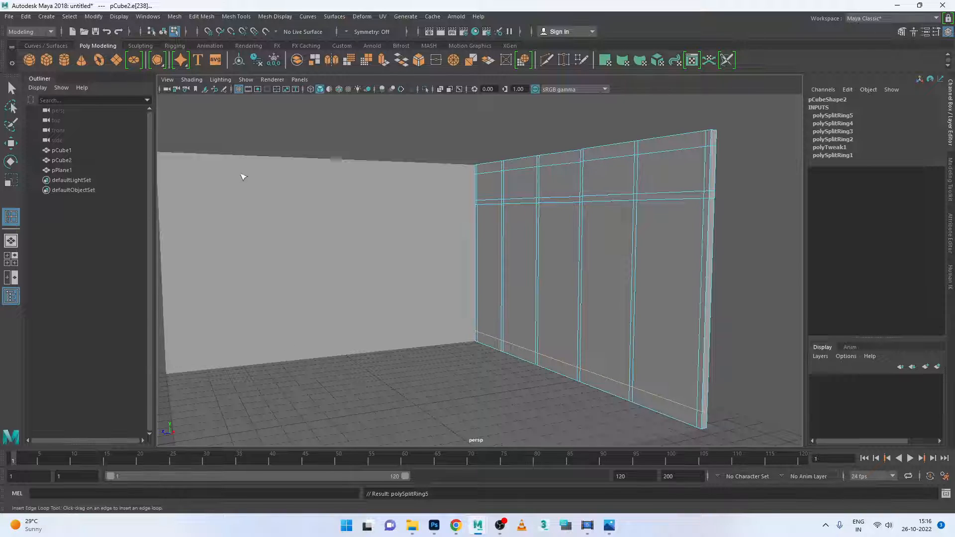
# Delete the five tall pane faces below the horizontal band on the window wall's room-facing side
pyautogui.click(10, 143)
pyautogui.click(701, 255)
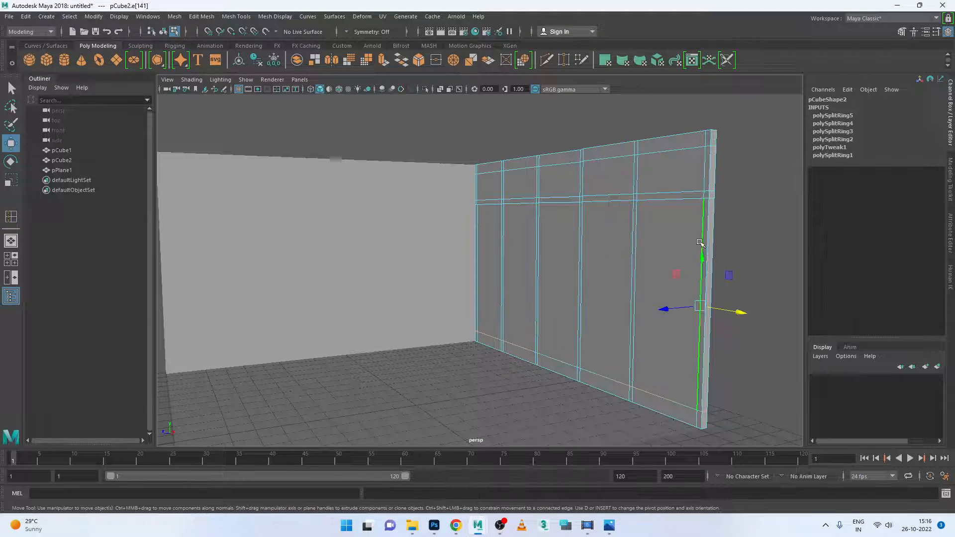
pyautogui.rightClick(678, 241)
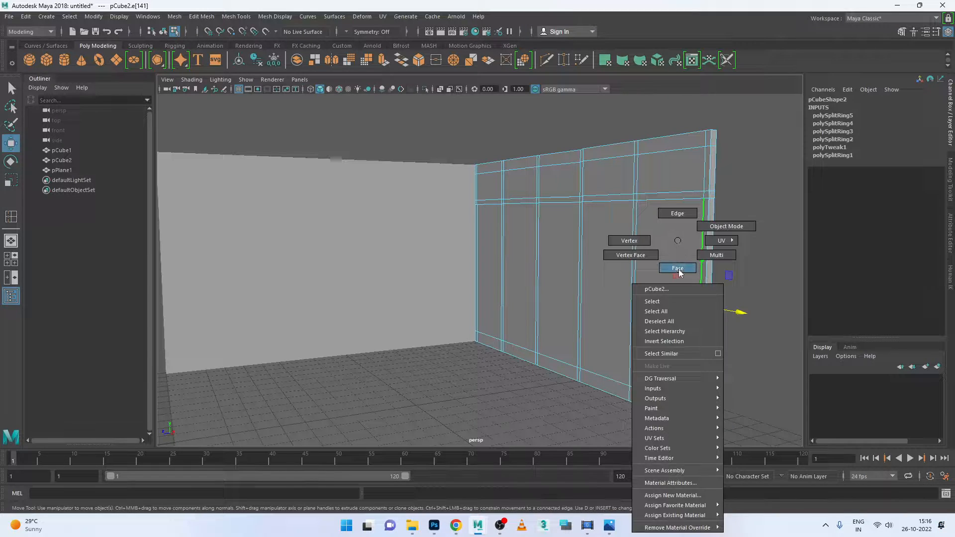
pyautogui.click(679, 269)
pyautogui.click(675, 258)
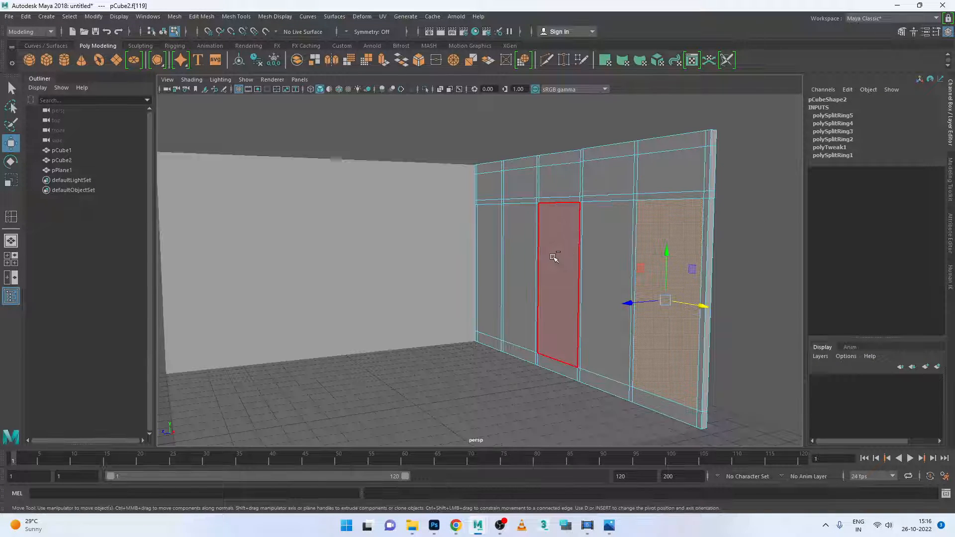
pyautogui.keyDown('shift'); pyautogui.click(620, 277); pyautogui.keyUp('shift')
pyautogui.keyDown('shift'); pyautogui.click(517, 278); pyautogui.keyUp('shift')
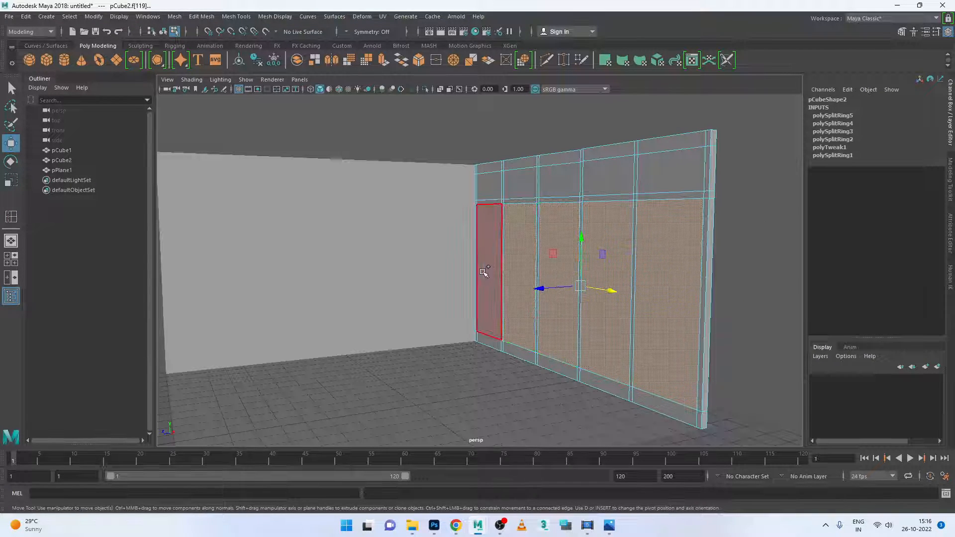
pyautogui.keyDown('shift'); pyautogui.click(485, 274); pyautogui.keyUp('shift')
pyautogui.keyDown('alt'); pyautogui.moveTo(683, 312); pyautogui.dragTo(579, 301); pyautogui.keyUp('alt')
pyautogui.scroll(-5, 646, 315)
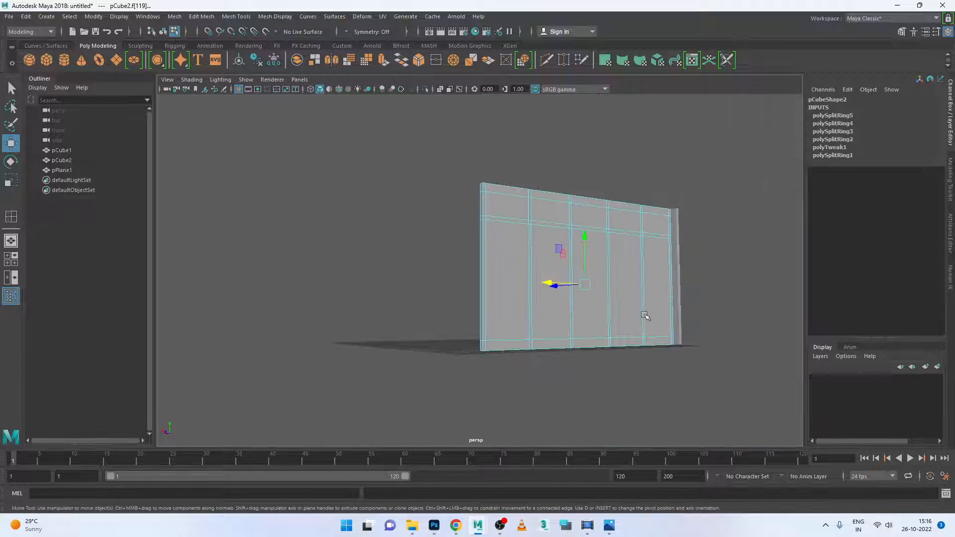
pyautogui.keyDown('alt'); pyautogui.moveTo(651, 319); pyautogui.dragTo(650, 309); pyautogui.keyUp('alt')
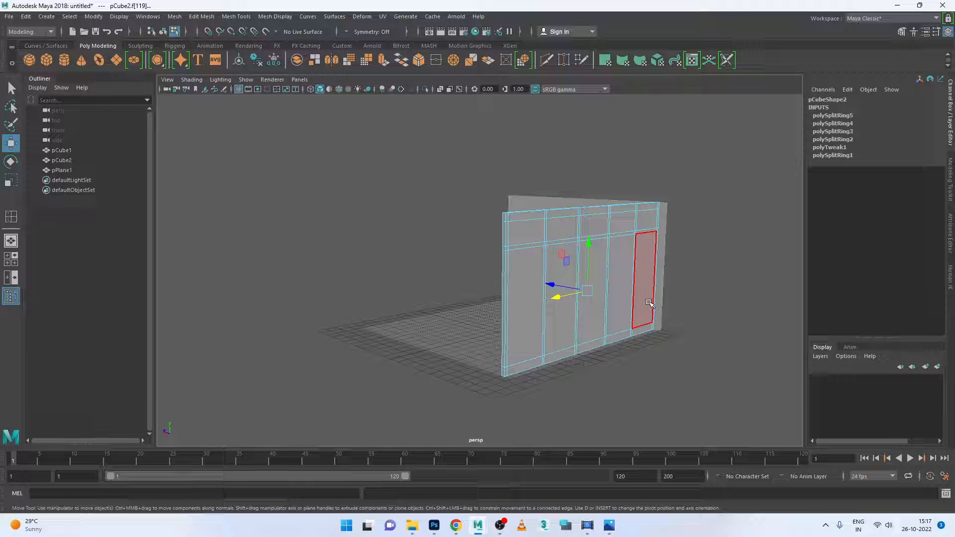
pyautogui.keyDown('alt'); pyautogui.moveTo(557, 307); pyautogui.dragTo(640, 302); pyautogui.keyUp('alt')
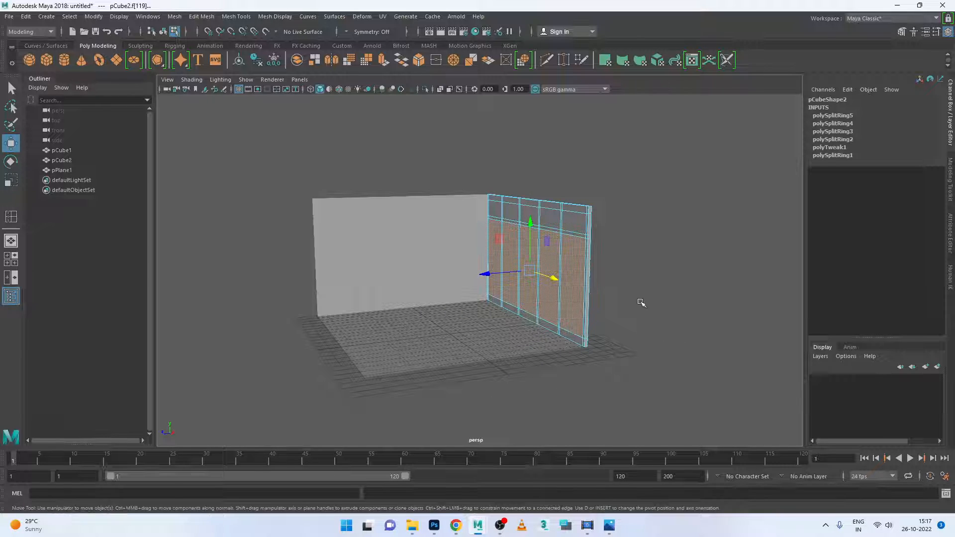
pyautogui.press('Delete')
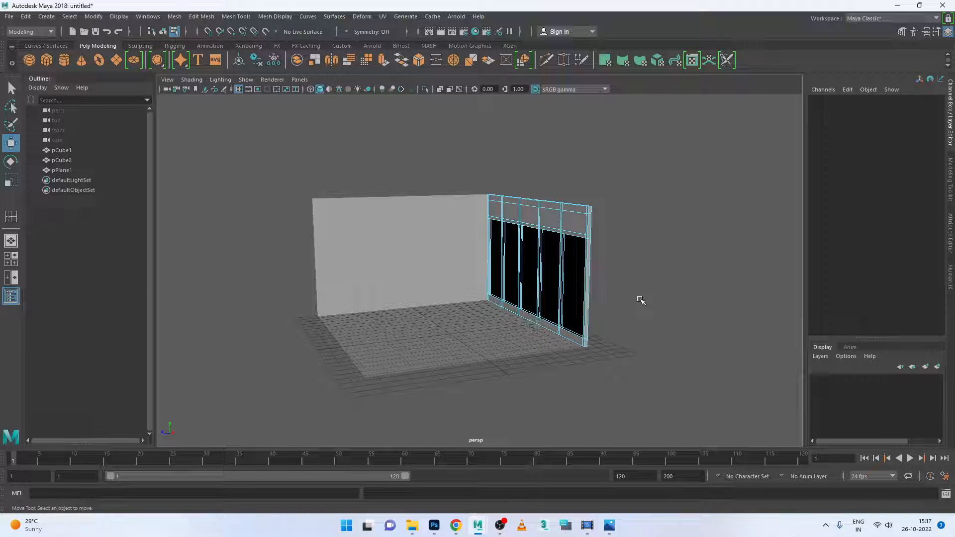
# Select the five tall pane faces on the window wall's outer side and extrude them
pyautogui.keyDown('alt'); pyautogui.moveTo(640, 300); pyautogui.dragTo(558, 309); pyautogui.keyUp('alt')
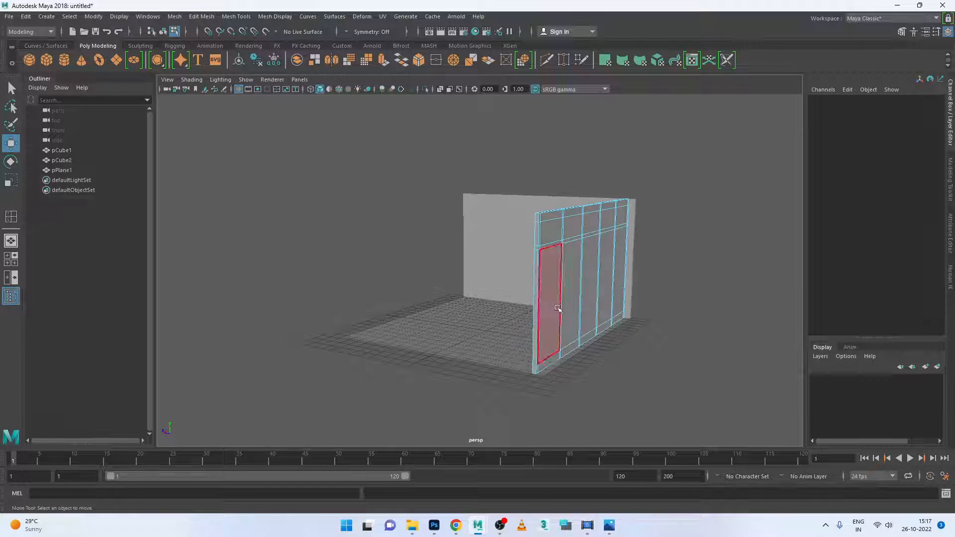
pyautogui.click(551, 308)
pyautogui.keyDown('shift'); pyautogui.click(574, 311); pyautogui.keyUp('shift')
pyautogui.keyDown('shift'); pyautogui.click(596, 309); pyautogui.keyUp('shift')
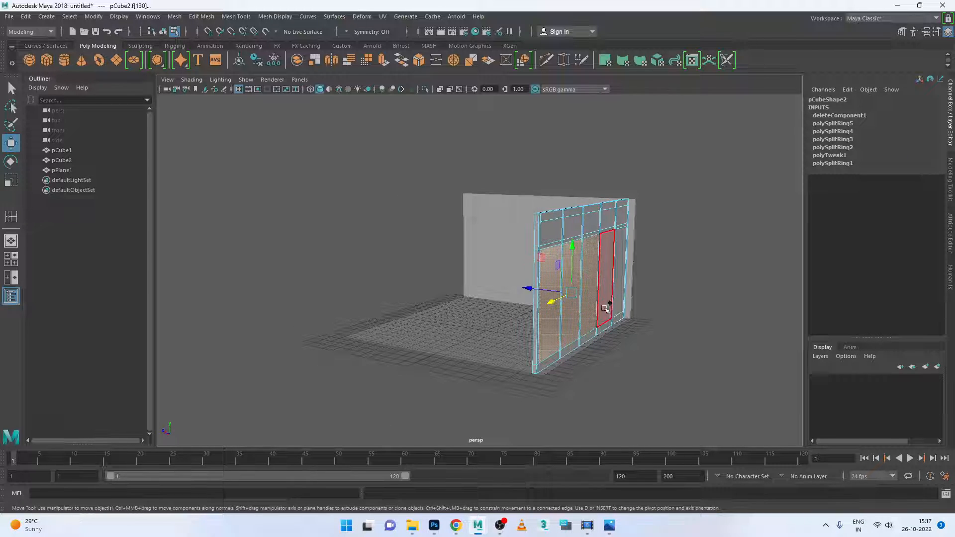
pyautogui.keyDown('shift'); pyautogui.click(608, 306); pyautogui.keyUp('shift')
pyautogui.keyDown('shift'); pyautogui.click(617, 302); pyautogui.keyUp('shift')
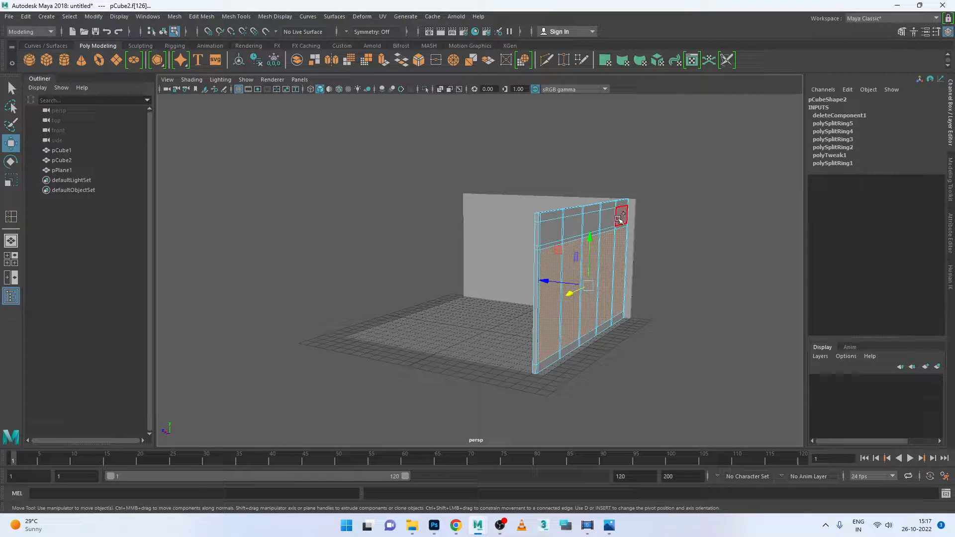
pyautogui.hotkey('ctrl', 'e')
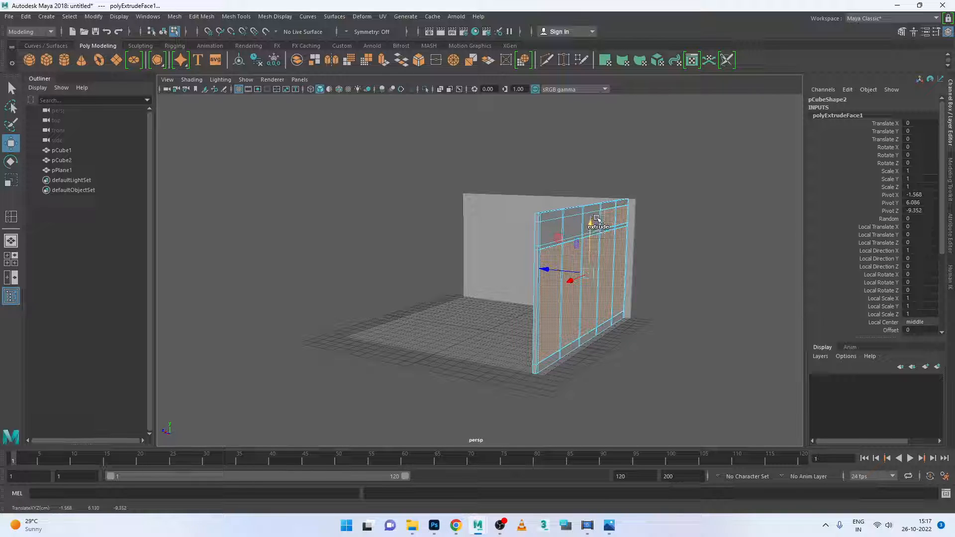
# Extract all ten pane faces on the window wall's outer side and offset them outward by about 6.7 in local Z
pyautogui.keyDown('alt'); pyautogui.moveTo(622, 248); pyautogui.dragTo(600, 222); pyautogui.keyUp('alt')
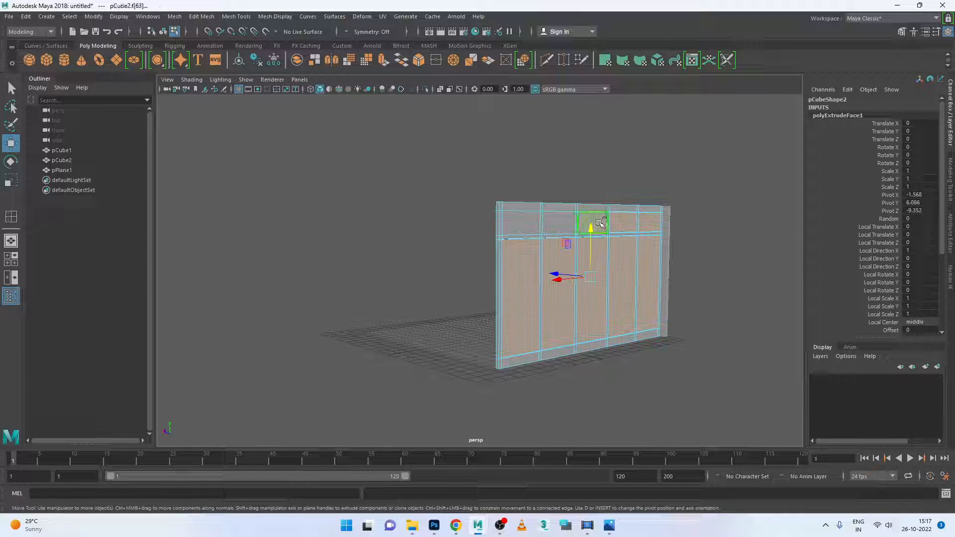
pyautogui.keyDown('alt'); pyautogui.moveTo(545, 304); pyautogui.dragTo(562, 272); pyautogui.keyUp('alt')
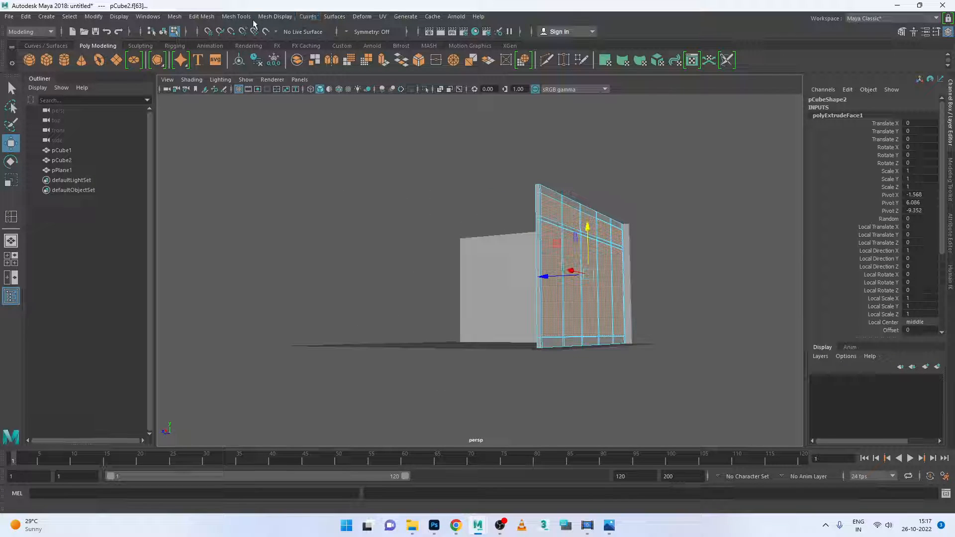
pyautogui.click(235, 17)
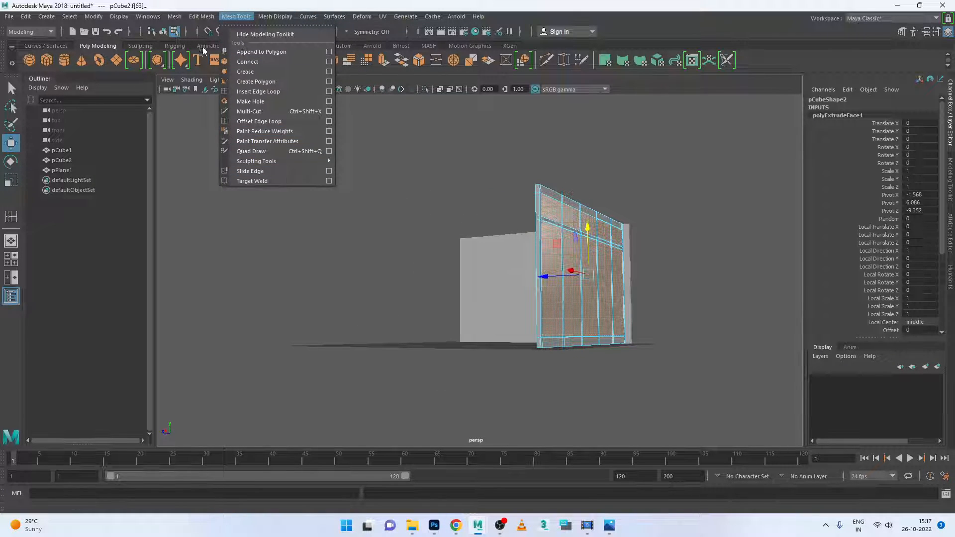
pyautogui.moveTo(205, 17)
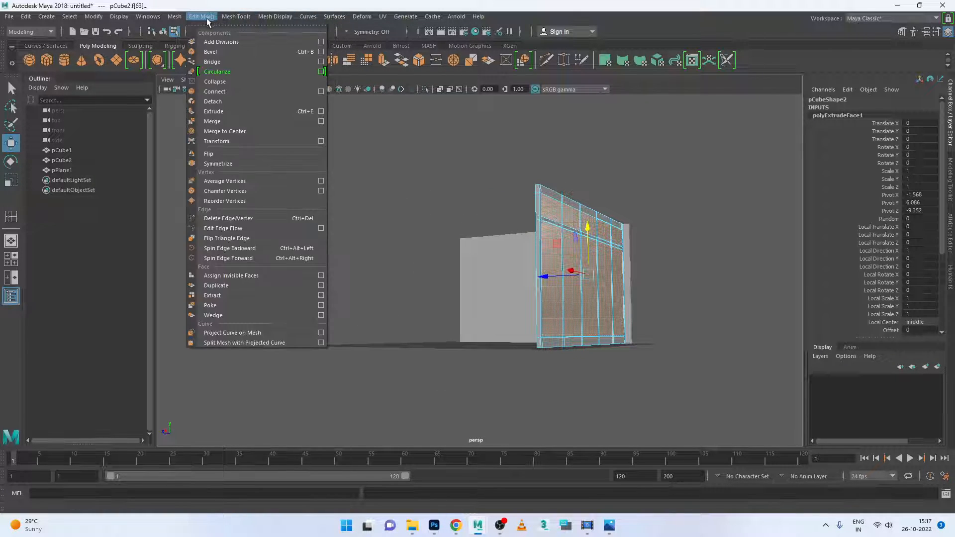
pyautogui.click(228, 296)
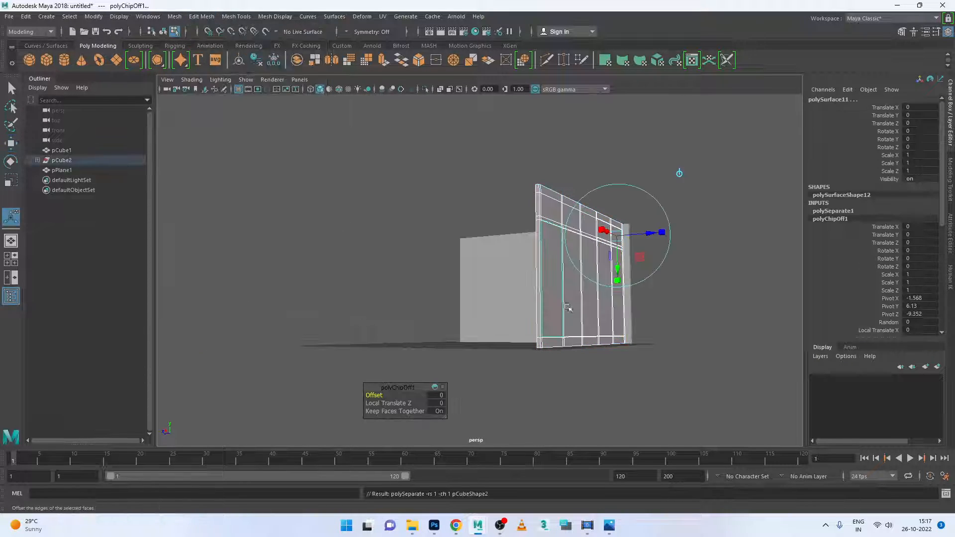
pyautogui.moveTo(639, 237); pyautogui.dragTo(704, 222)
# In object mode, select all the extracted pane pieces and move them about 19.5 units along X, away from the window wall
pyautogui.keyDown('alt'); pyautogui.moveTo(591, 274); pyautogui.dragTo(691, 294); pyautogui.keyUp('alt')
pyautogui.keyDown('alt'); pyautogui.moveTo(503, 296); pyautogui.dragTo(631, 340, button='middle'); pyautogui.keyUp('alt')
pyautogui.scroll(3, 586, 344)
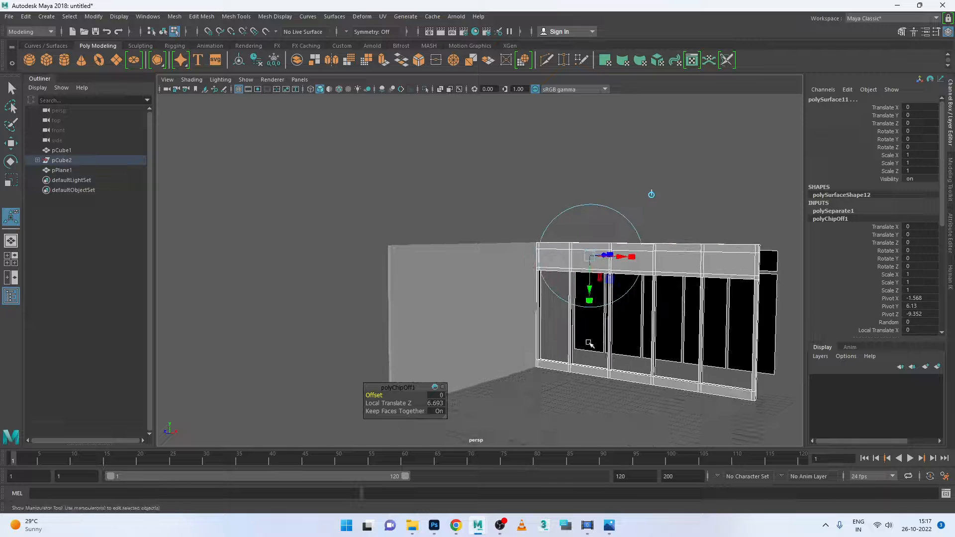
pyautogui.keyDown('alt'); pyautogui.moveTo(565, 340); pyautogui.dragTo(501, 372); pyautogui.keyUp('alt')
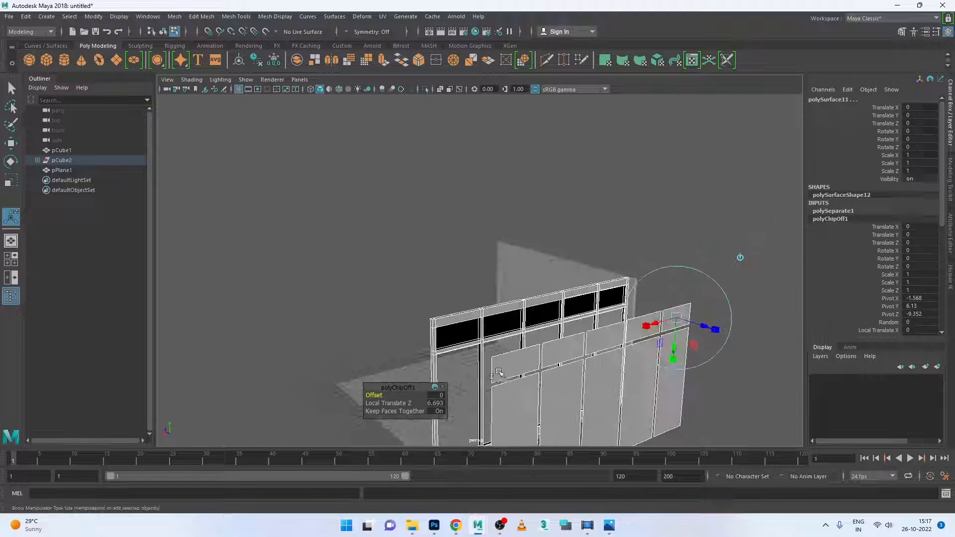
pyautogui.scroll(-3, 572, 345)
pyautogui.moveTo(575, 338); pyautogui.dragTo(640, 227, button='right')
pyautogui.click(658, 291)
pyautogui.click(587, 349)
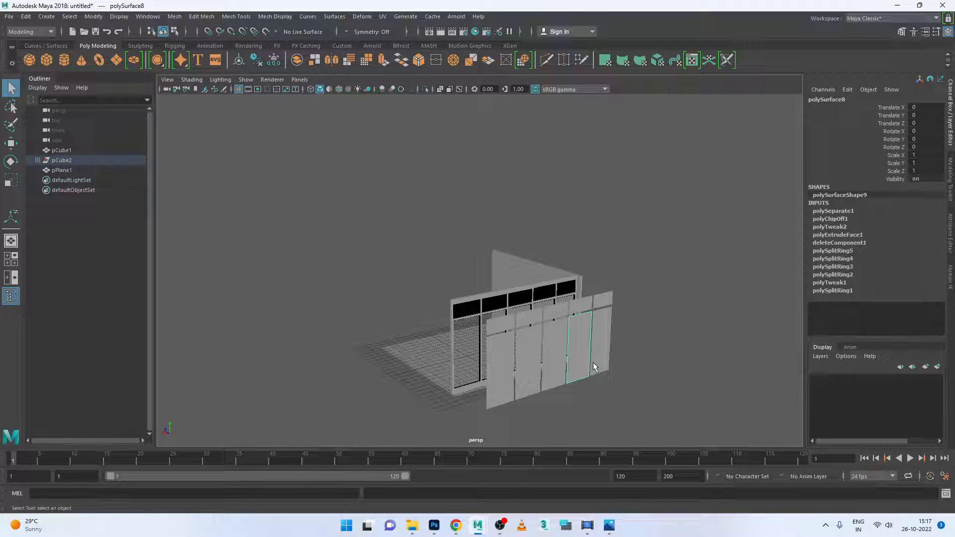
pyautogui.press('w')
pyautogui.keyDown('alt'); pyautogui.moveTo(594, 367); pyautogui.dragTo(645, 273); pyautogui.keyUp('alt')
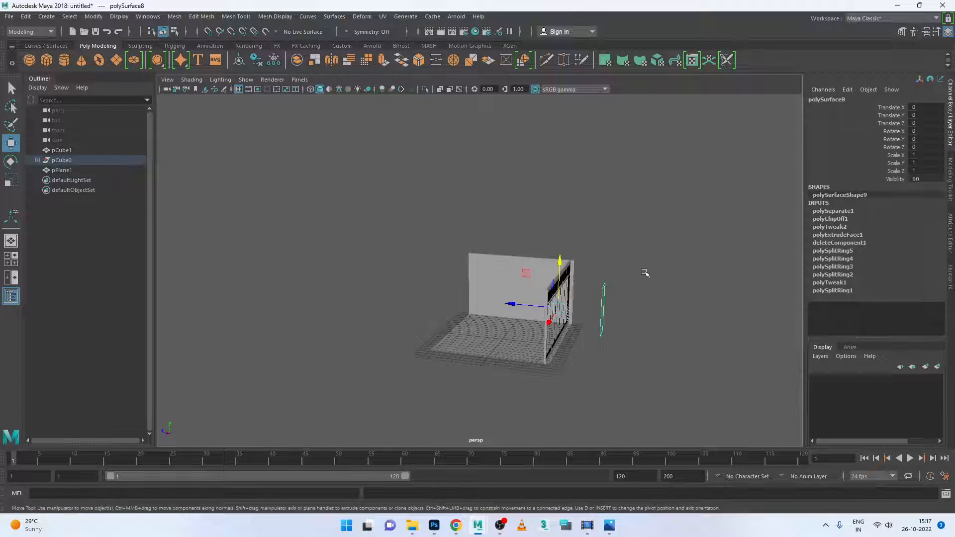
pyautogui.click(604, 309)
pyautogui.moveTo(530, 306); pyautogui.dragTo(653, 324)
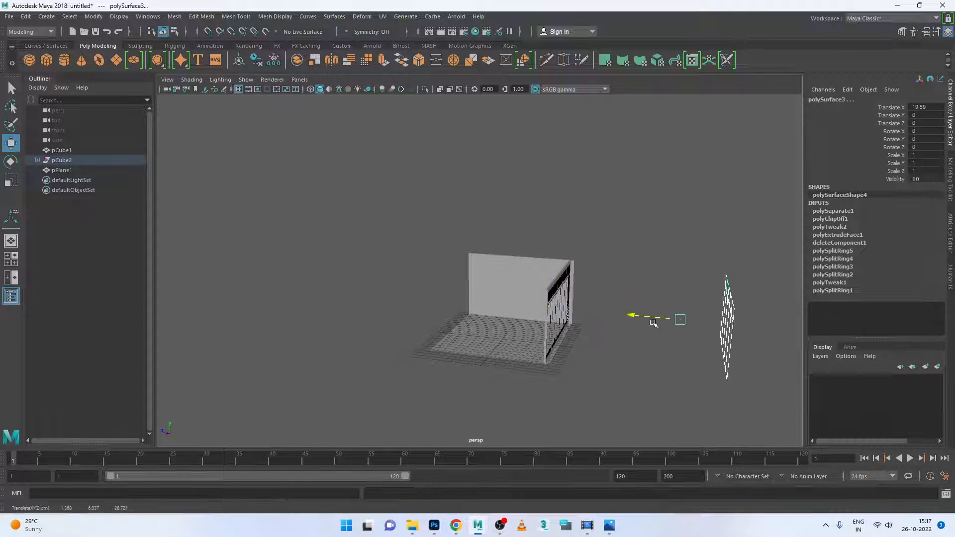
pyautogui.keyDown('alt'); pyautogui.moveTo(568, 306); pyautogui.dragTo(541, 303); pyautogui.keyUp('alt')
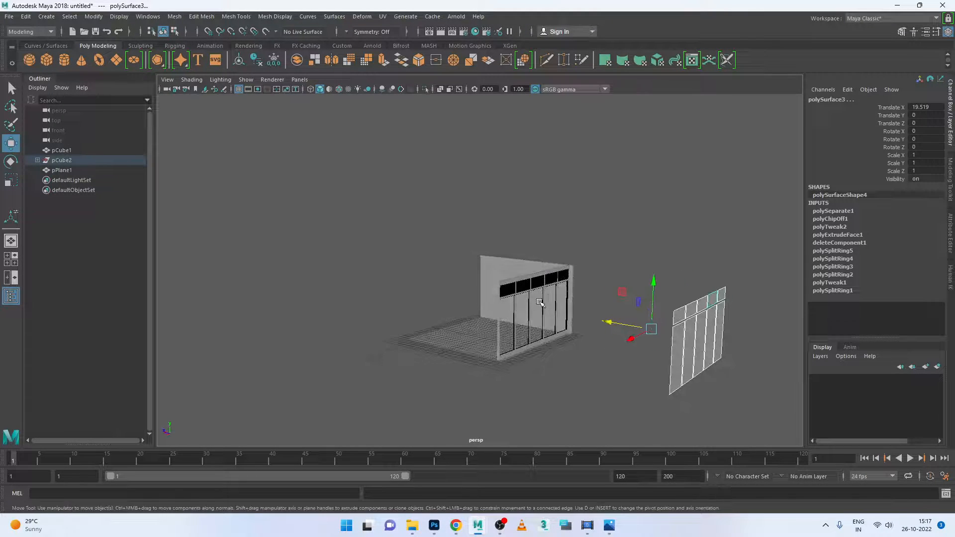
pyautogui.keyDown('alt'); pyautogui.moveTo(541, 302); pyautogui.dragTo(583, 321, button='right'); pyautogui.keyUp('alt')
pyautogui.keyDown('alt'); pyautogui.moveTo(608, 330); pyautogui.dragTo(731, 261); pyautogui.keyUp('alt')
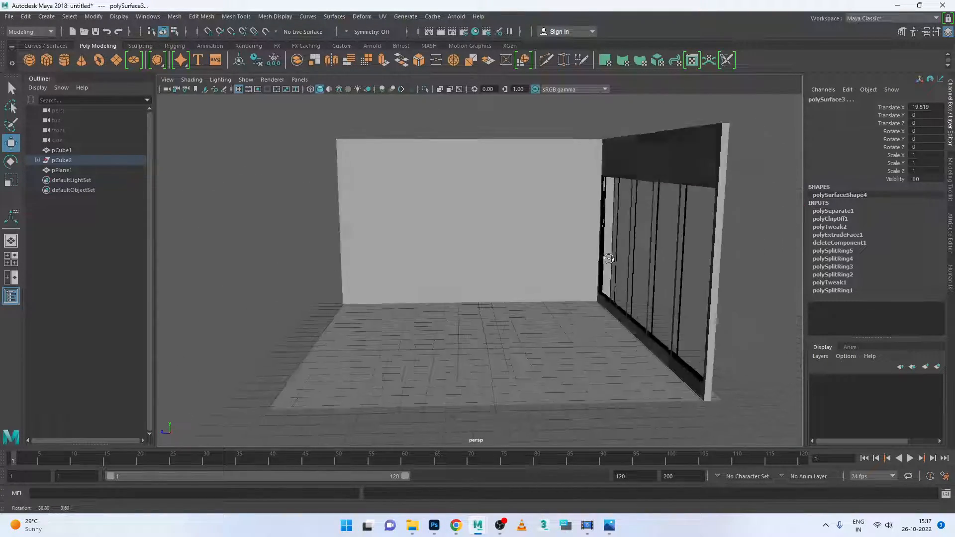
pyautogui.keyDown('alt'); pyautogui.moveTo(732, 261); pyautogui.dragTo(590, 269, button='right'); pyautogui.keyUp('alt')
pyautogui.moveTo(590, 269)
pyautogui.keyDown('alt'); pyautogui.mouseDown()
pyautogui.moveTo(608, 321)
pyautogui.moveTo(659, 327)
pyautogui.moveTo(608, 313)
pyautogui.moveTo(657, 305)
pyautogui.moveTo(597, 279)
pyautogui.mouseUp(); pyautogui.keyUp('alt')
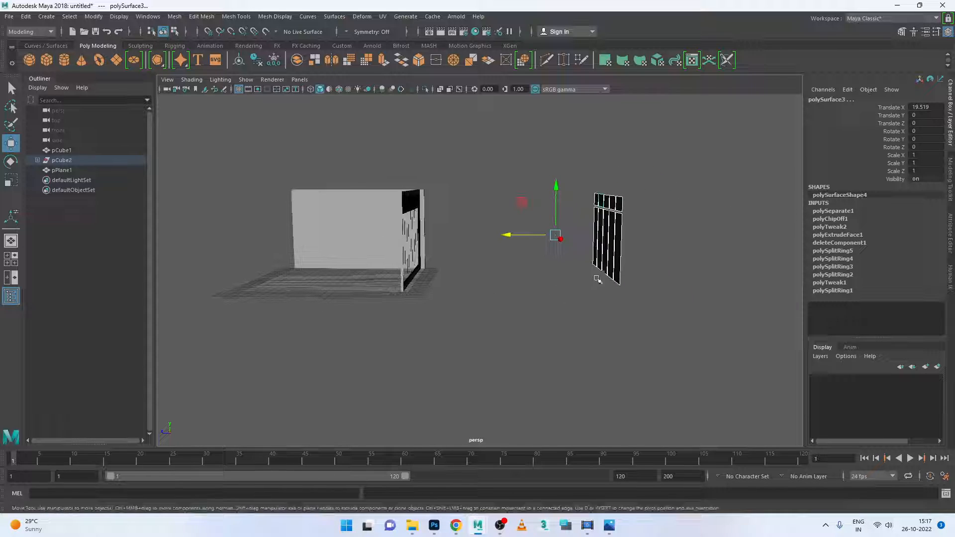
pyautogui.moveTo(527, 236); pyautogui.dragTo(585, 244)
pyautogui.hotkey('ctrl', 'z')
pyautogui.click(598, 243)
pyautogui.hotkey('ctrl', 'z')
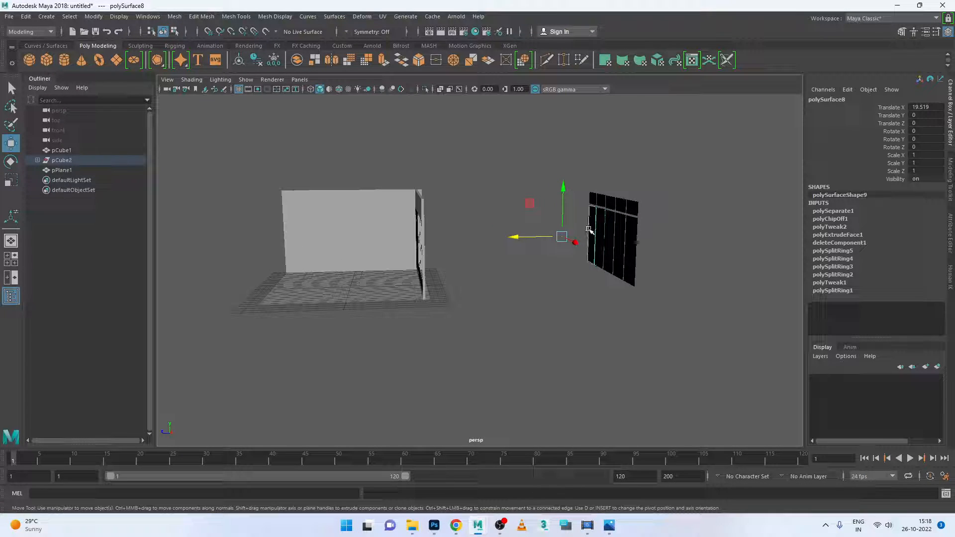
pyautogui.click(592, 234)
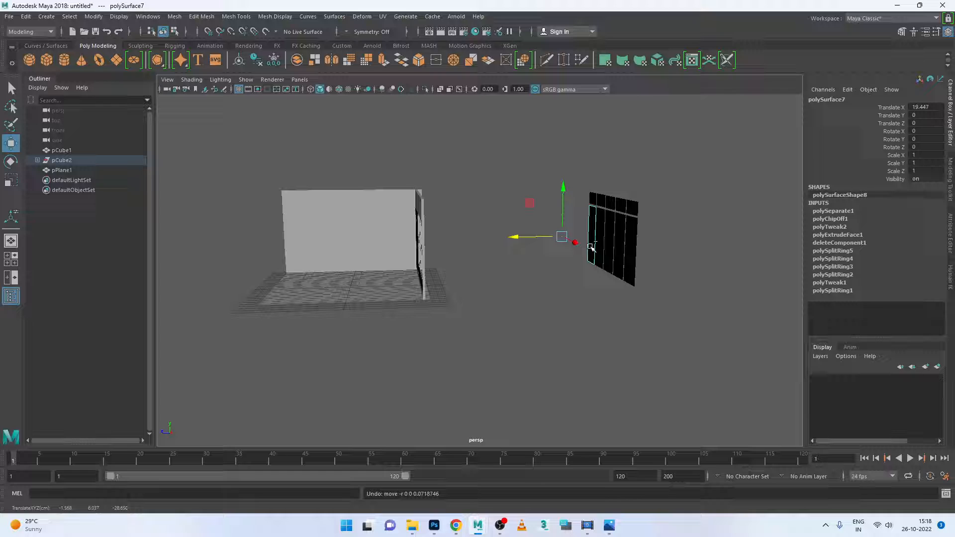
pyautogui.click(632, 209)
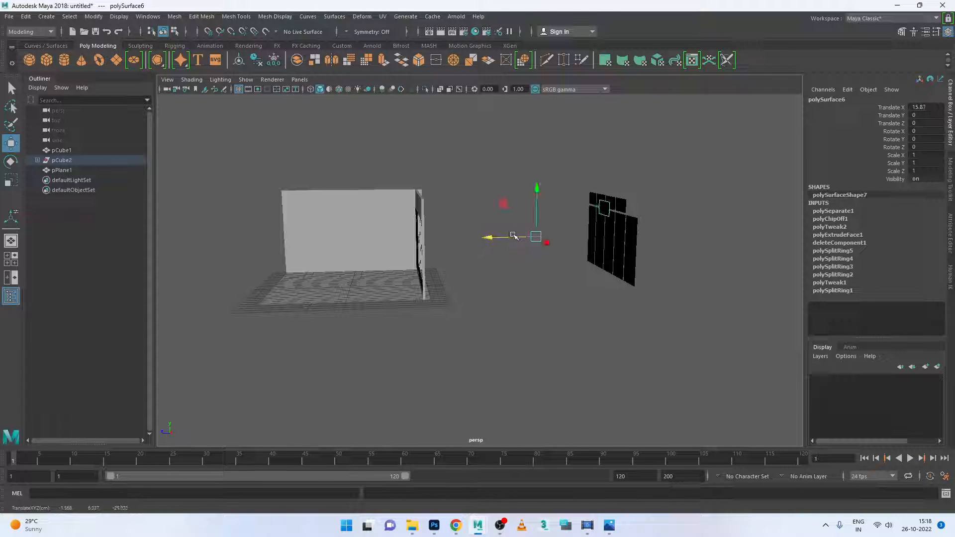
# Delete the five upper pane faces on the window wall's room-facing side
pyautogui.keyDown('alt'); pyautogui.moveTo(547, 268); pyautogui.dragTo(603, 276); pyautogui.keyUp('alt')
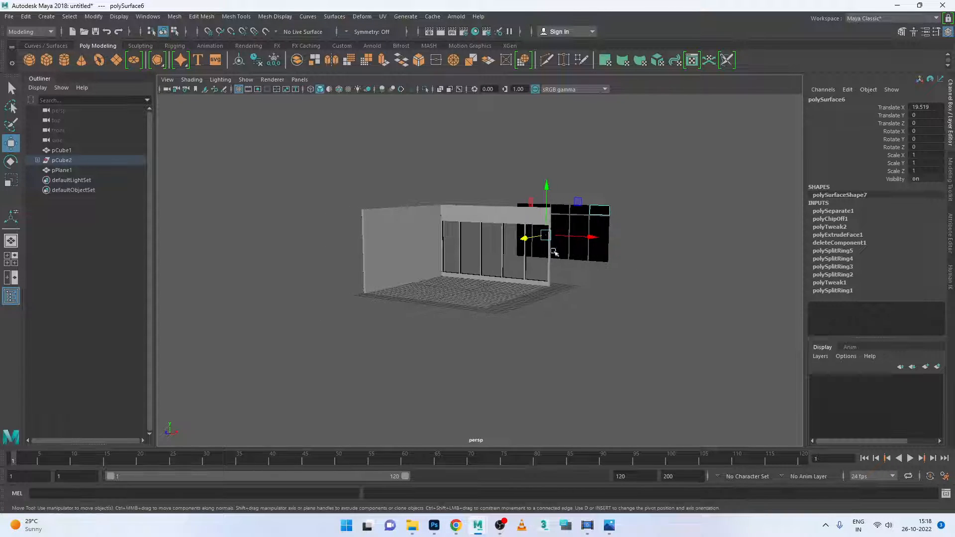
pyautogui.scroll(4, 549, 239)
pyautogui.keyDown('alt'); pyautogui.moveTo(548, 229); pyautogui.dragTo(527, 273, button='middle'); pyautogui.keyUp('alt')
pyautogui.scroll(5, 477, 258)
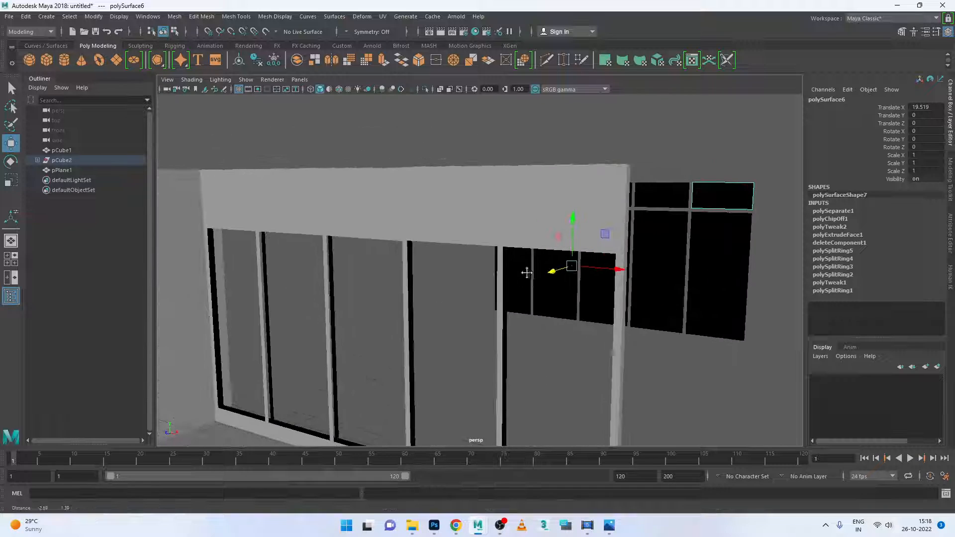
pyautogui.click(564, 204)
pyautogui.moveTo(565, 206); pyautogui.dragTo(562, 226, button='right')
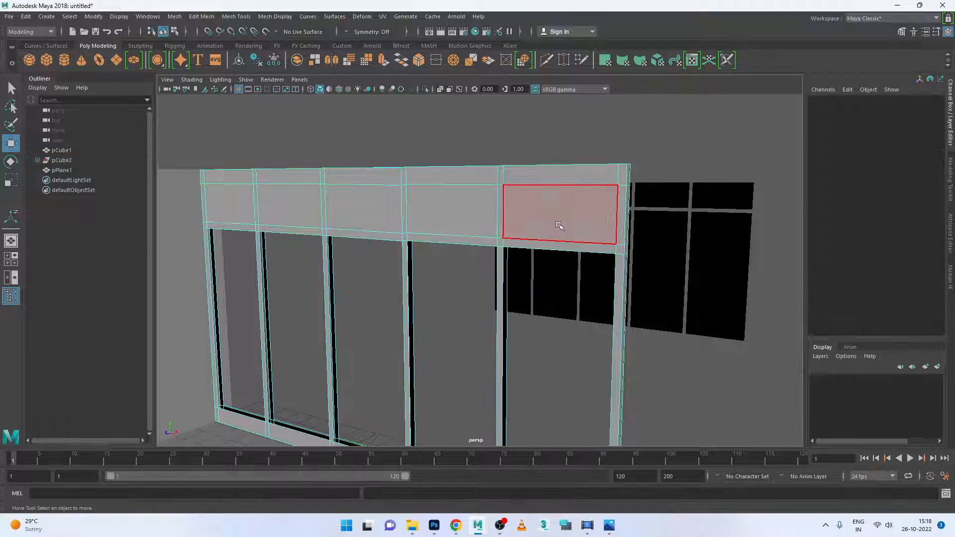
pyautogui.click(558, 213)
pyautogui.keyDown('shift'); pyautogui.click(431, 219); pyautogui.keyUp('shift')
pyautogui.keyDown('shift'); pyautogui.click(370, 213); pyautogui.keyUp('shift')
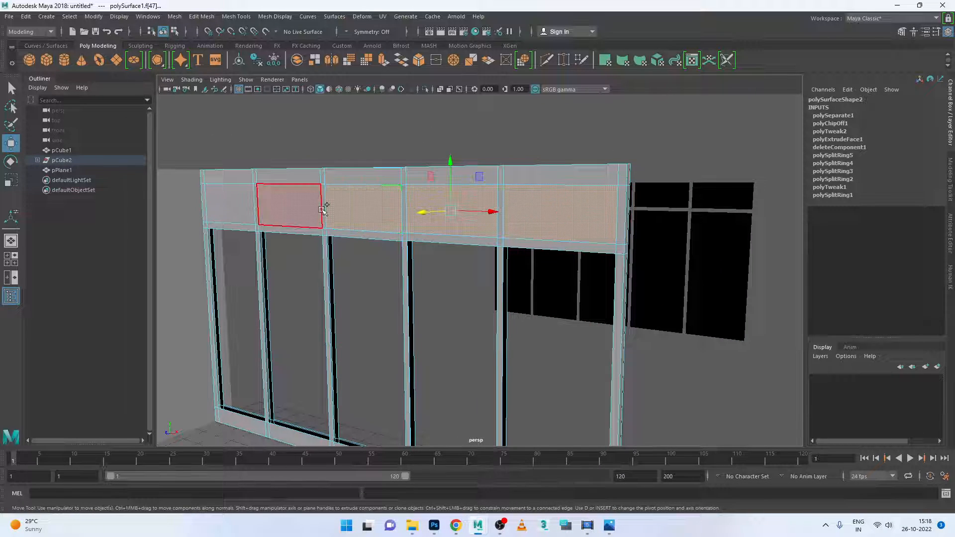
pyautogui.keyDown('shift'); pyautogui.click(282, 208); pyautogui.keyUp('shift')
pyautogui.keyDown('shift'); pyautogui.click(231, 203); pyautogui.keyUp('shift')
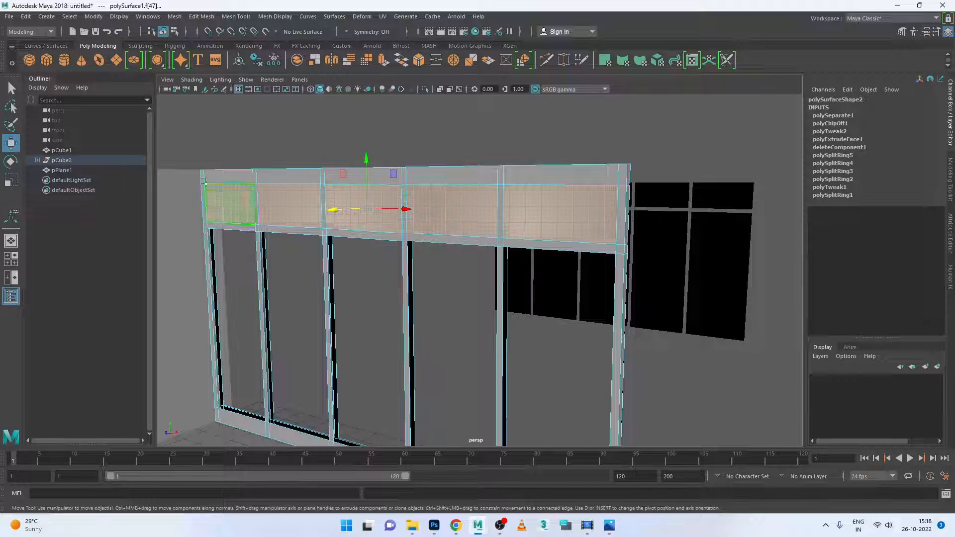
pyautogui.press('Delete')
# Examine the window frame's bottom rail from outside and inside, checking the faces along its upper ledge
pyautogui.scroll(-4, 197, 178)
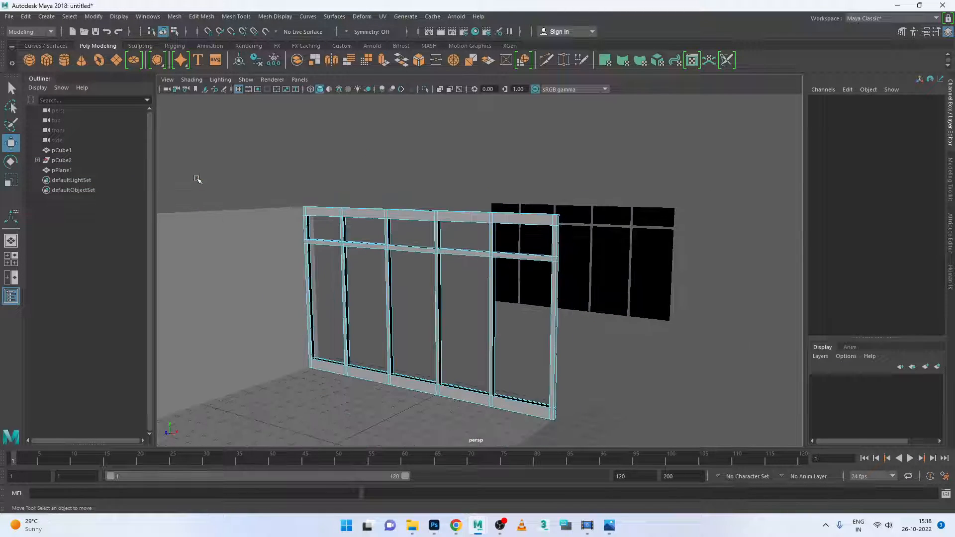
pyautogui.keyDown('alt'); pyautogui.moveTo(433, 299); pyautogui.dragTo(378, 279, button='middle'); pyautogui.keyUp('alt')
pyautogui.keyDown('alt'); pyautogui.moveTo(377, 279); pyautogui.dragTo(390, 298); pyautogui.keyUp('alt')
pyautogui.scroll(4, 311, 298)
pyautogui.scroll(-1, 310, 298)
pyautogui.scroll(5, 359, 314)
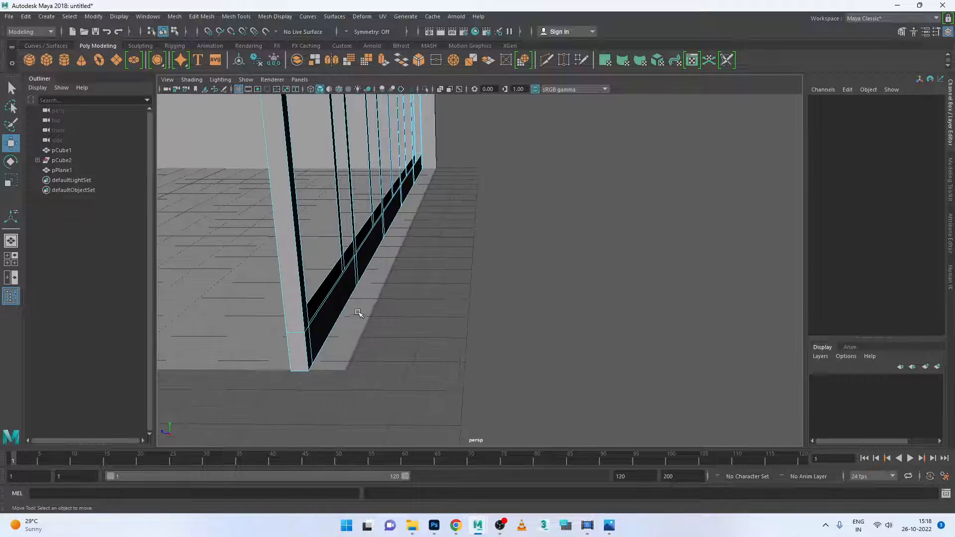
pyautogui.keyDown('alt'); pyautogui.moveTo(350, 309); pyautogui.dragTo(419, 262, button='middle'); pyautogui.keyUp('alt')
pyautogui.scroll(3, 283, 267)
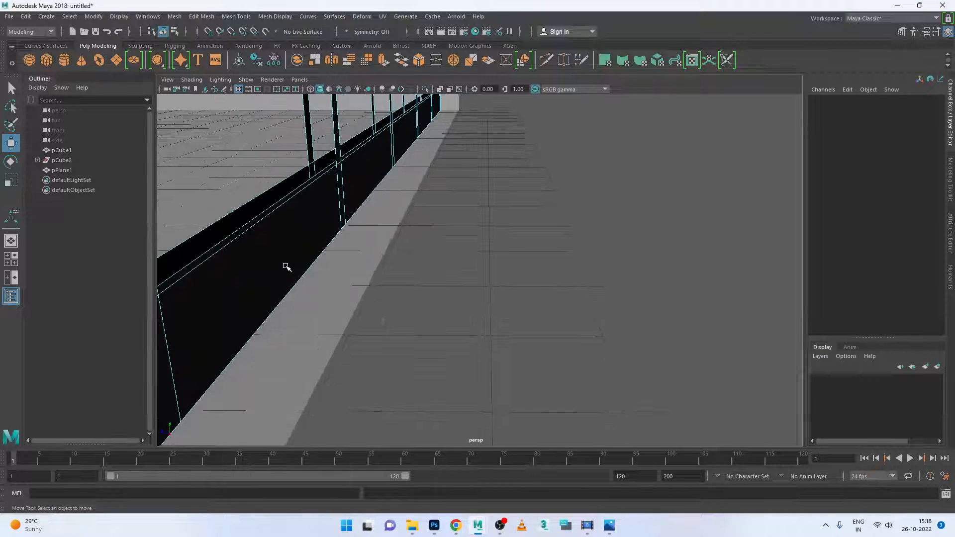
pyautogui.keyDown('alt'); pyautogui.moveTo(284, 266); pyautogui.dragTo(312, 269, button='middle'); pyautogui.keyUp('alt')
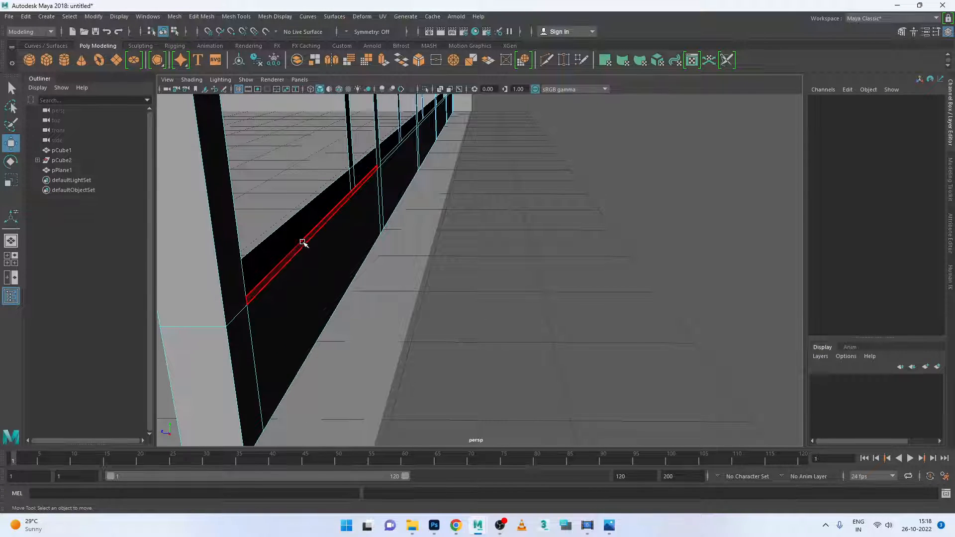
pyautogui.click(314, 254)
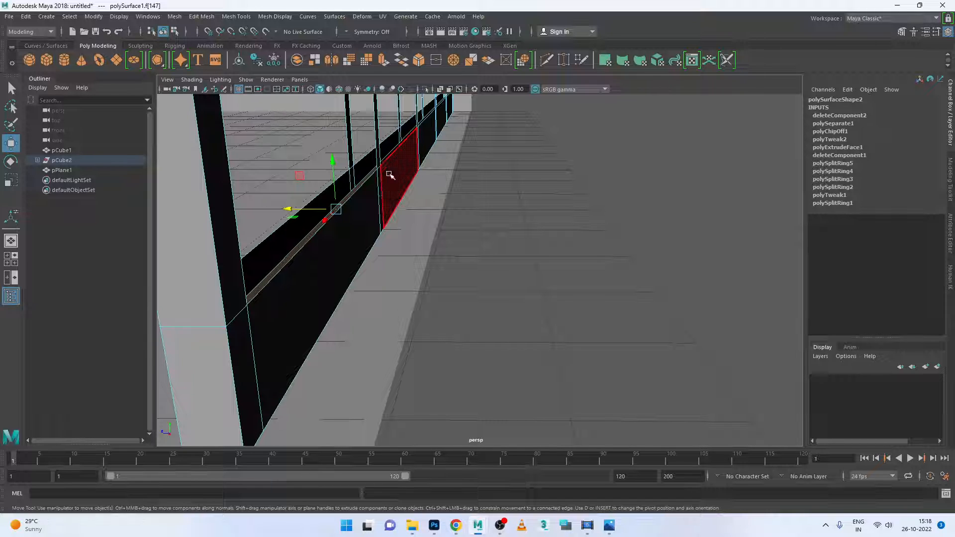
pyautogui.keyDown('alt'); pyautogui.moveTo(330, 270); pyautogui.dragTo(447, 305); pyautogui.keyUp('alt')
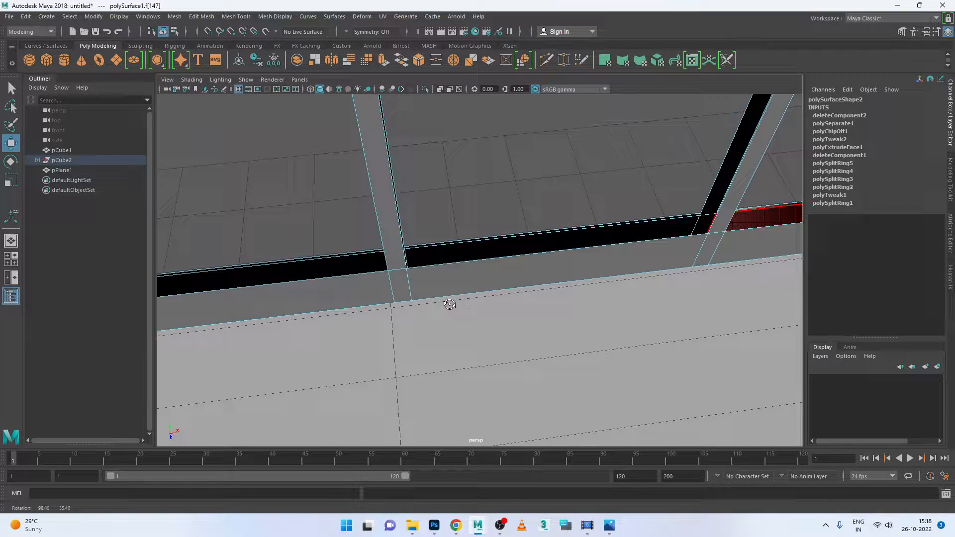
pyautogui.click(611, 229)
pyautogui.keyDown('shift'); pyautogui.click(387, 257); pyautogui.keyUp('shift')
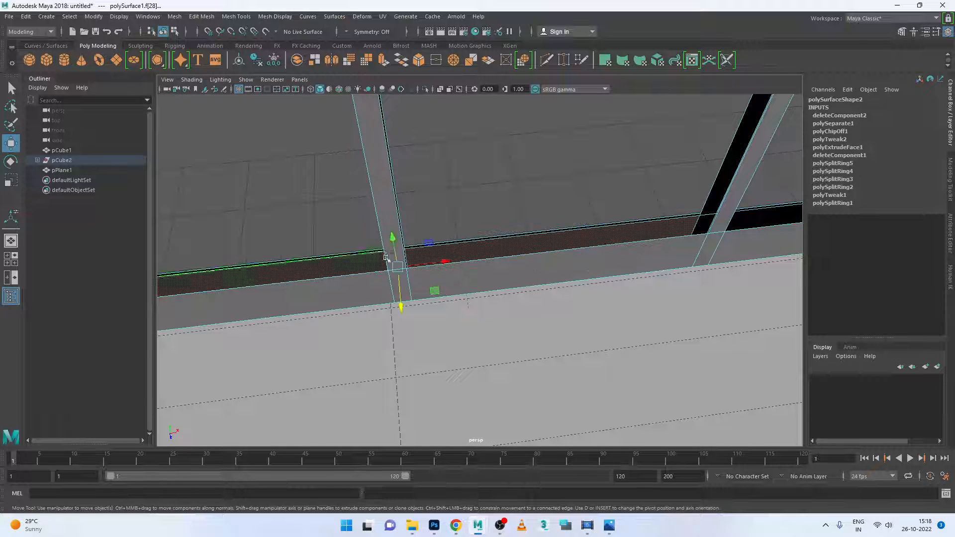
pyautogui.keyDown('shift'); pyautogui.click(771, 230); pyautogui.keyUp('shift')
pyautogui.scroll(-3, 712, 225)
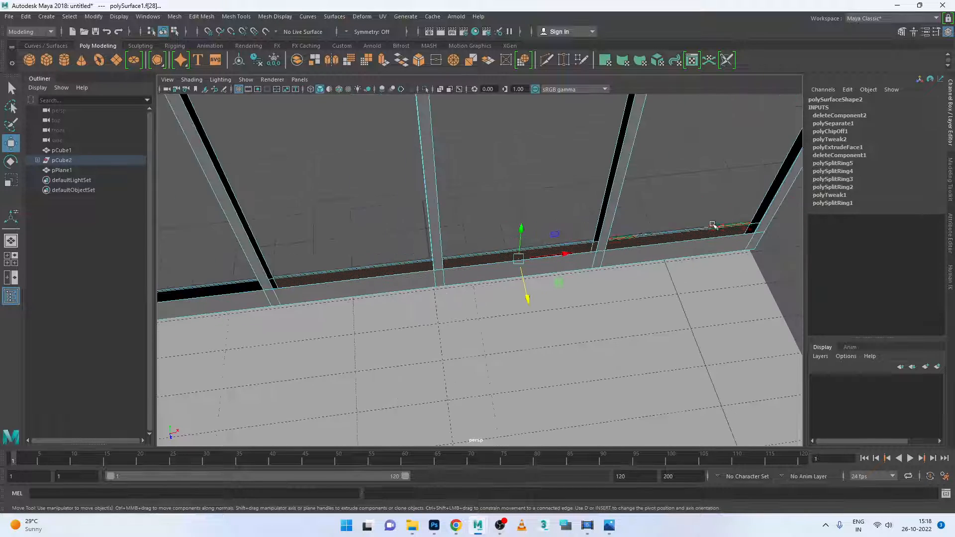
pyautogui.keyDown('alt'); pyautogui.moveTo(379, 284); pyautogui.dragTo(347, 283); pyautogui.keyUp('alt')
pyautogui.keyDown('shift'); pyautogui.click(237, 291); pyautogui.keyUp('shift')
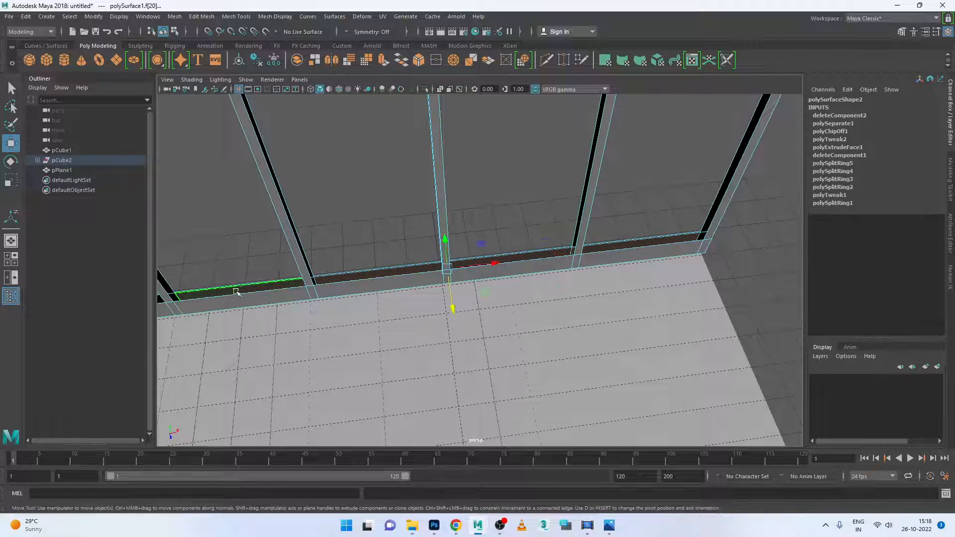
pyautogui.keyDown('alt'); pyautogui.moveTo(237, 291); pyautogui.dragTo(305, 256); pyautogui.keyUp('alt')
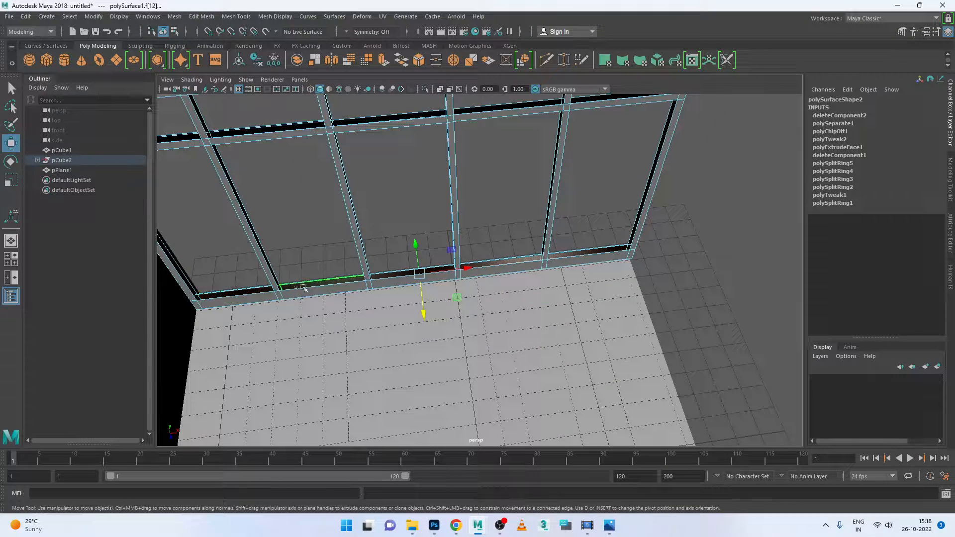
pyautogui.keyDown('alt'); pyautogui.moveTo(313, 279); pyautogui.dragTo(292, 241); pyautogui.keyUp('alt')
pyautogui.scroll(6, 292, 241)
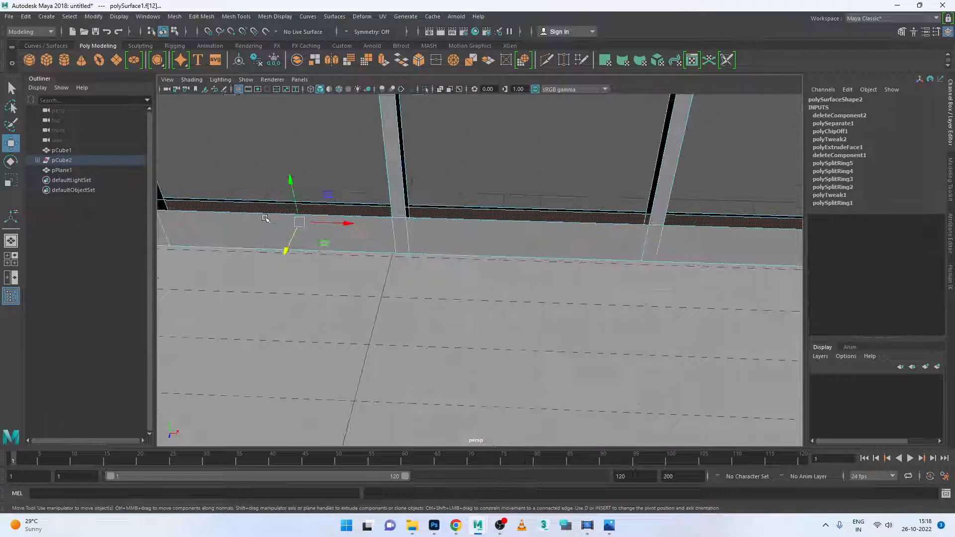
pyautogui.keyDown('alt'); pyautogui.moveTo(404, 237); pyautogui.dragTo(392, 208); pyautogui.keyUp('alt')
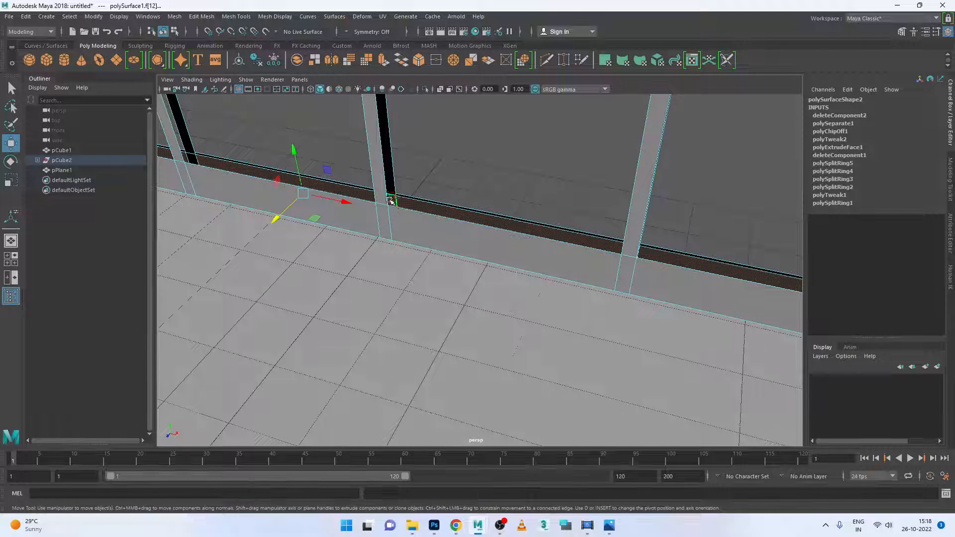
pyautogui.keyDown('shift'); pyautogui.click(190, 157); pyautogui.keyUp('shift')
pyautogui.keyDown('shift'); pyautogui.click(186, 145); pyautogui.keyUp('shift')
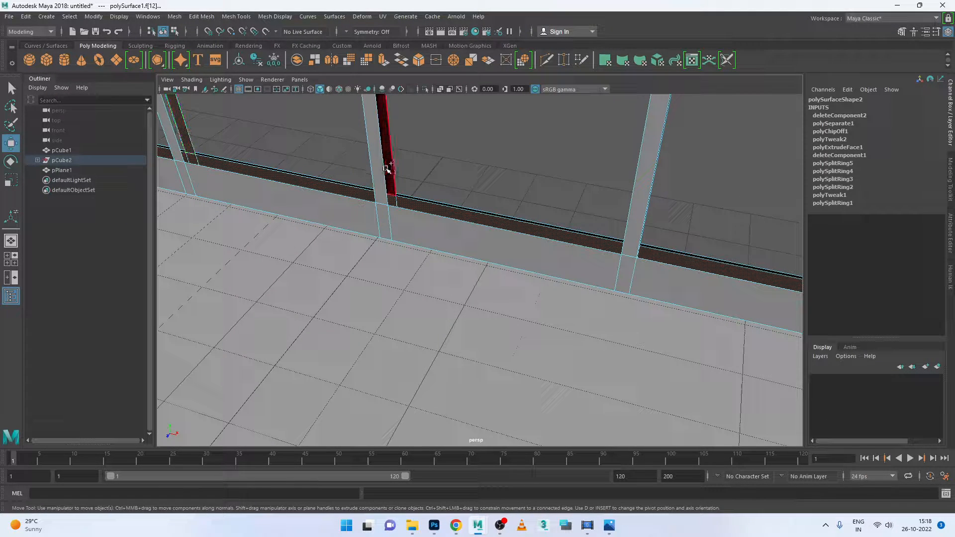
pyautogui.keyDown('alt'); pyautogui.moveTo(545, 219); pyautogui.dragTo(501, 267); pyautogui.keyUp('alt')
pyautogui.click(544, 246)
# In edge mode, select the extra edges running along the ledge of the window frame's bottom rail beneath the lower panes and delete them
pyautogui.keyDown('alt'); pyautogui.moveTo(452, 294); pyautogui.dragTo(507, 256); pyautogui.keyUp('alt')
pyautogui.scroll(5, 542, 269)
pyautogui.rightClick(510, 241)
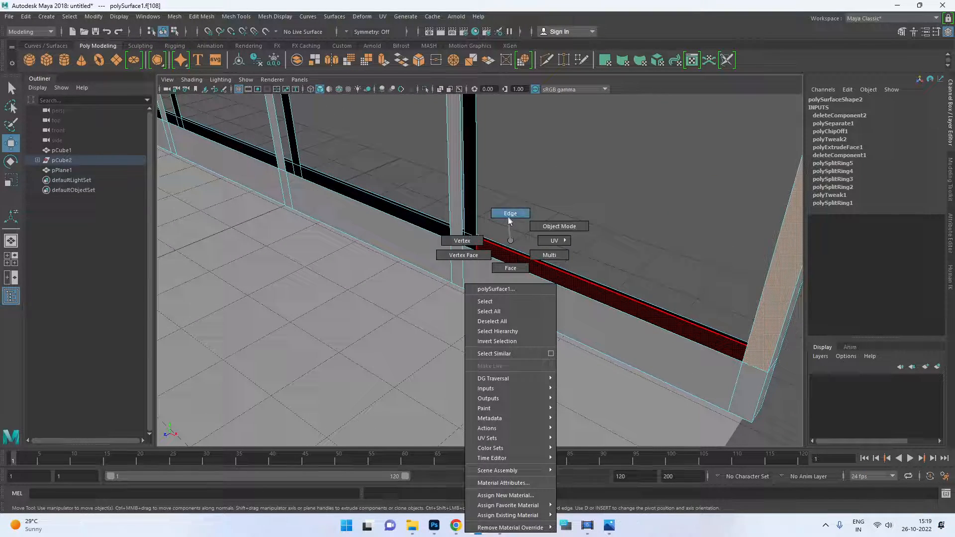
pyautogui.click(508, 218)
pyautogui.click(512, 253)
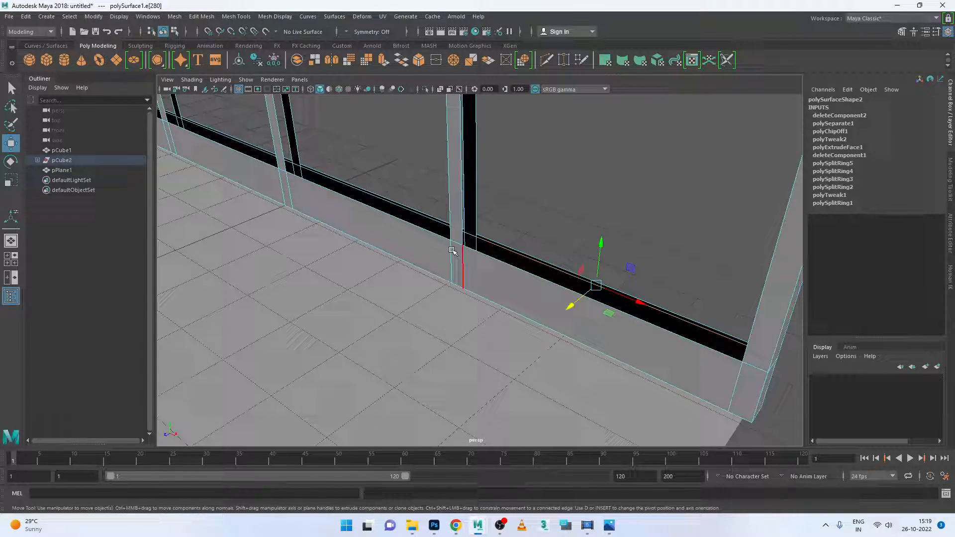
pyautogui.keyDown('shift'); pyautogui.click(434, 222); pyautogui.keyUp('shift')
pyautogui.keyDown('shift'); pyautogui.click(248, 150); pyautogui.keyUp('shift')
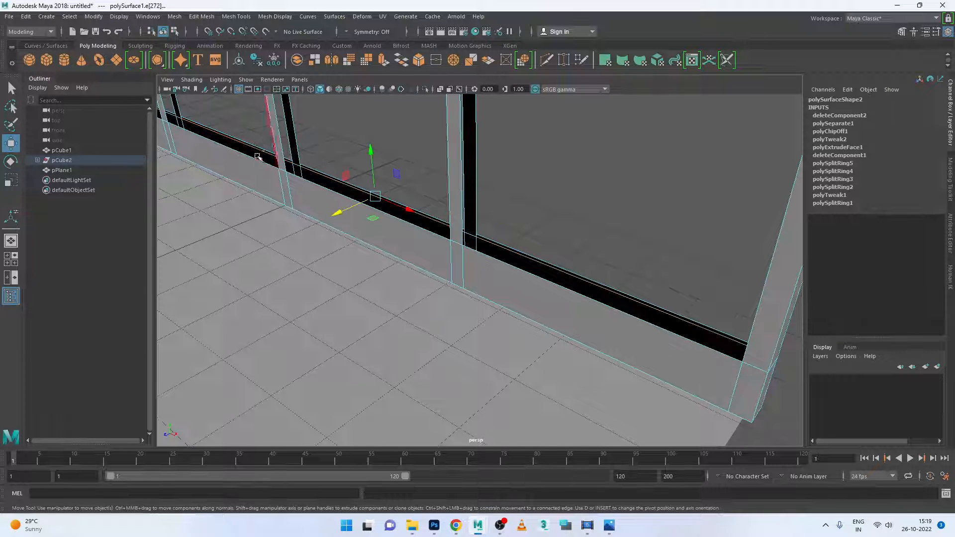
pyautogui.scroll(-5, 249, 153)
pyautogui.scroll(3, 246, 151)
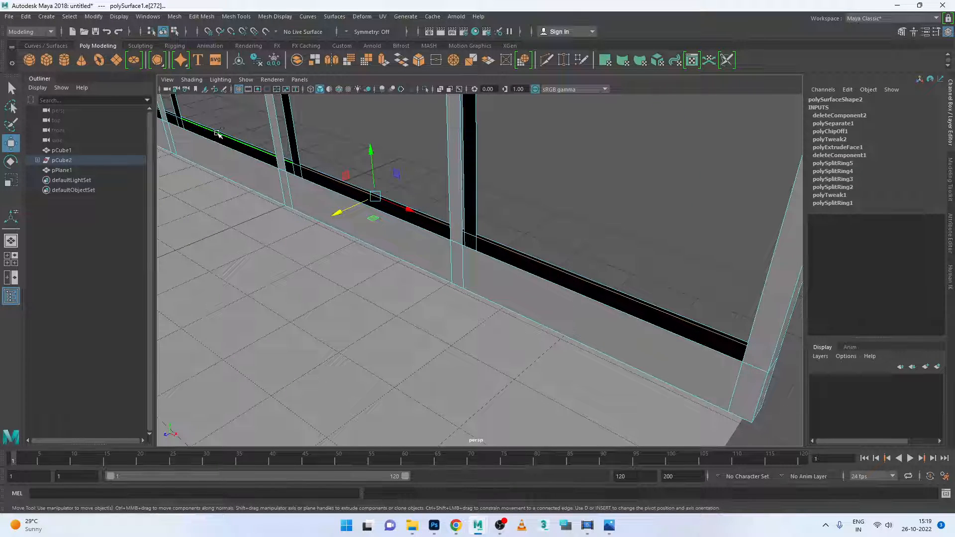
pyautogui.keyDown('ctrl'); pyautogui.click(218, 133); pyautogui.keyUp('ctrl')
pyautogui.scroll(-3, 231, 146)
pyautogui.scroll(3, 231, 147)
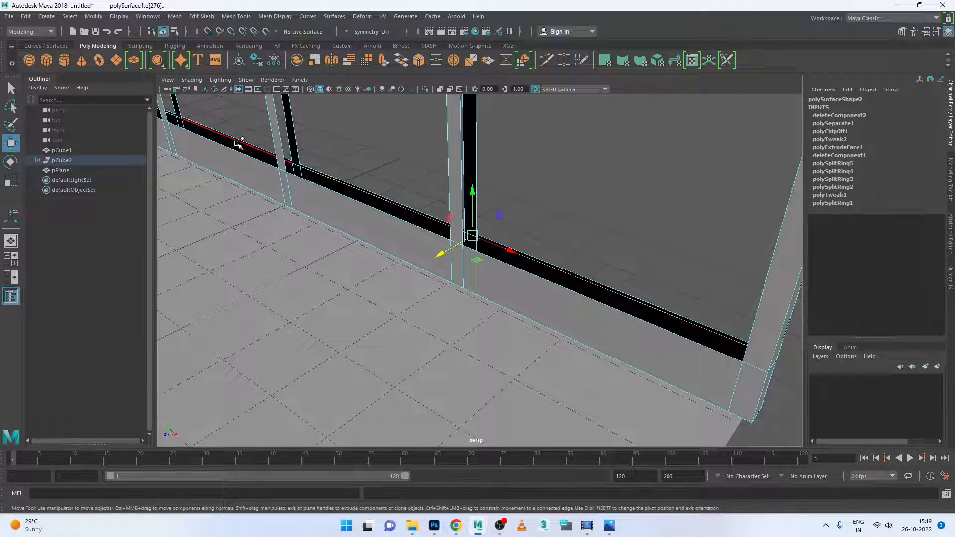
pyautogui.keyDown('shift'); pyautogui.click(237, 144); pyautogui.keyUp('shift')
pyautogui.scroll(-3, 166, 124)
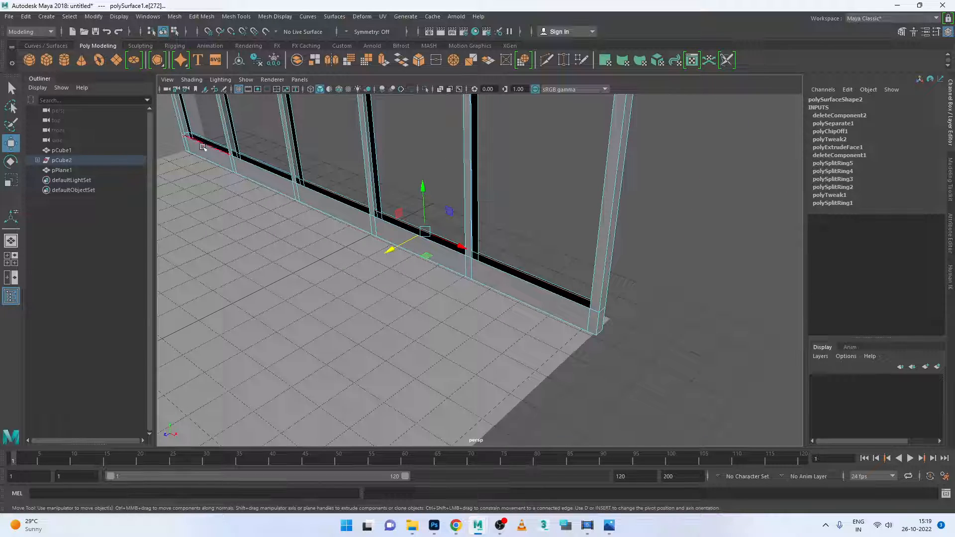
pyautogui.scroll(5, 201, 173)
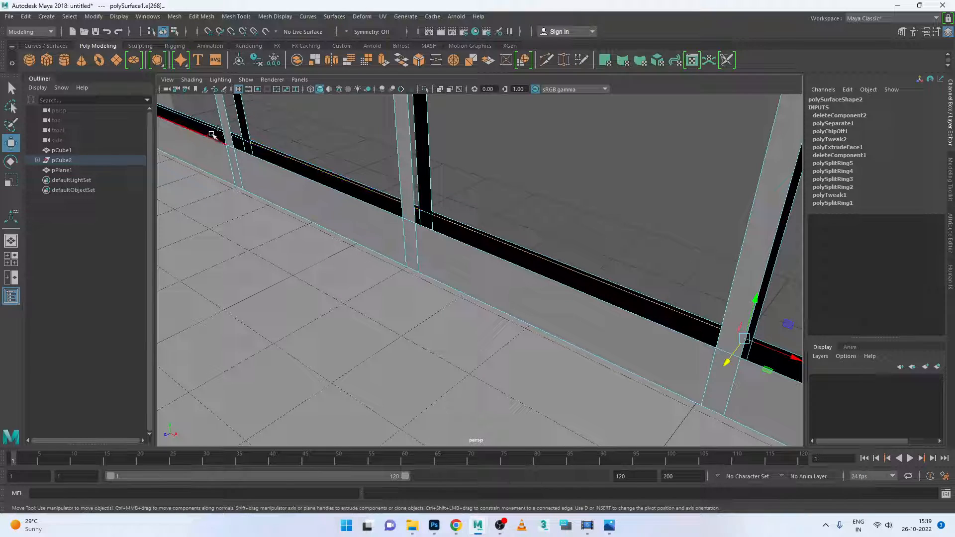
pyautogui.click(269, 169)
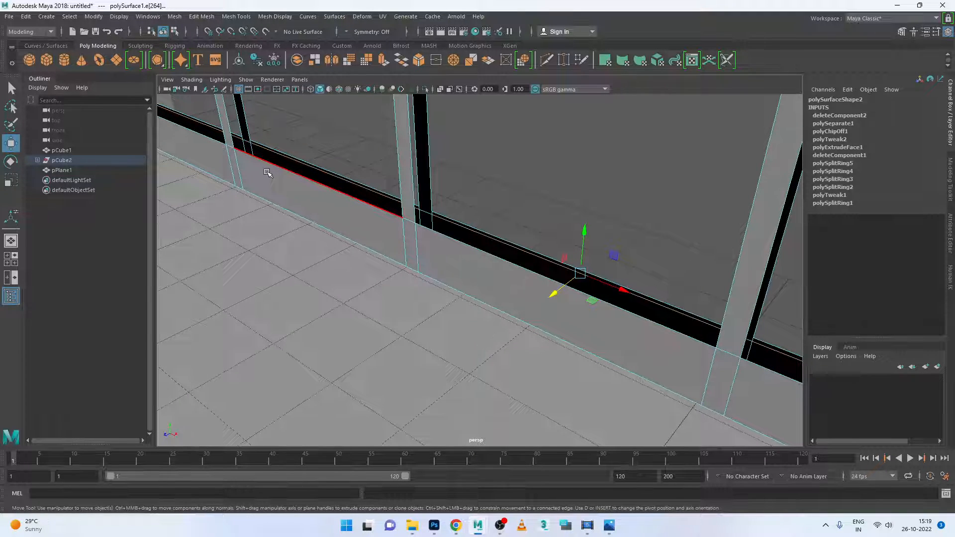
pyautogui.scroll(2, 243, 138)
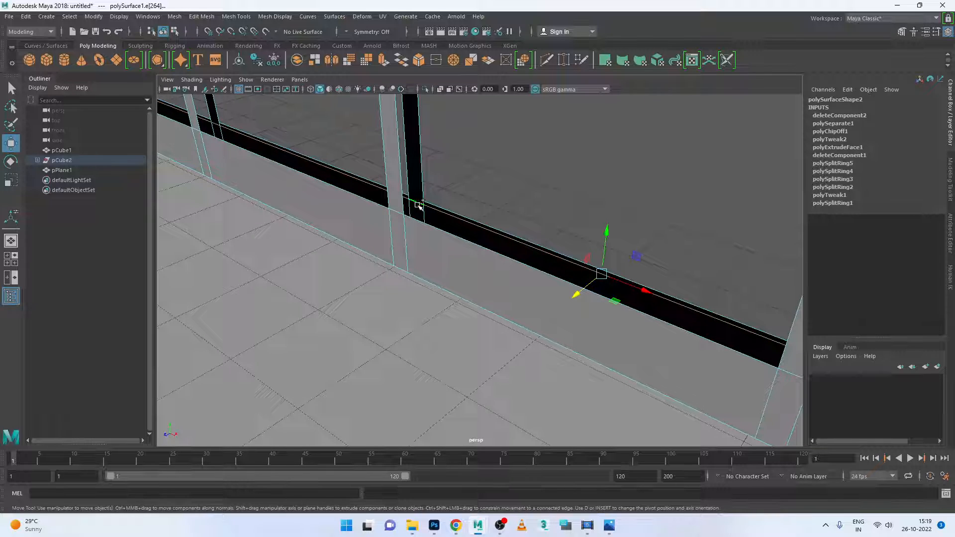
pyautogui.scroll(-2, 419, 205)
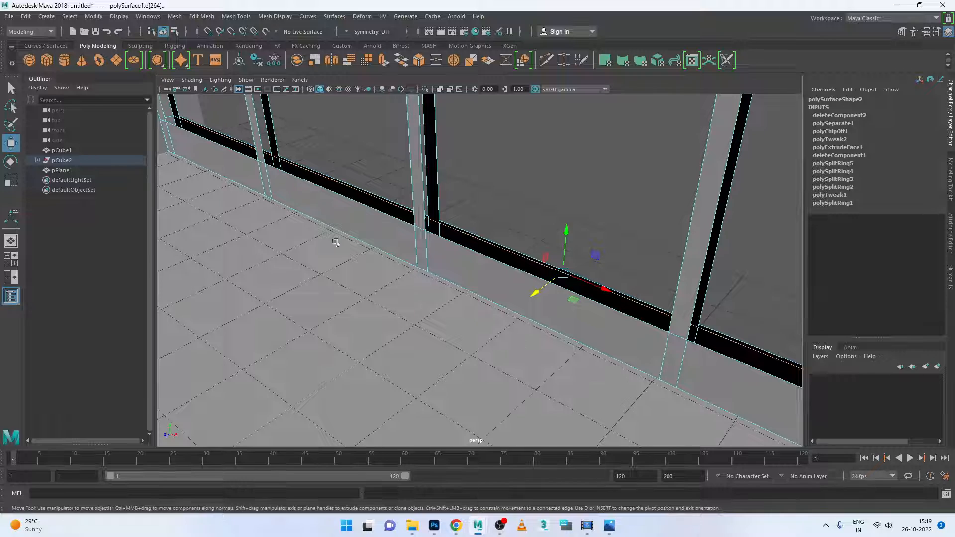
pyautogui.scroll(2, 175, 117)
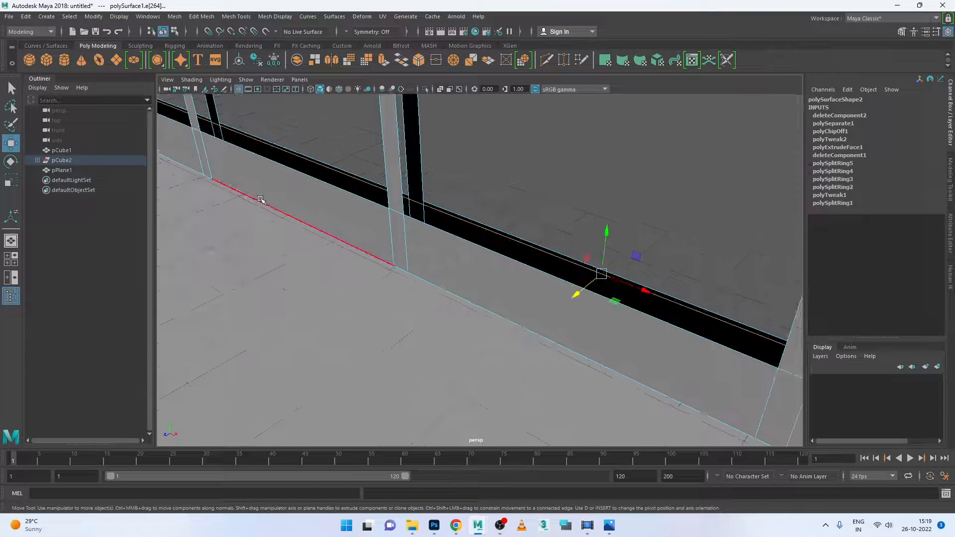
pyautogui.keyDown('alt'); pyautogui.moveTo(262, 200); pyautogui.dragTo(362, 234, button='middle'); pyautogui.keyUp('alt')
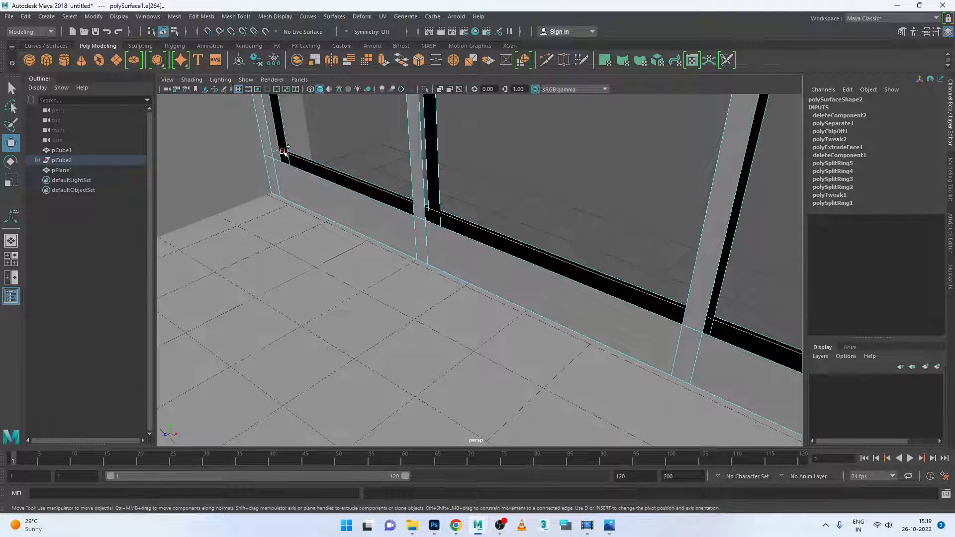
pyautogui.scroll(-5, 367, 190)
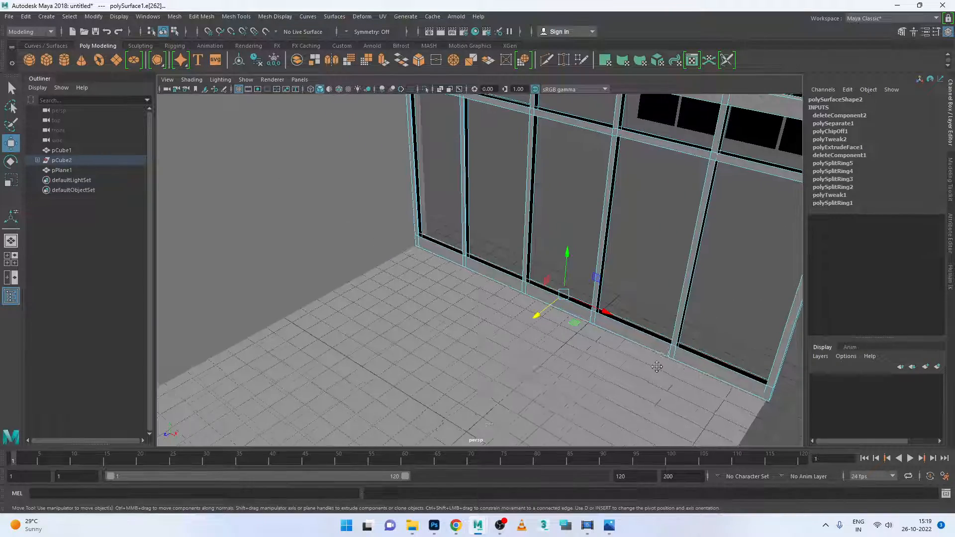
pyautogui.keyDown('alt'); pyautogui.moveTo(657, 367); pyautogui.dragTo(432, 271, button='middle'); pyautogui.keyUp('alt')
pyautogui.scroll(4, 433, 271)
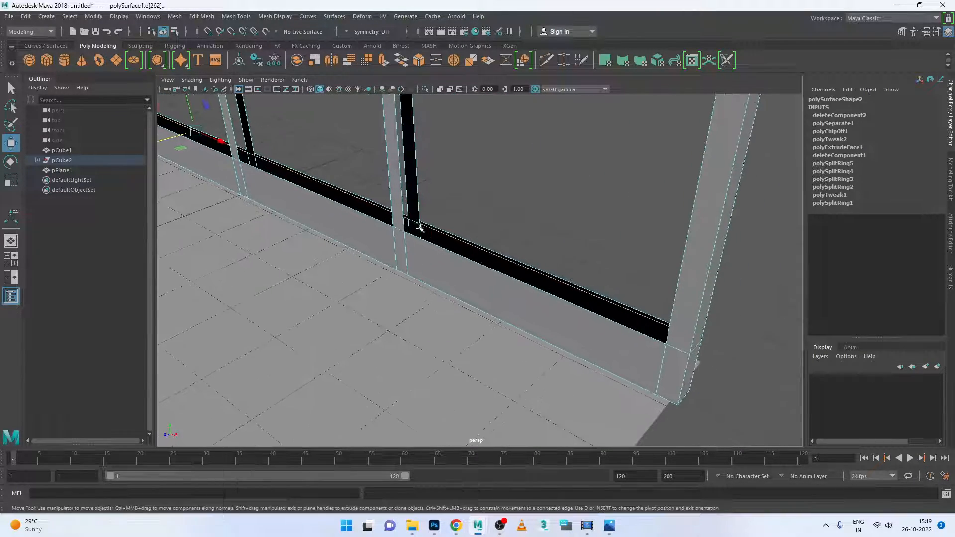
pyautogui.keyDown('alt'); pyautogui.moveTo(418, 264); pyautogui.dragTo(504, 280); pyautogui.keyUp('alt')
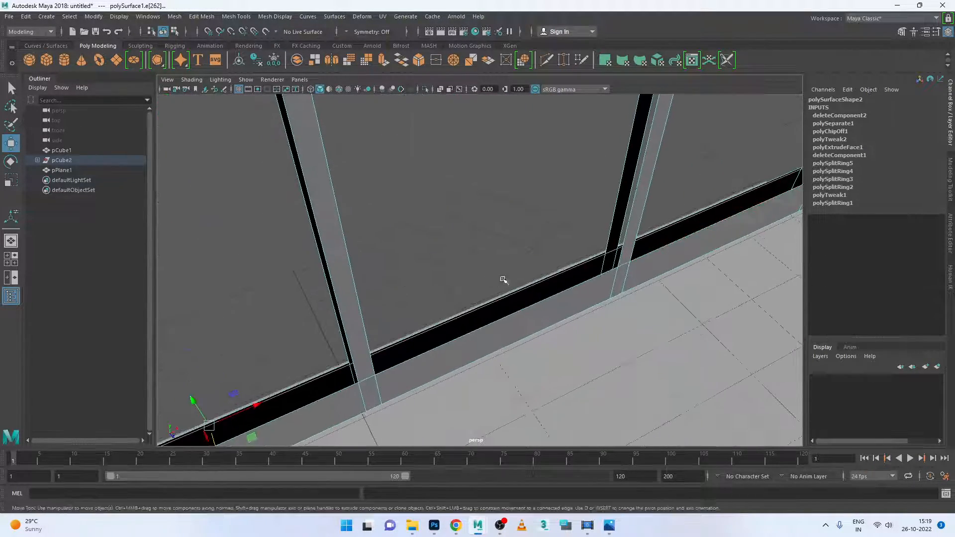
pyautogui.keyDown('alt'); pyautogui.moveTo(504, 280); pyautogui.dragTo(364, 300, button='middle'); pyautogui.keyUp('alt')
pyautogui.scroll(3, 572, 195)
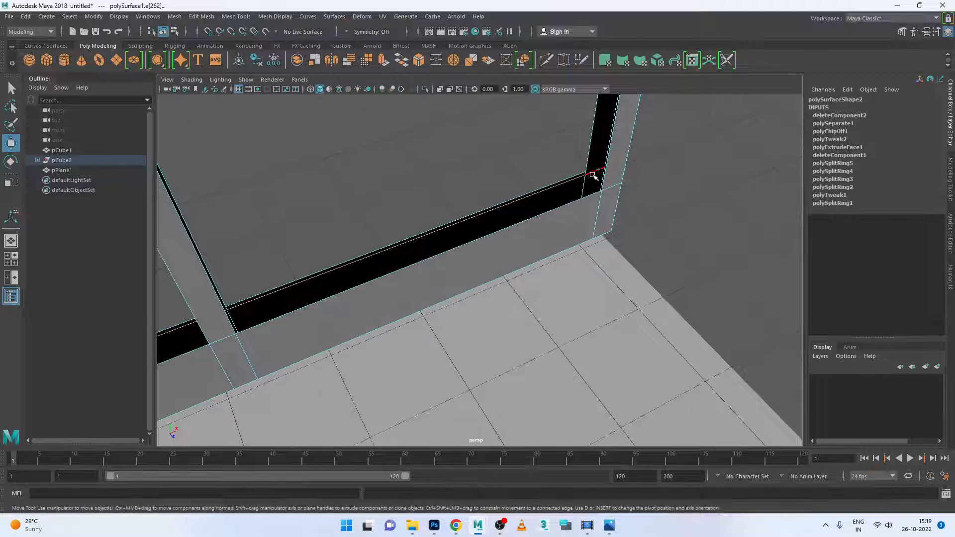
pyautogui.click(544, 158)
pyautogui.scroll(-7, 539, 151)
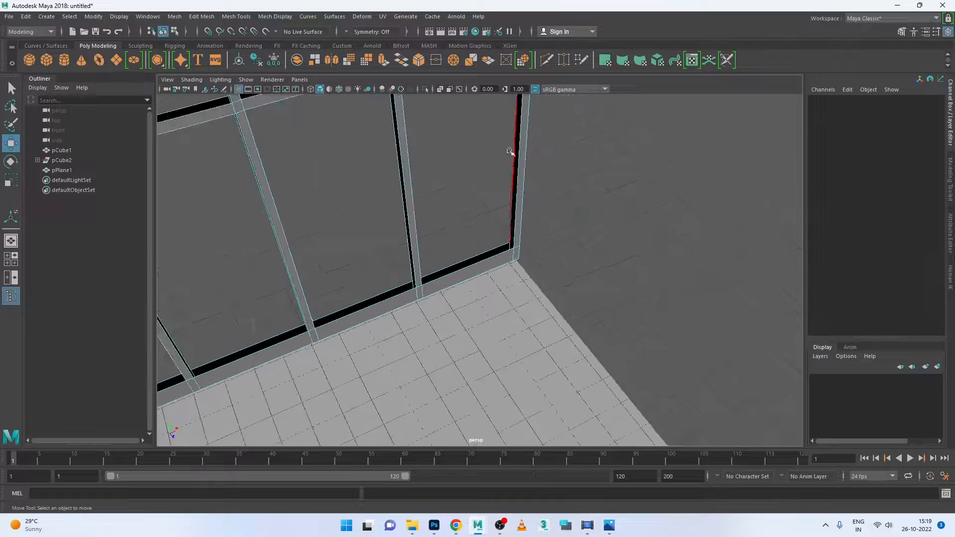
# Select the room-side and outer border edges of the lower pane opening at the room corner and bridge them to close the frame's inner gap
pyautogui.keyDown('alt'); pyautogui.moveTo(486, 255); pyautogui.dragTo(415, 252); pyautogui.keyUp('alt')
pyautogui.keyDown('alt'); pyautogui.moveTo(415, 252); pyautogui.dragTo(666, 254, button='middle'); pyautogui.keyUp('alt')
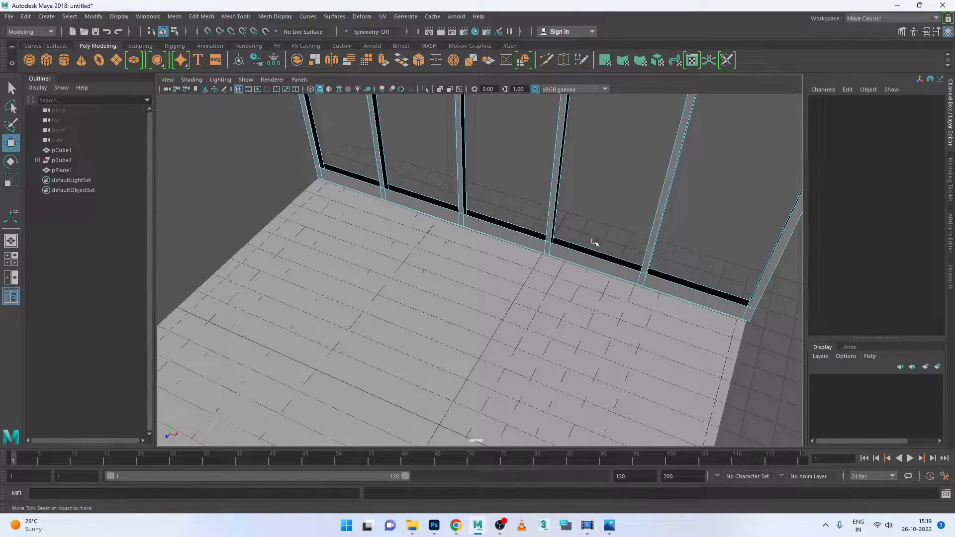
pyautogui.keyDown('alt'); pyautogui.moveTo(594, 240); pyautogui.dragTo(569, 233); pyautogui.keyUp('alt')
pyautogui.scroll(7, 360, 155)
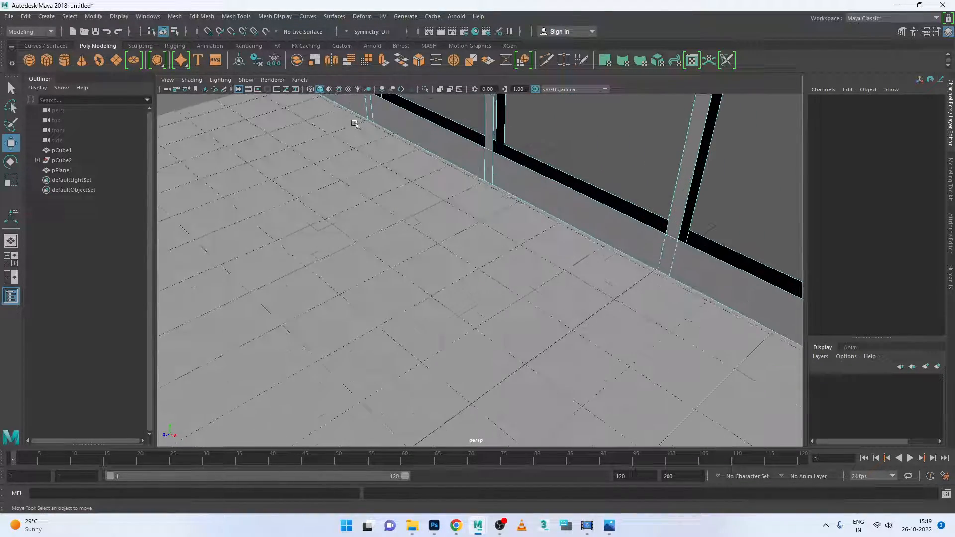
pyautogui.keyDown('alt'); pyautogui.moveTo(356, 124); pyautogui.dragTo(380, 253, button='middle'); pyautogui.keyUp('alt')
pyautogui.scroll(3, 376, 217)
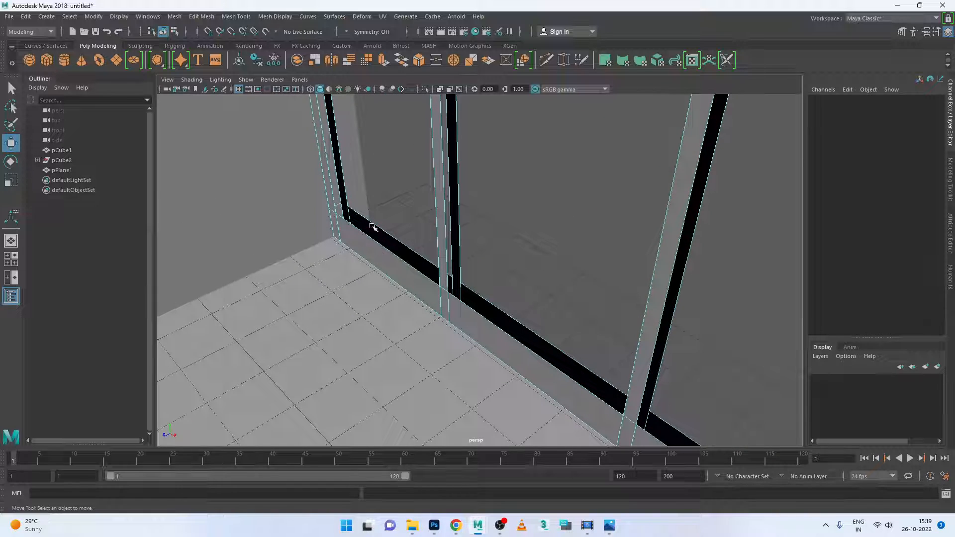
pyautogui.click(373, 227)
pyautogui.rightClick(373, 228)
pyautogui.click(371, 198)
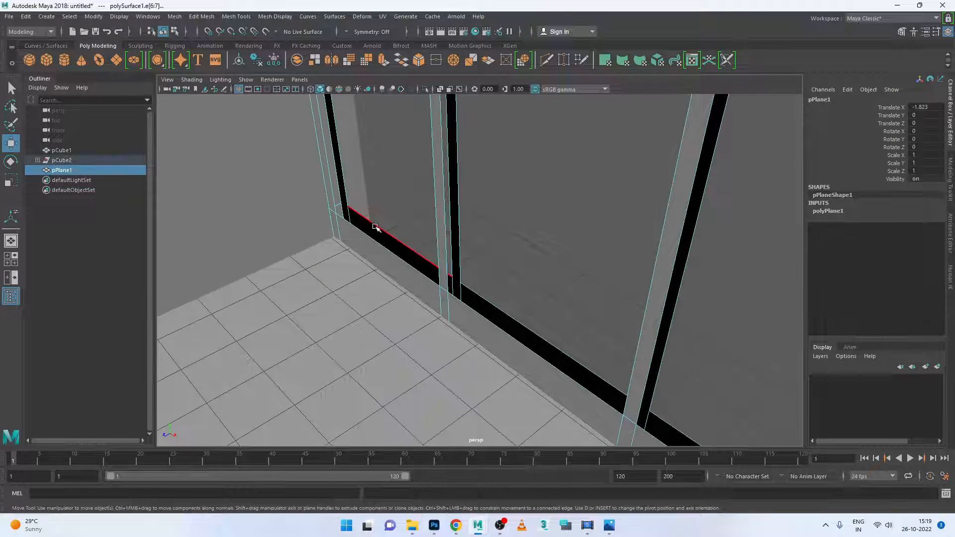
pyautogui.click(377, 225)
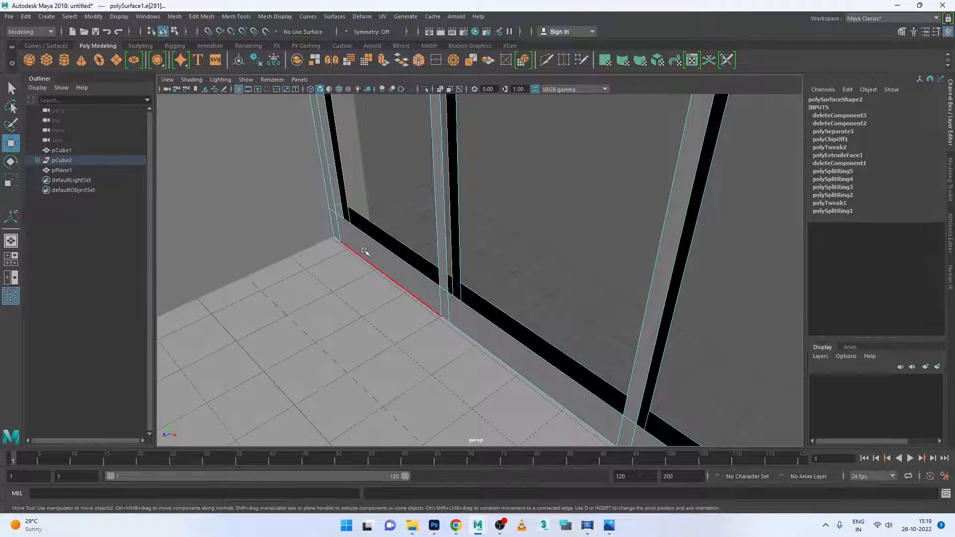
pyautogui.click(378, 238)
pyautogui.keyDown('alt'); pyautogui.moveTo(378, 238); pyautogui.dragTo(368, 326); pyautogui.keyUp('alt')
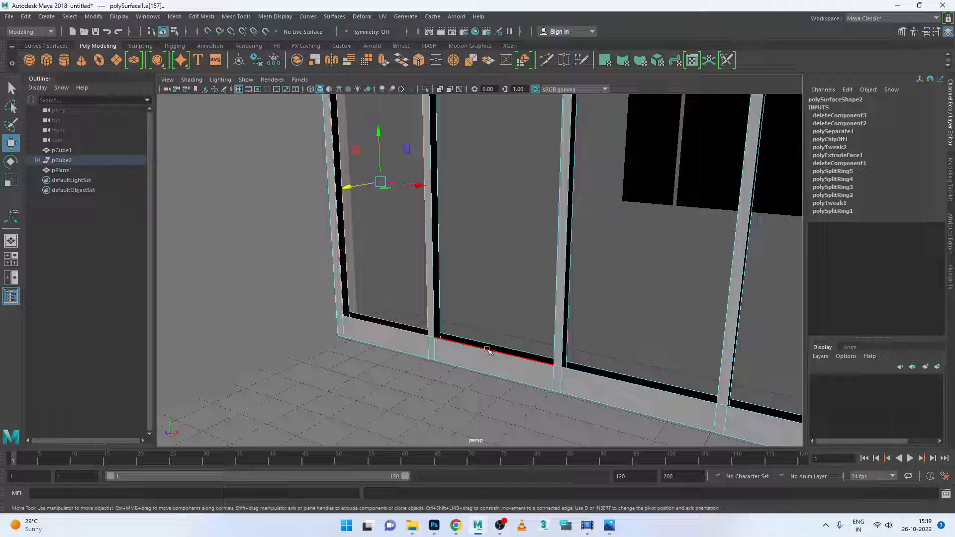
pyautogui.click(212, 20)
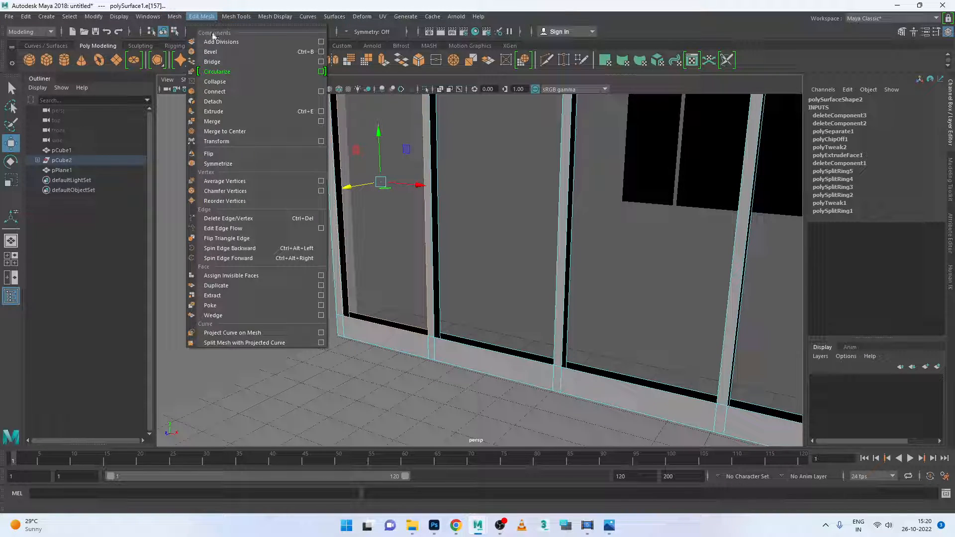
pyautogui.click(224, 62)
pyautogui.scroll(5, 326, 286)
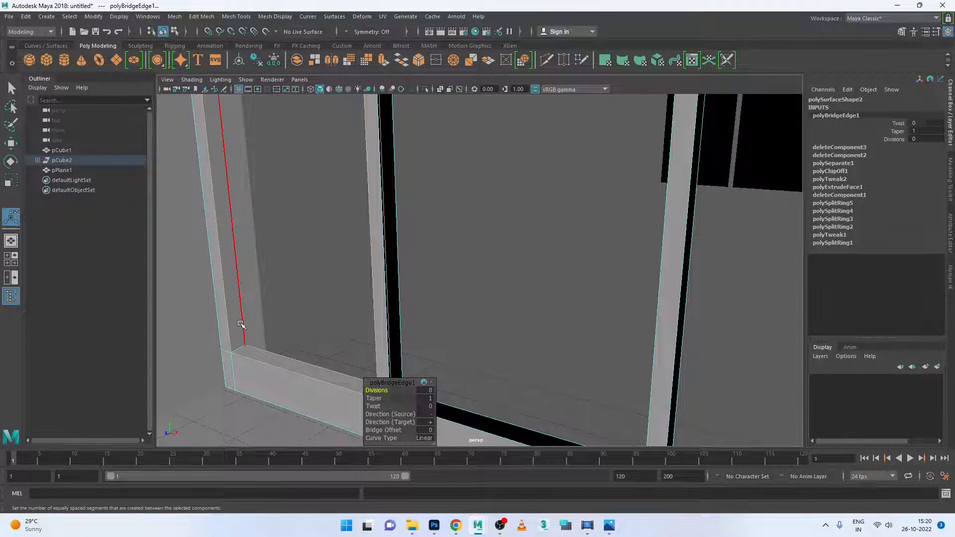
# Bridge the room-side and outer border edges around the second and third lower pane openings from the room corner
pyautogui.scroll(-4, 241, 324)
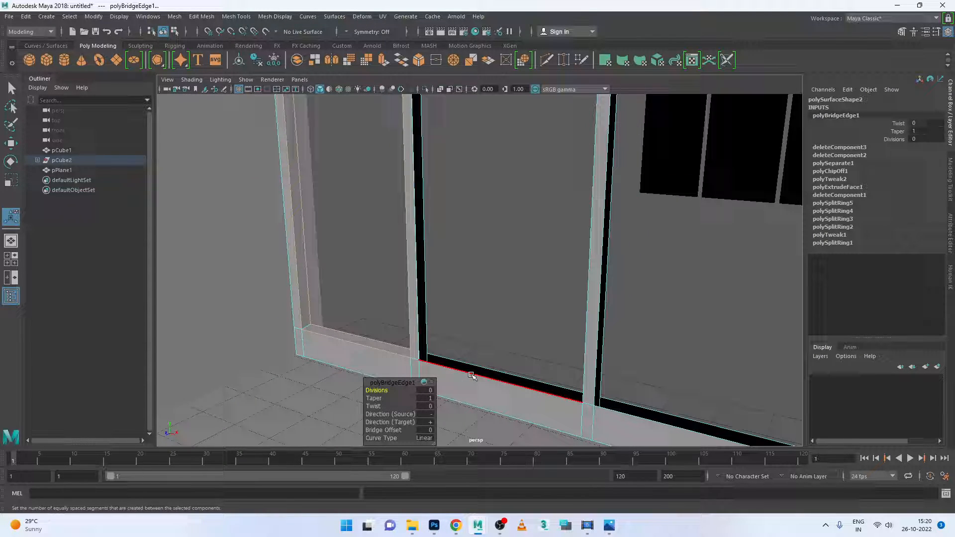
pyautogui.click(472, 376)
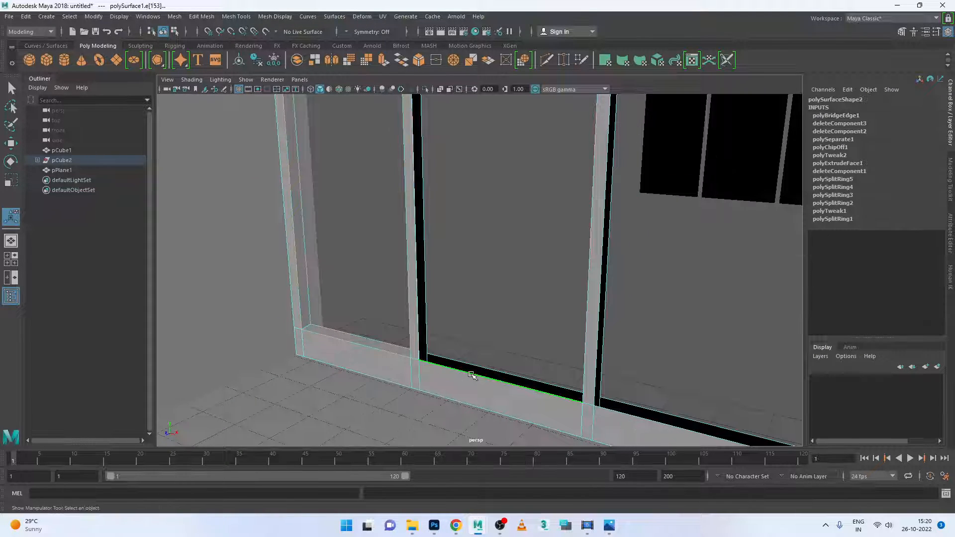
pyautogui.click(491, 370)
pyautogui.press('g')
pyautogui.click(679, 428)
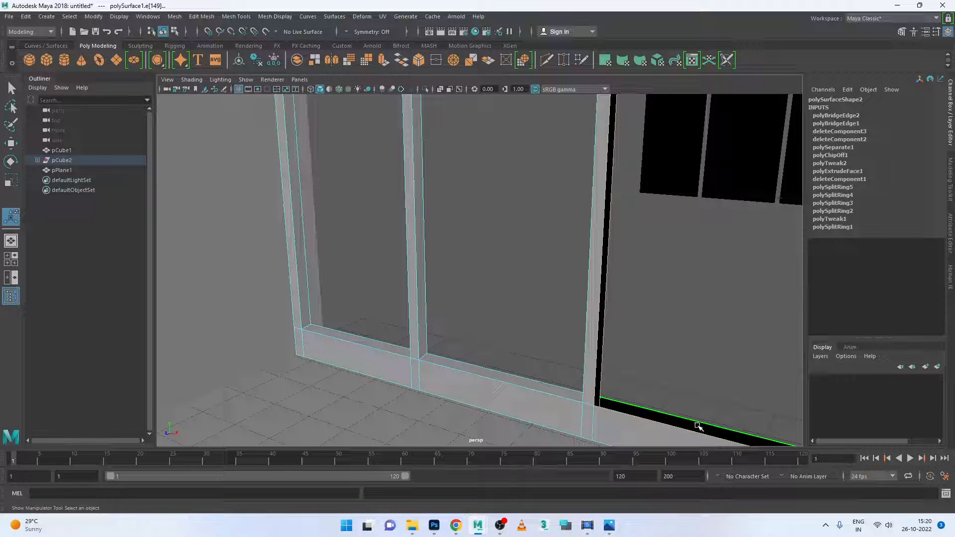
pyautogui.press('g')
# Select both border edge loops of the fourth lower pane opening and bridge them
pyautogui.scroll(-3, 616, 398)
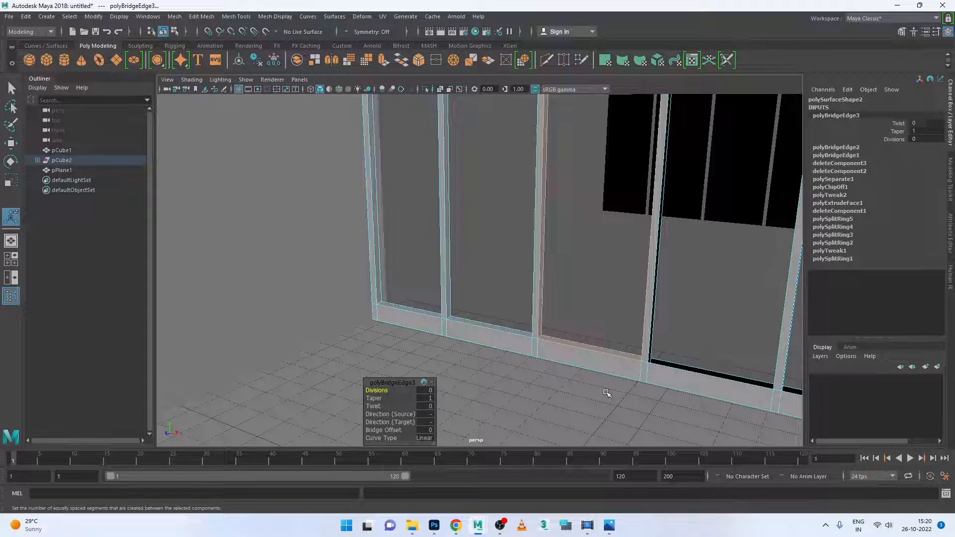
pyautogui.click(728, 382)
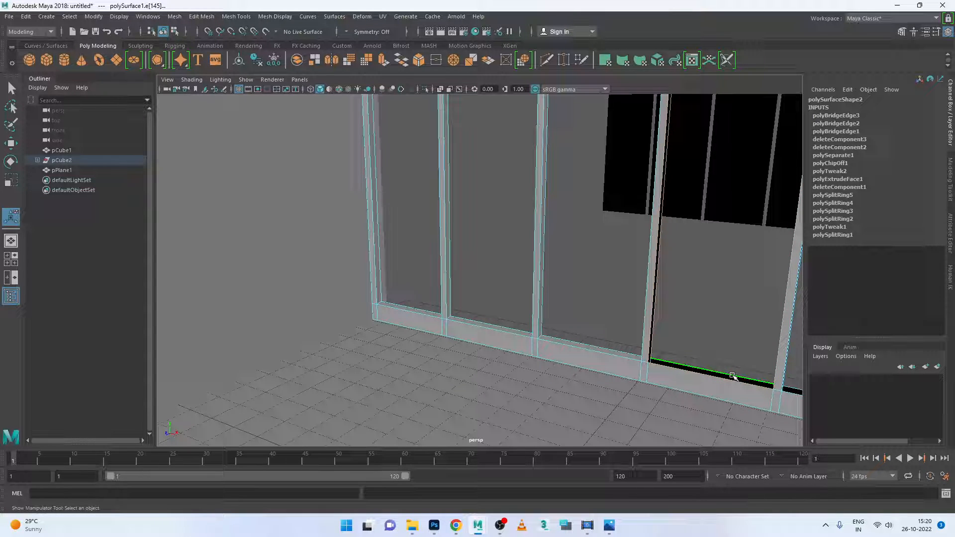
pyautogui.press('g')
pyautogui.scroll(-3, 719, 399)
# Try to bridge the room-side and outer border edges of the fifth lower pane opening at the window wall's far end
pyautogui.scroll(3, 667, 327)
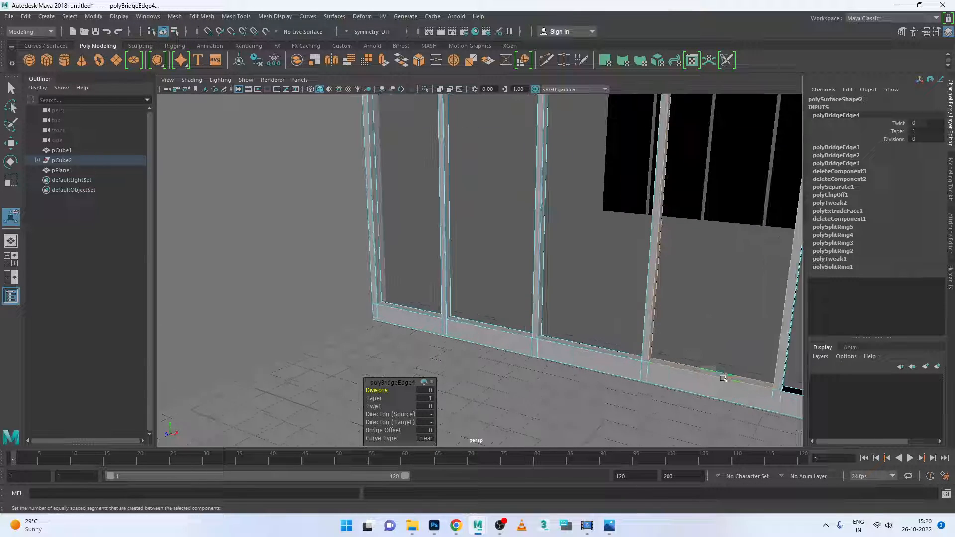
pyautogui.keyDown('alt'); pyautogui.moveTo(729, 383); pyautogui.dragTo(517, 332, button='middle'); pyautogui.keyUp('alt')
pyautogui.scroll(4, 605, 341)
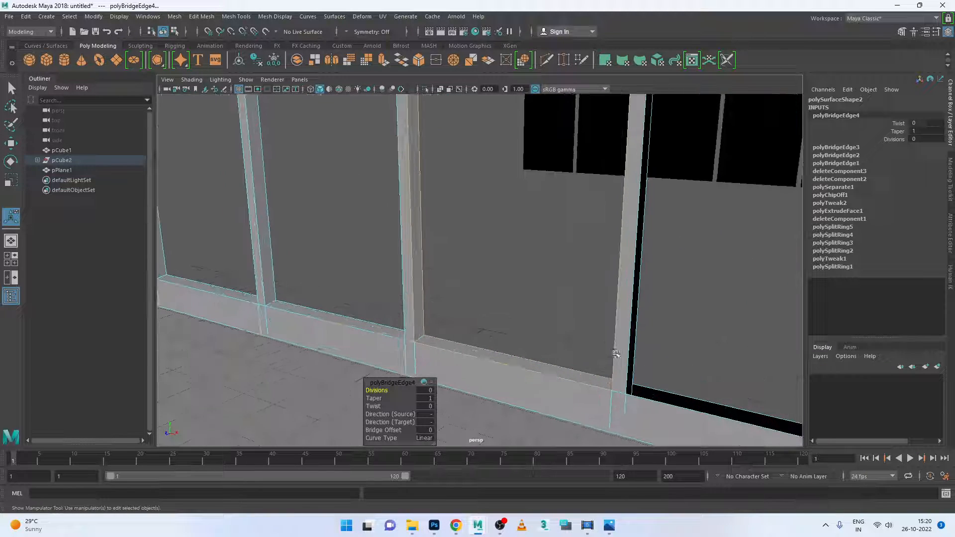
pyautogui.keyDown('alt'); pyautogui.moveTo(616, 354); pyautogui.dragTo(526, 326, button='middle'); pyautogui.keyUp('alt')
pyautogui.click(546, 329)
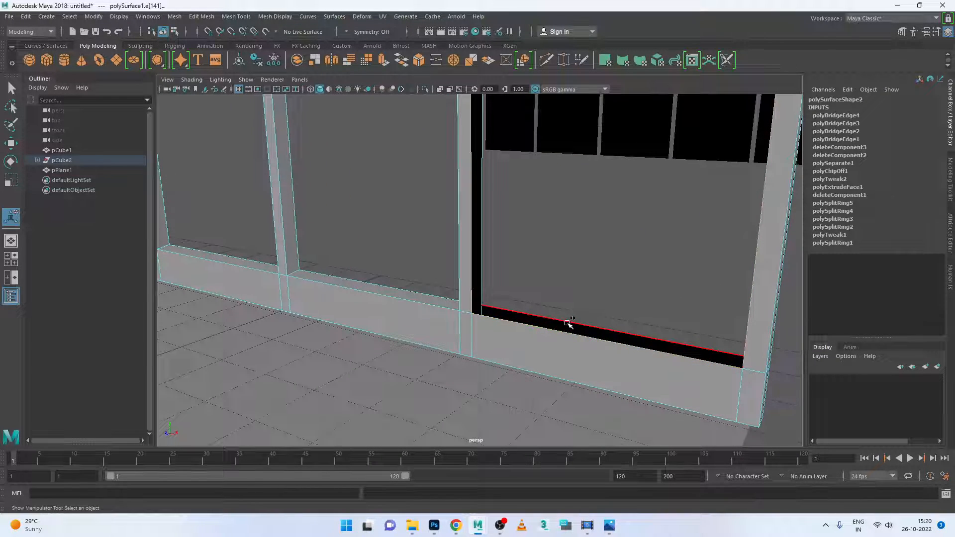
pyautogui.keyDown('shift'); pyautogui.click(567, 323); pyautogui.keyUp('shift')
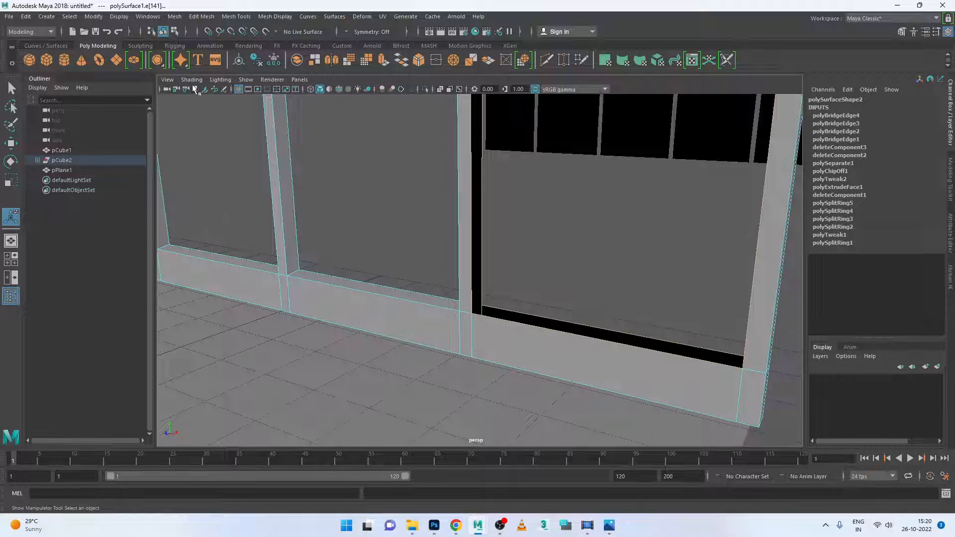
pyautogui.click(191, 16)
pyautogui.click(209, 62)
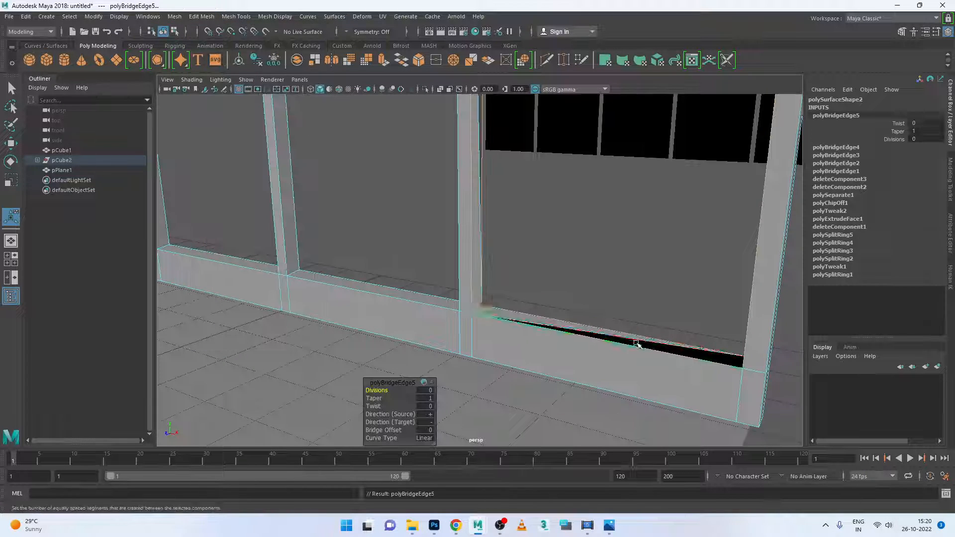
# Examine the fifth opening's bridge faces along the bottom rail and corner, and undo that bridge
pyautogui.keyDown('alt'); pyautogui.moveTo(604, 343); pyautogui.dragTo(440, 365); pyautogui.keyUp('alt')
pyautogui.scroll(-2, 645, 359)
pyautogui.keyDown('alt'); pyautogui.moveTo(482, 319); pyautogui.dragTo(607, 349, button='middle'); pyautogui.keyUp('alt')
pyautogui.scroll(3, 547, 313)
pyautogui.scroll(3, 458, 284)
pyautogui.keyDown('alt'); pyautogui.moveTo(460, 296); pyautogui.dragTo(418, 315); pyautogui.keyUp('alt')
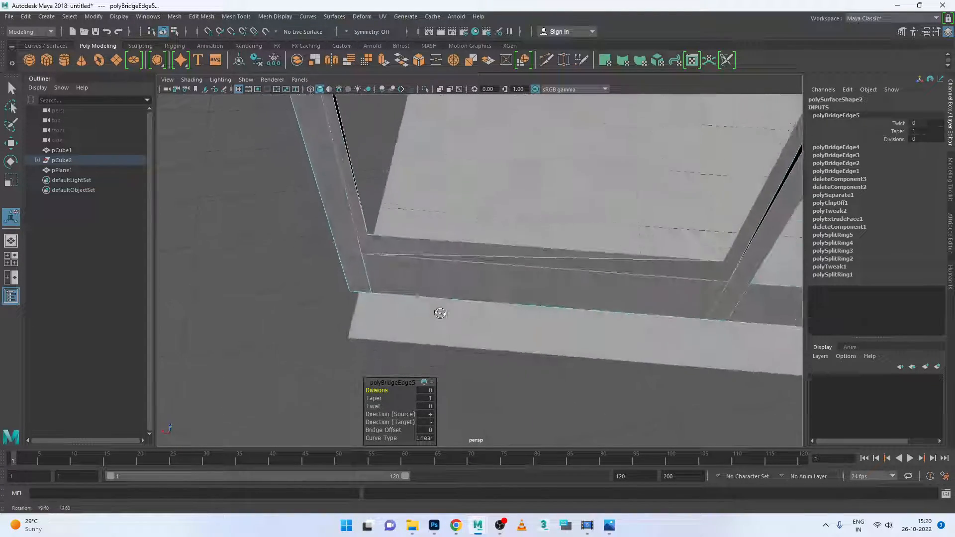
pyautogui.keyDown('alt'); pyautogui.moveTo(451, 285); pyautogui.dragTo(447, 307); pyautogui.keyUp('alt')
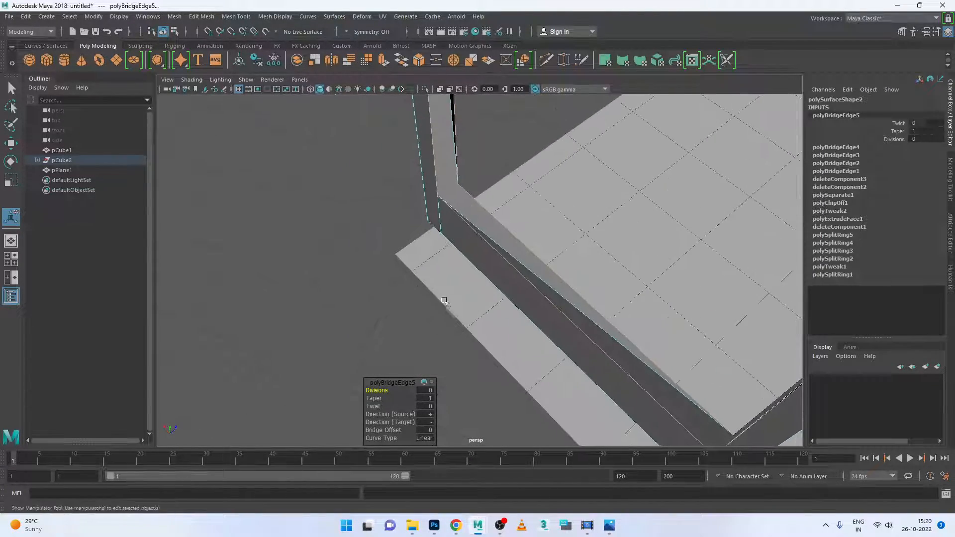
pyautogui.hotkey('ctrl', 'z')
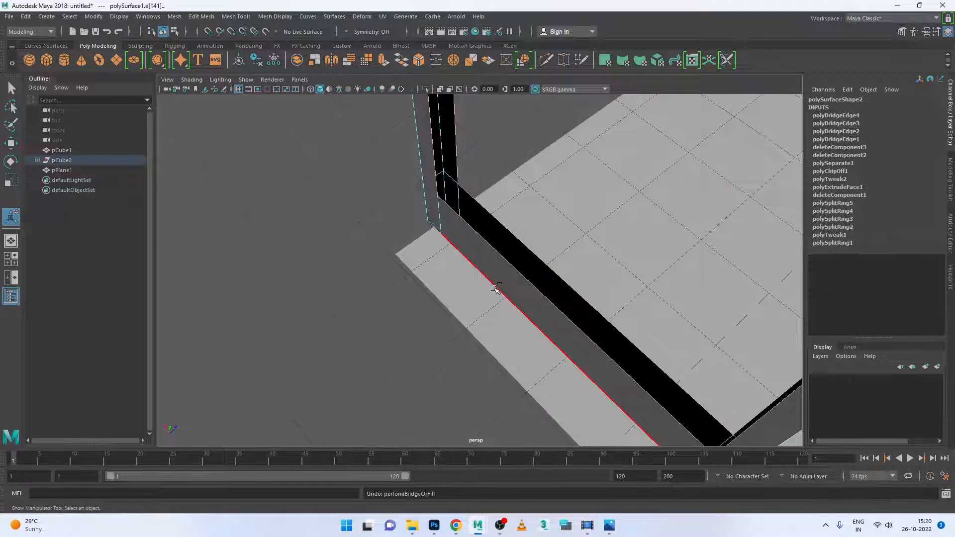
# In face mode, select the narrow inner face on the end post at the fifth opening's lower corner
pyautogui.click(498, 287)
pyautogui.press('f')
pyautogui.scroll(-4, 542, 259)
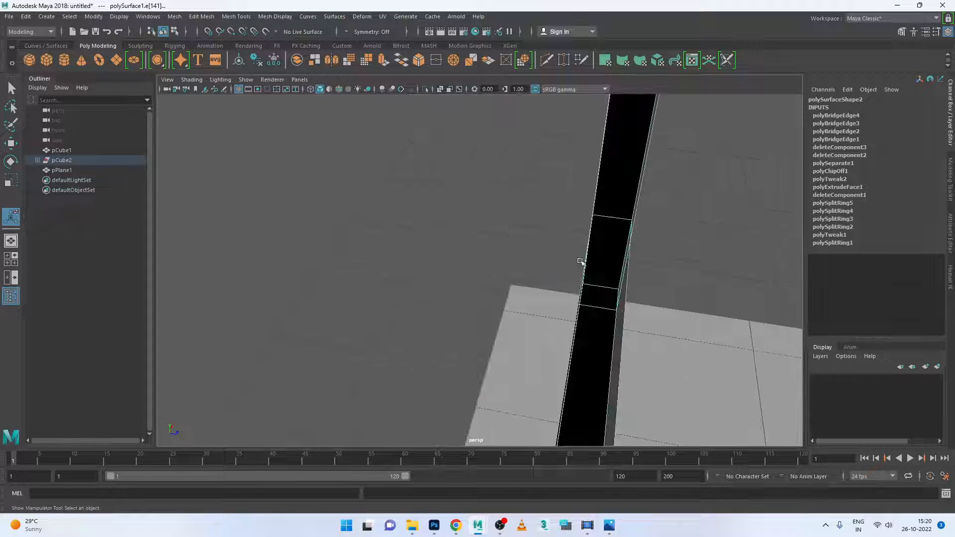
pyautogui.keyDown('alt'); pyautogui.moveTo(581, 262); pyautogui.dragTo(568, 294); pyautogui.keyUp('alt')
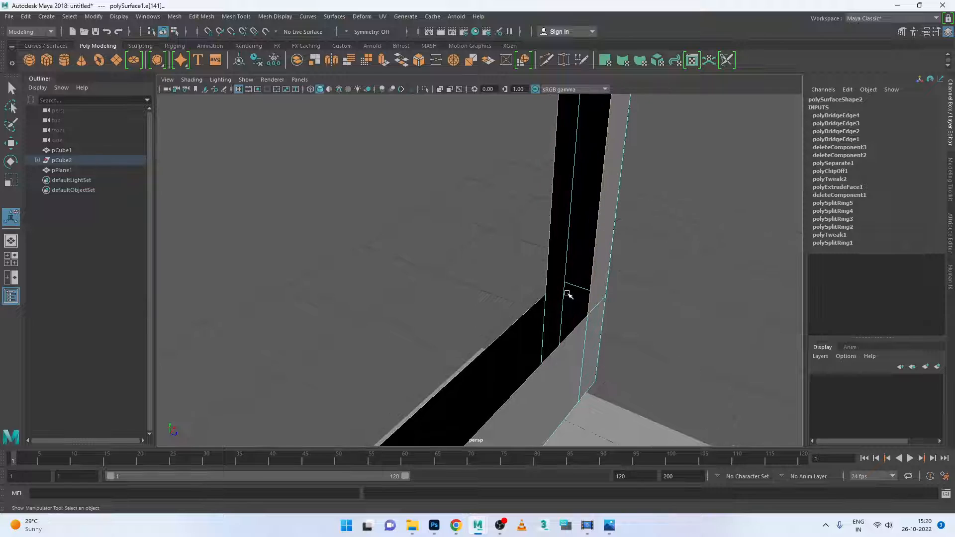
pyautogui.moveTo(558, 240); pyautogui.dragTo(612, 226, button='right')
pyautogui.press('q')
pyautogui.click(638, 267)
pyautogui.click(557, 314)
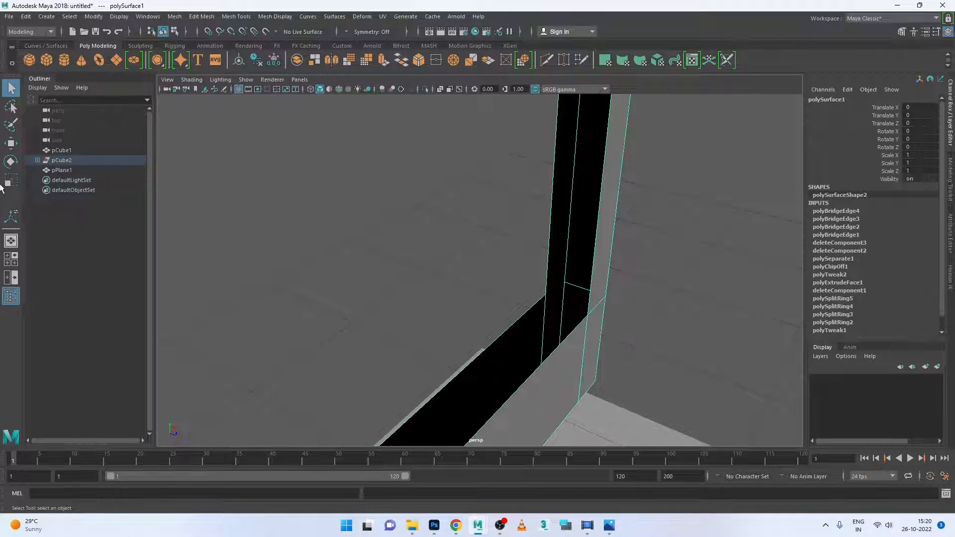
pyautogui.moveTo(556, 283); pyautogui.dragTo(559, 272, button='right')
pyautogui.click(559, 279)
pyautogui.keyDown('alt'); pyautogui.moveTo(557, 294); pyautogui.dragTo(480, 343); pyautogui.keyUp('alt')
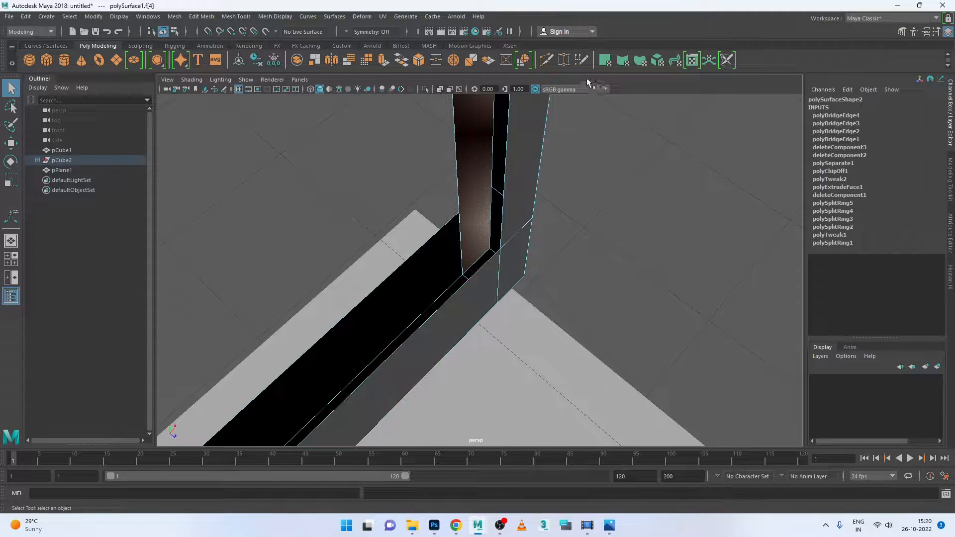
# Cut a new edge across the end post's inner face, from its inner edge line at ledge height to its outer border
pyautogui.click(546, 60)
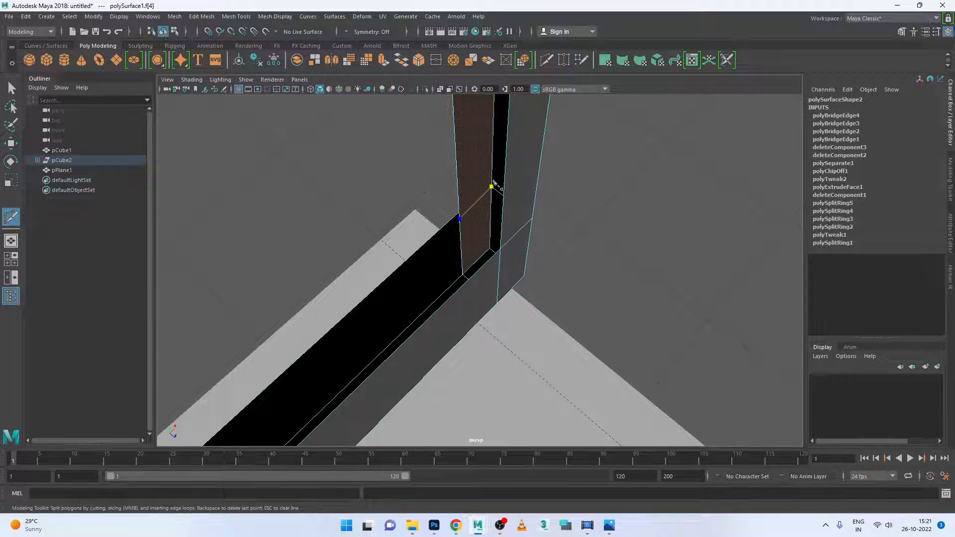
pyautogui.keyDown('alt'); pyautogui.moveTo(509, 253); pyautogui.dragTo(516, 219); pyautogui.keyUp('alt')
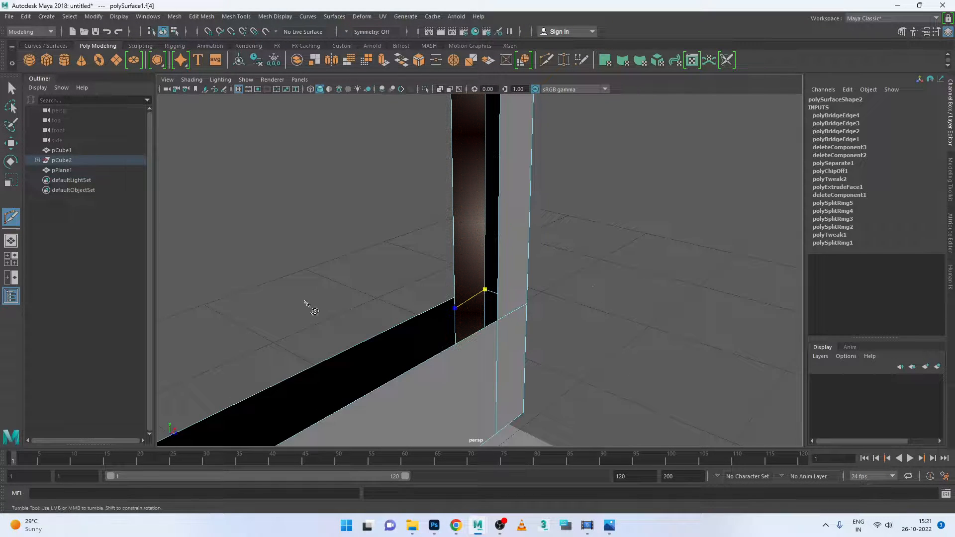
pyautogui.click(11, 144)
pyautogui.click(199, 271)
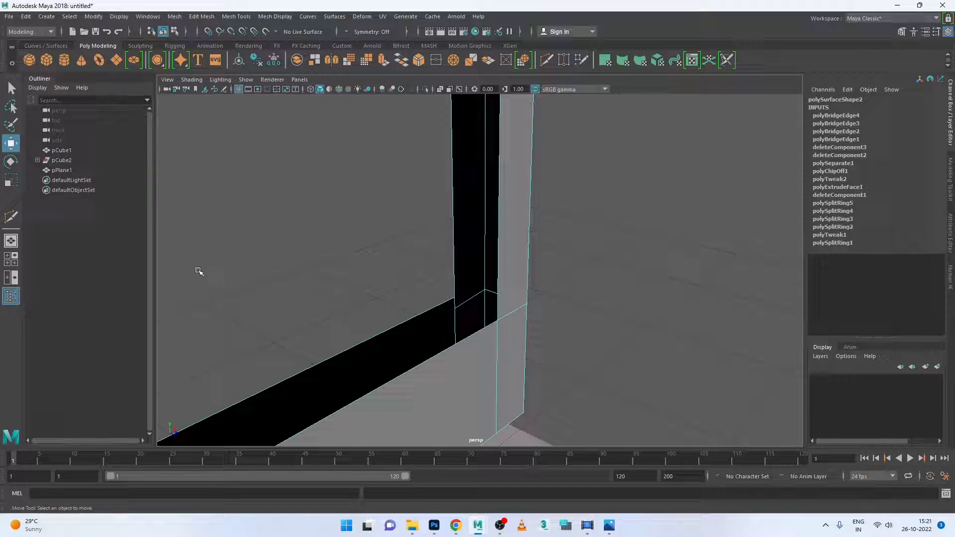
# Move the new cut's outer vertex up to the fifth opening's lower corner and merge the vertices there
pyautogui.click(456, 310)
pyautogui.moveTo(457, 242); pyautogui.dragTo(420, 245, button='right')
pyautogui.click(456, 306)
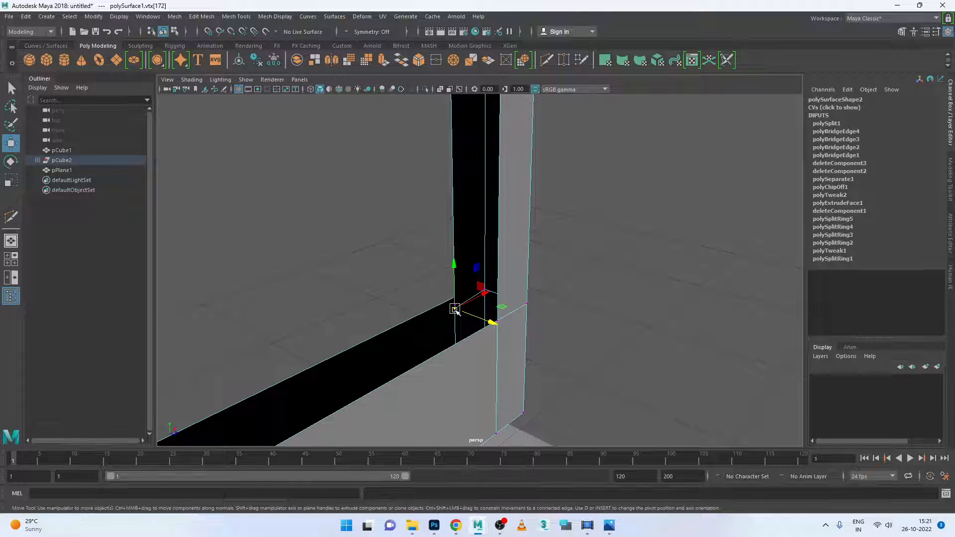
pyautogui.moveTo(456, 310); pyautogui.dragTo(455, 298)
pyautogui.scroll(3, 460, 303)
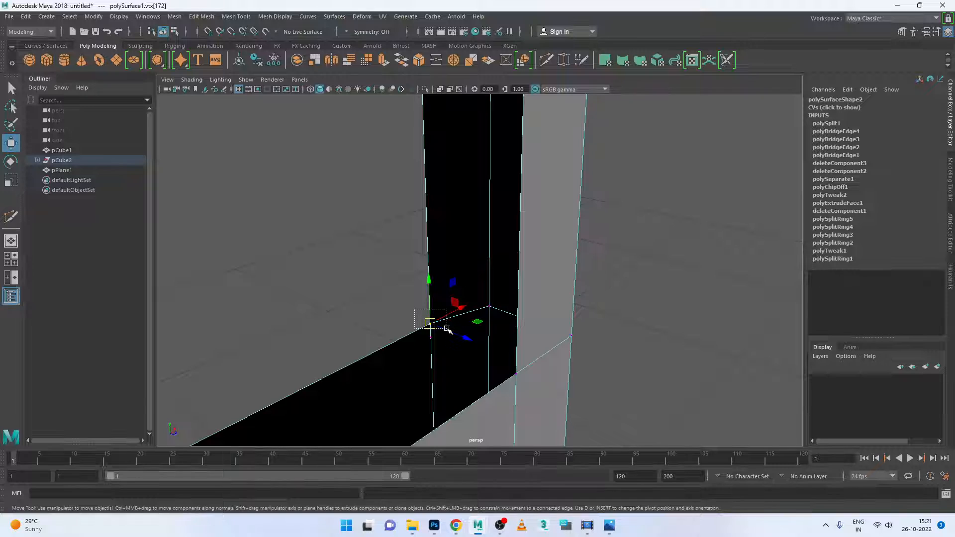
pyautogui.click(201, 16)
pyautogui.click(228, 120)
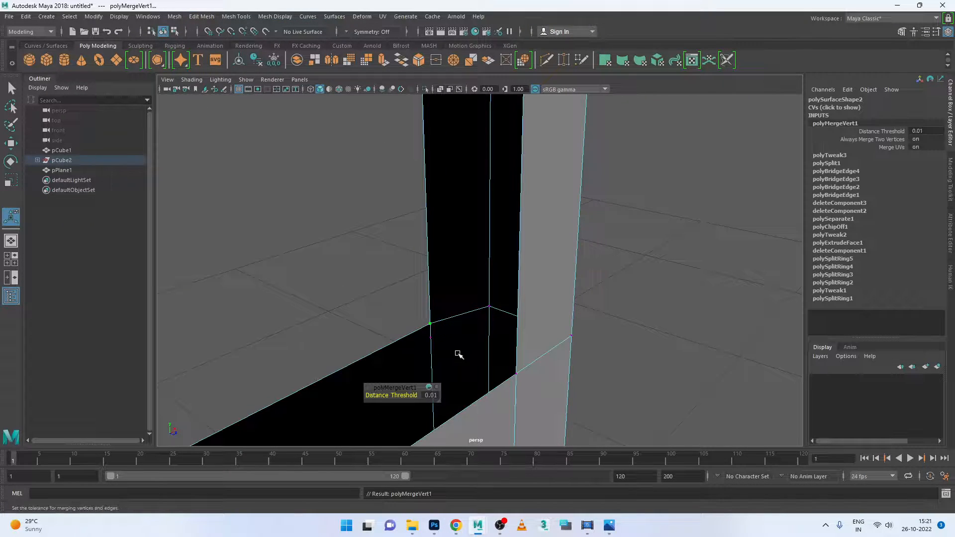
# Delete the extra vertex just below the merged corner vertex on the end post
pyautogui.click(432, 337)
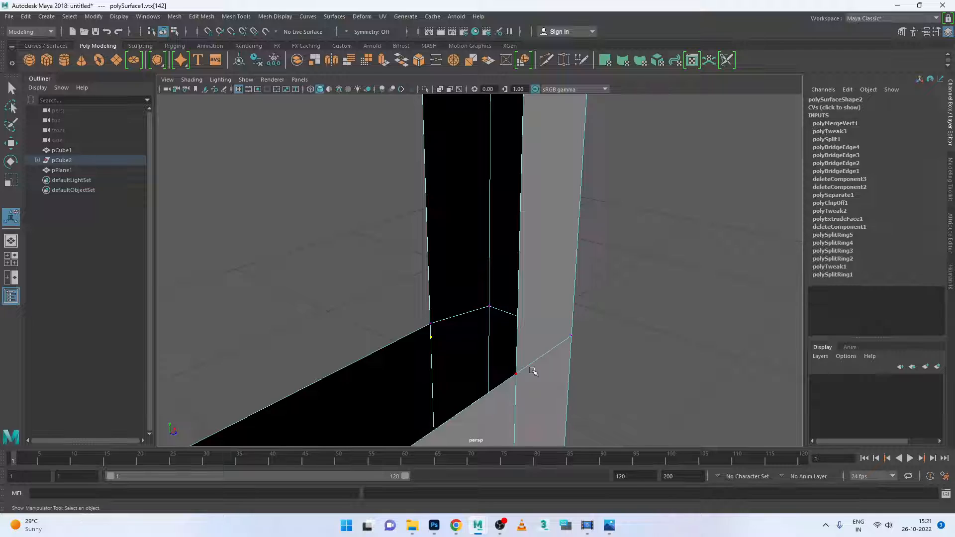
pyautogui.click(467, 283)
pyautogui.scroll(-5, 465, 284)
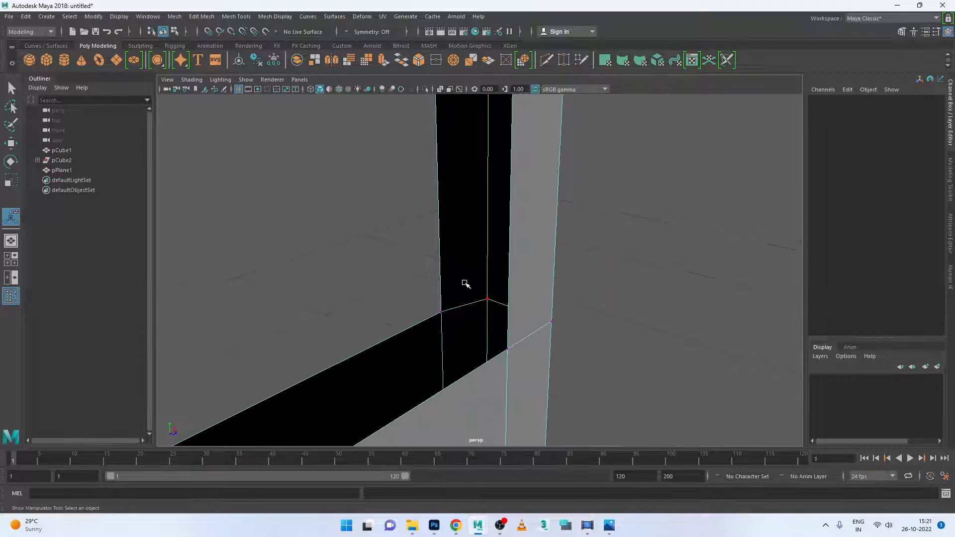
# Test the merged corner vertex by moving it upward, and undo the move
pyautogui.moveTo(456, 316); pyautogui.dragTo(455, 316)
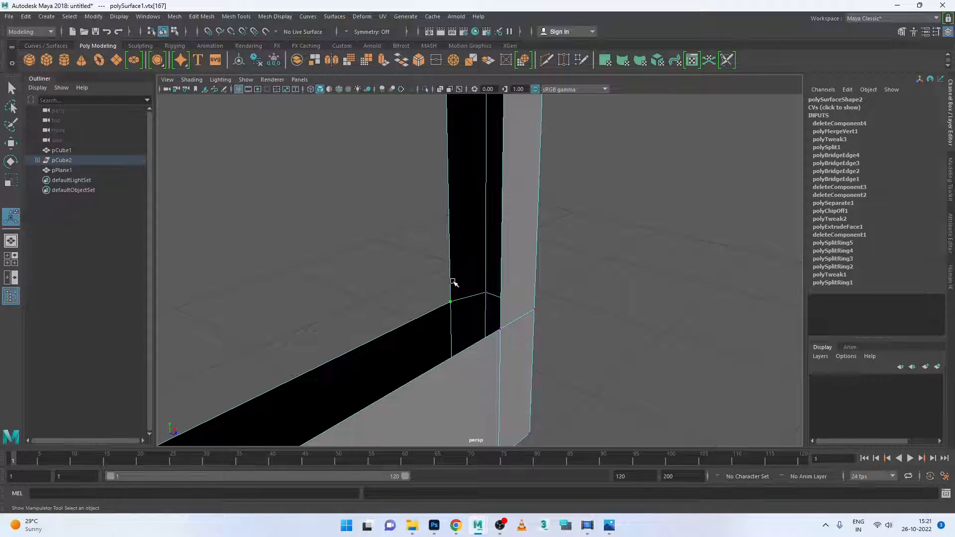
pyautogui.press('w')
pyautogui.moveTo(451, 269); pyautogui.dragTo(449, 257)
pyautogui.click(406, 278)
pyautogui.click(453, 309)
pyautogui.hotkey('ctrl', 'z')
pyautogui.scroll(-6, 470, 280)
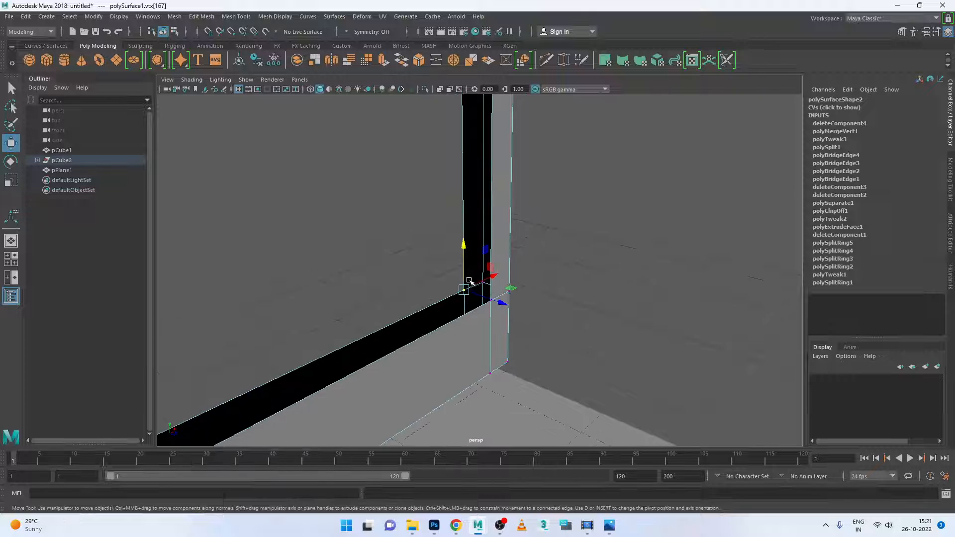
# In edge mode, select both border edge loops of the fifth lower pane opening and try to bridge them again
pyautogui.moveTo(469, 241); pyautogui.dragTo(476, 214, button='right')
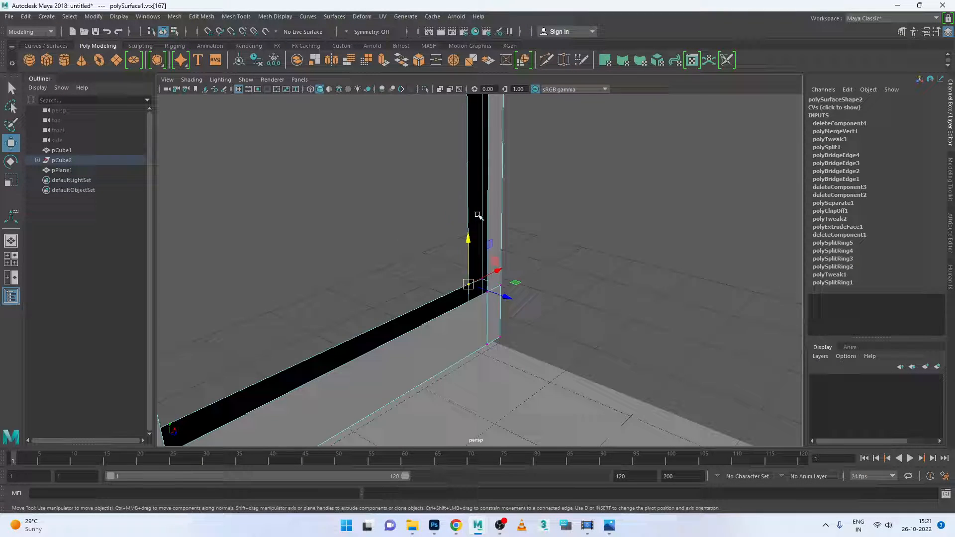
pyautogui.click(468, 304)
pyautogui.click(451, 311)
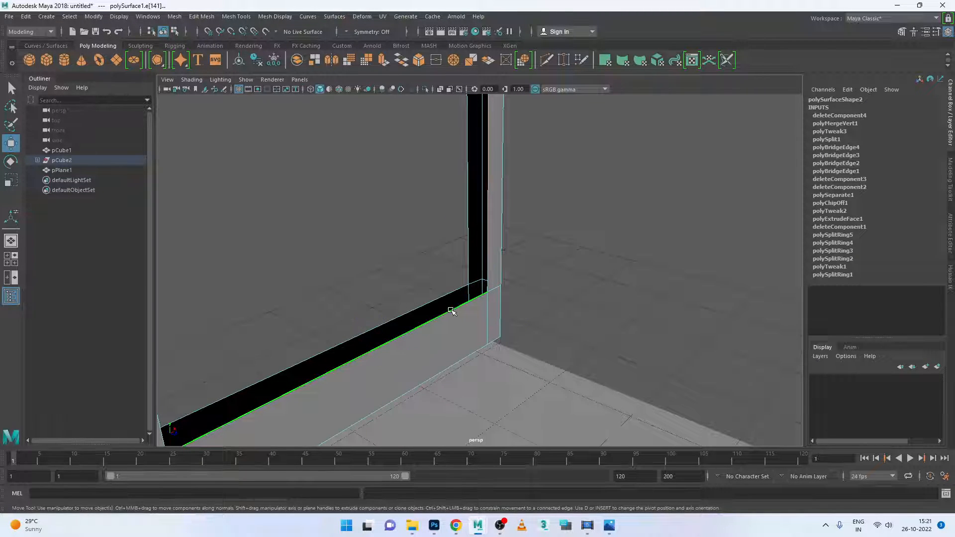
pyautogui.keyDown('shift'); pyautogui.doubleClick(443, 297); pyautogui.keyUp('shift')
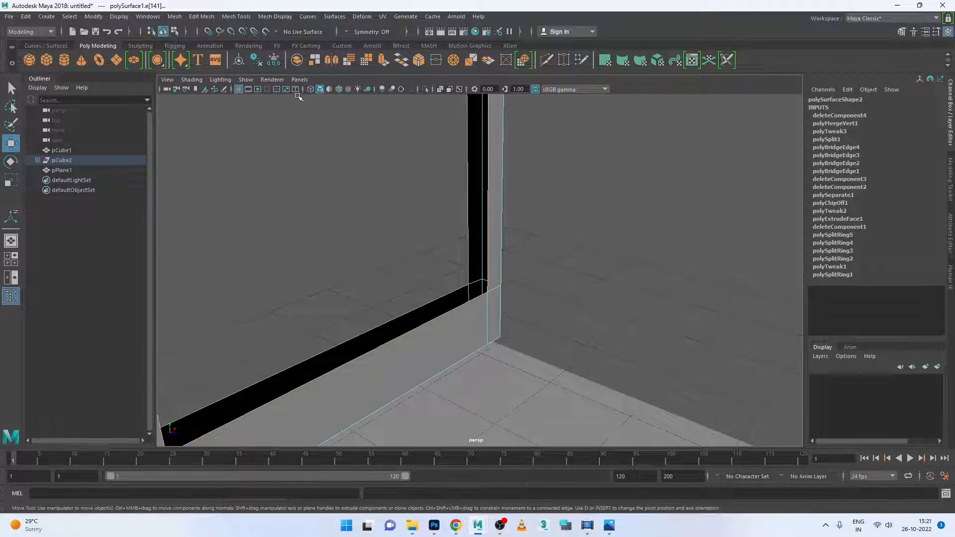
pyautogui.click(202, 16)
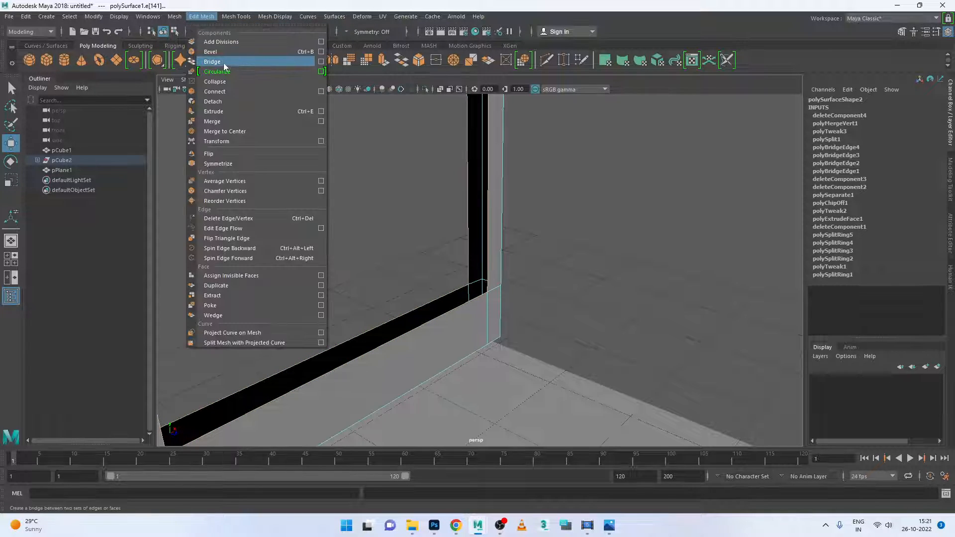
pyautogui.click(224, 64)
# Inspect the repeated bridge around the fifth opening's lower corner and undo it
pyautogui.keyDown('alt'); pyautogui.moveTo(480, 307); pyautogui.dragTo(301, 290); pyautogui.keyUp('alt')
pyautogui.keyDown('alt'); pyautogui.moveTo(453, 272); pyautogui.dragTo(371, 254); pyautogui.keyUp('alt')
pyautogui.scroll(5, 623, 247)
pyautogui.keyDown('alt'); pyautogui.moveTo(628, 265); pyautogui.dragTo(533, 267, button='middle'); pyautogui.keyUp('alt')
pyautogui.keyDown('alt'); pyautogui.moveTo(533, 266); pyautogui.dragTo(612, 273); pyautogui.keyUp('alt')
pyautogui.hotkey('ctrl', 'z')
# In vertex mode, test-move the fifth opening's lower corner vertex along the Z axis and undo the move
pyautogui.scroll(2, 462, 296)
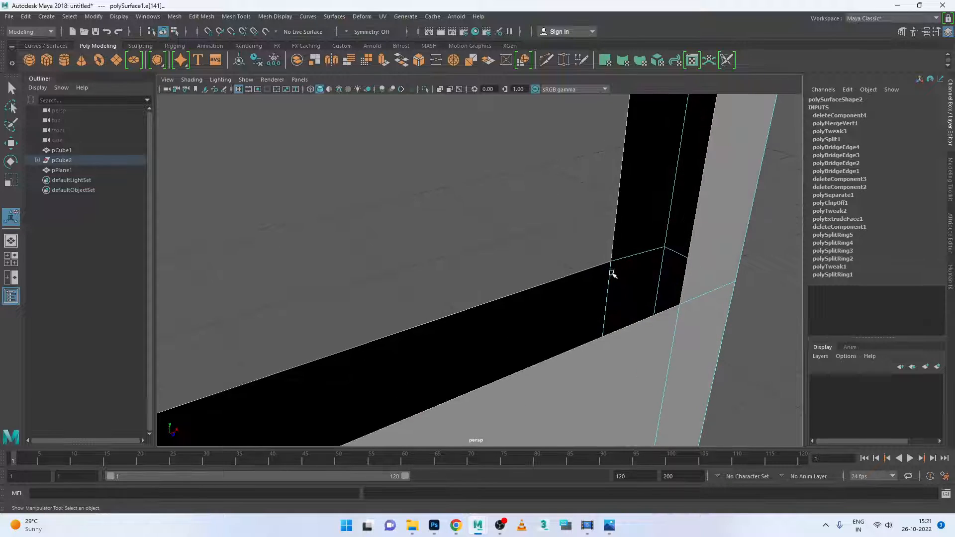
pyautogui.moveTo(619, 263); pyautogui.dragTo(606, 279, button='right')
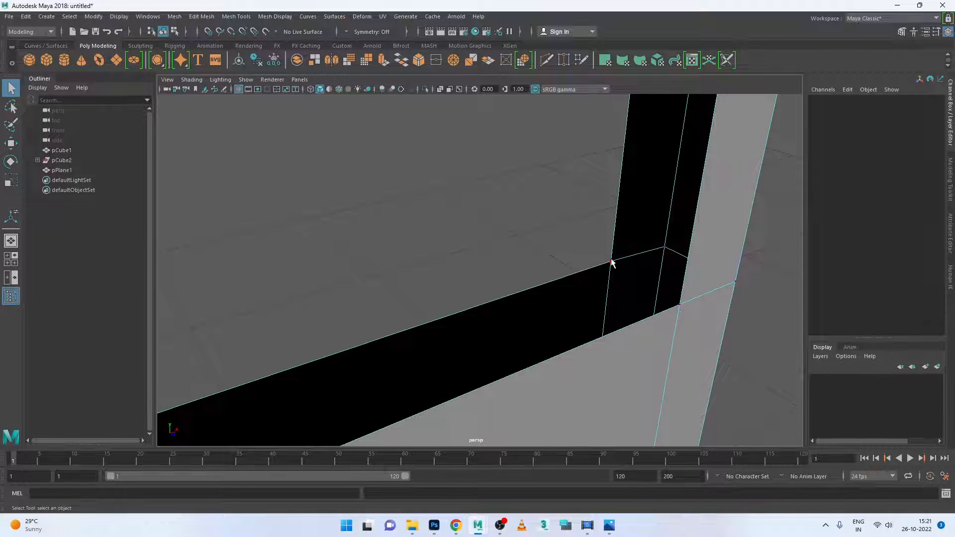
pyautogui.click(612, 261)
pyautogui.press('w')
pyautogui.moveTo(625, 273); pyautogui.dragTo(655, 289)
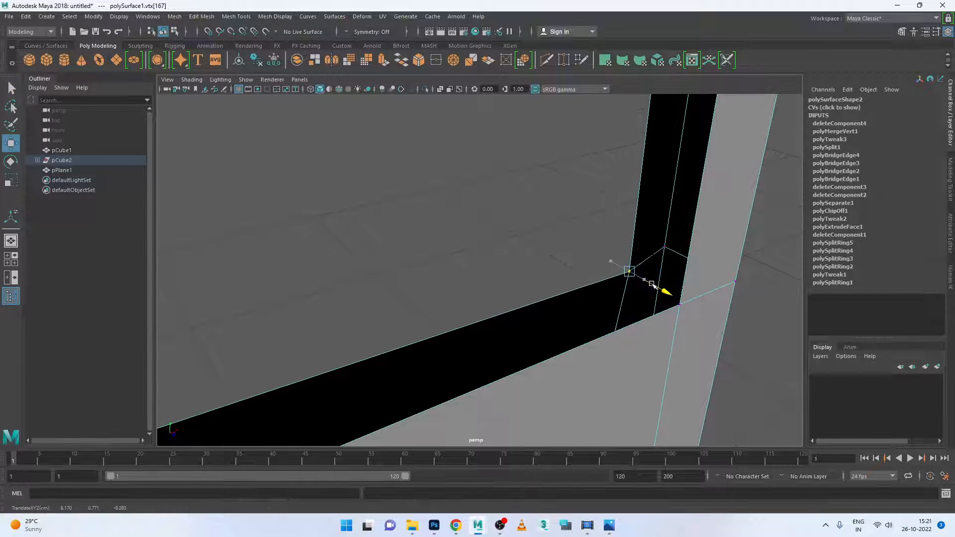
pyautogui.hotkey('ctrl', 'z')
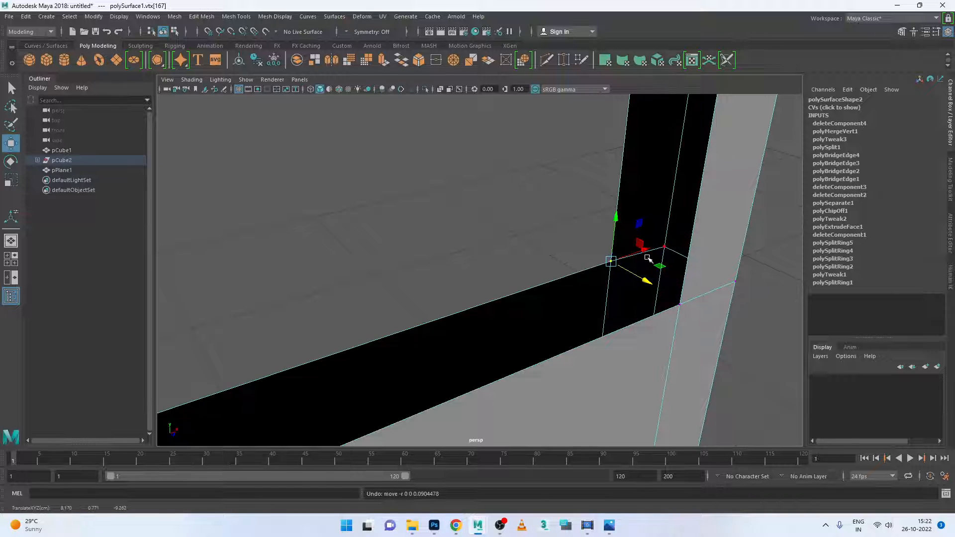
# Test-move the vertices around the fifth opening's lower corner from both sides of the frame, and undo the moves
pyautogui.click(665, 247)
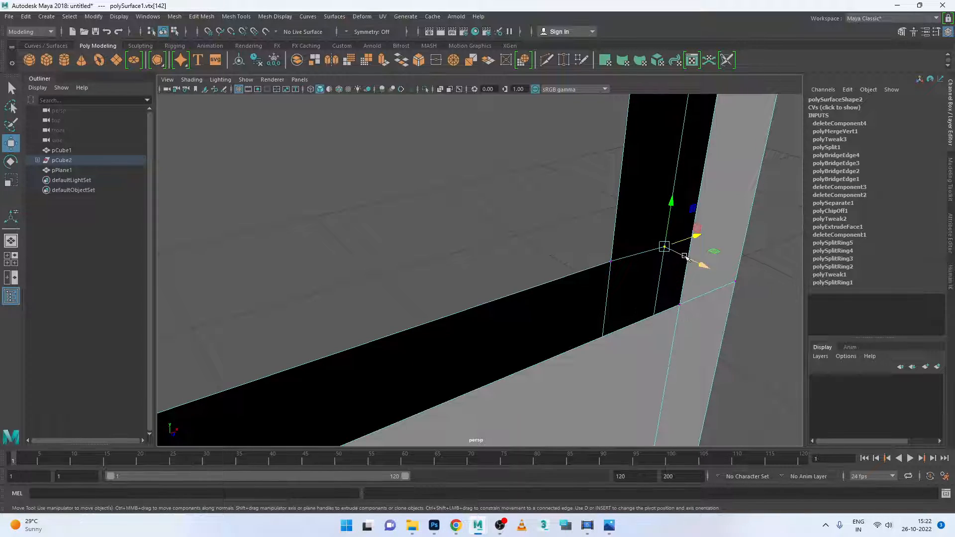
pyautogui.moveTo(685, 256); pyautogui.dragTo(669, 263)
pyautogui.hotkey('ctrl', 'z')
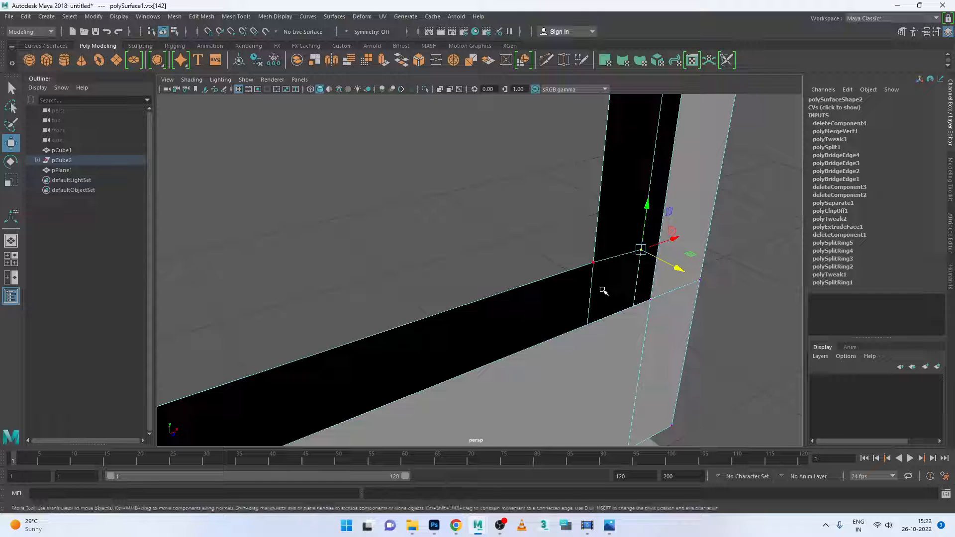
pyautogui.keyDown('alt'); pyautogui.moveTo(603, 292); pyautogui.dragTo(572, 271); pyautogui.keyUp('alt')
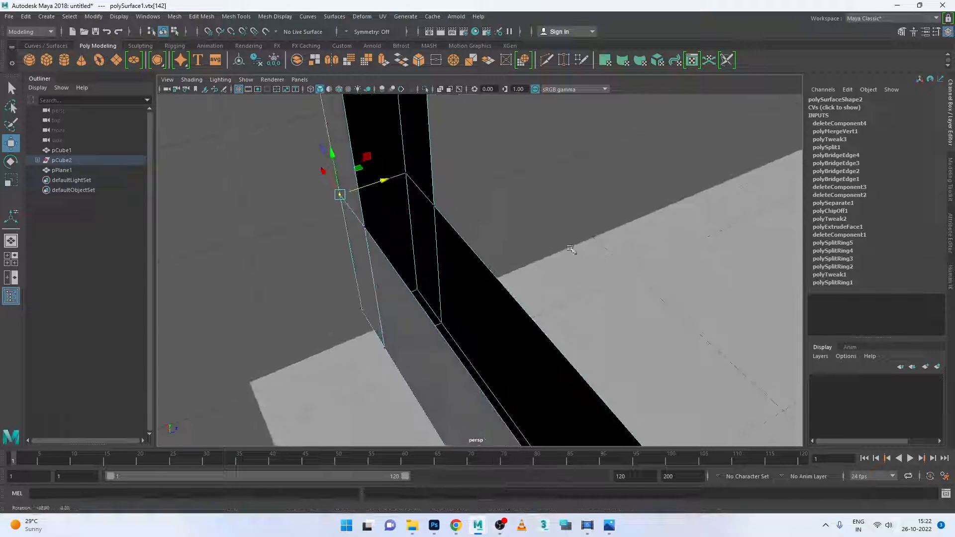
pyautogui.moveTo(471, 193); pyautogui.dragTo(498, 196)
pyautogui.hotkey('ctrl', 'z')
pyautogui.scroll(-3, 468, 235)
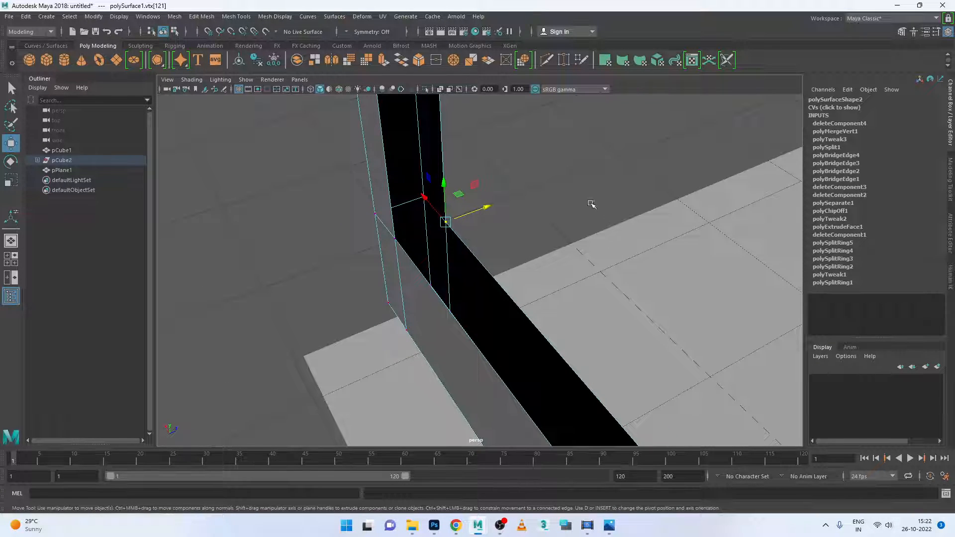
# Select the extra vertices at the fifth lower opening's bottom corners and delete them
pyautogui.moveTo(591, 203); pyautogui.dragTo(384, 284)
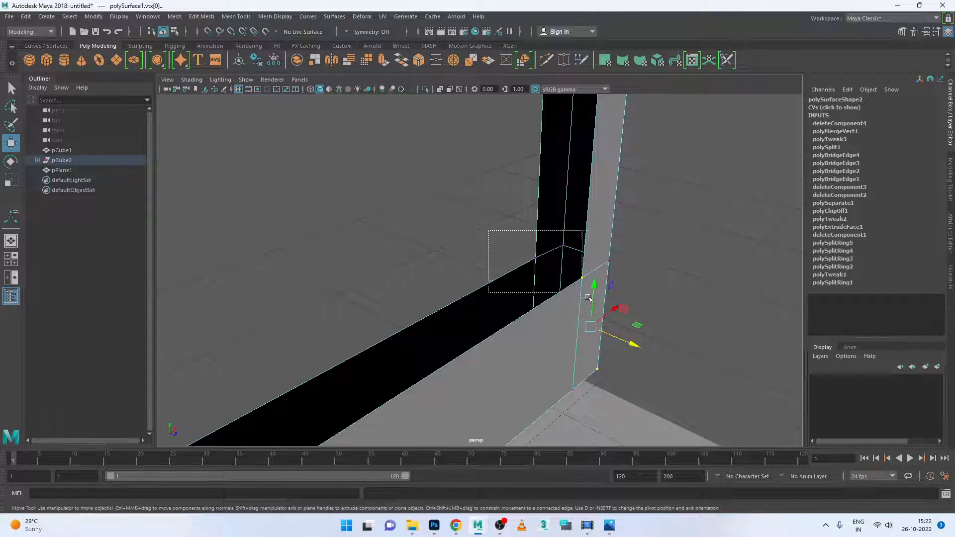
pyautogui.moveTo(588, 298); pyautogui.dragTo(586, 297)
pyautogui.keyDown('alt'); pyautogui.moveTo(523, 298); pyautogui.dragTo(558, 303); pyautogui.keyUp('alt')
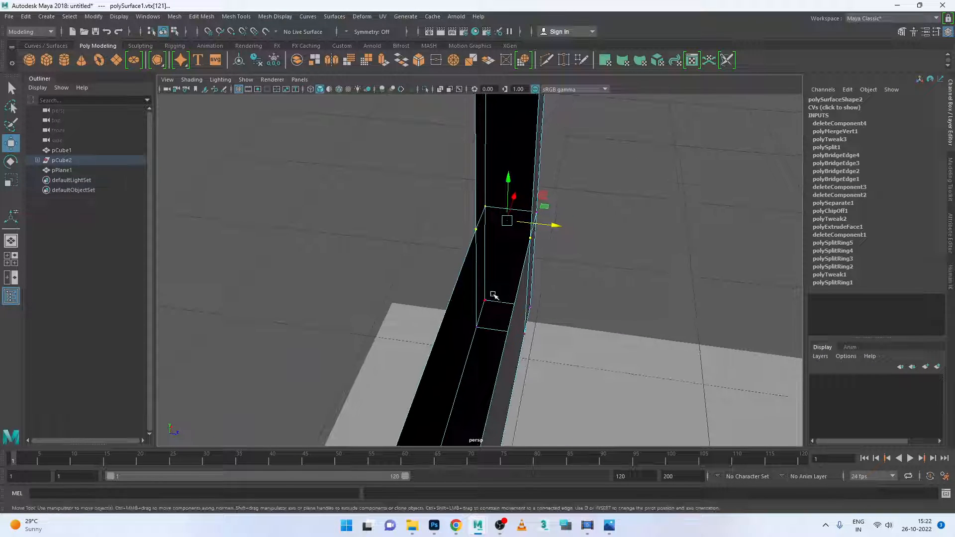
pyautogui.moveTo(496, 271); pyautogui.dragTo(552, 315)
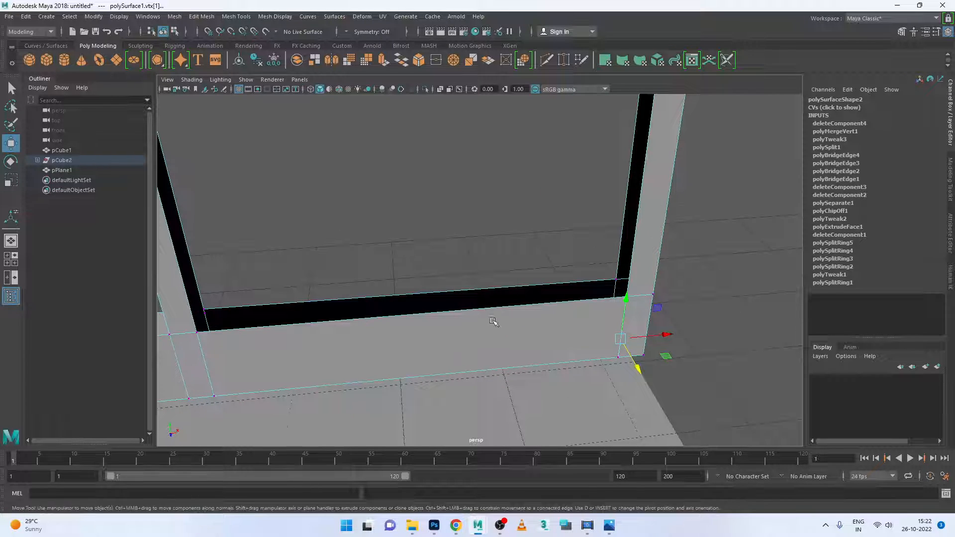
pyautogui.keyDown('alt'); pyautogui.moveTo(227, 336); pyautogui.dragTo(201, 326); pyautogui.keyUp('alt')
pyautogui.keyDown('alt'); pyautogui.moveTo(234, 322); pyautogui.dragTo(387, 321, button='middle'); pyautogui.keyUp('alt')
pyautogui.scroll(3, 298, 326)
pyautogui.keyDown('alt'); pyautogui.moveTo(279, 330); pyautogui.dragTo(360, 305, button='middle'); pyautogui.keyUp('alt')
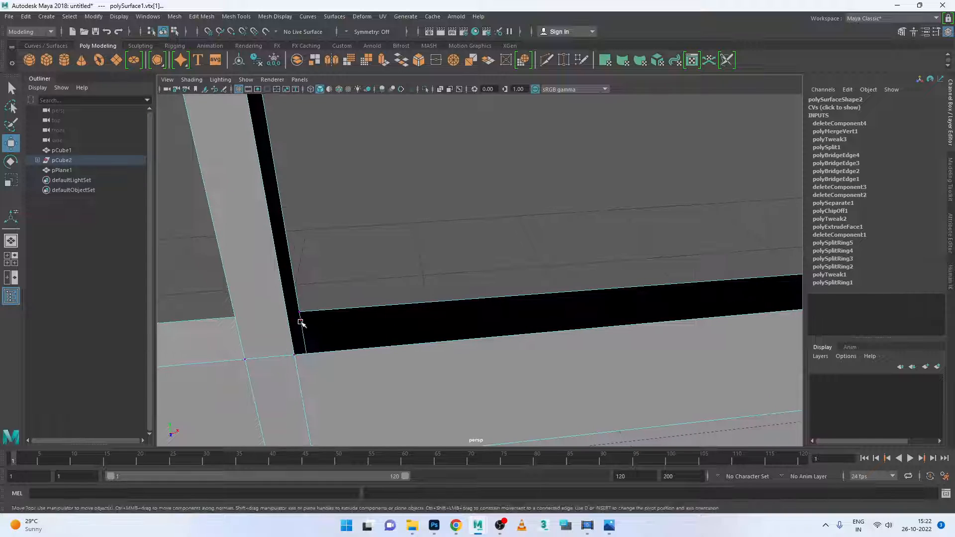
pyautogui.press('Delete')
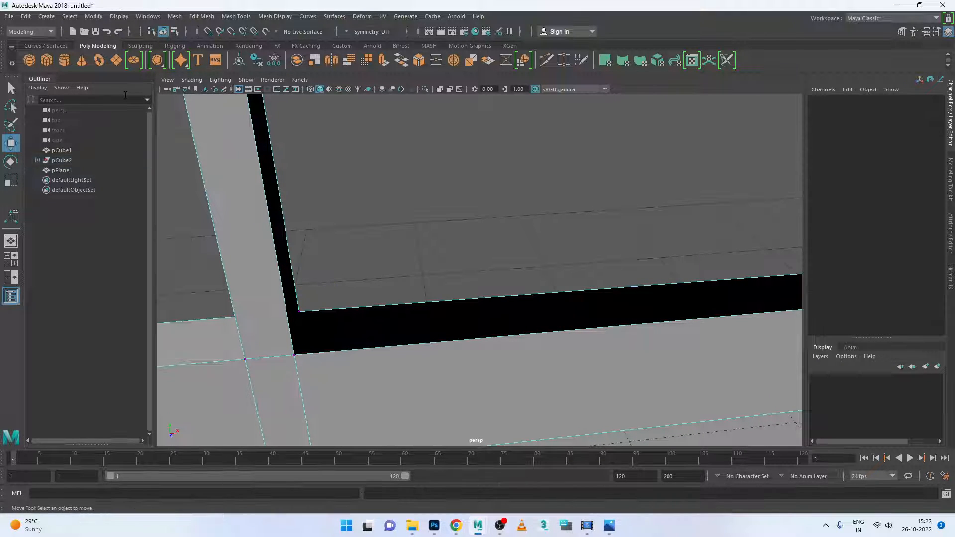
# Delete the extra vertex on the fifth opening's divider post and the lower corner vertex of the neighbouring opening
pyautogui.keyDown('alt'); pyautogui.moveTo(295, 299); pyautogui.dragTo(277, 285); pyautogui.keyUp('alt')
pyautogui.click(300, 258)
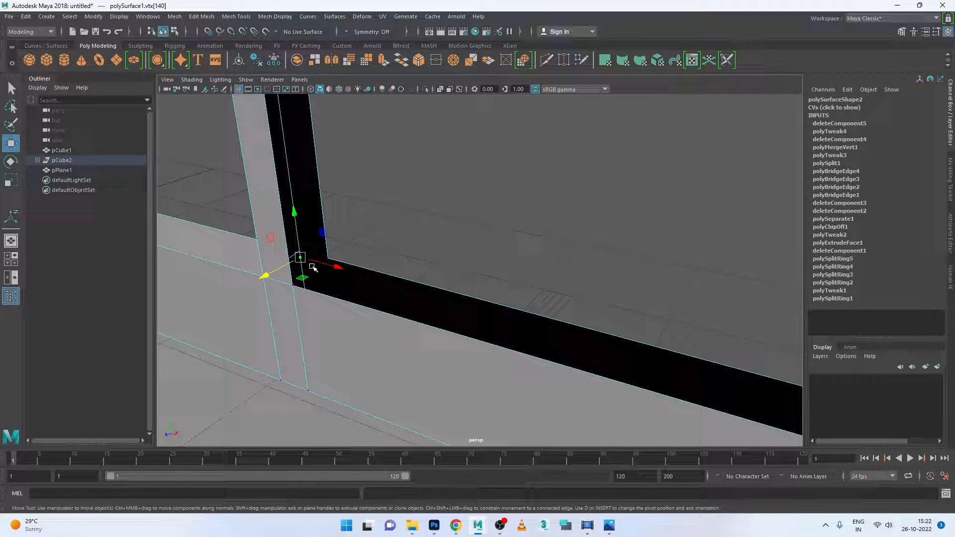
pyautogui.click(109, 31)
pyautogui.scroll(-1, 133, 46)
pyautogui.scroll(-4, 224, 191)
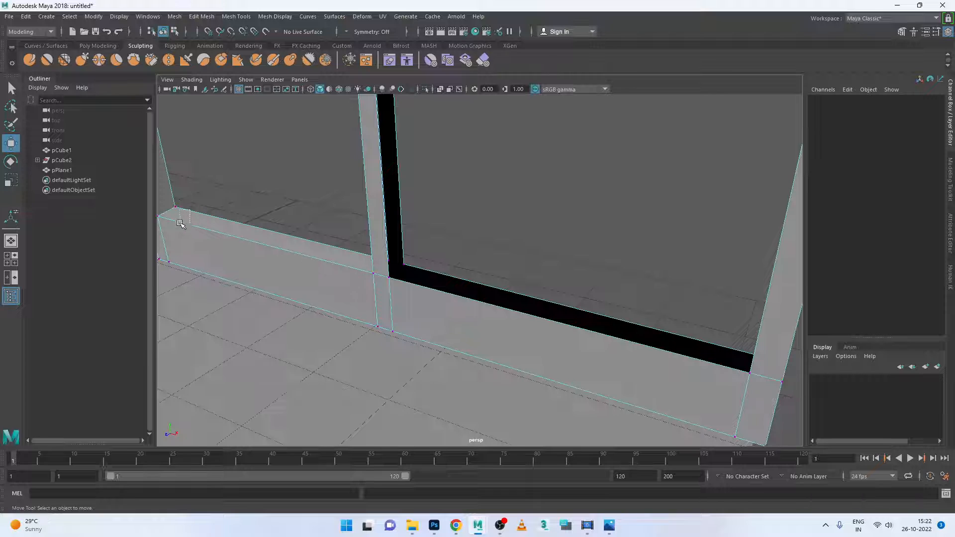
pyautogui.moveTo(167, 237); pyautogui.dragTo(167, 238)
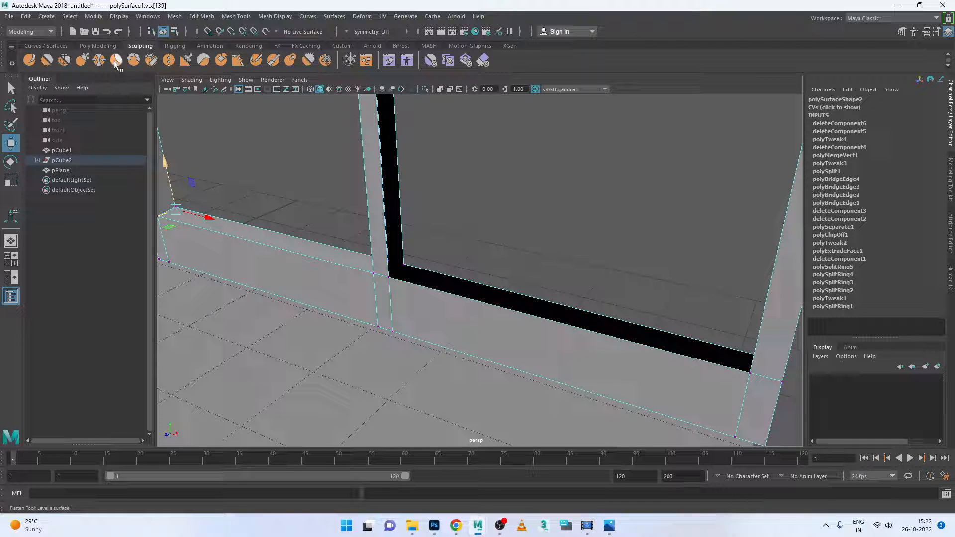
pyautogui.hotkey('ctrl', 'z')
# In edge mode, select the fifth lower opening's front and back border edge loops and bridge them
pyautogui.scroll(-1, 140, 63)
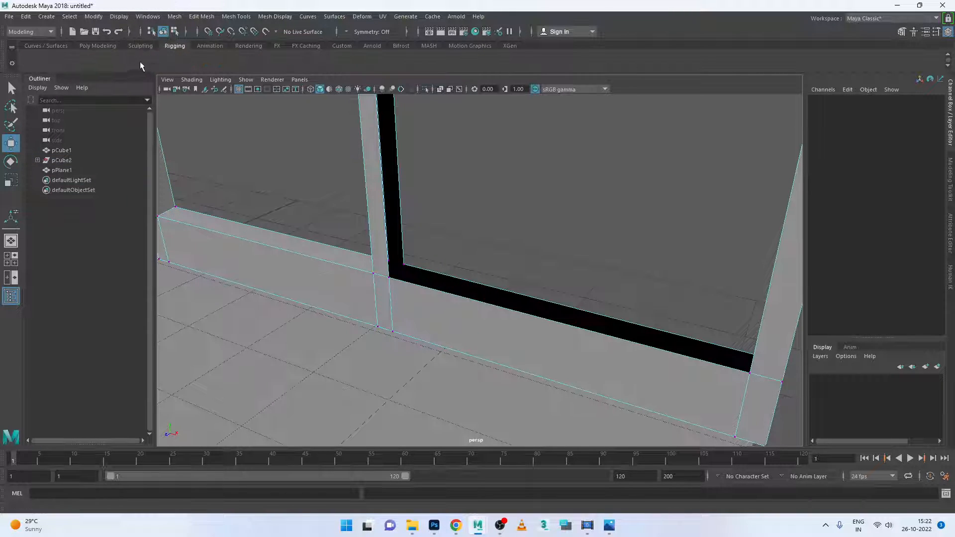
pyautogui.scroll(-2, 267, 157)
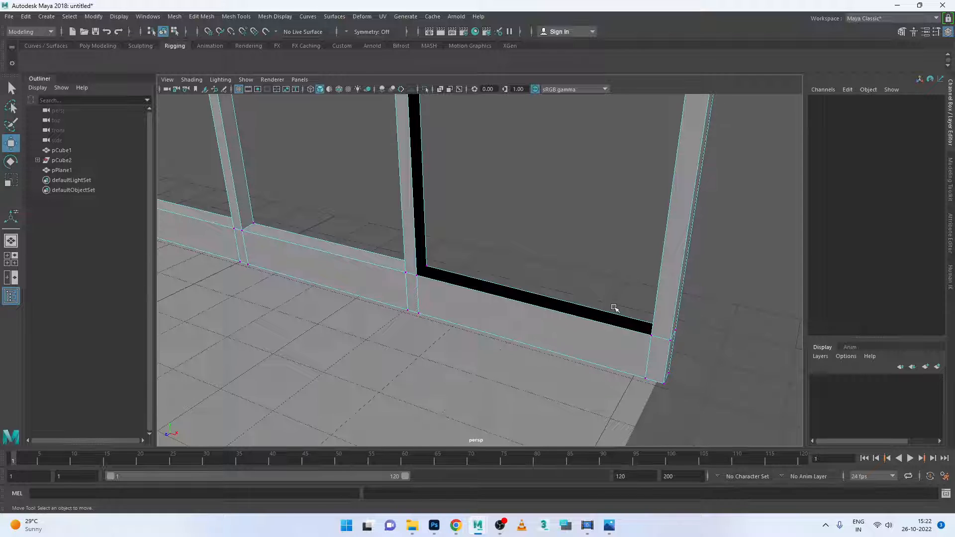
pyautogui.moveTo(613, 240); pyautogui.dragTo(629, 253, button='right')
pyautogui.moveTo(628, 221); pyautogui.dragTo(621, 219, button='right')
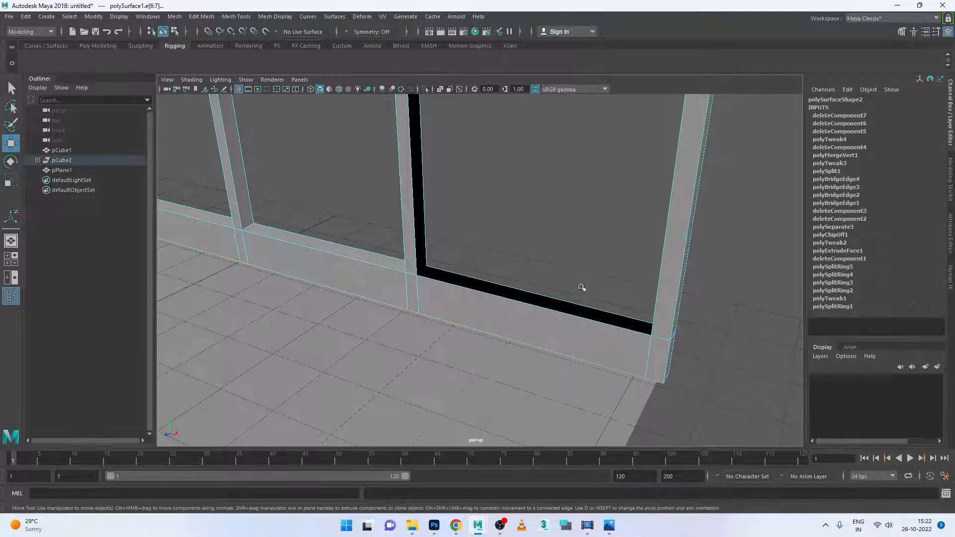
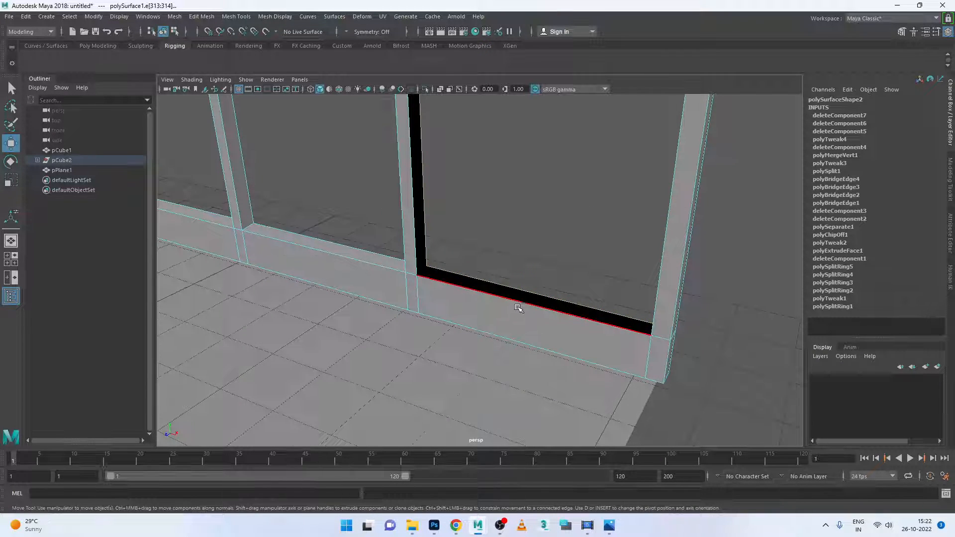
pyautogui.click(248, 18)
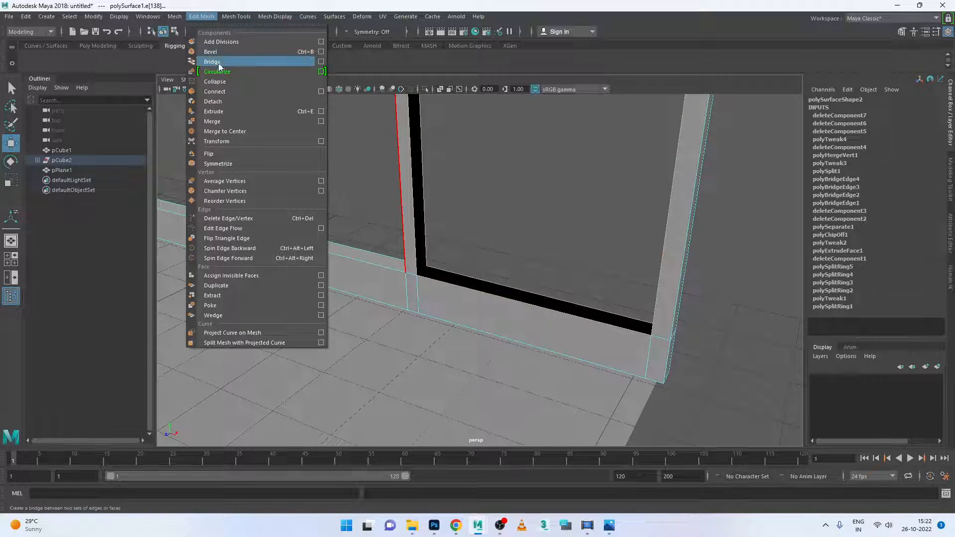
pyautogui.click(231, 62)
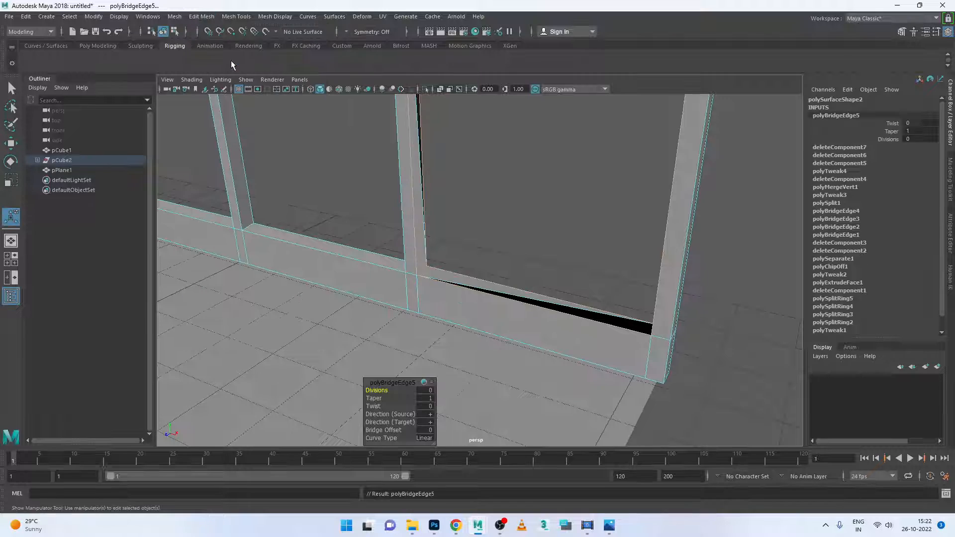
# Inspect the new bridge around the fifth lower opening and undo it
pyautogui.scroll(-3, 500, 273)
pyautogui.keyDown('alt'); pyautogui.moveTo(494, 267); pyautogui.dragTo(484, 253, button='middle'); pyautogui.keyUp('alt')
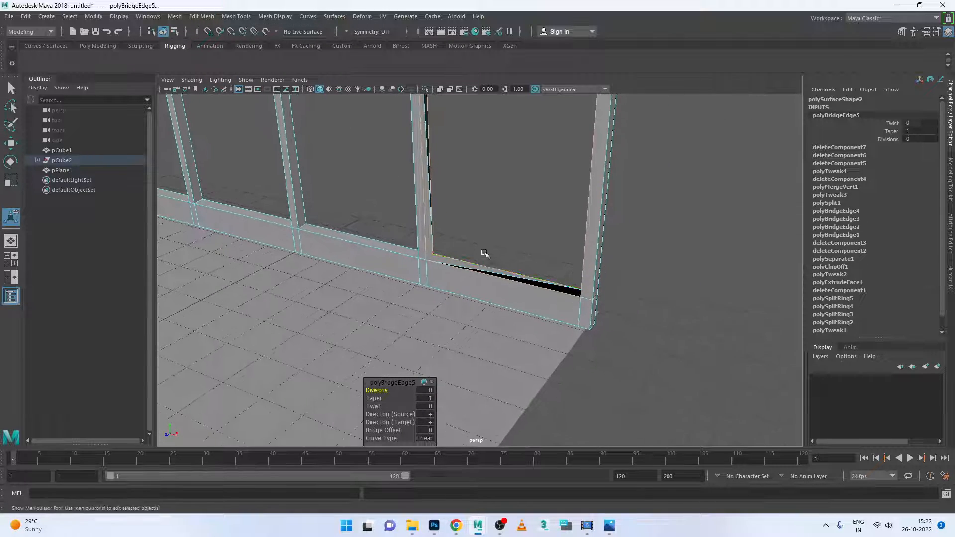
pyautogui.keyDown('alt'); pyautogui.moveTo(484, 253); pyautogui.dragTo(457, 293); pyautogui.keyUp('alt')
pyautogui.hotkey('ctrl', 'z')
# Examine the underside of the crossbar above the fifth lower opening and its junction with the divider post
pyautogui.scroll(-2, 453, 258)
pyautogui.scroll(4, 452, 212)
pyautogui.keyDown('alt'); pyautogui.moveTo(440, 216); pyautogui.dragTo(396, 299, button='middle'); pyautogui.keyUp('alt')
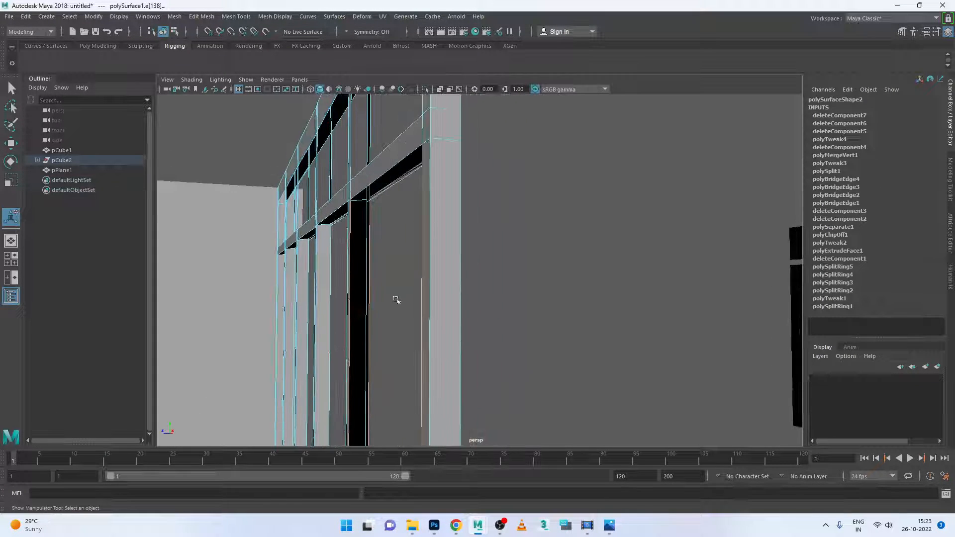
pyautogui.keyDown('alt'); pyautogui.moveTo(396, 299); pyautogui.dragTo(407, 245); pyautogui.keyUp('alt')
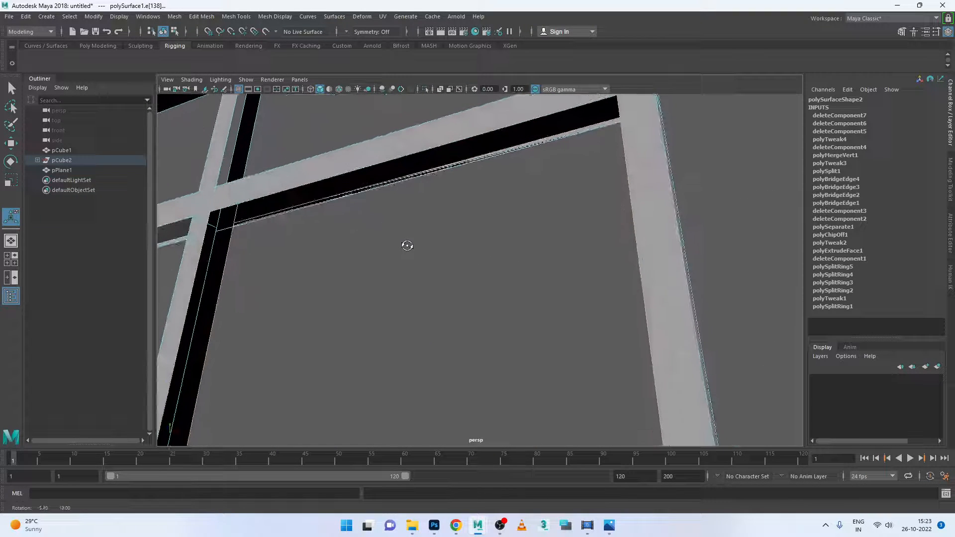
pyautogui.keyDown('alt'); pyautogui.moveTo(407, 245); pyautogui.dragTo(625, 262, button='middle'); pyautogui.keyUp('alt')
pyautogui.scroll(-6, 510, 253)
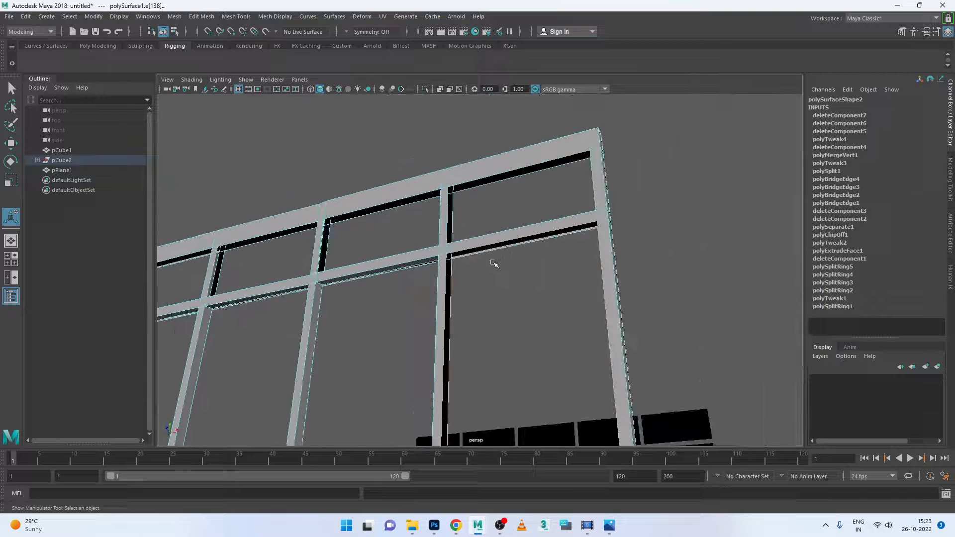
pyautogui.scroll(-4, 494, 263)
pyautogui.moveTo(472, 267)
pyautogui.keyDown('alt'); pyautogui.mouseDown()
pyautogui.moveTo(460, 304)
pyautogui.moveTo(467, 256)
pyautogui.moveTo(466, 265)
pyautogui.mouseUp(); pyautogui.keyUp('alt')
pyautogui.scroll(8, 466, 265)
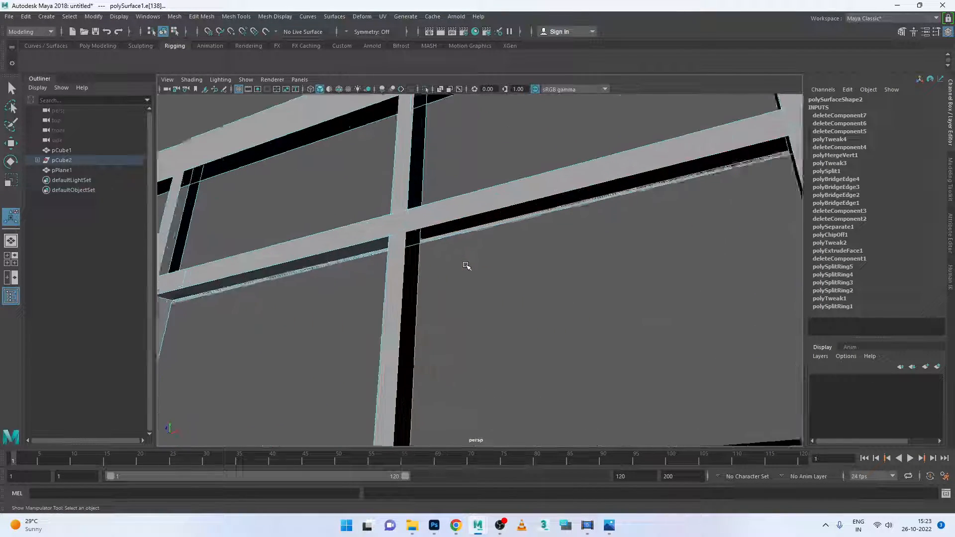
pyautogui.scroll(2, 339, 244)
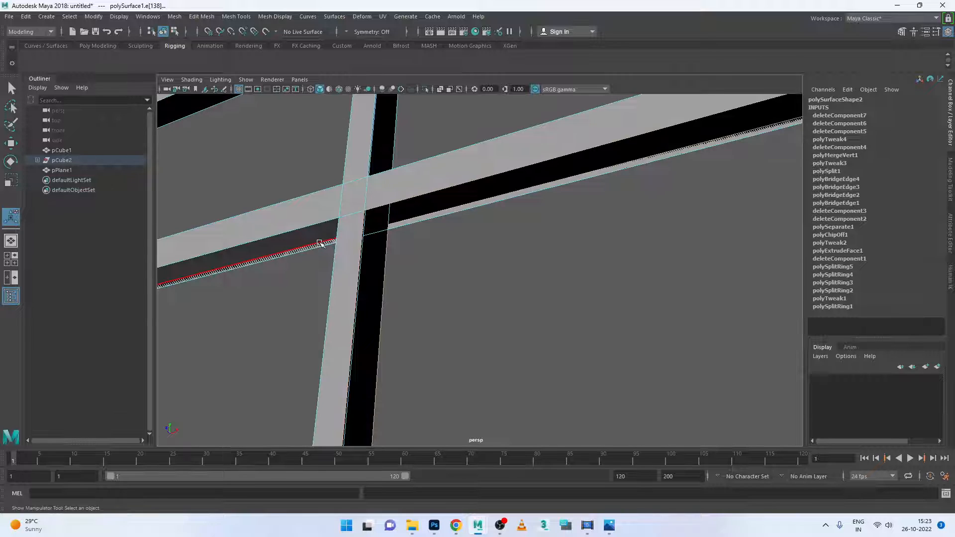
# Try to delete the thin strip's two long edges on the underside of the crossbar above the fifth lower opening
pyautogui.click(411, 223)
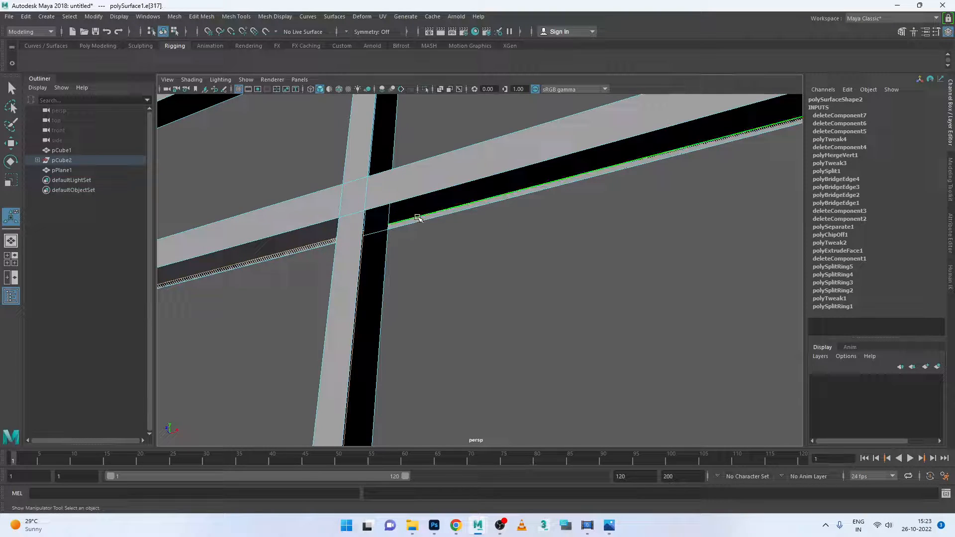
pyautogui.click(378, 193)
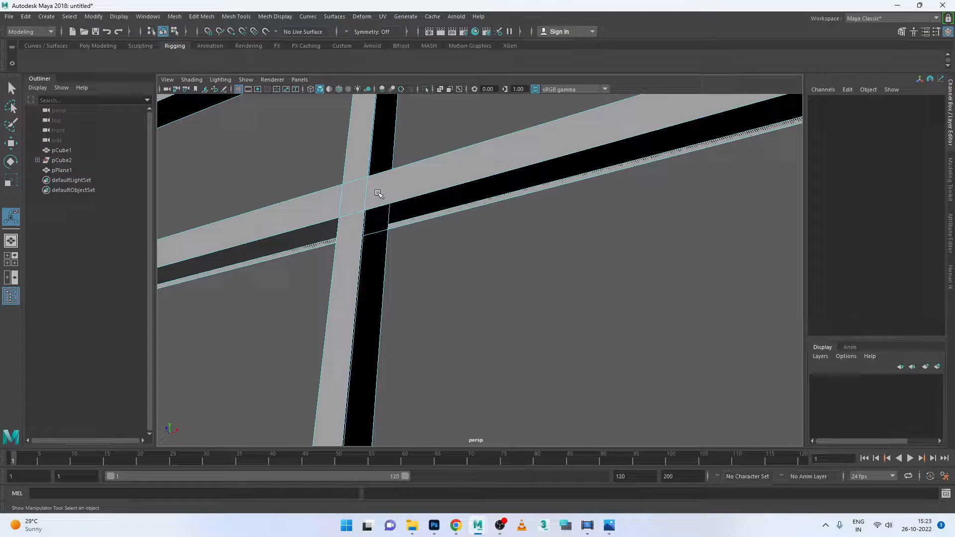
pyautogui.click(471, 203)
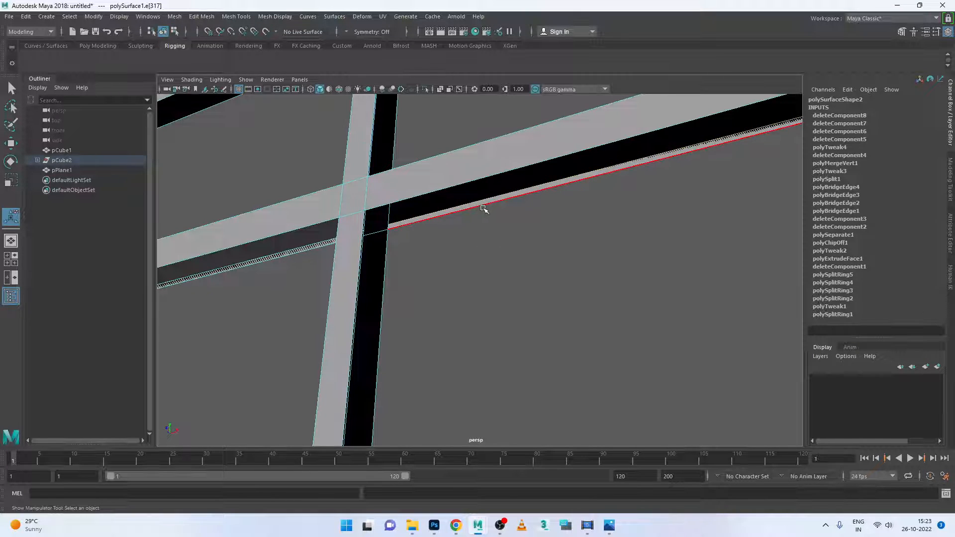
pyautogui.click(440, 147)
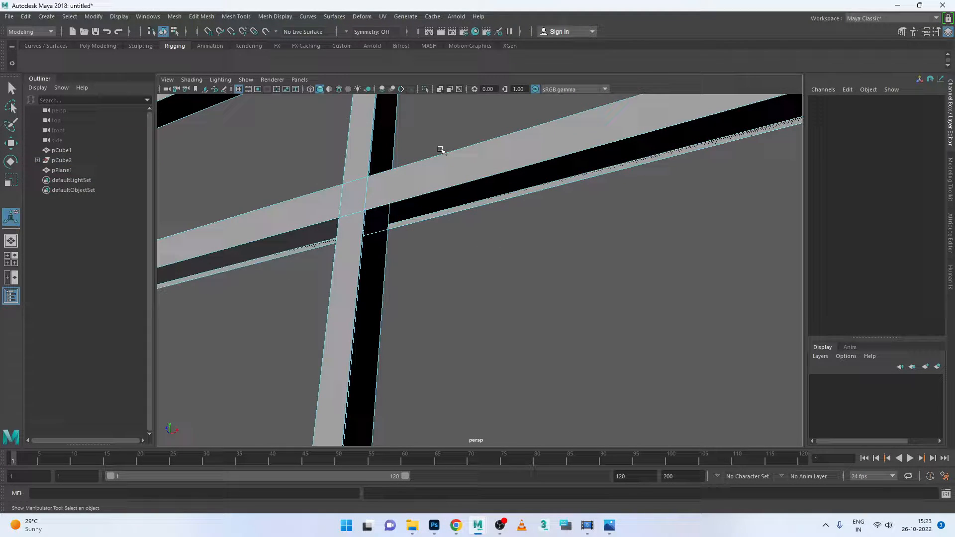
# In face mode, select the crossbar's underside face above the fifth lower opening and check its junction with the divider post
pyautogui.moveTo(485, 206); pyautogui.dragTo(486, 227, button='right')
pyautogui.click(480, 203)
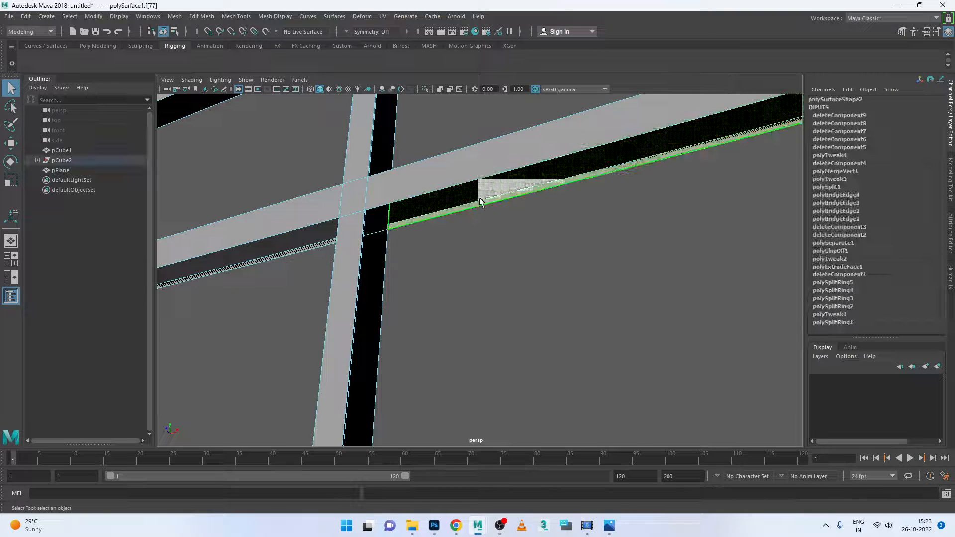
pyautogui.click(486, 222)
pyautogui.click(488, 199)
pyautogui.scroll(-1, 481, 229)
pyautogui.keyDown('alt'); pyautogui.moveTo(489, 247); pyautogui.dragTo(356, 270); pyautogui.keyUp('alt')
pyautogui.click(467, 219)
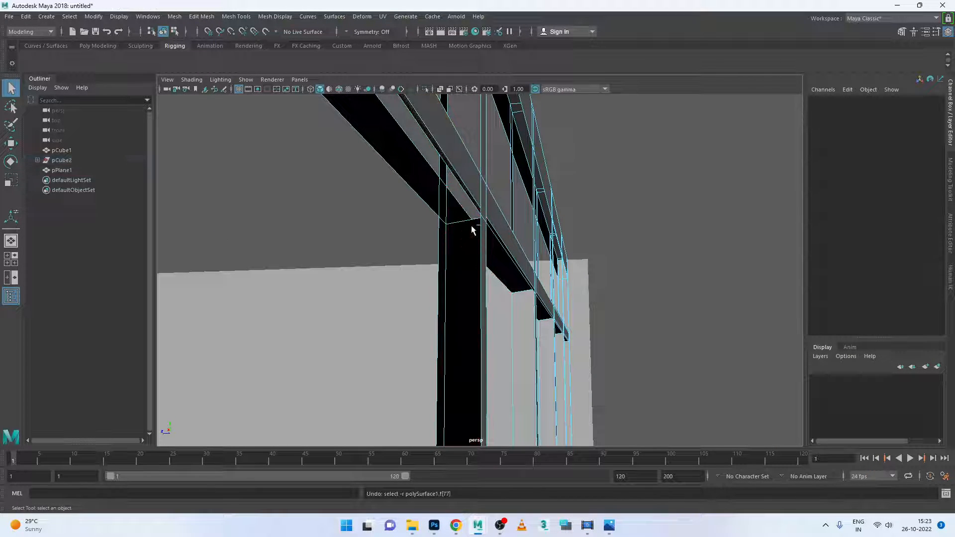
# Undo the recent window frame edits back to the end of the undo history, including the deletions, vertex merge and vertex move
pyautogui.hotkey('ctrl', 'z')
pyautogui.hotkey('ctrl', 'z')
pyautogui.hotkey('ctrl', 'z')
pyautogui.hotkey('ctrl', 'z')
pyautogui.hotkey('ctrl', 'z')
pyautogui.hotkey('ctrl', 'z')
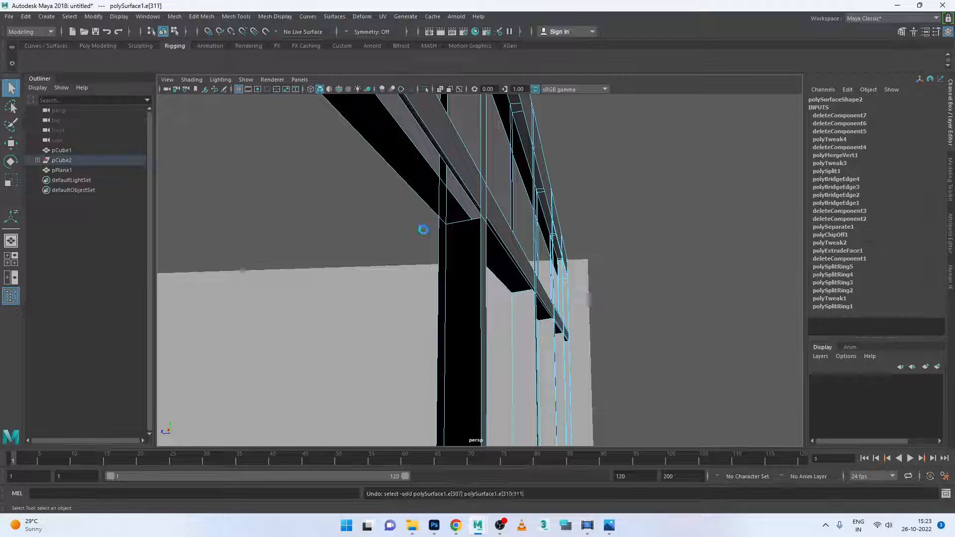
pyautogui.hotkey('ctrl', 'z')
pyautogui.hotkey('ctrl', 'z')
pyautogui.hotkey('ctrl', 'z')
pyautogui.hotkey('ctrl', 'z')
pyautogui.hotkey('ctrl', 'z')
pyautogui.hotkey('ctrl', 'z')
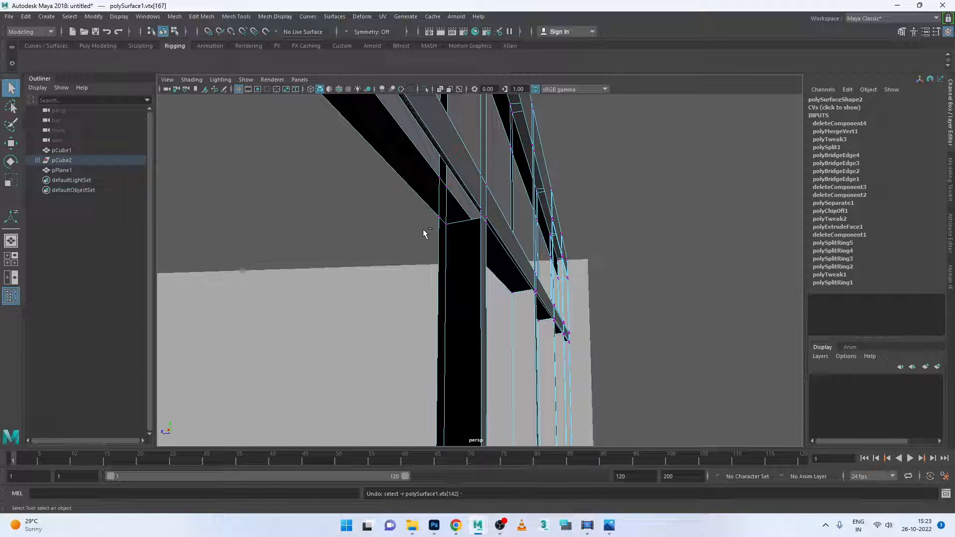
pyautogui.hotkey('ctrl', 'z')
pyautogui.hotkey('ctrl', 'z')
pyautogui.hotkey('ctrl', 'z')
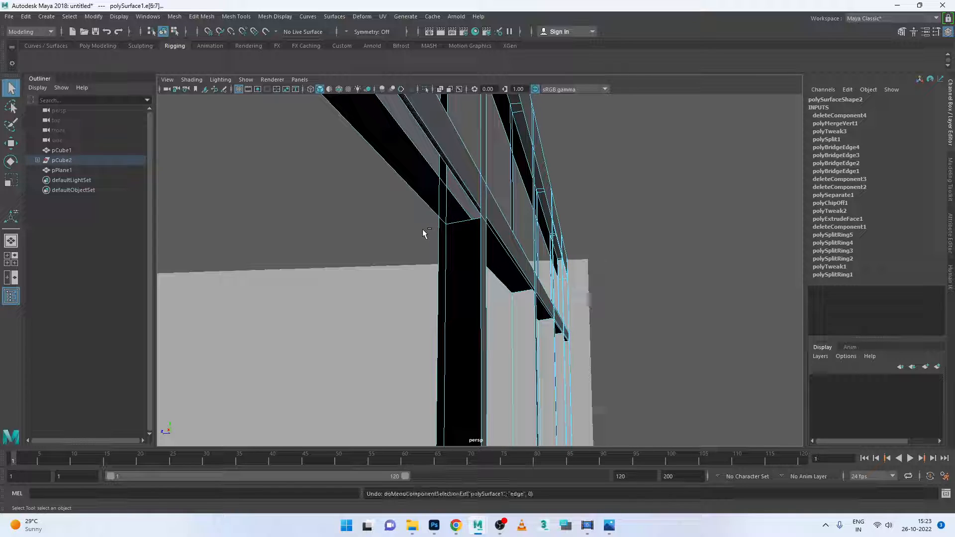
pyautogui.hotkey('ctrl', 'z')
pyautogui.hotkey('ctrl', 'z')
pyautogui.hotkey('ctrl', 'z')
pyautogui.hotkey('ctrl', 'z')
pyautogui.hotkey('ctrl', 'z')
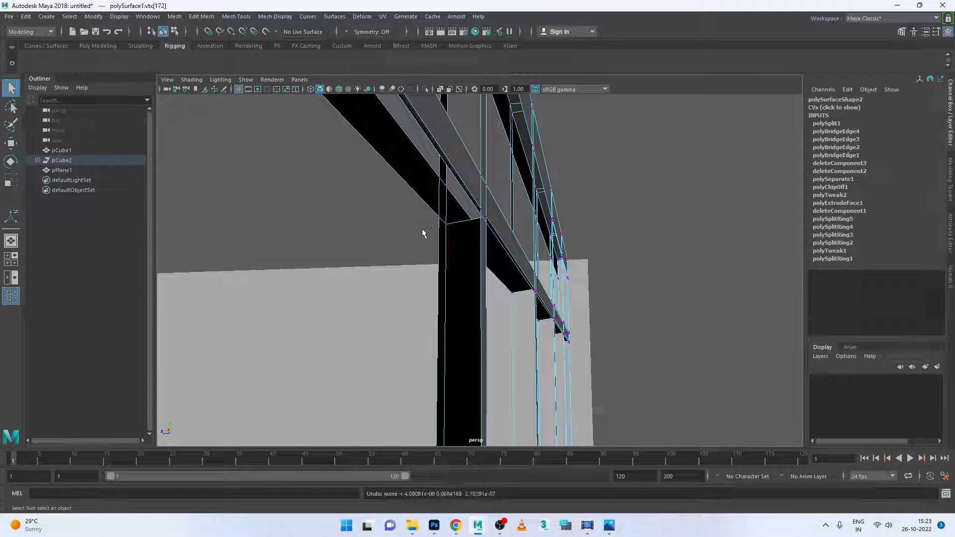
pyautogui.hotkey('ctrl', 'z')
pyautogui.hotkey('ctrl', 'z')
pyautogui.hotkey('ctrl', 'z')
pyautogui.hotkey('ctrl', 'z')
pyautogui.hotkey('ctrl', 'z')
pyautogui.hotkey('ctrl', 'z')
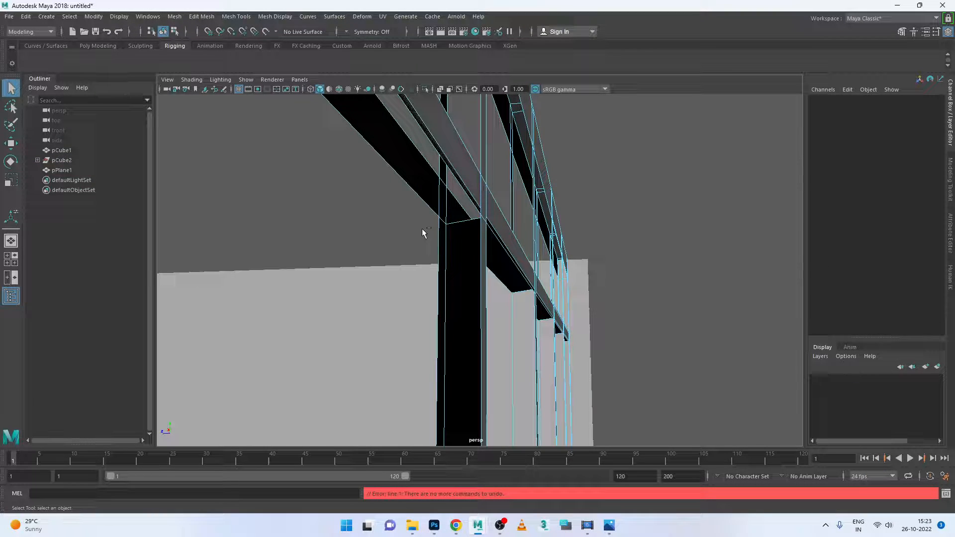
# In edge mode, delete the thin strip's stray long edge on the underside of the crossbar above the fourth lower opening
pyautogui.keyDown('alt'); pyautogui.moveTo(422, 228); pyautogui.dragTo(467, 249); pyautogui.keyUp('alt')
pyautogui.scroll(-4, 466, 249)
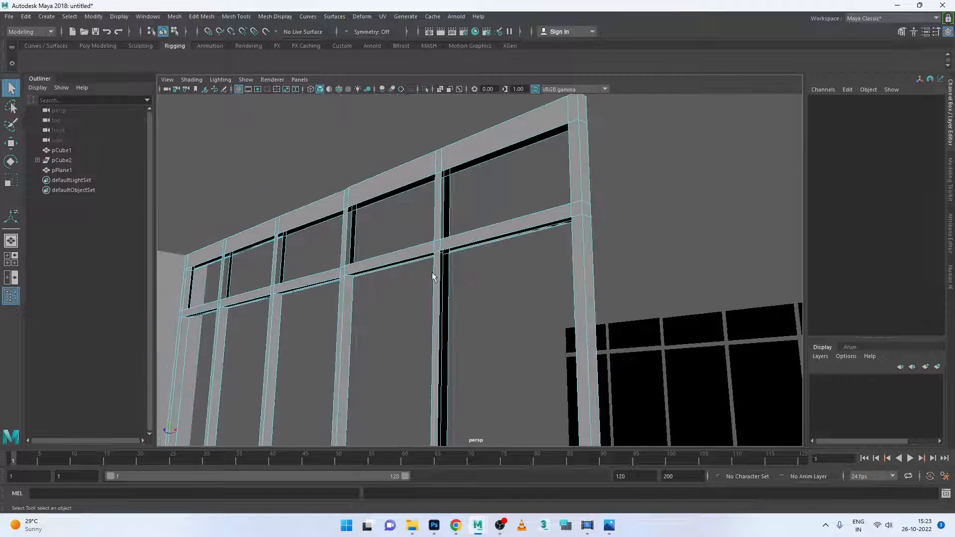
pyautogui.keyDown('alt'); pyautogui.moveTo(432, 277); pyautogui.dragTo(417, 246); pyautogui.keyUp('alt')
pyautogui.scroll(3, 433, 295)
pyautogui.scroll(-4, 430, 294)
pyautogui.scroll(5, 401, 297)
pyautogui.keyDown('alt'); pyautogui.moveTo(405, 299); pyautogui.dragTo(390, 289); pyautogui.keyUp('alt')
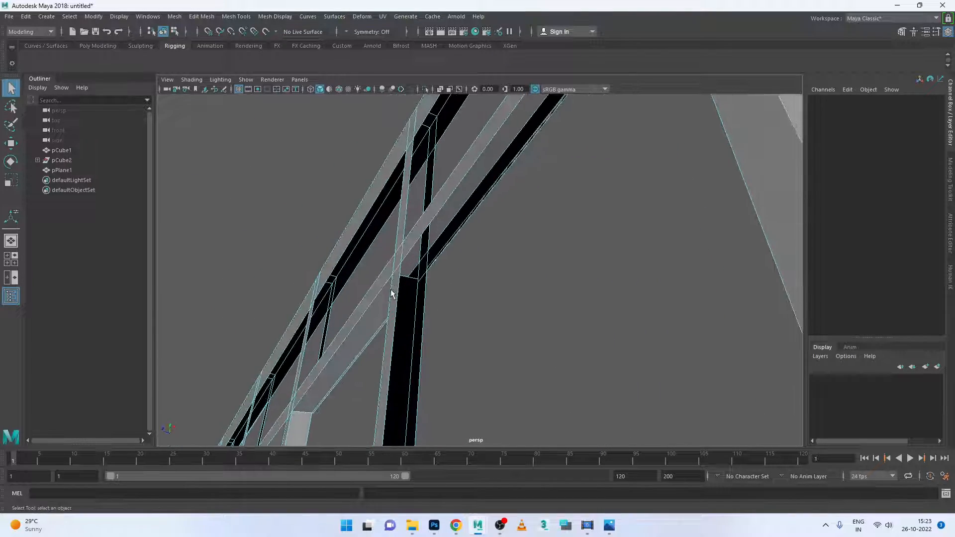
pyautogui.scroll(4, 391, 294)
pyautogui.keyDown('alt'); pyautogui.moveTo(393, 296); pyautogui.dragTo(470, 220, button='middle'); pyautogui.keyUp('alt')
pyautogui.keyDown('alt'); pyautogui.moveTo(470, 220); pyautogui.dragTo(438, 254); pyautogui.keyUp('alt')
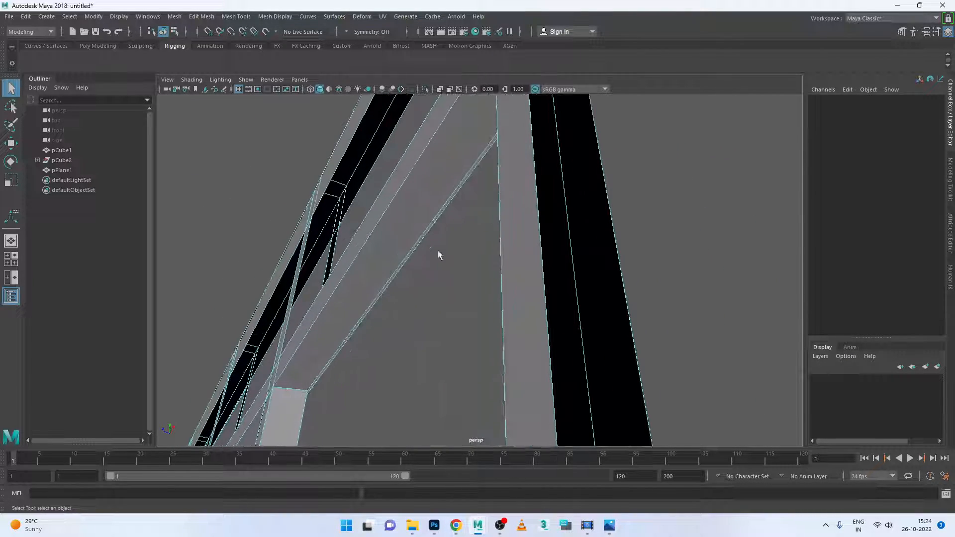
pyautogui.rightClick(427, 229)
pyautogui.click(424, 201)
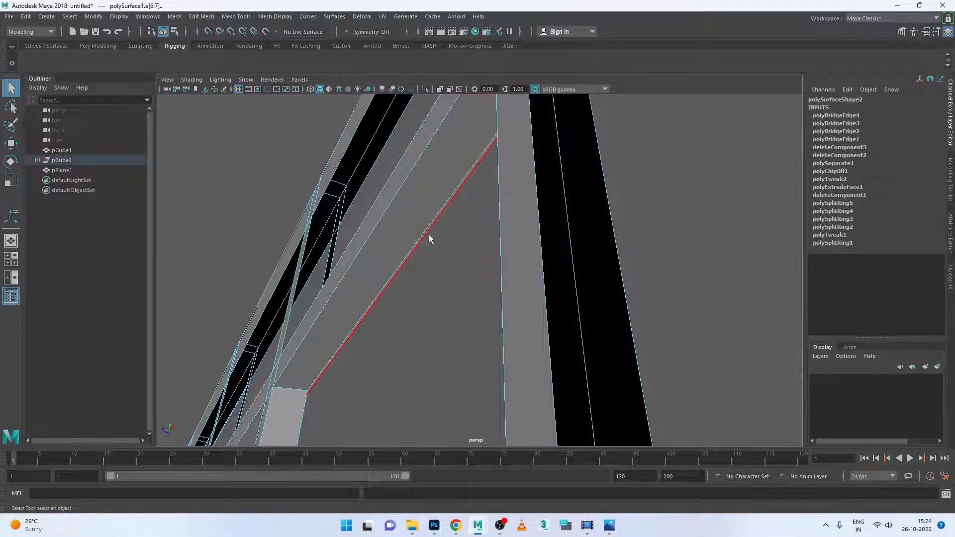
pyautogui.click(435, 237)
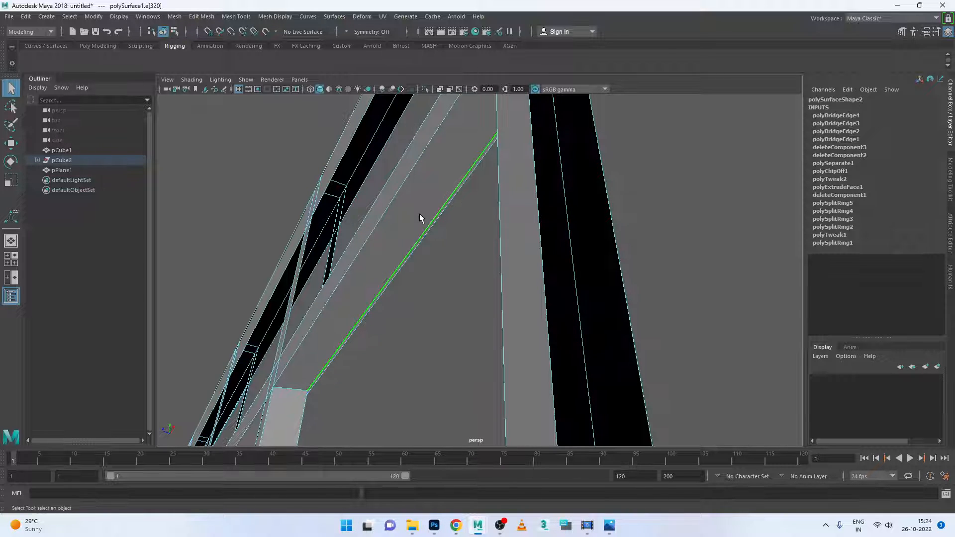
pyautogui.press('Delete')
pyautogui.scroll(-2, 422, 201)
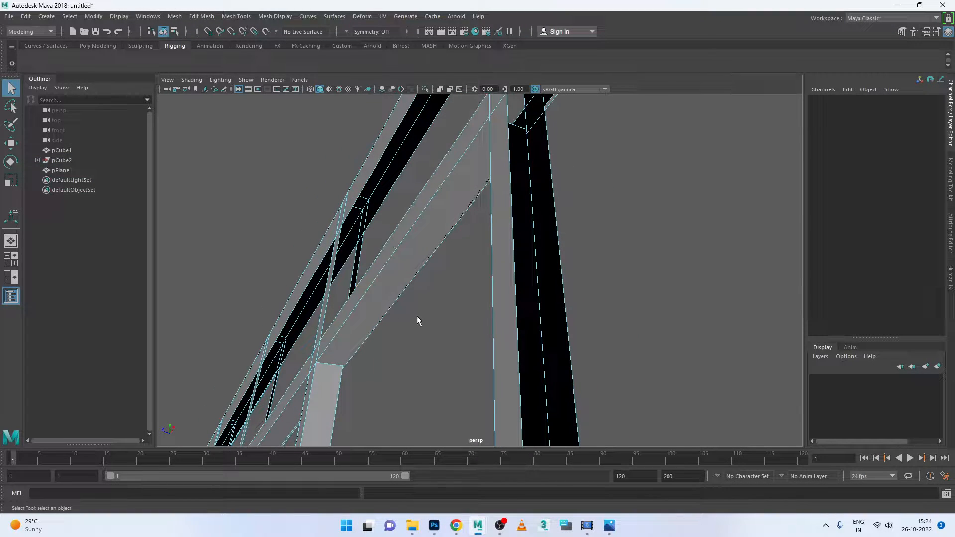
# Delete the stray long edges that form thin strips along the top rail above two of the upper openings
pyautogui.keyDown('alt'); pyautogui.moveTo(353, 294); pyautogui.dragTo(621, 271); pyautogui.keyUp('alt')
pyautogui.keyDown('alt'); pyautogui.moveTo(620, 272); pyautogui.dragTo(450, 271, button='middle'); pyautogui.keyUp('alt')
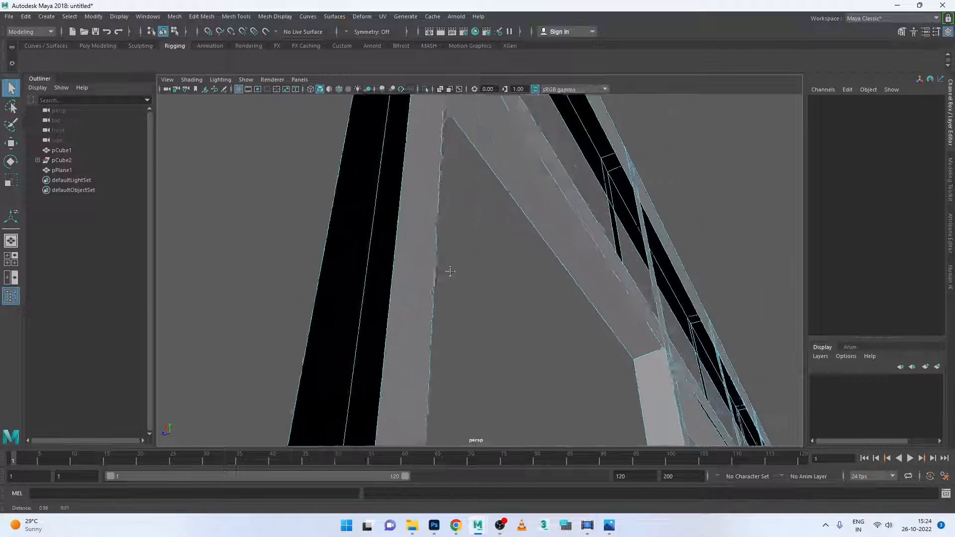
pyautogui.keyDown('alt'); pyautogui.moveTo(450, 271); pyautogui.dragTo(607, 359); pyautogui.keyUp('alt')
pyautogui.scroll(4, 612, 359)
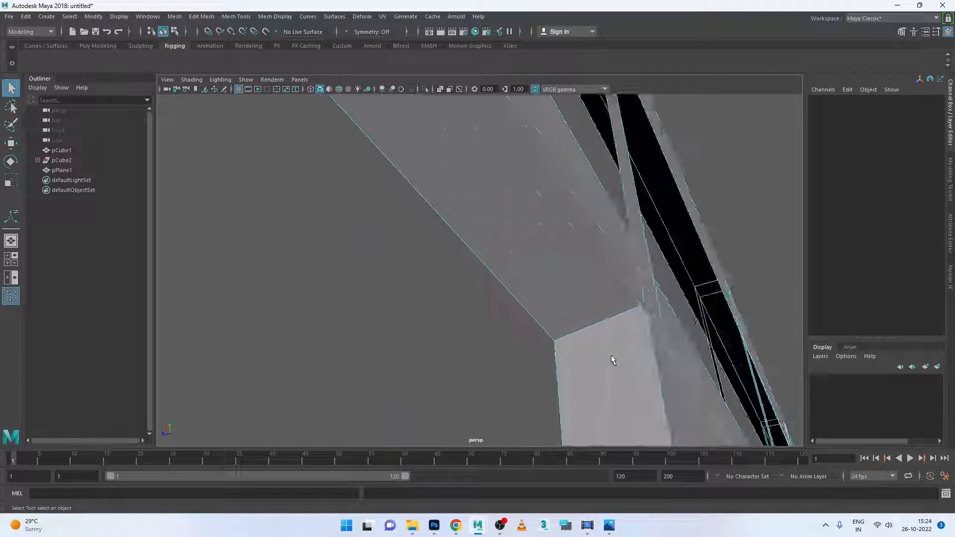
pyautogui.scroll(3, 613, 360)
pyautogui.keyDown('alt'); pyautogui.moveTo(637, 358); pyautogui.dragTo(509, 332, button='middle'); pyautogui.keyUp('alt')
pyautogui.scroll(-2, 509, 331)
pyautogui.keyDown('alt'); pyautogui.moveTo(569, 363); pyautogui.dragTo(399, 315, button='middle'); pyautogui.keyUp('alt')
pyautogui.scroll(-2, 566, 349)
pyautogui.scroll(2, 526, 326)
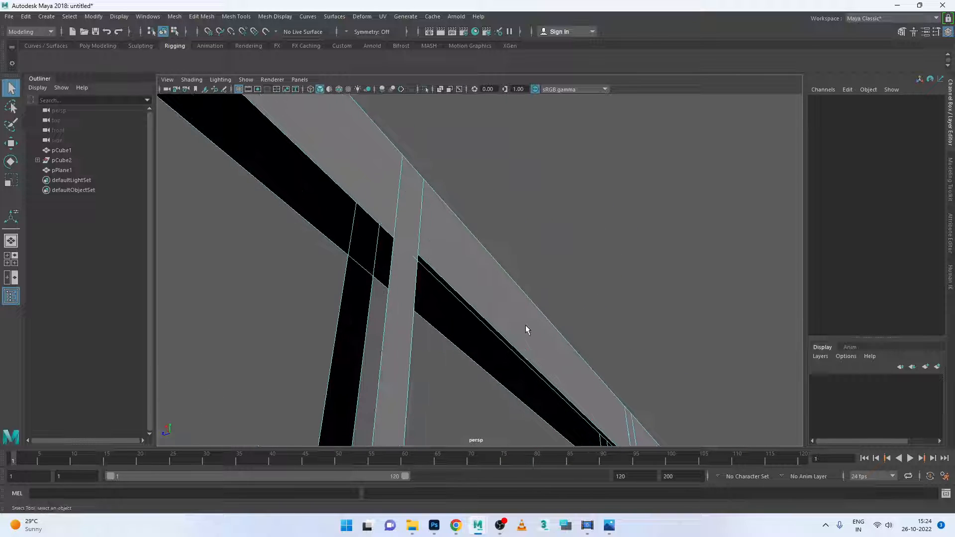
pyautogui.click(498, 336)
pyautogui.press('Delete')
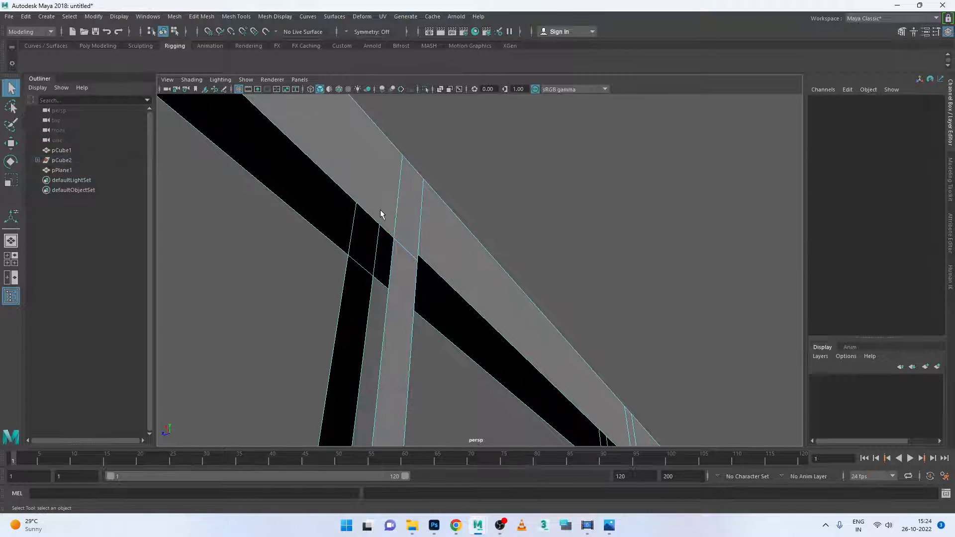
pyautogui.scroll(-4, 367, 218)
pyautogui.click(573, 388)
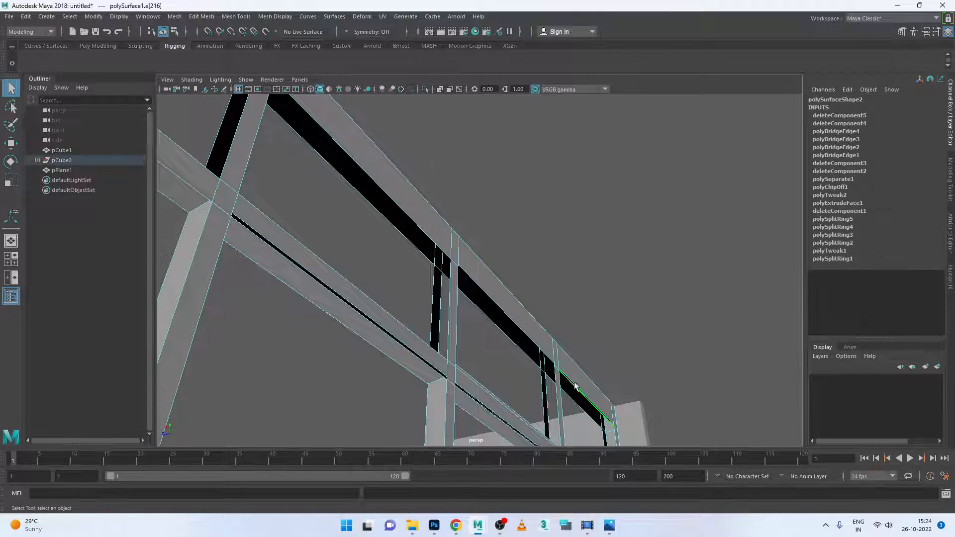
pyautogui.click(505, 172)
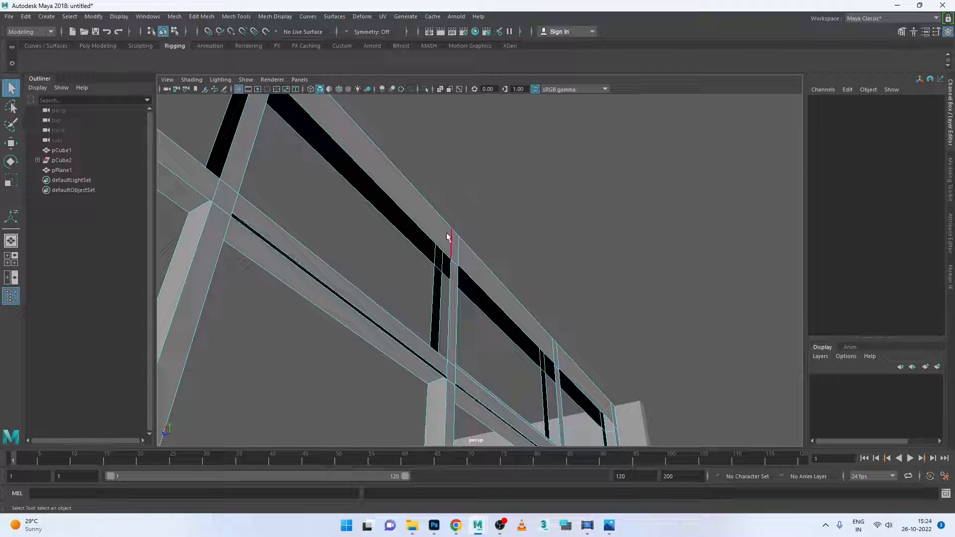
# Bridge the front and back border edges of the fourth upper opening to close its inner sides
pyautogui.scroll(-2, 435, 207)
pyautogui.scroll(-2, 435, 208)
pyautogui.keyDown('alt'); pyautogui.moveTo(374, 224); pyautogui.dragTo(505, 255); pyautogui.keyUp('alt')
pyautogui.scroll(2, 386, 213)
pyautogui.rightClick(546, 190)
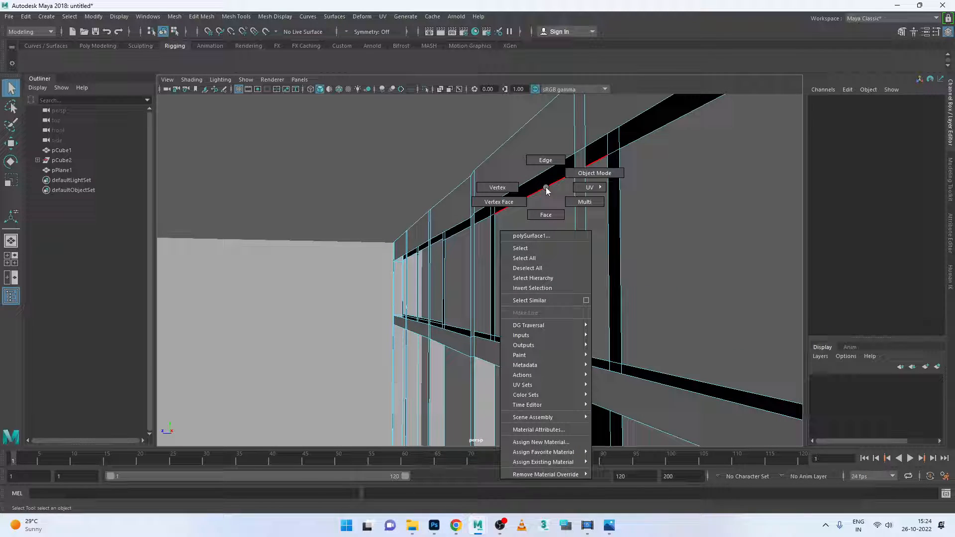
pyautogui.click(546, 160)
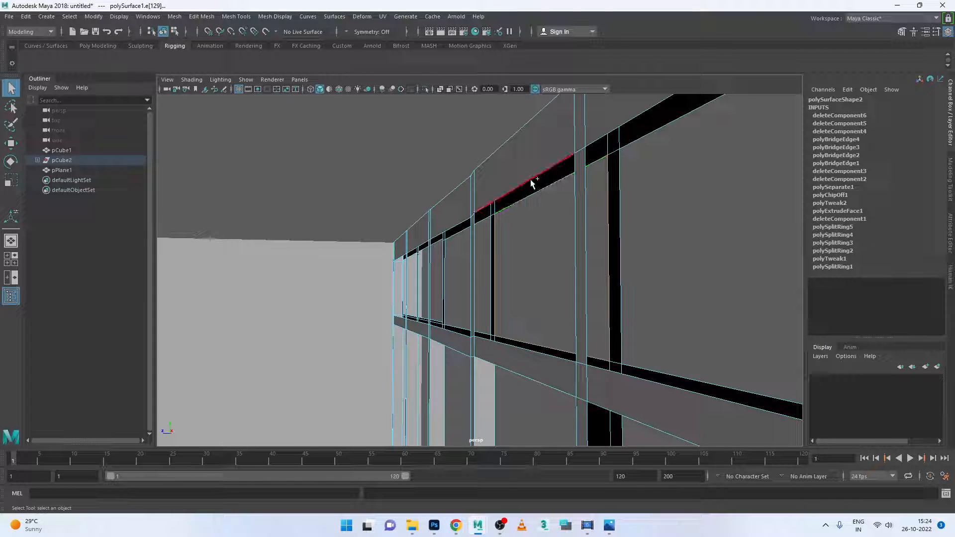
pyautogui.click(203, 17)
pyautogui.click(225, 61)
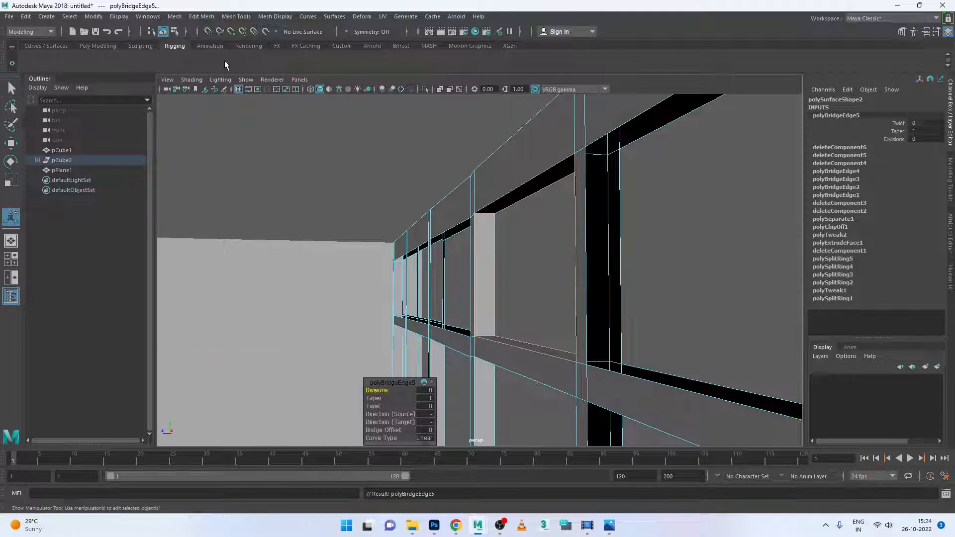
# Bridge the border edges of the third upper opening by repeating the last Bridge operation
pyautogui.moveTo(385, 284)
pyautogui.keyDown('alt'); pyautogui.mouseDown()
pyautogui.moveTo(381, 264)
pyautogui.moveTo(388, 274)
pyautogui.mouseUp(); pyautogui.keyUp('alt')
pyautogui.keyDown('alt'); pyautogui.moveTo(388, 273); pyautogui.dragTo(311, 292, button='middle'); pyautogui.keyUp('alt')
pyautogui.scroll(-3, 313, 290)
pyautogui.keyDown('alt'); pyautogui.moveTo(313, 288); pyautogui.dragTo(440, 329); pyautogui.keyUp('alt')
pyautogui.keyDown('alt'); pyautogui.moveTo(439, 328); pyautogui.dragTo(389, 306, button='middle'); pyautogui.keyUp('alt')
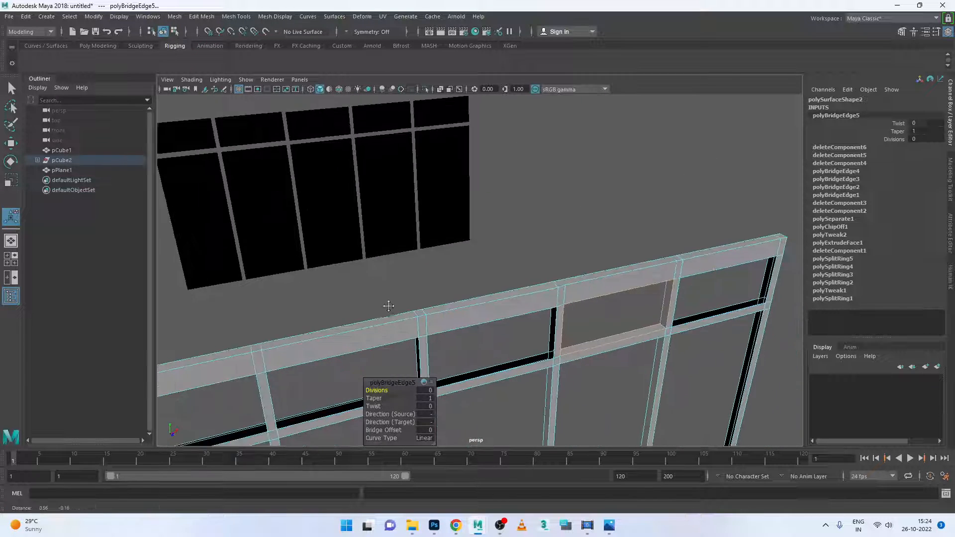
pyautogui.keyDown('alt'); pyautogui.moveTo(389, 305); pyautogui.dragTo(382, 337); pyautogui.keyUp('alt')
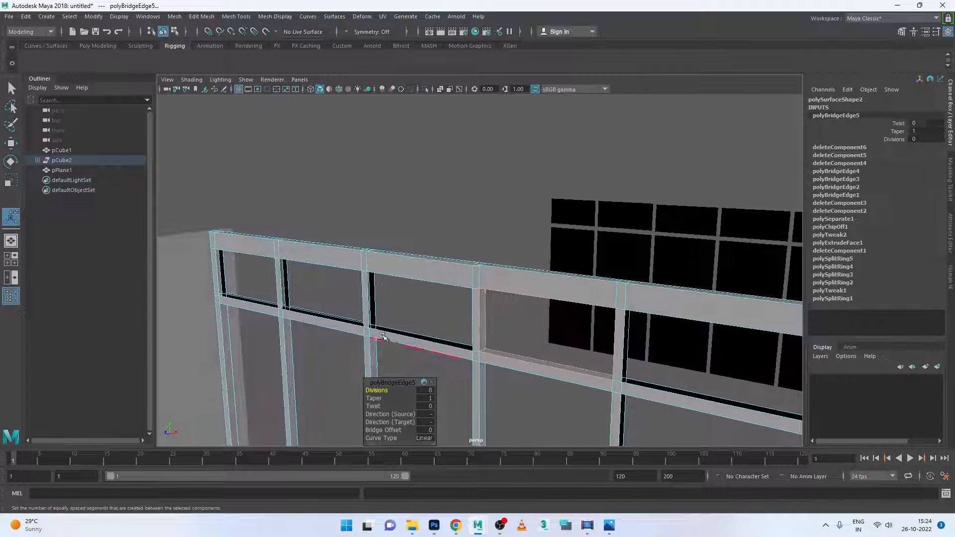
pyautogui.click(386, 333)
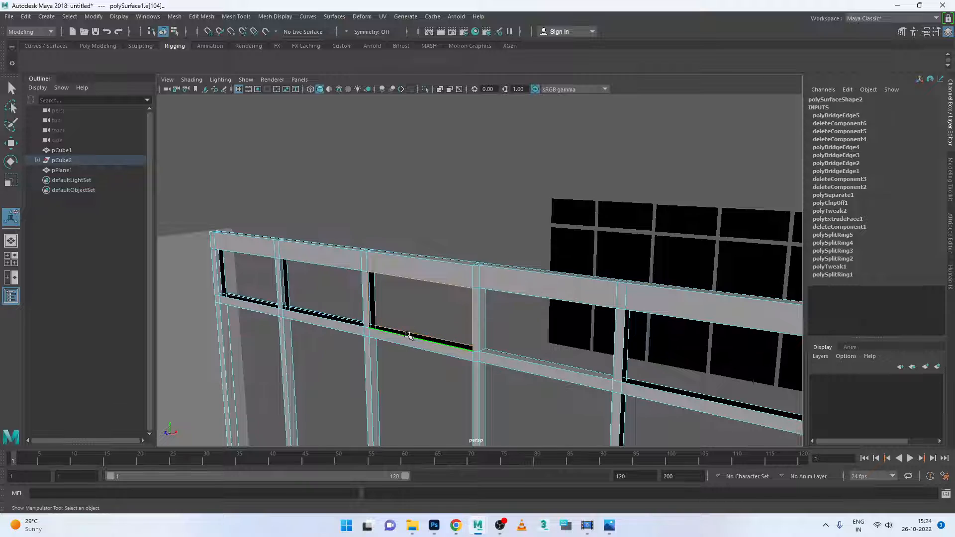
pyautogui.press('g')
# Close the inner sides of the second and first upper openings by bridging their border edges
pyautogui.keyDown('alt'); pyautogui.moveTo(382, 334); pyautogui.dragTo(379, 290); pyautogui.keyUp('alt')
pyautogui.click(324, 306)
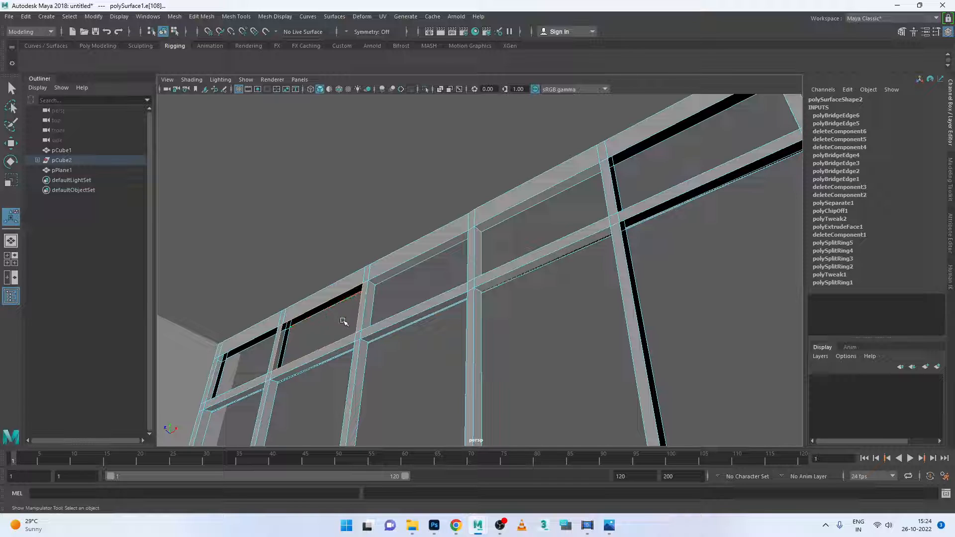
pyautogui.press('g')
pyautogui.click(267, 333)
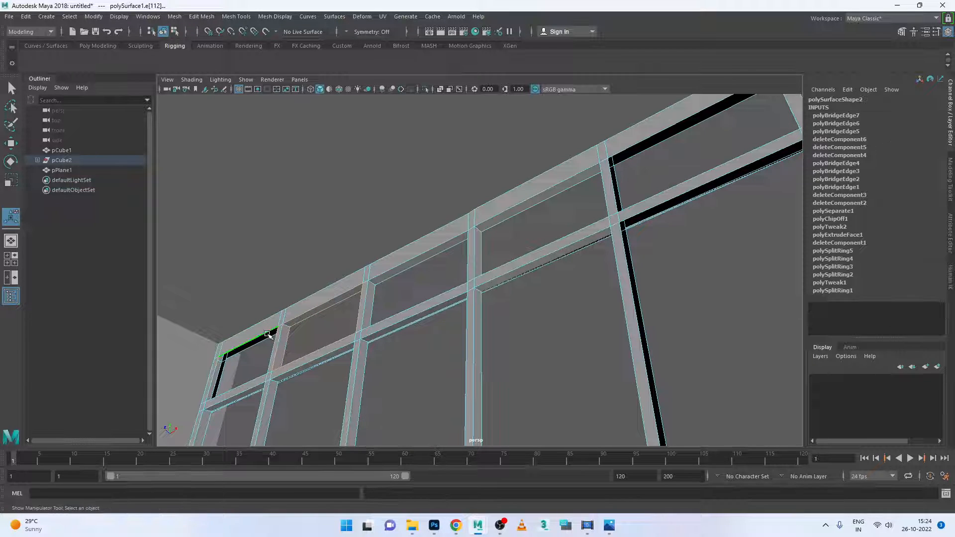
pyautogui.press('g')
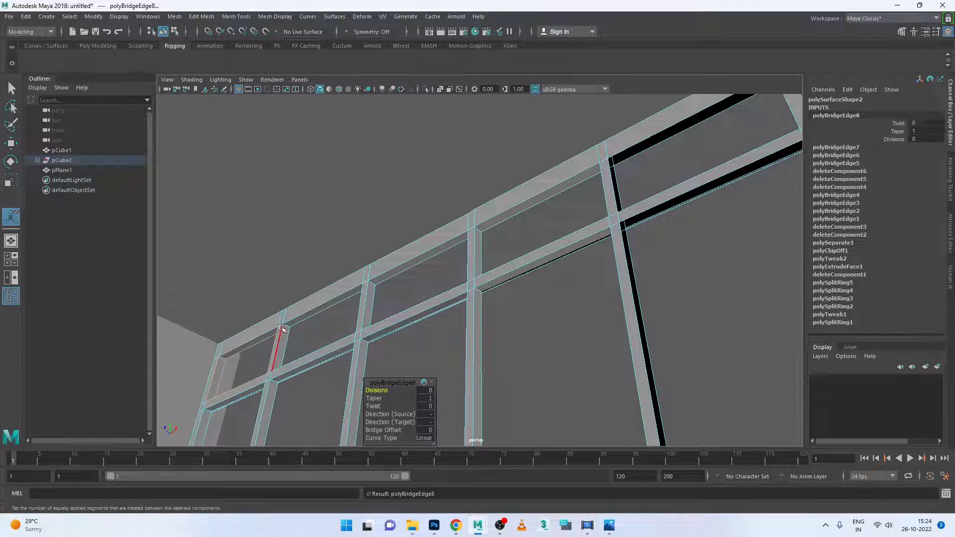
# Bridge the border edges of the fifth upper opening, at the frame's end away from the wall
pyautogui.scroll(-3, 486, 356)
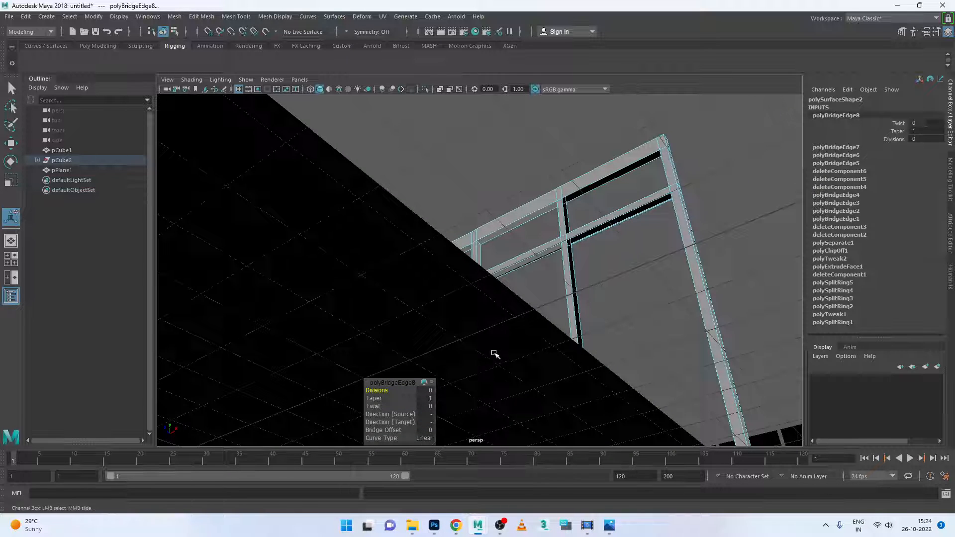
pyautogui.keyDown('alt'); pyautogui.moveTo(494, 353); pyautogui.dragTo(467, 367); pyautogui.keyUp('alt')
pyautogui.keyDown('alt'); pyautogui.moveTo(466, 367); pyautogui.dragTo(438, 342, button='middle'); pyautogui.keyUp('alt')
pyautogui.keyDown('alt'); pyautogui.moveTo(438, 342); pyautogui.dragTo(442, 349); pyautogui.keyUp('alt')
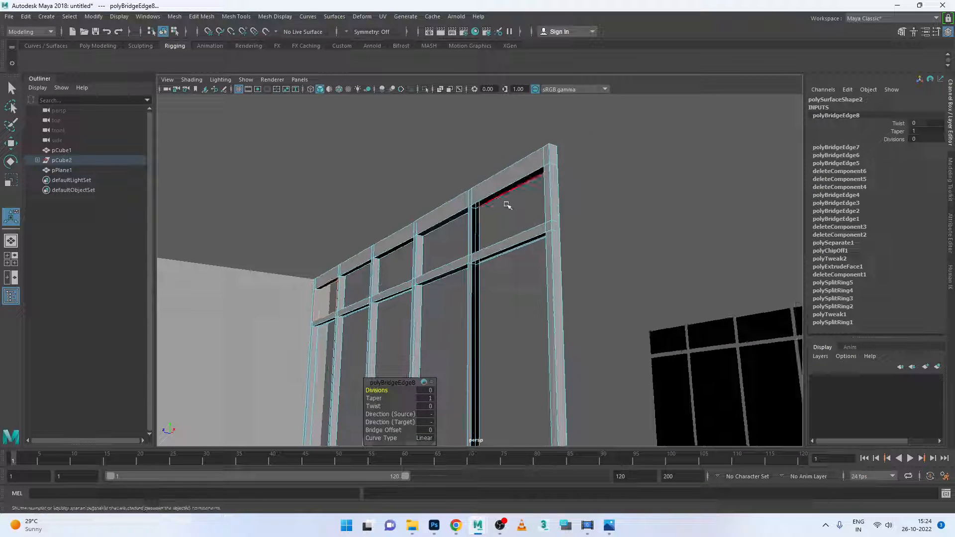
pyautogui.click(450, 218)
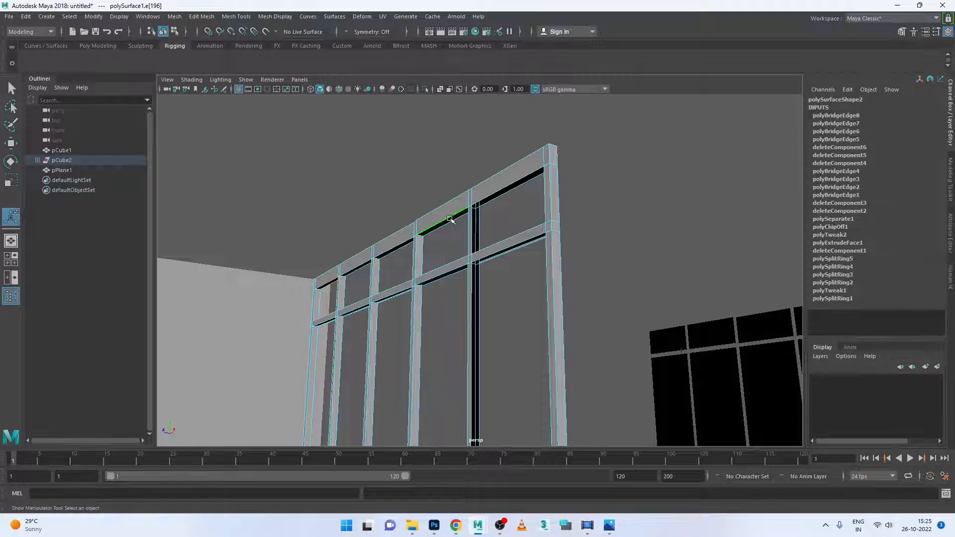
pyautogui.keyDown('alt'); pyautogui.moveTo(451, 221); pyautogui.dragTo(493, 222); pyautogui.keyUp('alt')
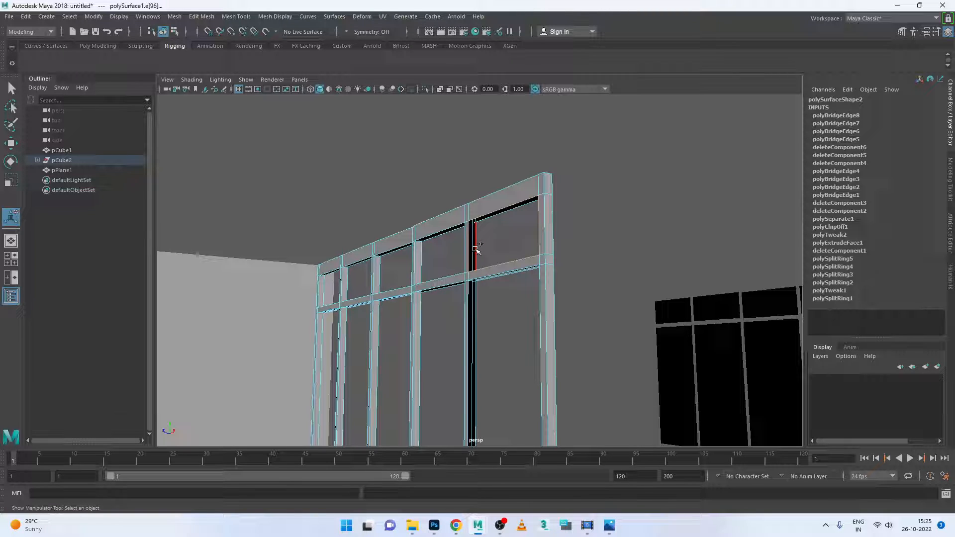
pyautogui.keyDown('alt'); pyautogui.moveTo(482, 260); pyautogui.dragTo(472, 265); pyautogui.keyUp('alt')
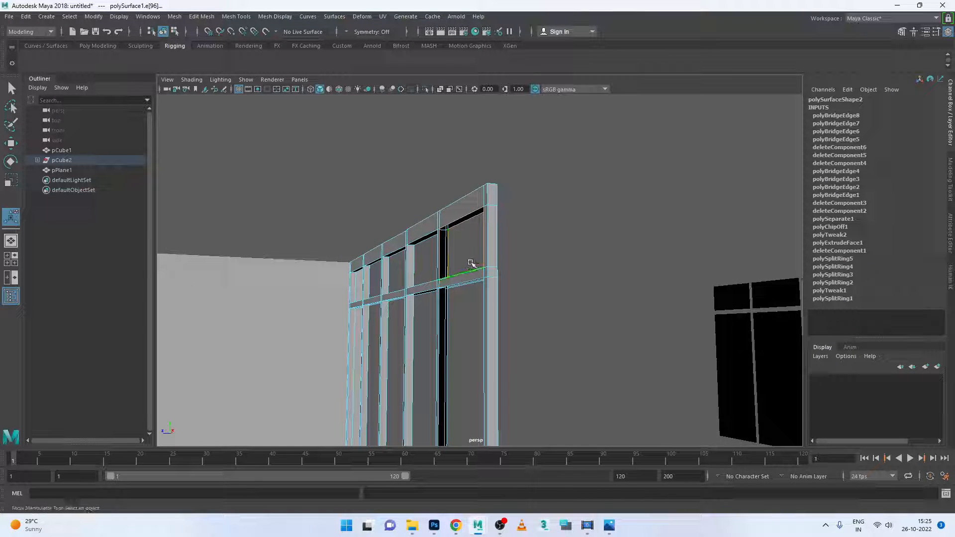
pyautogui.moveTo(463, 305)
pyautogui.keyDown('alt'); pyautogui.mouseDown()
pyautogui.moveTo(464, 279)
pyautogui.moveTo(509, 316)
pyautogui.moveTo(571, 334)
pyautogui.moveTo(463, 300)
pyautogui.mouseUp(); pyautogui.keyUp('alt')
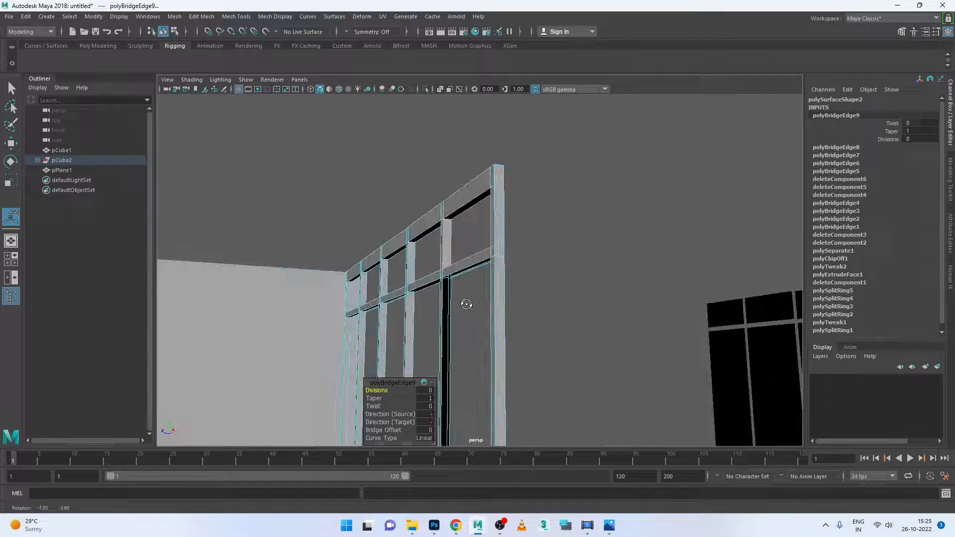
# Delete the thin strip's stray long edge on the underside of the crossbar above the fifth lower opening
pyautogui.keyDown('alt'); pyautogui.moveTo(463, 300); pyautogui.dragTo(460, 278, button='middle'); pyautogui.keyUp('alt')
pyautogui.scroll(5, 460, 277)
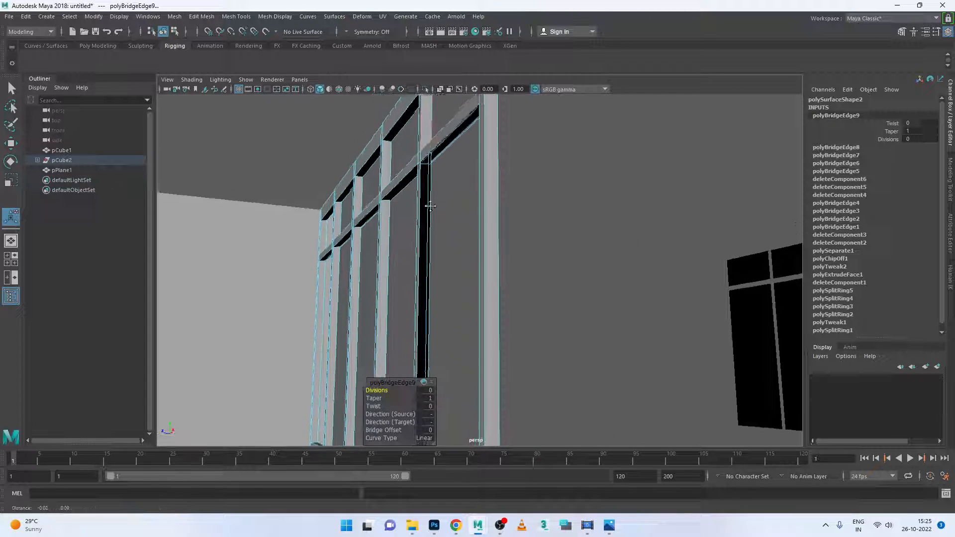
pyautogui.click(431, 229)
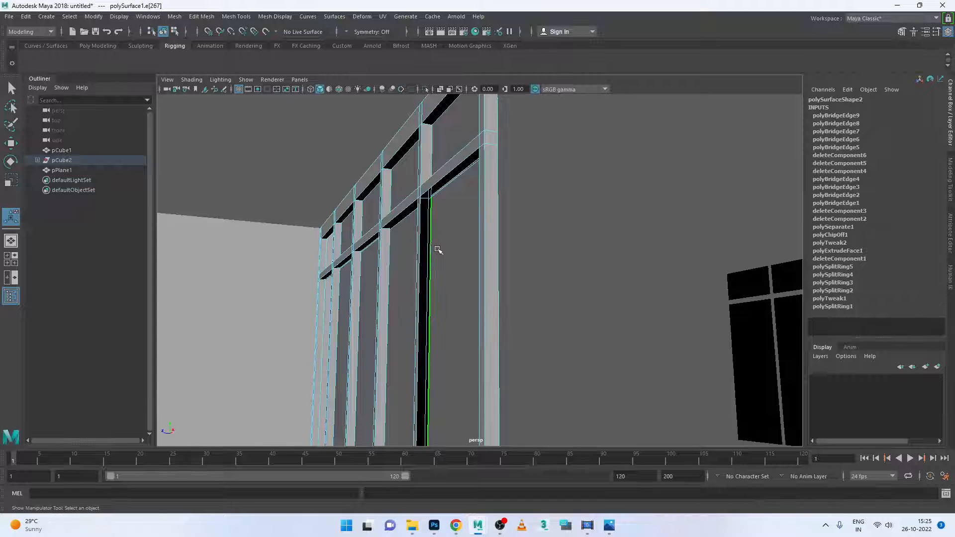
pyautogui.scroll(-3, 477, 253)
pyautogui.keyDown('alt'); pyautogui.moveTo(477, 253); pyautogui.dragTo(399, 290); pyautogui.keyUp('alt')
pyautogui.scroll(4, 393, 242)
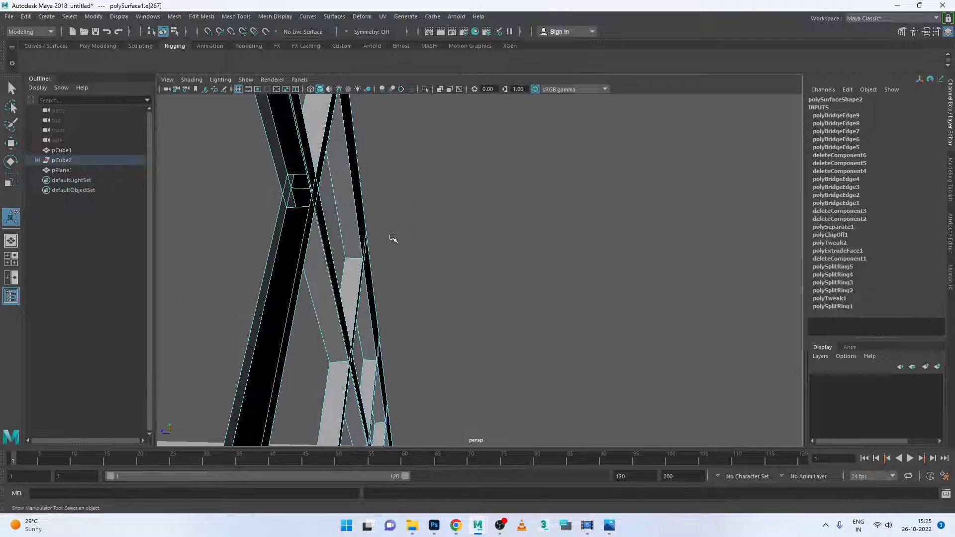
pyautogui.keyDown('alt'); pyautogui.moveTo(393, 238); pyautogui.dragTo(442, 332, button='middle'); pyautogui.keyUp('alt')
pyautogui.scroll(3, 373, 249)
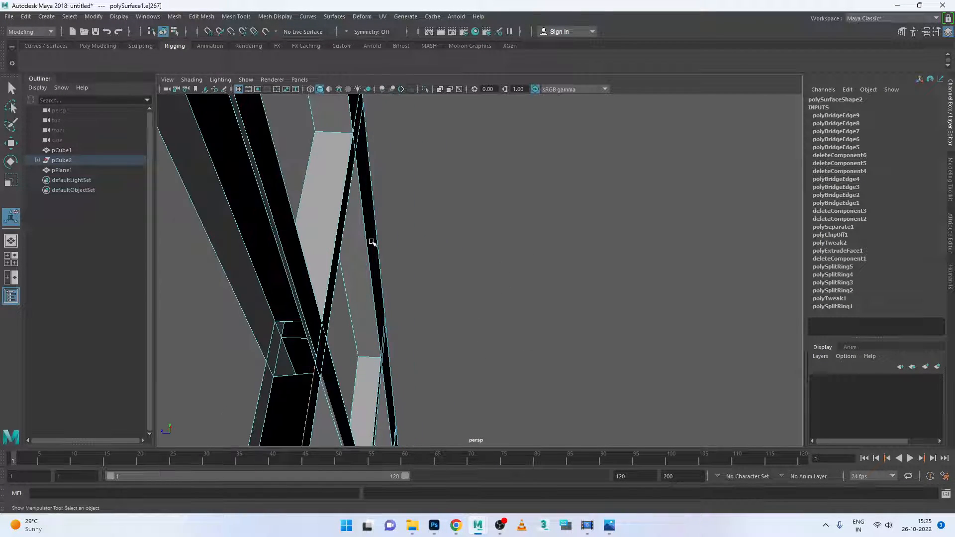
pyautogui.keyDown('alt'); pyautogui.moveTo(330, 280); pyautogui.dragTo(347, 281, button='middle'); pyautogui.keyUp('alt')
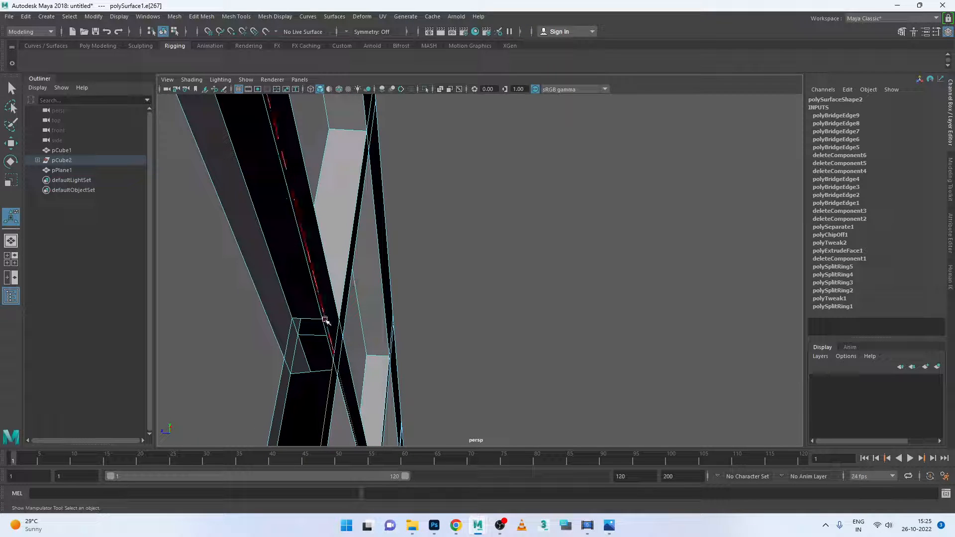
pyautogui.moveTo(324, 320); pyautogui.dragTo(327, 219, button='right')
pyautogui.doubleClick(306, 256)
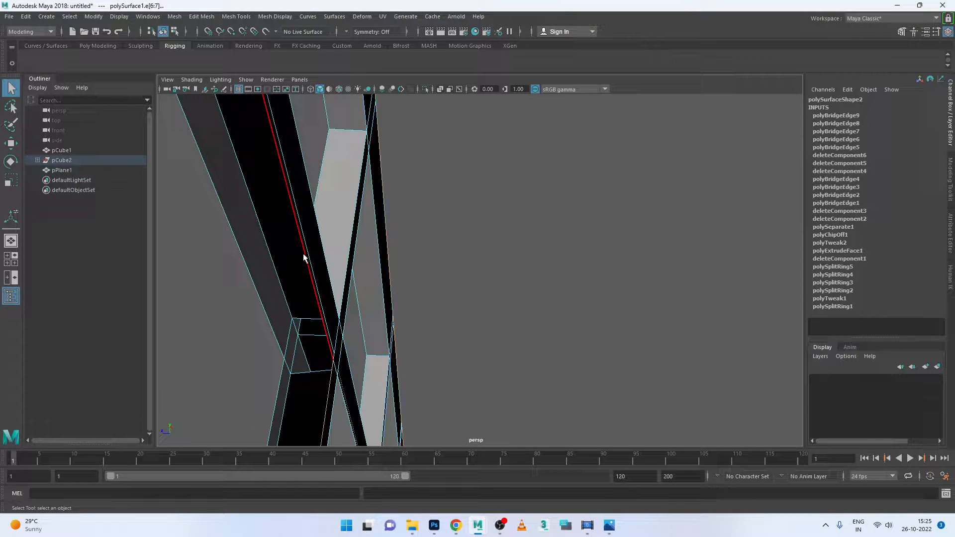
pyautogui.click(306, 240)
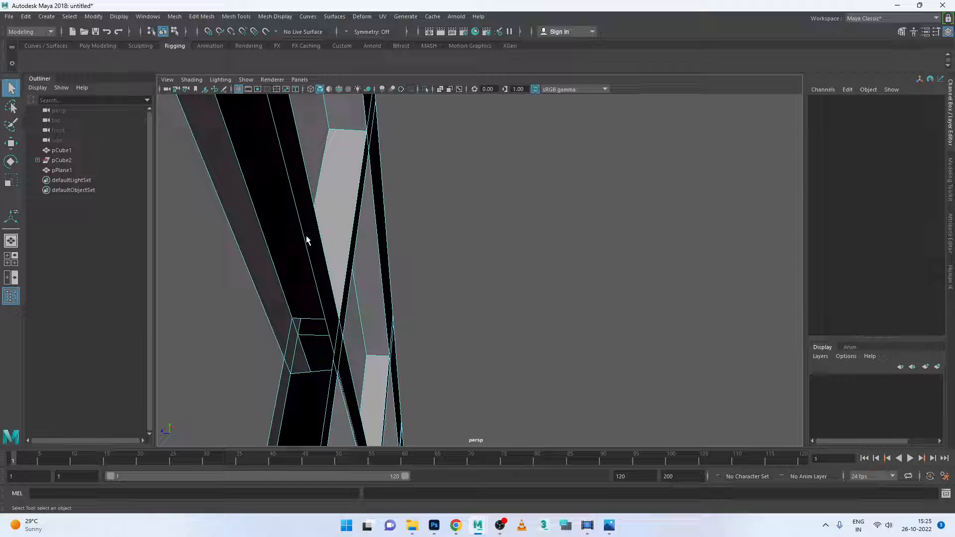
pyautogui.keyDown('alt'); pyautogui.moveTo(317, 313); pyautogui.dragTo(279, 373); pyautogui.keyUp('alt')
pyautogui.scroll(2, 283, 365)
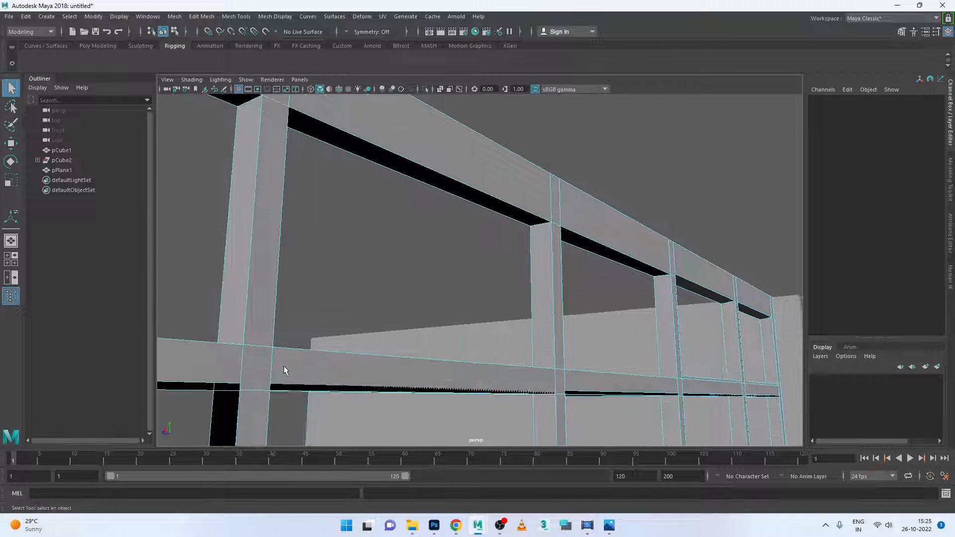
# Merge the two pairs of vertices at the back corners where the middle rail meets the post beside the last bay, using a distance threshold of 1
pyautogui.keyDown('alt'); pyautogui.moveTo(283, 366); pyautogui.dragTo(383, 305, button='middle'); pyautogui.keyUp('alt')
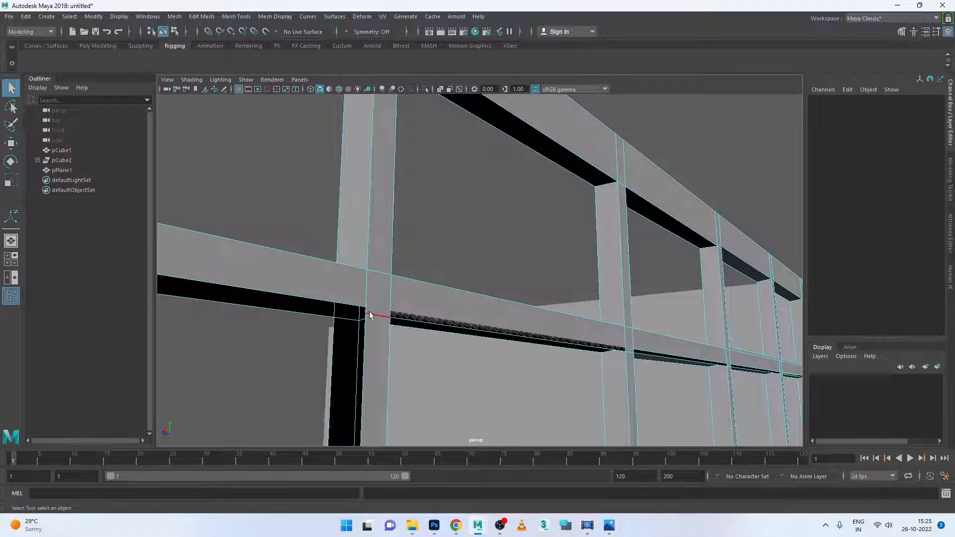
pyautogui.moveTo(370, 315); pyautogui.dragTo(323, 249, button='right')
pyautogui.moveTo(369, 322); pyautogui.dragTo(386, 346)
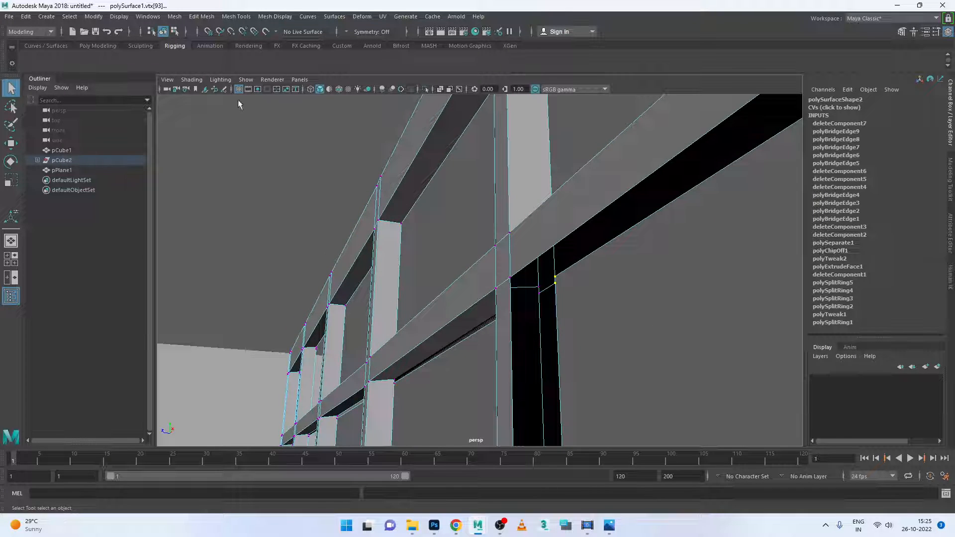
pyautogui.click(199, 16)
pyautogui.click(222, 125)
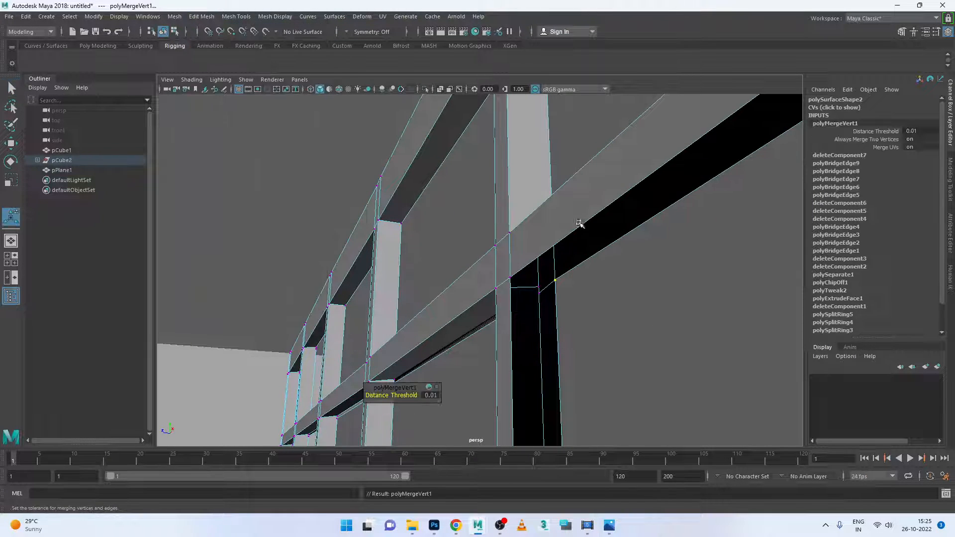
pyautogui.click(535, 298)
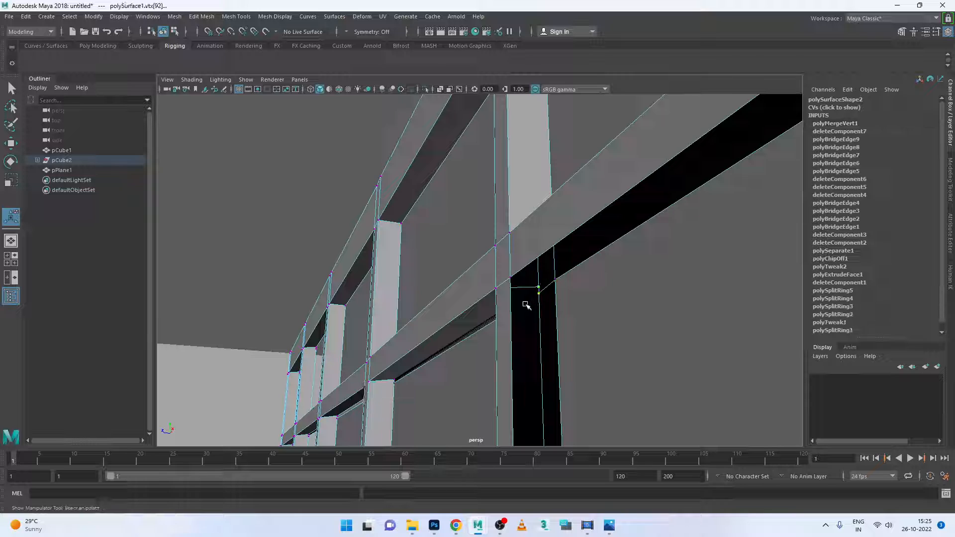
pyautogui.press('g')
pyautogui.scroll(-2, 411, 357)
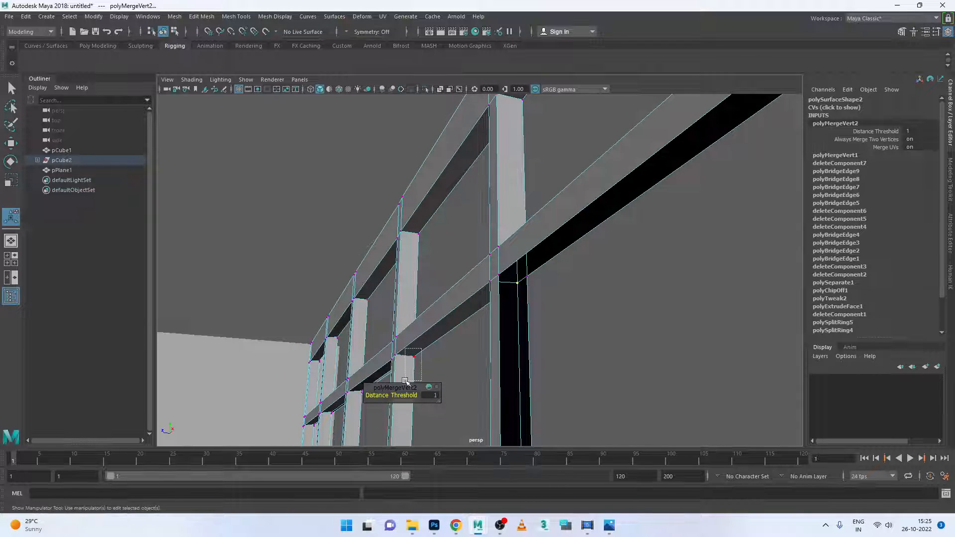
pyautogui.moveTo(406, 382); pyautogui.dragTo(406, 382)
# Try to bridge the open back border edges around the lower opening of the last bay
pyautogui.moveTo(537, 235); pyautogui.dragTo(587, 215, button='right')
pyautogui.doubleClick(549, 242)
pyautogui.click(550, 242)
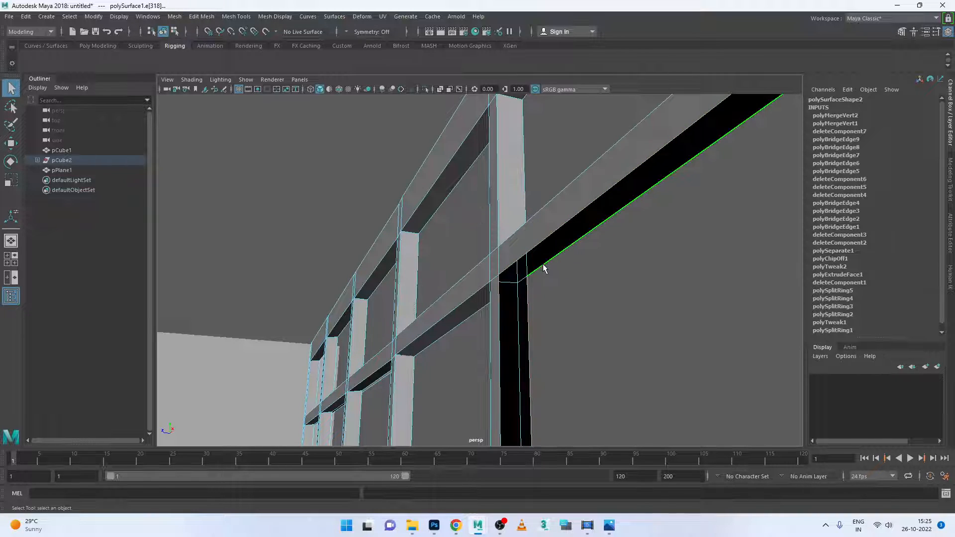
pyautogui.keyDown('alt'); pyautogui.moveTo(529, 278); pyautogui.dragTo(583, 345); pyautogui.keyUp('alt')
pyautogui.scroll(-4, 565, 299)
pyautogui.scroll(-6, 547, 351)
pyautogui.keyDown('alt'); pyautogui.moveTo(521, 351); pyautogui.dragTo(526, 395); pyautogui.keyUp('alt')
pyautogui.scroll(8, 525, 393)
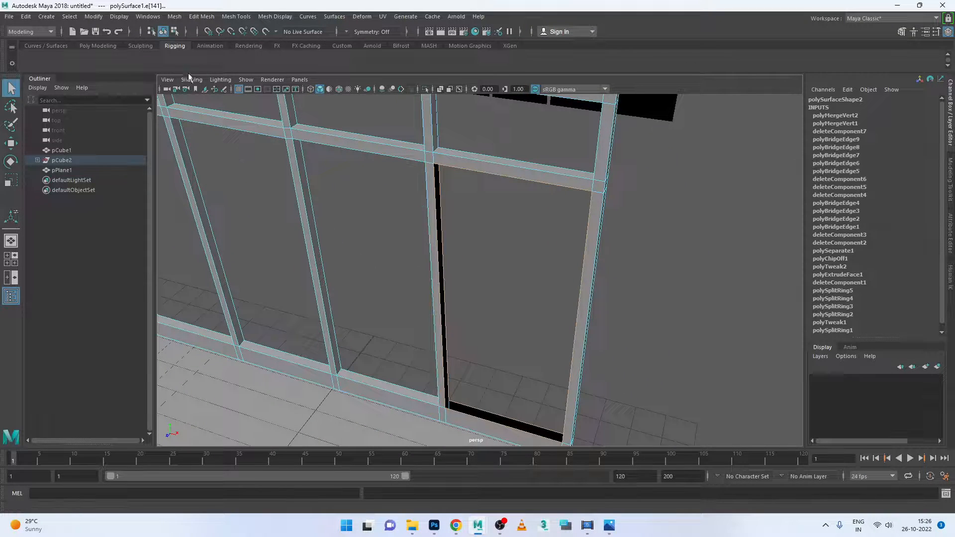
pyautogui.click(201, 16)
pyautogui.click(227, 61)
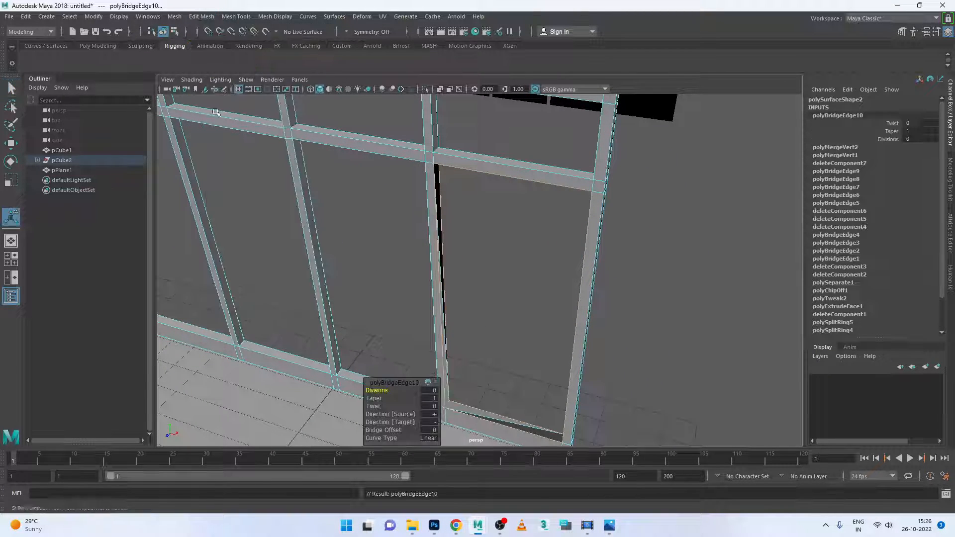
# Undo the bridge across the last lower opening and the extra edge selections made for it
pyautogui.scroll(-3, 418, 262)
pyautogui.keyDown('alt'); pyautogui.moveTo(417, 262); pyautogui.dragTo(428, 289); pyautogui.keyUp('alt')
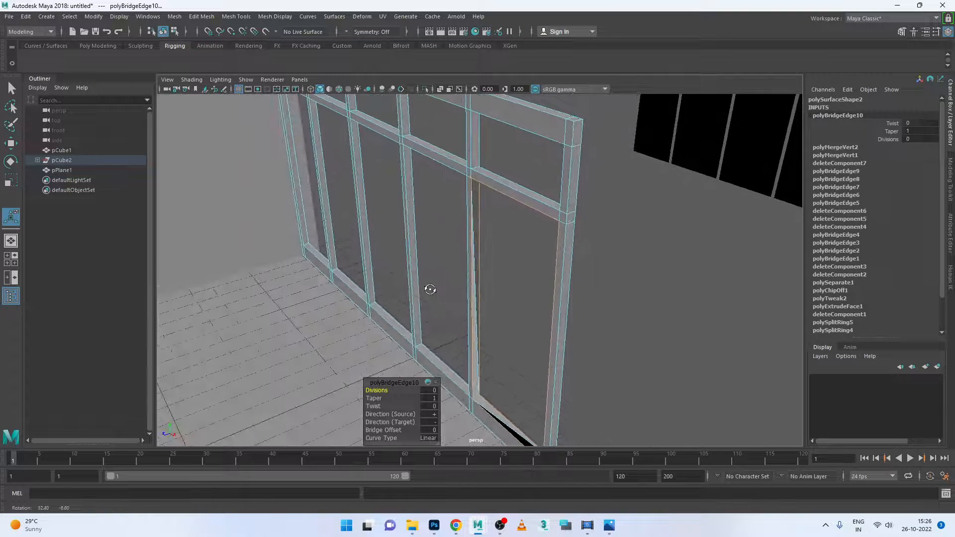
pyautogui.hotkey('ctrl', 'z')
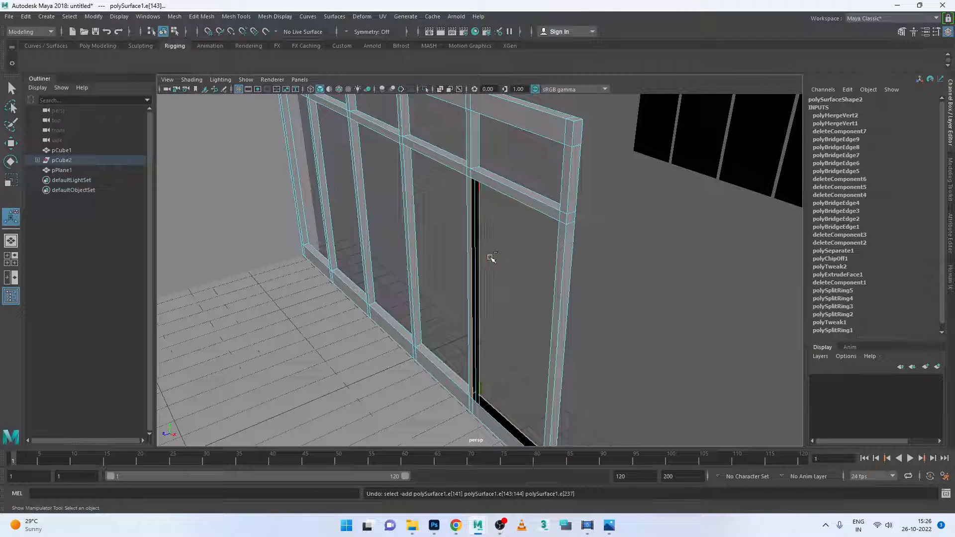
# Extrude the open border edges around the last lower opening to a Local Translate Z of -0.602, finishing in object mode with nothing selected
pyautogui.press('f')
pyautogui.keyDown('alt'); pyautogui.moveTo(502, 341); pyautogui.dragTo(488, 311); pyautogui.keyUp('alt')
pyautogui.scroll(6, 489, 311)
pyautogui.keyDown('alt'); pyautogui.moveTo(488, 311); pyautogui.dragTo(480, 289, button='middle'); pyautogui.keyUp('alt')
pyautogui.moveTo(480, 290)
pyautogui.keyDown('alt'); pyautogui.mouseDown()
pyautogui.moveTo(480, 270)
pyautogui.moveTo(474, 282)
pyautogui.mouseUp(); pyautogui.keyUp('alt')
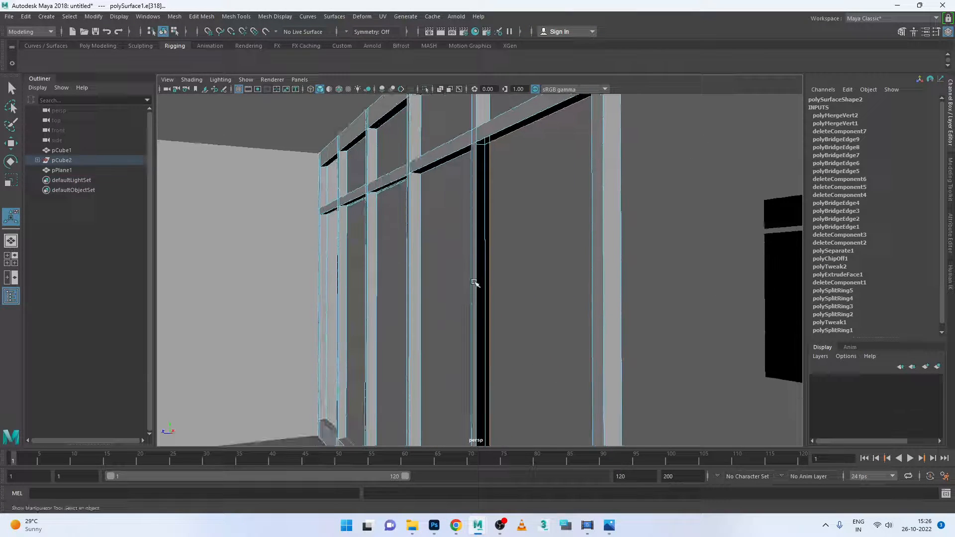
pyautogui.click(88, 46)
pyautogui.click(384, 61)
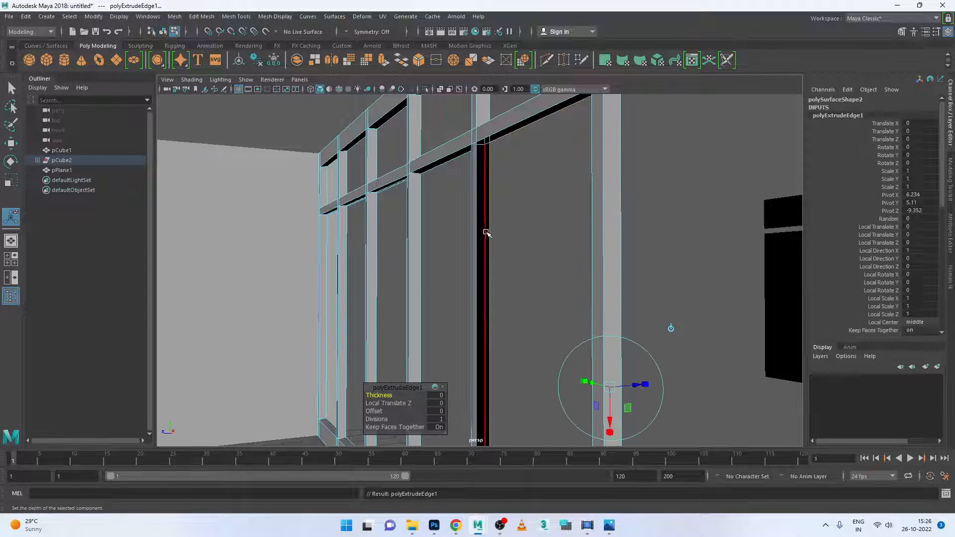
pyautogui.keyDown('alt'); pyautogui.moveTo(552, 384); pyautogui.dragTo(518, 333); pyautogui.keyUp('alt')
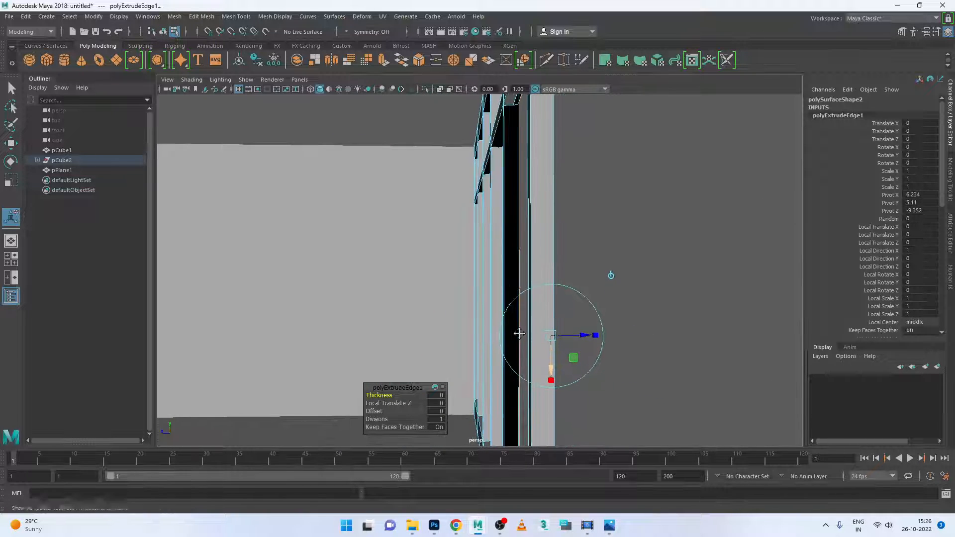
pyautogui.moveTo(582, 338); pyautogui.dragTo(539, 338)
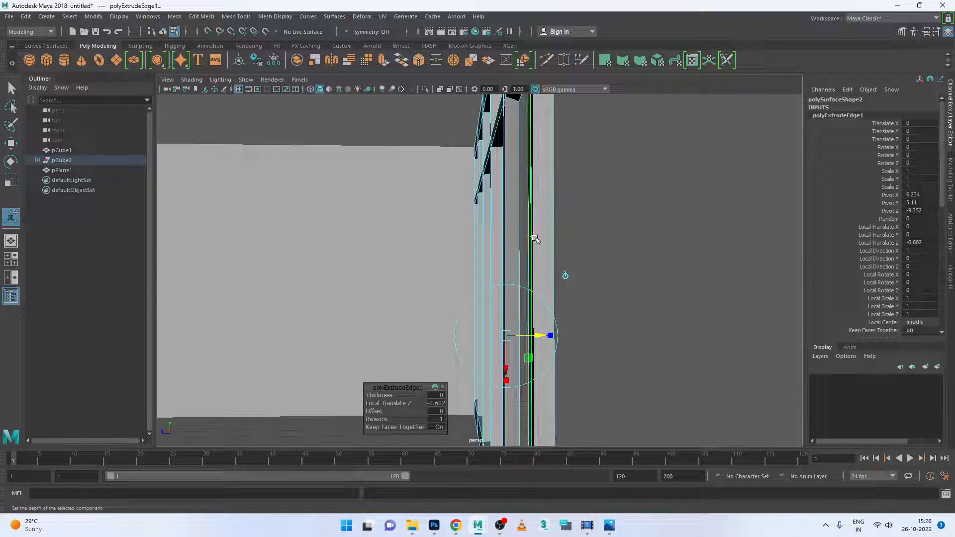
pyautogui.moveTo(535, 237); pyautogui.dragTo(573, 224, button='right')
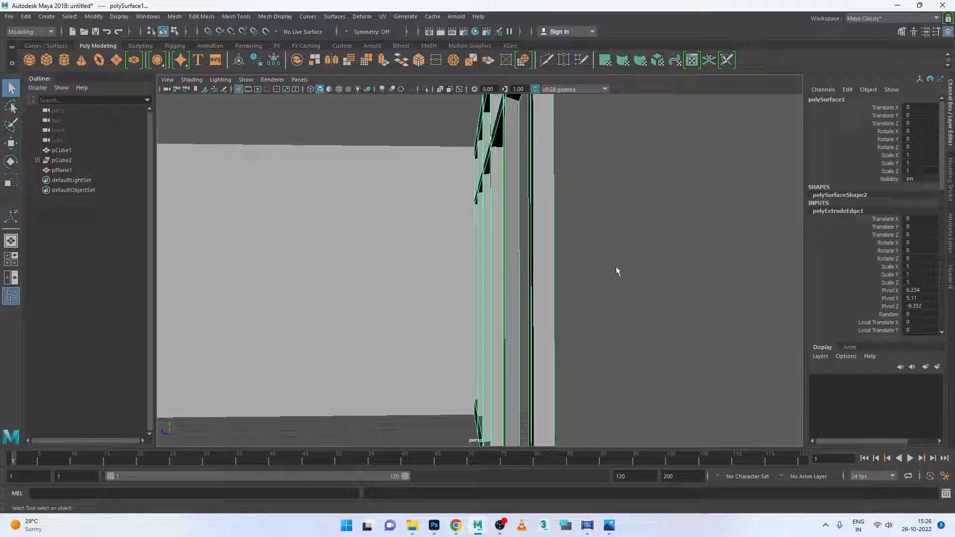
pyautogui.click(616, 267)
# Select the extruded strip's upper and lower outer vertices at the end post and move them along X toward the post's inner edge
pyautogui.scroll(-3, 556, 326)
pyautogui.keyDown('alt'); pyautogui.moveTo(555, 328); pyautogui.dragTo(641, 346); pyautogui.keyUp('alt')
pyautogui.keyDown('alt'); pyautogui.moveTo(543, 344); pyautogui.dragTo(482, 290); pyautogui.keyUp('alt')
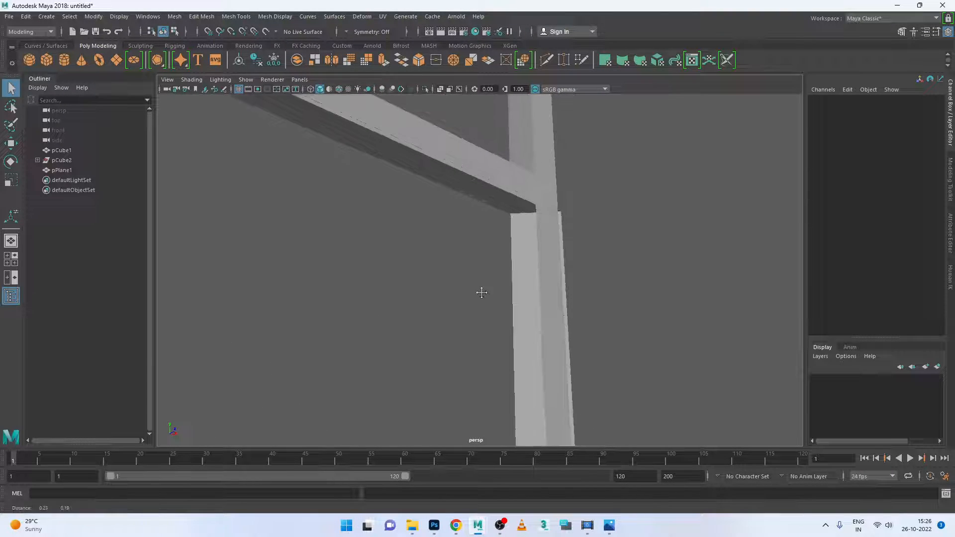
pyautogui.rightClick(560, 217)
pyautogui.click(521, 221)
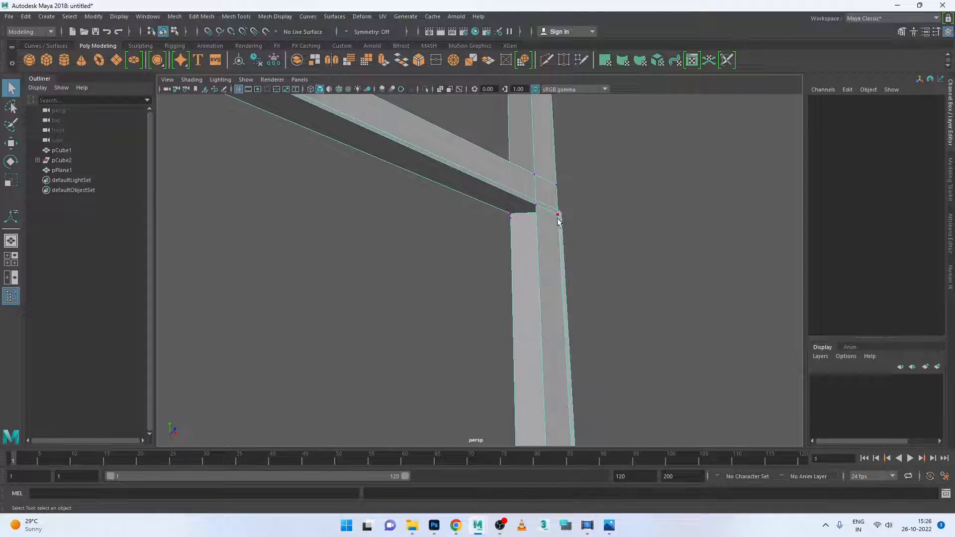
pyautogui.scroll(-4, 567, 296)
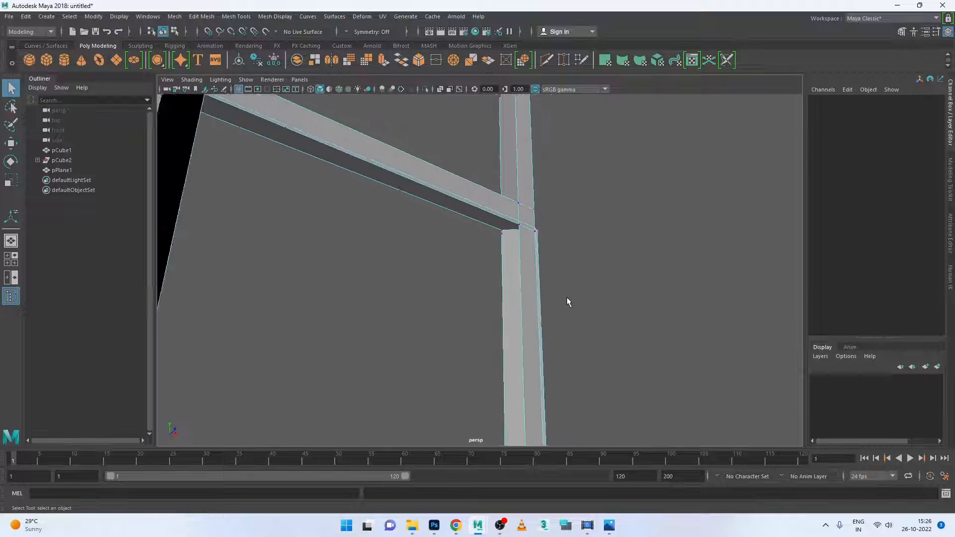
pyautogui.click(526, 238)
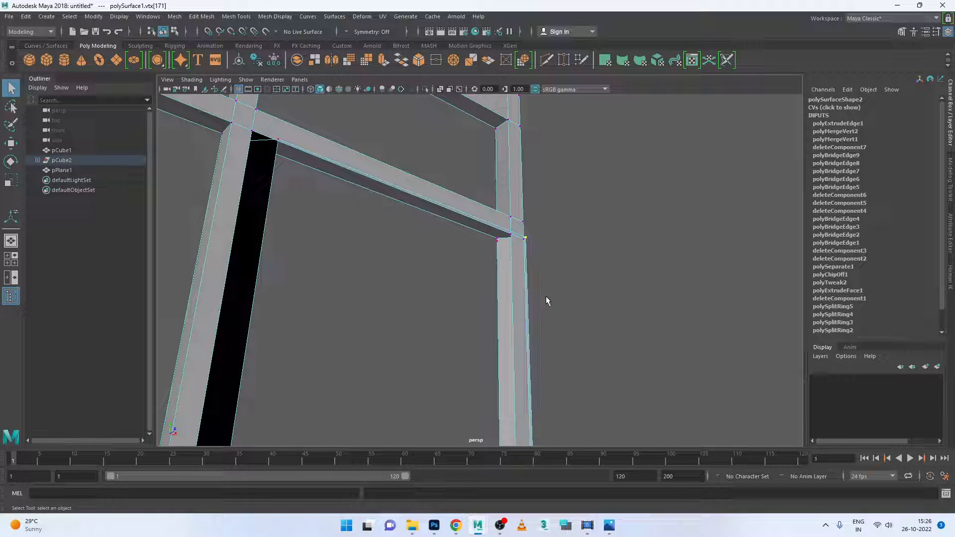
pyautogui.scroll(-3, 545, 296)
pyautogui.keyDown('alt'); pyautogui.moveTo(496, 404); pyautogui.dragTo(508, 359); pyautogui.keyUp('alt')
pyautogui.keyDown('alt'); pyautogui.moveTo(507, 359); pyautogui.dragTo(469, 198, button='middle'); pyautogui.keyUp('alt')
pyautogui.scroll(3, 507, 359)
pyautogui.scroll(2, 479, 390)
pyautogui.keyDown('alt'); pyautogui.moveTo(479, 390); pyautogui.dragTo(474, 288, button='middle'); pyautogui.keyUp('alt')
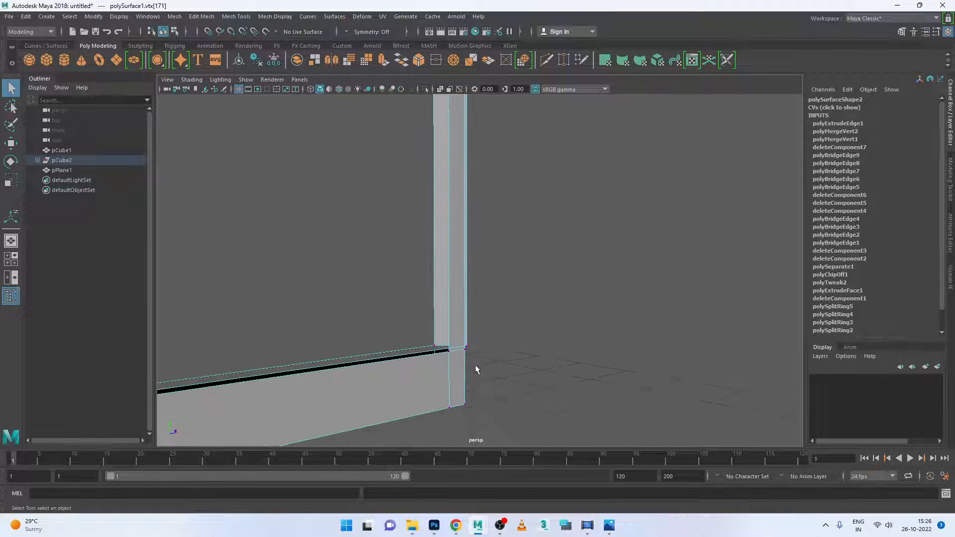
pyautogui.scroll(3, 475, 370)
pyautogui.keyDown('alt'); pyautogui.moveTo(474, 377); pyautogui.dragTo(470, 337, button='middle'); pyautogui.keyUp('alt')
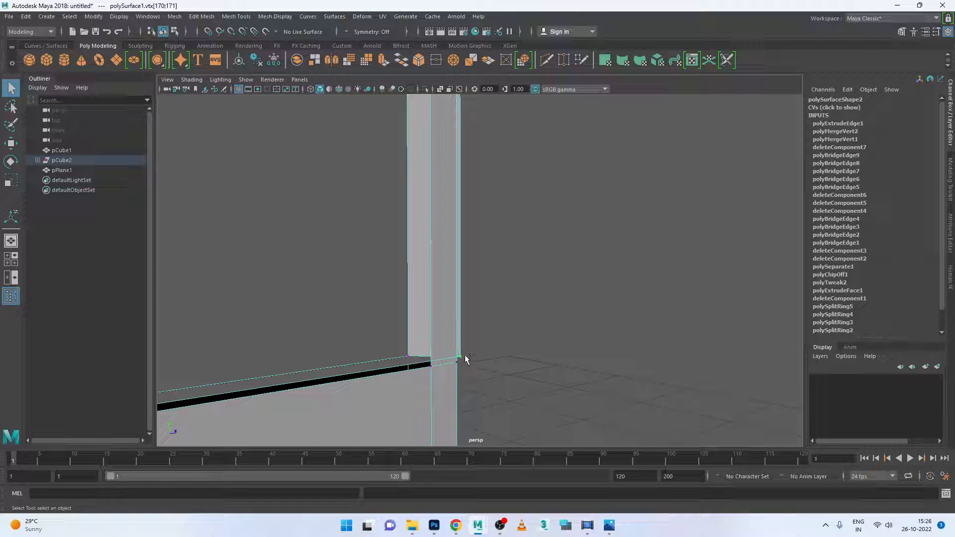
pyautogui.press('w')
pyautogui.scroll(-3, 477, 358)
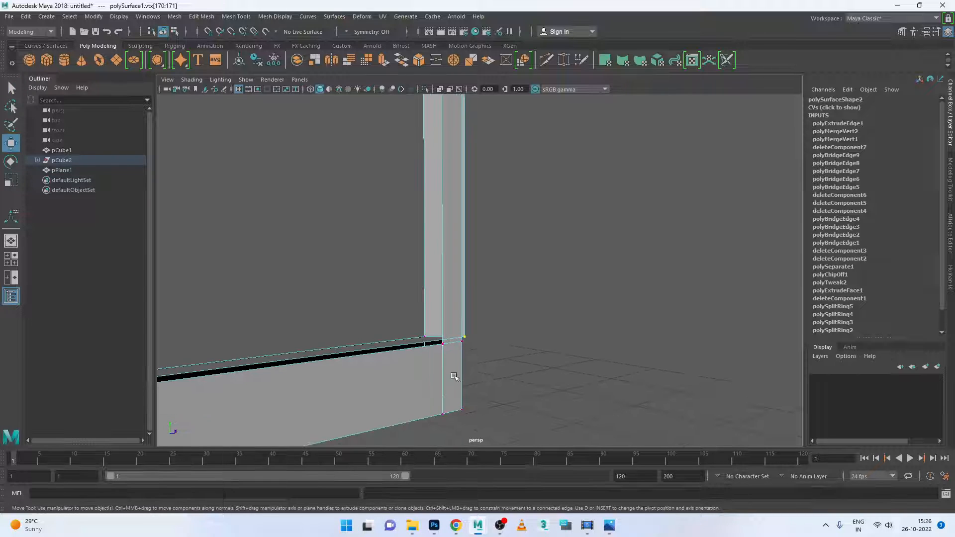
pyautogui.scroll(-2, 476, 358)
pyautogui.moveTo(504, 153)
pyautogui.mouseDown()
pyautogui.moveTo(488, 153)
pyautogui.moveTo(497, 155)
pyautogui.mouseUp()
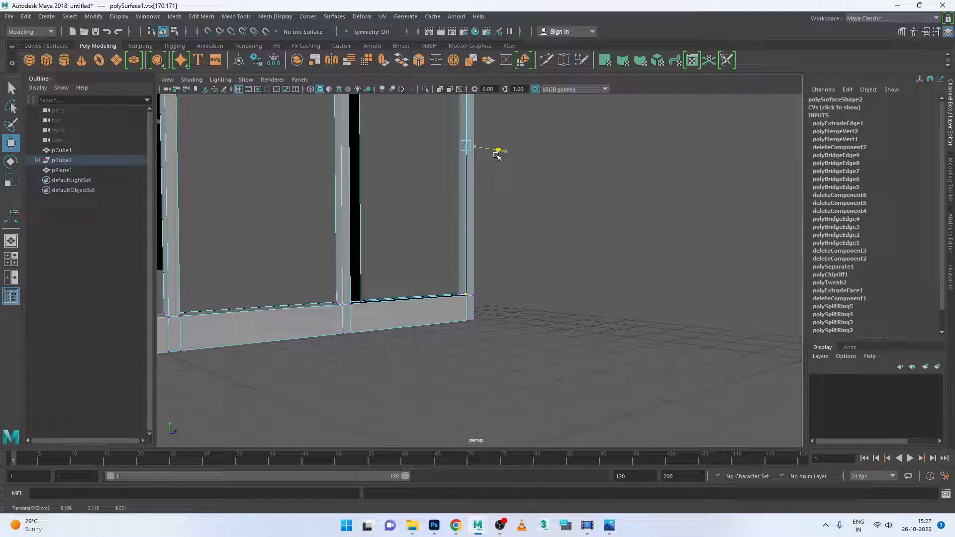
# Fine-tune the X position of the two selected vertices in the front view so they line up with the end post's inner edge
pyautogui.press('space')
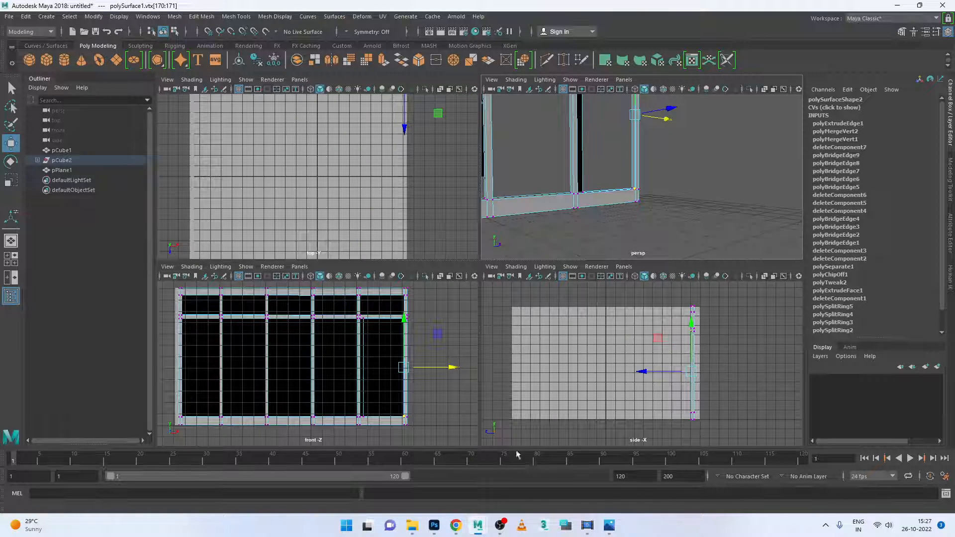
pyautogui.press('space')
pyautogui.scroll(3, 638, 310)
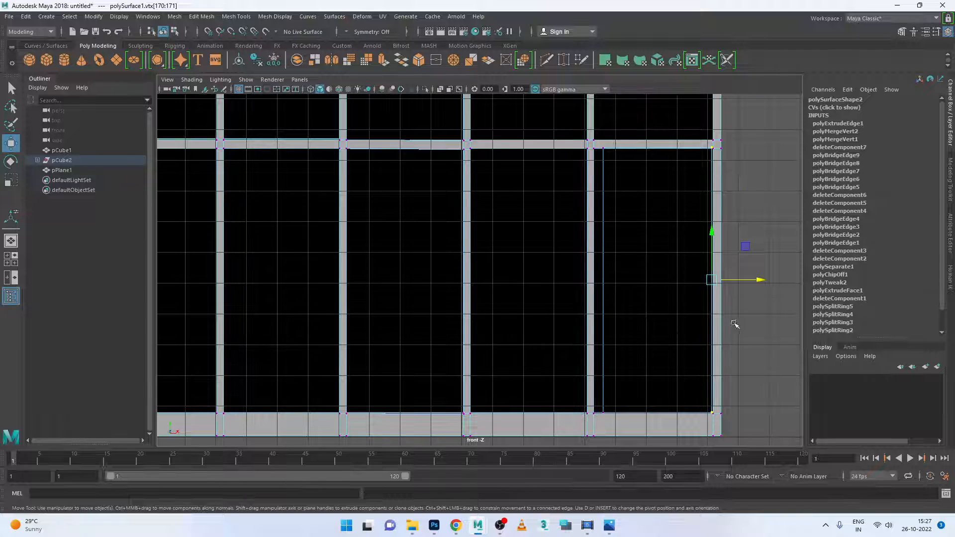
pyautogui.moveTo(760, 284); pyautogui.dragTo(760, 282)
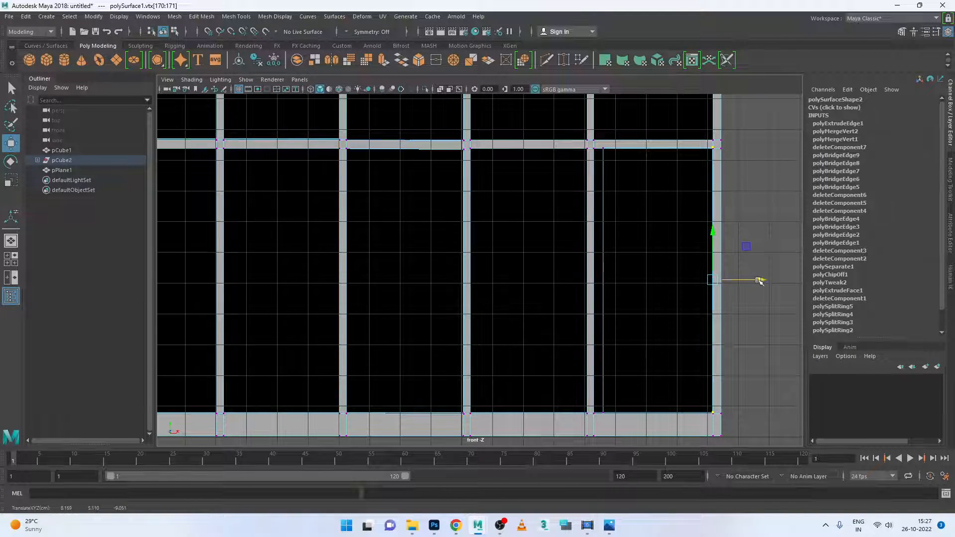
# Merge the overlapping vertices at the inner corner of the end post in the perspective view, using a distance threshold of 1
pyautogui.press('space')
pyautogui.press('space')
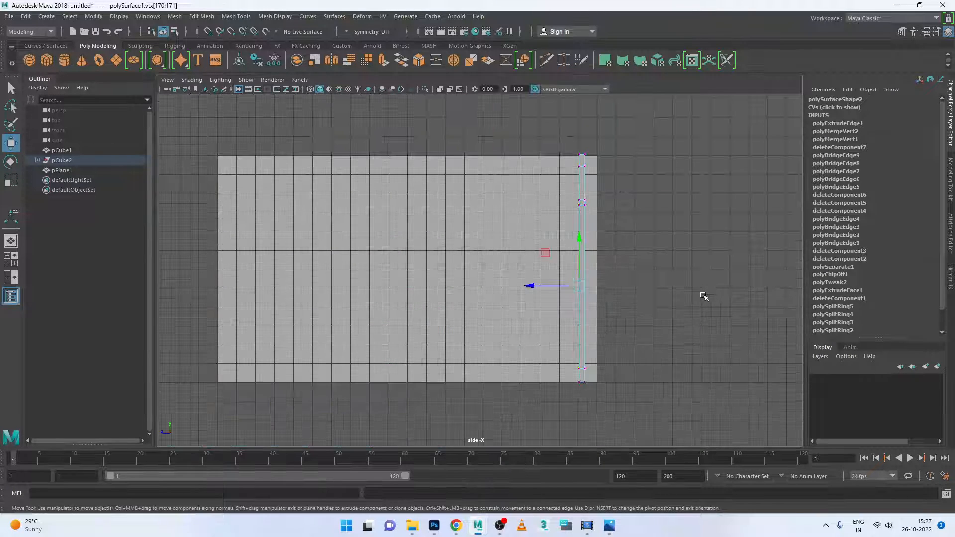
pyautogui.press('space')
pyautogui.press('space')
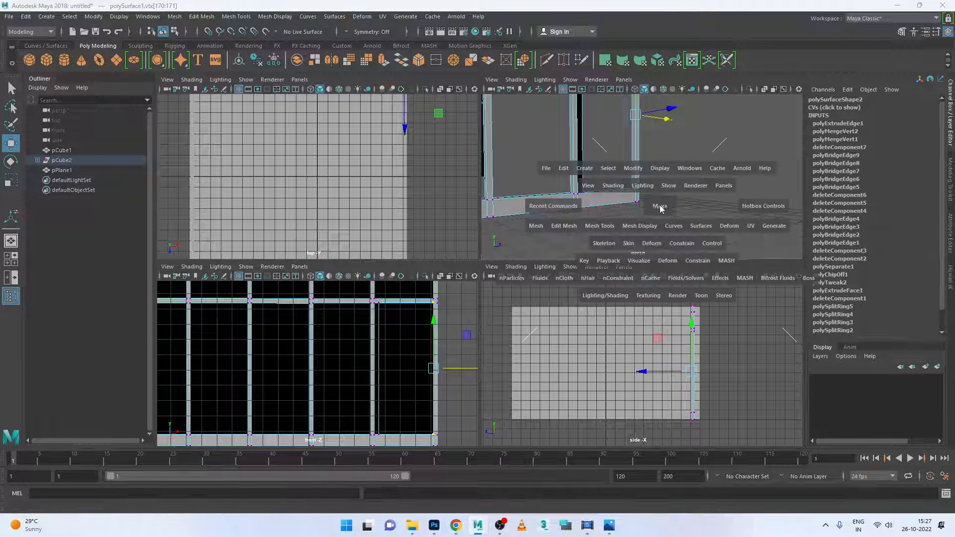
pyautogui.scroll(8, 502, 296)
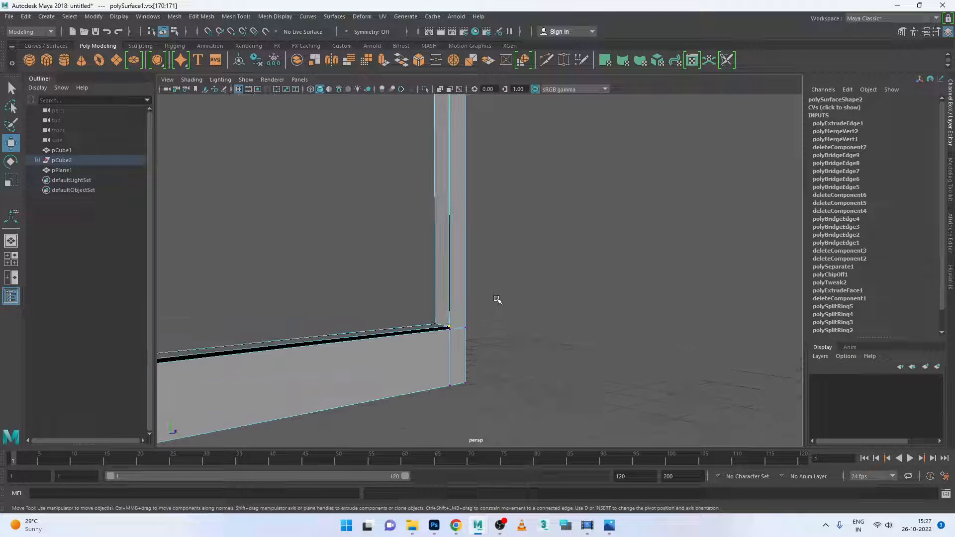
pyautogui.scroll(2, 430, 365)
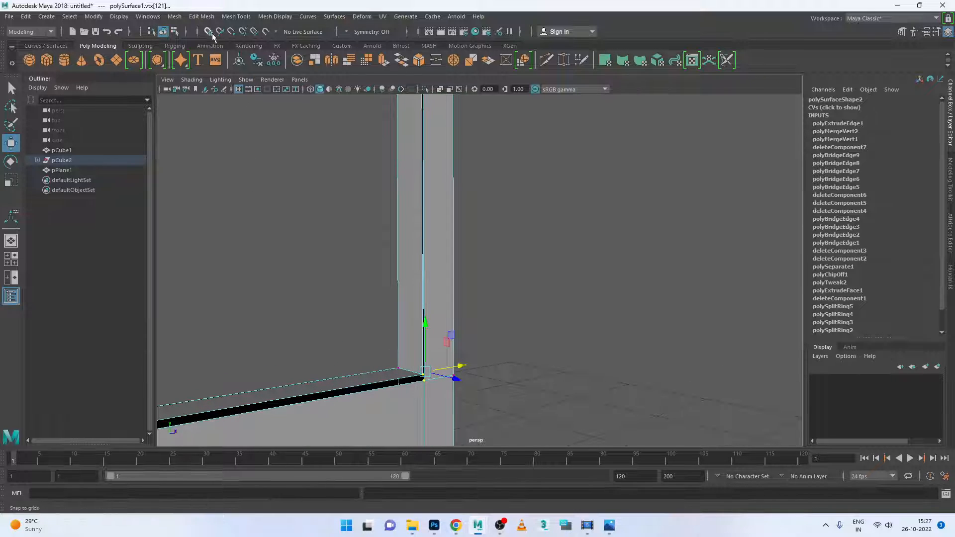
pyautogui.click(200, 18)
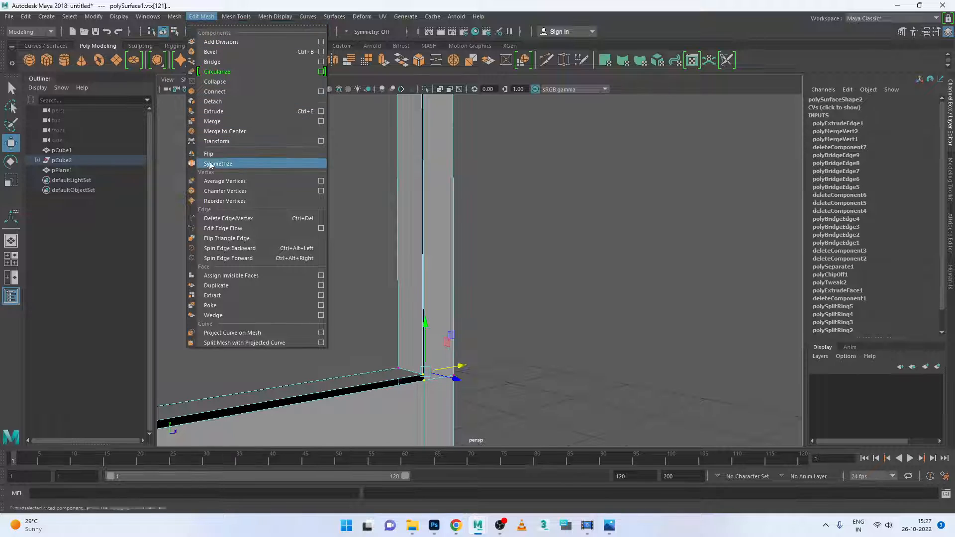
pyautogui.click(218, 132)
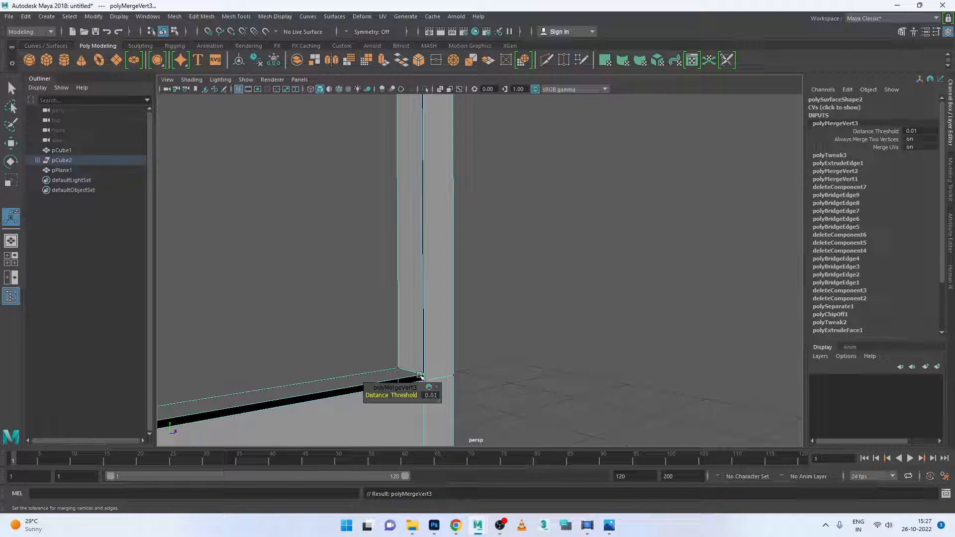
pyautogui.moveTo(432, 367); pyautogui.dragTo(513, 260)
pyautogui.press('g')
pyautogui.scroll(-5, 518, 383)
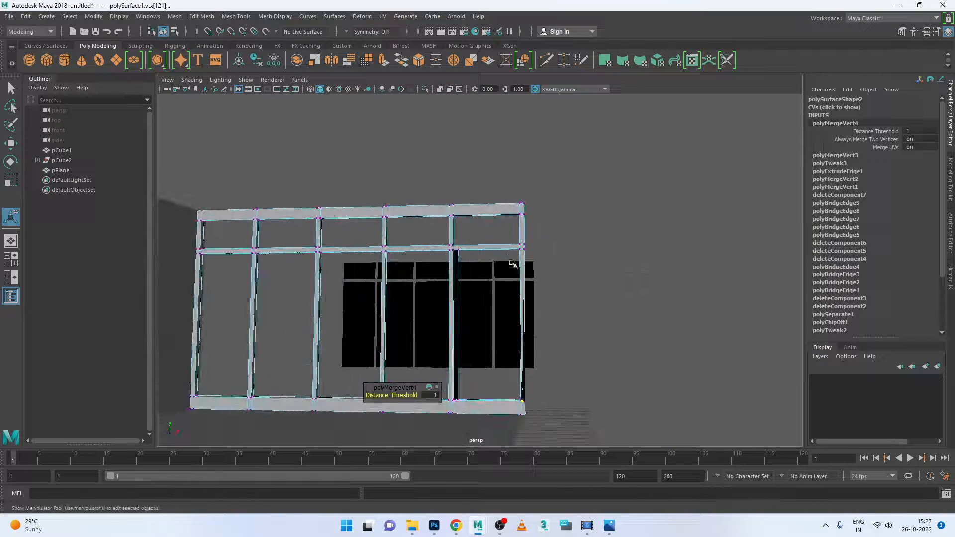
# Delete all faces of the frame's last bay, including its rail sections and the end post
pyautogui.moveTo(509, 239); pyautogui.dragTo(510, 266, button='right')
pyautogui.moveTo(559, 198); pyautogui.dragTo(467, 431)
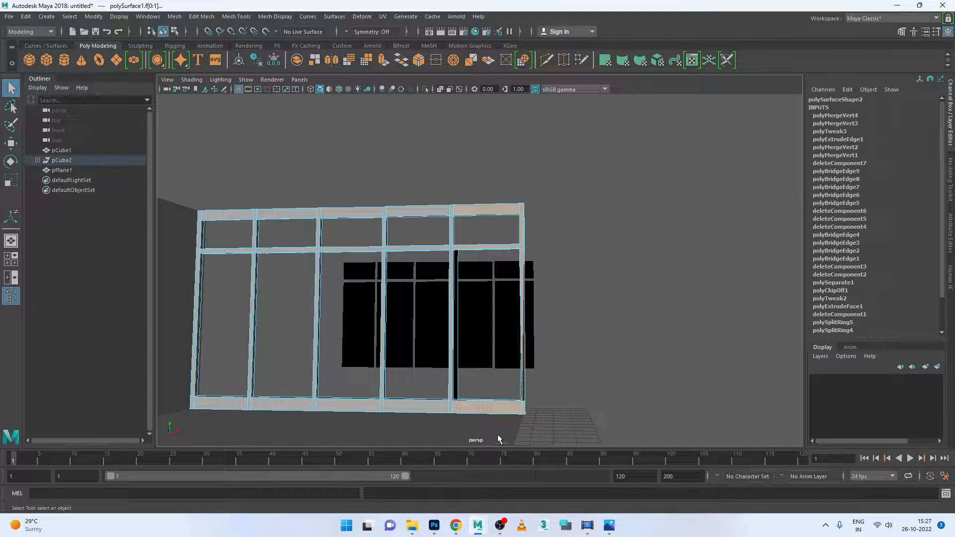
pyautogui.press('Delete')
pyautogui.keyDown('alt'); pyautogui.moveTo(459, 340); pyautogui.dragTo(477, 335); pyautogui.keyUp('alt')
pyautogui.keyDown('alt'); pyautogui.moveTo(477, 335); pyautogui.dragTo(500, 223, button='middle'); pyautogui.keyUp('alt')
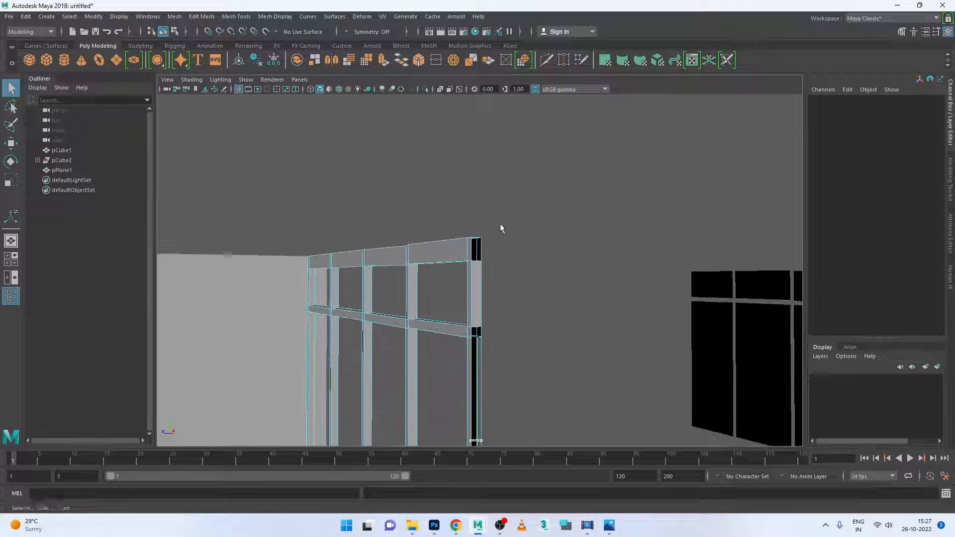
# Select a border edge of the open end at the end post's upper corner and close it with Fill Hole
pyautogui.scroll(4, 484, 314)
pyautogui.keyDown('alt'); pyautogui.moveTo(483, 316); pyautogui.dragTo(486, 229, button='middle'); pyautogui.keyUp('alt')
pyautogui.scroll(2, 473, 369)
pyautogui.keyDown('alt'); pyautogui.moveTo(472, 369); pyautogui.dragTo(479, 401); pyautogui.keyUp('alt')
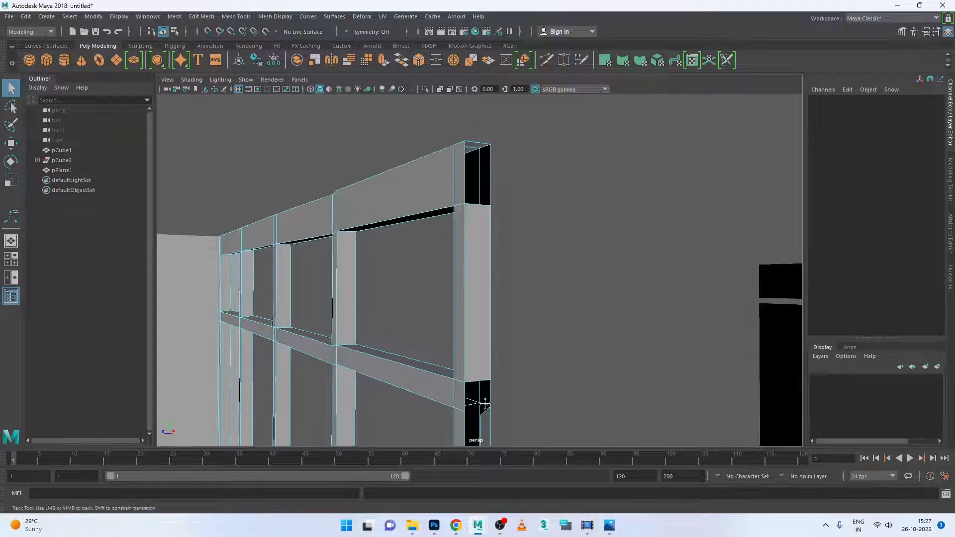
pyautogui.rightClick(489, 176)
pyautogui.click(489, 148)
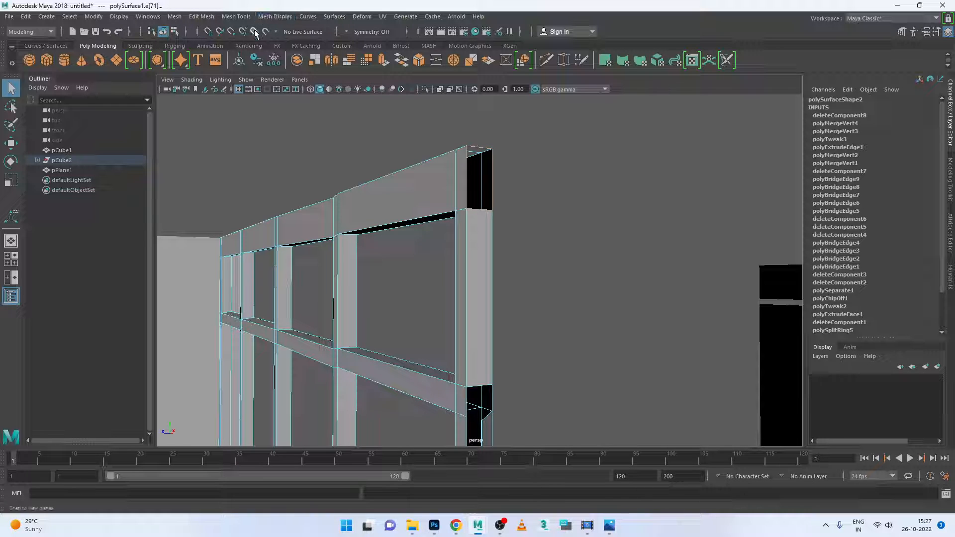
pyautogui.click(201, 17)
pyautogui.click(209, 64)
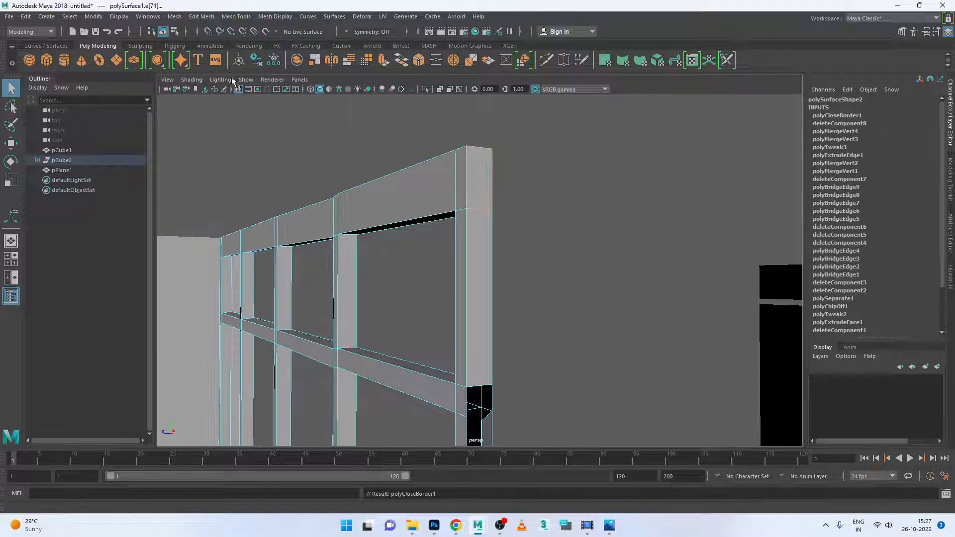
# Delete the outer end face of the end post between the middle rail and the bottom rail
pyautogui.keyDown('alt'); pyautogui.moveTo(262, 236); pyautogui.dragTo(478, 318); pyautogui.keyUp('alt')
pyautogui.scroll(-5, 479, 318)
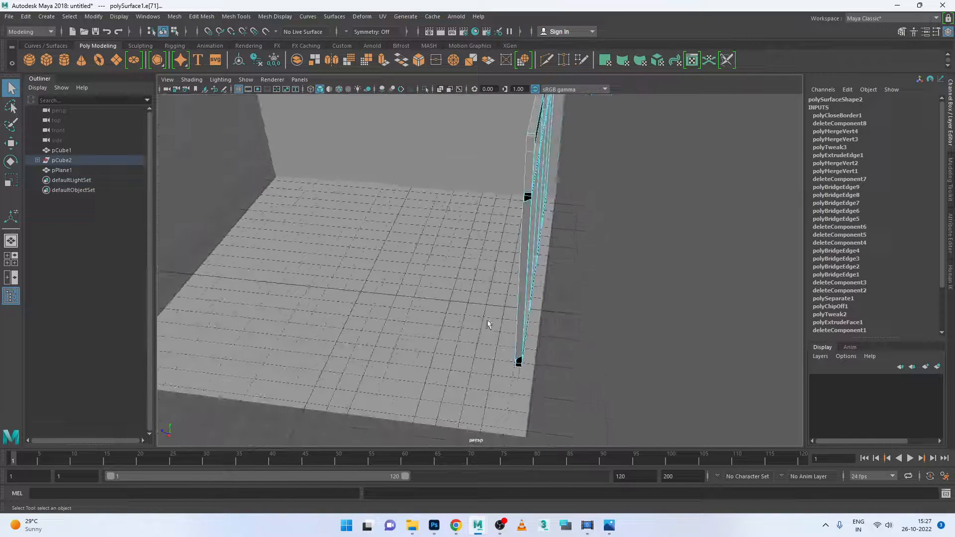
pyautogui.keyDown('alt'); pyautogui.moveTo(488, 324); pyautogui.dragTo(454, 349, button='middle'); pyautogui.keyUp('alt')
pyautogui.moveTo(485, 241); pyautogui.dragTo(478, 268, button='right')
pyautogui.click(485, 267)
pyautogui.click(471, 257)
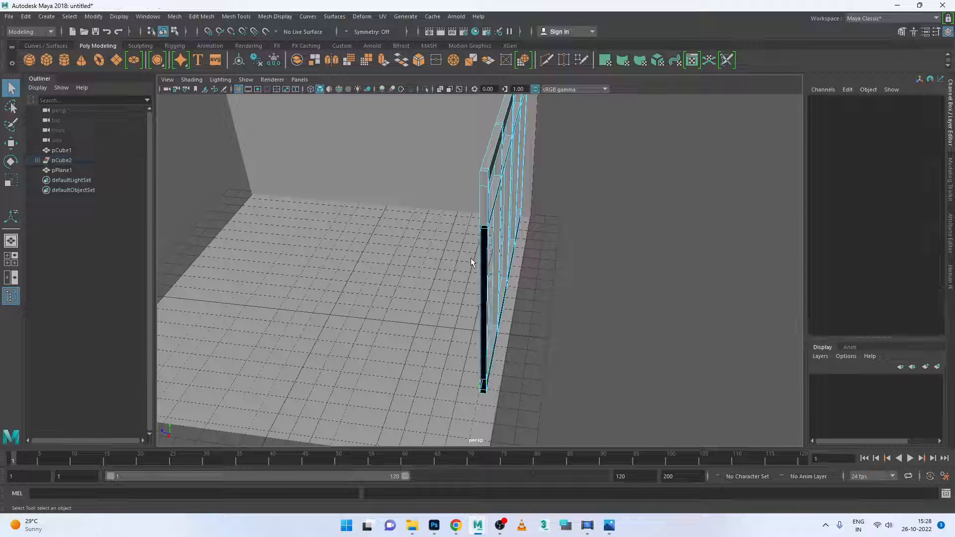
# Select a border edge along the end post's lower open side and close the whole opening with Fill Hole
pyautogui.keyDown('alt'); pyautogui.moveTo(471, 257); pyautogui.dragTo(510, 276); pyautogui.keyUp('alt')
pyautogui.keyDown('alt'); pyautogui.moveTo(498, 276); pyautogui.dragTo(505, 156, button='middle'); pyautogui.keyUp('alt')
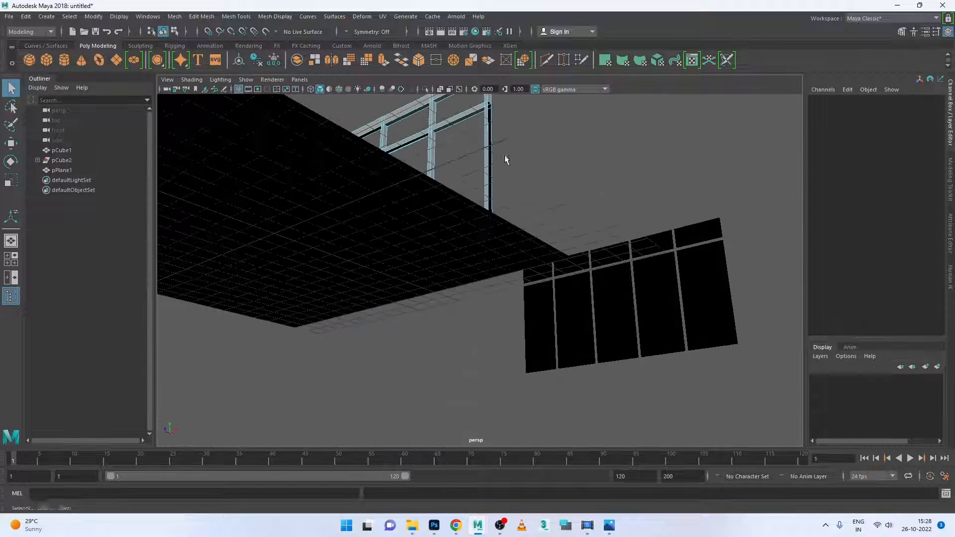
pyautogui.keyDown('alt'); pyautogui.moveTo(480, 271); pyautogui.dragTo(471, 300); pyautogui.keyUp('alt')
pyautogui.scroll(5, 476, 299)
pyautogui.keyDown('alt'); pyautogui.moveTo(478, 303); pyautogui.dragTo(477, 207, button='middle'); pyautogui.keyUp('alt')
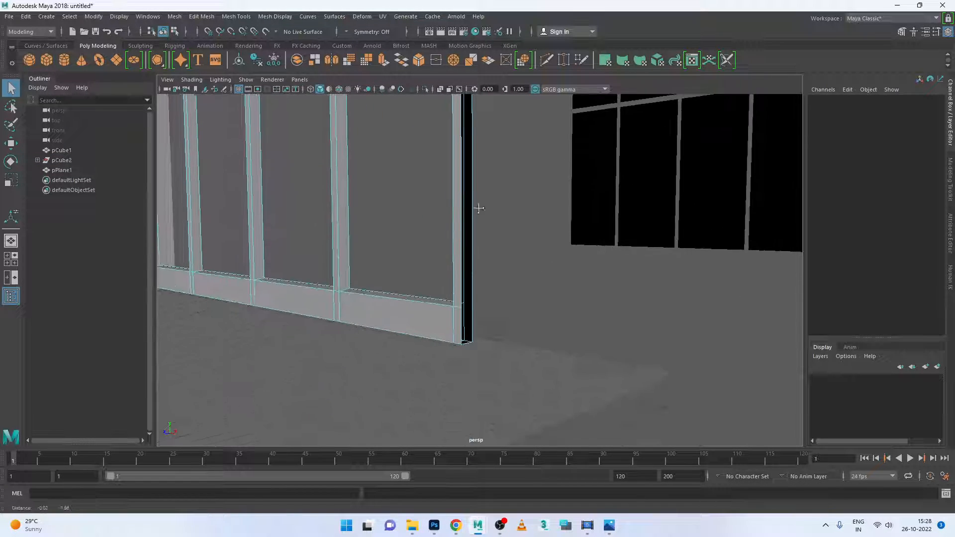
pyautogui.moveTo(466, 267); pyautogui.dragTo(463, 219, button='right')
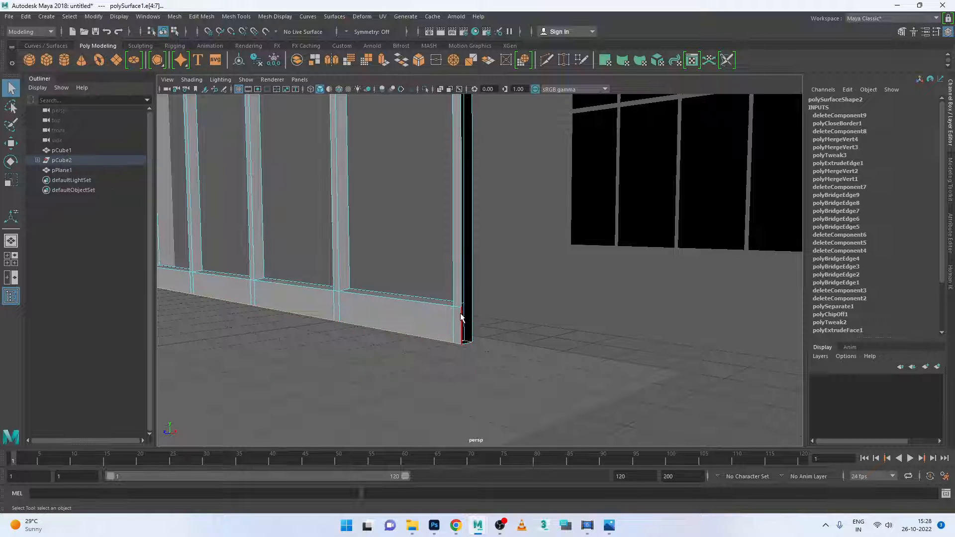
pyautogui.keyDown('alt'); pyautogui.moveTo(464, 320); pyautogui.dragTo(460, 267); pyautogui.keyUp('alt')
pyautogui.keyDown('alt'); pyautogui.moveTo(482, 243); pyautogui.dragTo(464, 357, button='middle'); pyautogui.keyUp('alt')
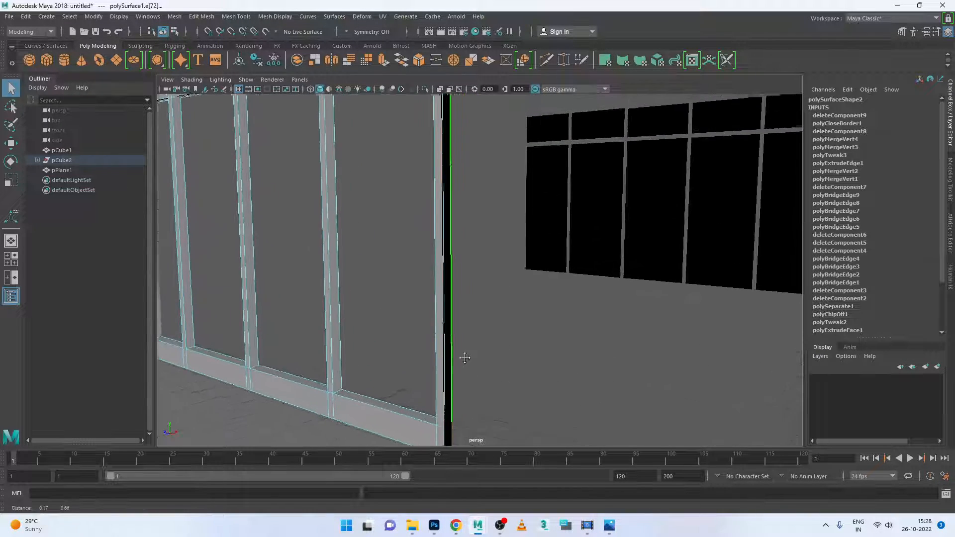
pyautogui.keyDown('alt'); pyautogui.moveTo(462, 294); pyautogui.dragTo(465, 388, button='middle'); pyautogui.keyUp('alt')
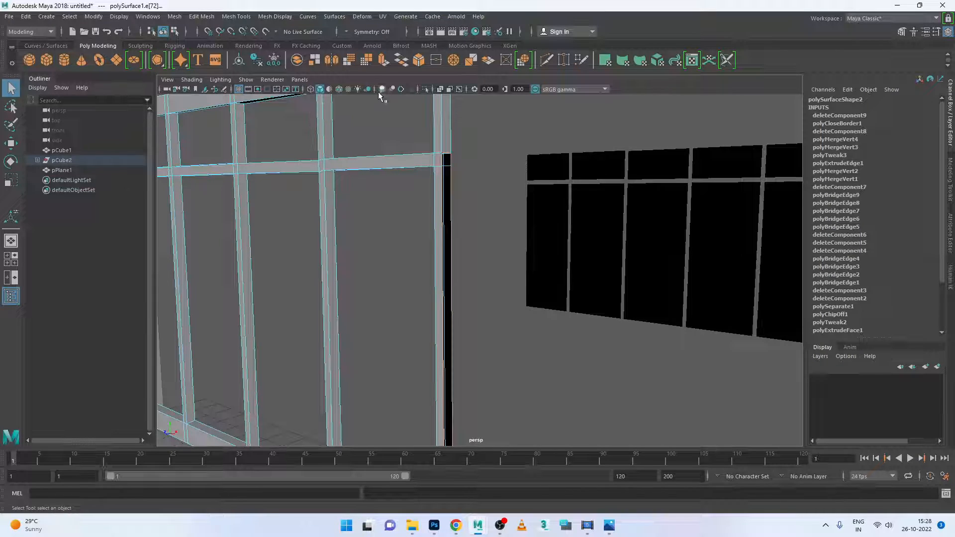
pyautogui.click(201, 17)
pyautogui.click(213, 66)
# Return the window frame to object mode and deselect it
pyautogui.keyDown('alt'); pyautogui.moveTo(521, 278); pyautogui.dragTo(485, 219); pyautogui.keyUp('alt')
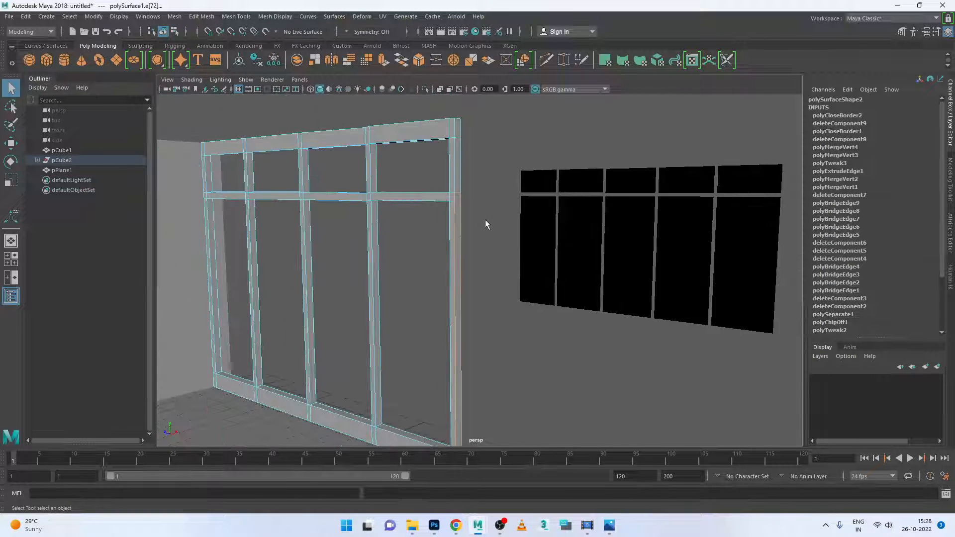
pyautogui.scroll(-5, 444, 327)
pyautogui.scroll(2, 463, 275)
pyautogui.moveTo(464, 275); pyautogui.dragTo(485, 262, button='right')
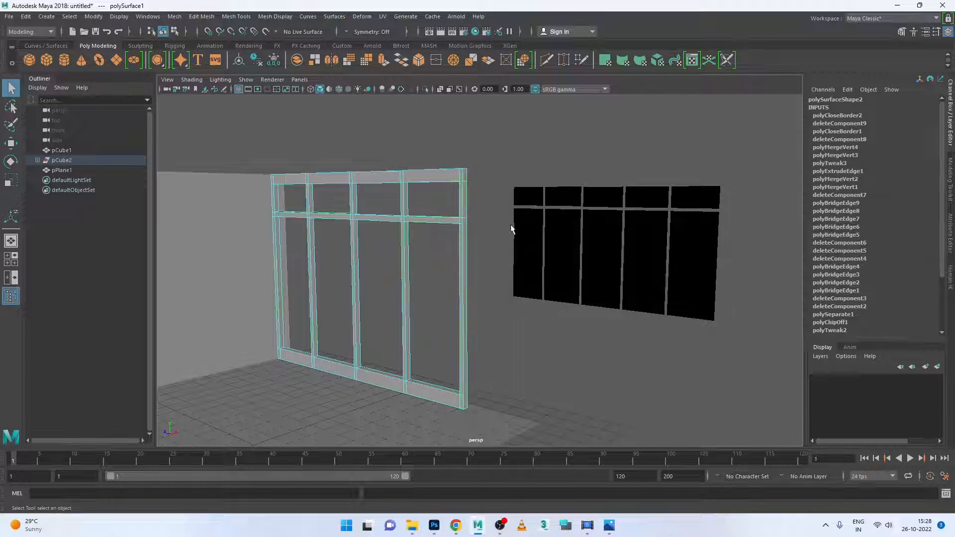
pyautogui.click(482, 253)
# Delete the surplus last-bay glass panels from the separated panel set beside the window frame
pyautogui.scroll(-2, 451, 264)
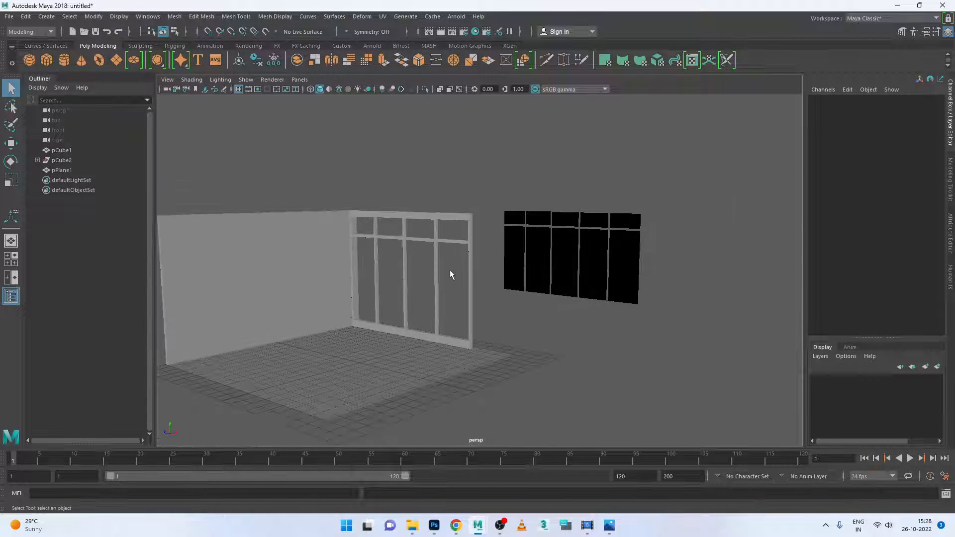
pyautogui.keyDown('alt'); pyautogui.moveTo(445, 293); pyautogui.dragTo(455, 273); pyautogui.keyUp('alt')
pyautogui.scroll(6, 452, 261)
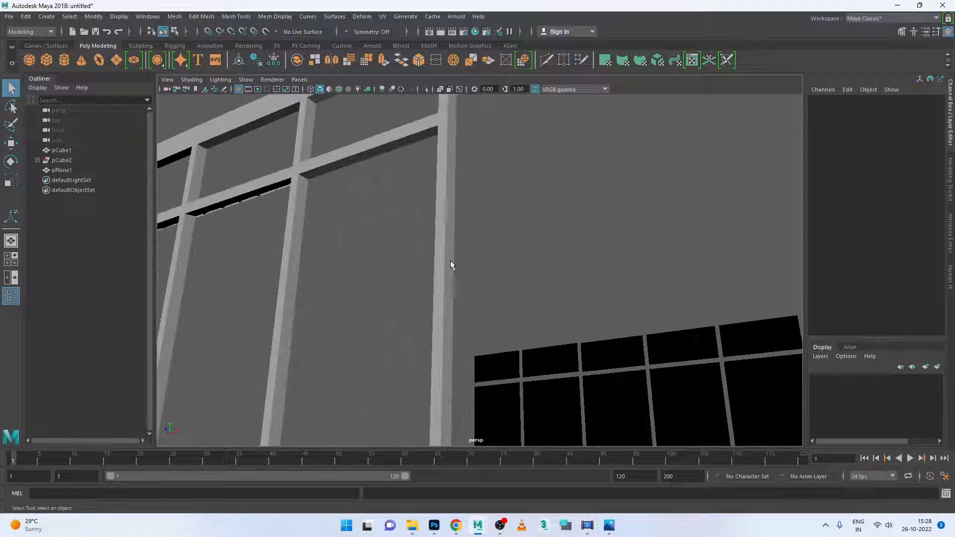
pyautogui.scroll(-2, 535, 266)
pyautogui.scroll(-3, 536, 266)
pyautogui.keyDown('alt'); pyautogui.moveTo(531, 285); pyautogui.dragTo(543, 308); pyautogui.keyUp('alt')
pyautogui.scroll(-1, 543, 308)
pyautogui.click(601, 234)
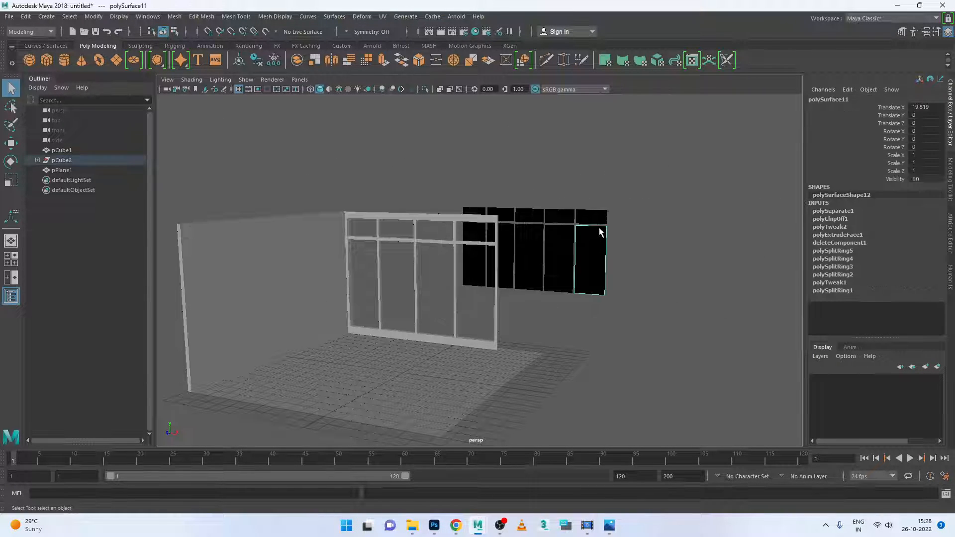
pyautogui.press('Delete')
# Select all remaining glass panels beside the room and turn on Two Sided Lighting in the viewport
pyautogui.moveTo(597, 213)
pyautogui.keyDown('alt'); pyautogui.mouseDown()
pyautogui.moveTo(585, 228)
pyautogui.moveTo(602, 262)
pyautogui.moveTo(640, 245)
pyautogui.mouseUp(); pyautogui.keyUp('alt')
pyautogui.moveTo(682, 207)
pyautogui.mouseDown()
pyautogui.moveTo(569, 312)
pyautogui.moveTo(563, 299)
pyautogui.mouseUp()
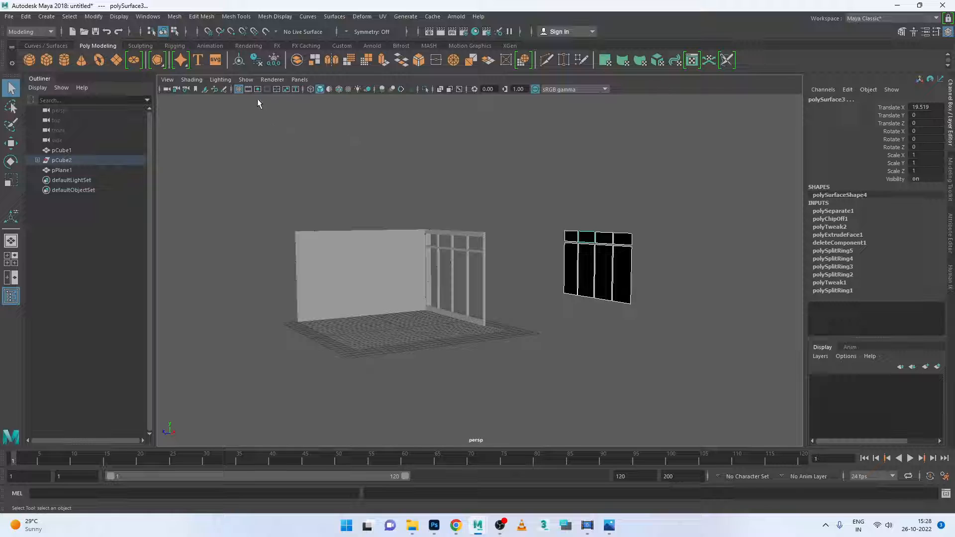
pyautogui.click(217, 79)
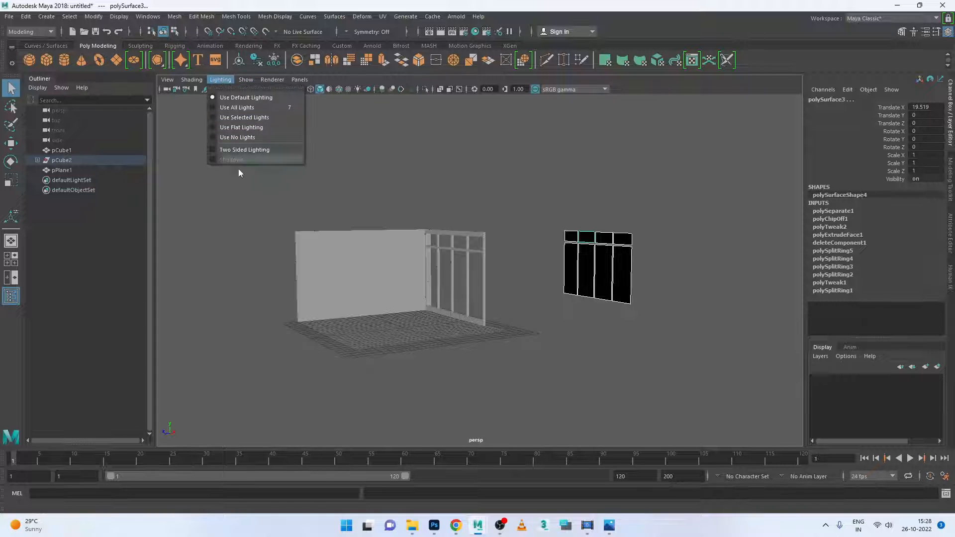
pyautogui.click(251, 148)
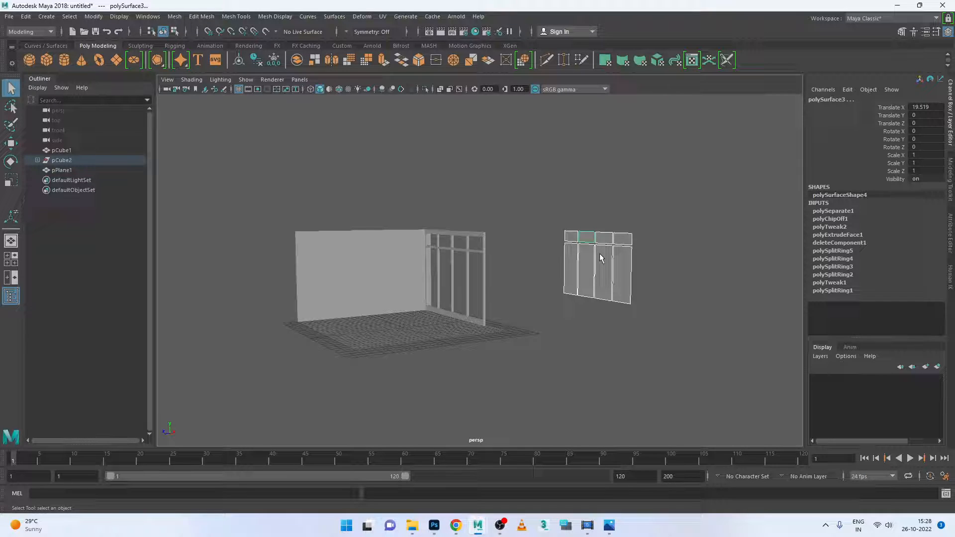
# Center the pivots of the selected glass panels, ready for moving them
pyautogui.press('w')
pyautogui.keyDown('alt'); pyautogui.moveTo(603, 256); pyautogui.dragTo(571, 294); pyautogui.keyUp('alt')
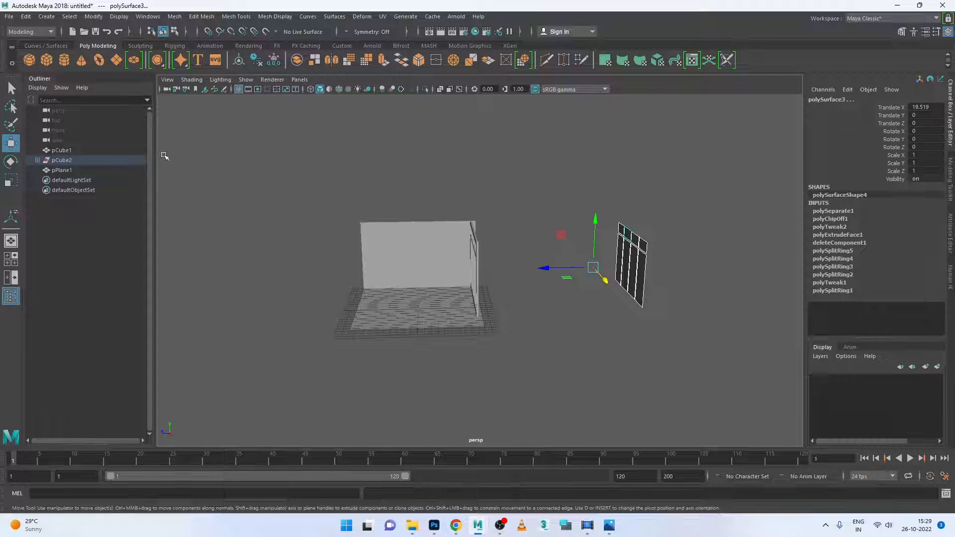
pyautogui.click(89, 19)
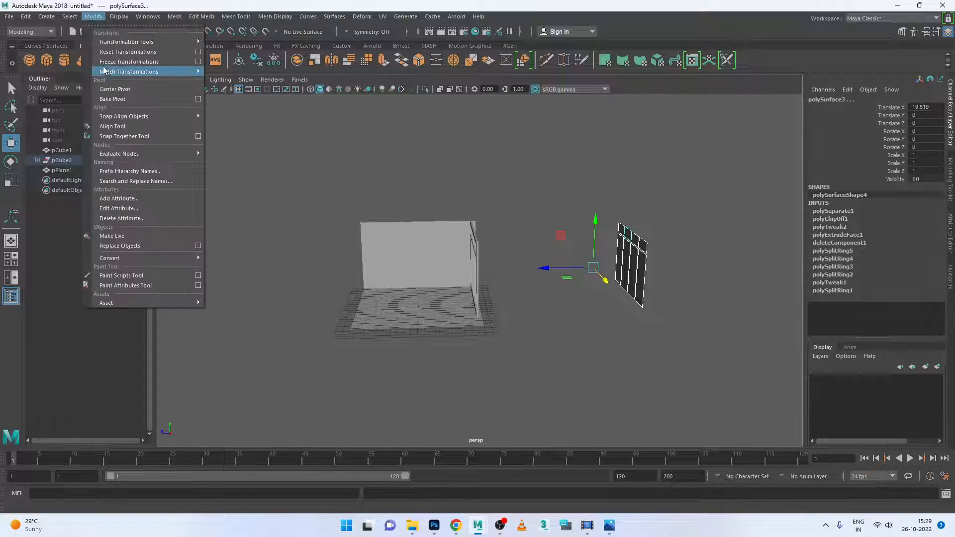
pyautogui.click(114, 89)
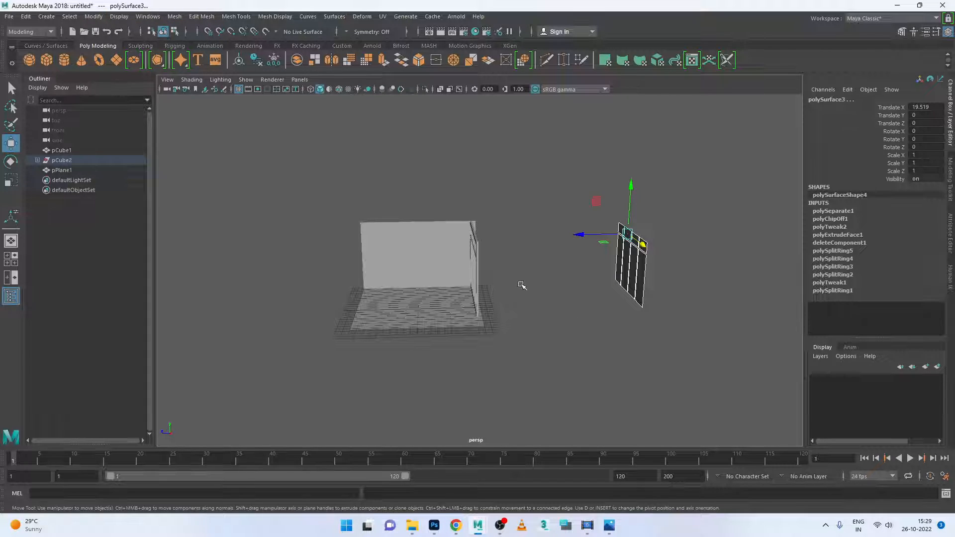
# Try moving the selected glass panels along X into the window frame, to a Translate X of about -6.81, and deselect them
pyautogui.moveTo(598, 239); pyautogui.dragTo(436, 259)
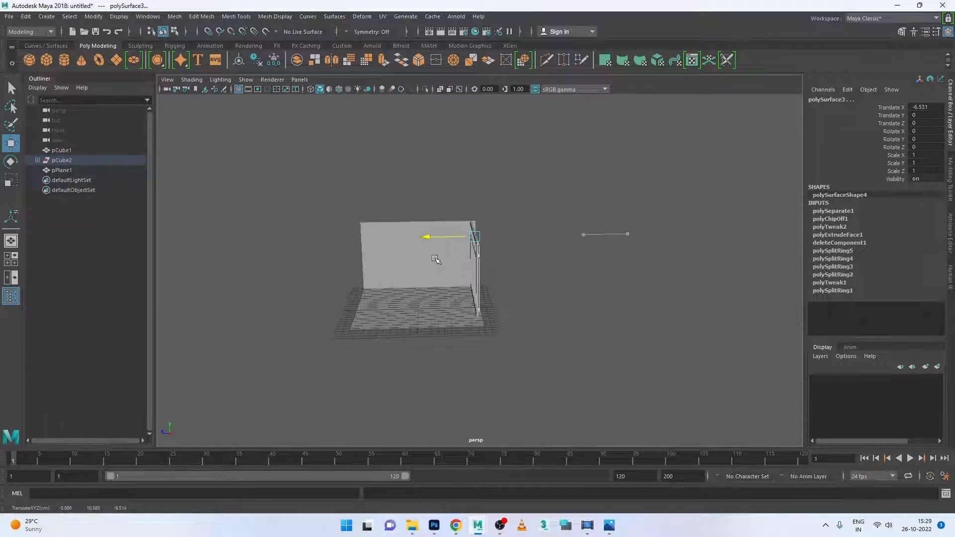
pyautogui.scroll(10, 436, 259)
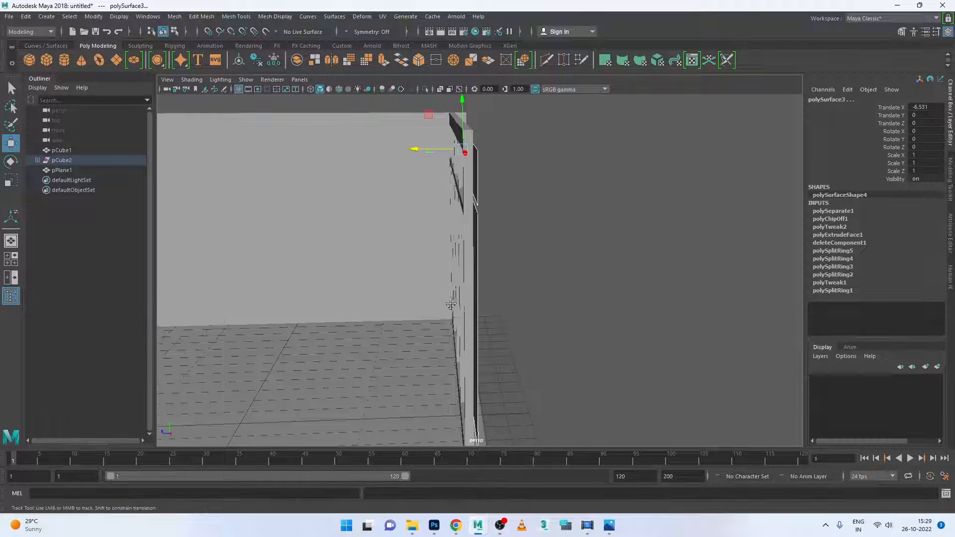
pyautogui.keyDown('alt'); pyautogui.moveTo(470, 297); pyautogui.dragTo(514, 305); pyautogui.keyUp('alt')
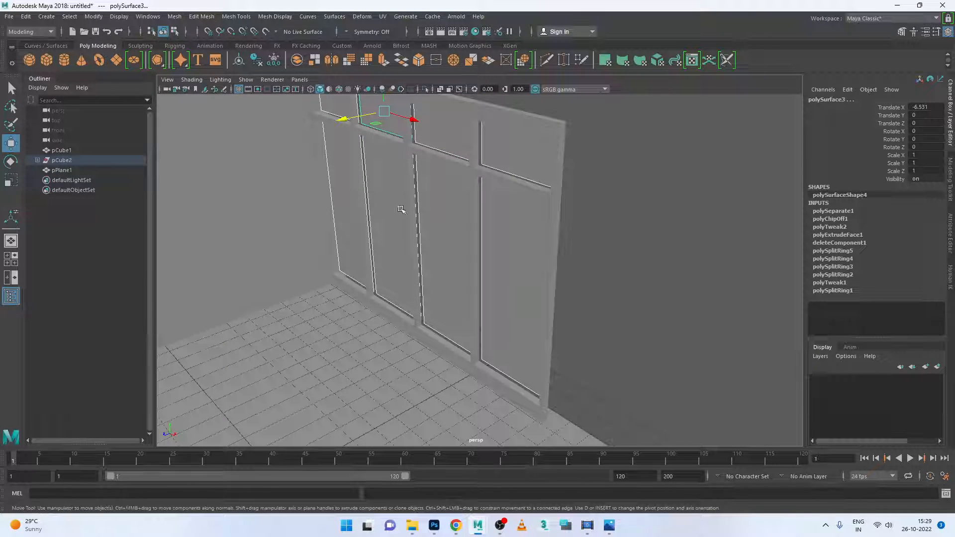
pyautogui.moveTo(354, 124); pyautogui.dragTo(343, 120)
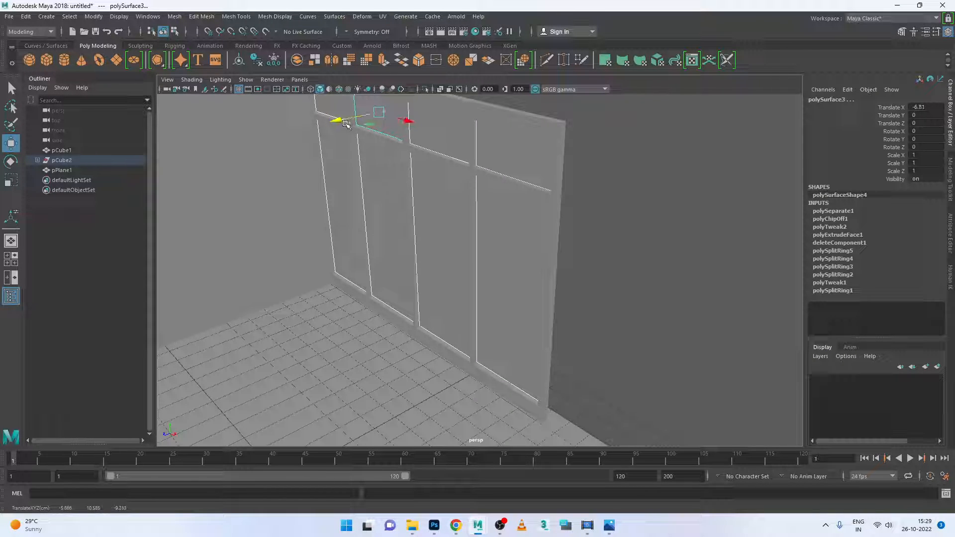
pyautogui.click(578, 277)
# Try to select the upper and lower glass panels inside the frame one by one
pyautogui.scroll(-6, 507, 243)
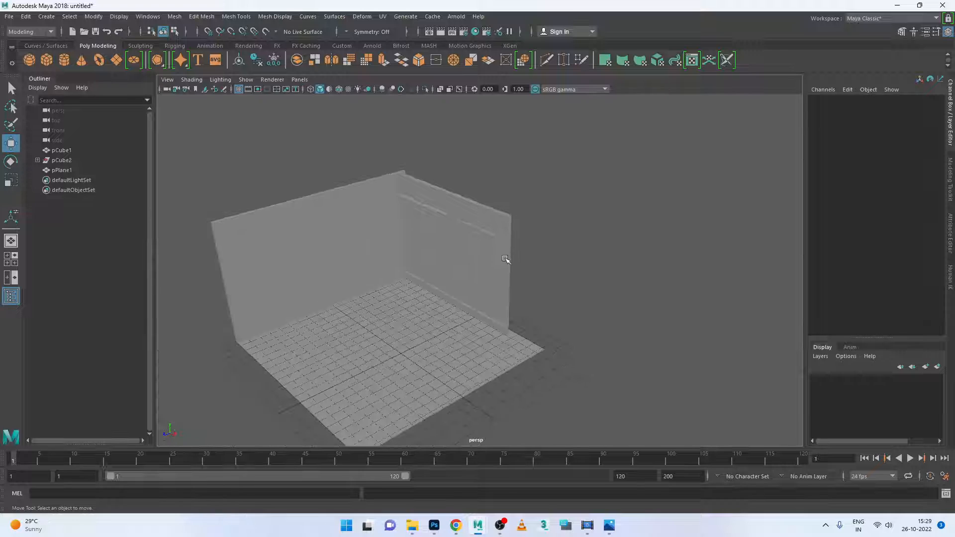
pyautogui.keyDown('alt'); pyautogui.moveTo(523, 273); pyautogui.dragTo(503, 279); pyautogui.keyUp('alt')
pyautogui.click(501, 281)
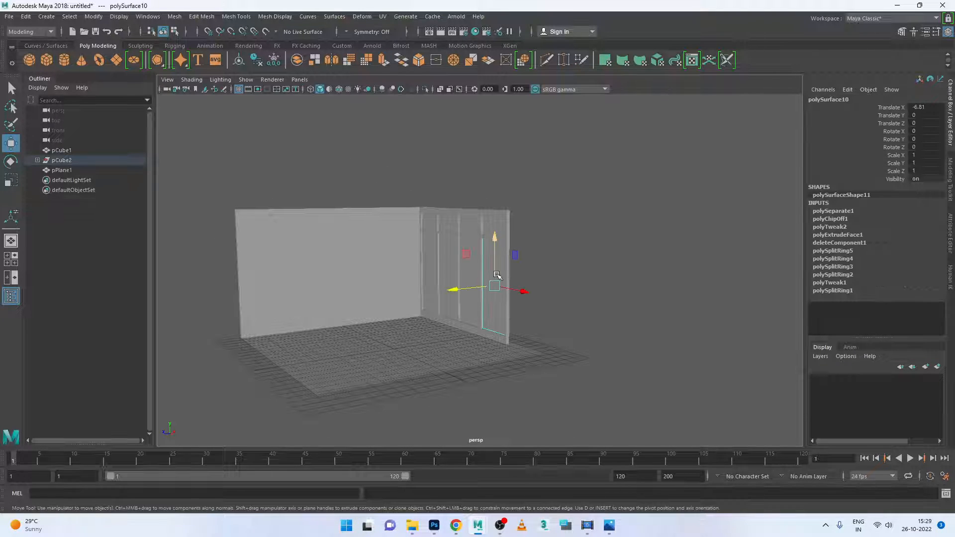
pyautogui.keyDown('shift'); pyautogui.click(494, 224); pyautogui.keyUp('shift')
pyautogui.keyDown('shift'); pyautogui.click(469, 223); pyautogui.keyUp('shift')
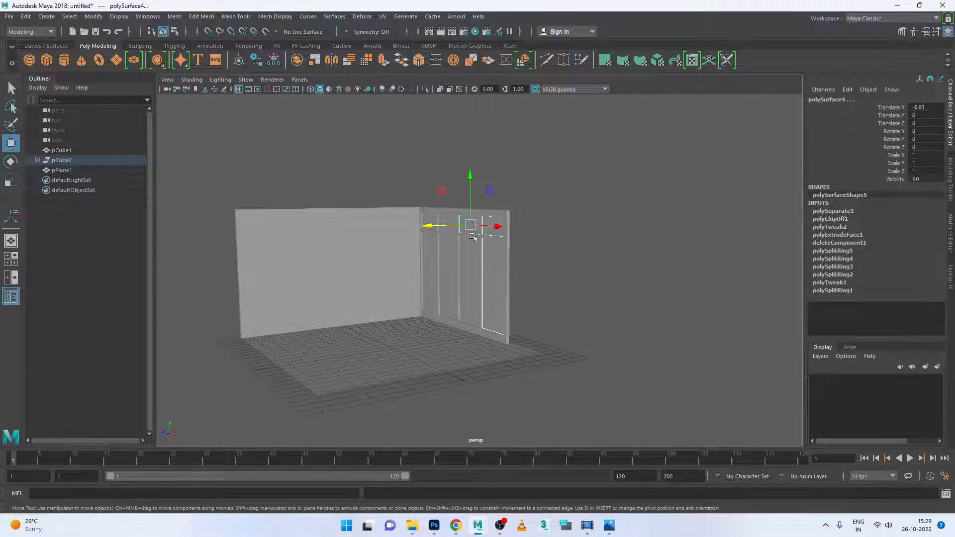
pyautogui.keyDown('shift'); pyautogui.click(474, 267); pyautogui.keyUp('shift')
pyautogui.keyDown('shift'); pyautogui.click(457, 290); pyautogui.keyUp('shift')
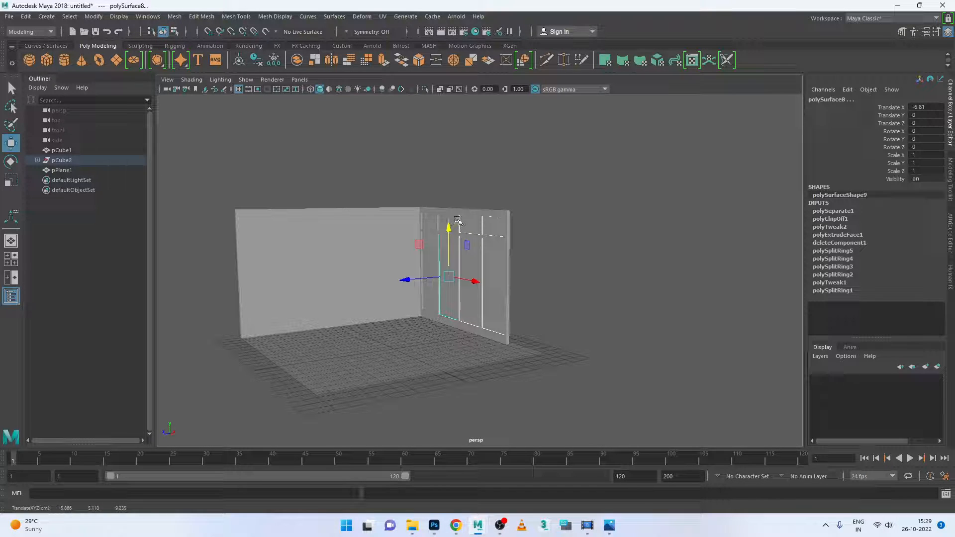
pyautogui.keyDown('shift'); pyautogui.click(458, 219); pyautogui.keyUp('shift')
pyautogui.click(557, 243)
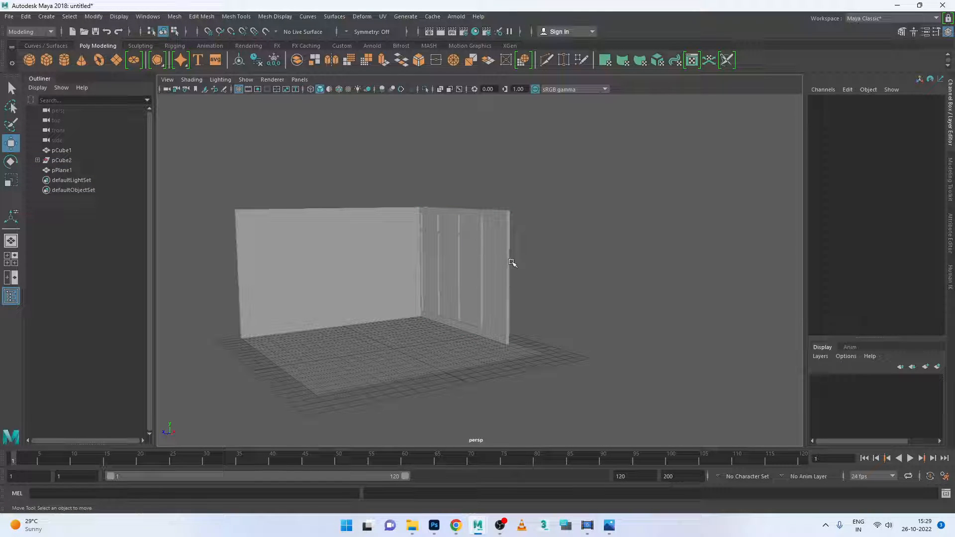
# Undo the individual panel selections and the last fine adjustment of the panels' X position
pyautogui.hotkey('ctrl', 'z')
pyautogui.hotkey('ctrl', 'z')
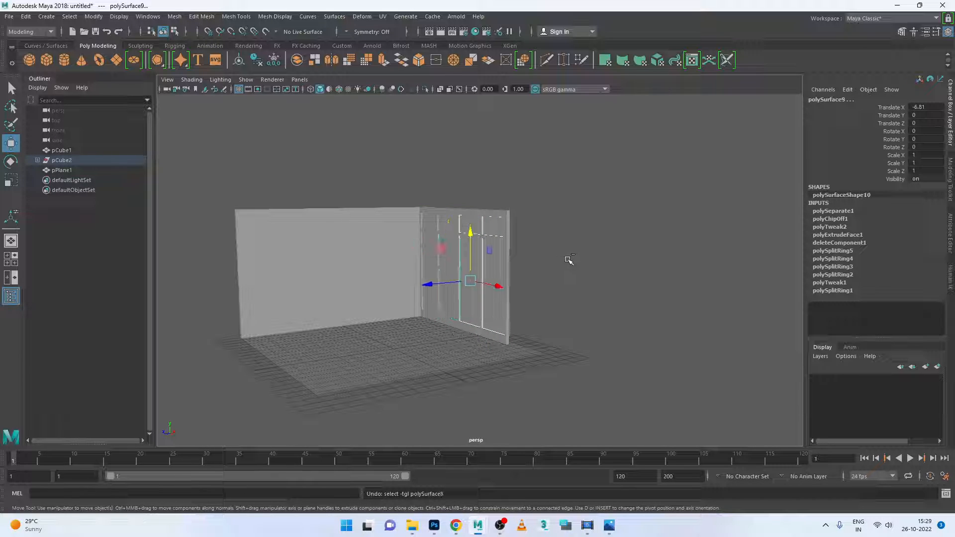
pyautogui.hotkey('ctrl', 'z')
pyautogui.hotkey('ctrl', 'z')
pyautogui.hotkey('ctrl', 'z')
pyautogui.hotkey('ctrl', 'z')
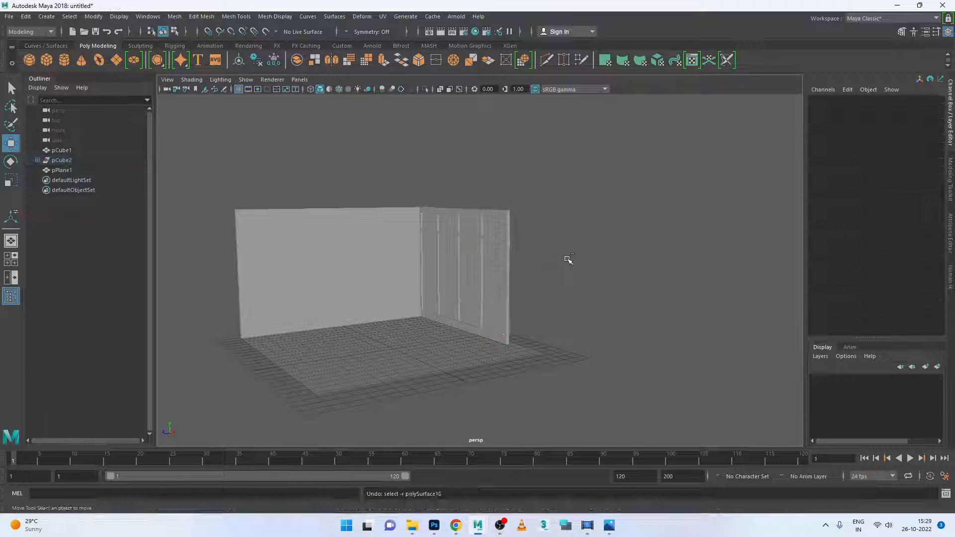
pyautogui.hotkey('ctrl', 'z')
pyautogui.hotkey('ctrl', 'z')
# Move the selected glass panels along X out of the frame to about 9.992 and assign them to a new display layer
pyautogui.scroll(-3, 565, 249)
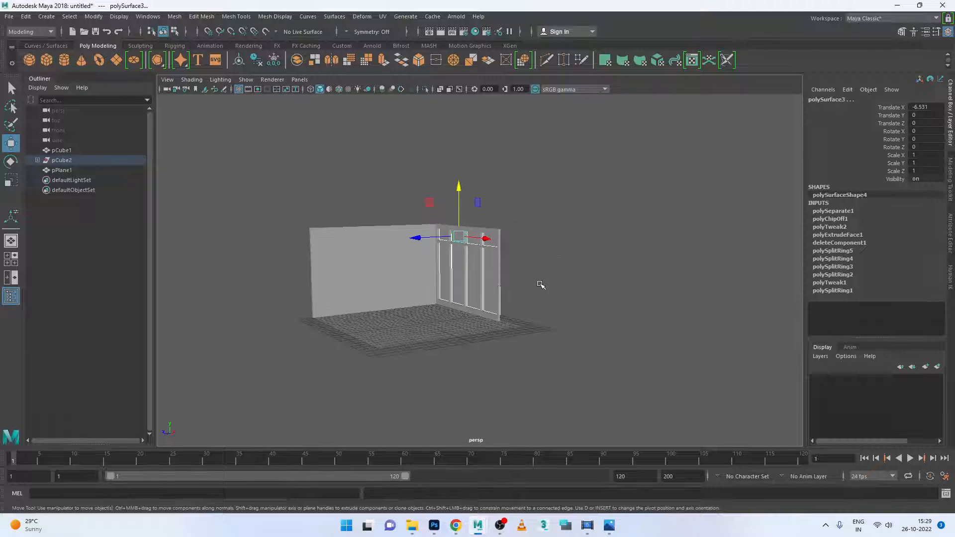
pyautogui.moveTo(417, 238); pyautogui.dragTo(509, 229)
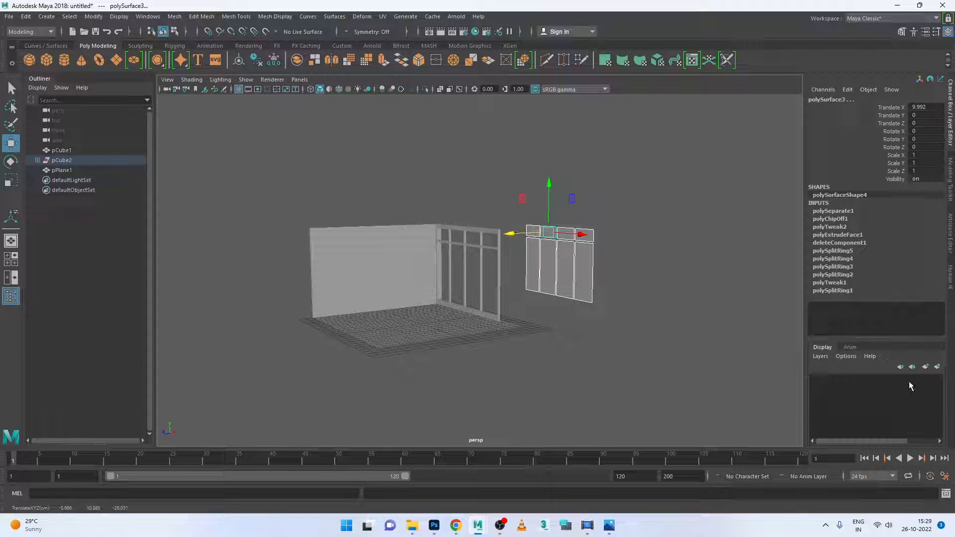
pyautogui.click(937, 367)
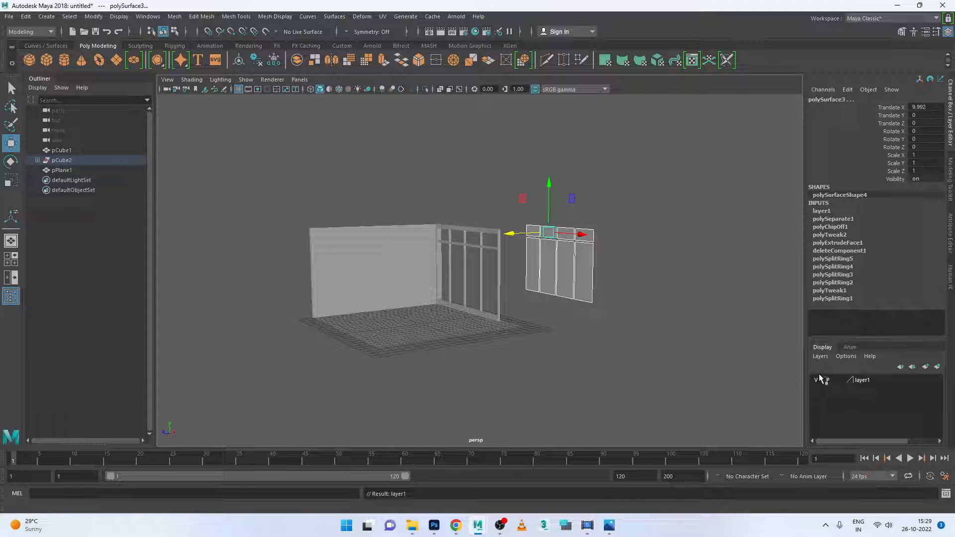
# Assign the plain wall, the floor plane and the window frame together to a new display layer
pyautogui.click(499, 324)
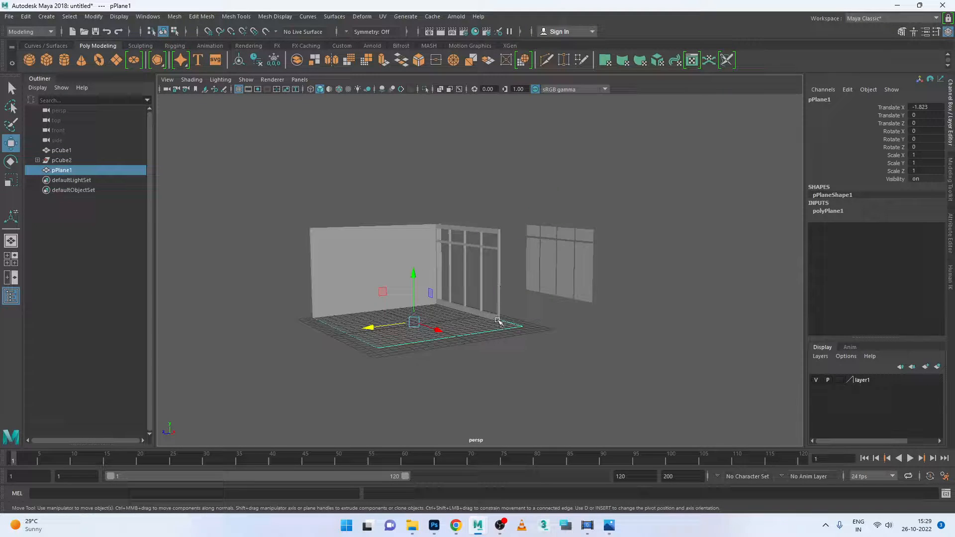
pyautogui.click(493, 313)
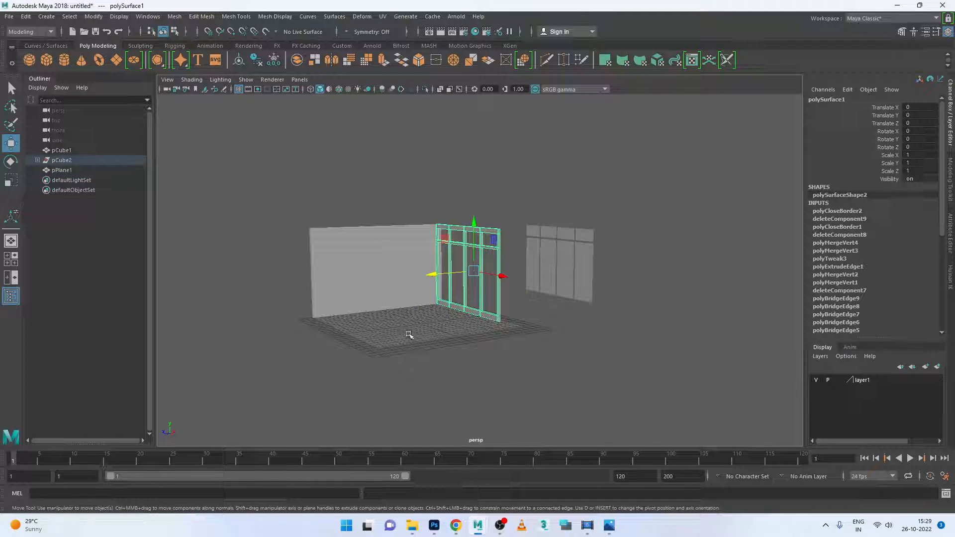
pyautogui.moveTo(336, 202); pyautogui.dragTo(468, 343)
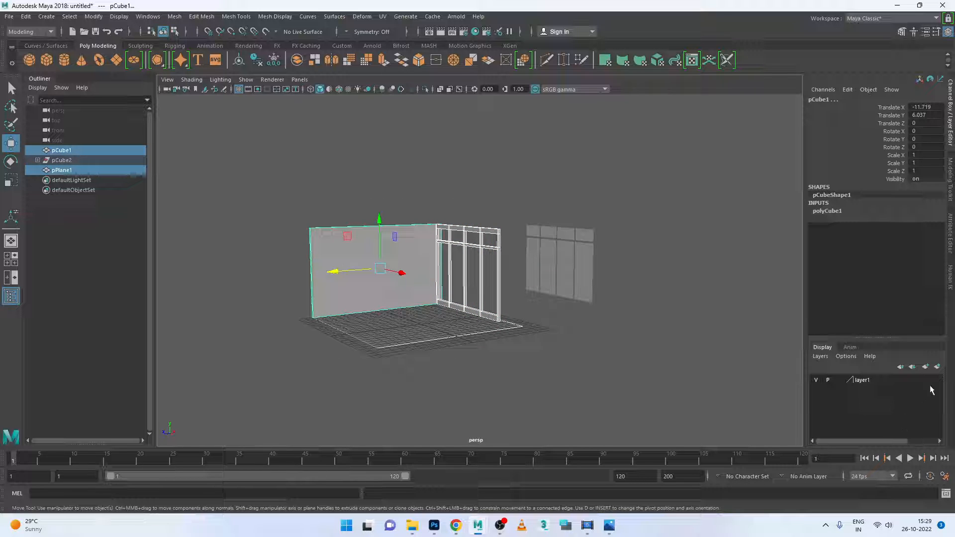
pyautogui.click(937, 367)
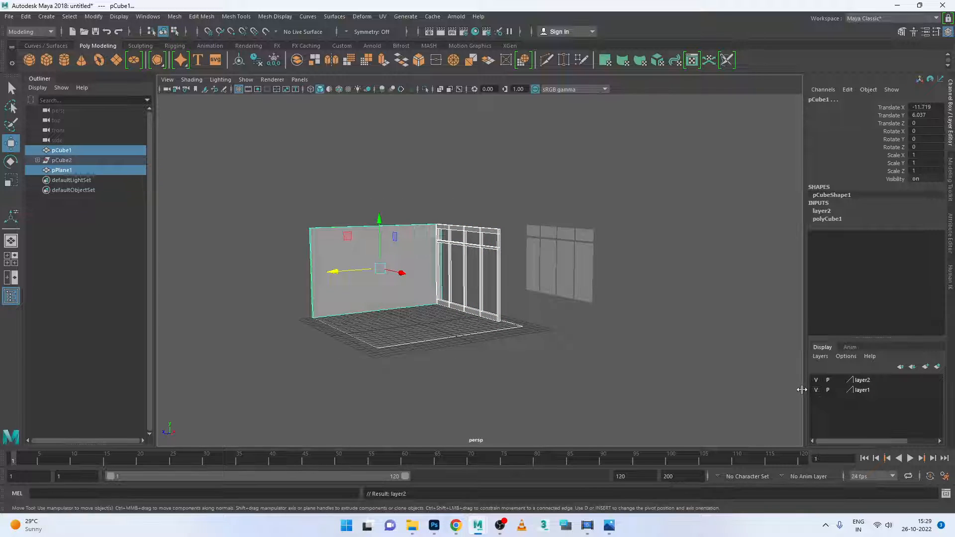
# Group all the separate glass panels beside the frame and center the group's pivot
pyautogui.click(570, 268)
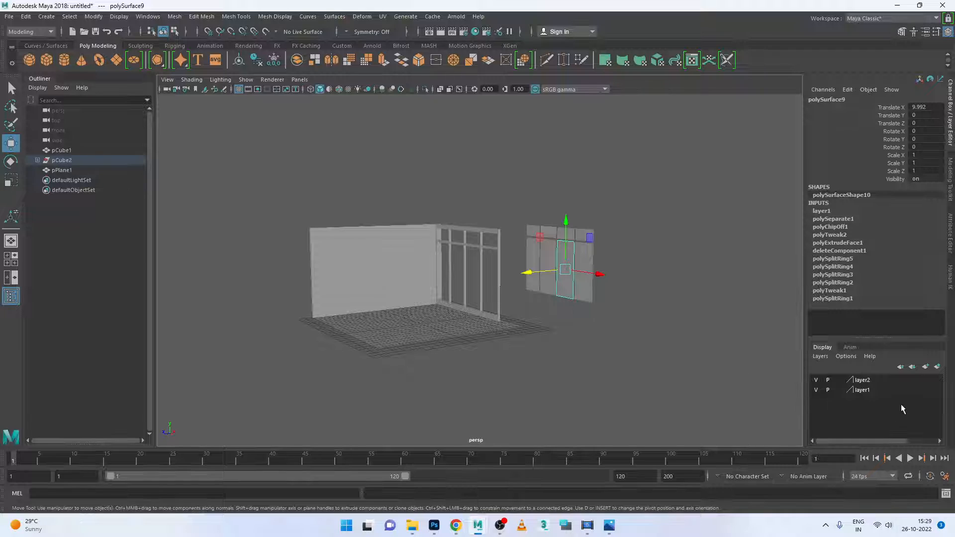
pyautogui.moveTo(635, 203); pyautogui.dragTo(532, 340)
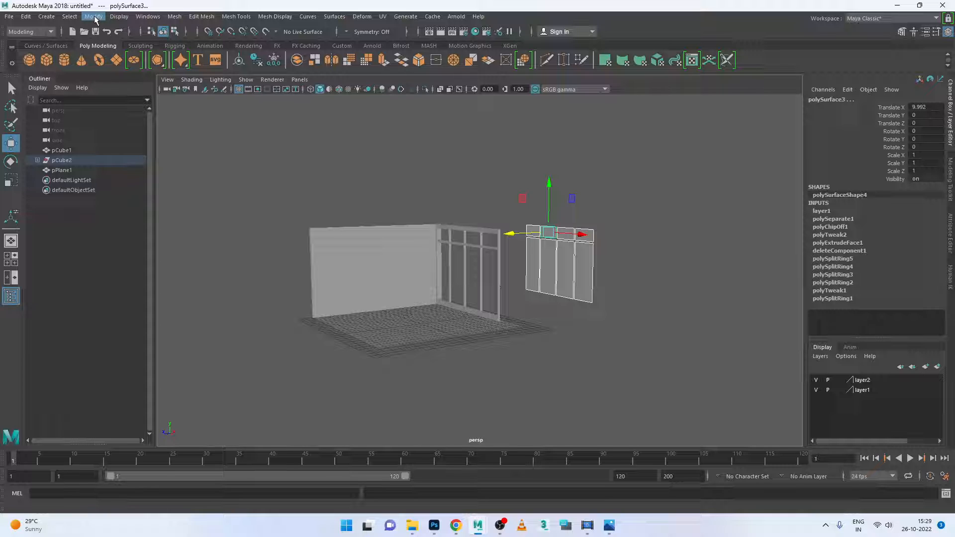
pyautogui.hotkey('ctrl', 'g')
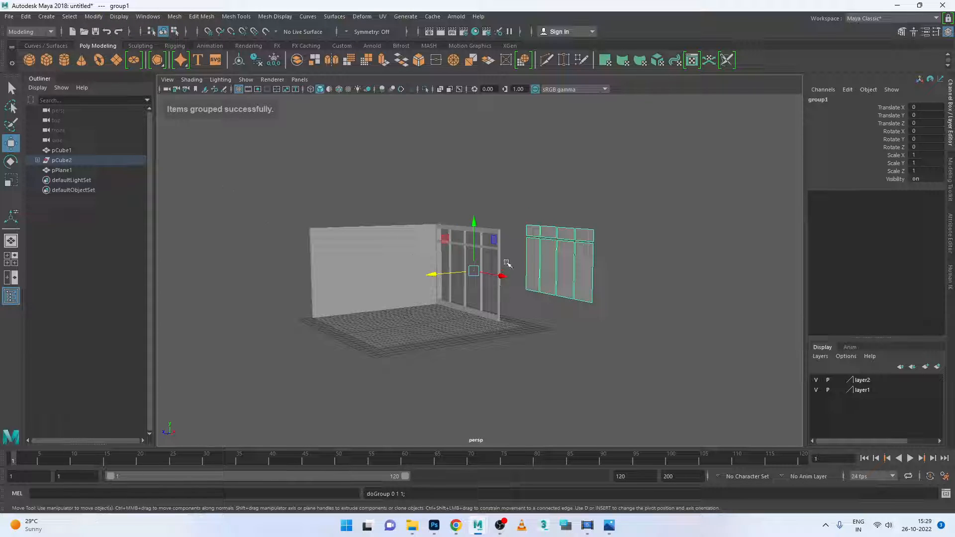
pyautogui.click(96, 17)
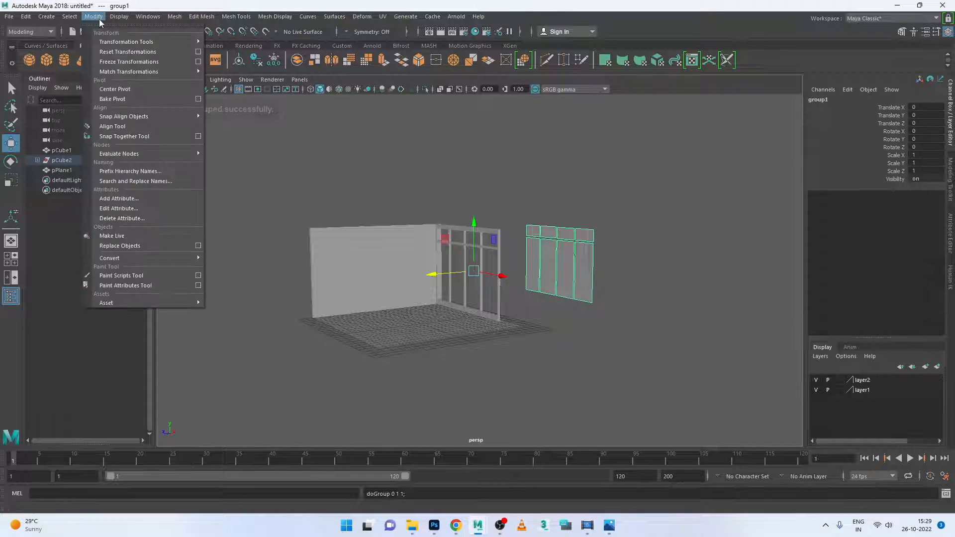
pyautogui.click(114, 89)
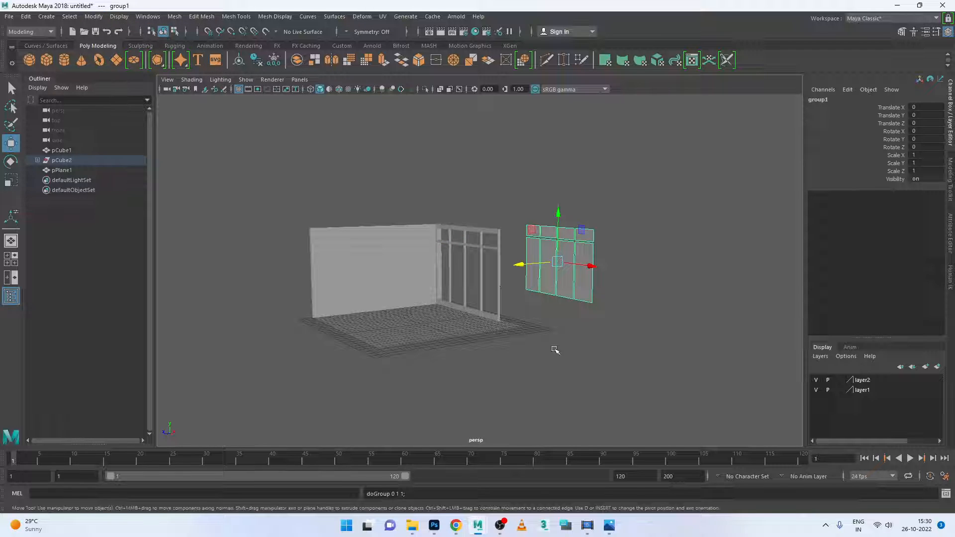
# Move the glass group along X into the window frame, to about -16.835, and assign it a Blinn material
pyautogui.moveTo(520, 266); pyautogui.dragTo(408, 288)
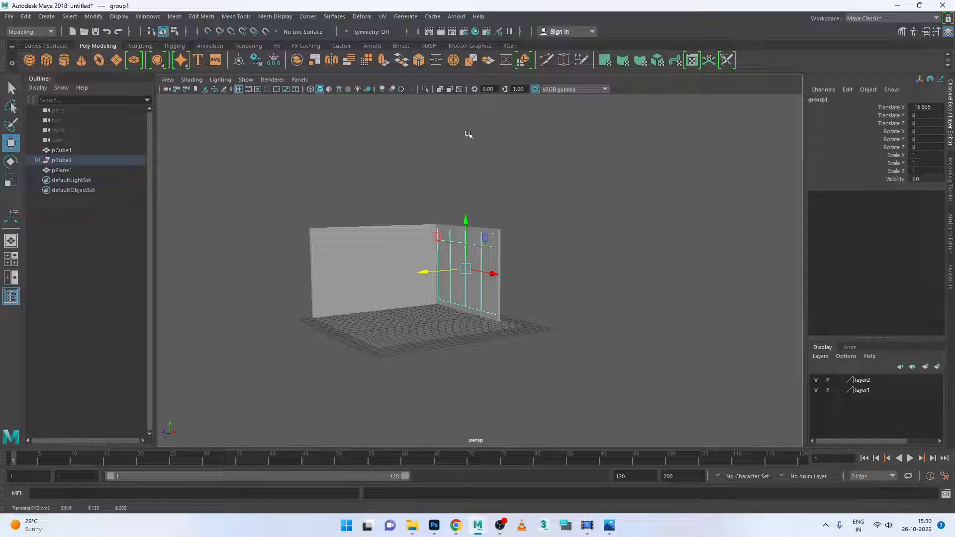
pyautogui.click(248, 45)
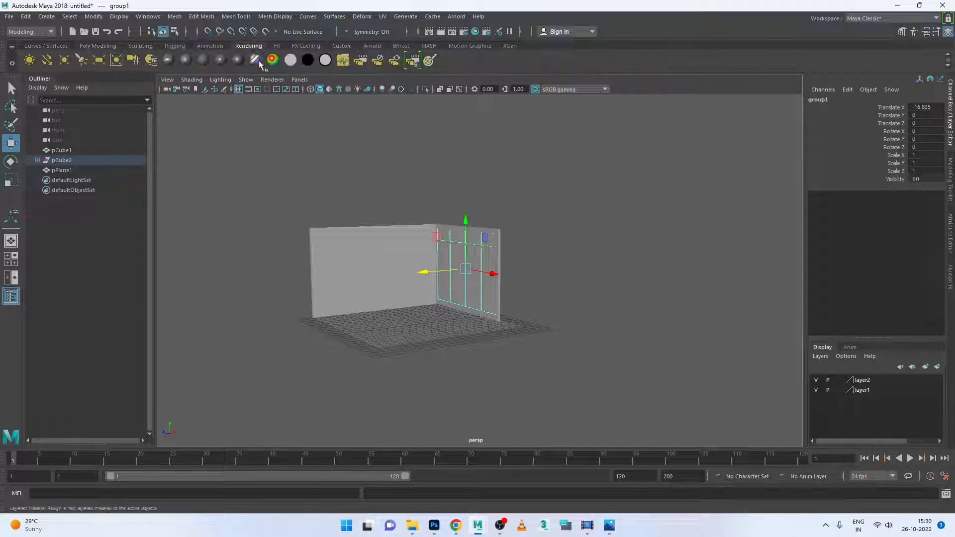
pyautogui.click(187, 61)
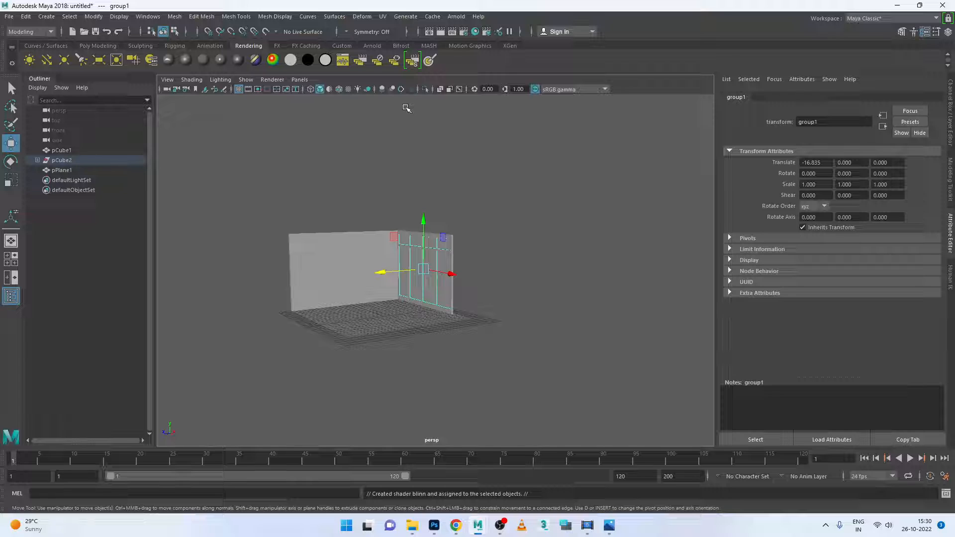
# Reselect the whole glass group through one of its panels and move it out of the frame to a Translate X of about 0.706
pyautogui.click(507, 296)
pyautogui.click(450, 267)
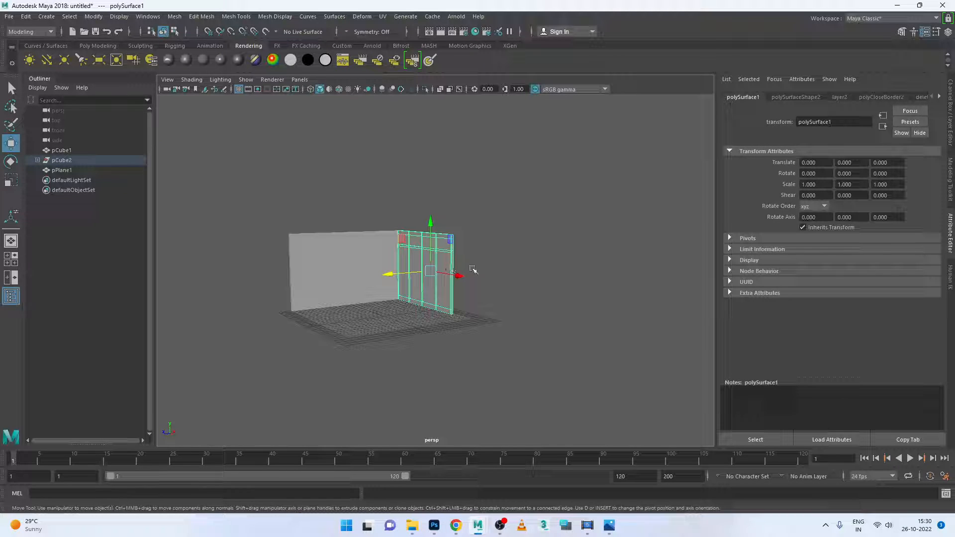
pyautogui.scroll(5, 468, 293)
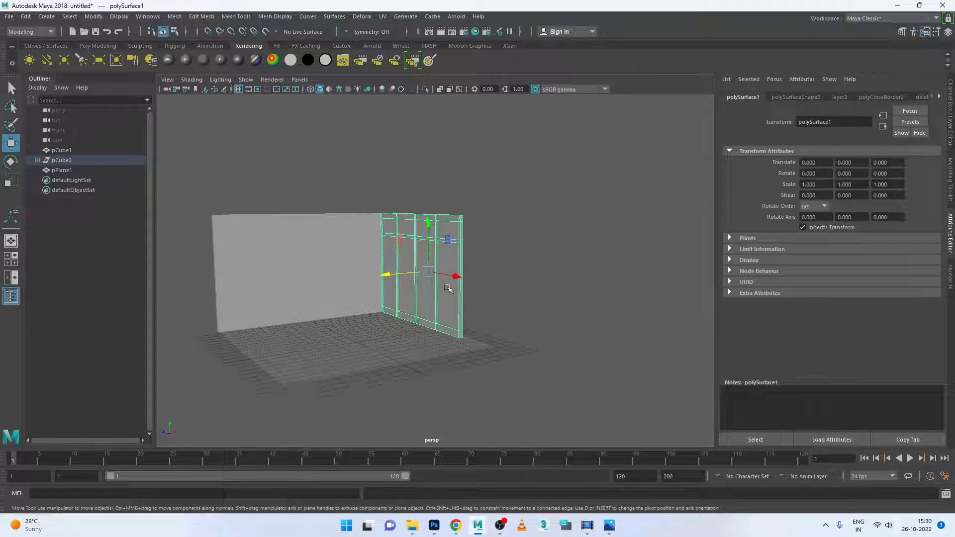
pyautogui.click(524, 273)
pyautogui.click(461, 294)
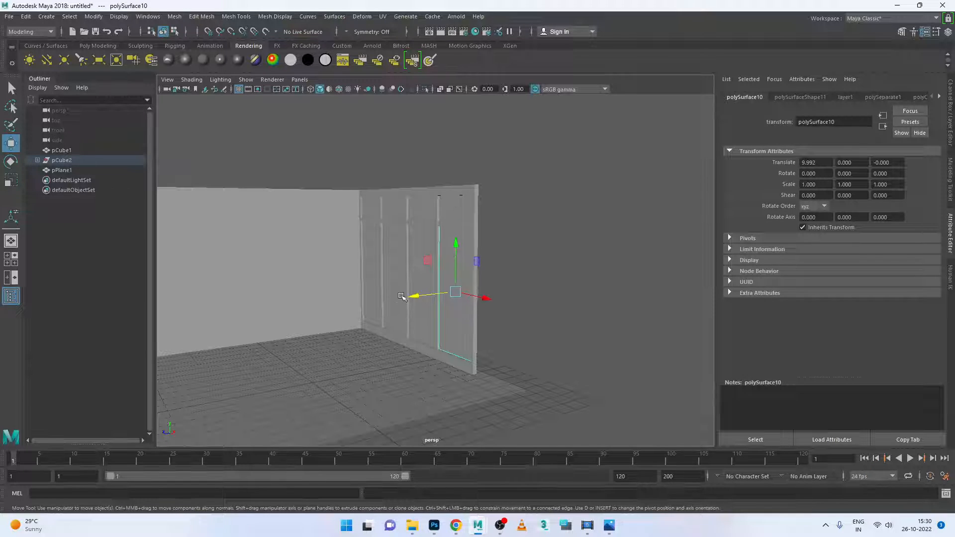
pyautogui.press('Up')
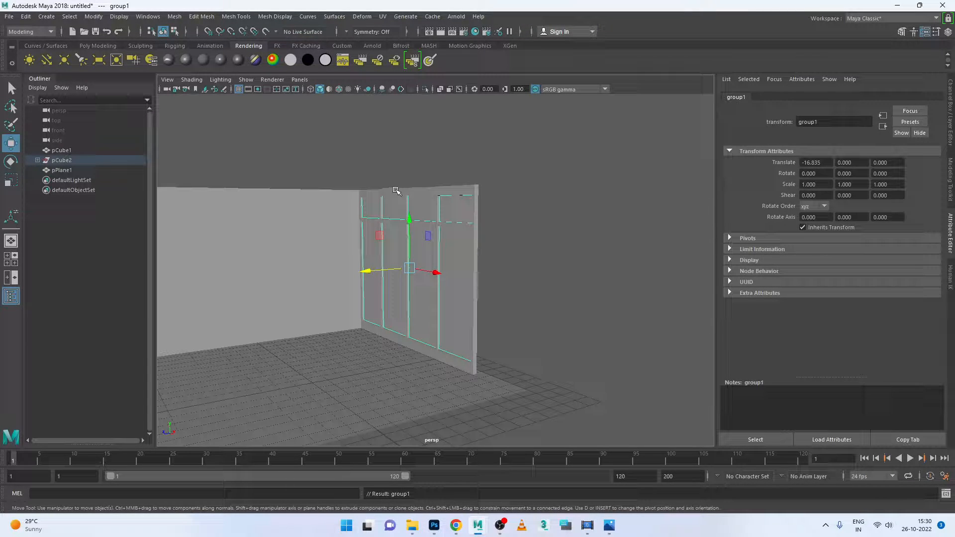
pyautogui.moveTo(372, 270); pyautogui.dragTo(542, 258)
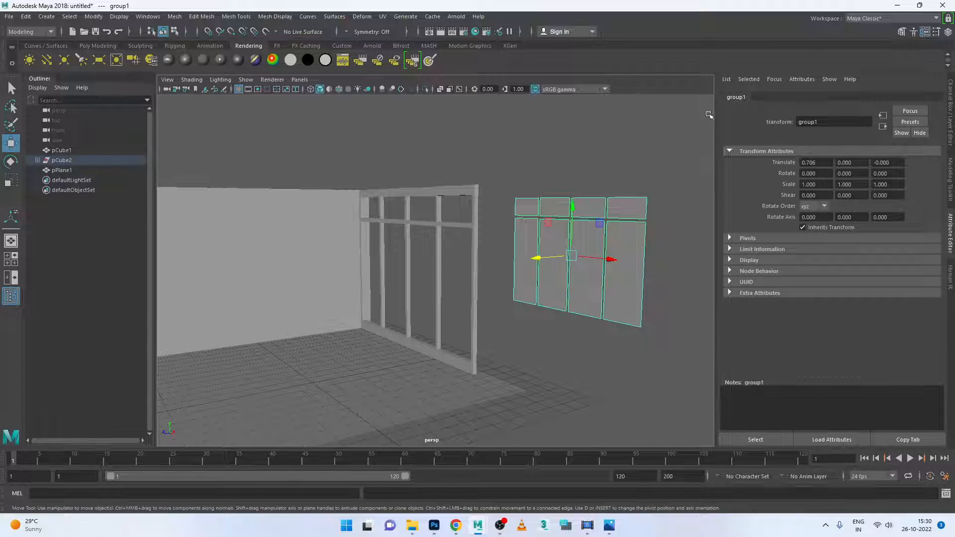
# Assign a new Blinn material to the glass group, with a turquoise color and partial transparency
pyautogui.click(186, 60)
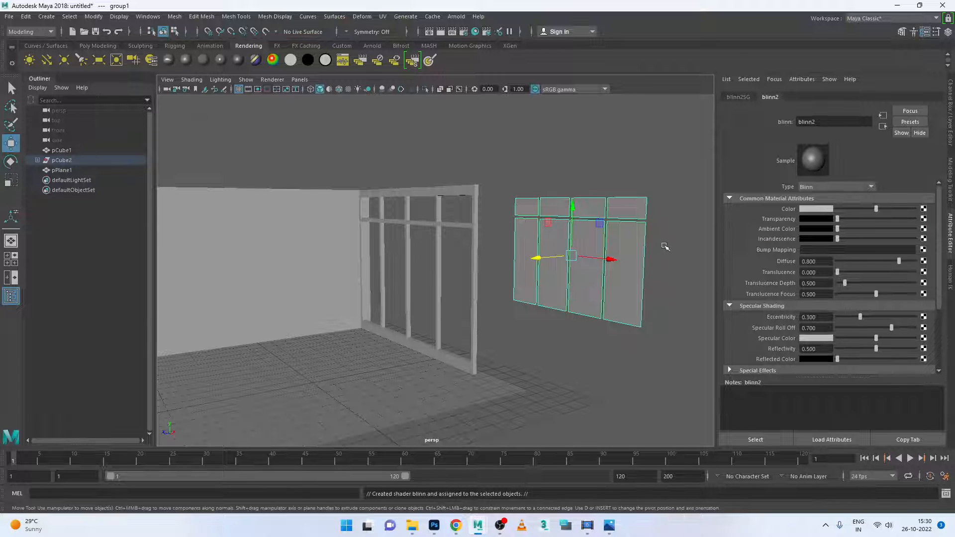
pyautogui.click(807, 209)
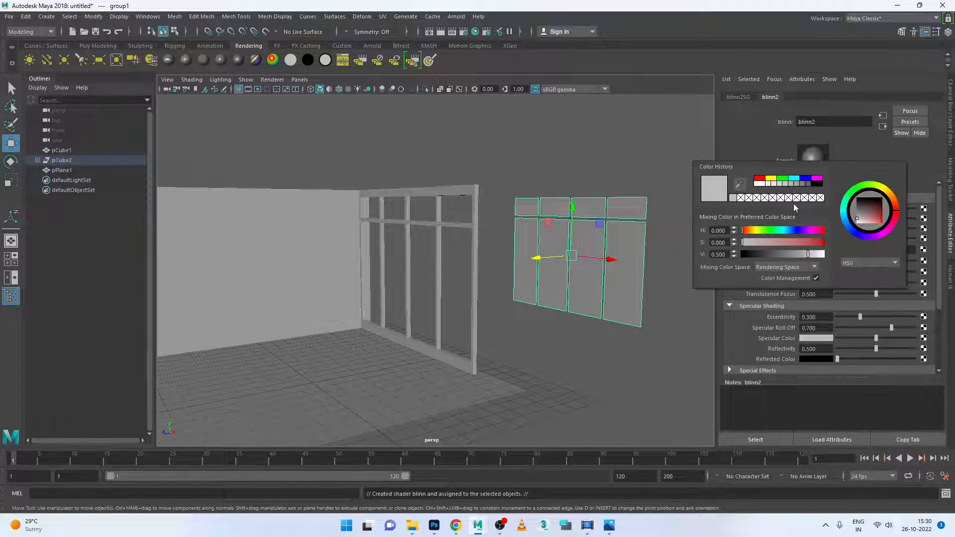
pyautogui.moveTo(794, 233); pyautogui.dragTo(817, 257)
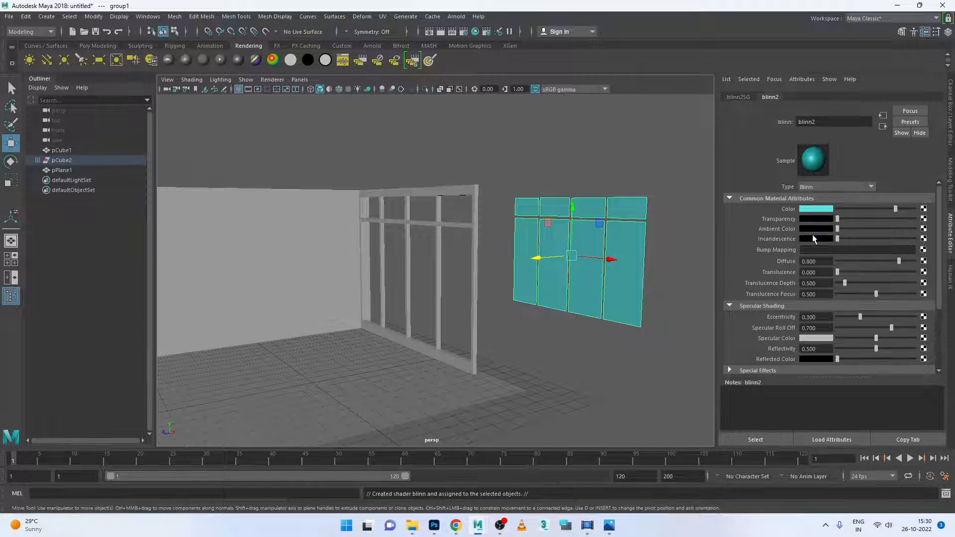
pyautogui.moveTo(838, 220); pyautogui.dragTo(863, 220)
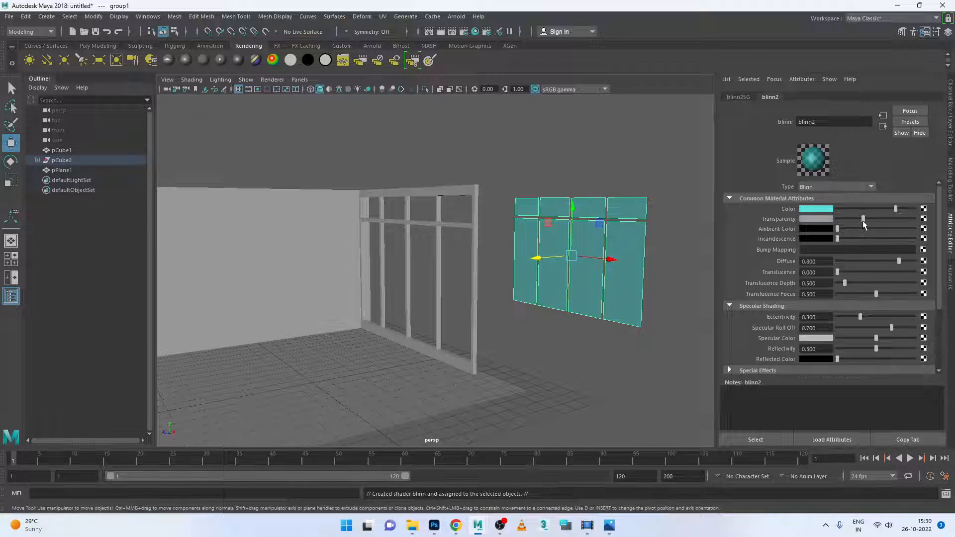
# Move the turquoise glass group back into the window frame and fine-tune its depth within the frame
pyautogui.scroll(-4, 693, 343)
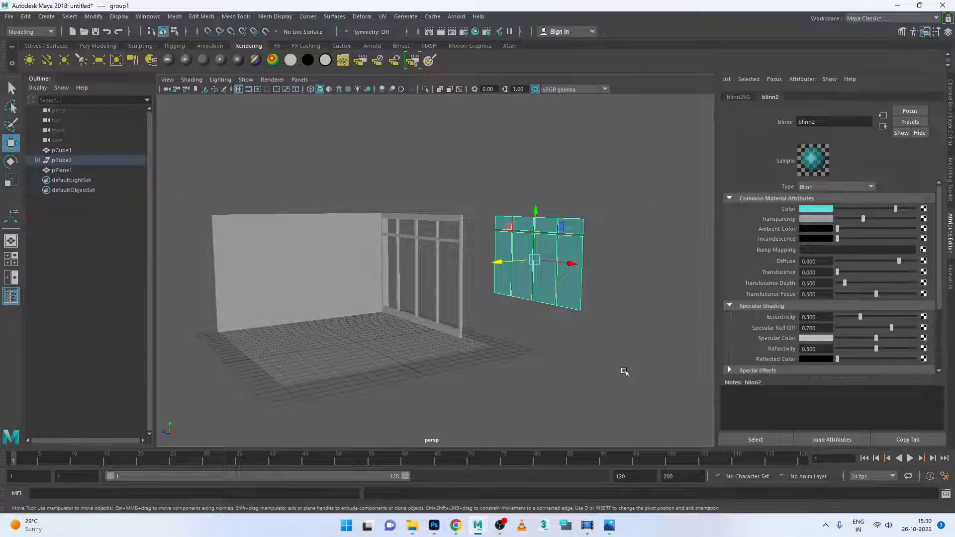
pyautogui.keyDown('alt'); pyautogui.moveTo(618, 359); pyautogui.dragTo(571, 358); pyautogui.keyUp('alt')
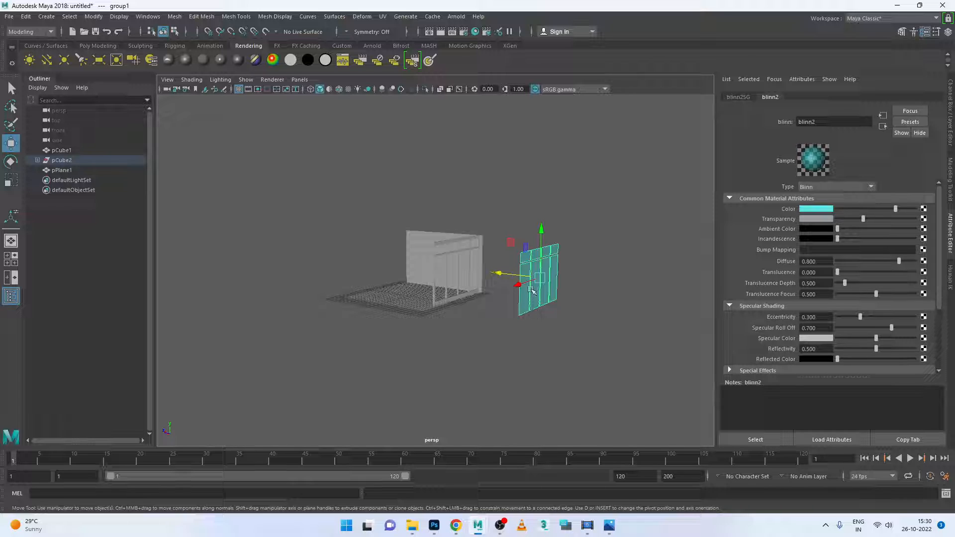
pyautogui.moveTo(531, 289); pyautogui.dragTo(431, 268)
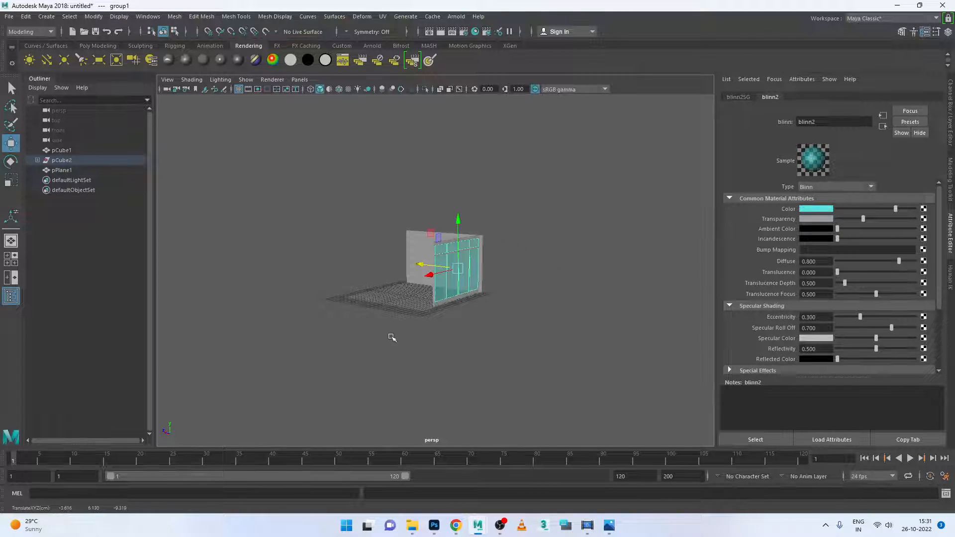
pyautogui.scroll(10, 465, 268)
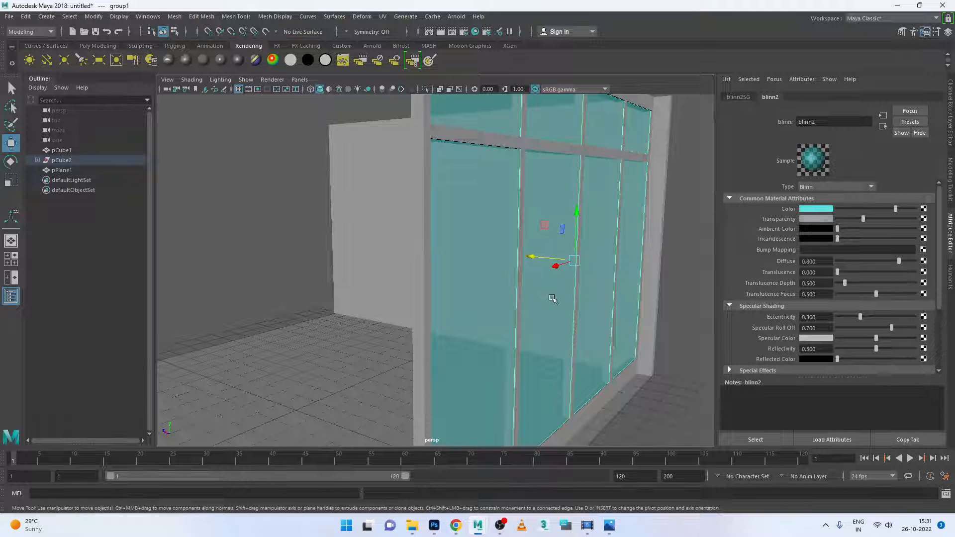
pyautogui.keyDown('alt'); pyautogui.moveTo(552, 298); pyautogui.dragTo(435, 307, button='middle'); pyautogui.keyUp('alt')
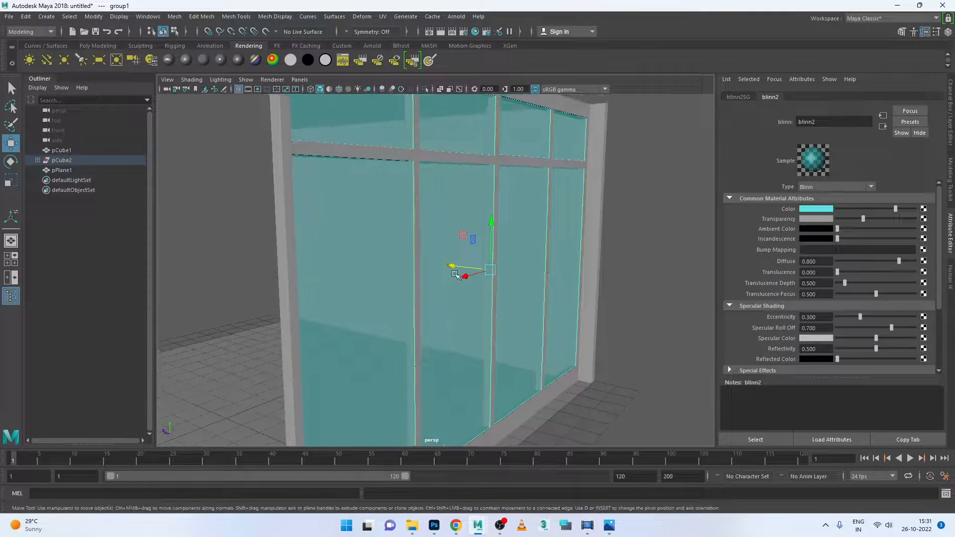
pyautogui.moveTo(456, 275); pyautogui.dragTo(452, 267)
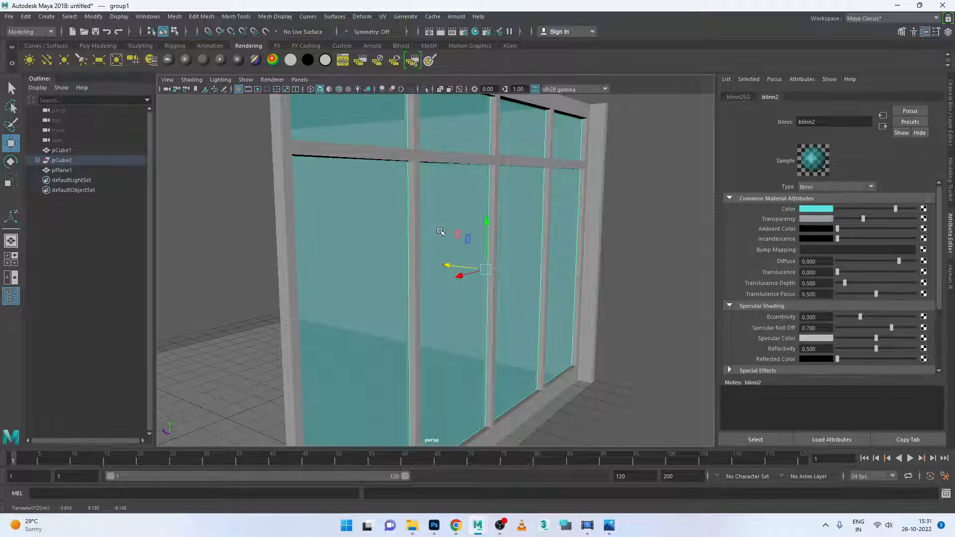
# Examine the glazed window from inside the room and compare it with the office reference image
pyautogui.click(646, 234)
pyautogui.keyDown('alt'); pyautogui.moveTo(646, 235); pyautogui.dragTo(601, 315); pyautogui.keyUp('alt')
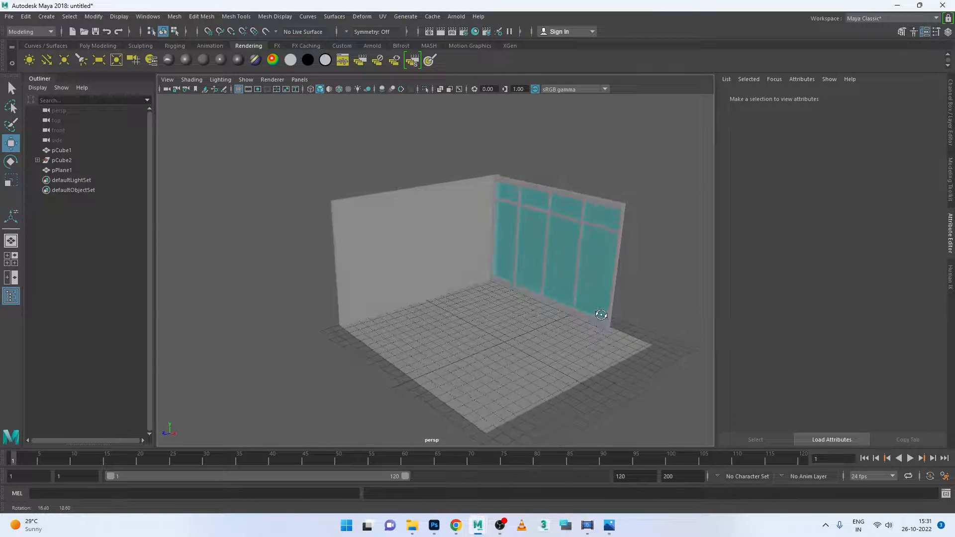
pyautogui.click(594, 298)
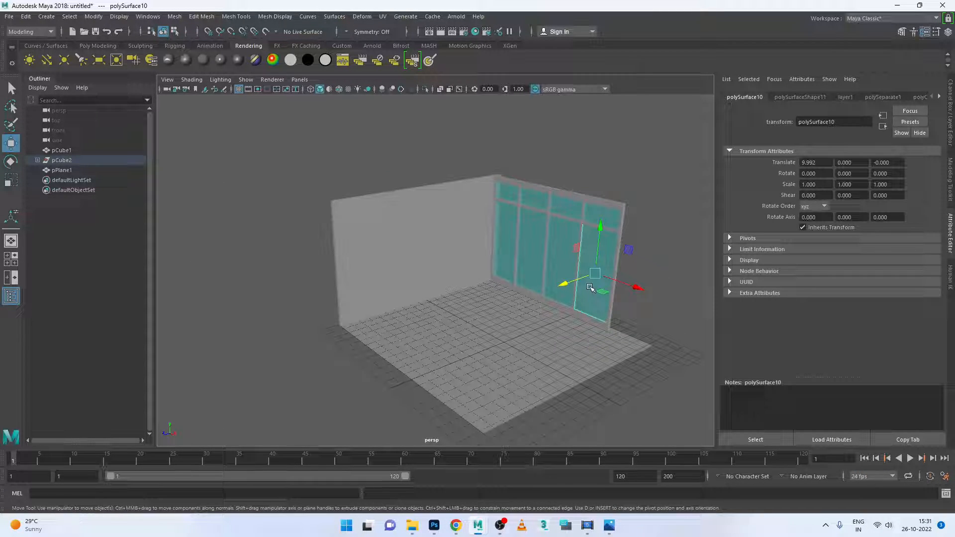
pyautogui.click(648, 240)
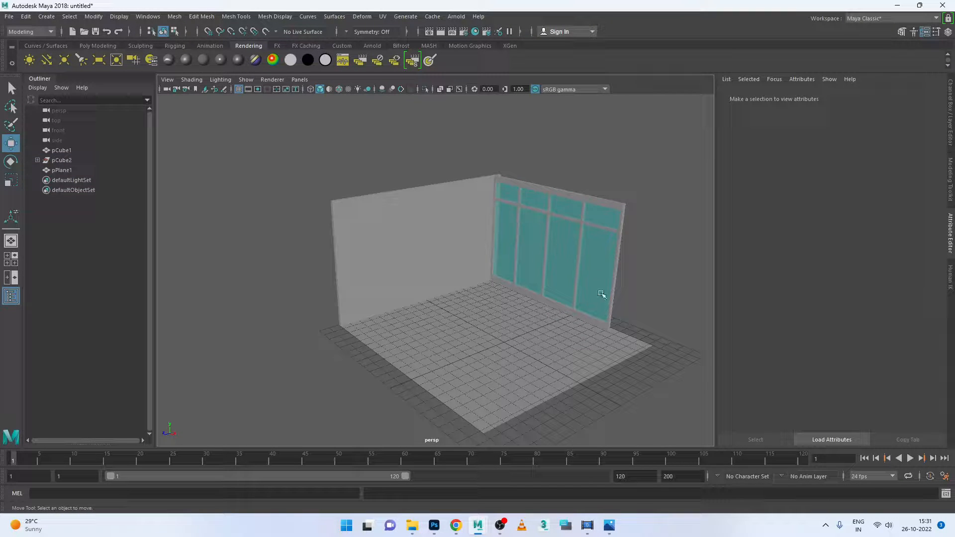
pyautogui.click(609, 525)
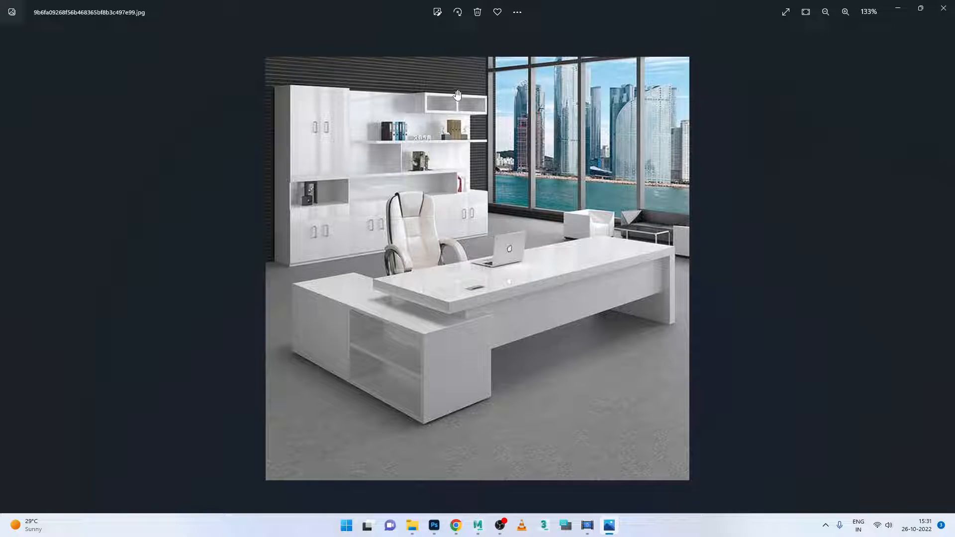
pyautogui.click(617, 527)
# Insert 20 evenly spaced horizontal edge loops across the plain wall using the multiple edge loops option with equal multiplier
pyautogui.click(400, 219)
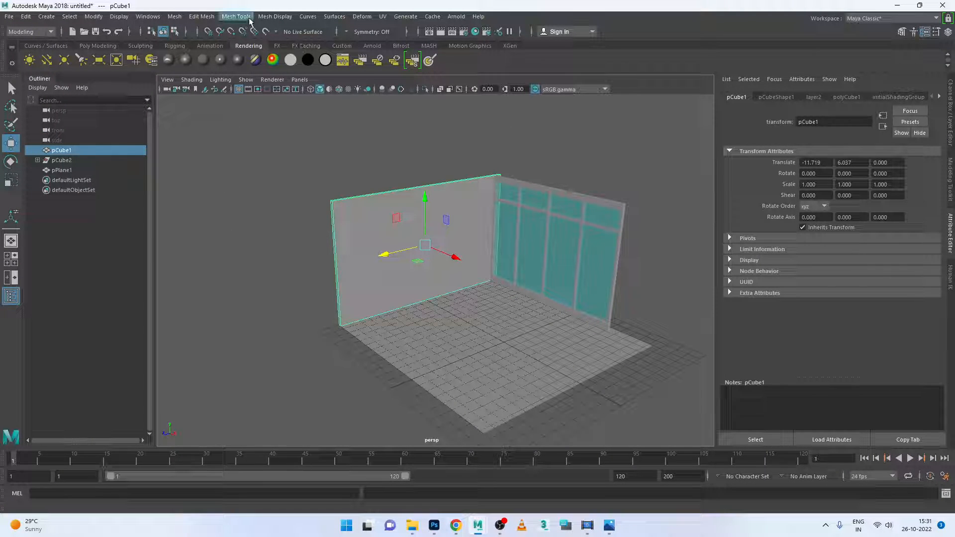
pyautogui.click(236, 16)
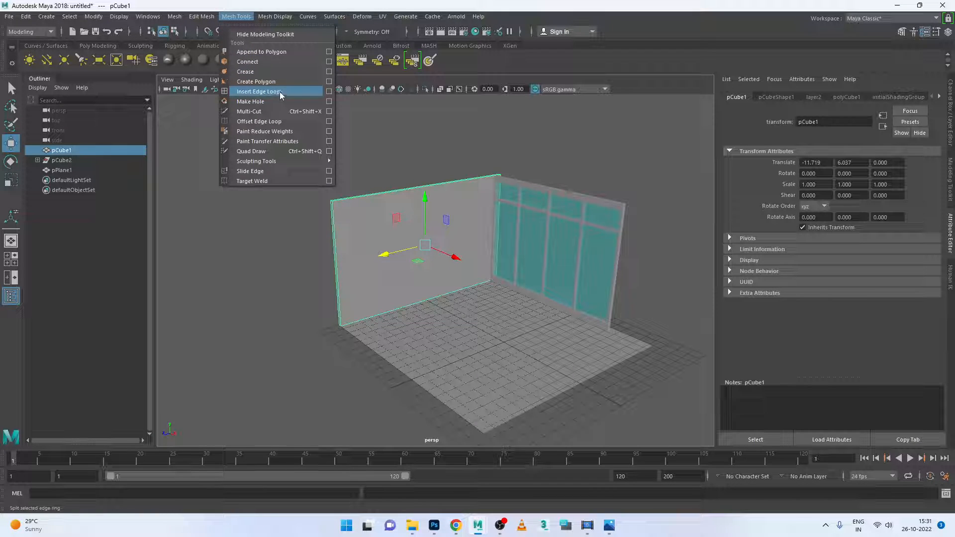
pyautogui.click(328, 92)
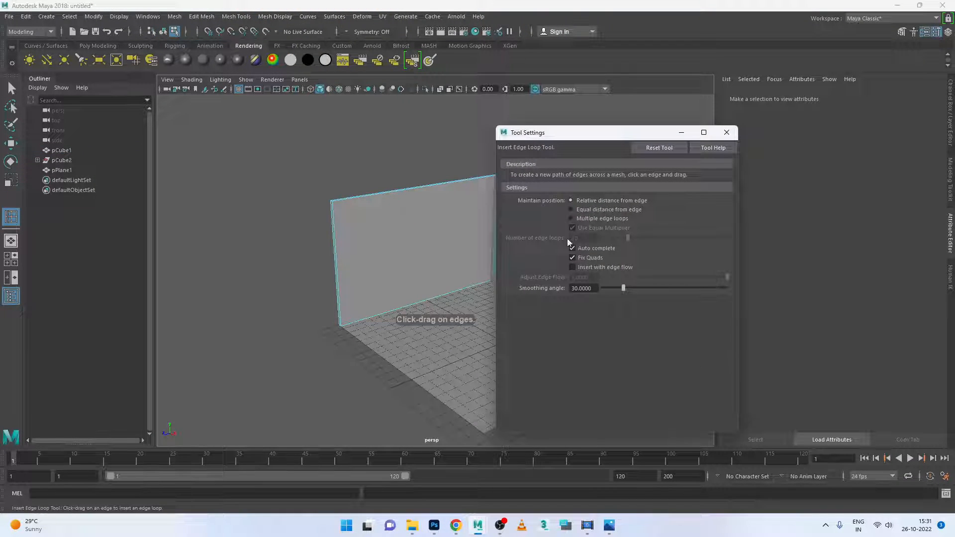
pyautogui.click(572, 218)
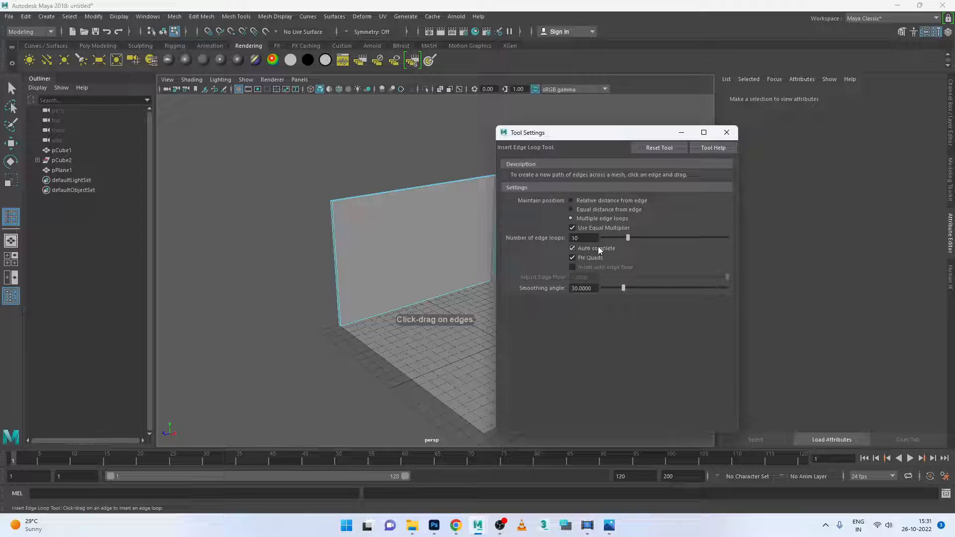
pyautogui.moveTo(588, 238); pyautogui.dragTo(556, 239)
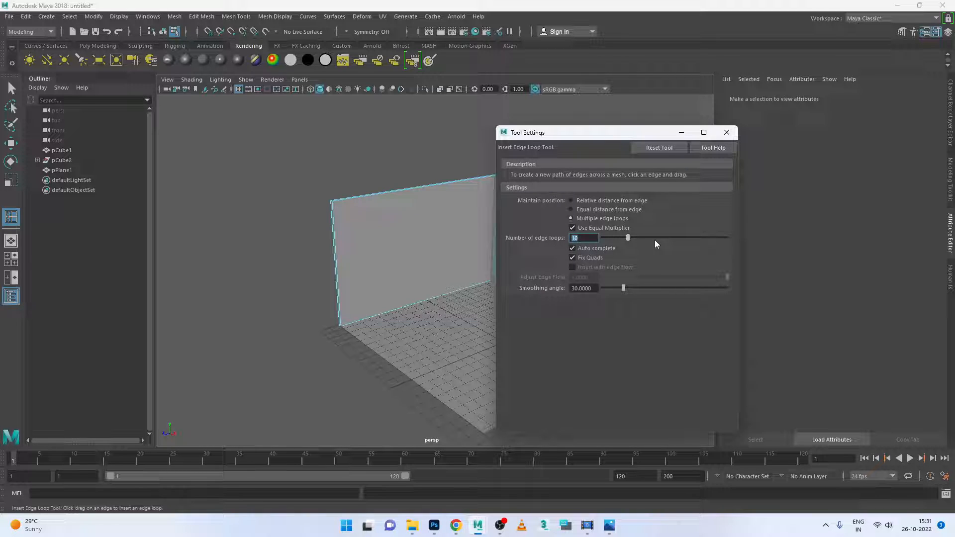
pyautogui.write('20')
pyautogui.press('Return')
pyautogui.click(681, 132)
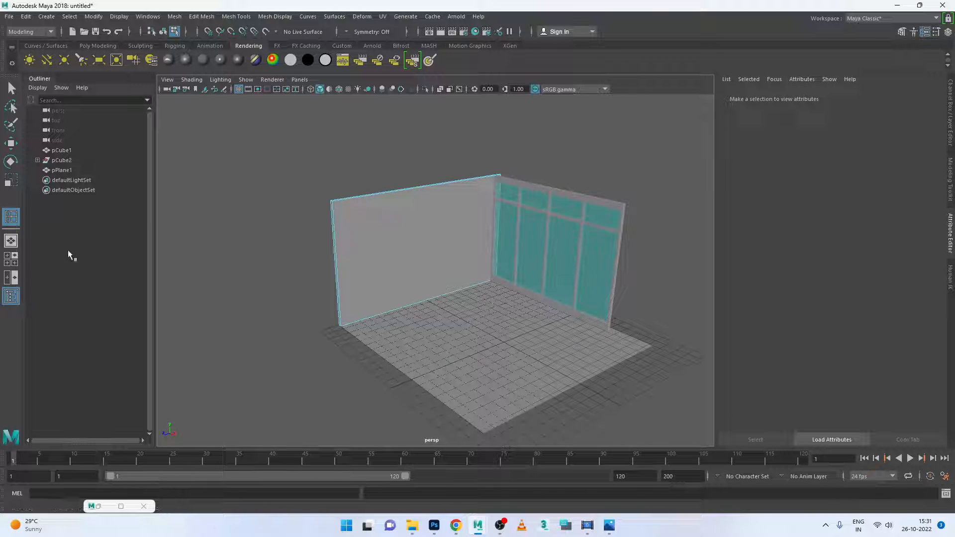
pyautogui.click(335, 241)
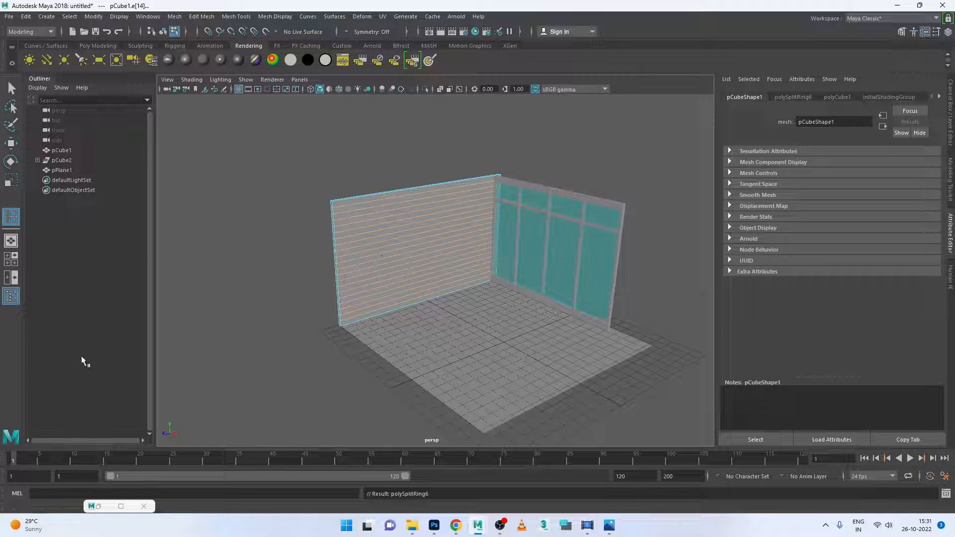
# Restore the Insert Edge Loop tool to relative distance from edge and return to the Move tool
pyautogui.click(101, 507)
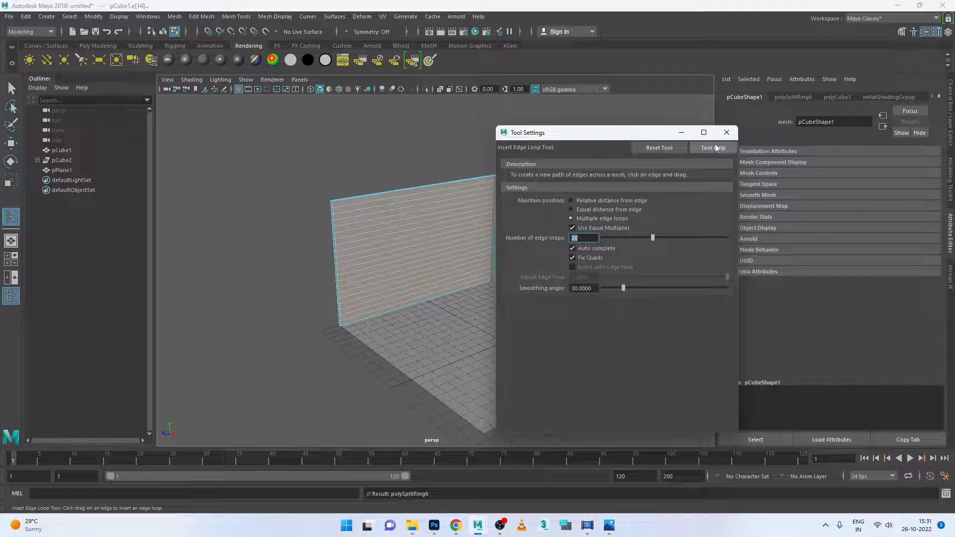
pyautogui.click(572, 200)
pyautogui.click(727, 132)
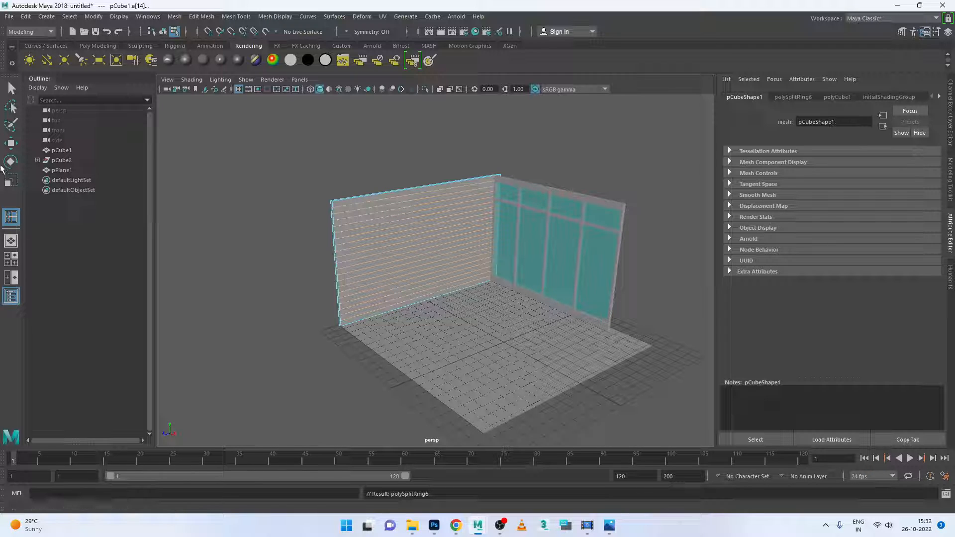
pyautogui.click(11, 143)
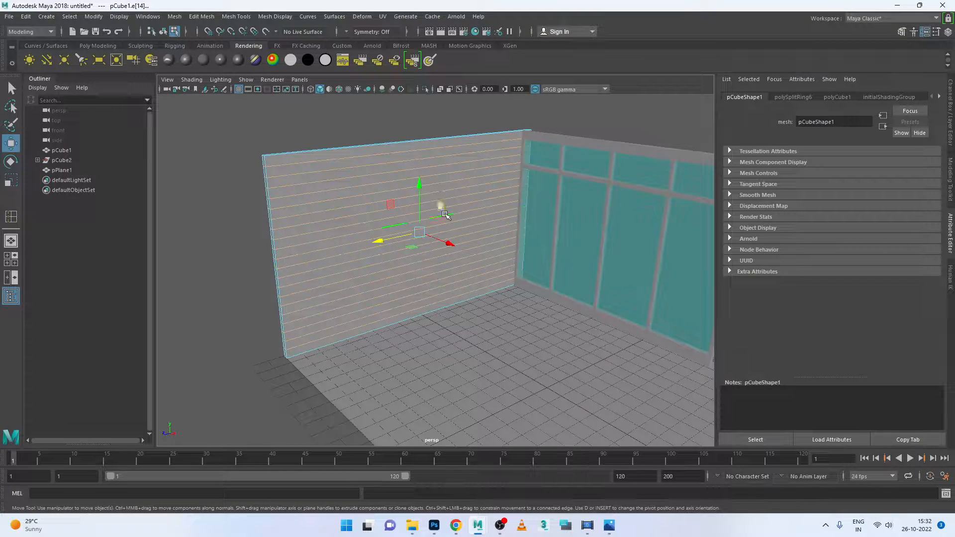
# Select the horizontal strip faces in the upper half of the subdivided wall's room side, one after another
pyautogui.moveTo(444, 213)
pyautogui.mouseDown(button='right')
pyautogui.moveTo(431, 218)
pyautogui.moveTo(440, 197)
pyautogui.mouseUp(button='right')
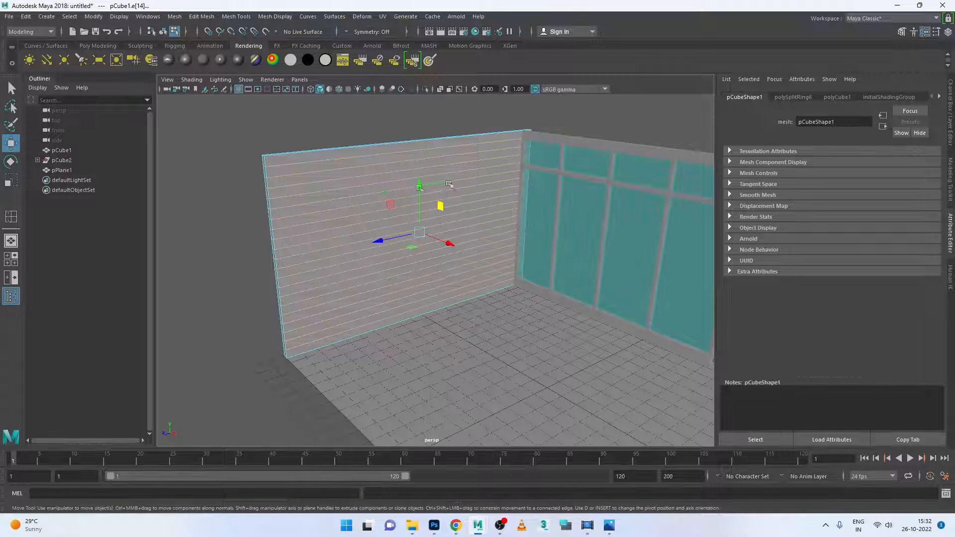
pyautogui.moveTo(343, 155); pyautogui.dragTo(342, 184, button='right')
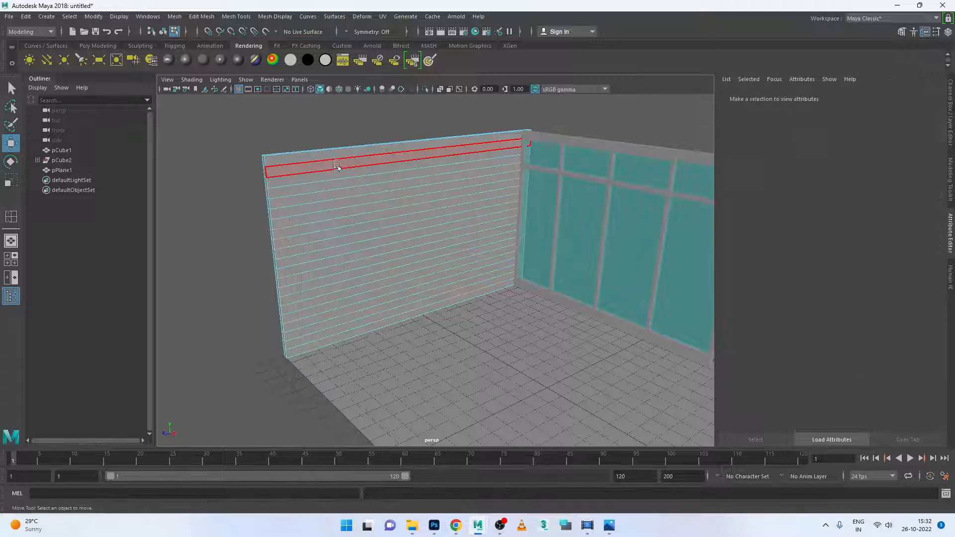
pyautogui.click(335, 163)
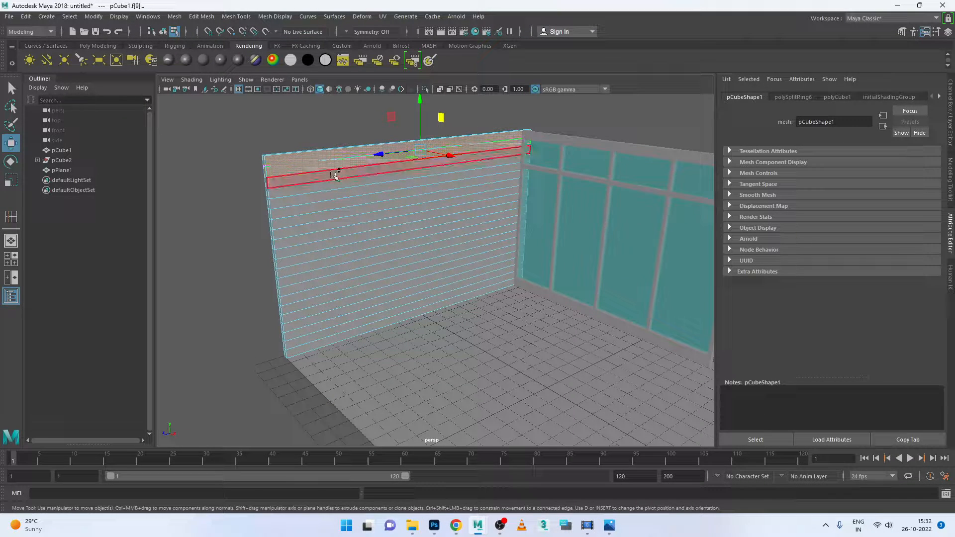
pyautogui.keyDown('shift'); pyautogui.click(335, 176); pyautogui.keyUp('shift')
pyautogui.keyDown('shift'); pyautogui.click(334, 186); pyautogui.keyUp('shift')
pyautogui.keyDown('shift'); pyautogui.click(338, 198); pyautogui.keyUp('shift')
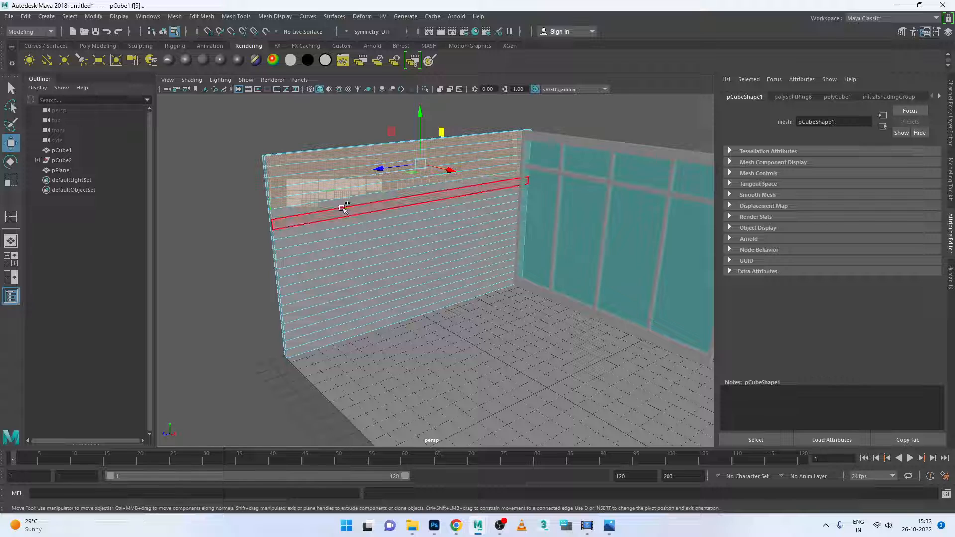
pyautogui.keyDown('shift'); pyautogui.click(341, 208); pyautogui.keyUp('shift')
pyautogui.keyDown('shift'); pyautogui.click(344, 218); pyautogui.keyUp('shift')
pyautogui.keyDown('shift'); pyautogui.click(346, 227); pyautogui.keyUp('shift')
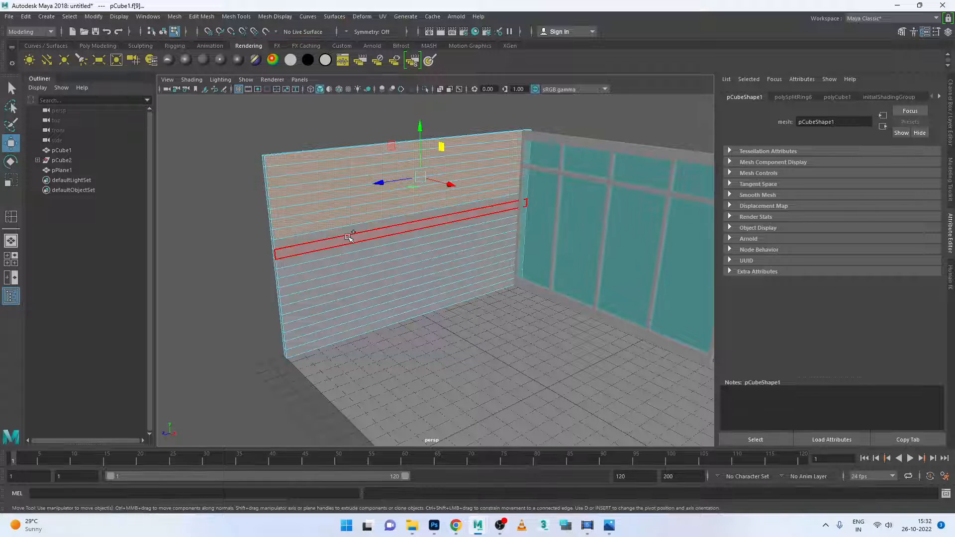
pyautogui.keyDown('shift'); pyautogui.click(351, 238); pyautogui.keyUp('shift')
pyautogui.keyDown('shift'); pyautogui.click(352, 248); pyautogui.keyUp('shift')
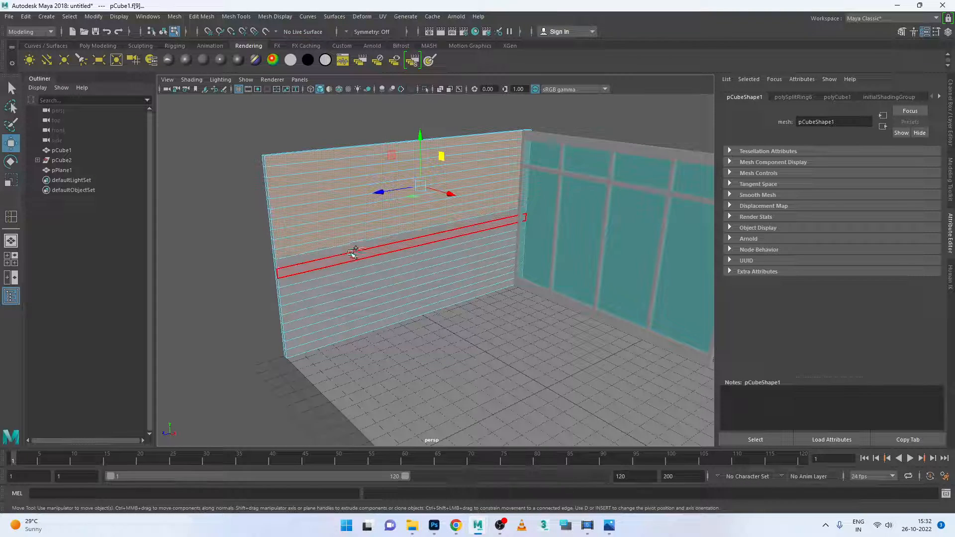
pyautogui.keyDown('shift'); pyautogui.click(354, 257); pyautogui.keyUp('shift')
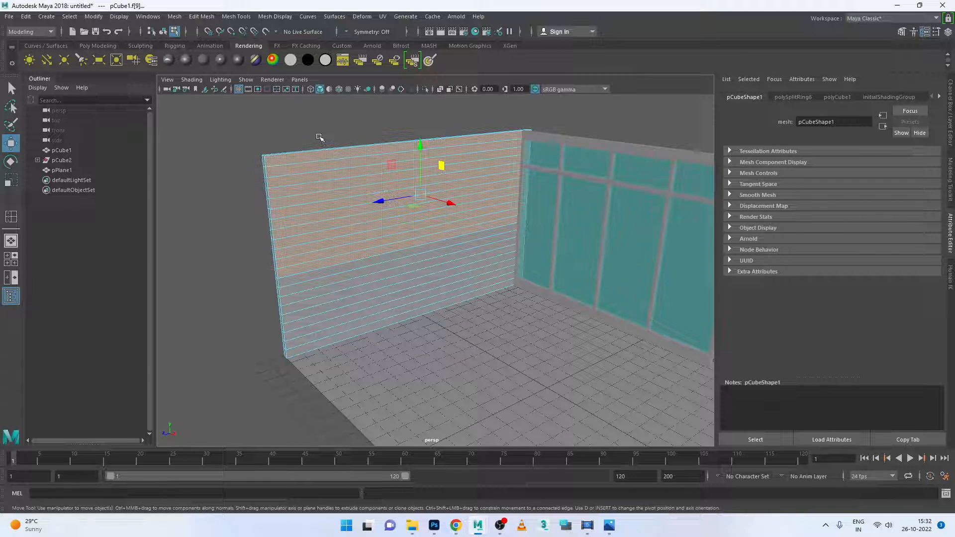
# Select all faces of the subdivided wall, then deselect those on its outer side in the front view
pyautogui.keyDown('shift'); pyautogui.moveTo(320, 137); pyautogui.dragTo(356, 342); pyautogui.keyUp('shift')
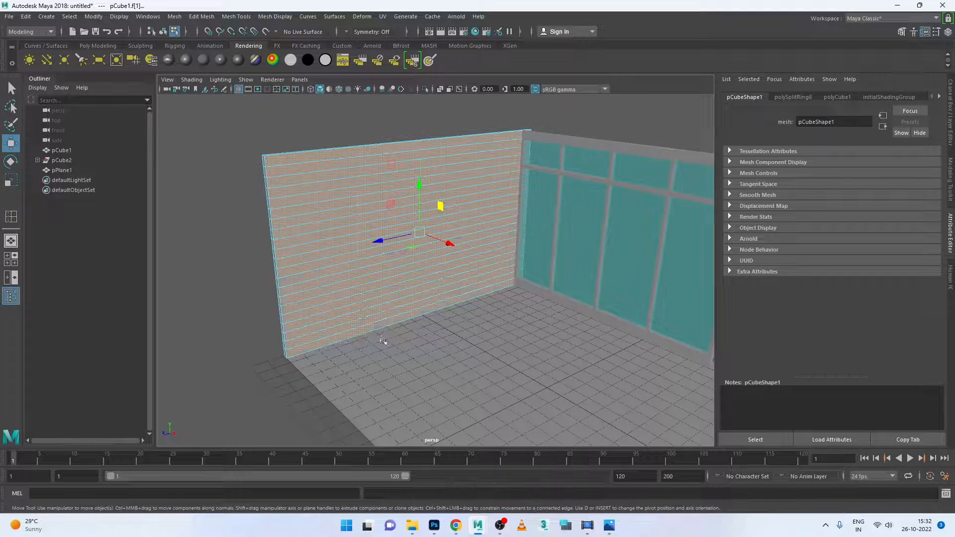
pyautogui.press('space')
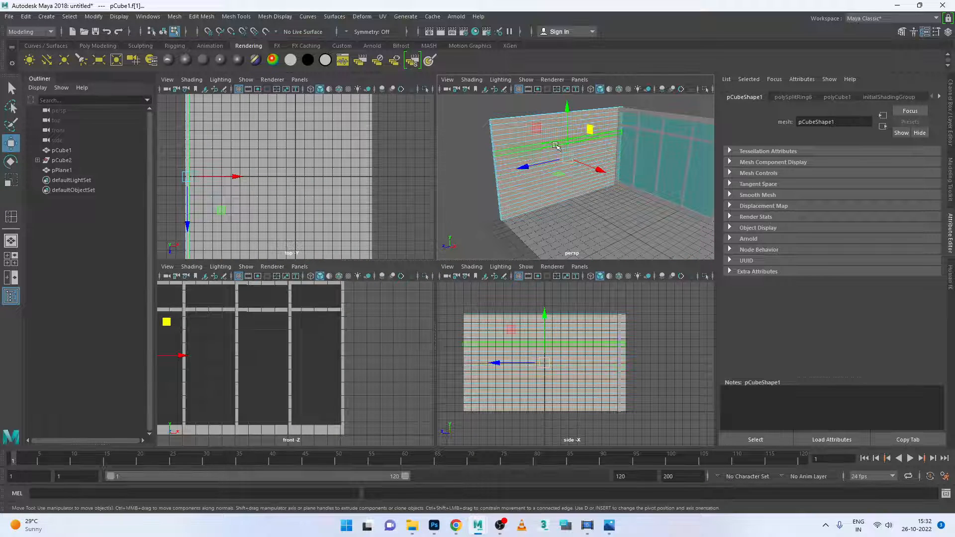
pyautogui.press('space')
pyautogui.scroll(-2, 366, 300)
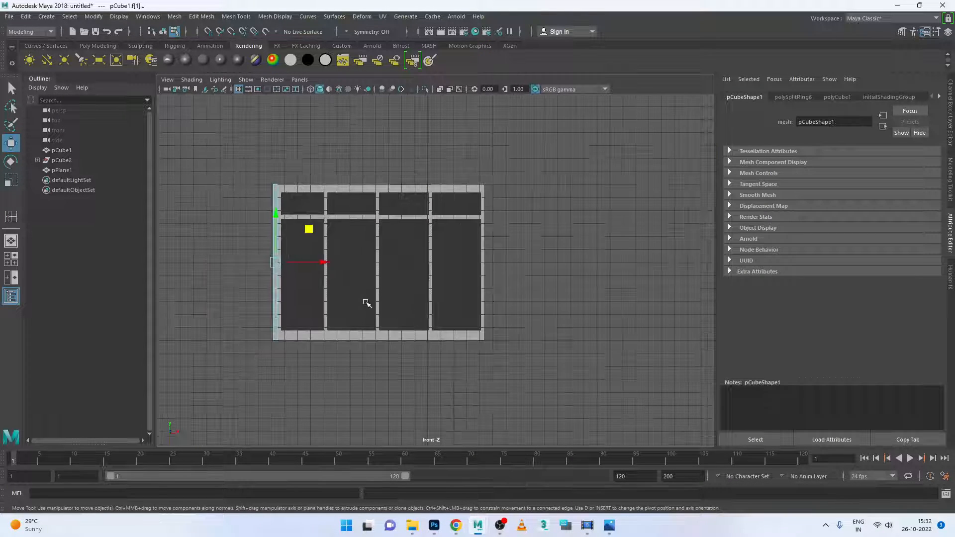
pyautogui.scroll(3, 207, 167)
pyautogui.scroll(1, 206, 167)
pyautogui.keyDown('alt'); pyautogui.moveTo(286, 251); pyautogui.dragTo(438, 259, button='middle'); pyautogui.keyUp('alt')
pyautogui.moveTo(301, 131); pyautogui.dragTo(330, 394)
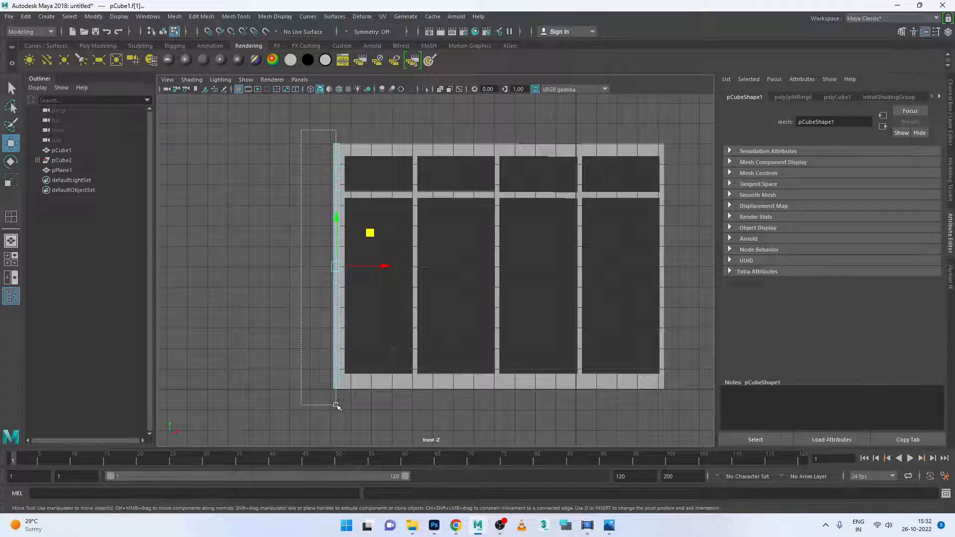
pyautogui.press('space')
pyautogui.press('space')
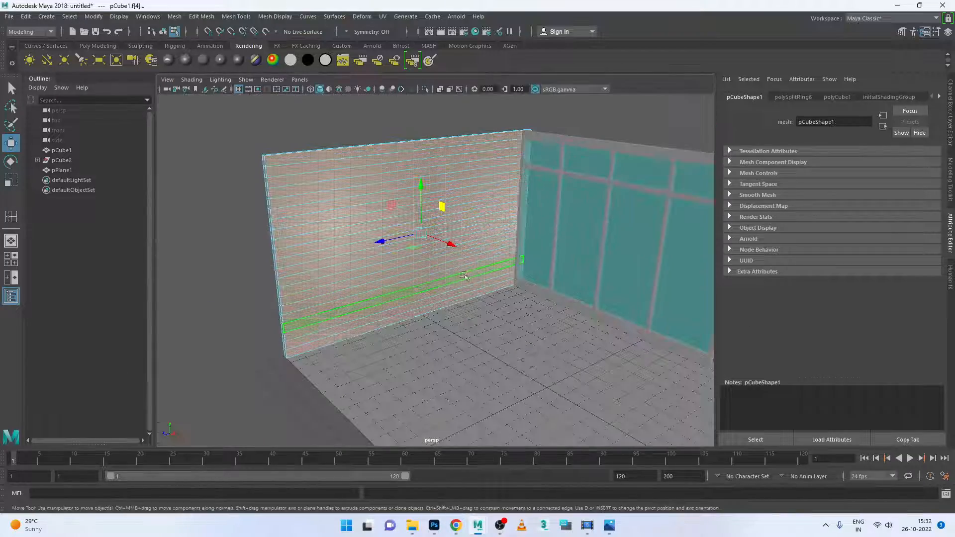
# Extrude the wall's strip faces individually with Keep Faces Together off and scale them to about 0.985, 0.610 and 0.917 locally
pyautogui.keyDown('alt'); pyautogui.moveTo(465, 276); pyautogui.dragTo(485, 298); pyautogui.keyUp('alt')
pyautogui.scroll(8, 442, 271)
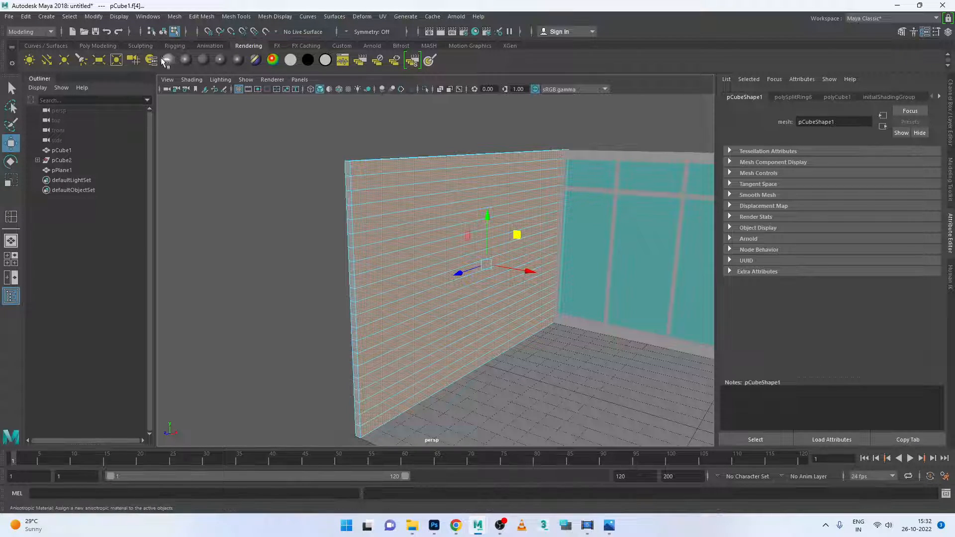
pyautogui.click(98, 45)
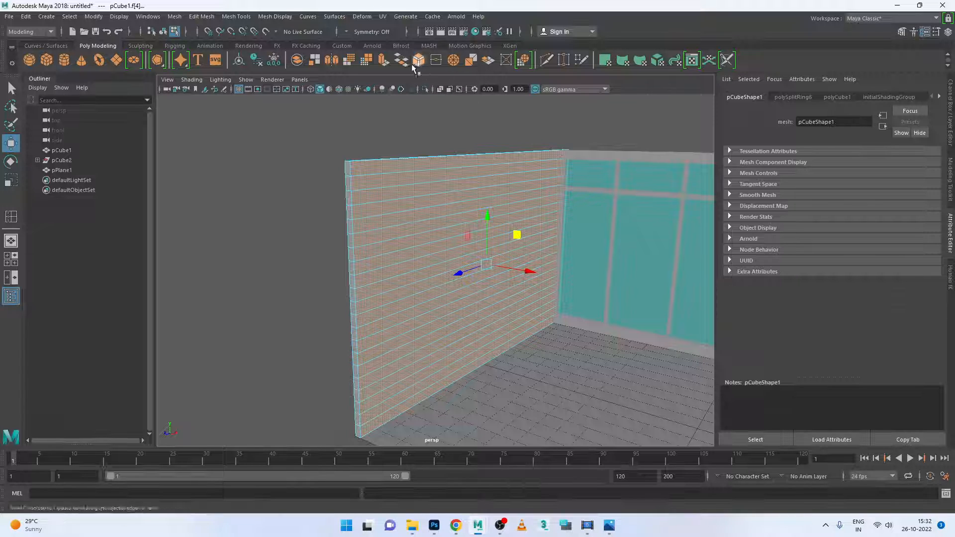
pyautogui.click(383, 60)
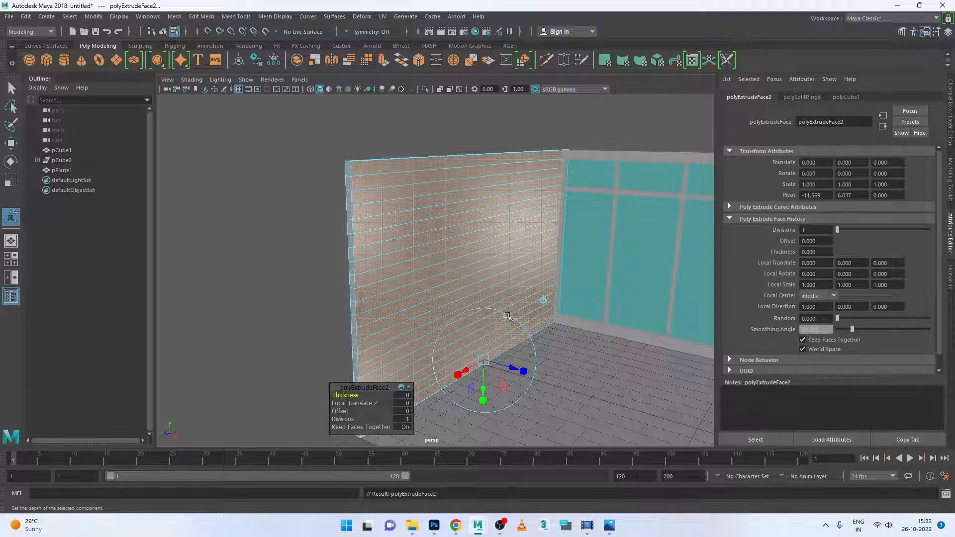
pyautogui.click(525, 372)
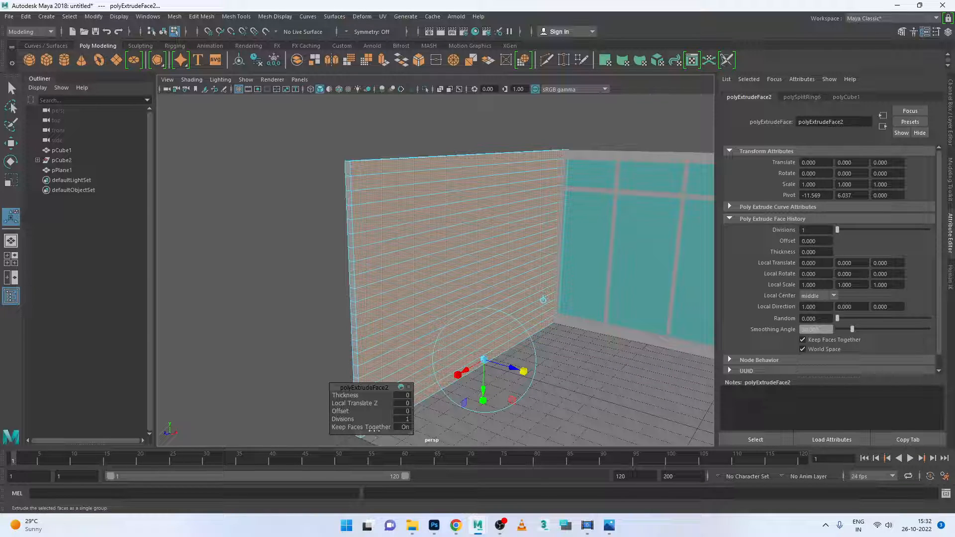
pyautogui.click(354, 426)
pyautogui.click(523, 372)
pyautogui.moveTo(486, 363); pyautogui.dragTo(485, 361)
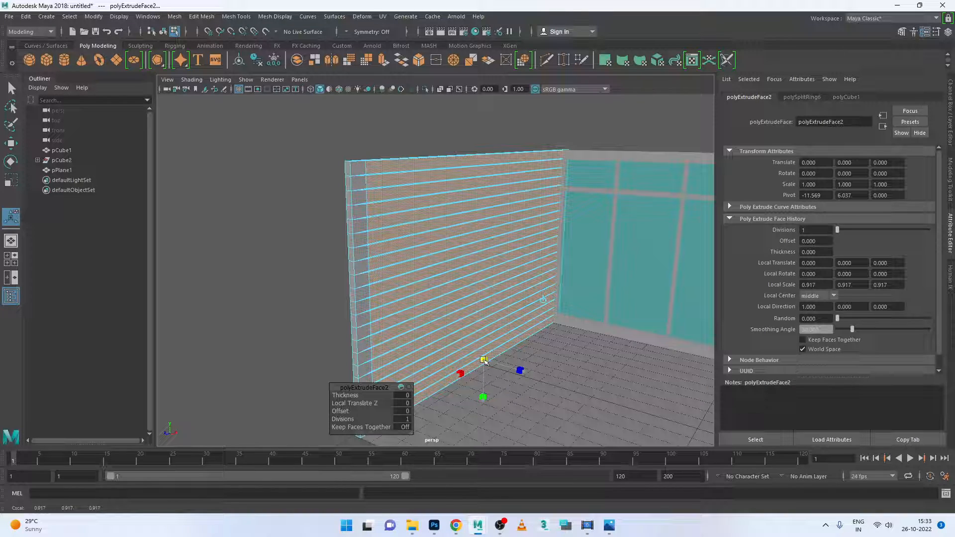
pyautogui.click(482, 397)
pyautogui.moveTo(483, 397); pyautogui.dragTo(459, 377)
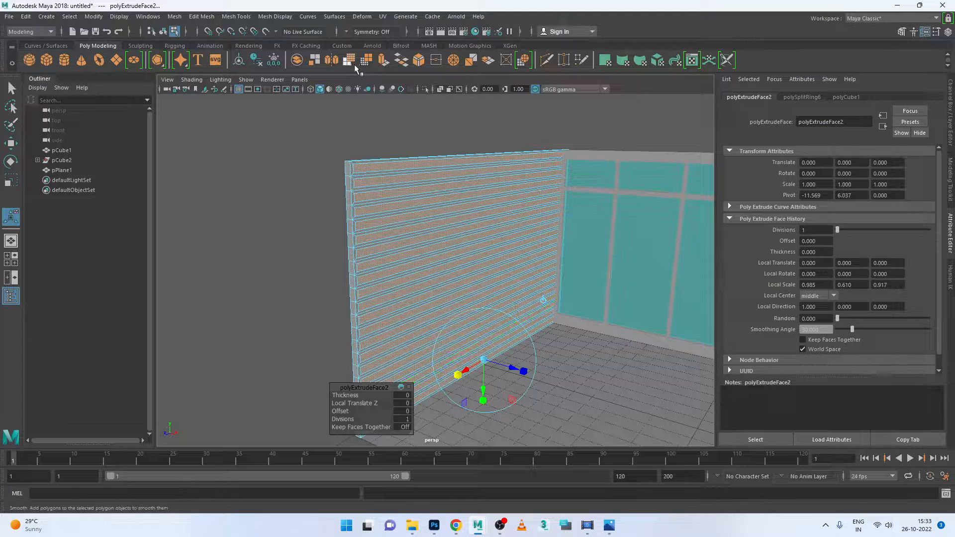
# Extrude the inset strips again, pull them into the room to about X -11.25 as raised slats, and return to object selection
pyautogui.click(383, 62)
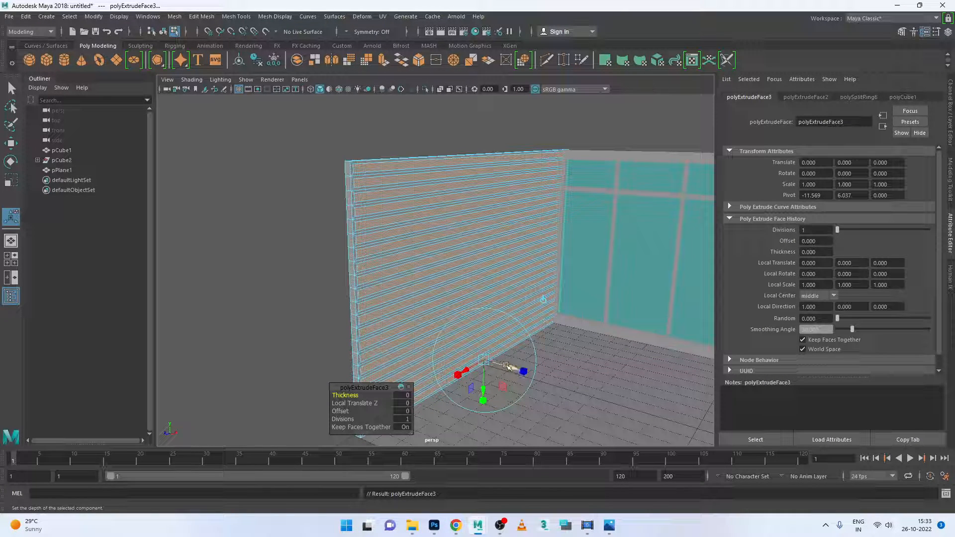
pyautogui.press('w')
pyautogui.moveTo(516, 271); pyautogui.dragTo(523, 272)
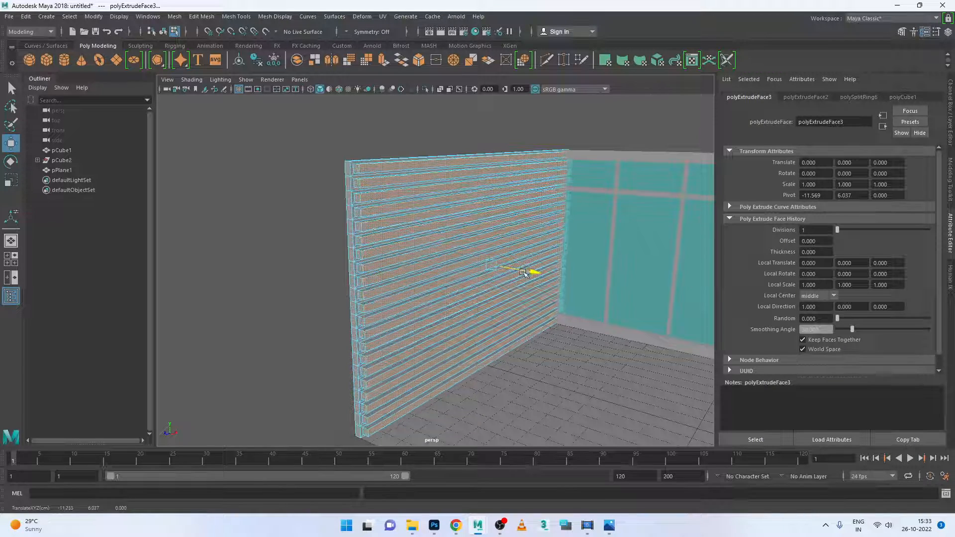
pyautogui.moveTo(549, 239); pyautogui.dragTo(592, 224, button='right')
pyautogui.click(556, 356)
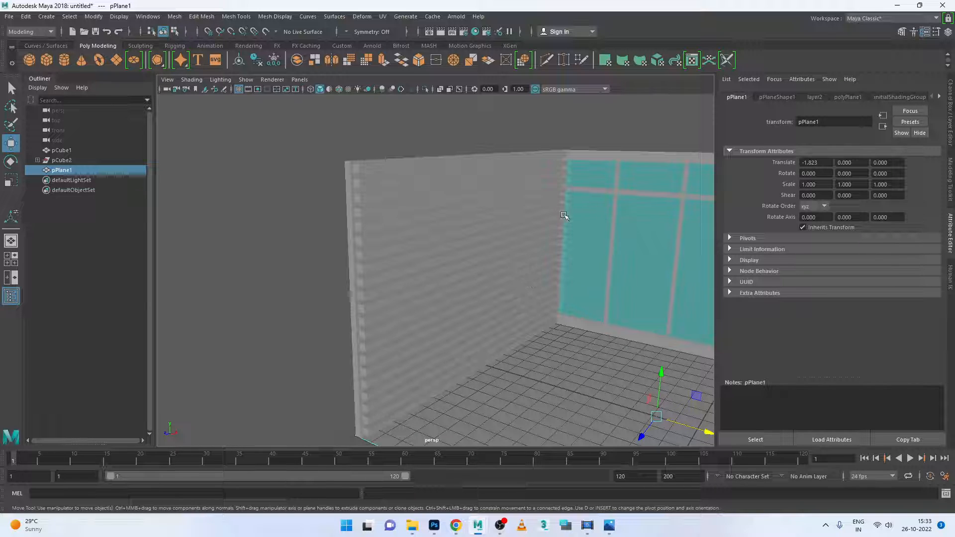
# Examine the slatted wall beside the glazed window and compare the room with the office reference image
pyautogui.keyDown('alt'); pyautogui.moveTo(605, 291); pyautogui.dragTo(608, 333); pyautogui.keyUp('alt')
pyautogui.scroll(-5, 558, 317)
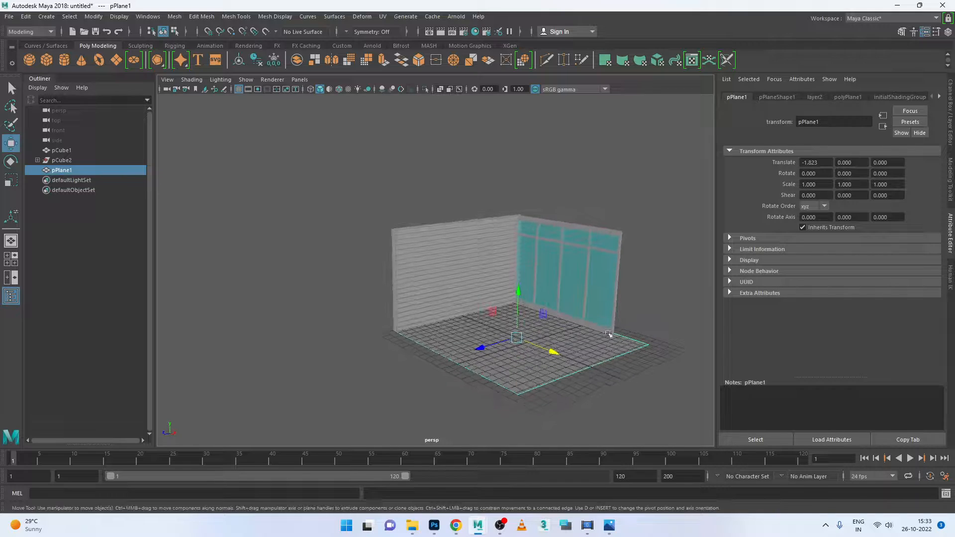
pyautogui.scroll(5, 602, 324)
pyautogui.keyDown('alt'); pyautogui.moveTo(599, 320); pyautogui.dragTo(520, 326, button='middle'); pyautogui.keyUp('alt')
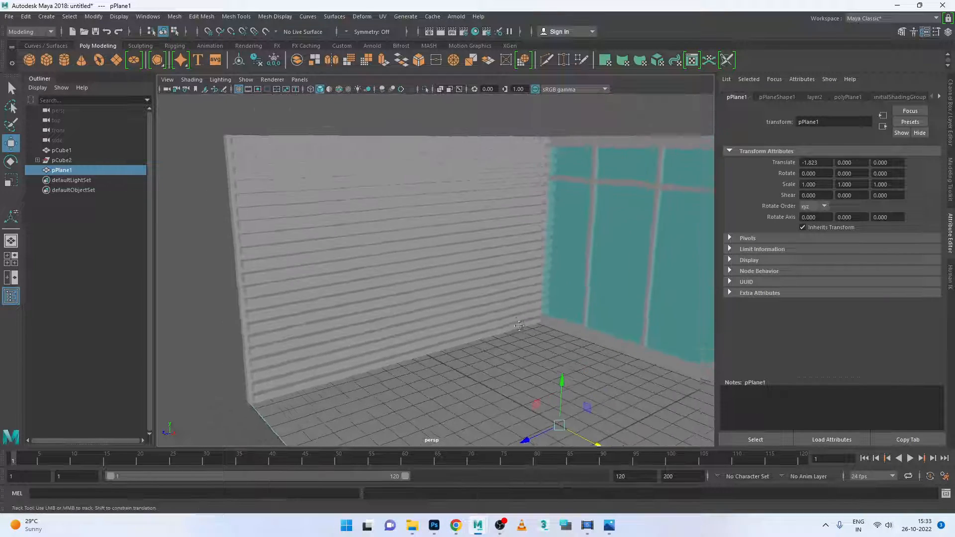
pyautogui.scroll(-5, 520, 325)
pyautogui.scroll(3, 518, 320)
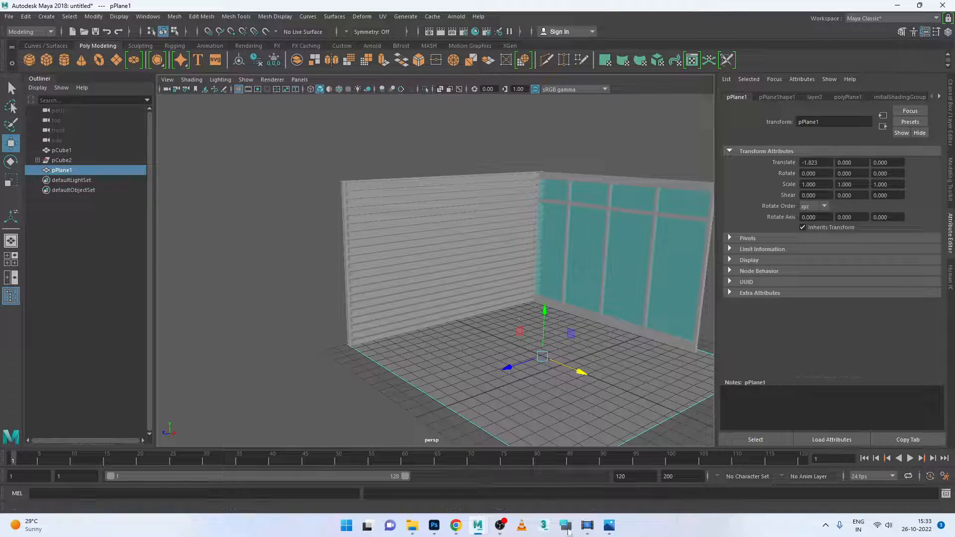
pyautogui.click(609, 525)
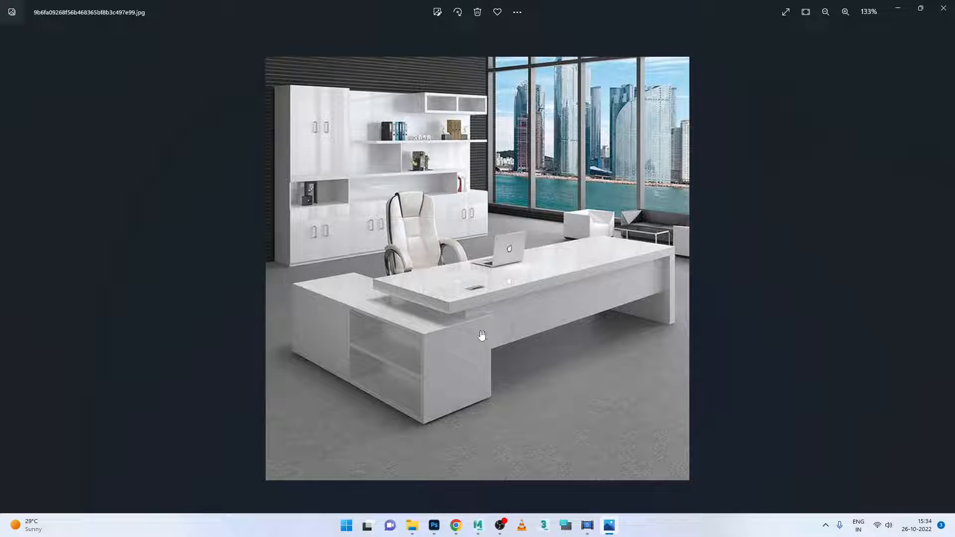
# Return to Maya, create a polygon cube, raise it to about Y 1.254 and move it to about Z 6.386
pyautogui.click(608, 525)
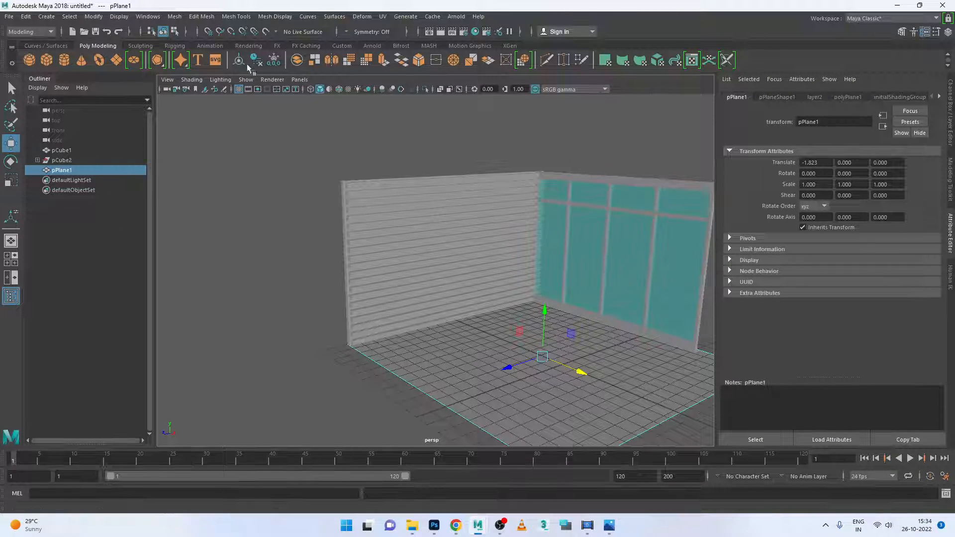
pyautogui.click(46, 59)
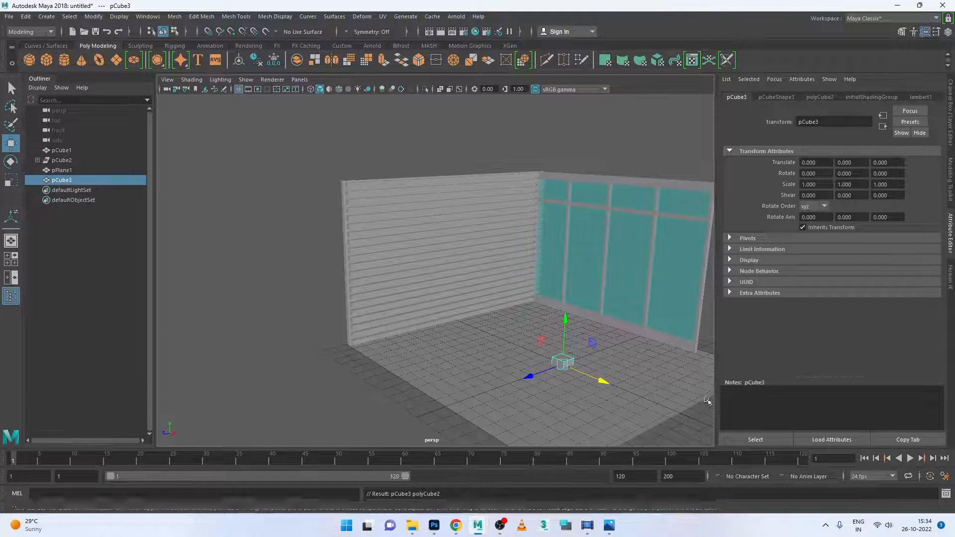
pyautogui.moveTo(570, 340); pyautogui.dragTo(571, 326)
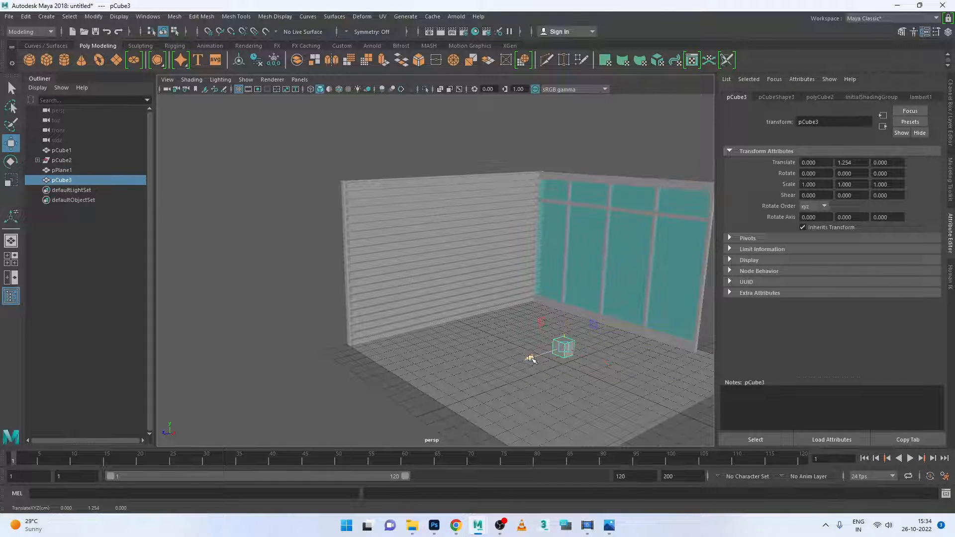
pyautogui.moveTo(529, 359); pyautogui.dragTo(453, 386)
pyautogui.scroll(2, 470, 357)
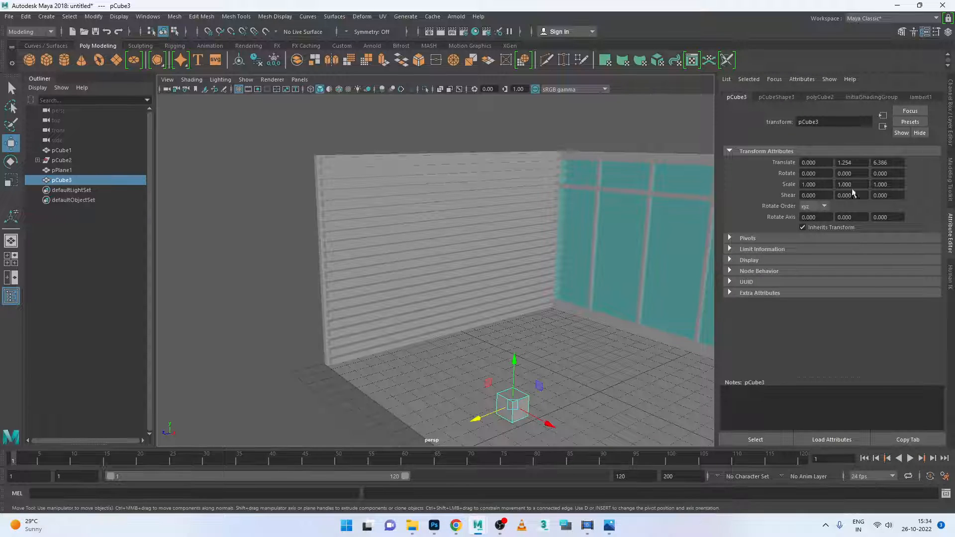
# Show the new cube's creation settings and set its width to 3
pyautogui.click(952, 115)
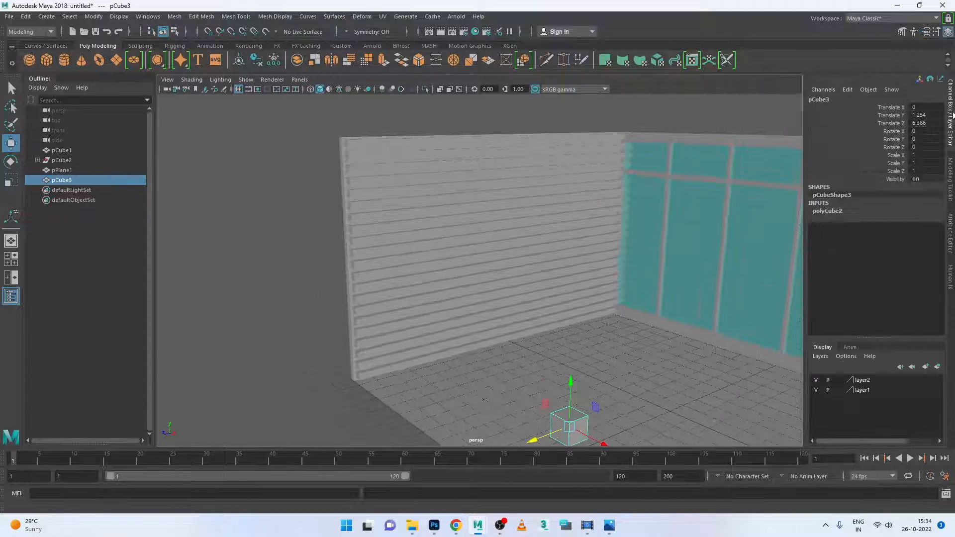
pyautogui.click(840, 211)
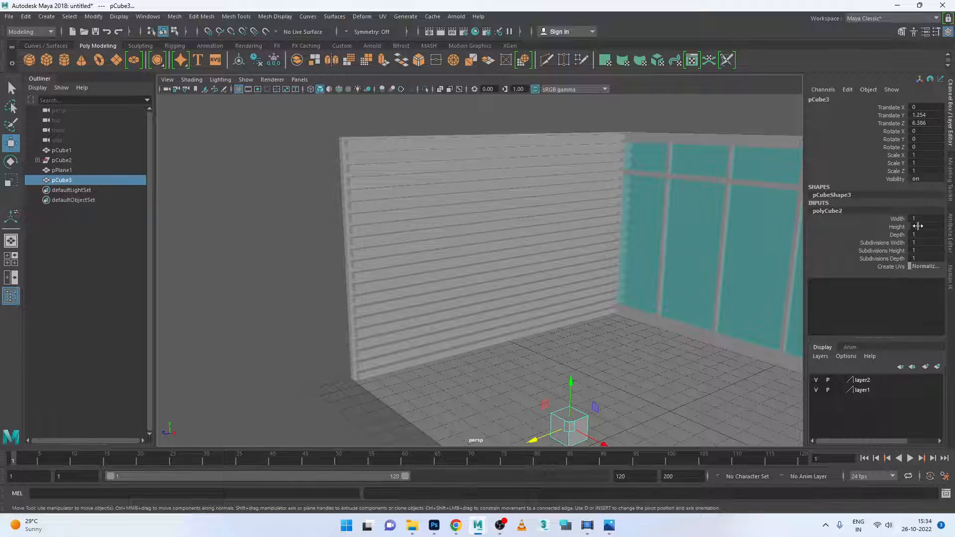
pyautogui.click(925, 218)
pyautogui.write('3')
pyautogui.press('Return')
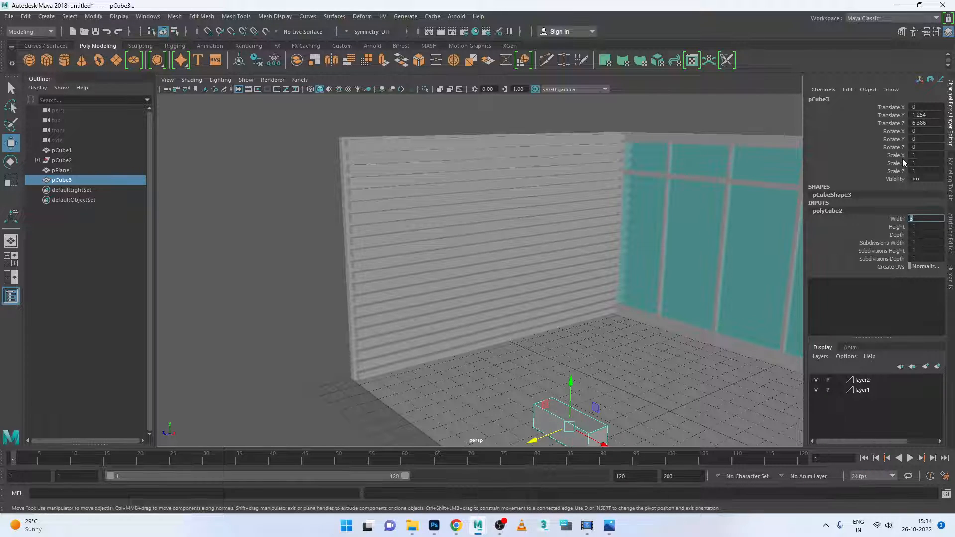
pyautogui.scroll(-1, 575, 398)
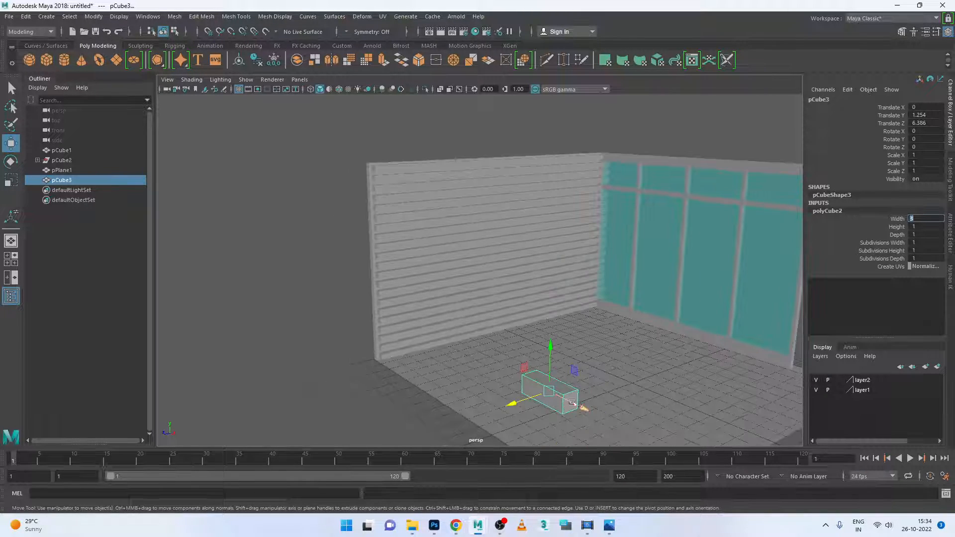
pyautogui.scroll(2, 575, 399)
pyautogui.scroll(-5, 580, 396)
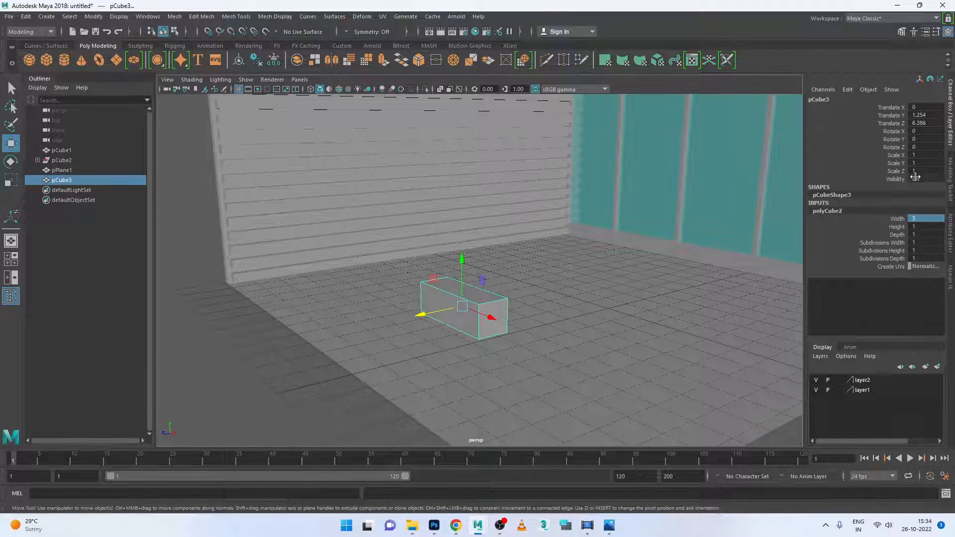
# Try a depth of 2.5 and a height of 1.5 on the cube, and restore both to 1
pyautogui.doubleClick(913, 235)
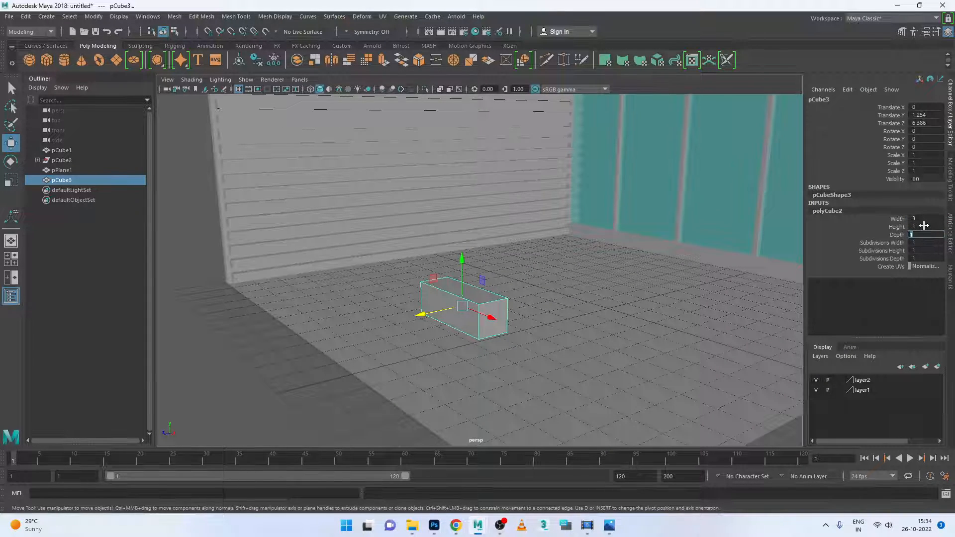
pyautogui.press('Return')
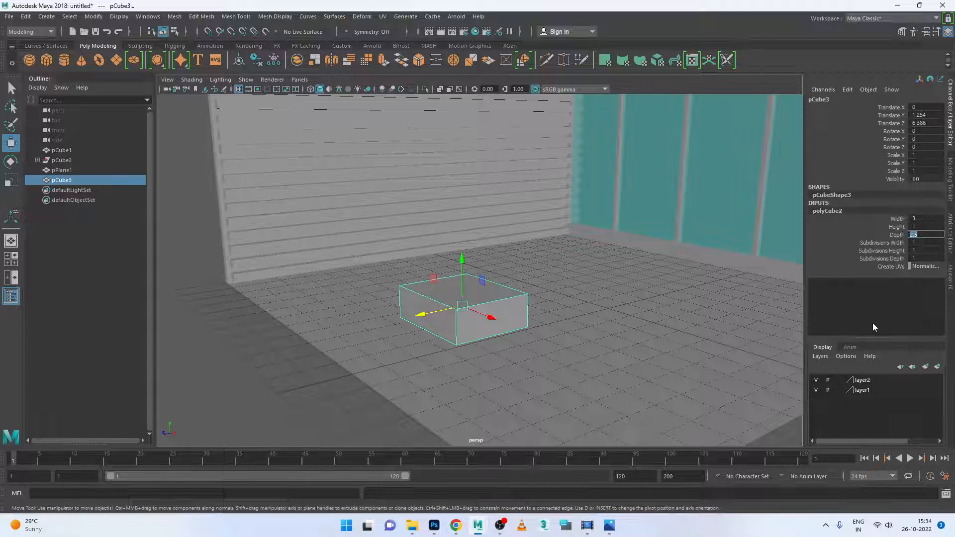
pyautogui.doubleClick(917, 226)
pyautogui.write('2')
pyautogui.press('BackSpace')
pyautogui.write('1')
pyautogui.press('Return')
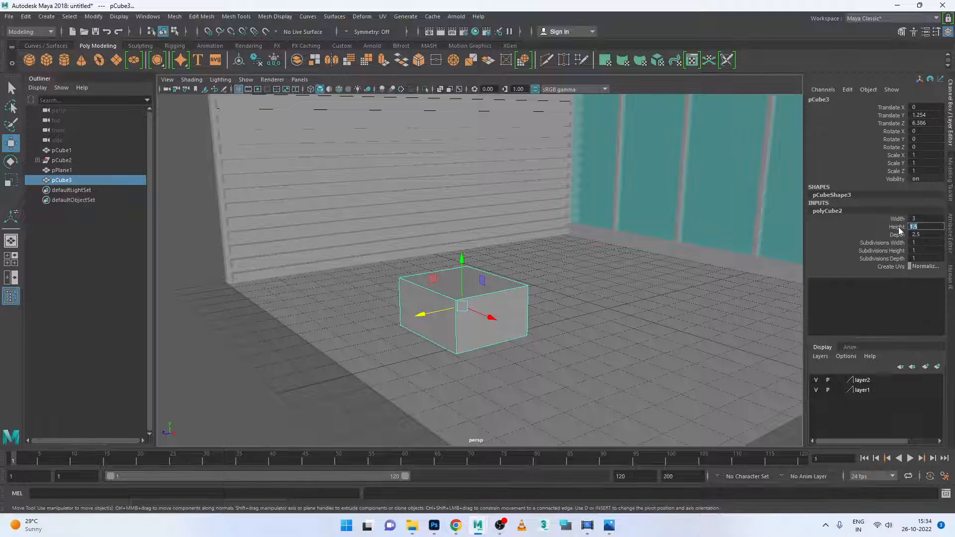
pyautogui.write('1')
pyautogui.press('Return')
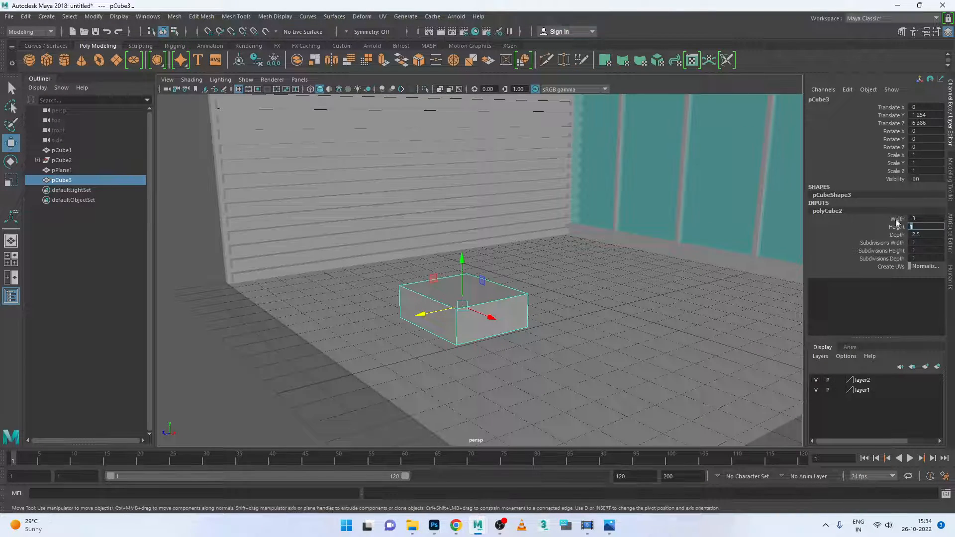
pyautogui.click(928, 233)
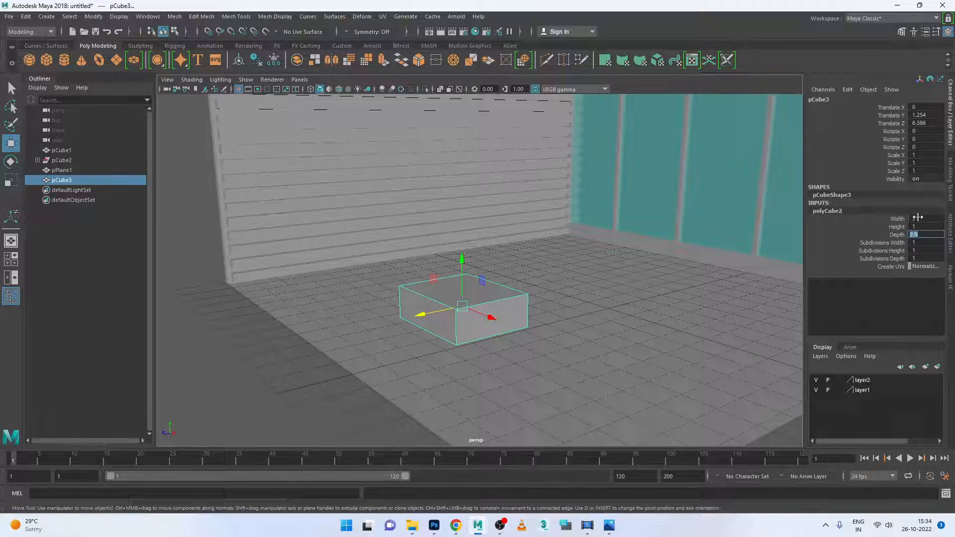
pyautogui.write('1')
pyautogui.press('Return')
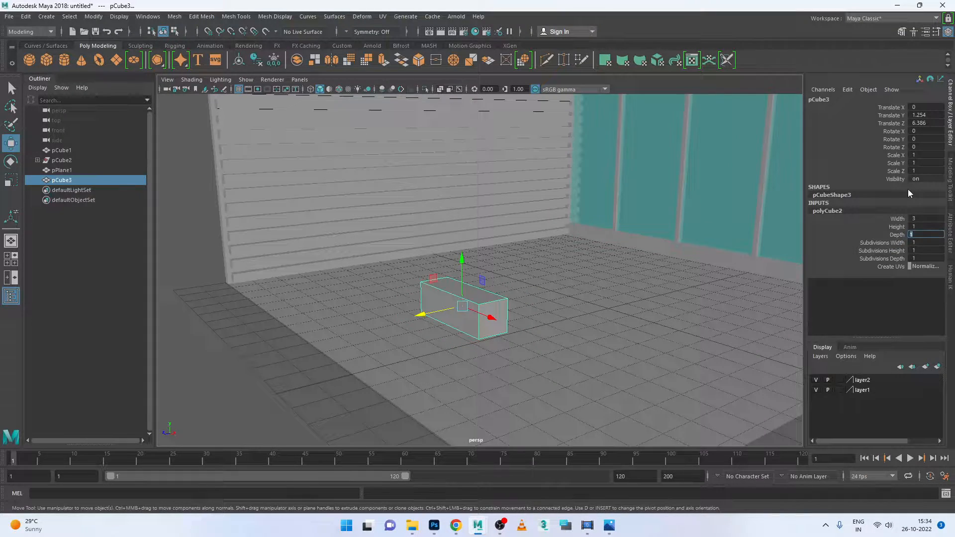
# Set the block's height to 2.5 and raise it to about Y 1.568
pyautogui.click(921, 227)
pyautogui.write('2.5')
pyautogui.press('Return')
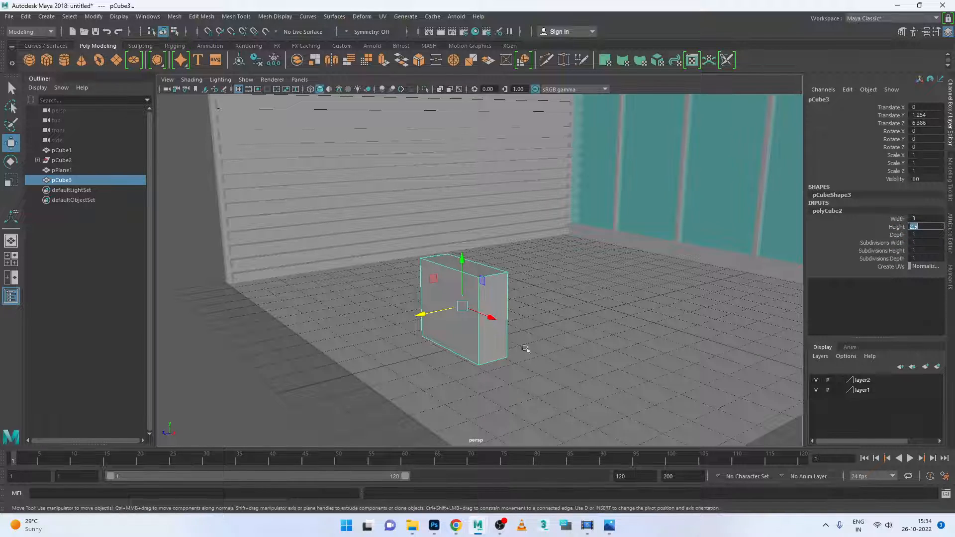
pyautogui.moveTo(460, 285); pyautogui.dragTo(464, 276)
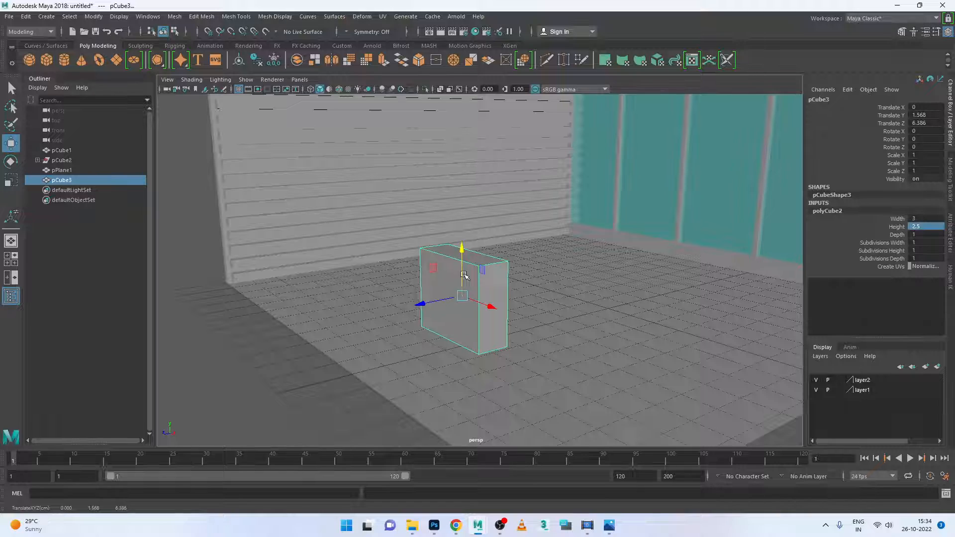
# Lower the block to about Y 1.38 so it rests on the floor, checking it in several views
pyautogui.press('space')
pyautogui.press('space')
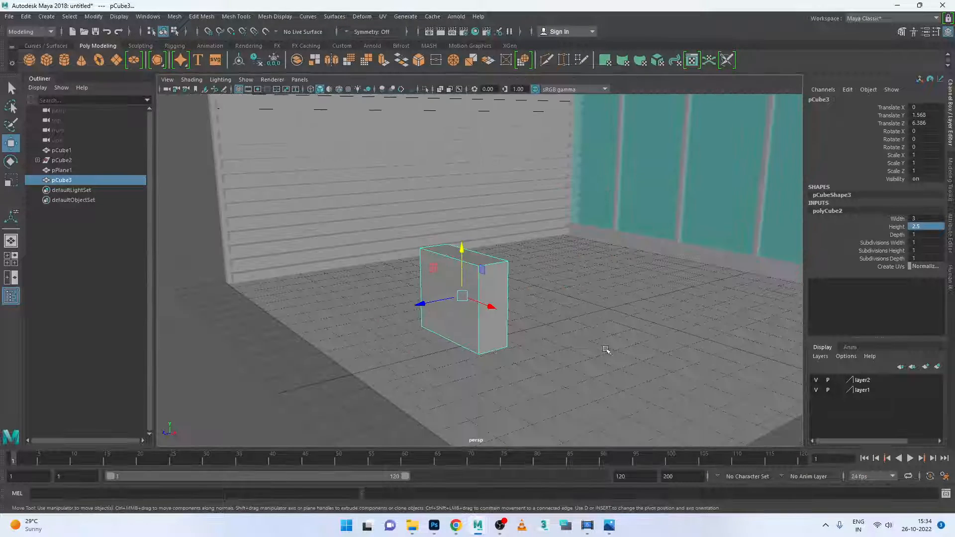
pyautogui.press('space')
pyautogui.press('space')
pyautogui.press('space')
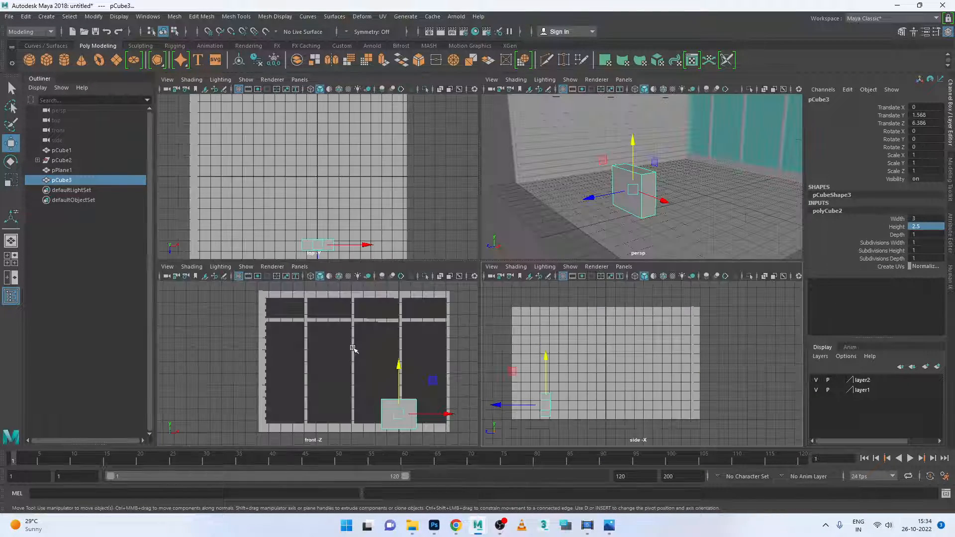
pyautogui.press('space')
pyautogui.moveTo(646, 323)
pyautogui.mouseDown()
pyautogui.moveTo(642, 306)
pyautogui.moveTo(640, 325)
pyautogui.mouseUp()
pyautogui.press('space')
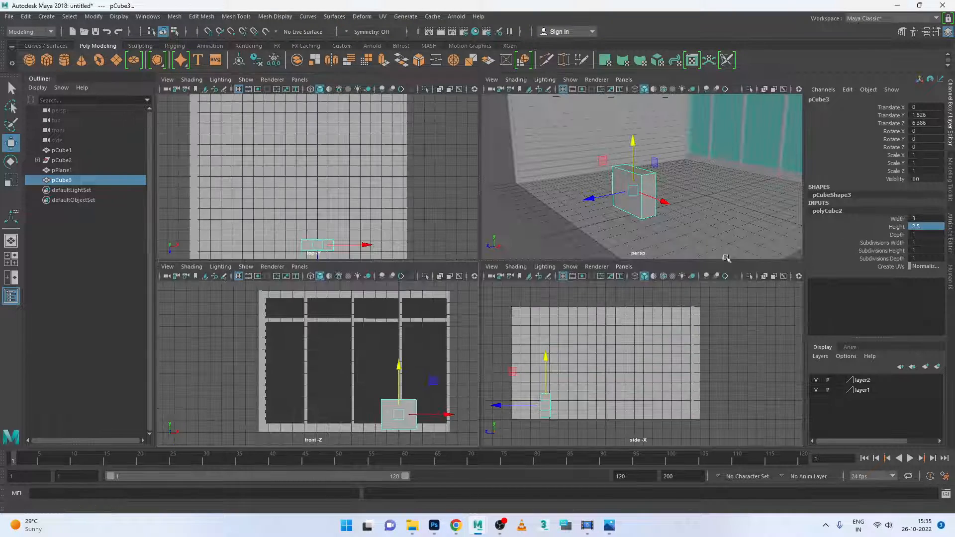
pyautogui.press('space')
pyautogui.keyDown('alt'); pyautogui.moveTo(518, 326); pyautogui.dragTo(521, 312); pyautogui.keyUp('alt')
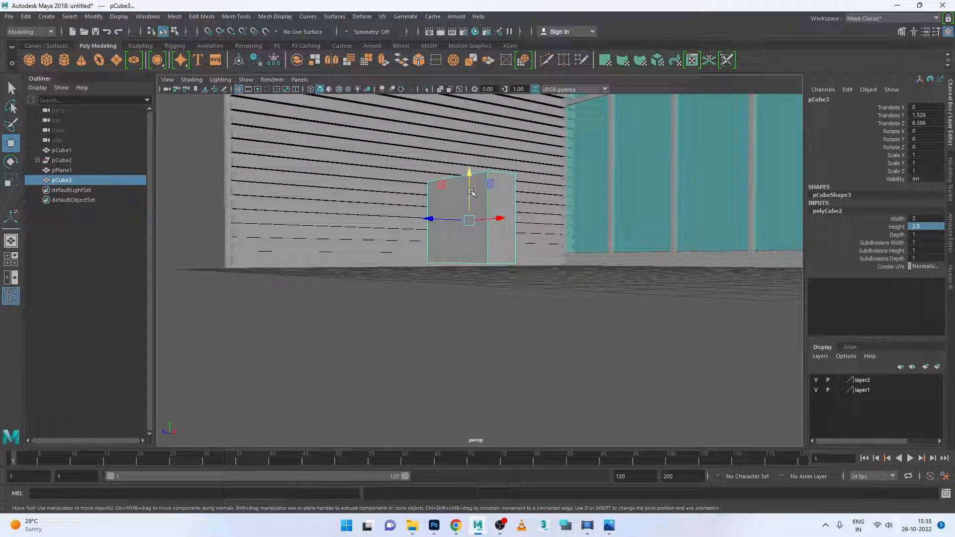
pyautogui.moveTo(471, 192); pyautogui.dragTo(471, 198)
pyautogui.keyDown('alt'); pyautogui.moveTo(516, 267); pyautogui.dragTo(521, 261); pyautogui.keyUp('alt')
pyautogui.press('space')
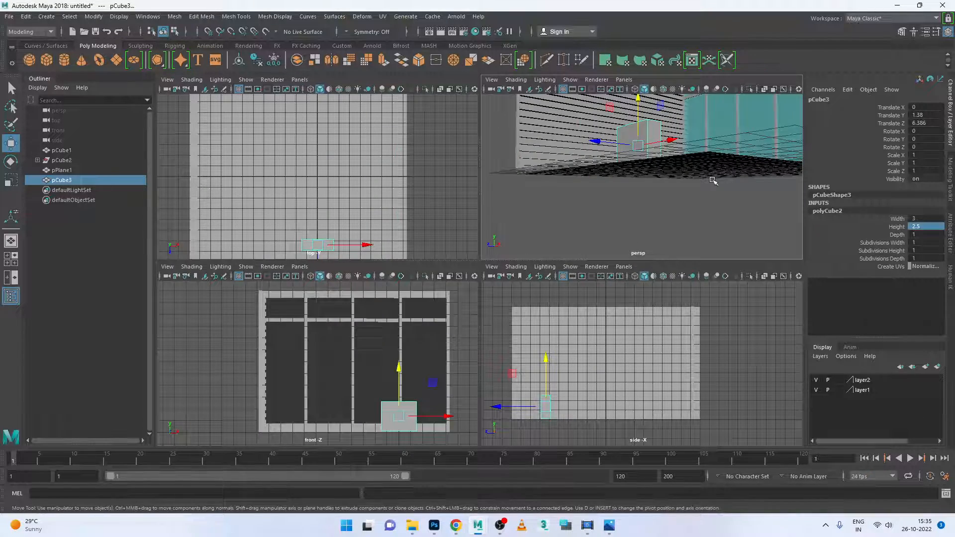
pyautogui.press('space')
pyautogui.keyDown('alt'); pyautogui.moveTo(605, 234); pyautogui.dragTo(532, 279); pyautogui.keyUp('alt')
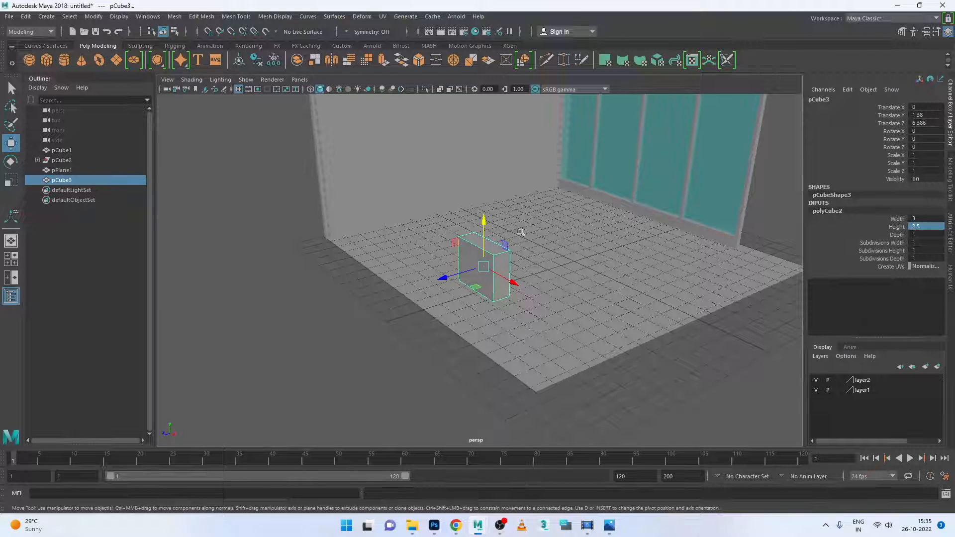
# Check the desk's side cabinet in the reference image and set the block's depth to 2
pyautogui.click(613, 526)
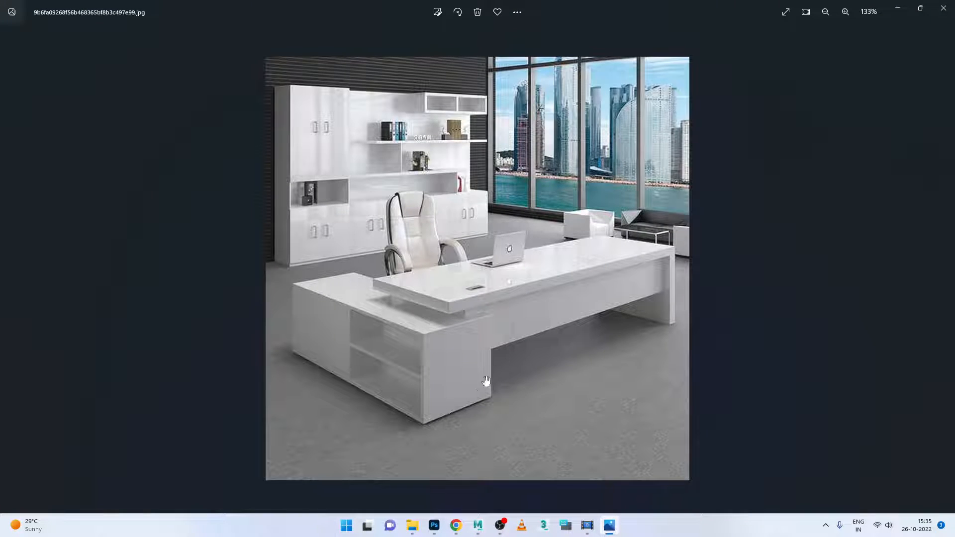
pyautogui.click(610, 526)
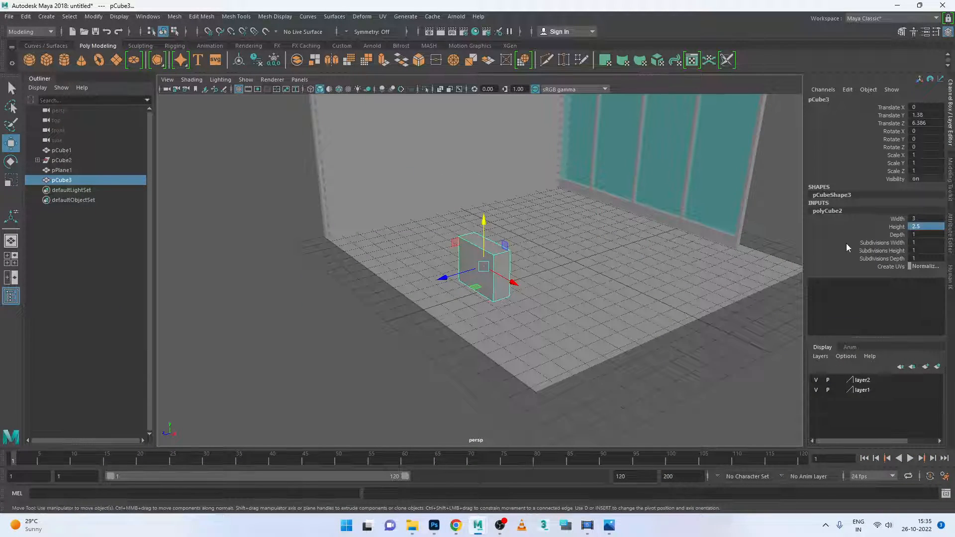
pyautogui.doubleClick(926, 234)
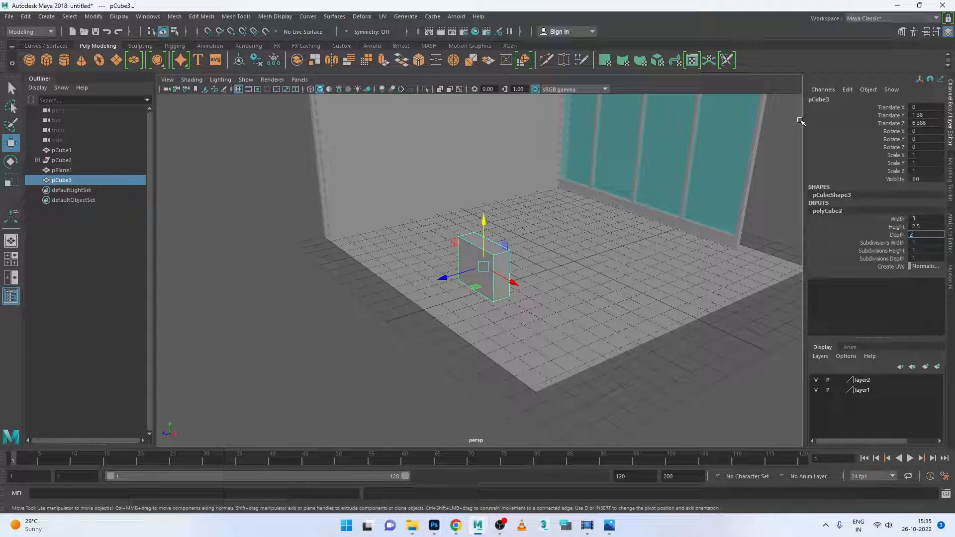
pyautogui.press('Return')
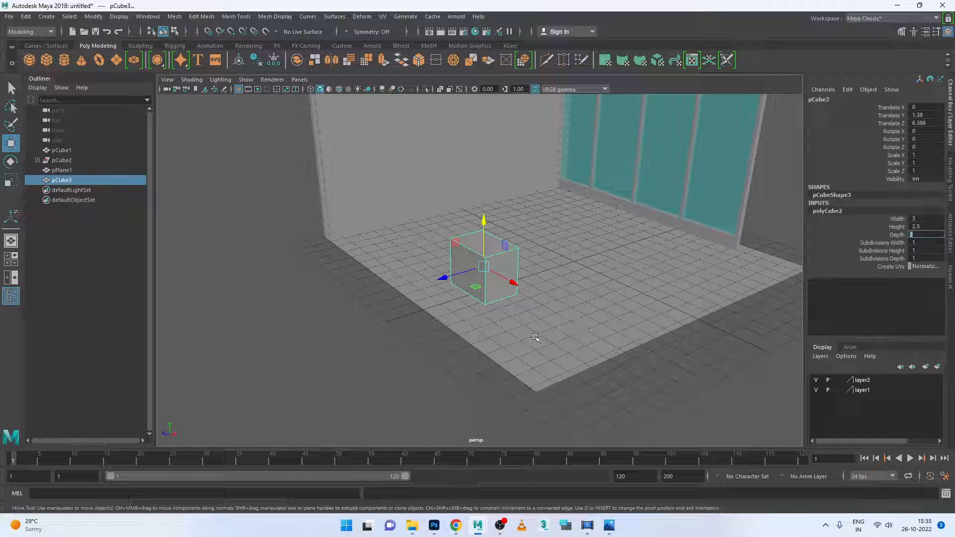
# Set the block's width to 5
pyautogui.keyDown('alt'); pyautogui.moveTo(511, 340); pyautogui.dragTo(549, 334); pyautogui.keyUp('alt')
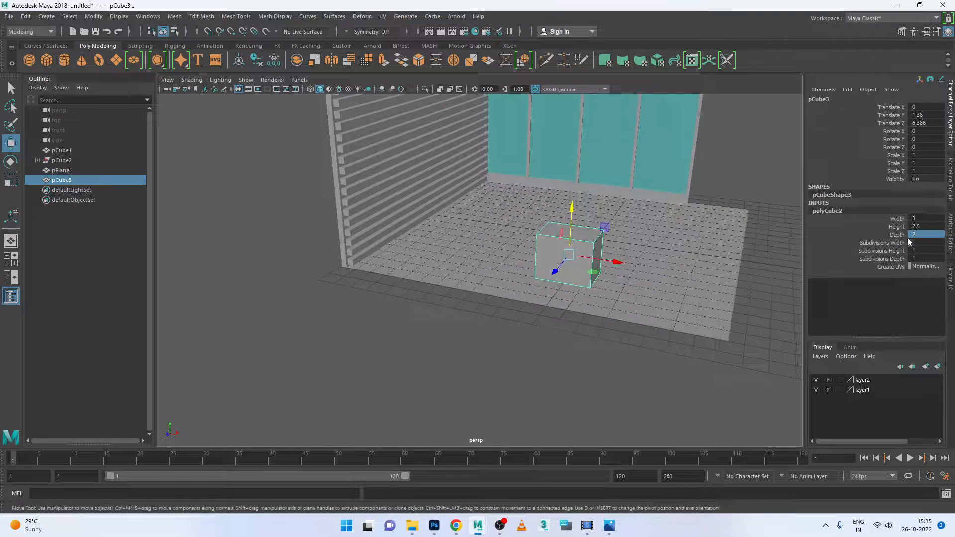
pyautogui.click(912, 218)
pyautogui.write('3')
pyautogui.press('Return')
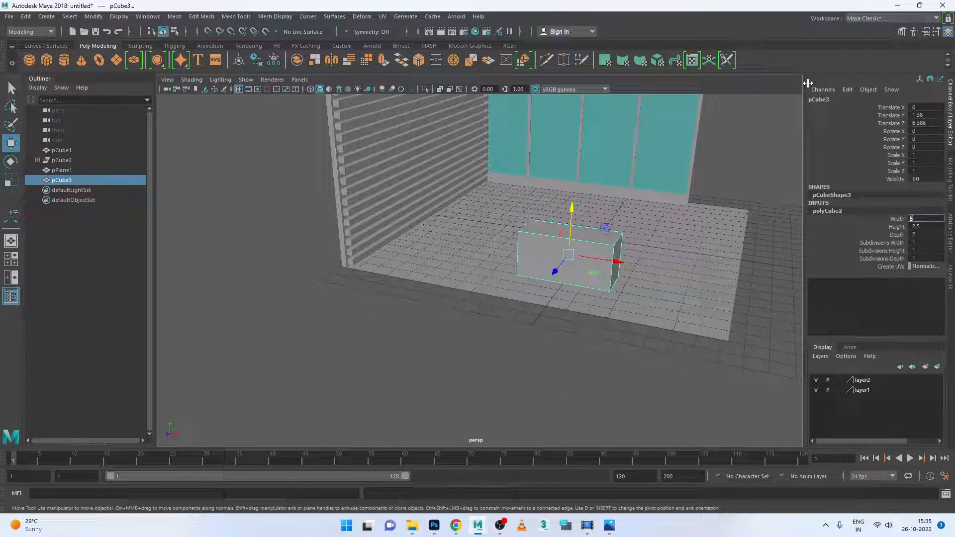
pyautogui.keyDown('alt'); pyautogui.moveTo(597, 260); pyautogui.dragTo(542, 257); pyautogui.keyUp('alt')
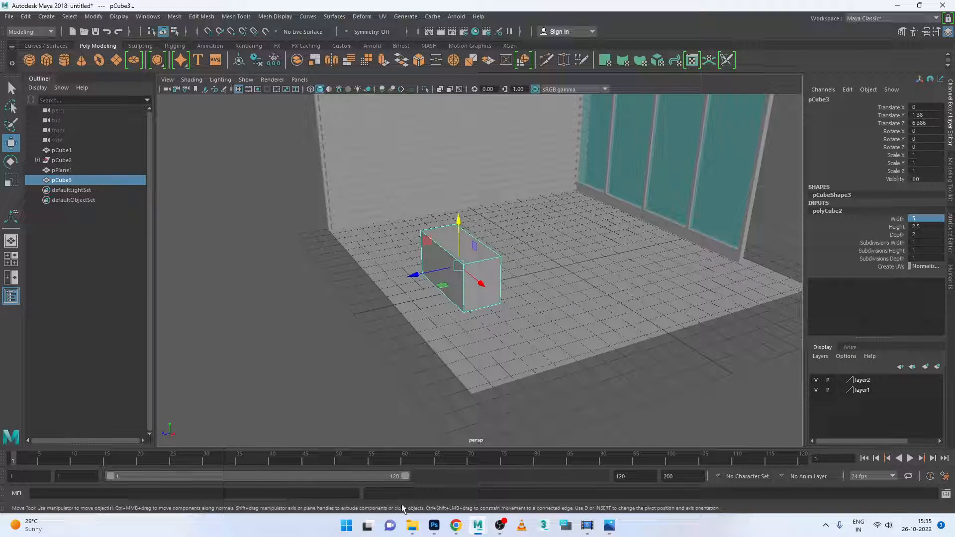
# Compare the block with the office reference image again and set its width to 6
pyautogui.click(609, 525)
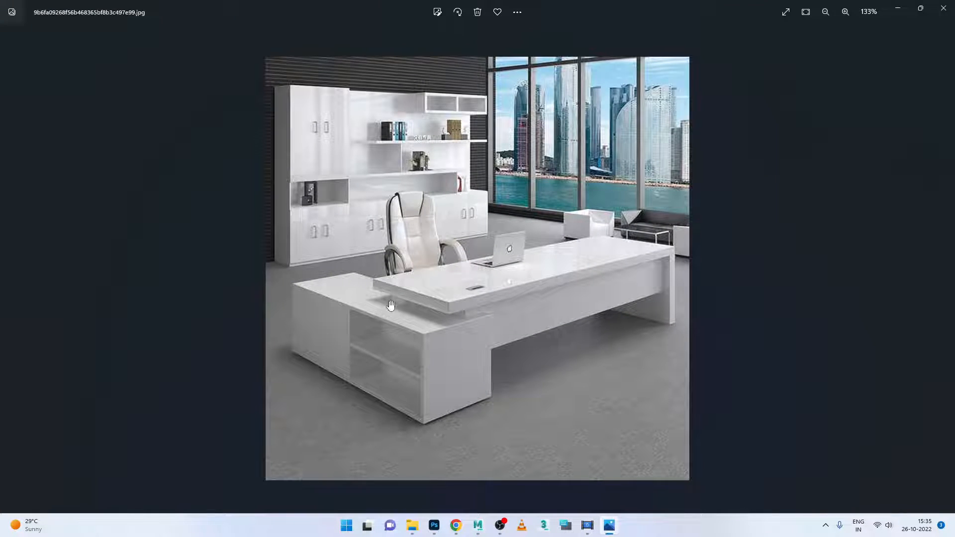
pyautogui.click(610, 526)
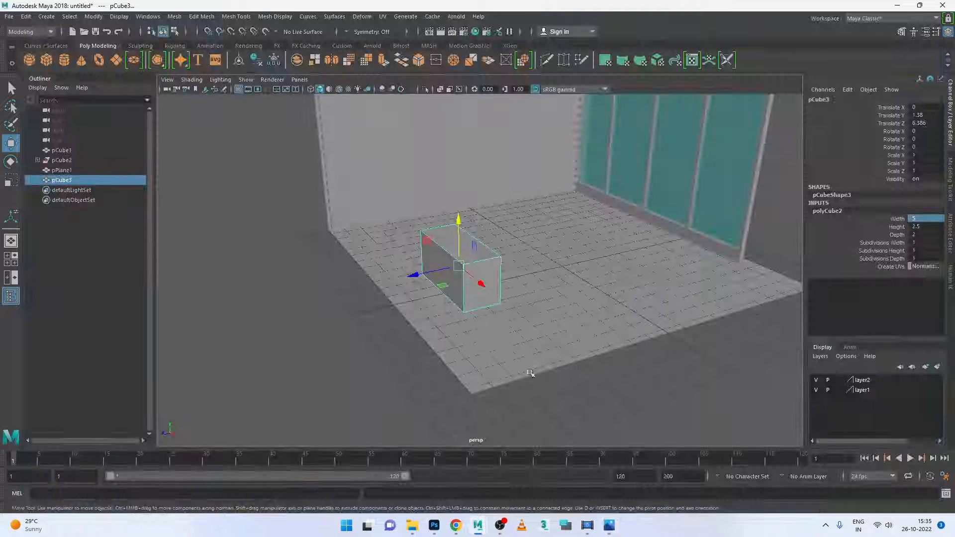
pyautogui.keyDown('alt'); pyautogui.moveTo(468, 307); pyautogui.dragTo(514, 299); pyautogui.keyUp('alt')
pyautogui.doubleClick(926, 218)
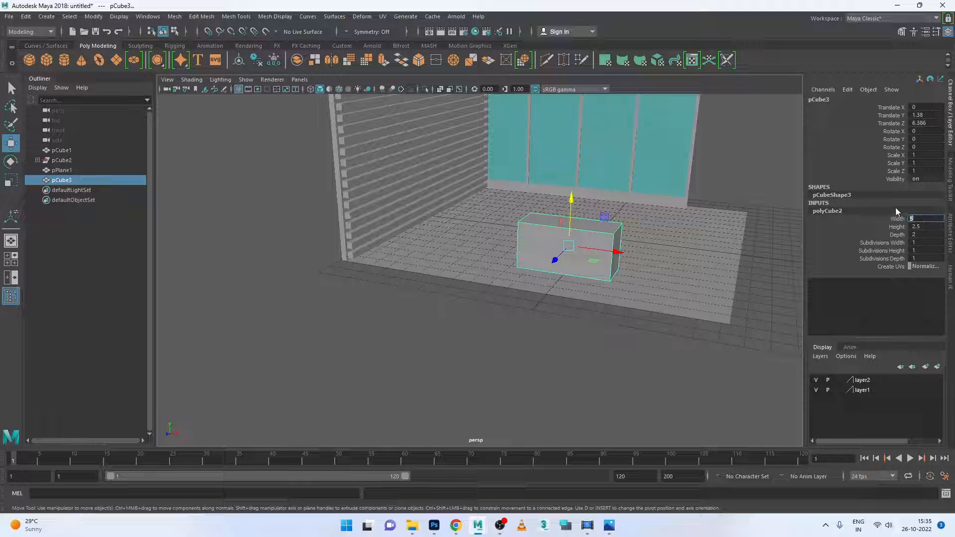
pyautogui.write('6')
pyautogui.press('Return')
pyautogui.keyDown('alt'); pyautogui.moveTo(661, 295); pyautogui.dragTo(654, 298); pyautogui.keyUp('alt')
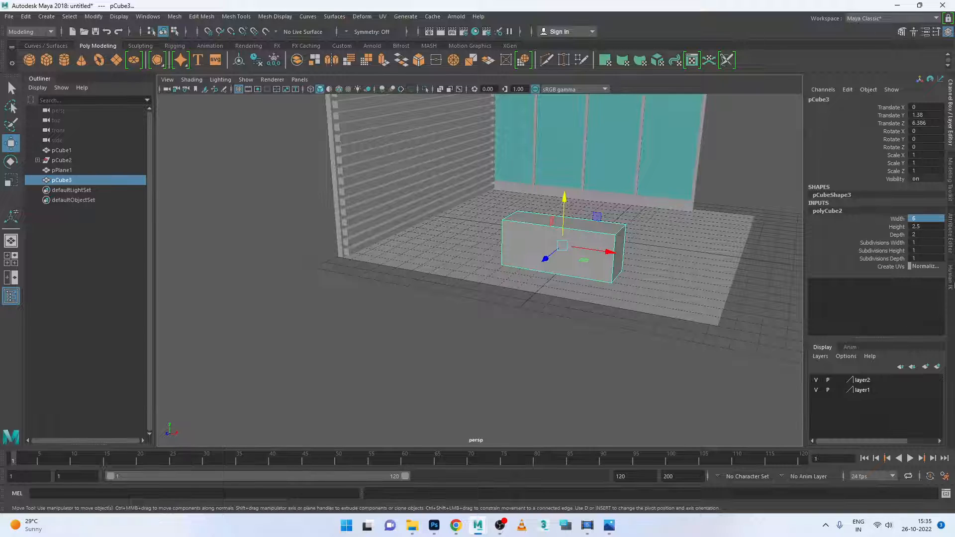
pyautogui.click(915, 250)
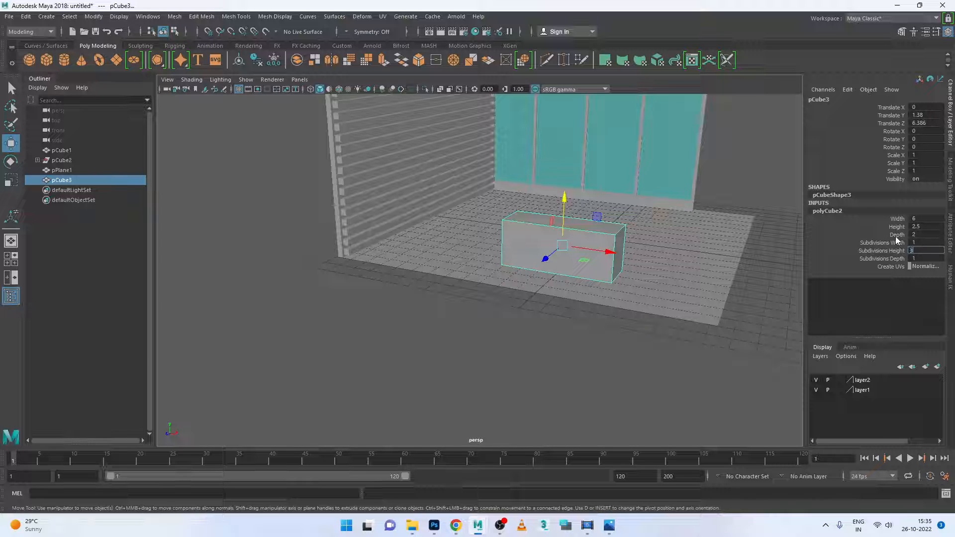
pyautogui.press('Return')
pyautogui.click(750, 324)
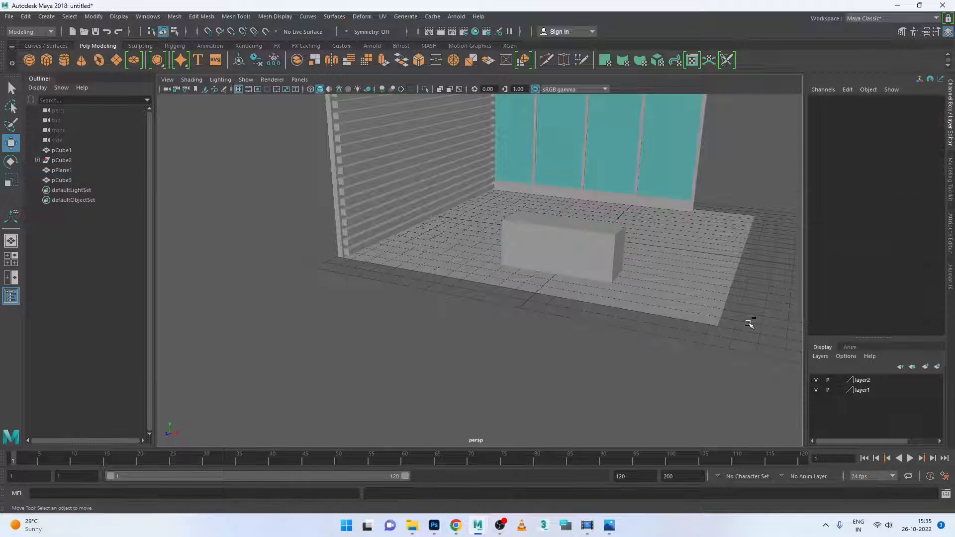
pyautogui.hotkey('ctrl', 'z')
pyautogui.hotkey('ctrl', 'z')
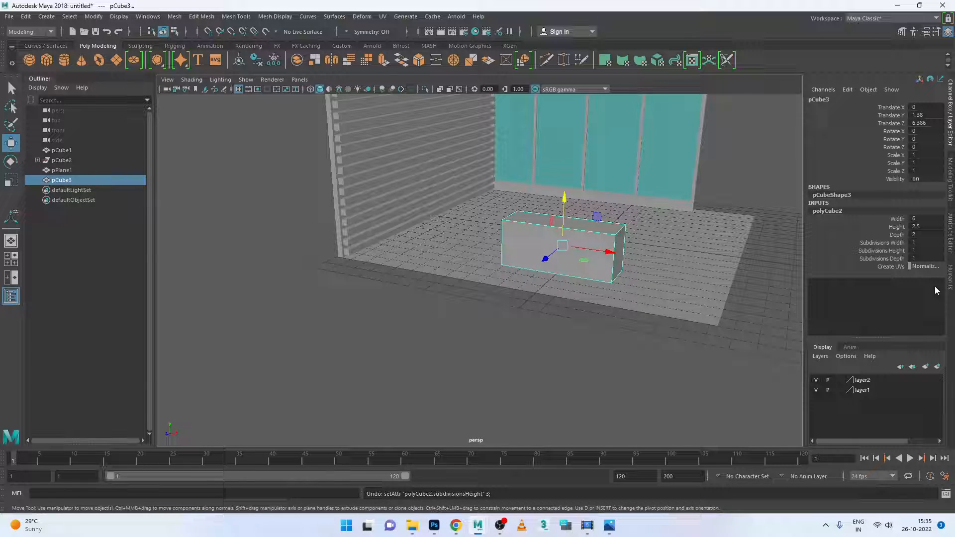
# Set the block's width subdivisions to 3 and check the side cabinet's divisions in the reference image
pyautogui.doubleClick(925, 242)
pyautogui.write('3')
pyautogui.press('Return')
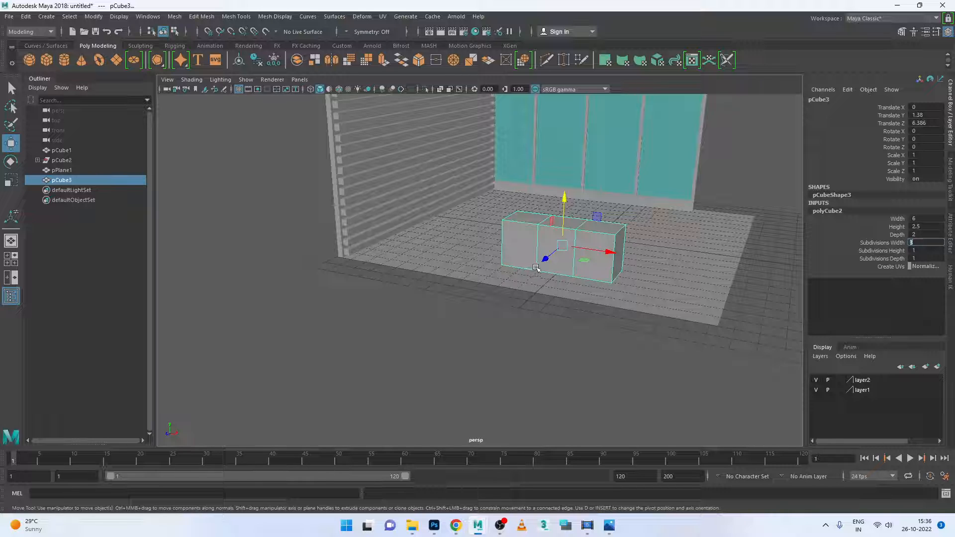
pyautogui.click(613, 526)
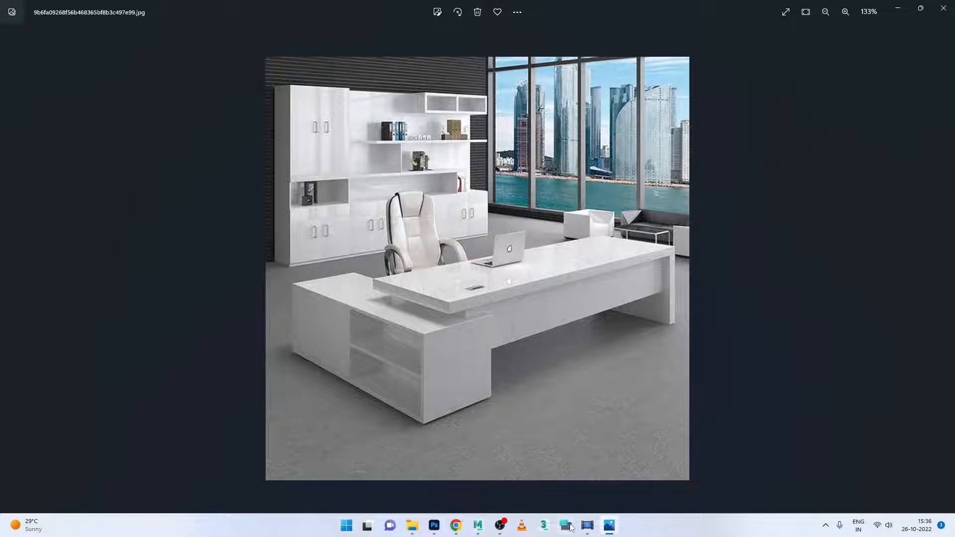
pyautogui.click(609, 526)
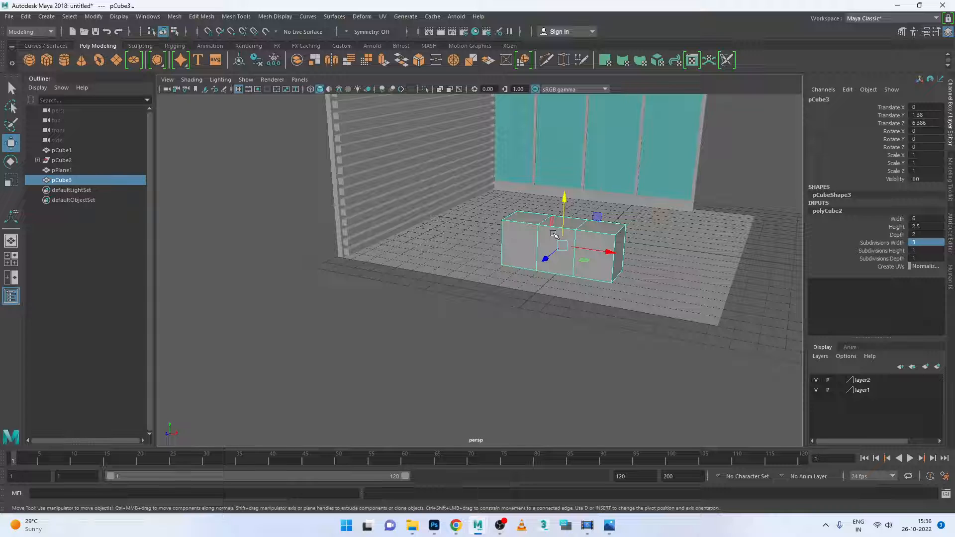
# Shift the block's two inner vertex columns together about 1.05 along X, placing the first near the block's middle
pyautogui.moveTo(553, 234); pyautogui.dragTo(550, 208, button='right')
pyautogui.moveTo(526, 200); pyautogui.dragTo(605, 294)
pyautogui.press('space')
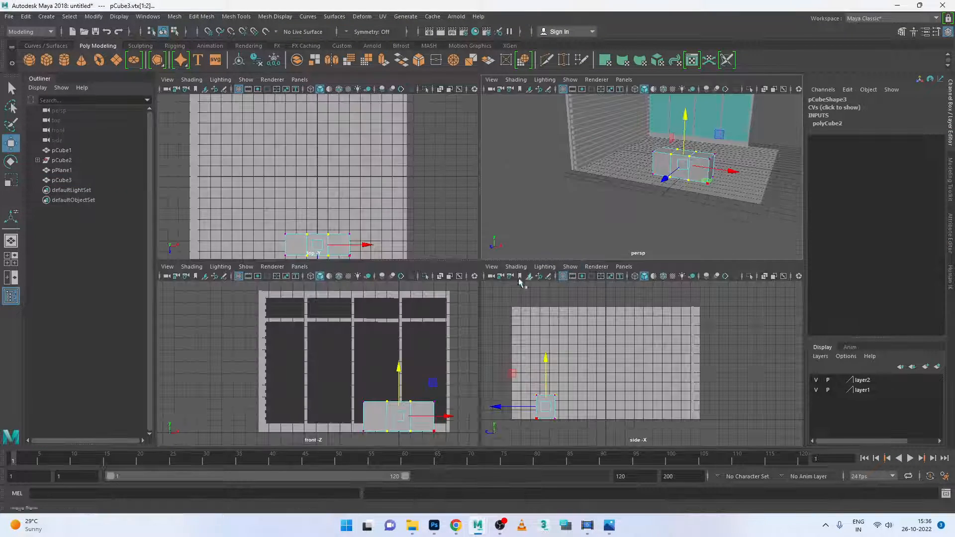
pyautogui.press('space')
pyautogui.press('space')
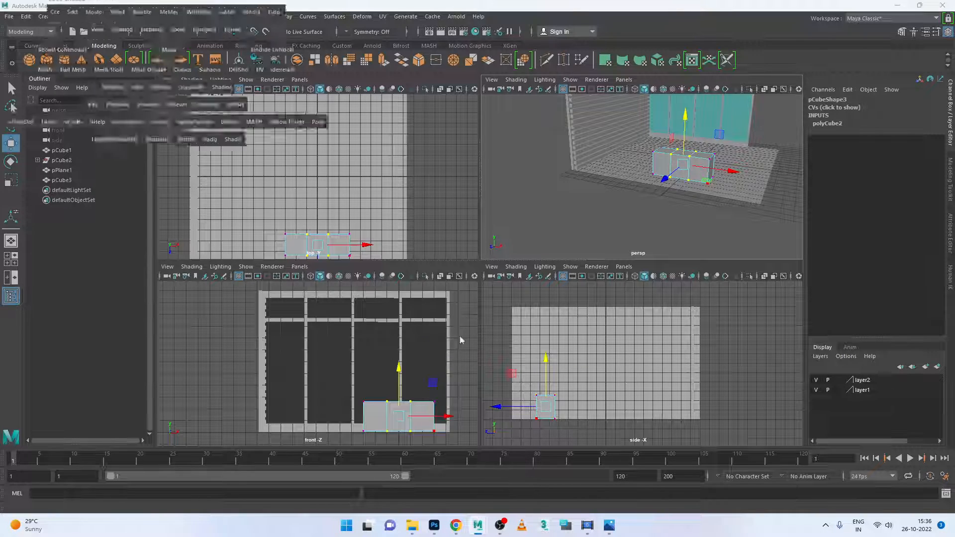
pyautogui.press('space')
pyautogui.scroll(-1, 480, 279)
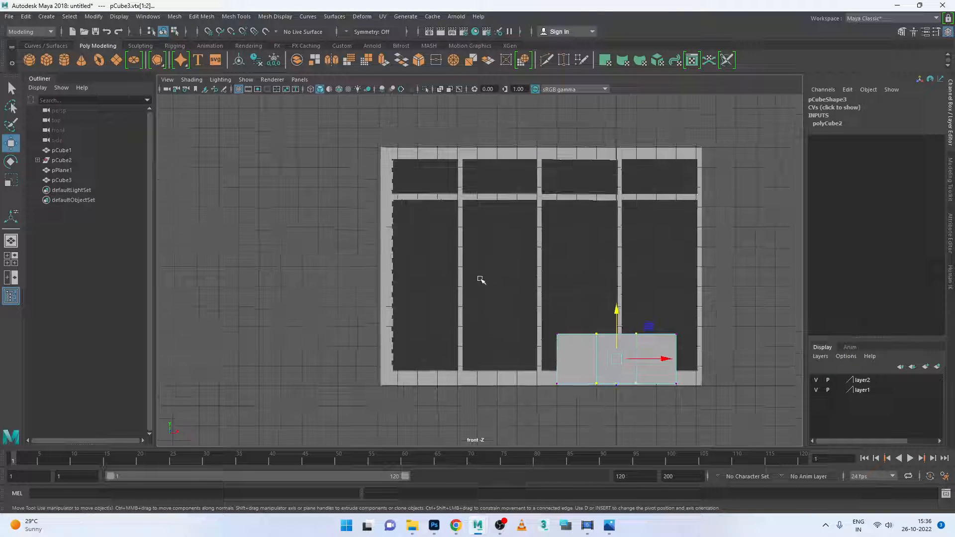
pyautogui.scroll(1, 688, 376)
pyautogui.click(674, 377)
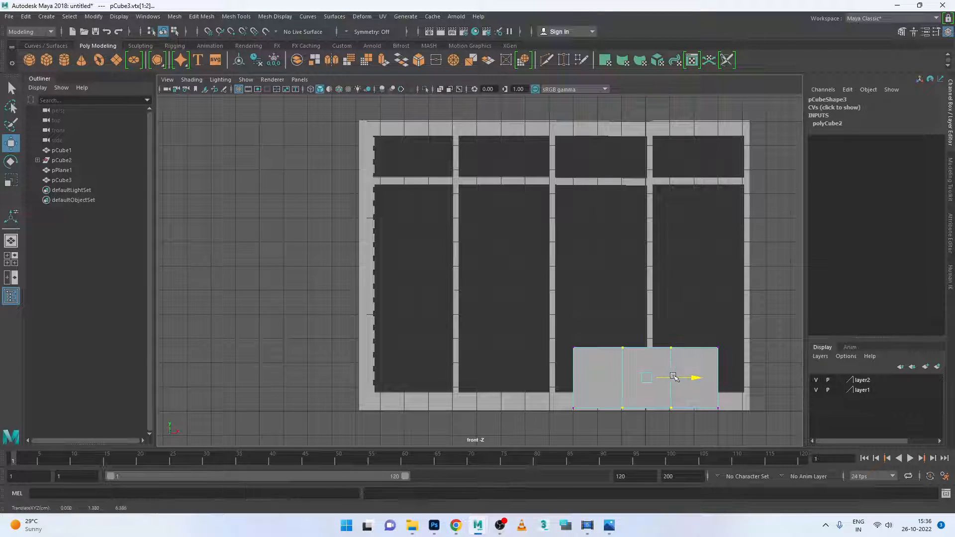
pyautogui.moveTo(674, 376); pyautogui.dragTo(699, 380)
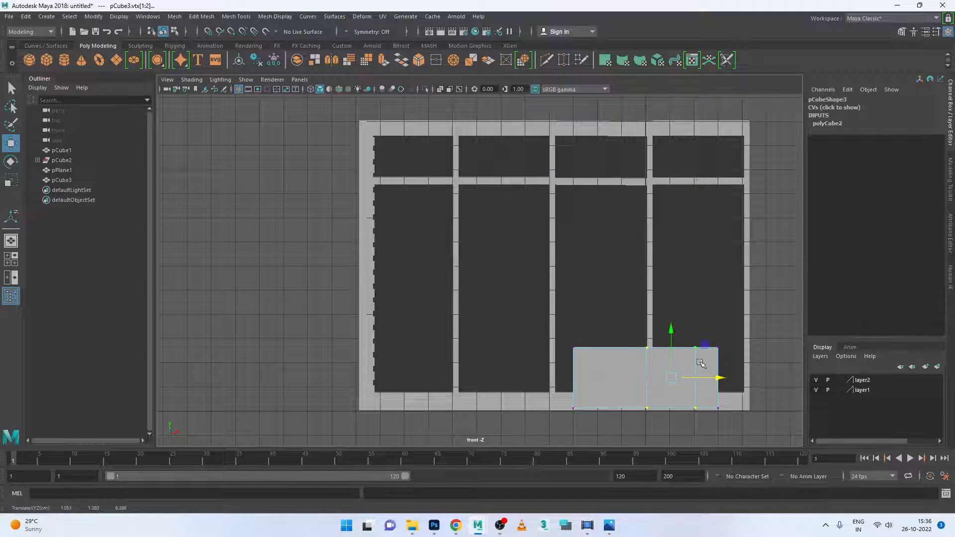
# Move the outer of the two inner vertex columns to about X 2.81, close to the block's end
pyautogui.moveTo(690, 319); pyautogui.dragTo(717, 422)
pyautogui.moveTo(736, 380); pyautogui.dragTo(750, 381)
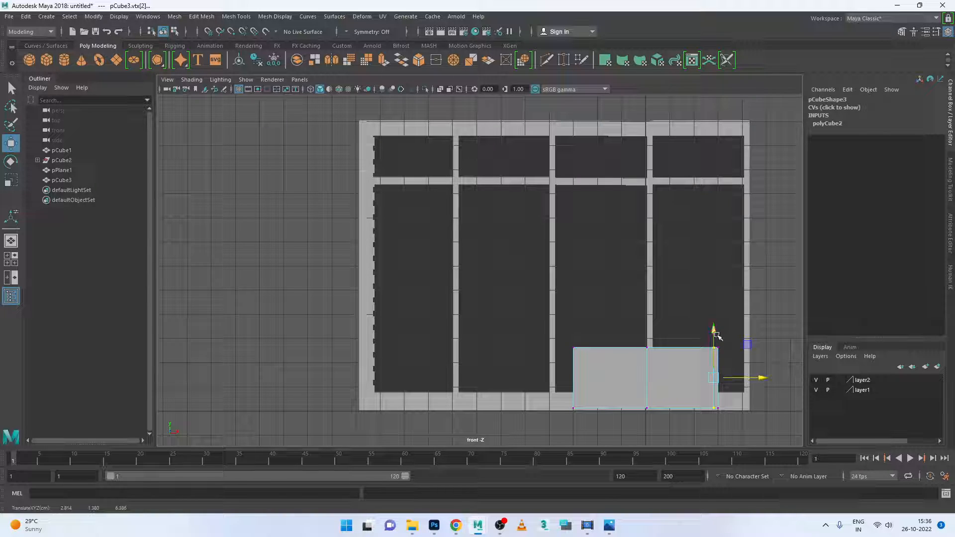
pyautogui.press('space')
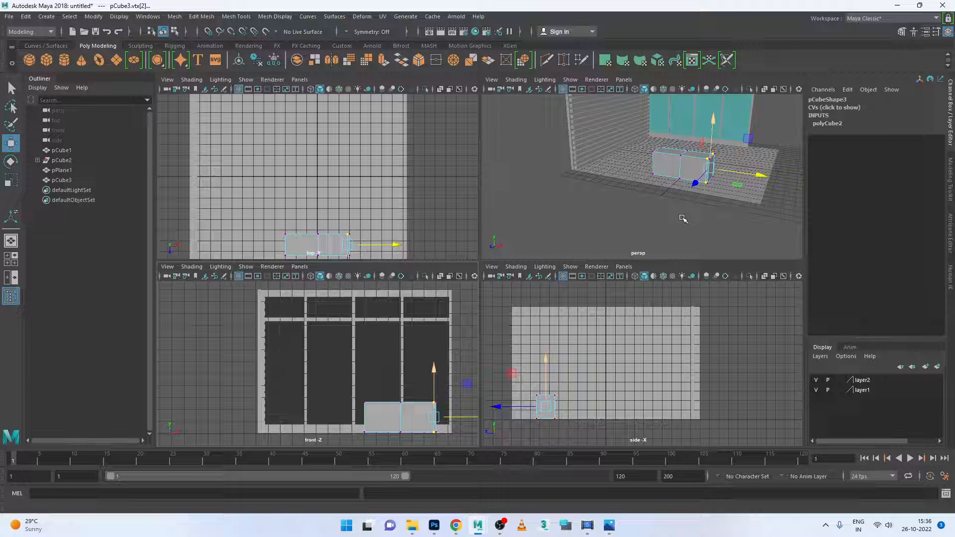
pyautogui.press('space')
pyautogui.scroll(5, 669, 227)
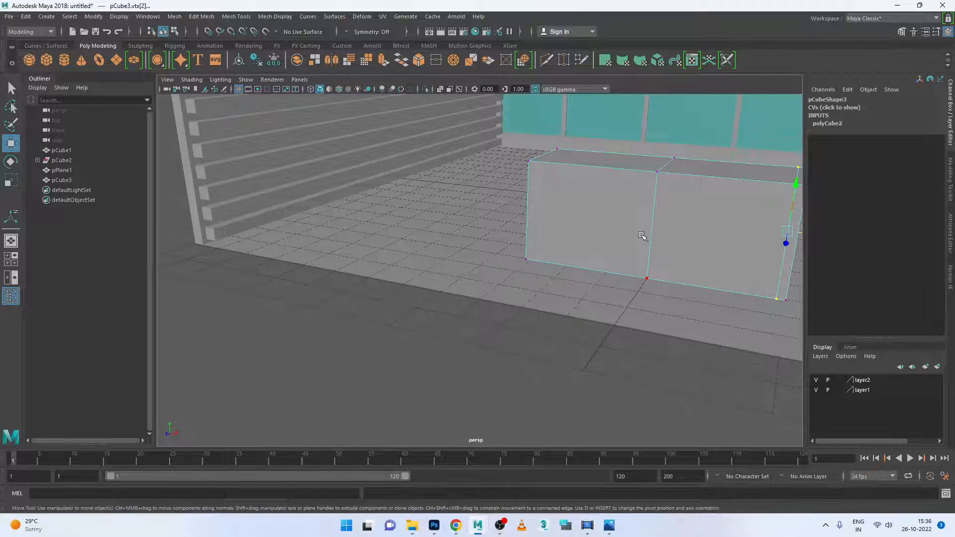
pyautogui.scroll(-2, 641, 236)
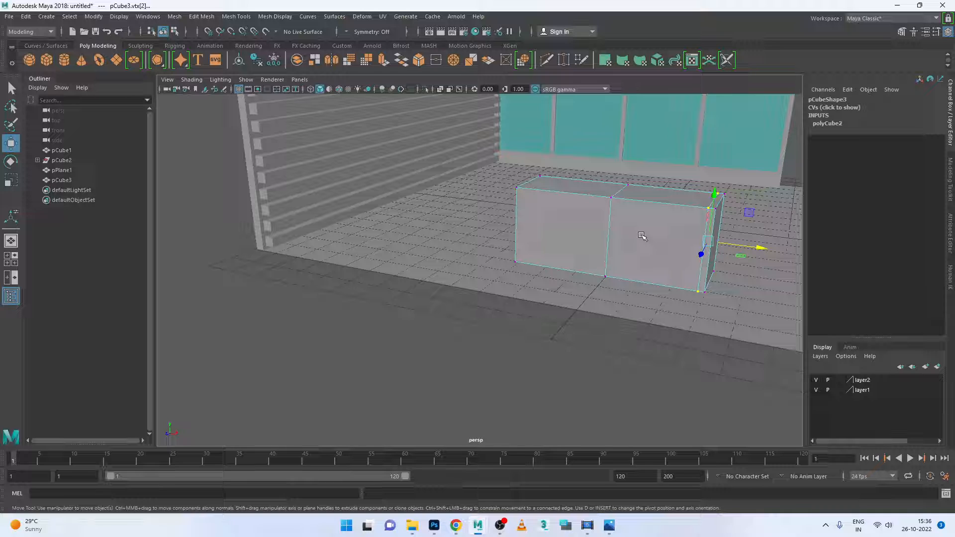
pyautogui.keyDown('alt'); pyautogui.moveTo(682, 317); pyautogui.dragTo(639, 318); pyautogui.keyUp('alt')
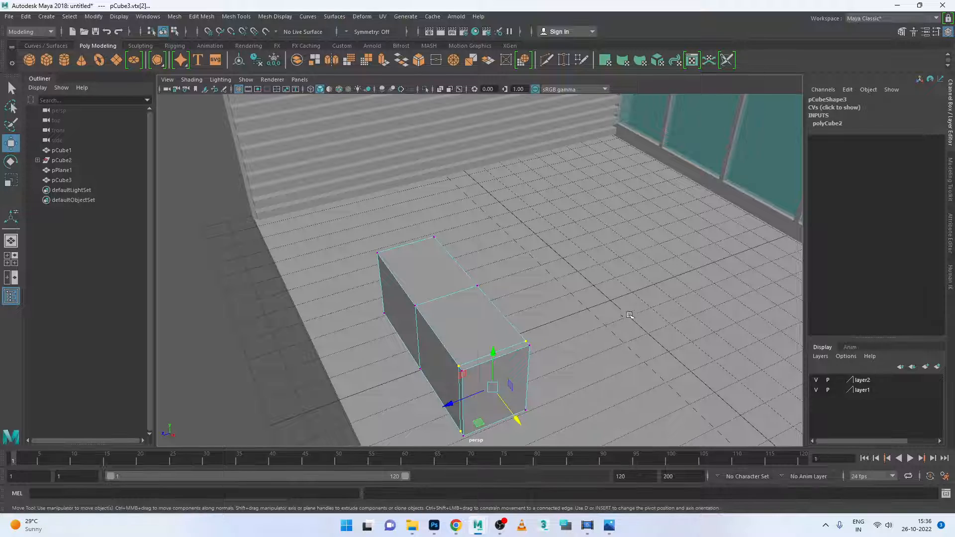
pyautogui.keyDown('alt'); pyautogui.moveTo(629, 315); pyautogui.dragTo(599, 291); pyautogui.keyUp('alt')
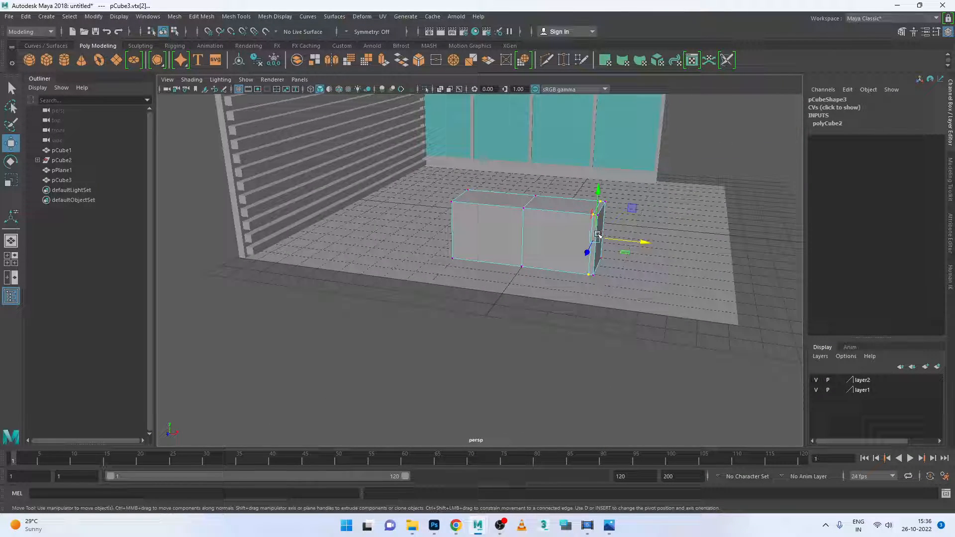
# Delete the edge loop close to the block's right end, keeping the dividing loop in the middle
pyautogui.moveTo(595, 234); pyautogui.dragTo(582, 205, button='right')
pyautogui.click(594, 226)
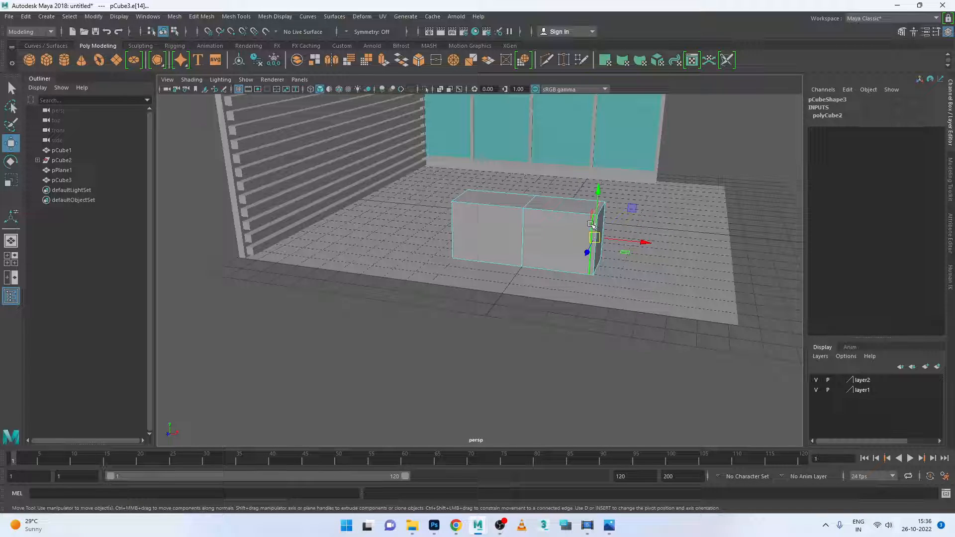
pyautogui.press('Delete')
pyautogui.click(590, 215)
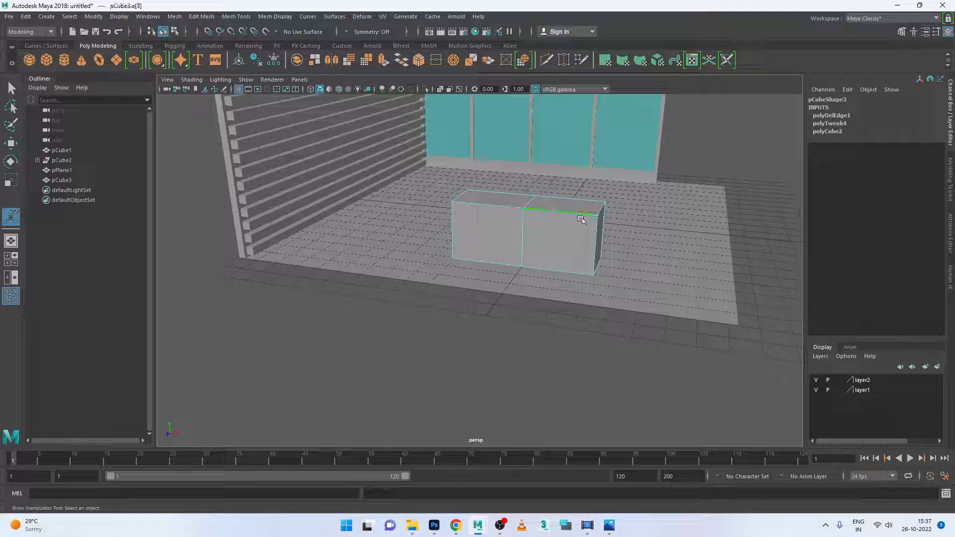
# Compare with the reference cabinet, extrude the front face of the block's right half and scale it to 0.9 as an inset
pyautogui.moveTo(574, 240); pyautogui.dragTo(574, 270, button='right')
pyautogui.click(574, 255)
pyautogui.keyDown('alt'); pyautogui.moveTo(595, 259); pyautogui.dragTo(590, 256); pyautogui.keyUp('alt')
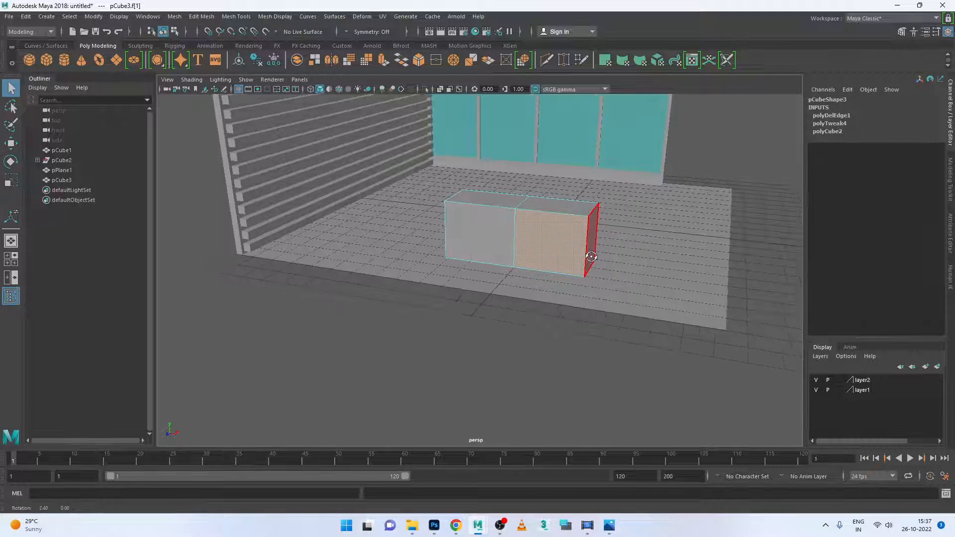
pyautogui.click(609, 526)
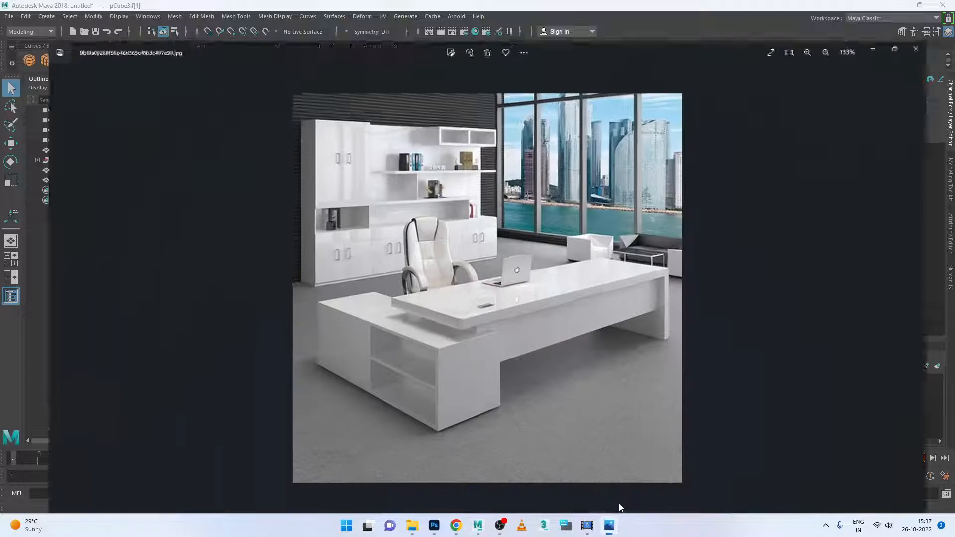
pyautogui.click(477, 525)
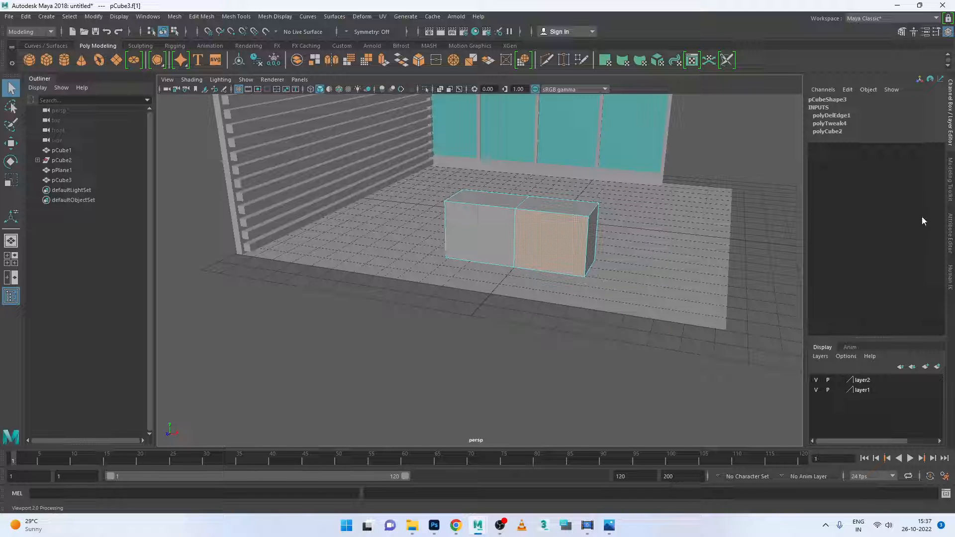
pyautogui.click(383, 59)
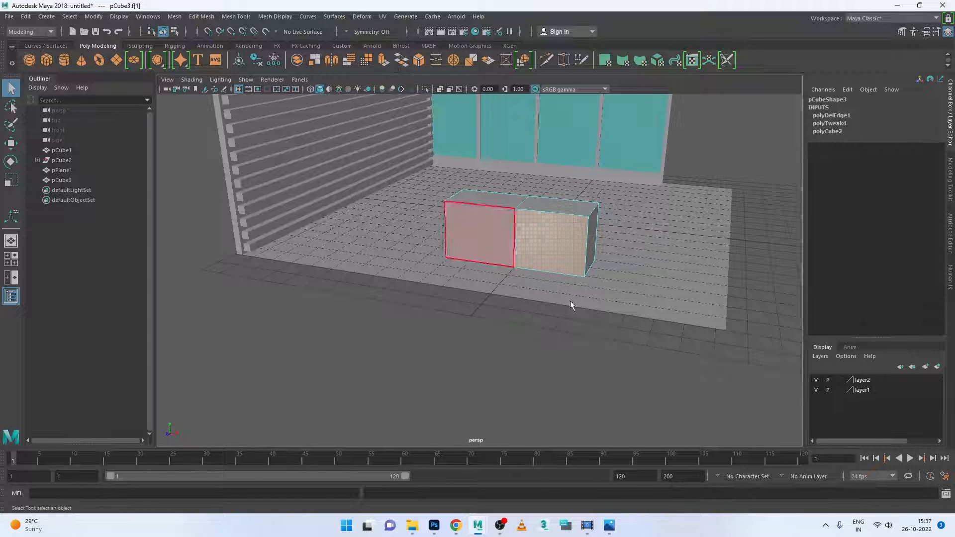
pyautogui.click(551, 200)
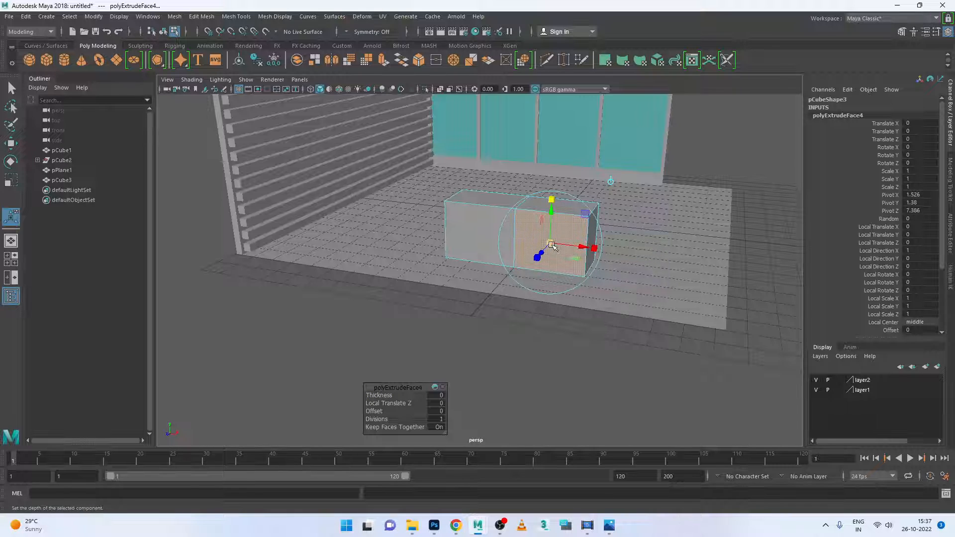
pyautogui.moveTo(552, 245); pyautogui.dragTo(549, 243)
pyautogui.keyDown('alt'); pyautogui.moveTo(661, 308); pyautogui.dragTo(586, 299); pyautogui.keyUp('alt')
pyautogui.scroll(4, 502, 280)
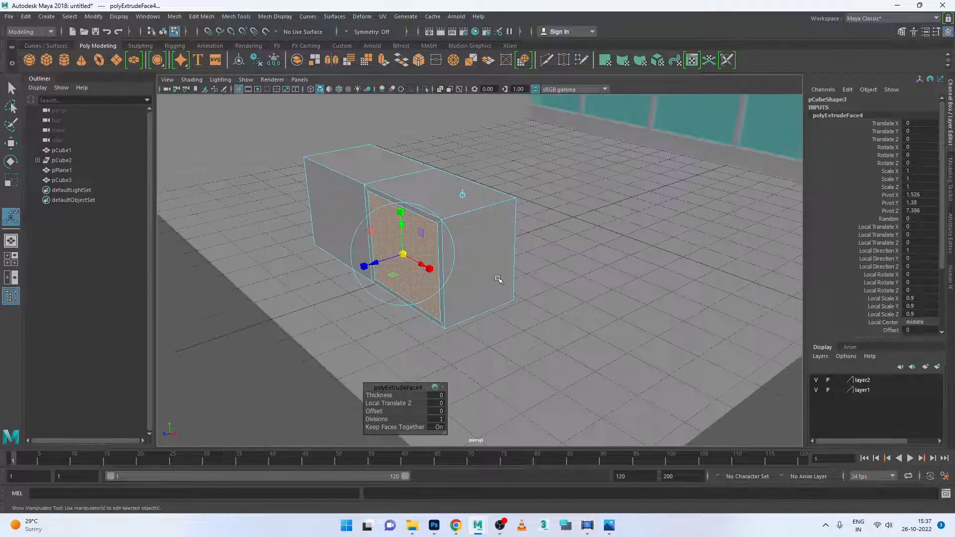
pyautogui.scroll(5, 500, 279)
pyautogui.keyDown('alt'); pyautogui.moveTo(500, 279); pyautogui.dragTo(549, 288, button='middle'); pyautogui.keyUp('alt')
pyautogui.scroll(-1, 536, 277)
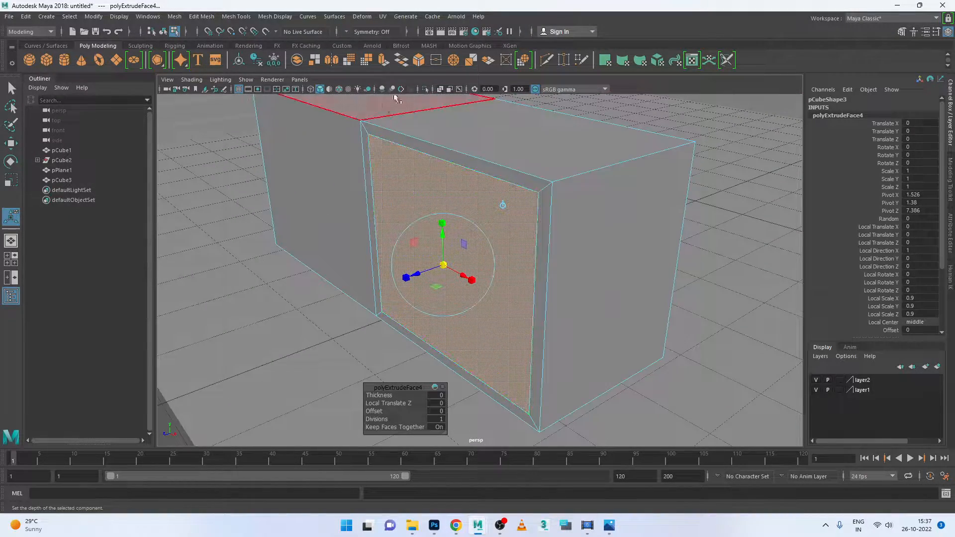
# Extrude the inset face back into the block to a local Z of about -1.863, checking the depth in wireframe
pyautogui.click(383, 59)
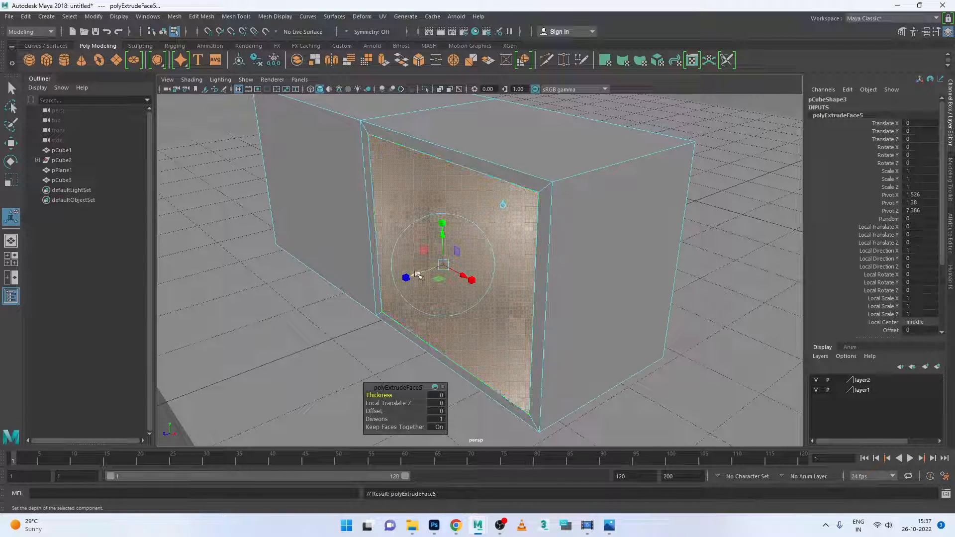
pyautogui.moveTo(412, 275); pyautogui.dragTo(522, 258)
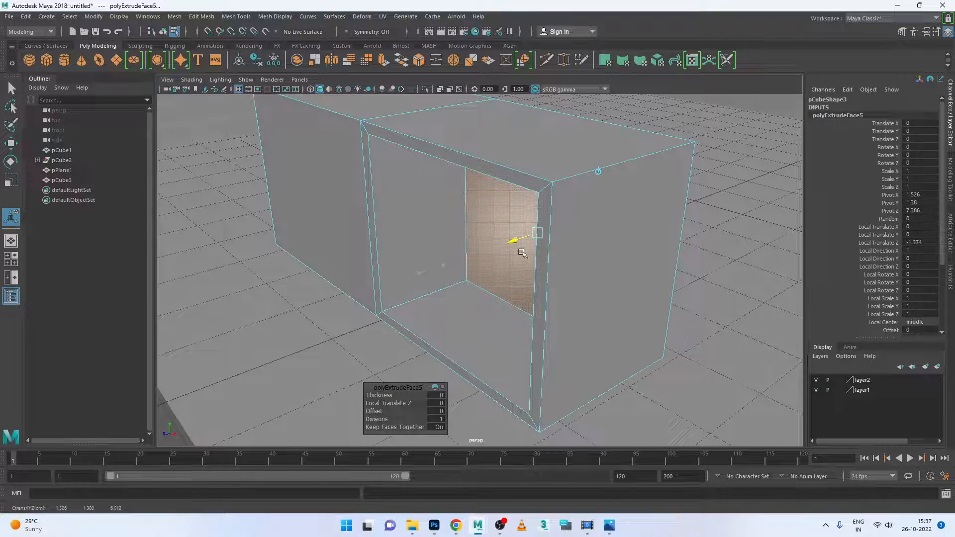
pyautogui.press('4')
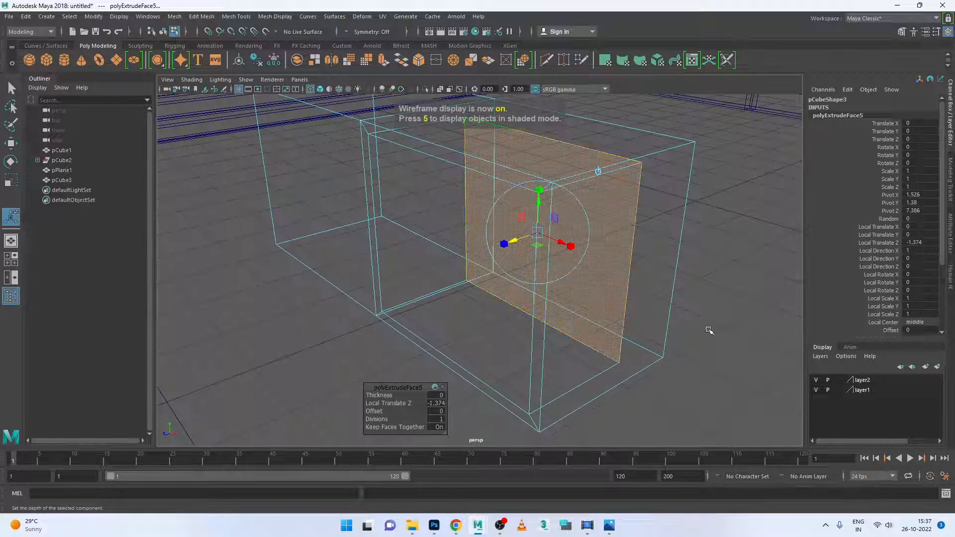
pyautogui.keyDown('alt'); pyautogui.moveTo(735, 290); pyautogui.dragTo(691, 284); pyautogui.keyUp('alt')
pyautogui.keyDown('alt'); pyautogui.moveTo(599, 240); pyautogui.dragTo(650, 259, button='middle'); pyautogui.keyUp('alt')
pyautogui.scroll(3, 650, 259)
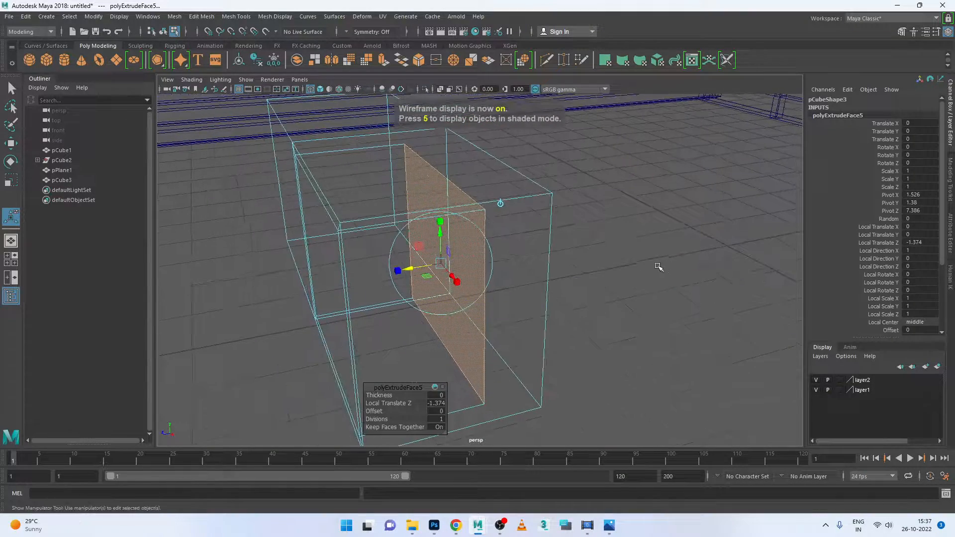
pyautogui.moveTo(413, 270); pyautogui.dragTo(455, 267)
pyautogui.keyDown('alt'); pyautogui.moveTo(527, 354); pyautogui.dragTo(458, 332); pyautogui.keyUp('alt')
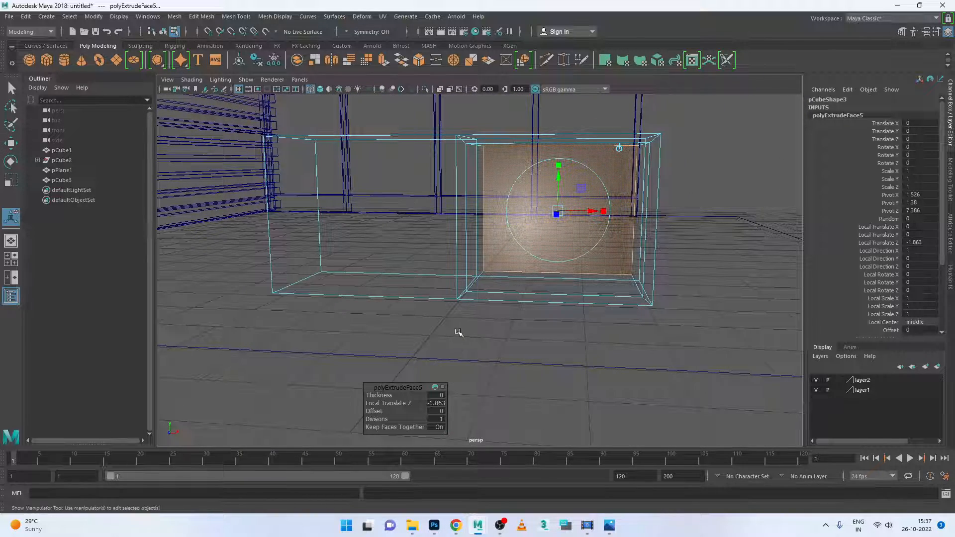
pyautogui.press('space')
pyautogui.press('space')
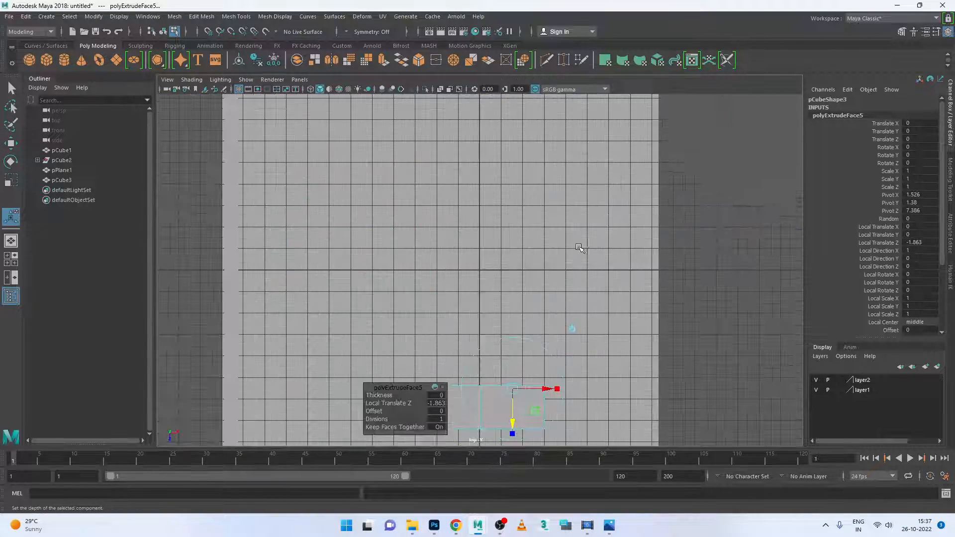
pyautogui.press('space')
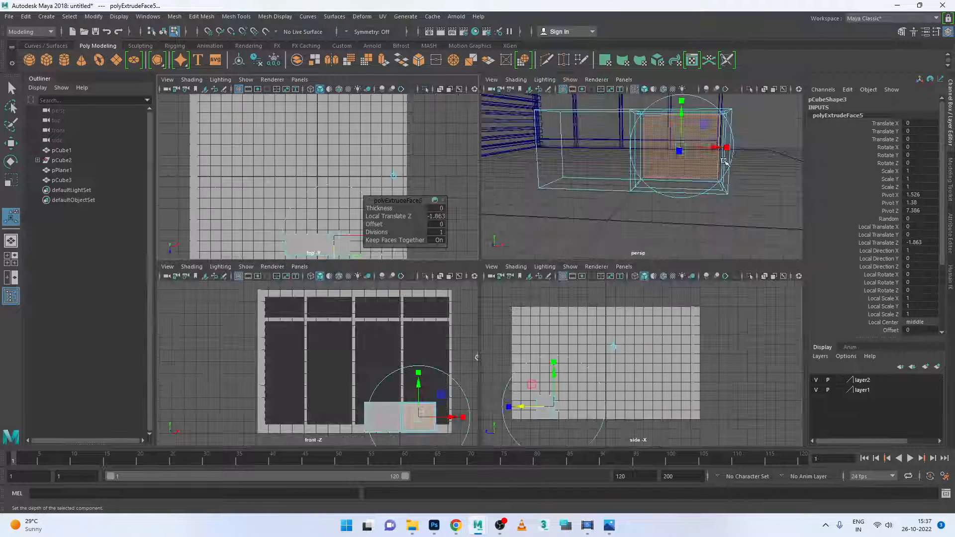
pyautogui.press('space')
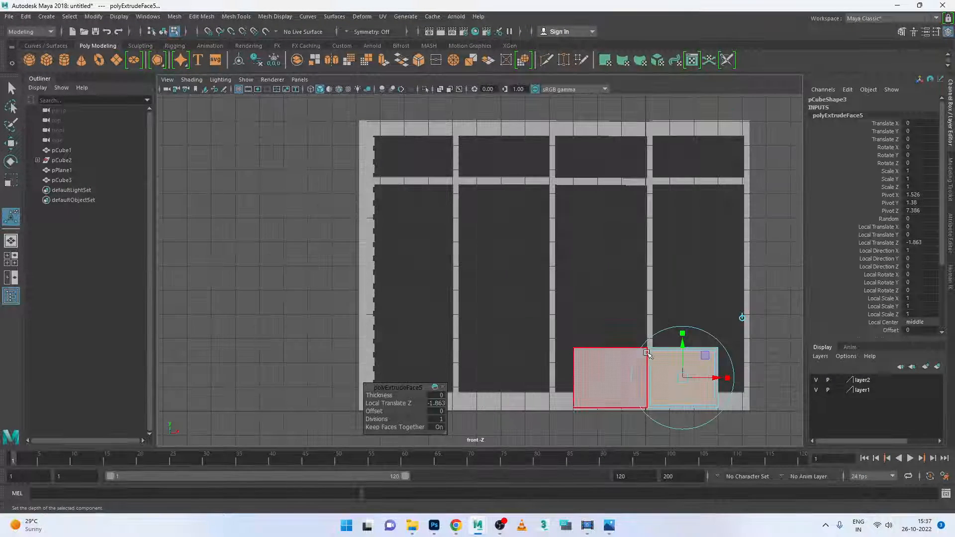
pyautogui.scroll(5, 641, 347)
pyautogui.keyDown('alt'); pyautogui.moveTo(644, 350); pyautogui.dragTo(456, 196, button='middle'); pyautogui.keyUp('alt')
pyautogui.scroll(5, 605, 335)
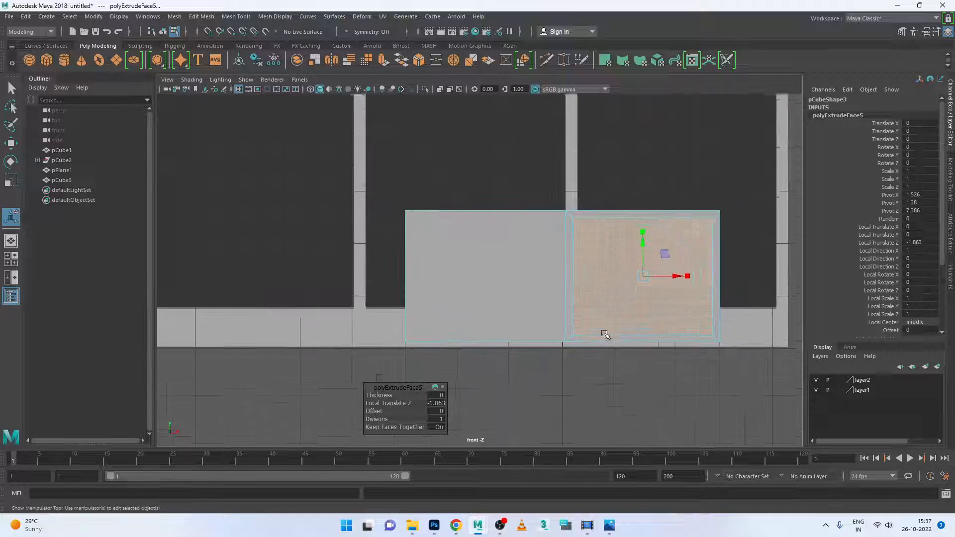
pyautogui.keyDown('alt'); pyautogui.moveTo(605, 335); pyautogui.dragTo(489, 322, button='middle'); pyautogui.keyUp('alt')
pyautogui.scroll(2, 490, 300)
pyautogui.scroll(1, 491, 301)
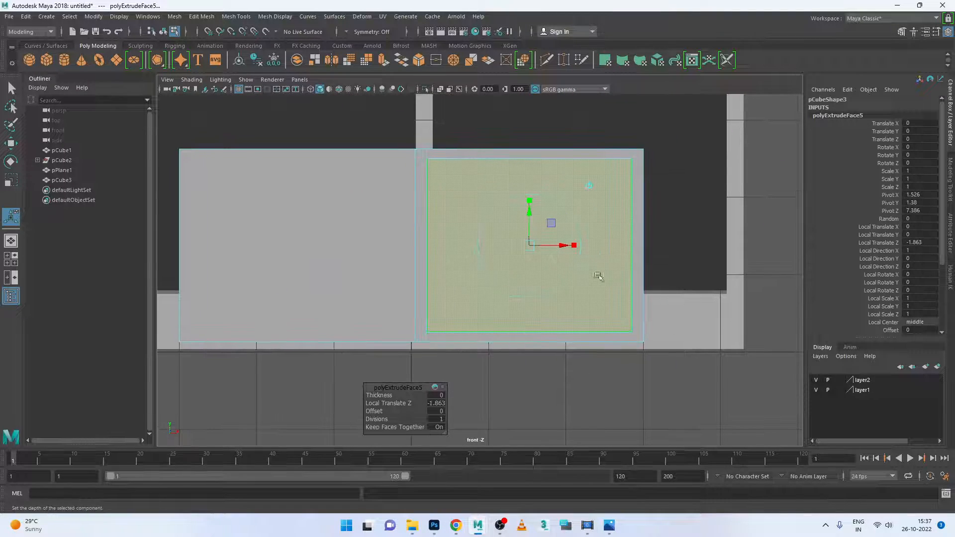
pyautogui.moveTo(575, 246); pyautogui.dragTo(581, 247)
pyautogui.hotkey('ctrl', 'z')
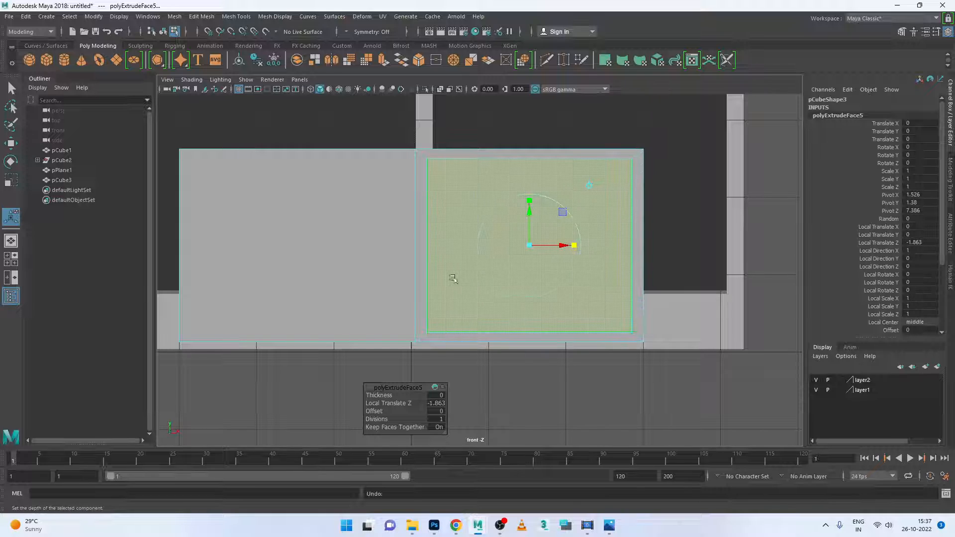
# Return to object selection and examine the hollowed compartment of the cabinet in shaded perspective
pyautogui.rightClick(581, 213)
pyautogui.click(628, 197)
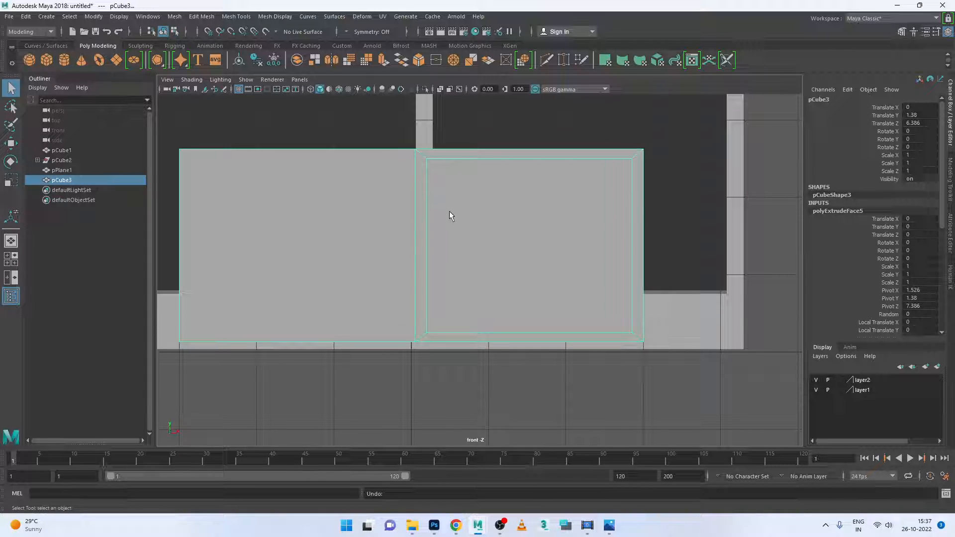
pyautogui.press('space')
pyautogui.press('space')
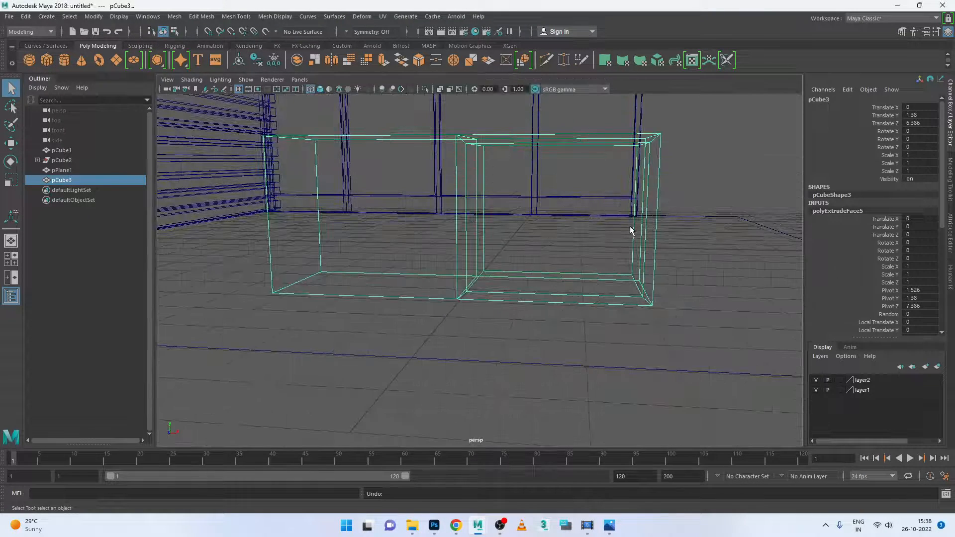
pyautogui.press('5')
pyautogui.click(709, 238)
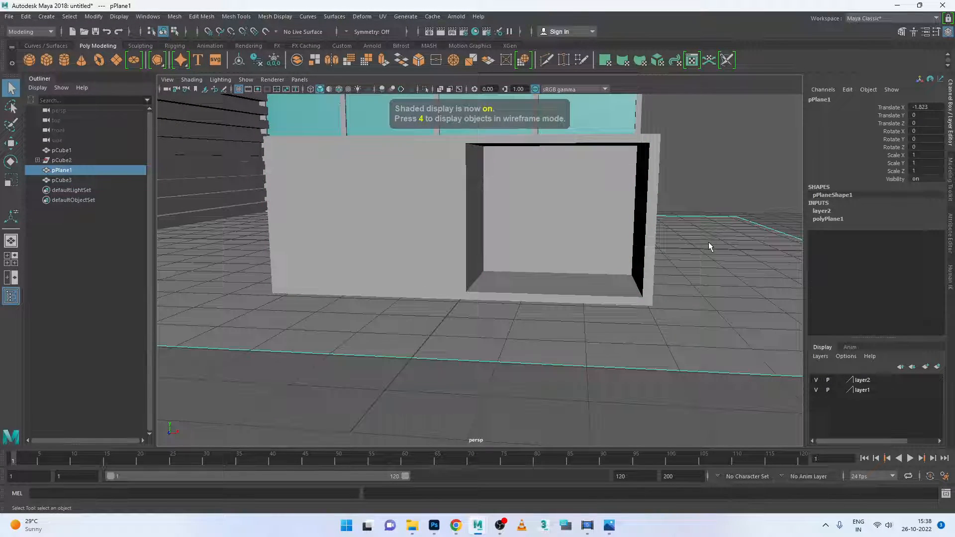
pyautogui.keyDown('alt'); pyautogui.moveTo(708, 242); pyautogui.dragTo(660, 245); pyautogui.keyUp('alt')
pyautogui.keyDown('alt'); pyautogui.moveTo(660, 245); pyautogui.dragTo(519, 303, button='right'); pyautogui.keyUp('alt')
pyautogui.keyDown('alt'); pyautogui.moveTo(520, 302); pyautogui.dragTo(577, 289, button='middle'); pyautogui.keyUp('alt')
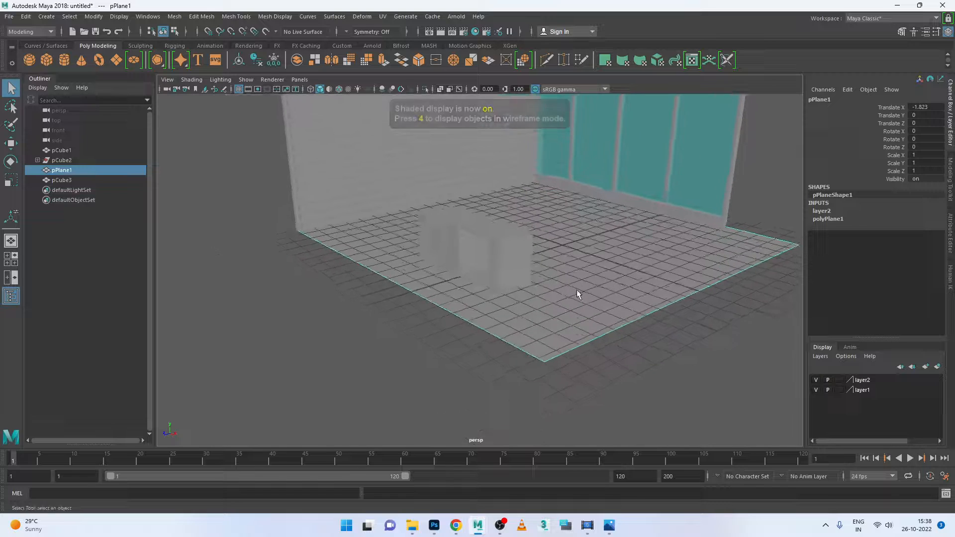
pyautogui.scroll(5, 577, 289)
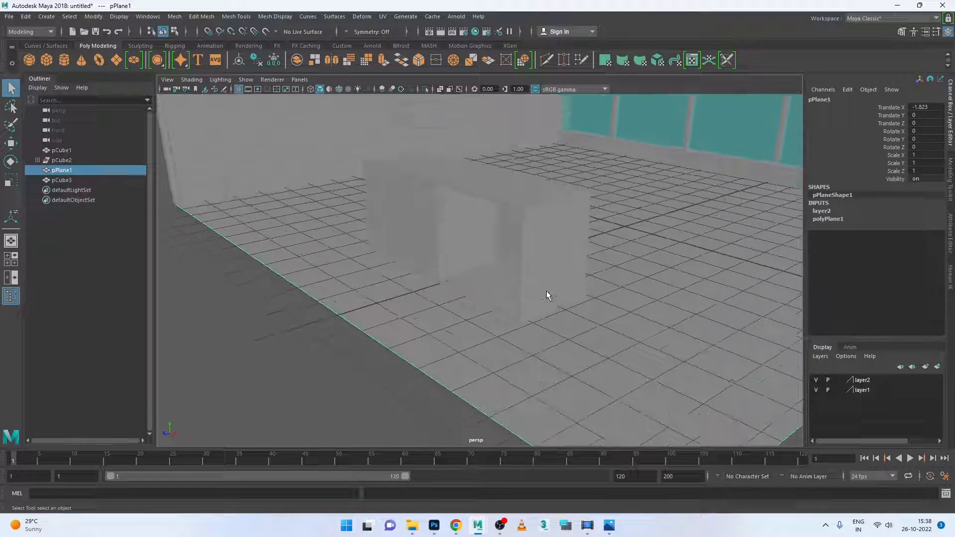
# Insert two closely spaced horizontal edge loops around the cabinet near mid-height for a shelf
pyautogui.click(495, 253)
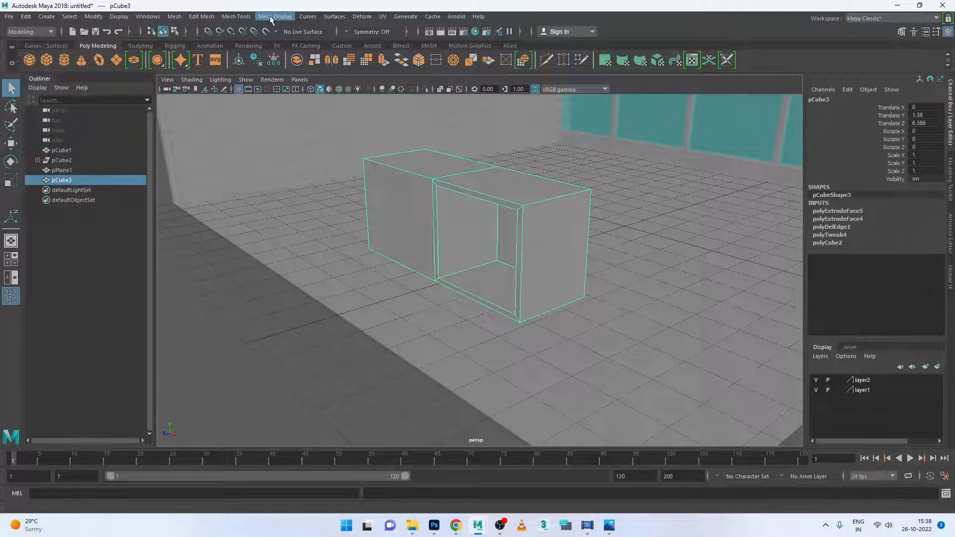
pyautogui.click(237, 16)
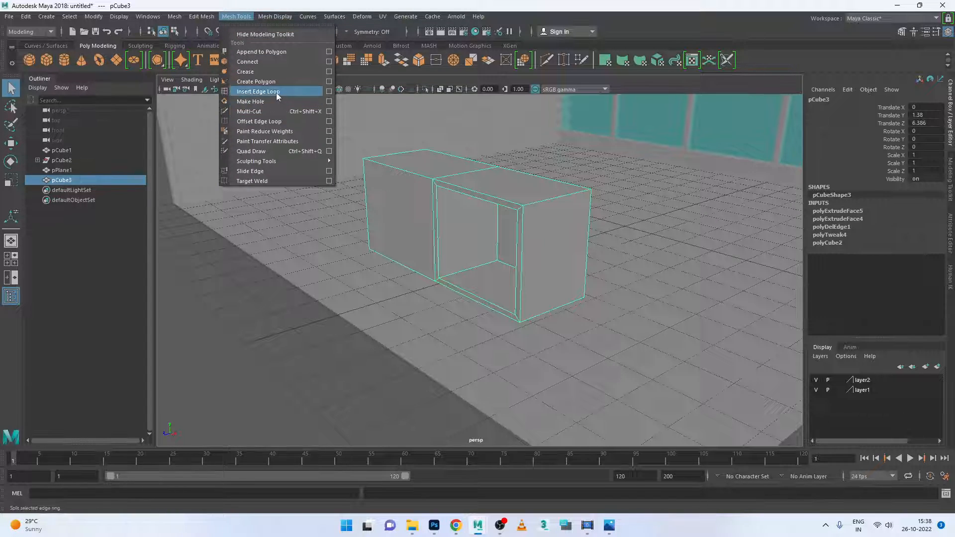
pyautogui.click(268, 92)
pyautogui.moveTo(522, 262); pyautogui.dragTo(523, 265)
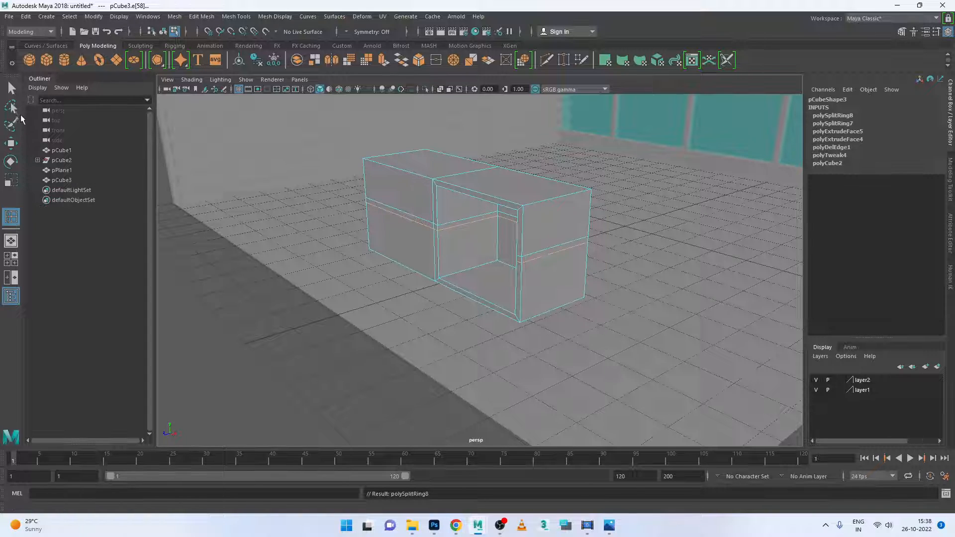
# In the front view, lower the upper loop's vertices to about Y 1.507, then move both vertex rows down to about Y 1.42
pyautogui.click(11, 143)
pyautogui.press('space')
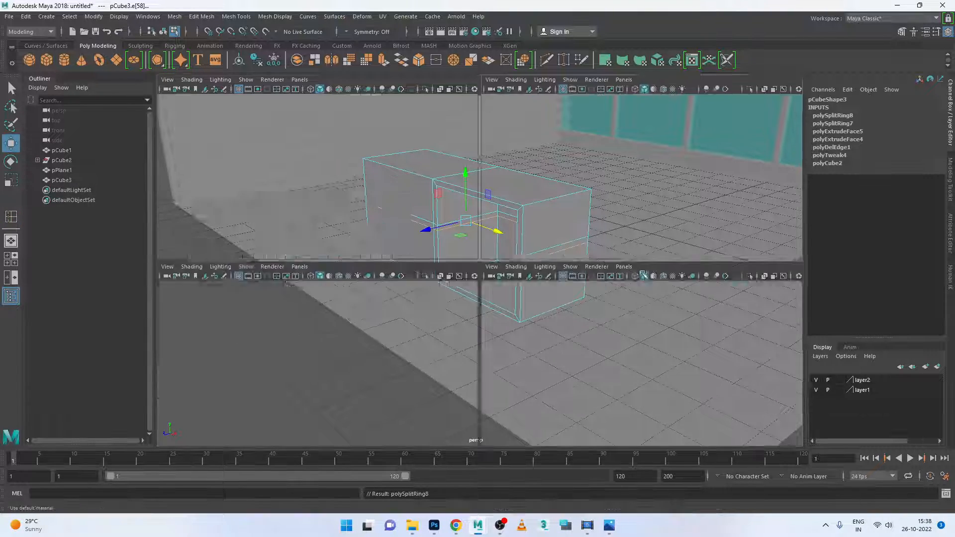
pyautogui.press('space')
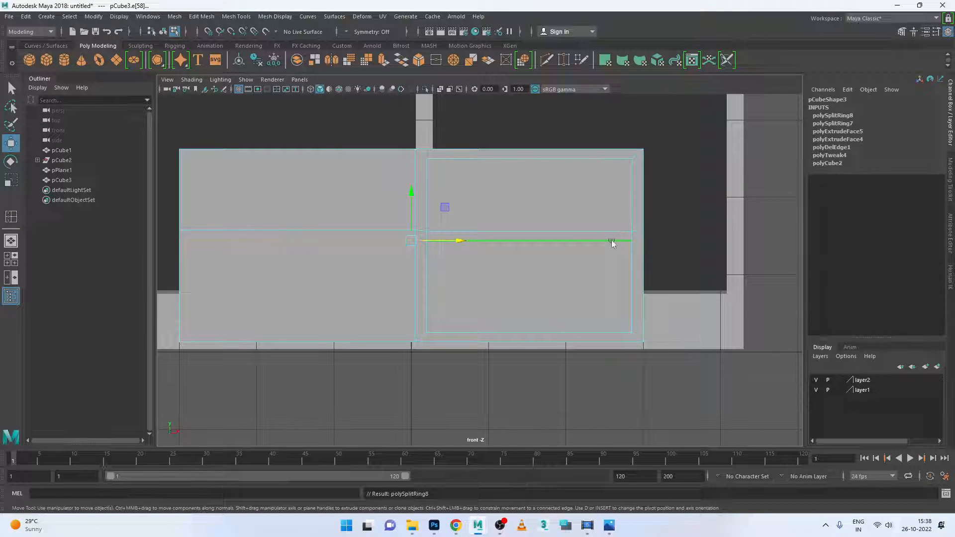
pyautogui.moveTo(611, 241); pyautogui.dragTo(570, 236, button='right')
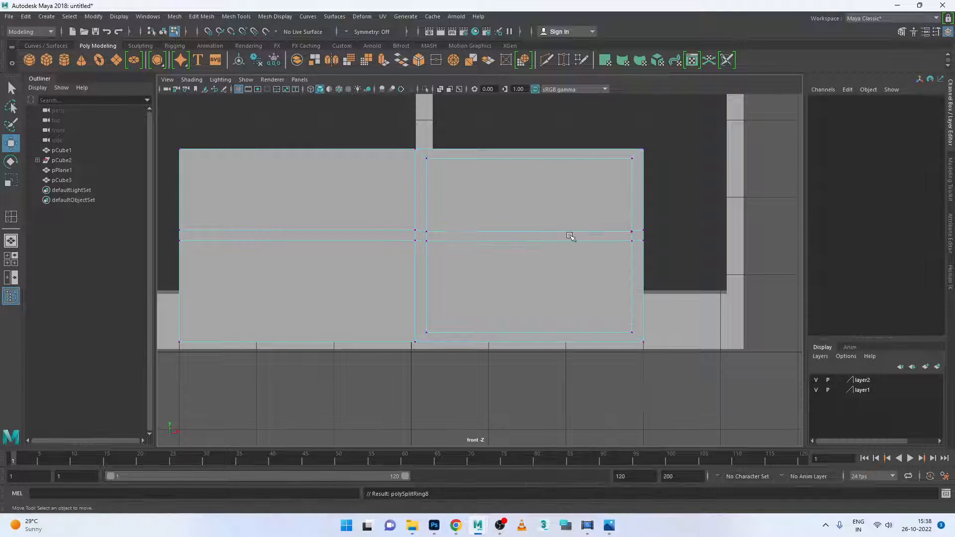
pyautogui.moveTo(699, 211); pyautogui.dragTo(177, 230)
pyautogui.moveTo(413, 185); pyautogui.dragTo(416, 201)
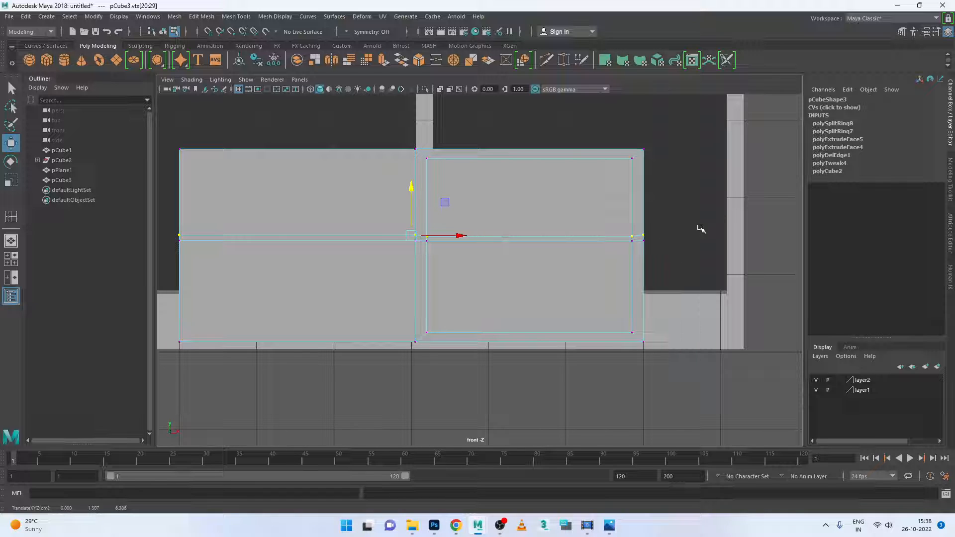
pyautogui.moveTo(684, 228); pyautogui.dragTo(171, 249)
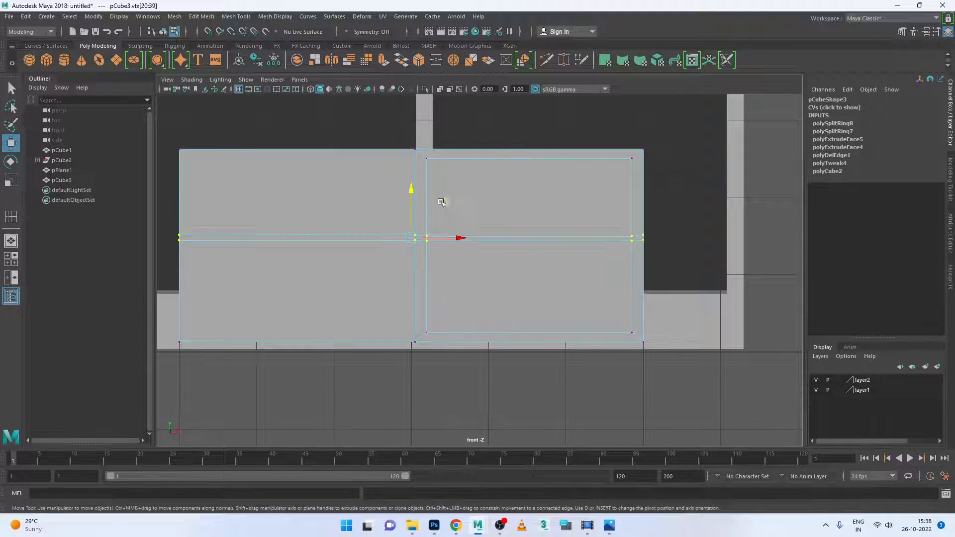
pyautogui.moveTo(415, 193); pyautogui.dragTo(414, 197)
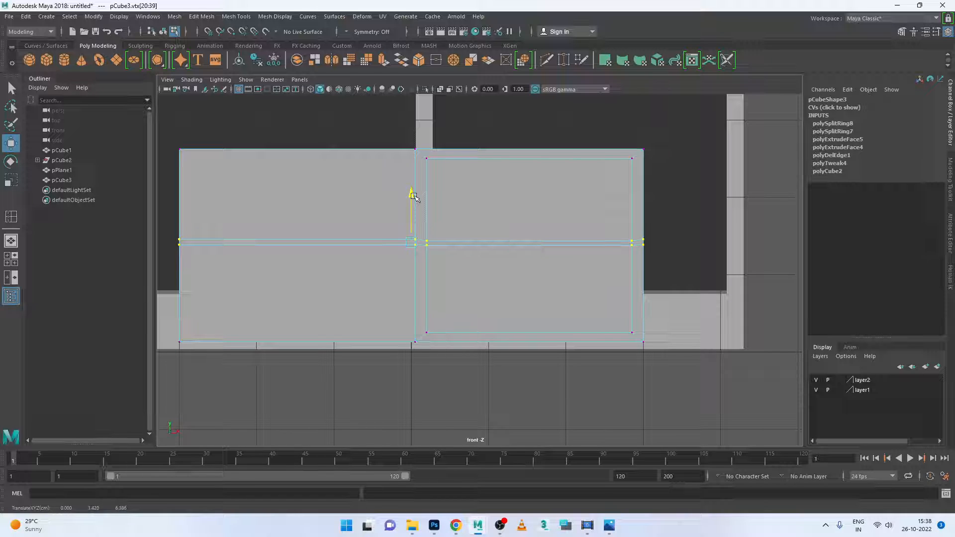
# Extrude the thin strip face on the compartment's back wall forward to the front opening as a shelf, then return to object mode
pyautogui.moveTo(622, 250); pyautogui.dragTo(621, 266, button='right')
pyautogui.click(601, 245)
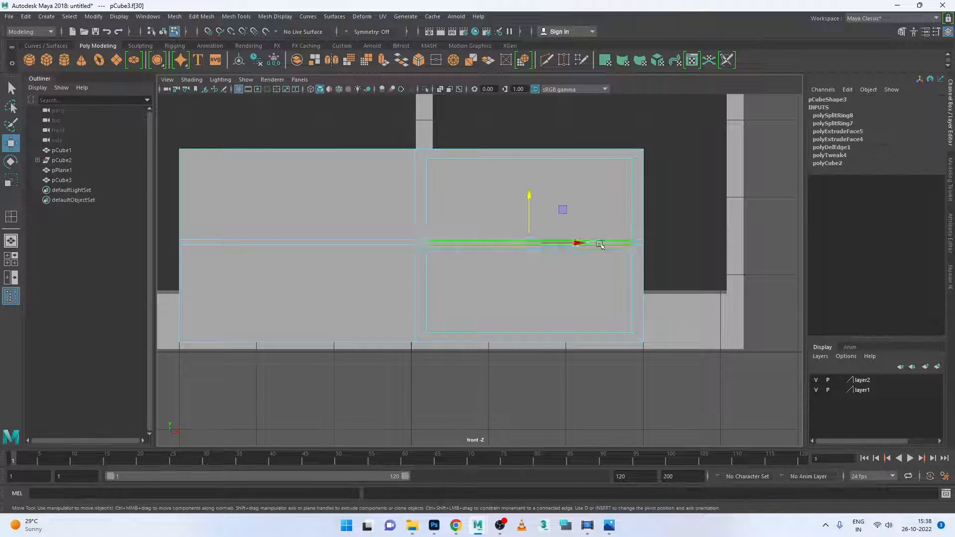
pyautogui.press('F11')
pyautogui.press('space')
pyautogui.press('space')
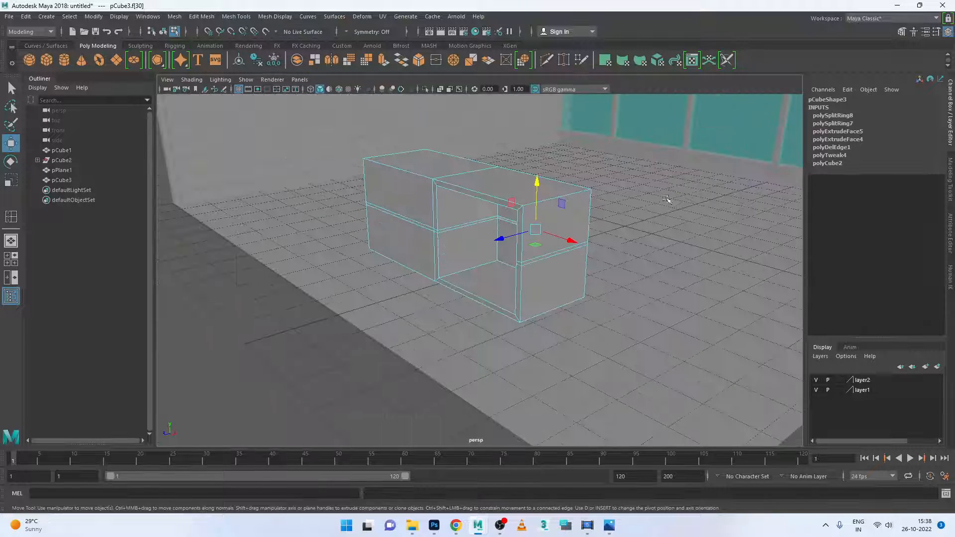
pyautogui.keyDown('alt'); pyautogui.moveTo(559, 277); pyautogui.dragTo(258, 174); pyautogui.keyUp('alt')
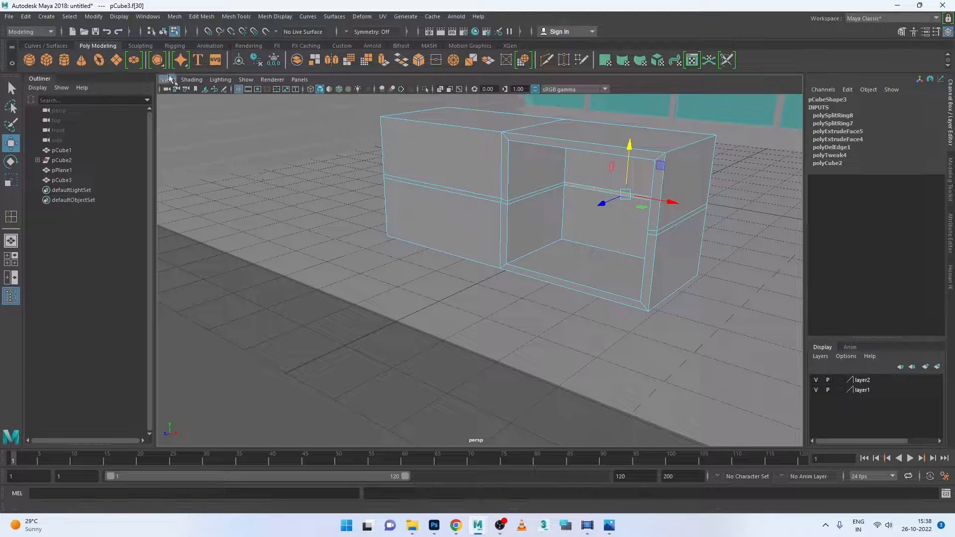
pyautogui.click(384, 60)
pyautogui.keyDown('alt'); pyautogui.moveTo(631, 218); pyautogui.dragTo(577, 236); pyautogui.keyUp('alt')
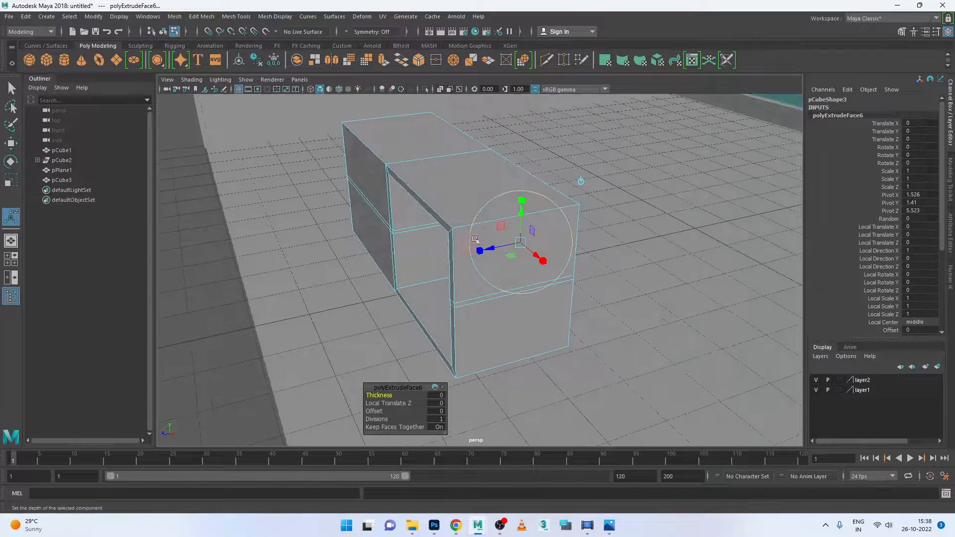
pyautogui.moveTo(490, 249); pyautogui.dragTo(374, 276)
pyautogui.moveTo(553, 191); pyautogui.dragTo(602, 172, button='right')
pyautogui.click(622, 279)
# Compare the shelved cabinet with the desk and its side cabinet in the reference image
pyautogui.keyDown('alt'); pyautogui.moveTo(623, 279); pyautogui.dragTo(569, 256); pyautogui.keyUp('alt')
pyautogui.scroll(2, 597, 262)
pyautogui.scroll(-6, 597, 262)
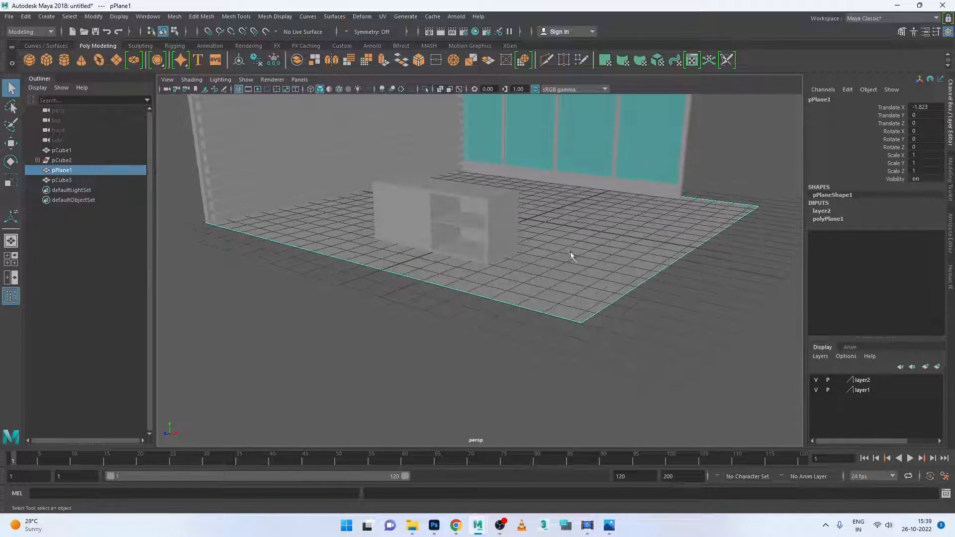
pyautogui.click(610, 525)
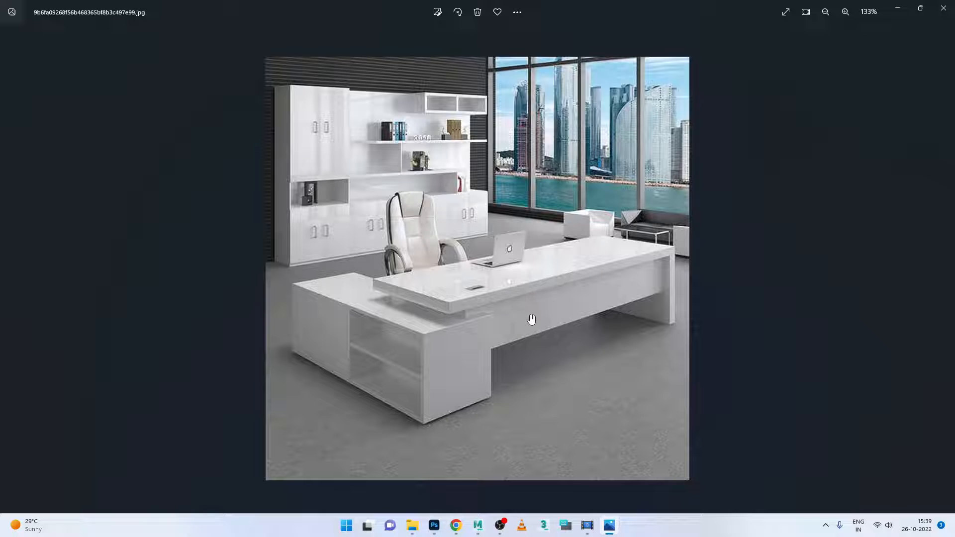
pyautogui.click(608, 524)
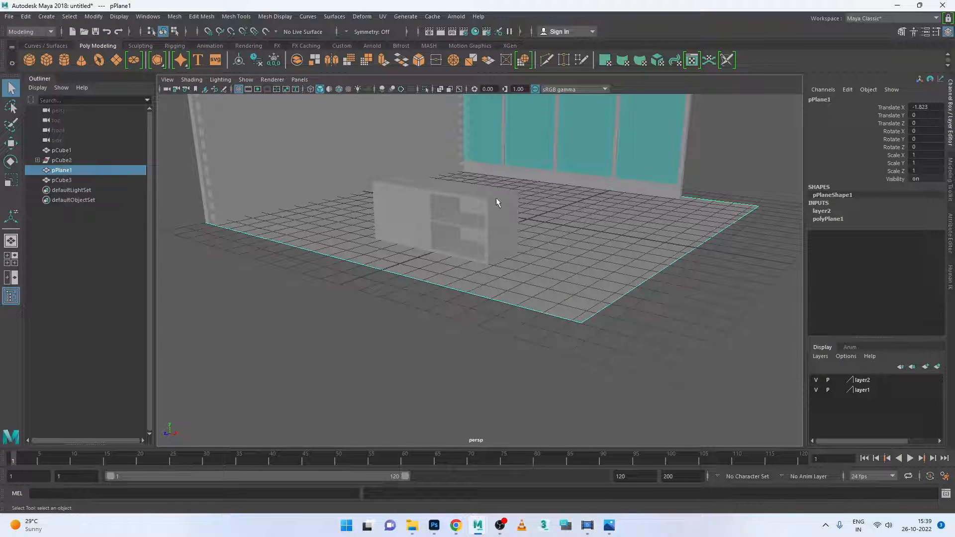
pyautogui.keyDown('alt'); pyautogui.moveTo(524, 204); pyautogui.dragTo(470, 244); pyautogui.keyUp('alt')
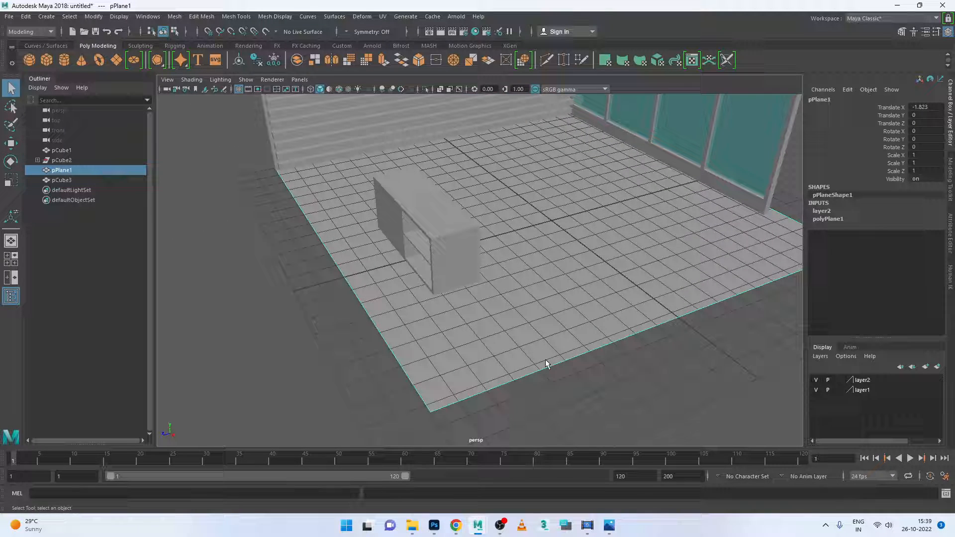
pyautogui.click(617, 525)
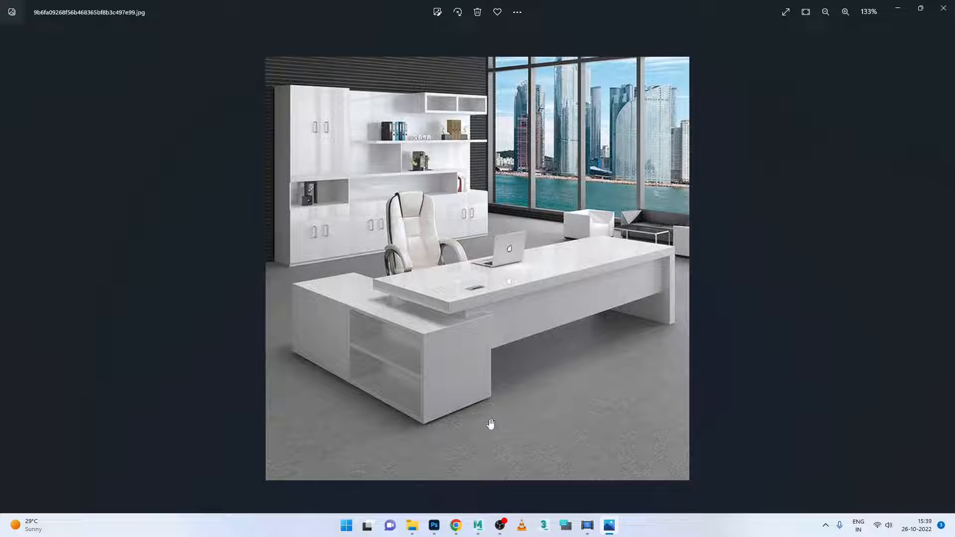
pyautogui.click(615, 527)
pyautogui.click(425, 211)
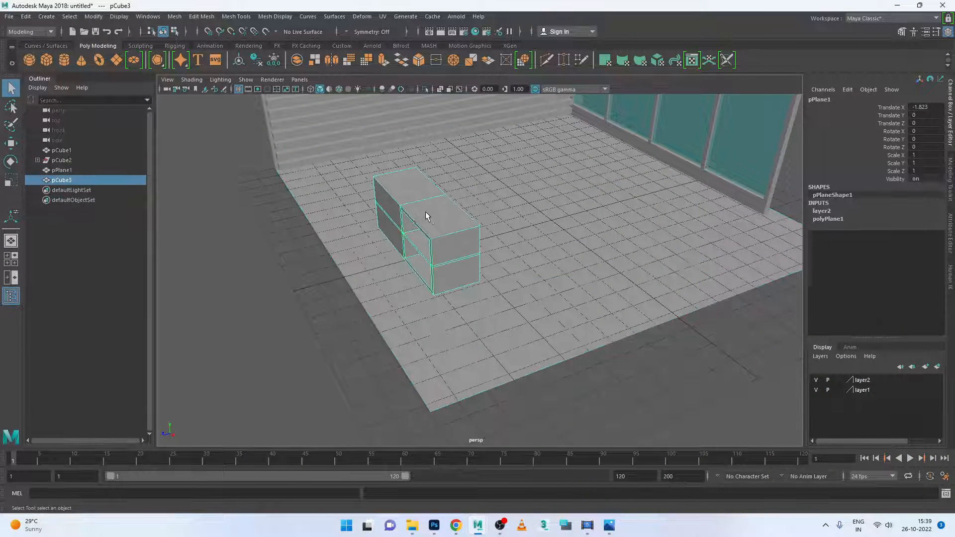
pyautogui.click(585, 264)
# Create a polygon cube for the next desk part, raise it to Y 1.19 and show it in the top view
pyautogui.click(47, 60)
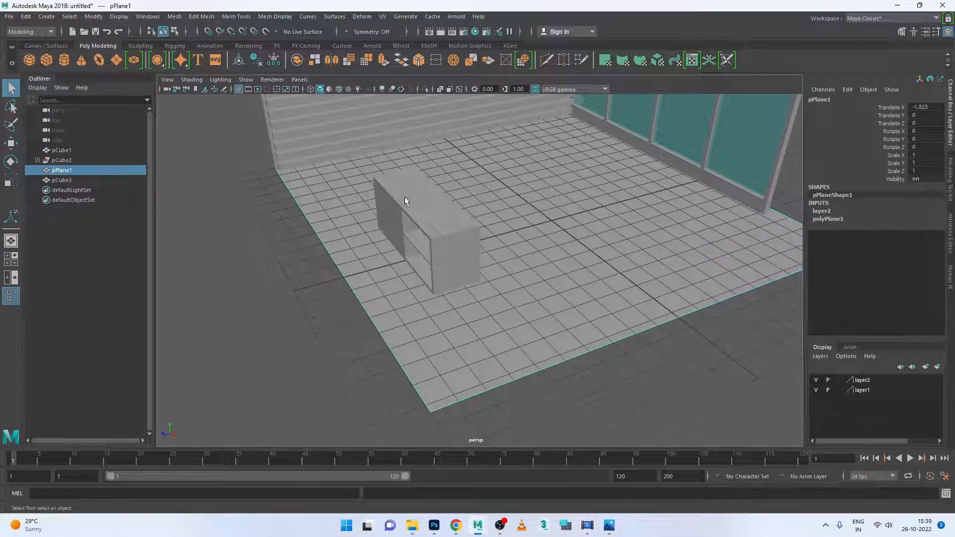
pyautogui.press('w')
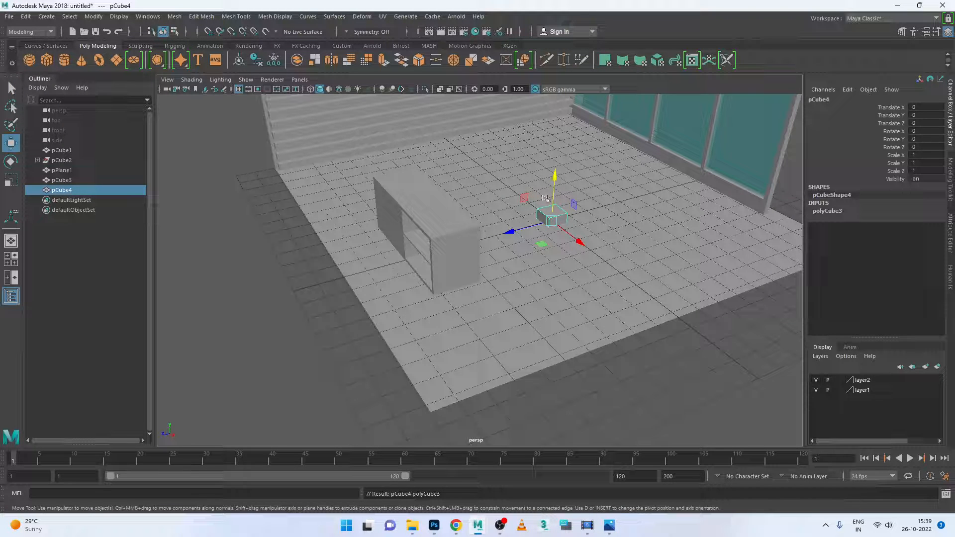
pyautogui.moveTo(545, 198); pyautogui.dragTo(545, 175)
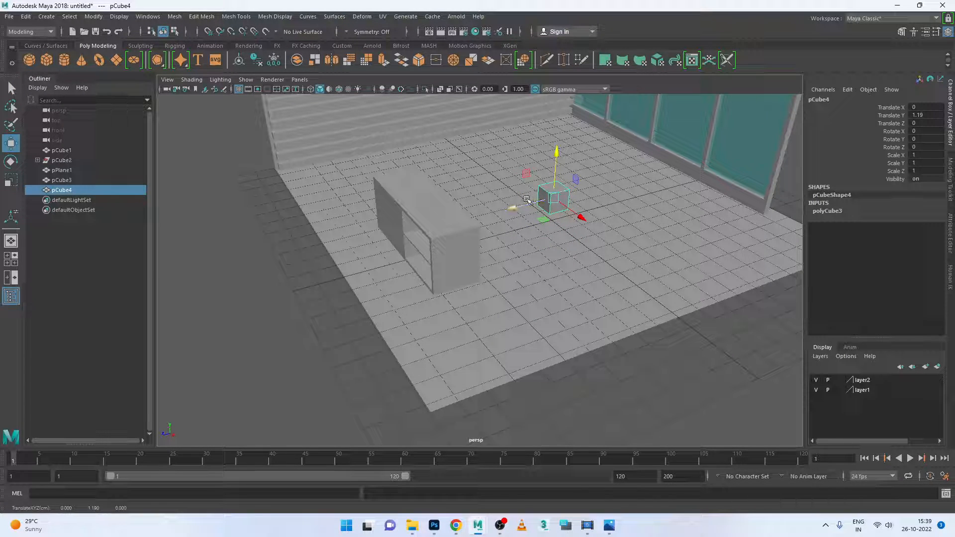
pyautogui.press('space')
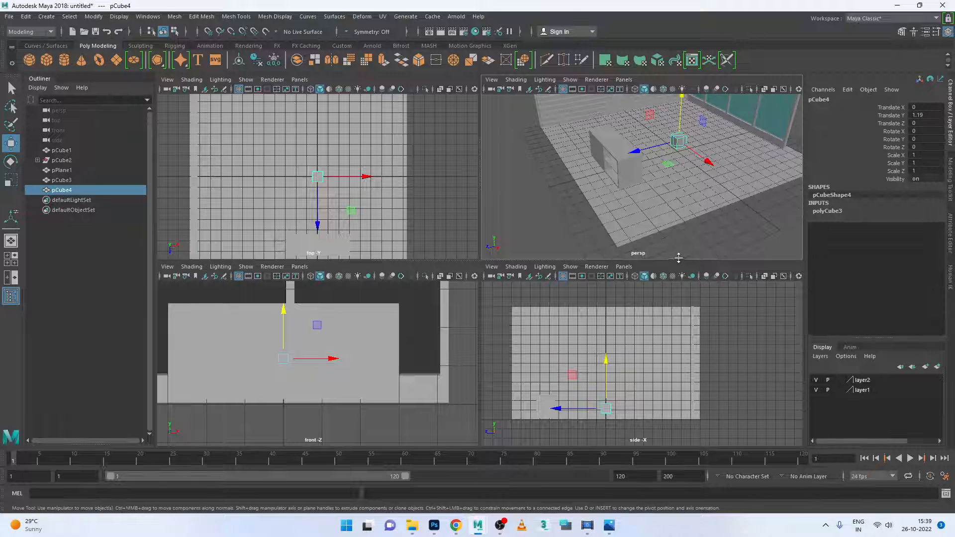
pyautogui.press('space')
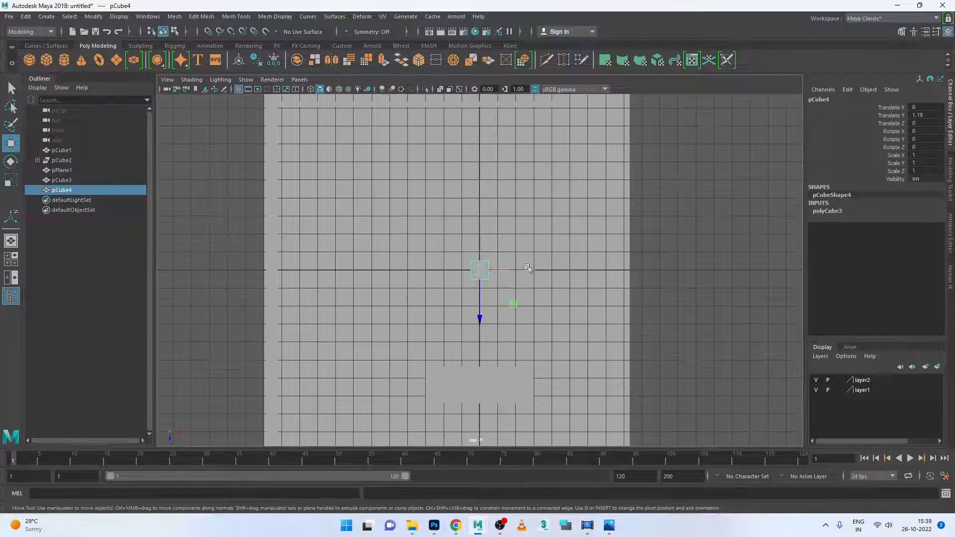
# In the wireframe top view, move the new cube to about X 0.546, Z 4.909, against the shelved cabinet's edge
pyautogui.scroll(-3, 527, 268)
pyautogui.click(553, 250)
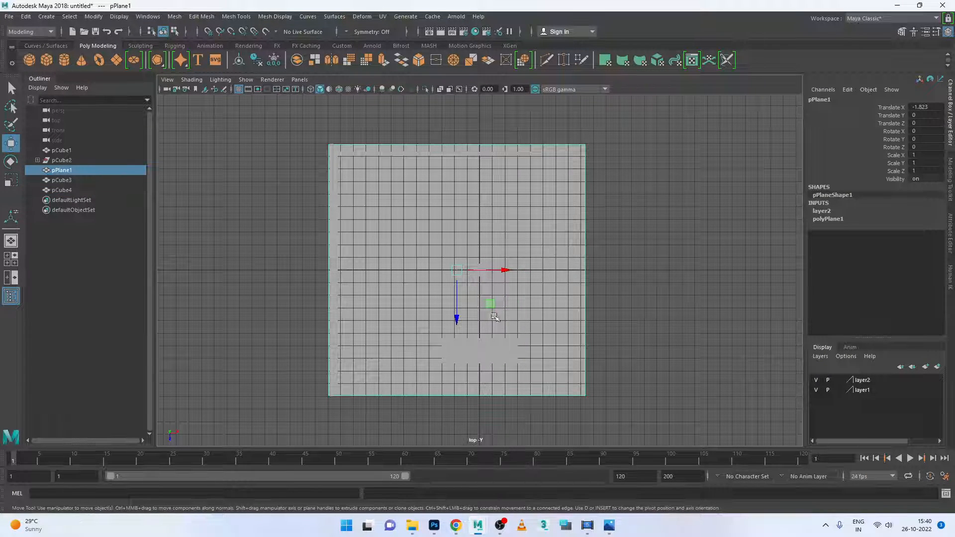
pyautogui.scroll(3, 494, 317)
pyautogui.click(479, 272)
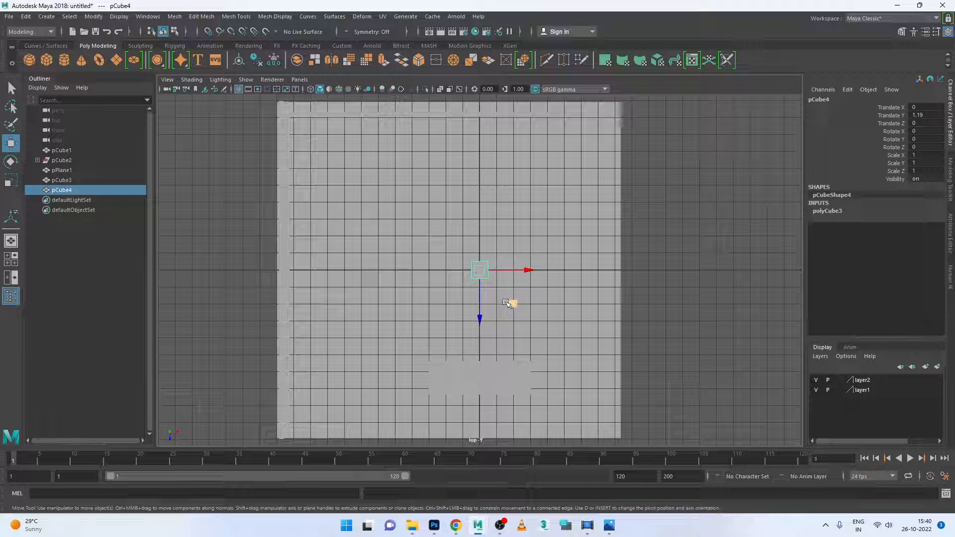
pyautogui.press('4')
pyautogui.moveTo(480, 315); pyautogui.dragTo(492, 400)
pyautogui.scroll(3, 500, 393)
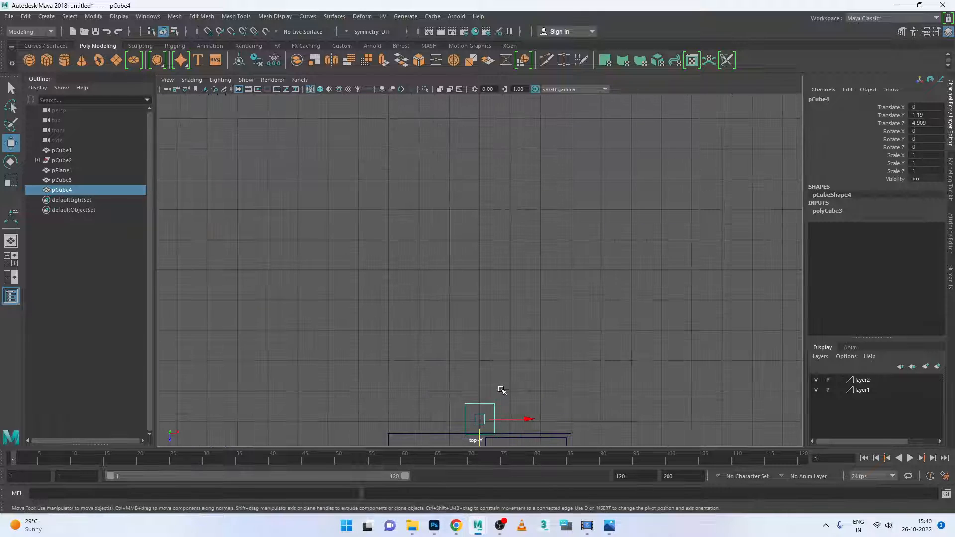
pyautogui.keyDown('alt'); pyautogui.moveTo(518, 382); pyautogui.dragTo(486, 211, button='middle'); pyautogui.keyUp('alt')
pyautogui.scroll(3, 473, 282)
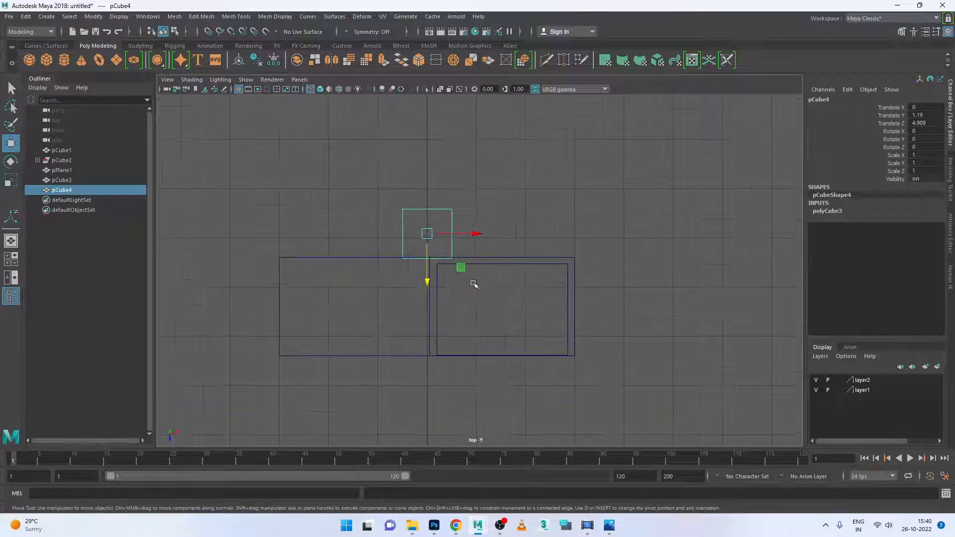
pyautogui.moveTo(476, 234); pyautogui.dragTo(505, 240)
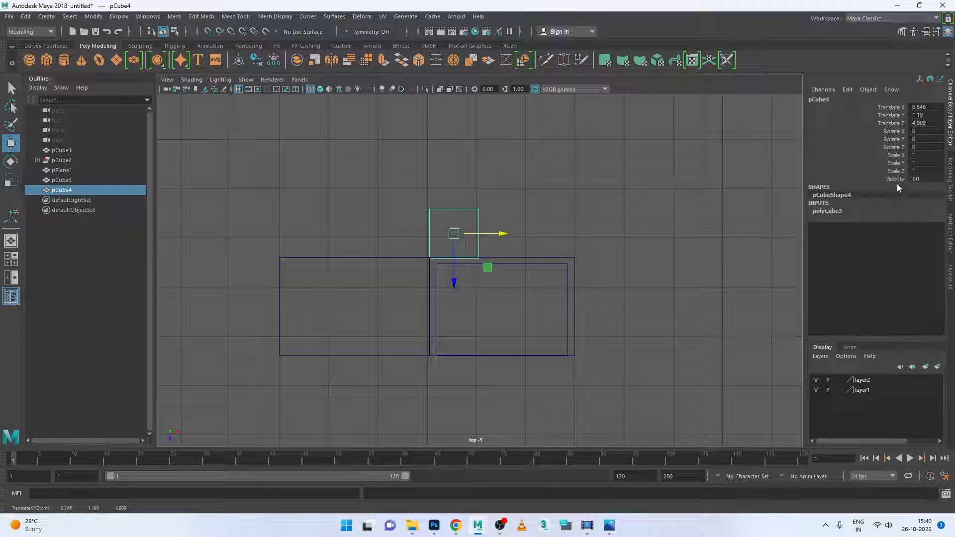
# Set the new cube's width to 2 and shift it along X to about 1.071
pyautogui.click(950, 138)
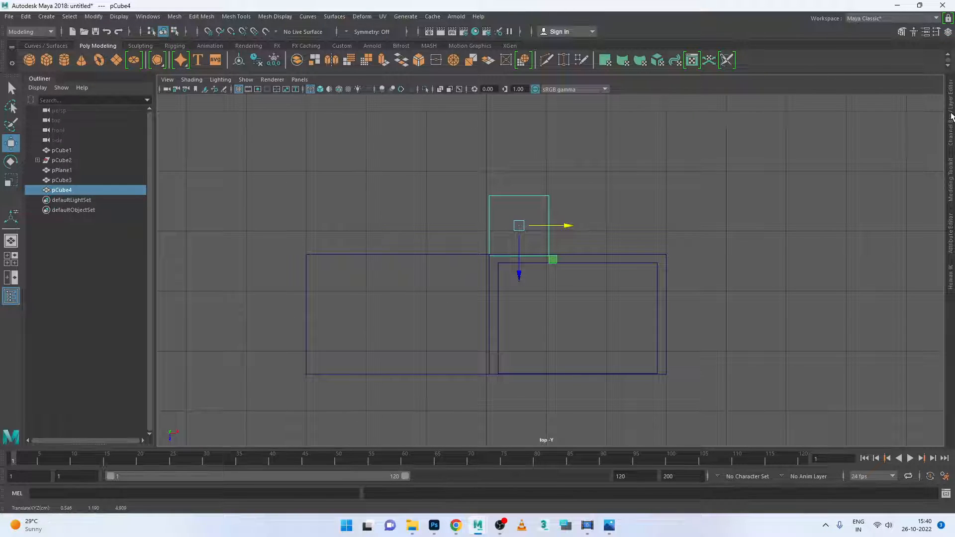
pyautogui.click(950, 116)
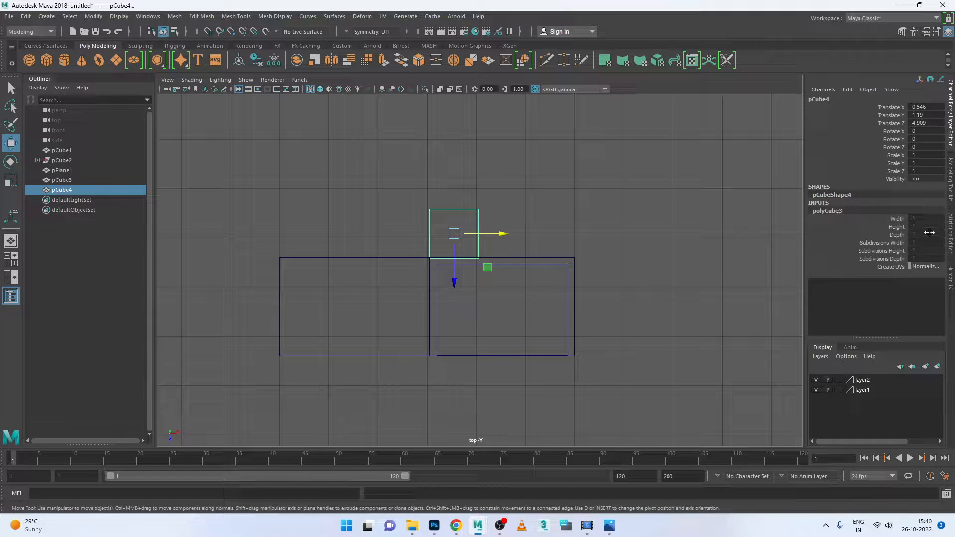
pyautogui.click(926, 227)
pyautogui.click(915, 219)
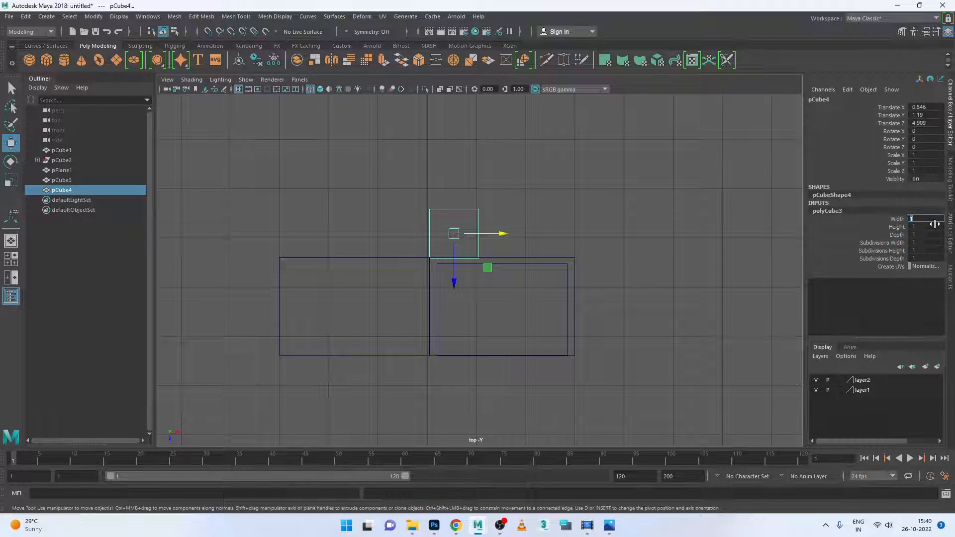
pyautogui.write('2')
pyautogui.press('Return')
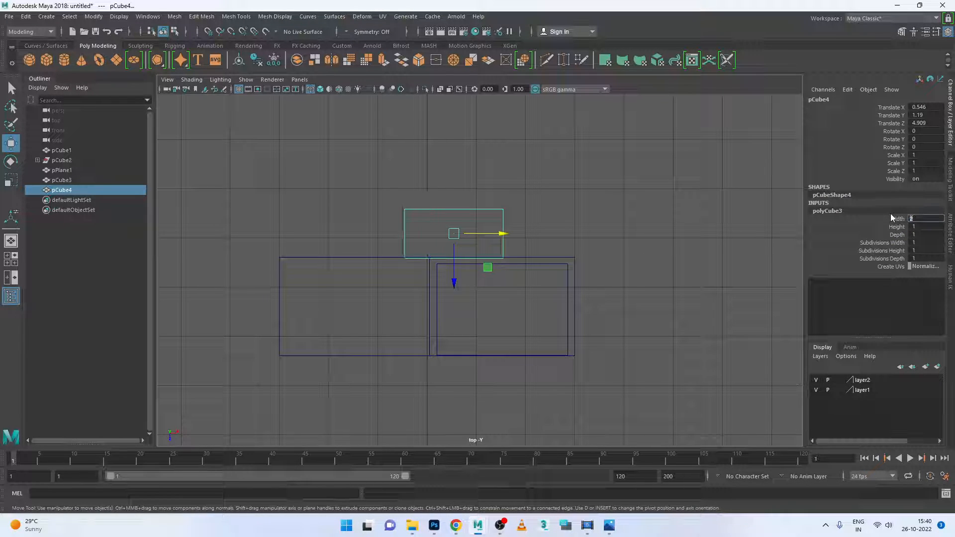
pyautogui.moveTo(501, 237); pyautogui.dragTo(528, 236)
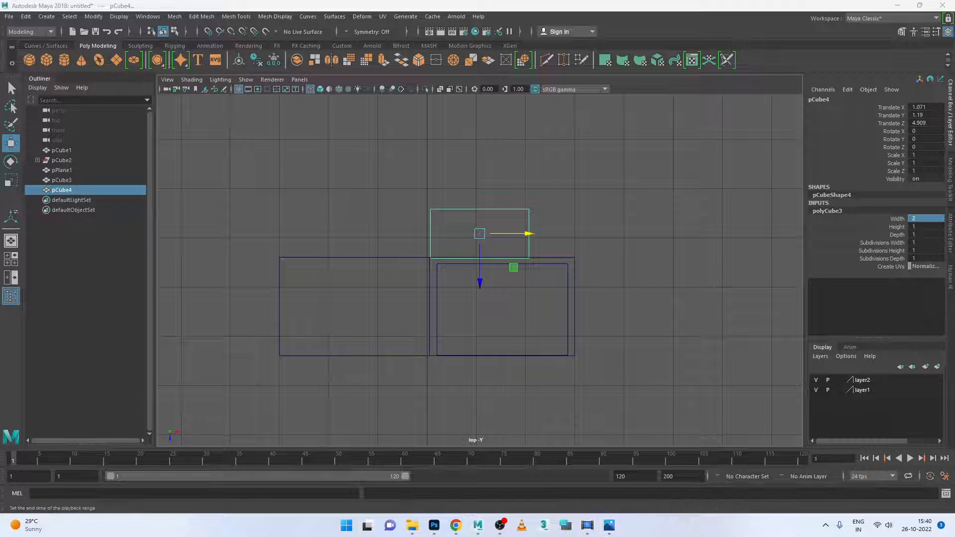
# Check the desk's overlap with the side cabinet in the reference image and move the block to about X 1.414
pyautogui.click(610, 525)
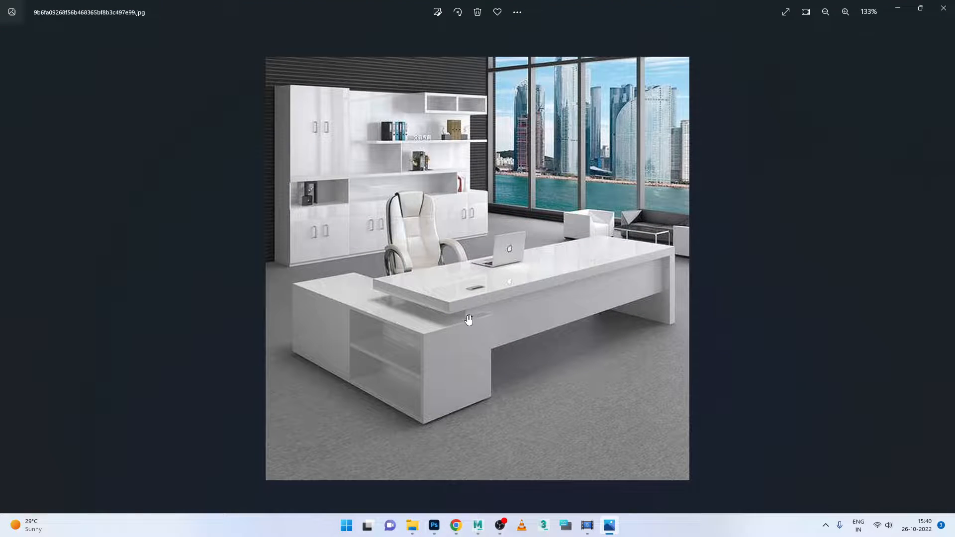
pyautogui.click(614, 524)
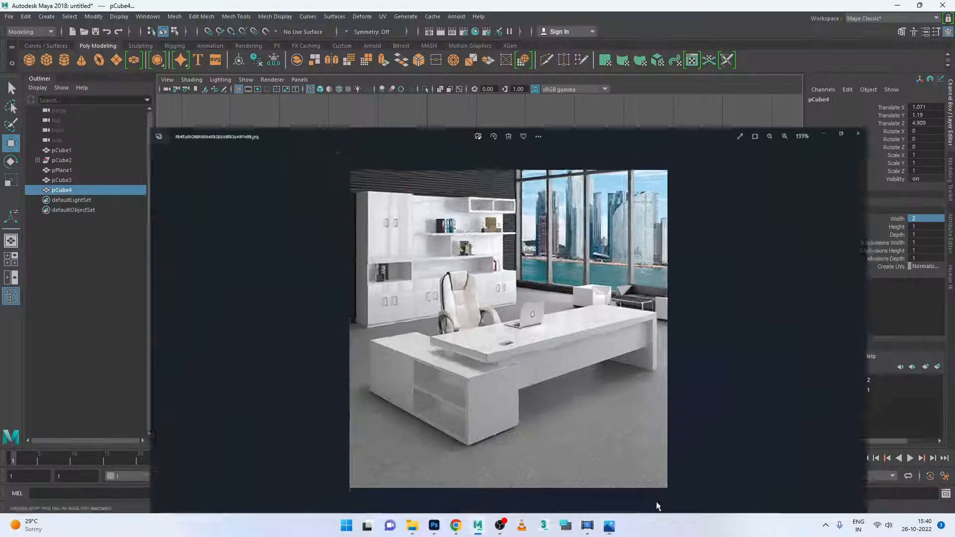
pyautogui.moveTo(529, 234); pyautogui.dragTo(544, 239)
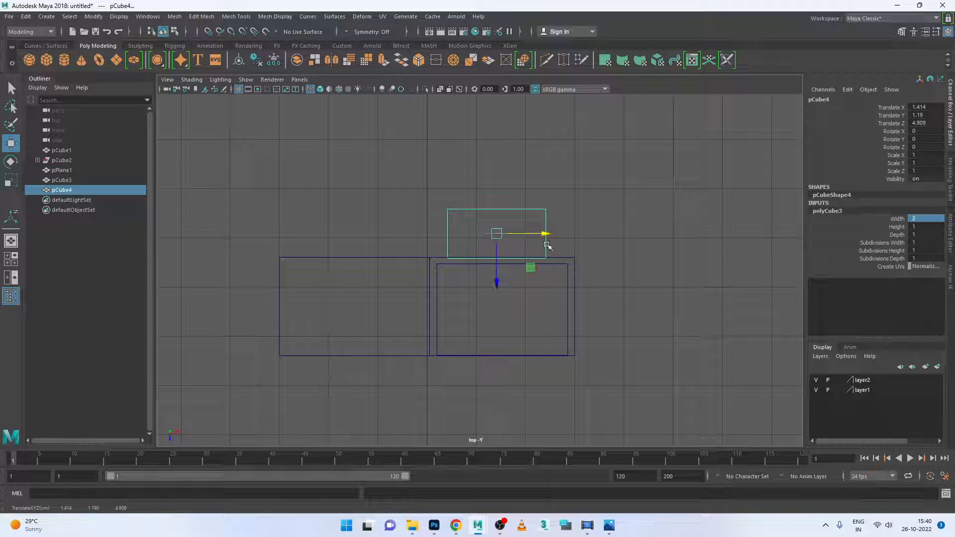
pyautogui.scroll(-5, 526, 219)
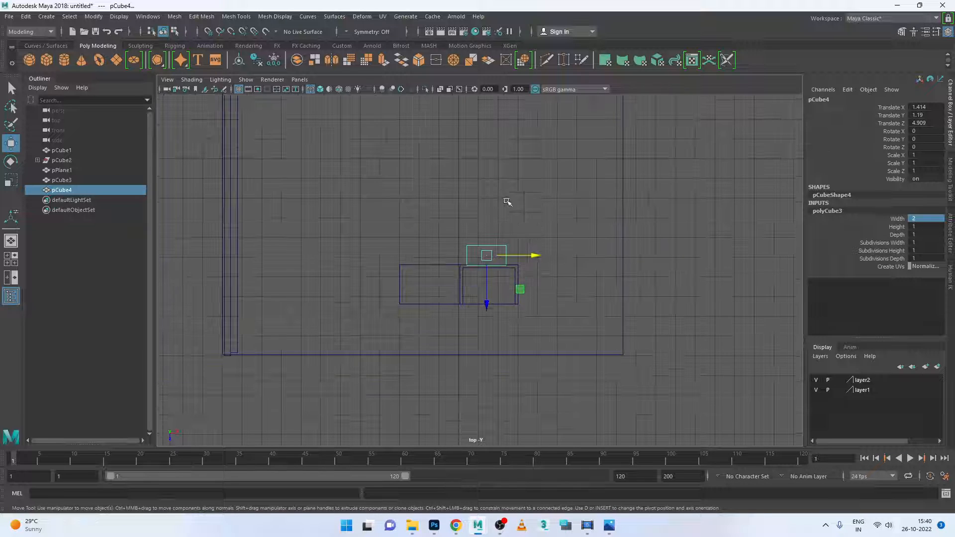
# Recheck the desk in the reference image and close the MediaHuman YouTube Downloader windows before returning to Maya
pyautogui.click(608, 530)
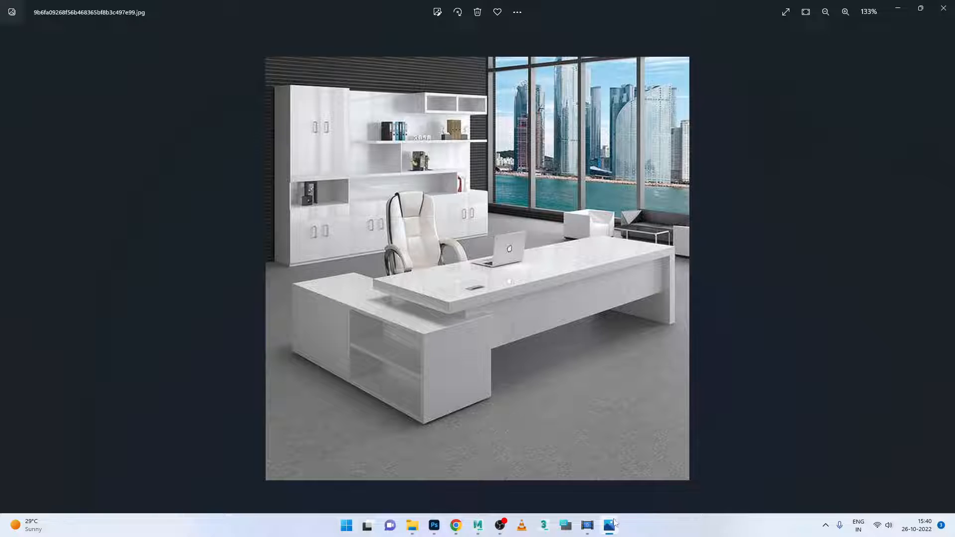
pyautogui.rightClick(587, 525)
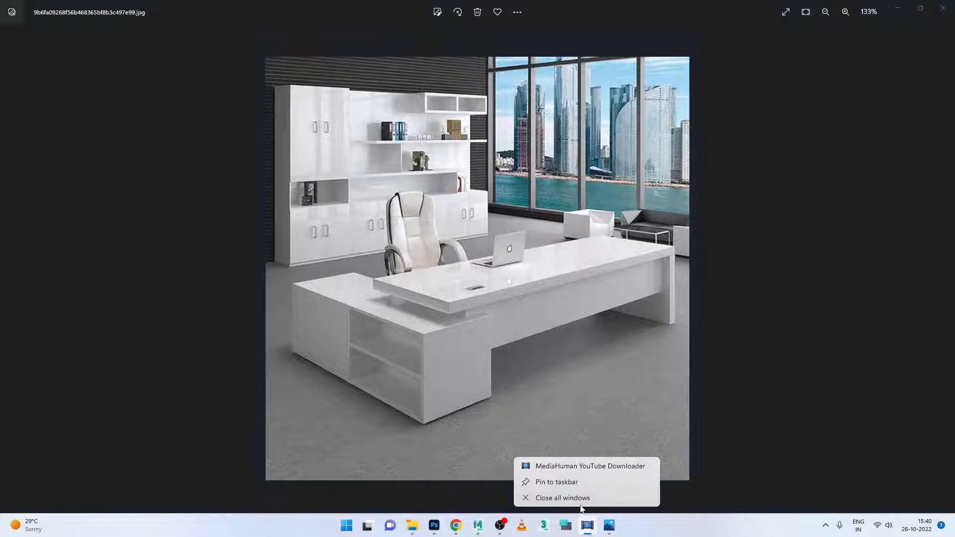
pyautogui.click(579, 499)
pyautogui.moveTo(600, 524)
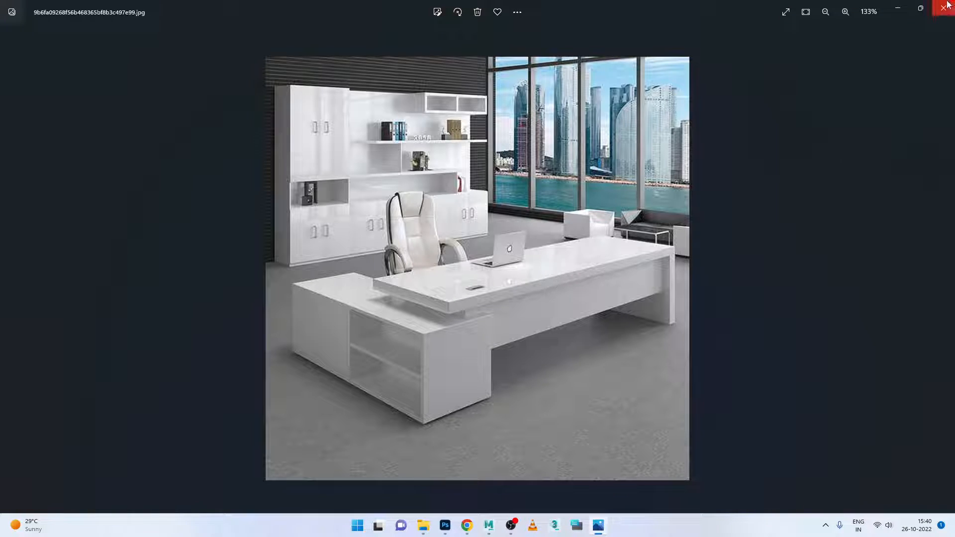
pyautogui.click(897, 8)
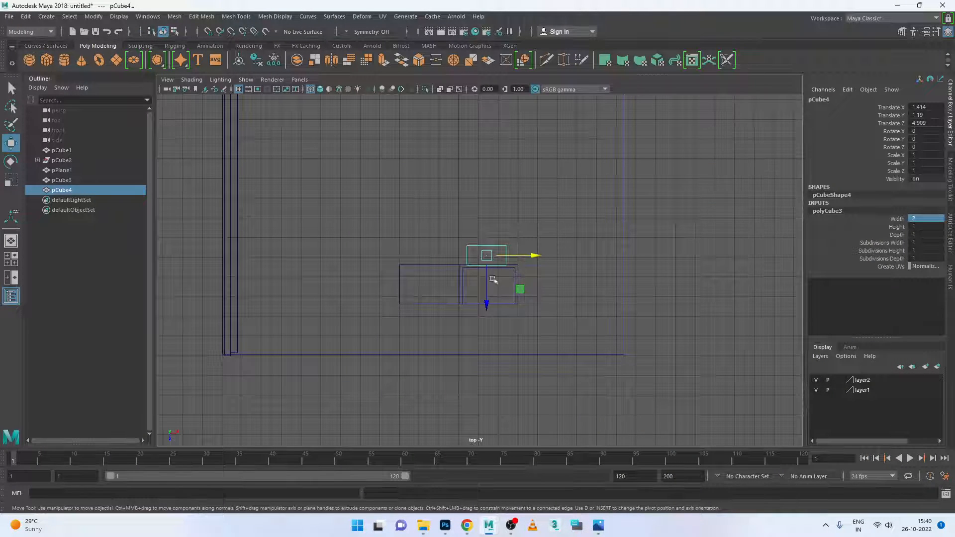
# Try a depth of 12 for the block, reduce it to 10, and move the block to about Z 1.476
pyautogui.doubleClick(922, 234)
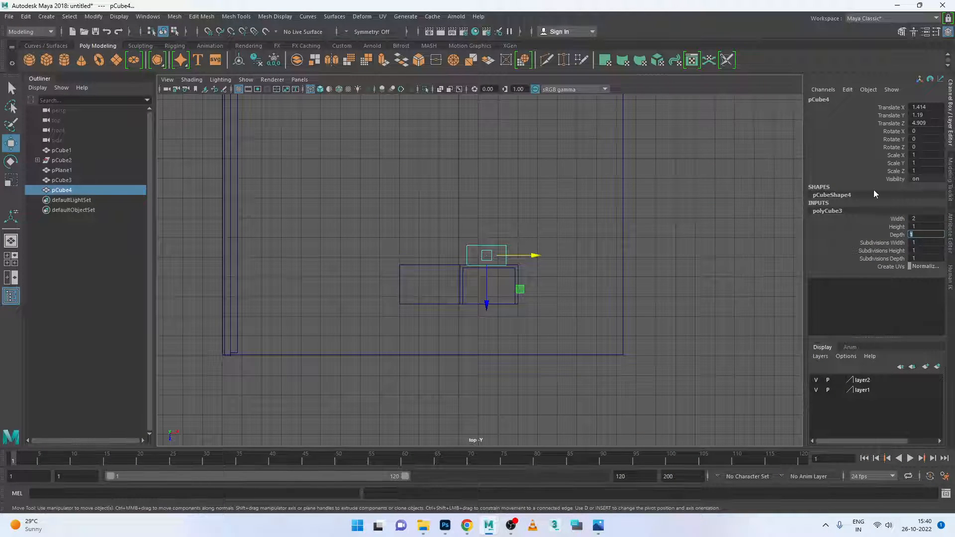
pyautogui.write('12')
pyautogui.press('Return')
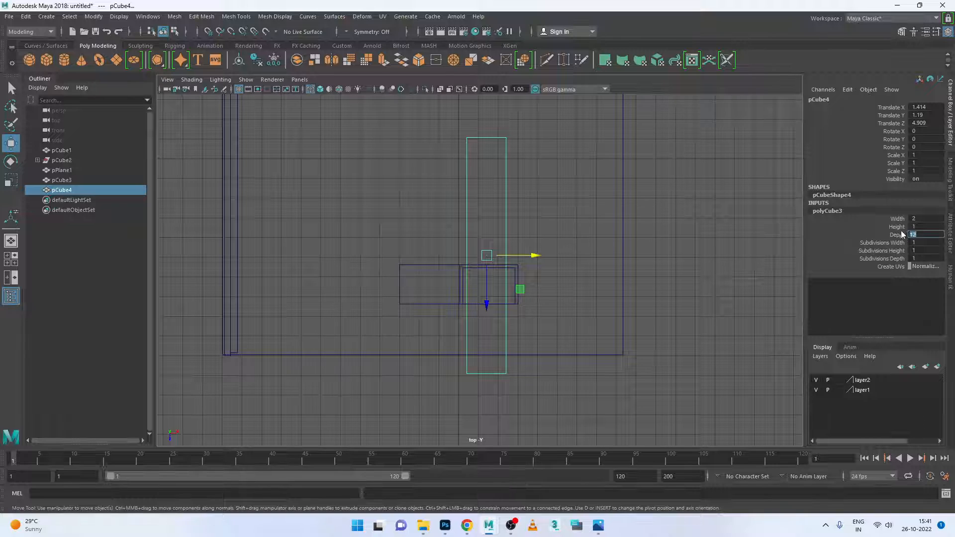
pyautogui.write('10')
pyautogui.press('Return')
pyautogui.moveTo(486, 303); pyautogui.dragTo(488, 237)
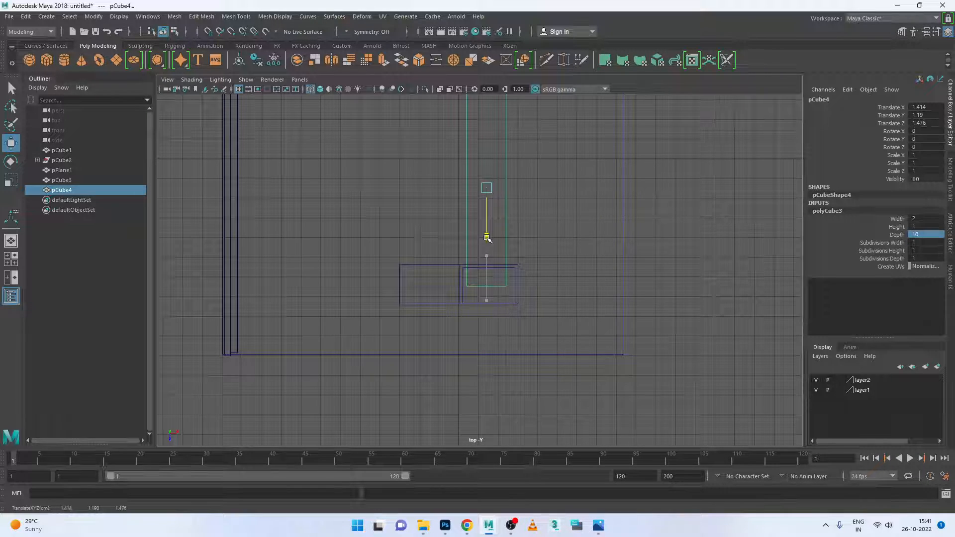
# In the perspective view, set the block's height to 2.5 and raise it to about Y 1.393
pyautogui.press('space')
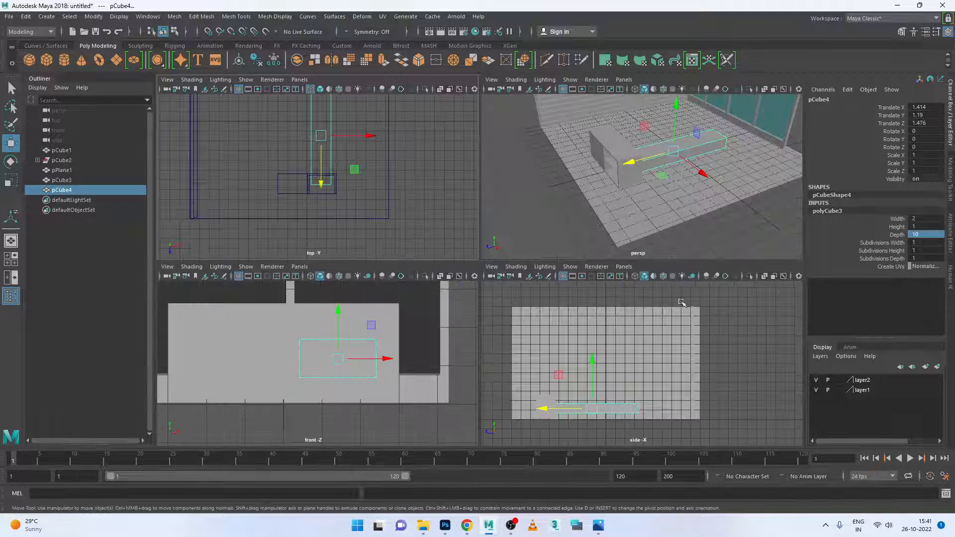
pyautogui.press('space')
pyautogui.keyDown('alt'); pyautogui.moveTo(552, 312); pyautogui.dragTo(525, 291); pyautogui.keyUp('alt')
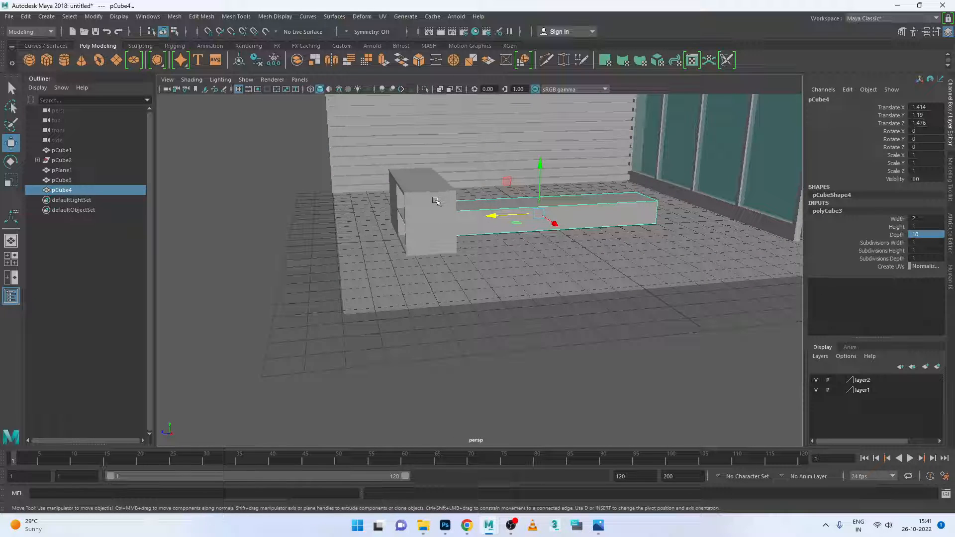
pyautogui.click(922, 226)
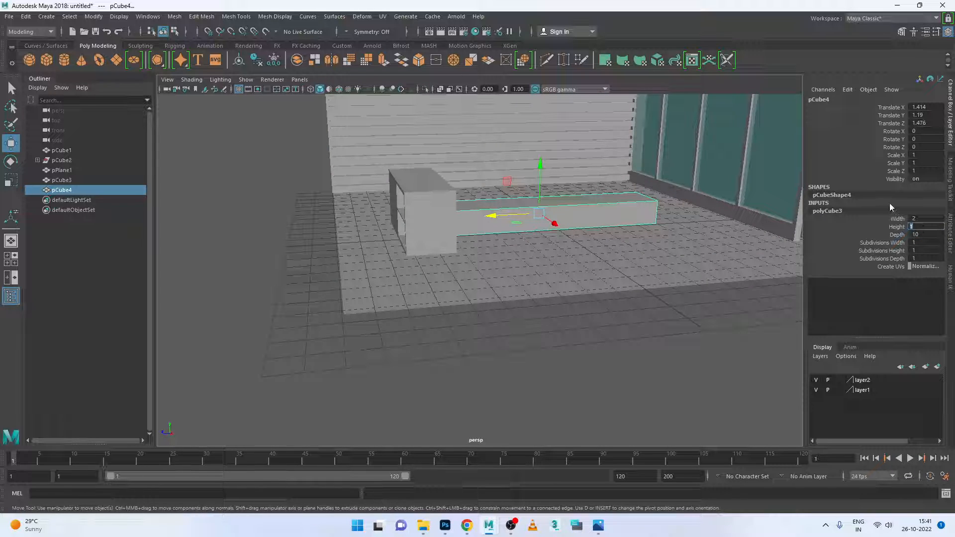
pyautogui.write('2.5')
pyautogui.press('Return')
pyautogui.keyDown('alt'); pyautogui.moveTo(688, 251); pyautogui.dragTo(627, 240); pyautogui.keyUp('alt')
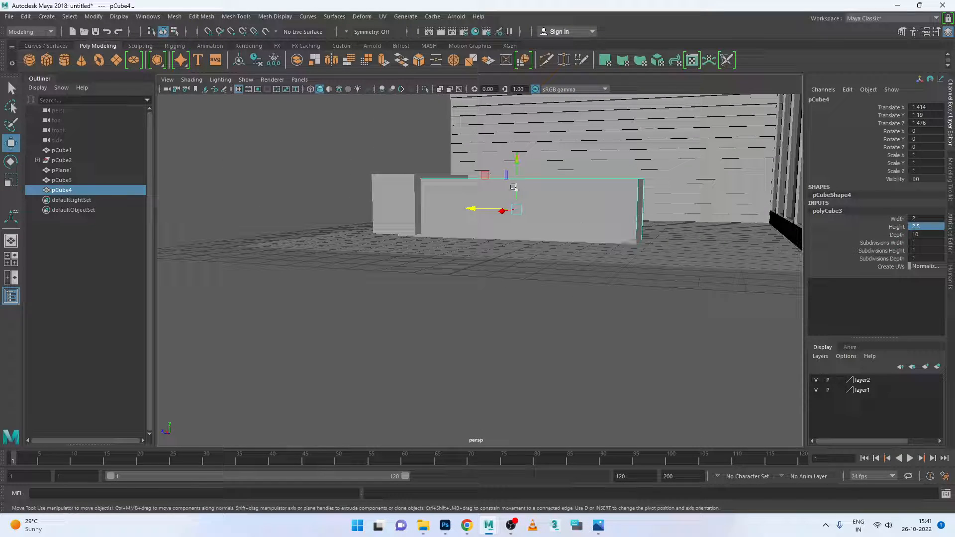
pyautogui.moveTo(516, 188); pyautogui.dragTo(574, 427)
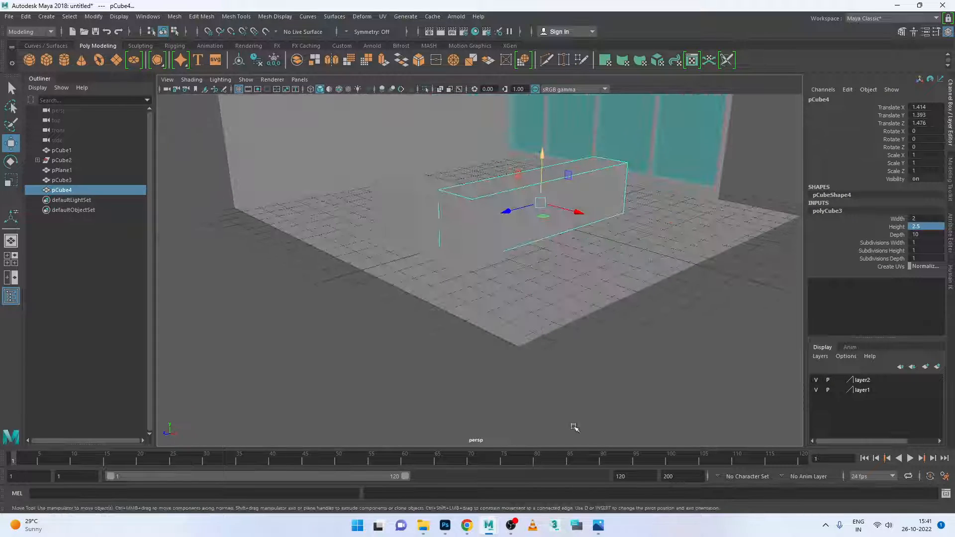
# Compare the desk height with the reference image and set the block's height to 2.8
pyautogui.click(598, 526)
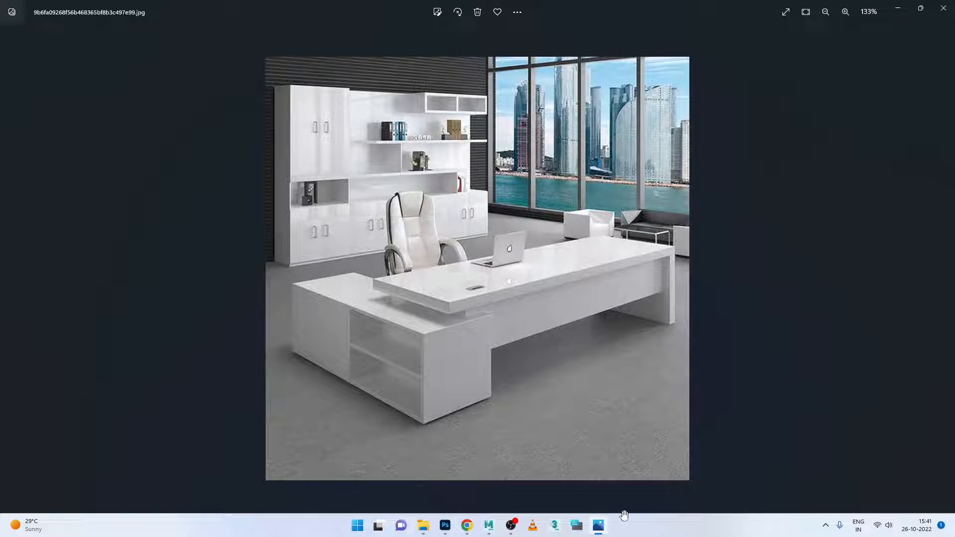
pyautogui.click(597, 525)
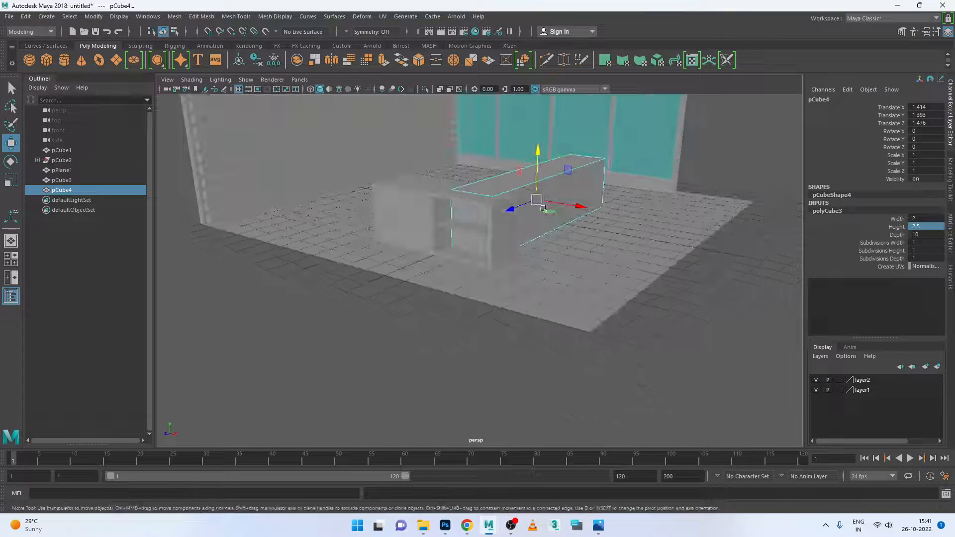
pyautogui.click(923, 226)
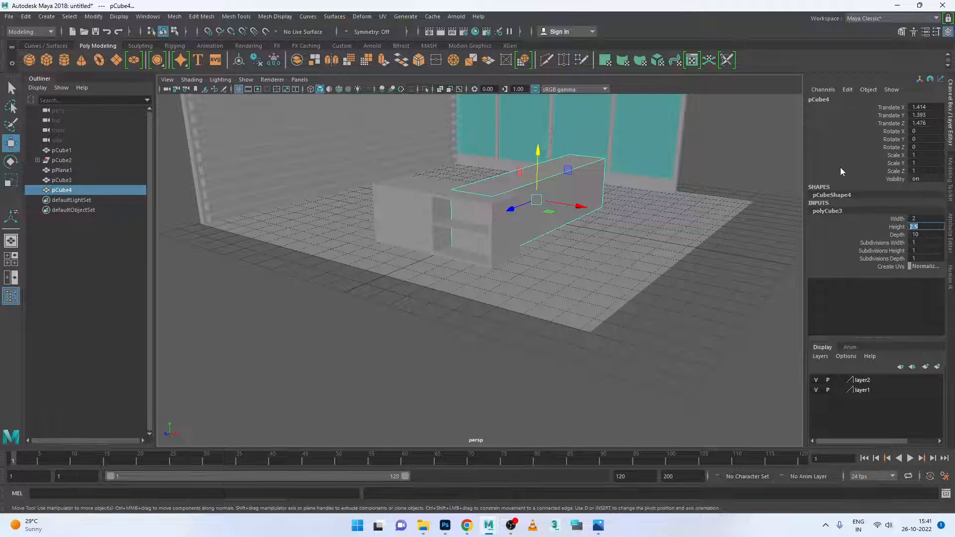
pyautogui.write('2.8')
pyautogui.press('Return')
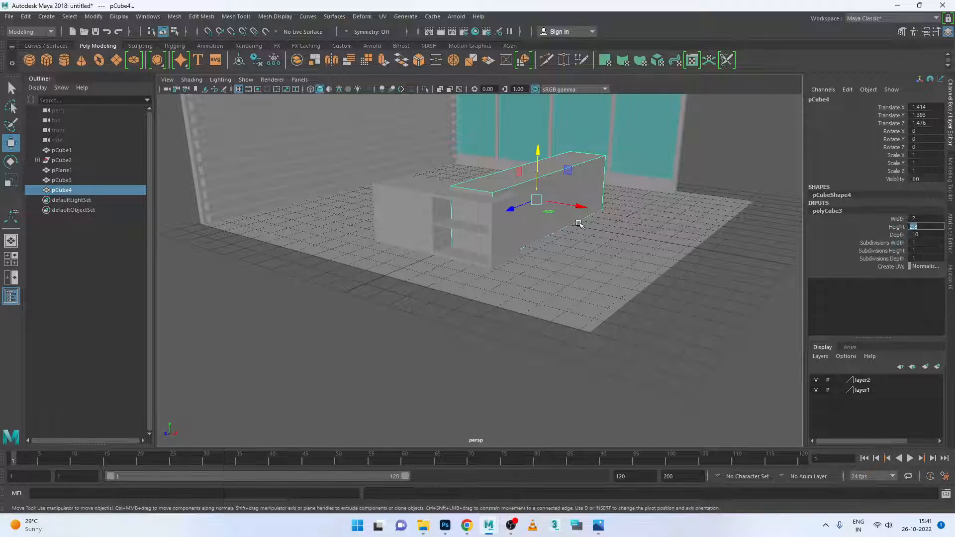
# In the side view, raise the block to about Y 1.464 so it rests on the floor, and return to the top view
pyautogui.keyDown('alt'); pyautogui.moveTo(578, 224); pyautogui.dragTo(565, 213); pyautogui.keyUp('alt')
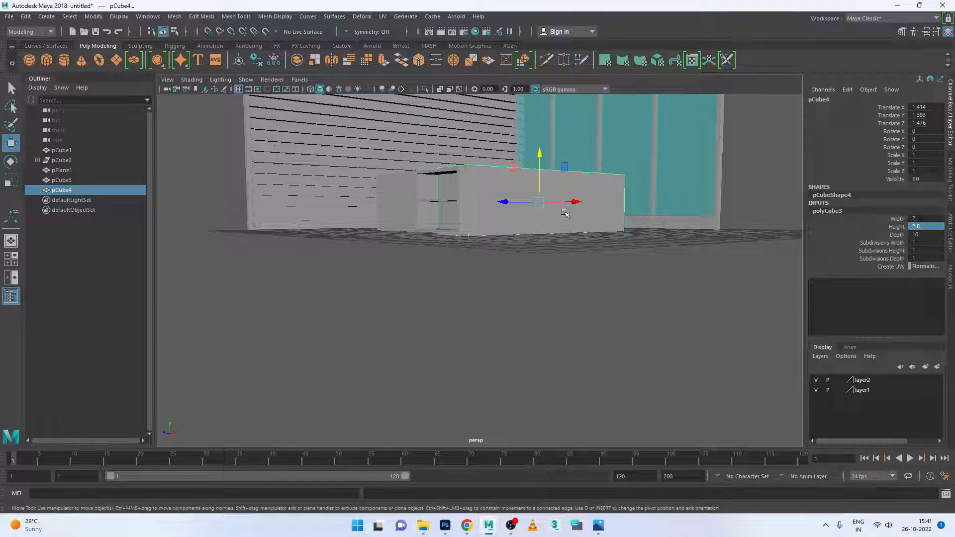
pyautogui.press('space')
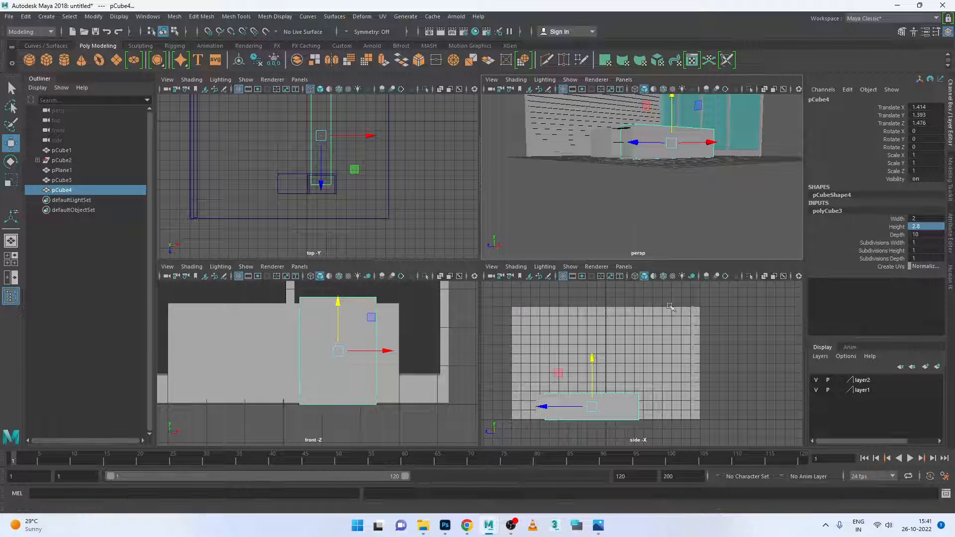
pyautogui.press('space')
pyautogui.scroll(4, 448, 396)
pyautogui.keyDown('alt'); pyautogui.moveTo(443, 397); pyautogui.dragTo(555, 270, button='middle'); pyautogui.keyUp('alt')
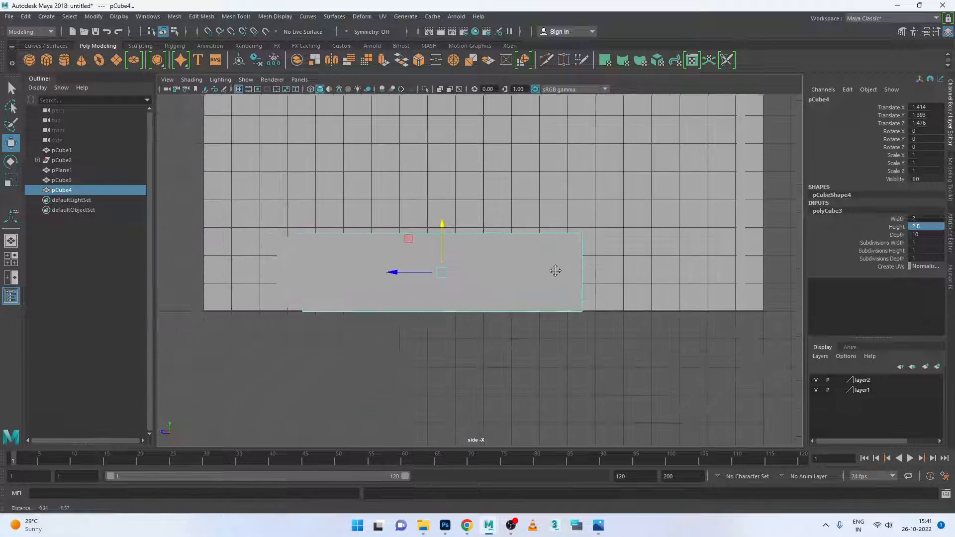
pyautogui.moveTo(439, 253); pyautogui.dragTo(440, 248)
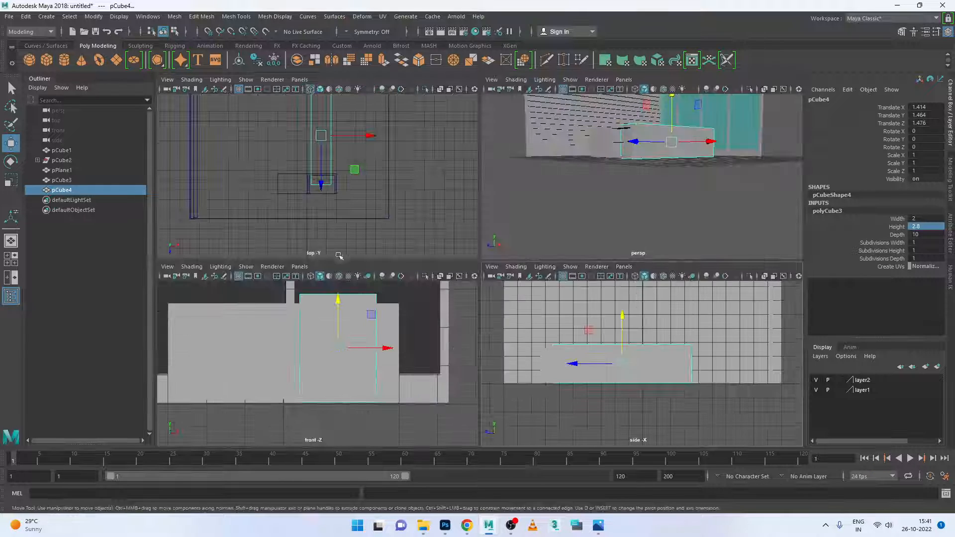
pyautogui.press('space')
pyautogui.press('space')
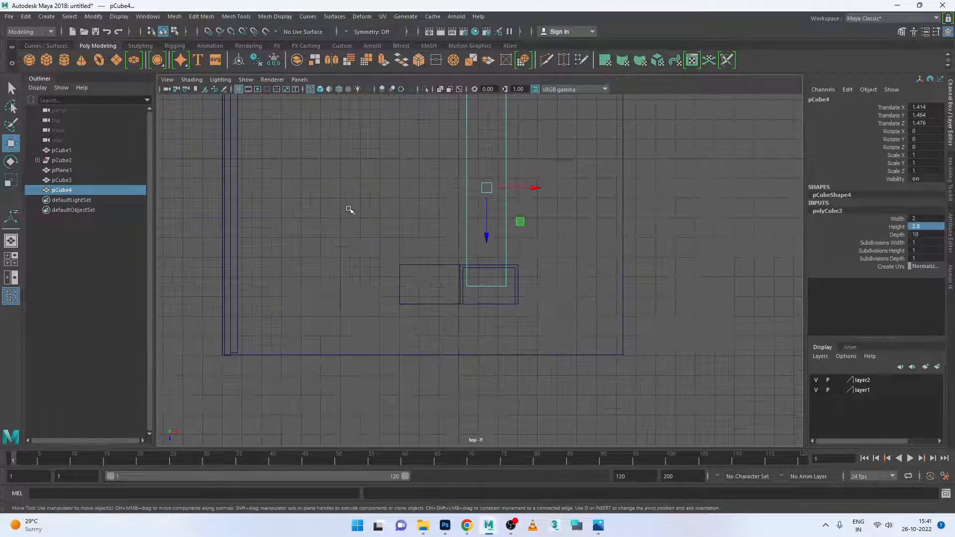
# Show the side view in wireframe and lower the shelved side cabinet to about Y 1.314 so it rests on the floor
pyautogui.scroll(-5, 488, 259)
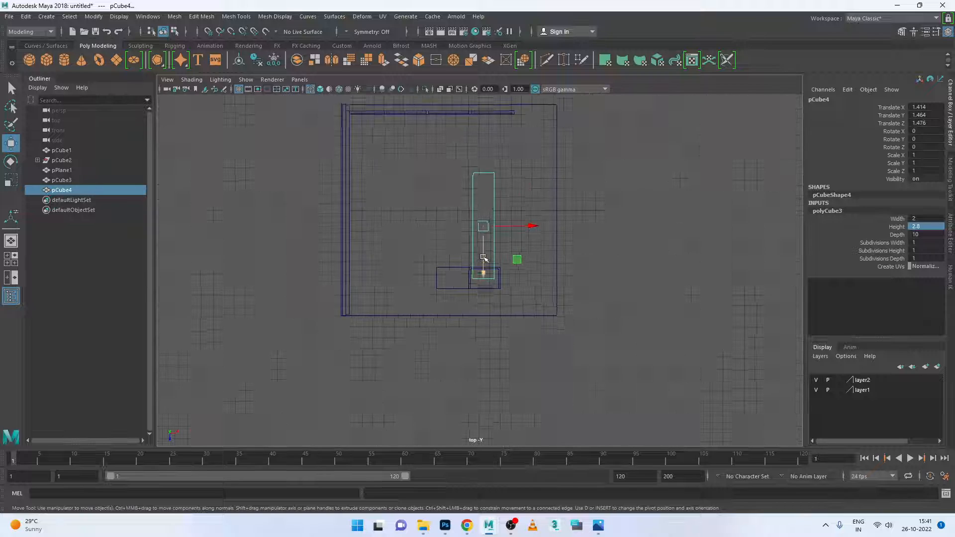
pyautogui.press('space')
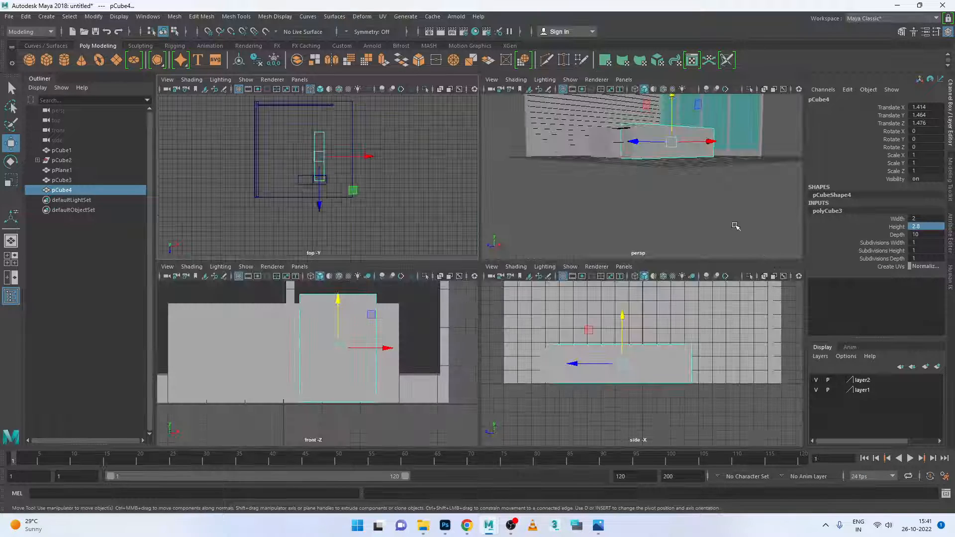
pyautogui.press('space')
pyautogui.press('space')
pyautogui.press('space')
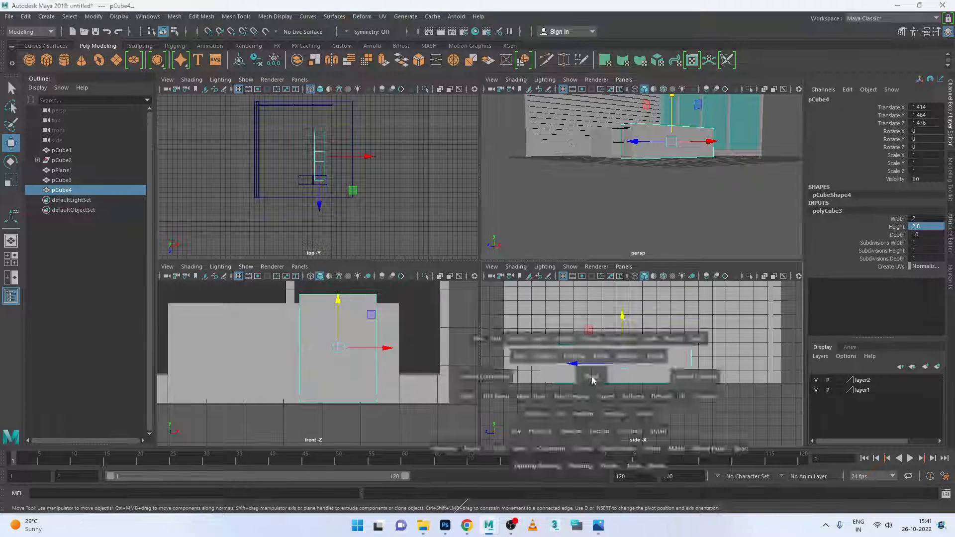
pyautogui.press('4')
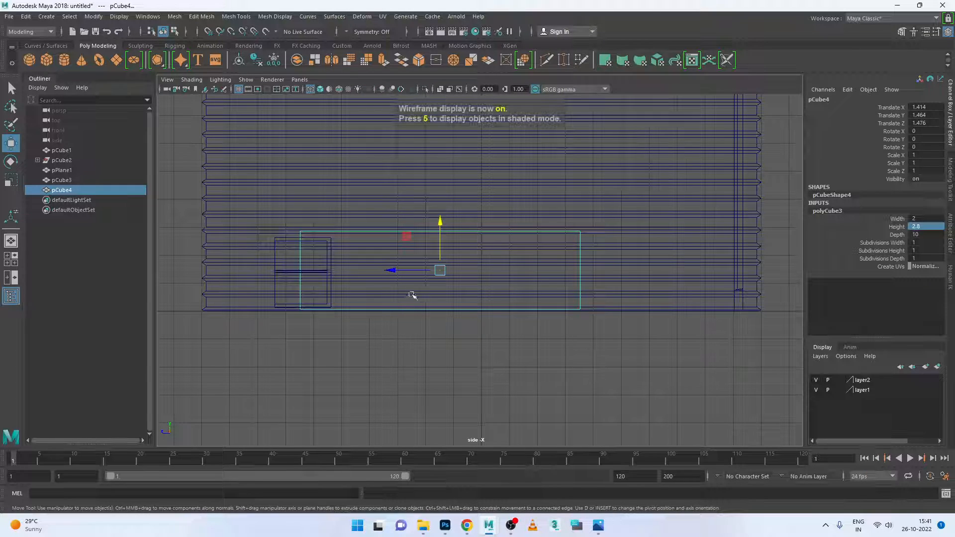
pyautogui.scroll(5, 297, 307)
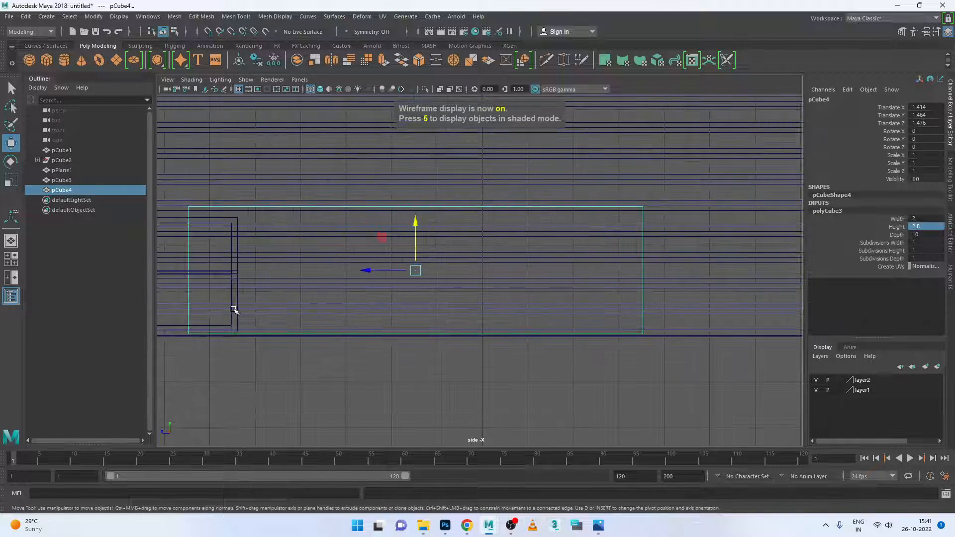
pyautogui.click(233, 276)
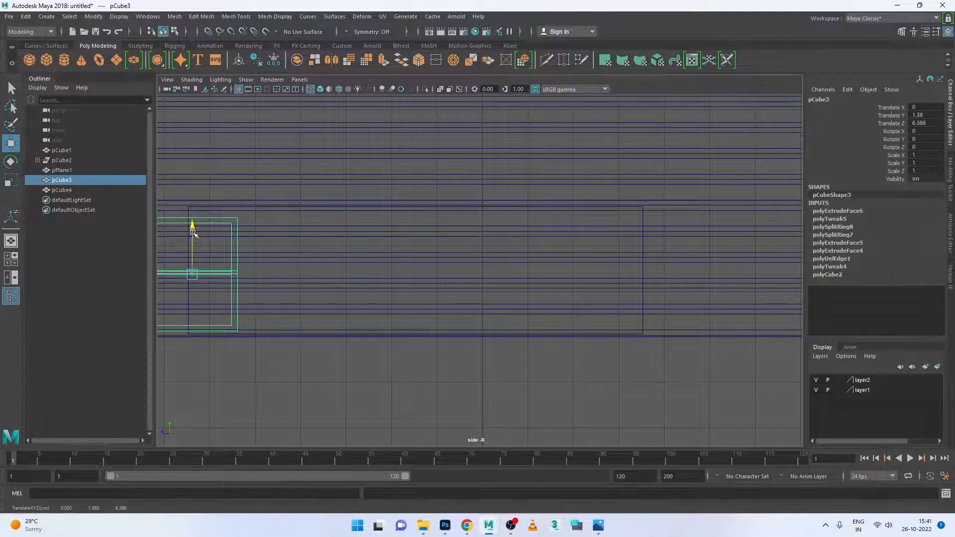
pyautogui.moveTo(193, 224); pyautogui.dragTo(195, 235)
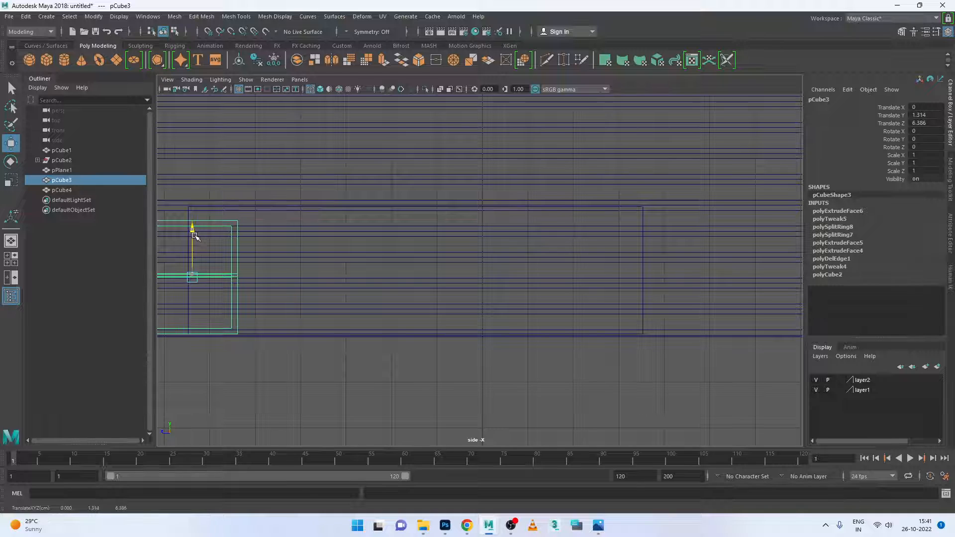
# Lower the long desk block to about Y 1.453 and shift it along its length to about Z 1.402
pyautogui.click(328, 335)
pyautogui.moveTo(416, 219); pyautogui.dragTo(417, 224)
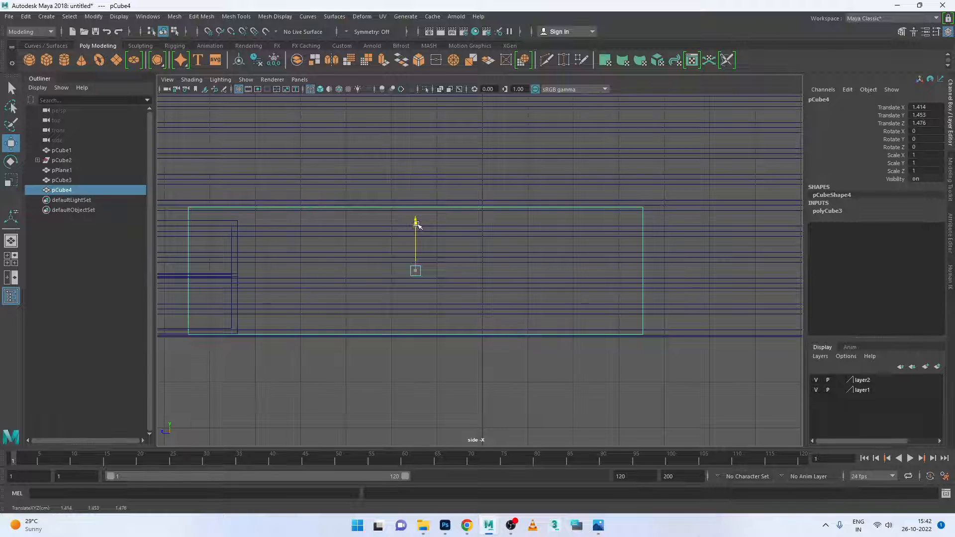
pyautogui.scroll(-3, 504, 264)
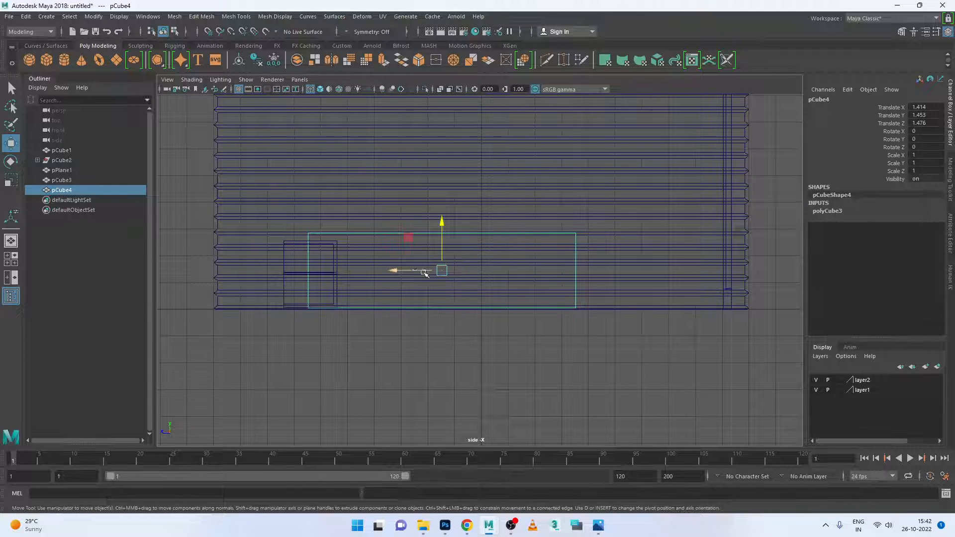
pyautogui.moveTo(424, 273); pyautogui.dragTo(400, 272)
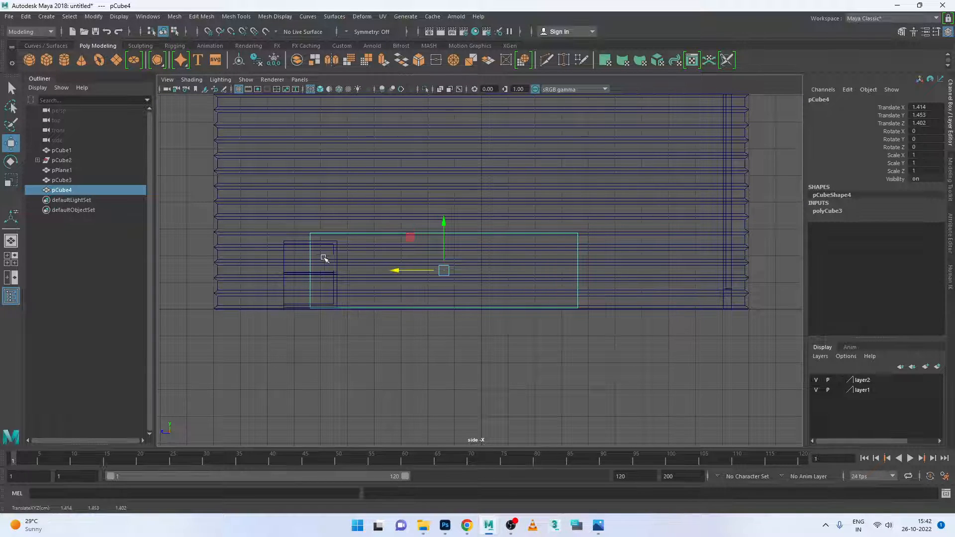
# Compare the desk block and side cabinet with the reference image, viewing them from above in the perspective view
pyautogui.click(598, 525)
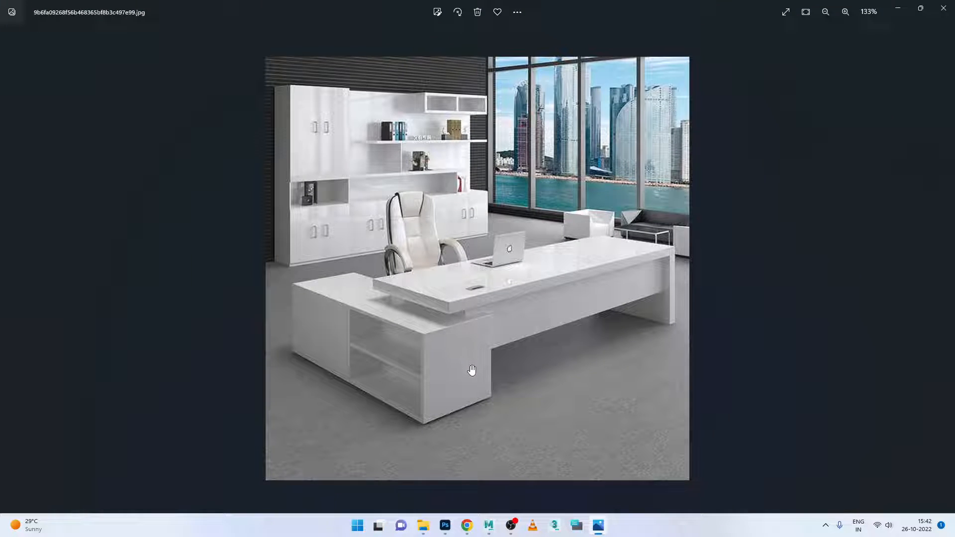
pyautogui.click(597, 531)
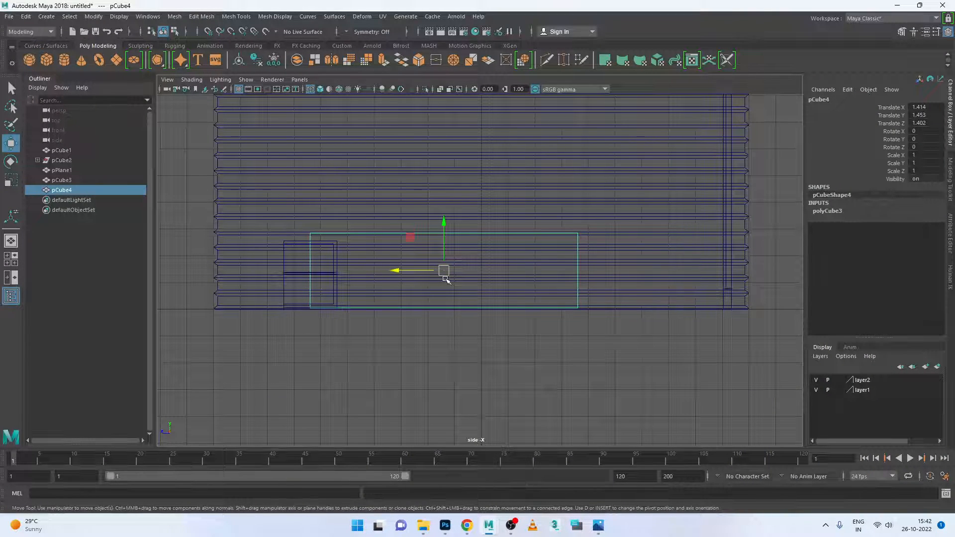
pyautogui.press('space')
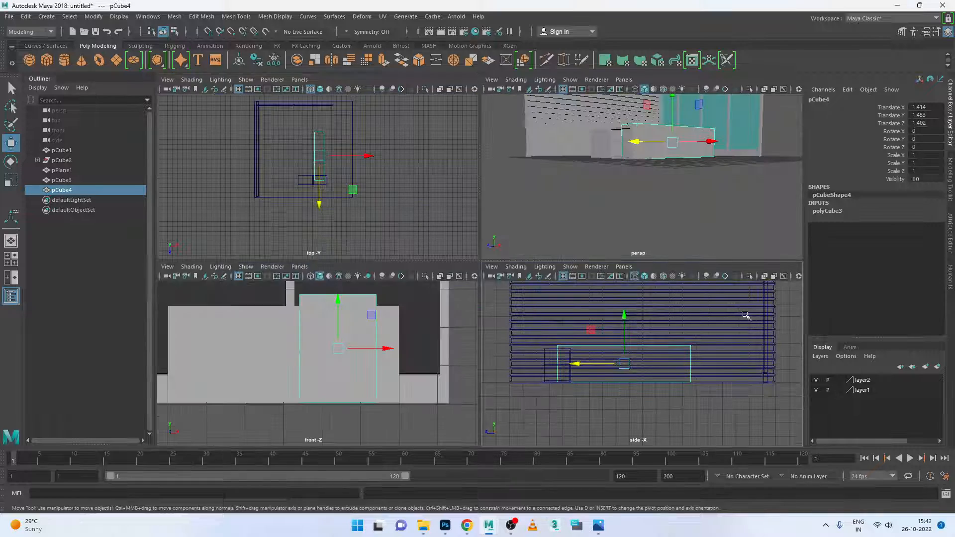
pyautogui.press('space')
pyautogui.keyDown('alt'); pyautogui.moveTo(589, 255); pyautogui.dragTo(627, 311); pyautogui.keyUp('alt')
pyautogui.click(622, 243)
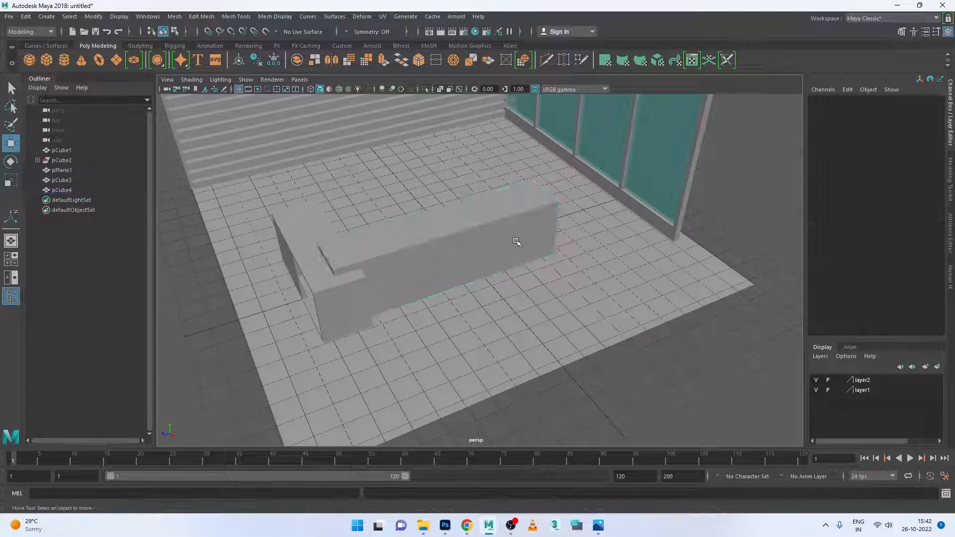
# Duplicate the long desk block and raise the copy to about Y 4.193 above the original
pyautogui.click(517, 242)
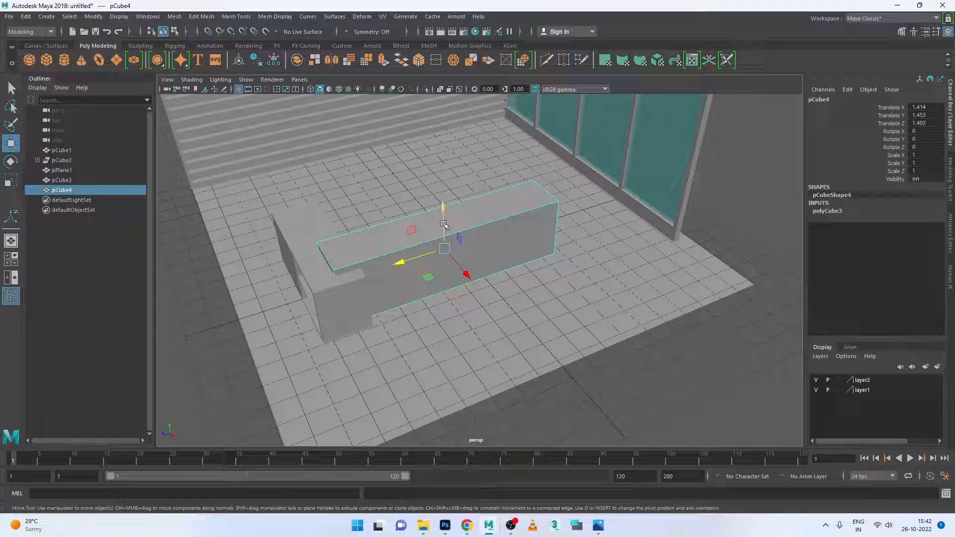
pyautogui.hotkey('ctrl', 'd')
pyautogui.moveTo(443, 224); pyautogui.dragTo(429, 171)
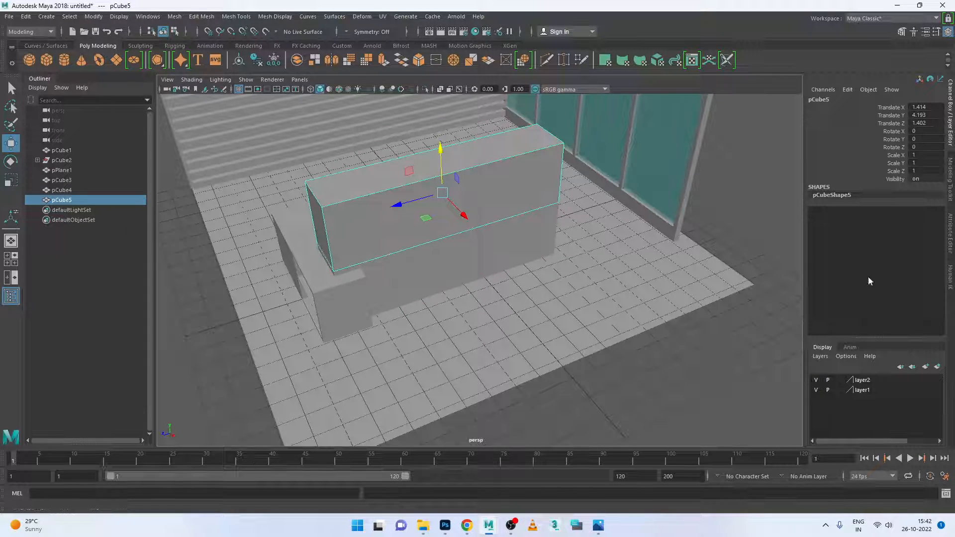
# Rename the duplicated block's shape node as r
pyautogui.doubleClick(858, 194)
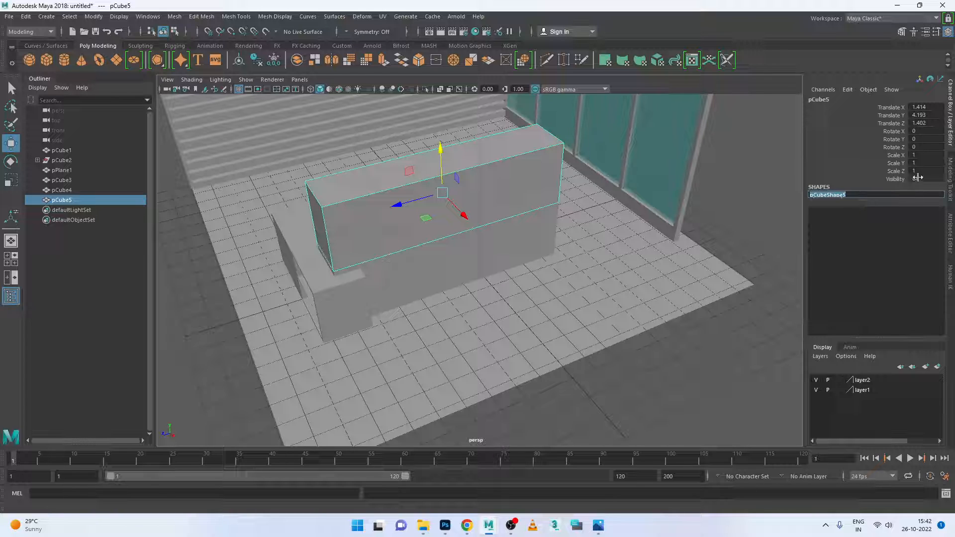
pyautogui.write('d')
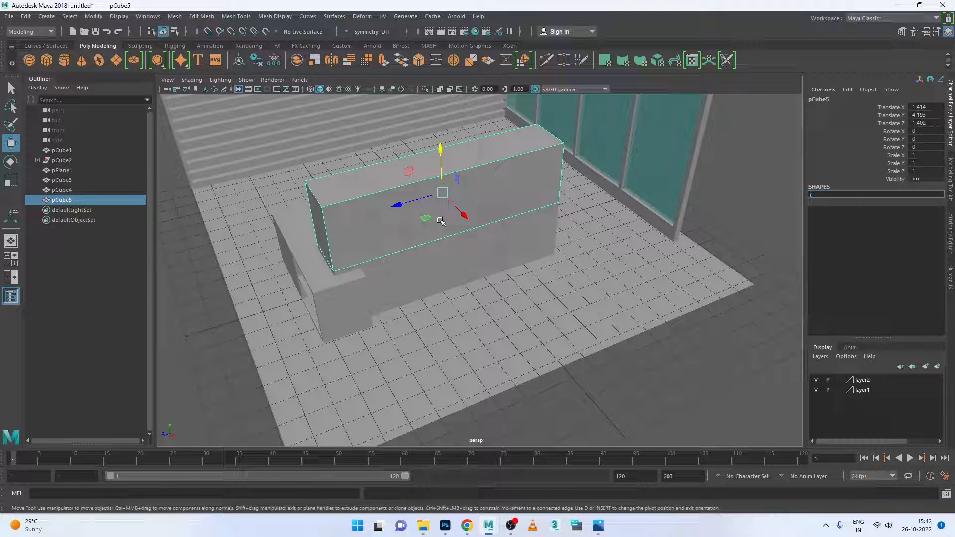
pyautogui.press('Return')
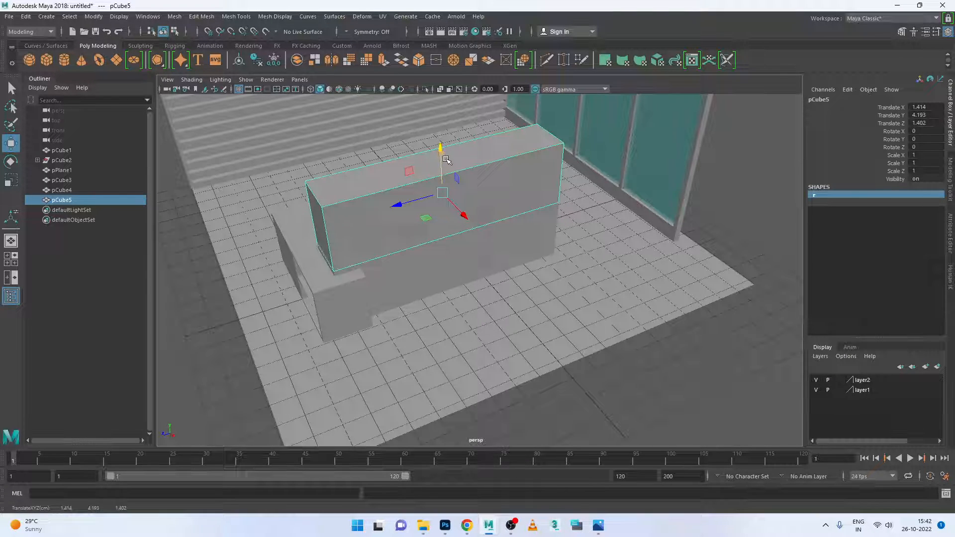
# Flatten the duplicated block into a thin tabletop slab with a Y scale of 0.05
pyautogui.press('r')
pyautogui.moveTo(443, 154); pyautogui.dragTo(443, 197)
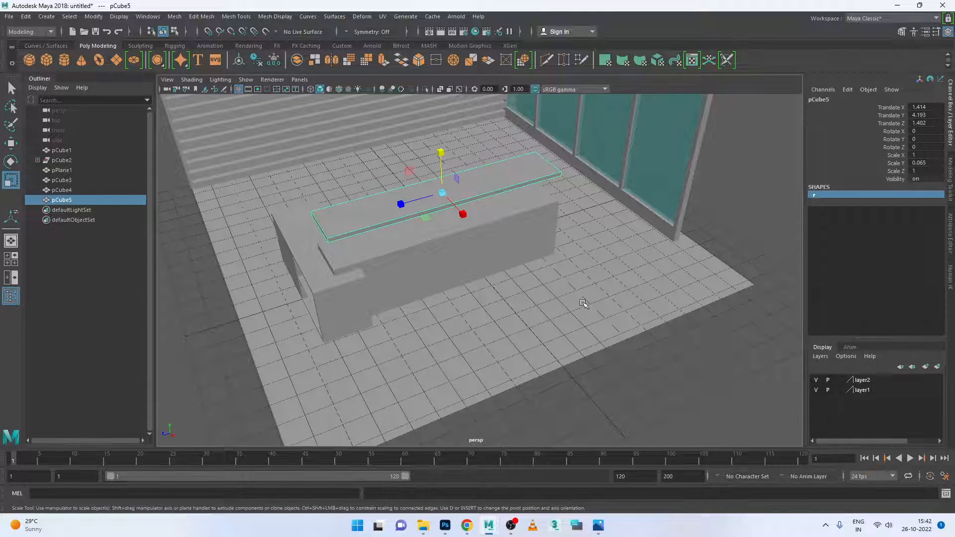
pyautogui.keyDown('alt'); pyautogui.moveTo(584, 303); pyautogui.dragTo(572, 261); pyautogui.keyUp('alt')
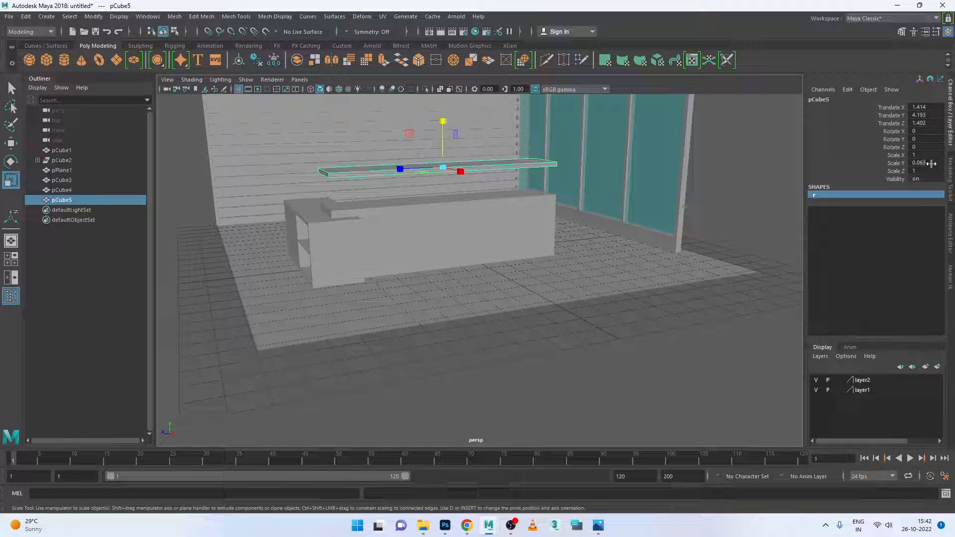
pyautogui.doubleClick(927, 163)
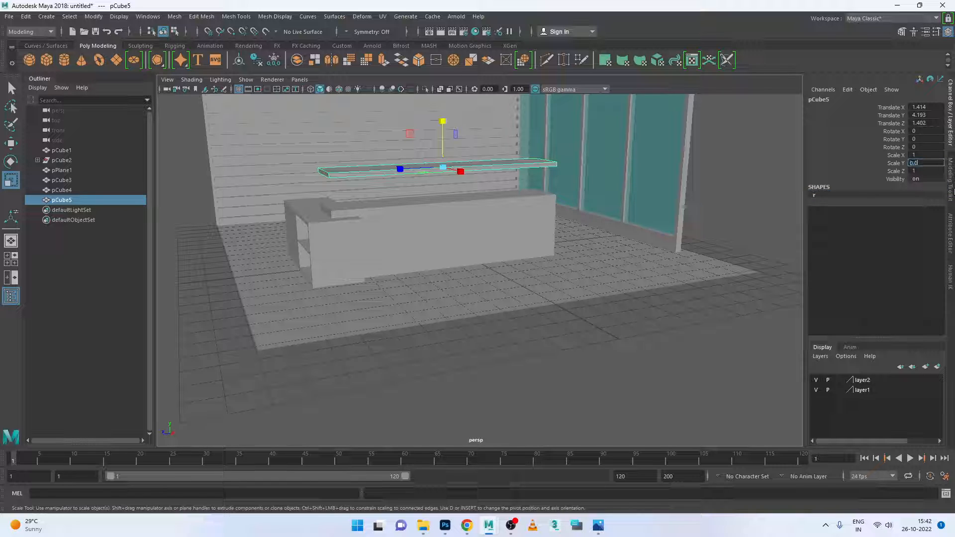
pyautogui.write('0.05')
pyautogui.press('Return')
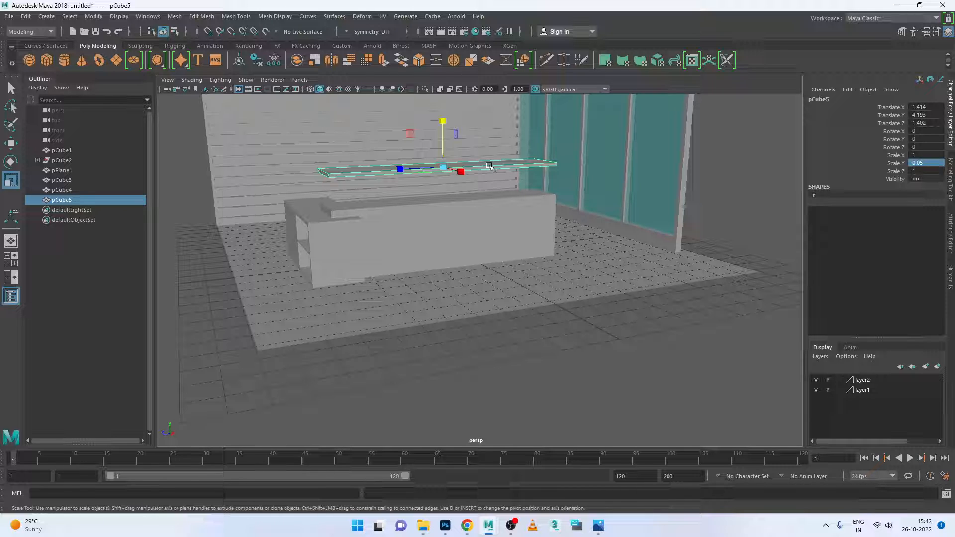
# Lower the tabletop slab to about Y 2.852 at the top of the desk block, keeping it selected in the perspective view
pyautogui.press('w')
pyautogui.moveTo(442, 124); pyautogui.dragTo(441, 156)
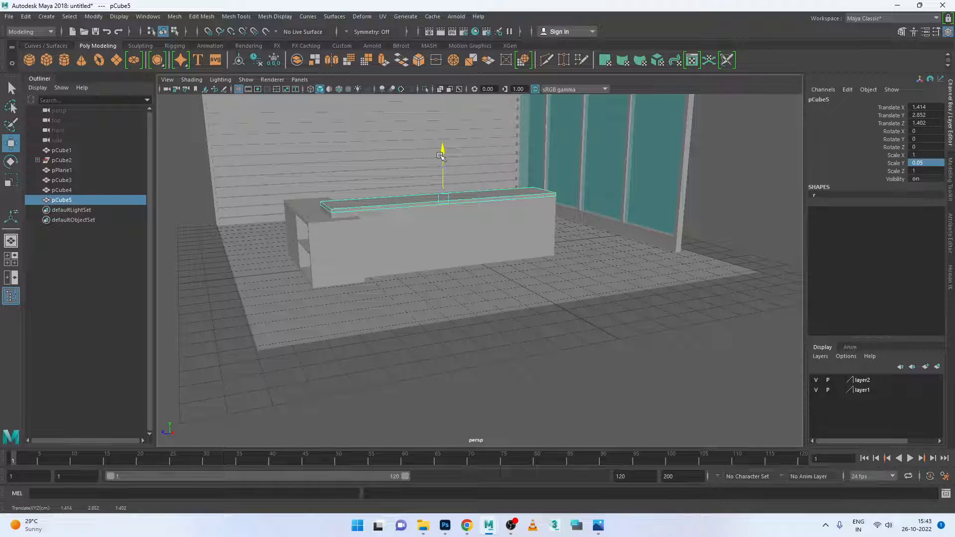
pyautogui.press('space')
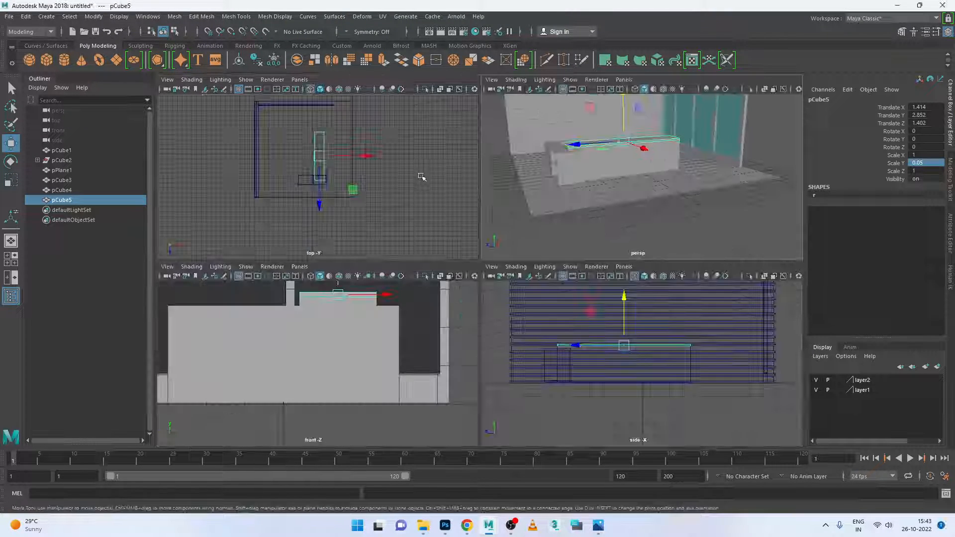
pyautogui.click(652, 213)
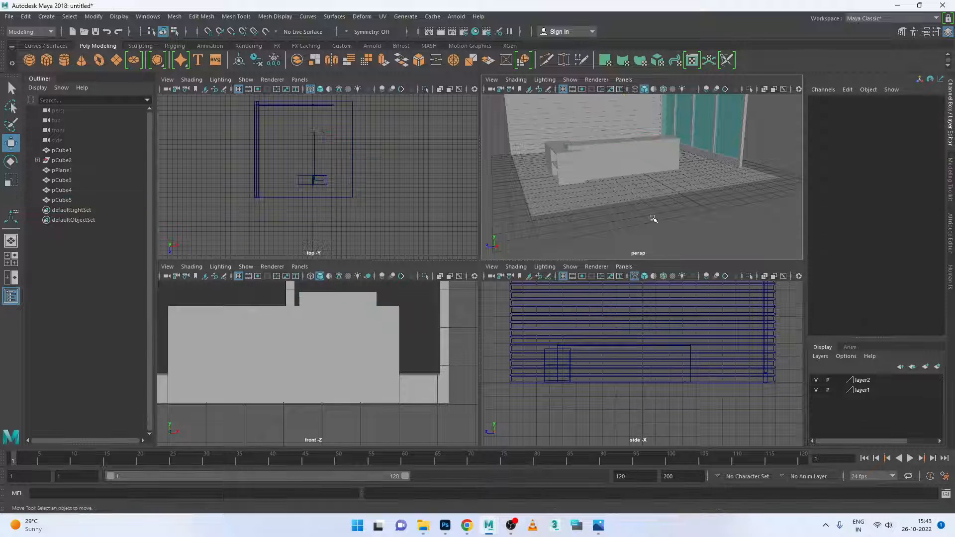
pyautogui.click(614, 145)
pyautogui.press('space')
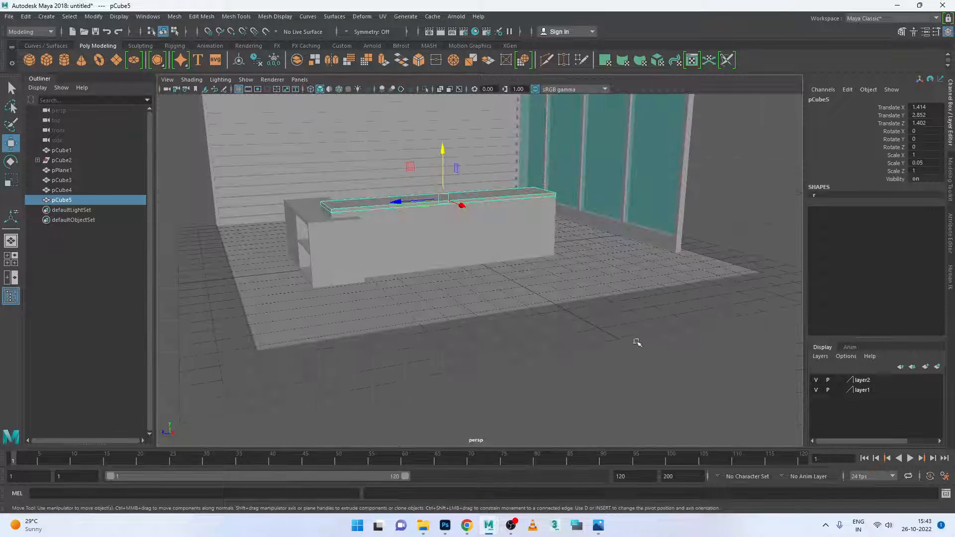
# Widen the tabletop slab to an X scale of 1.5 and compare it with the reference image
pyautogui.keyDown('alt'); pyautogui.moveTo(478, 285); pyautogui.dragTo(503, 233); pyautogui.keyUp('alt')
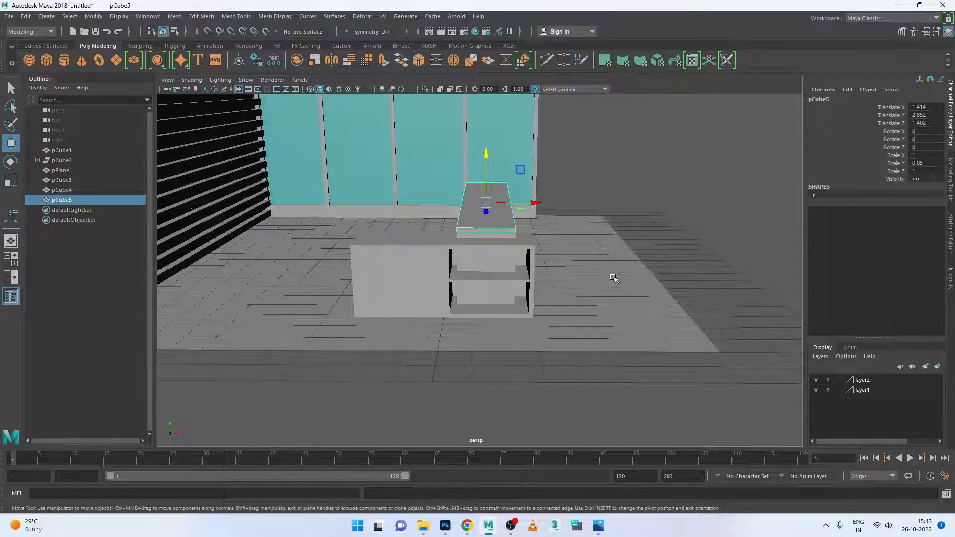
pyautogui.press('r')
pyautogui.moveTo(533, 210); pyautogui.dragTo(555, 210)
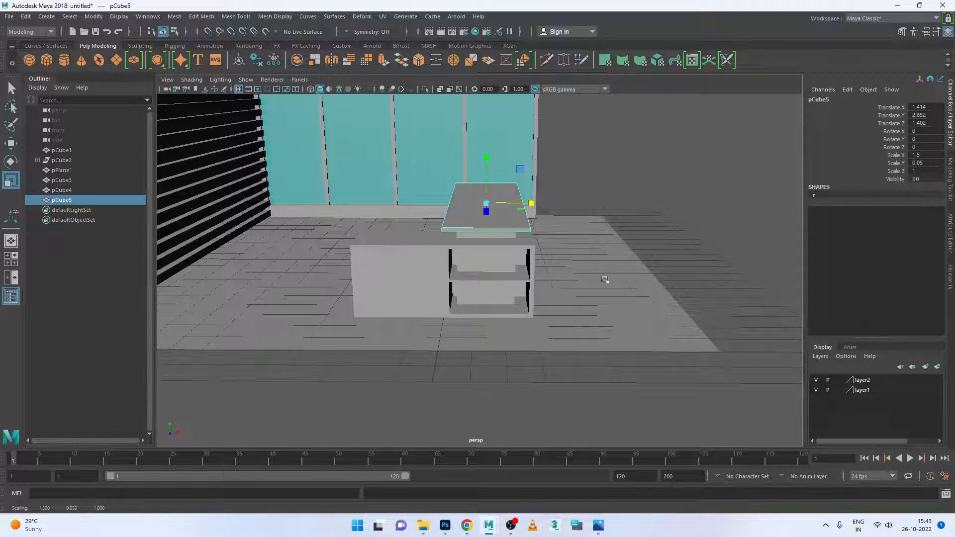
pyautogui.keyDown('alt'); pyautogui.moveTo(606, 277); pyautogui.dragTo(577, 291); pyautogui.keyUp('alt')
pyautogui.click(598, 525)
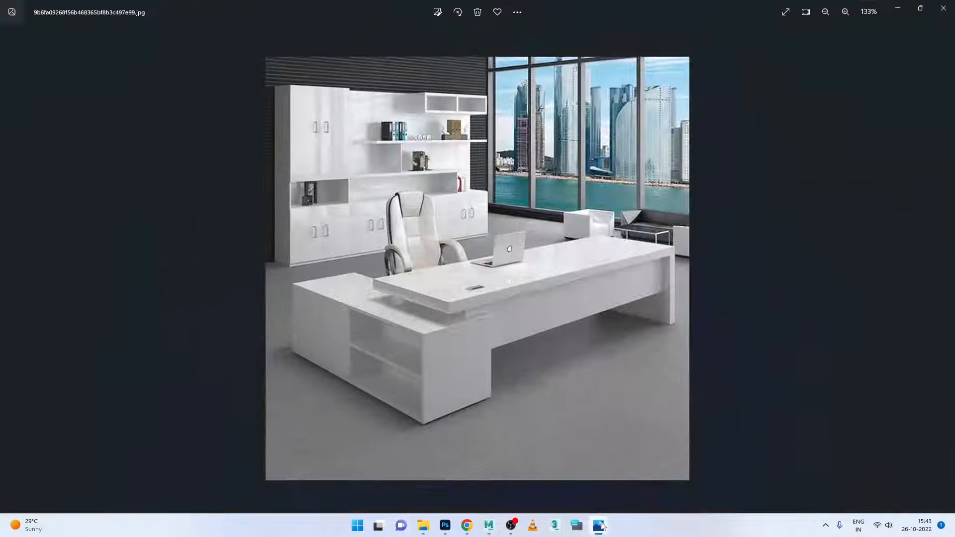
# Switch from the reference photo to Maya and try shortening the tabletop slab along its length in the side view
pyautogui.click(604, 528)
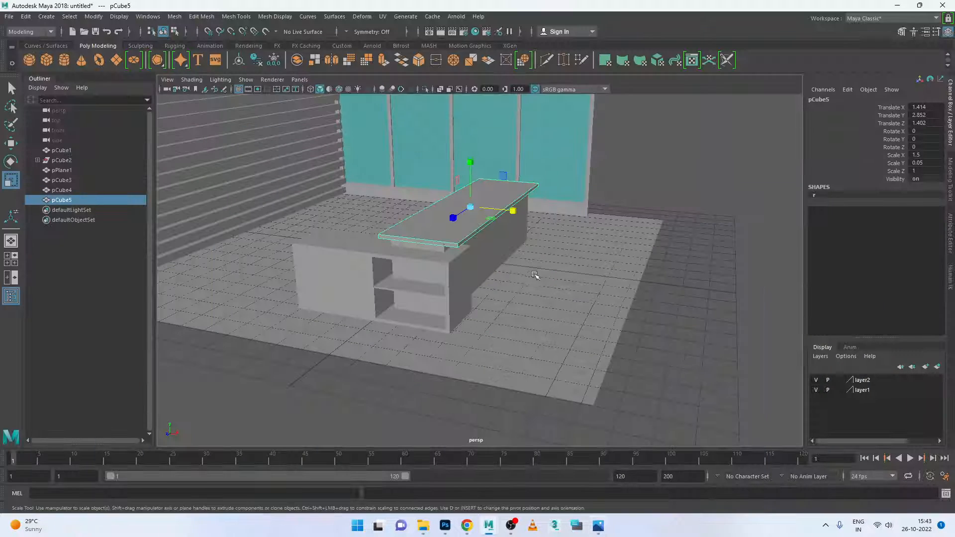
pyautogui.press('space')
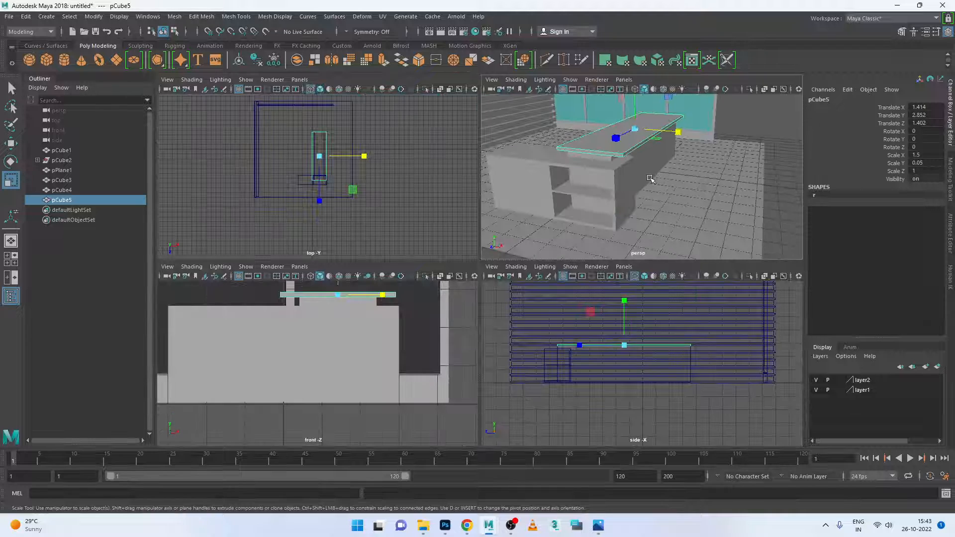
pyautogui.press('space')
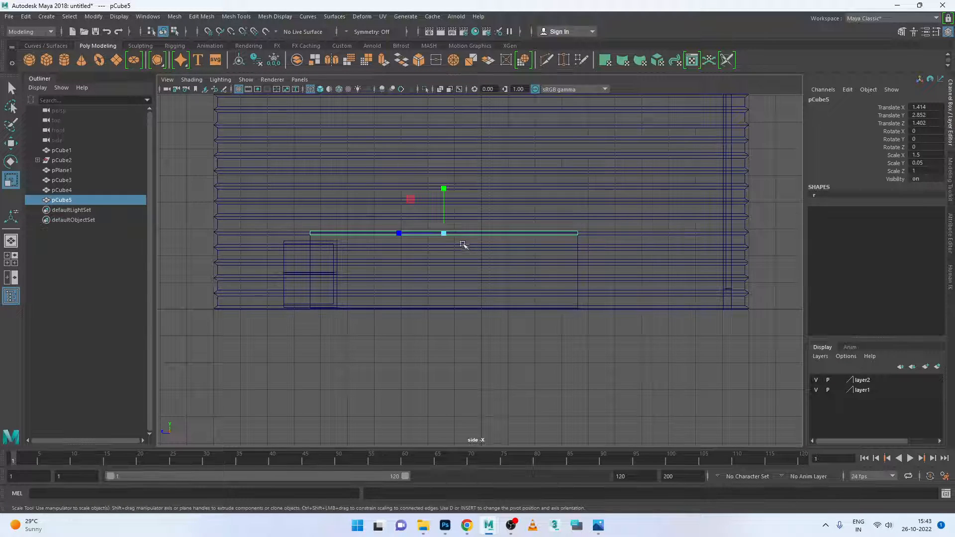
pyautogui.moveTo(404, 233); pyautogui.dragTo(405, 235)
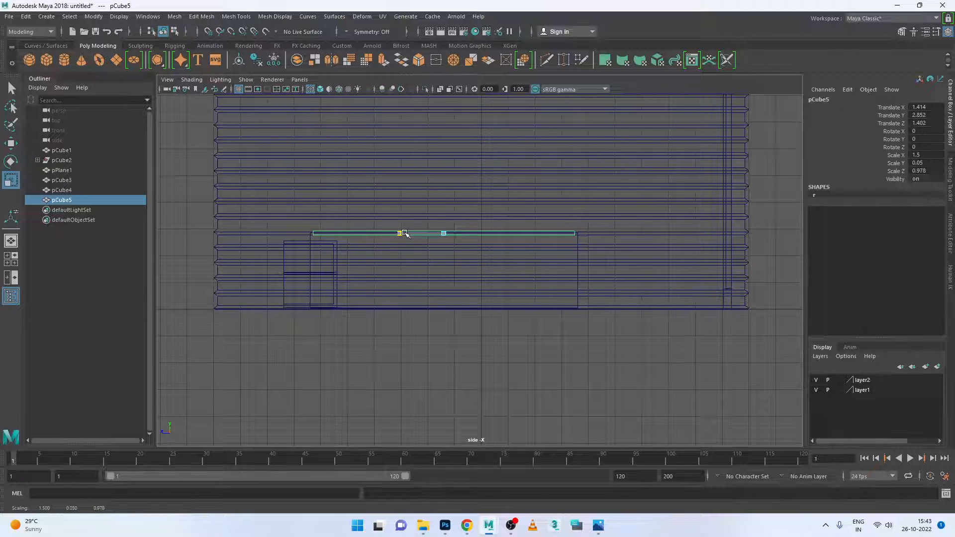
pyautogui.moveTo(404, 234); pyautogui.dragTo(404, 234)
# Widen the tabletop slab in the front view to a Scale X of about 1.566, lining its edge up with the cabinet's side
pyautogui.press('space')
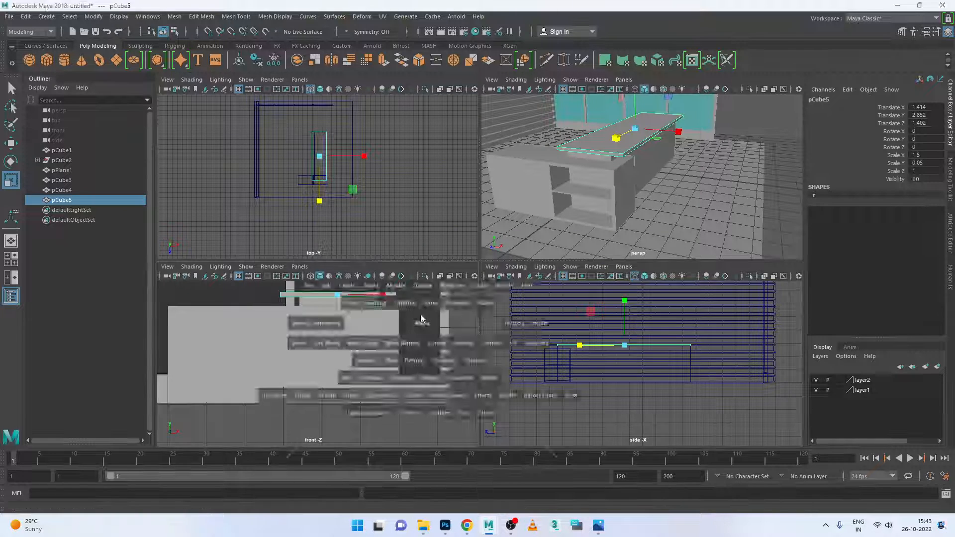
pyautogui.press('space')
pyautogui.scroll(-5, 497, 164)
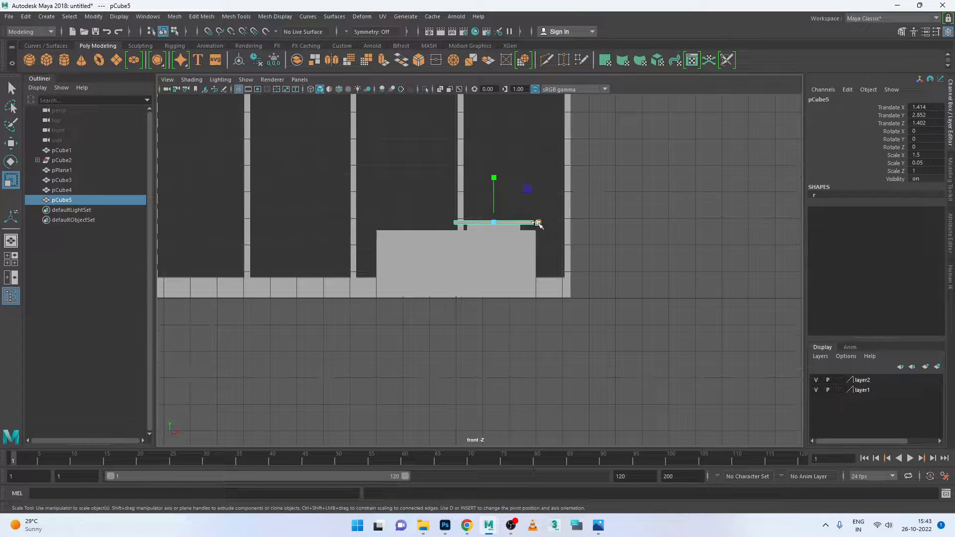
pyautogui.scroll(4, 542, 218)
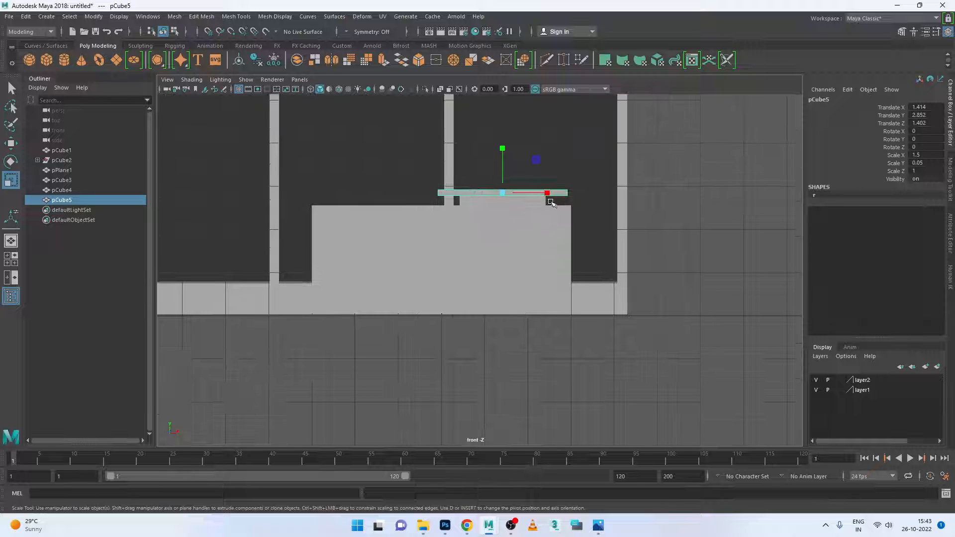
pyautogui.moveTo(547, 194); pyautogui.dragTo(548, 196)
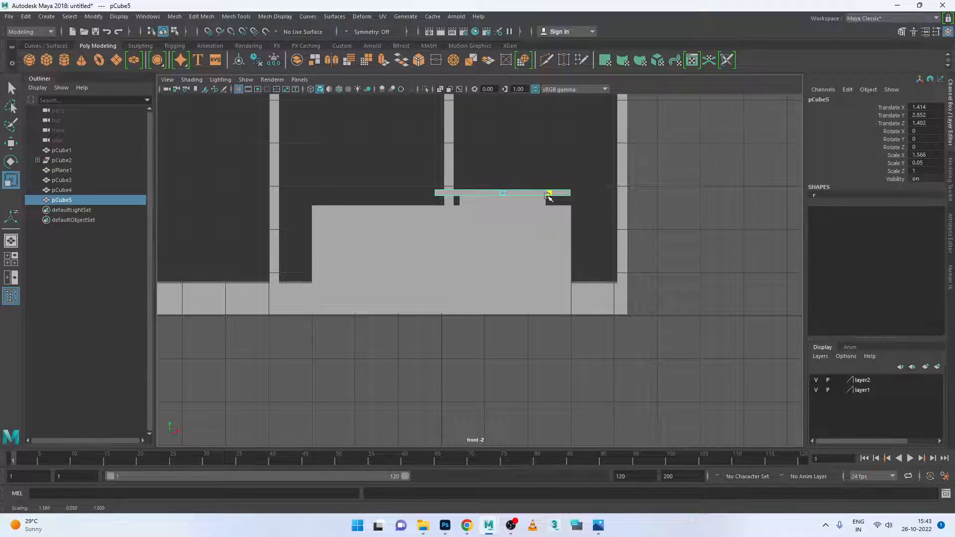
pyautogui.scroll(1, 542, 245)
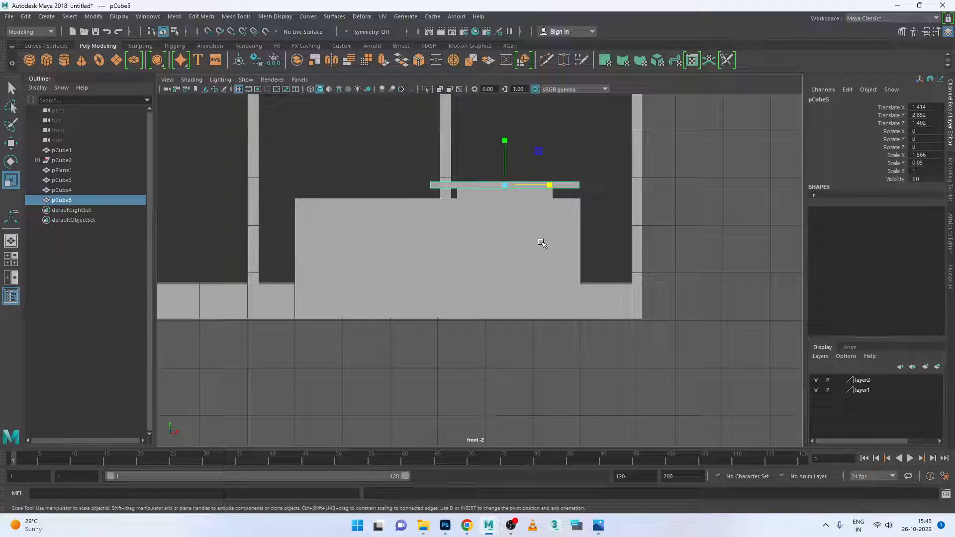
pyautogui.press('w')
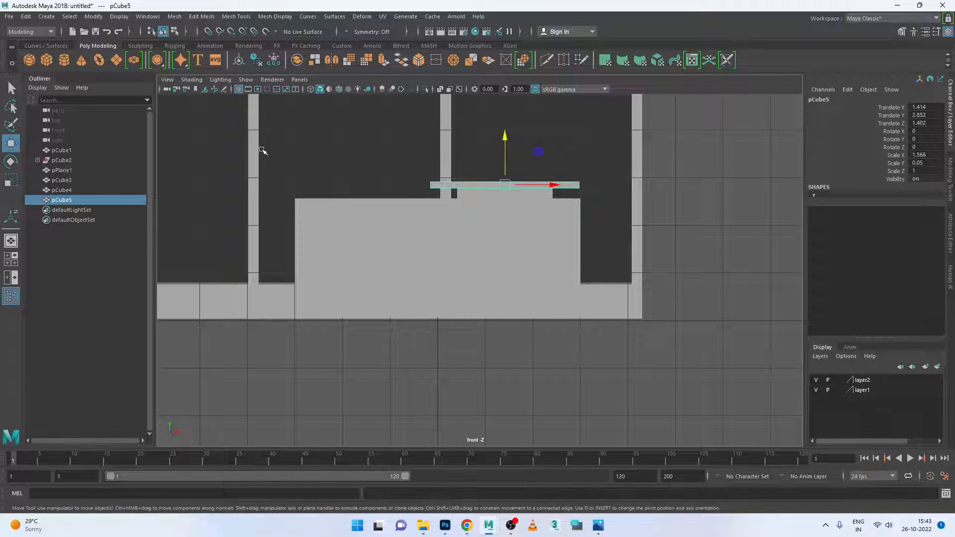
pyautogui.click(548, 229)
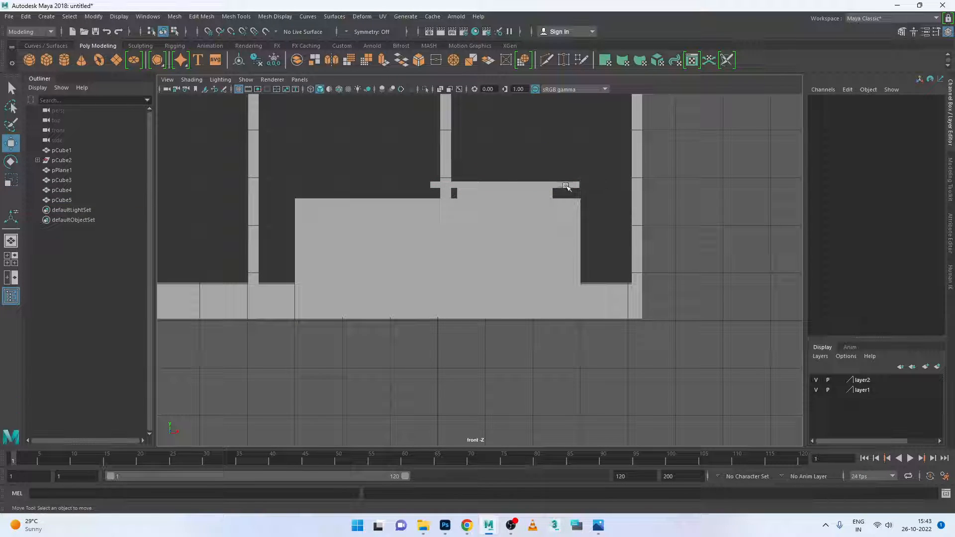
pyautogui.click(566, 186)
# Check the tabletop overhang against the reference photo and lengthen the slab in the perspective view to a Scale Z of about 1.092
pyautogui.press('space')
pyautogui.press('space')
pyautogui.click(683, 207)
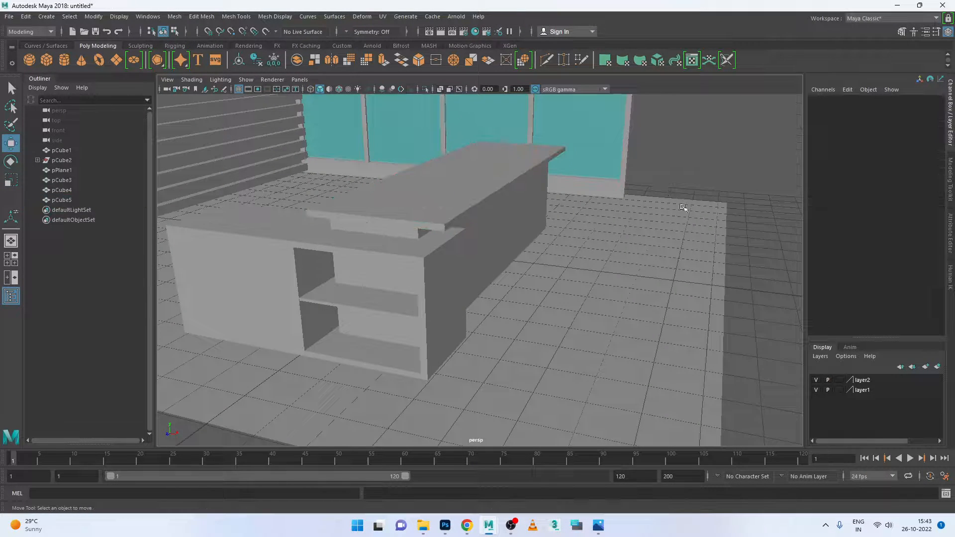
pyautogui.keyDown('alt'); pyautogui.moveTo(683, 207); pyautogui.dragTo(636, 269); pyautogui.keyUp('alt')
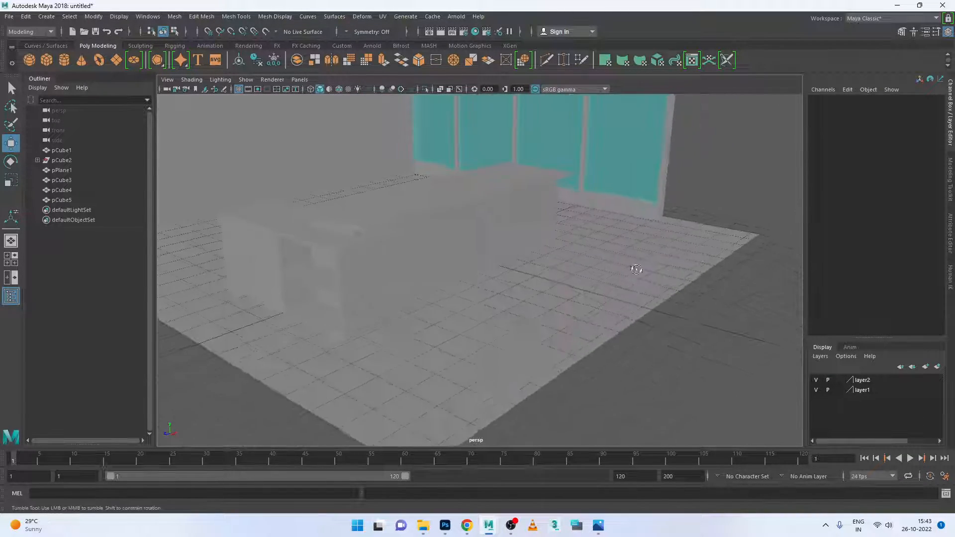
pyautogui.click(374, 201)
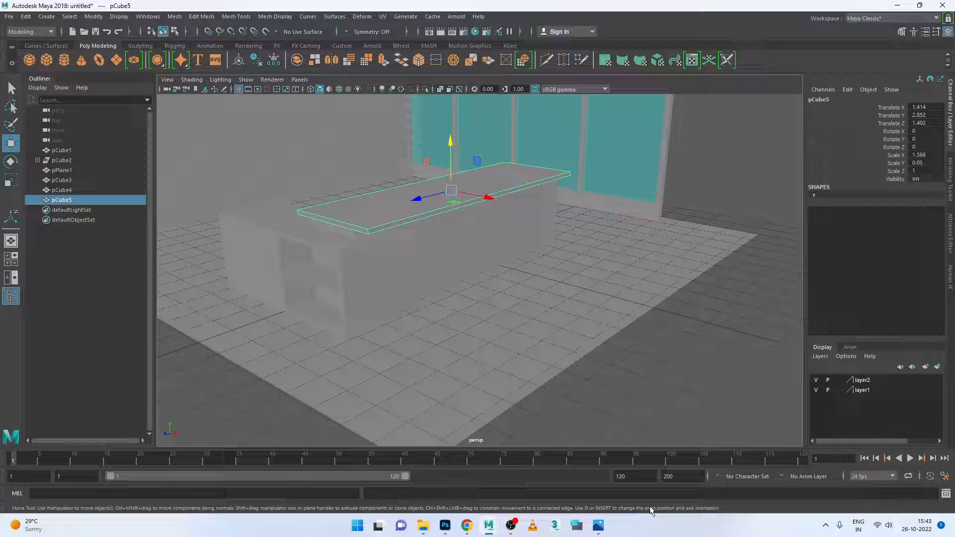
pyautogui.click(598, 525)
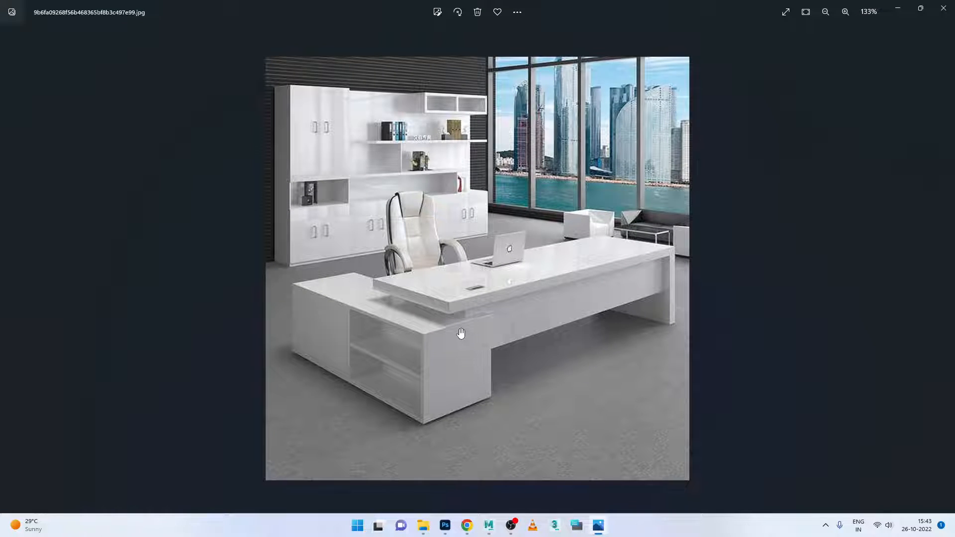
pyautogui.click(598, 527)
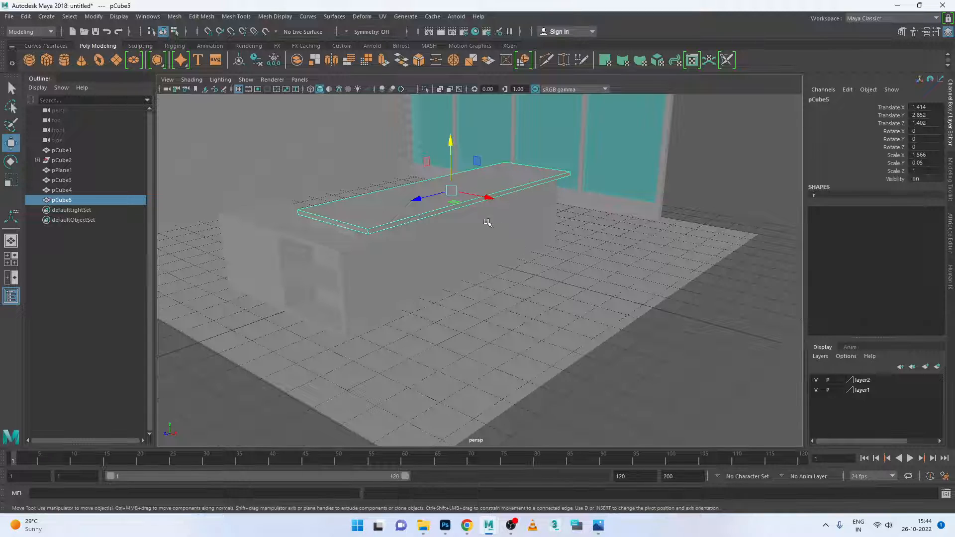
pyautogui.press('r')
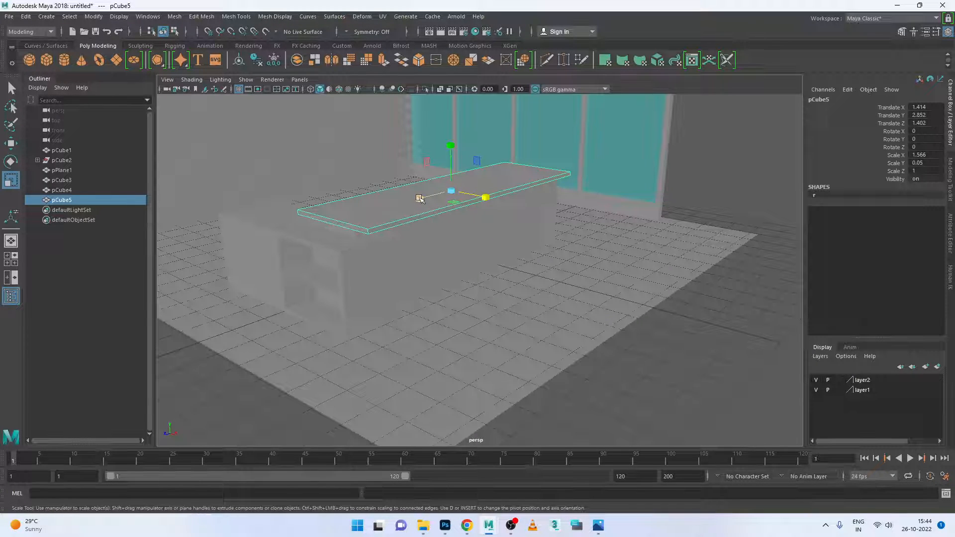
pyautogui.moveTo(419, 197); pyautogui.dragTo(416, 199, button='middle')
pyautogui.keyDown('alt'); pyautogui.moveTo(415, 199); pyautogui.dragTo(455, 298); pyautogui.keyUp('alt')
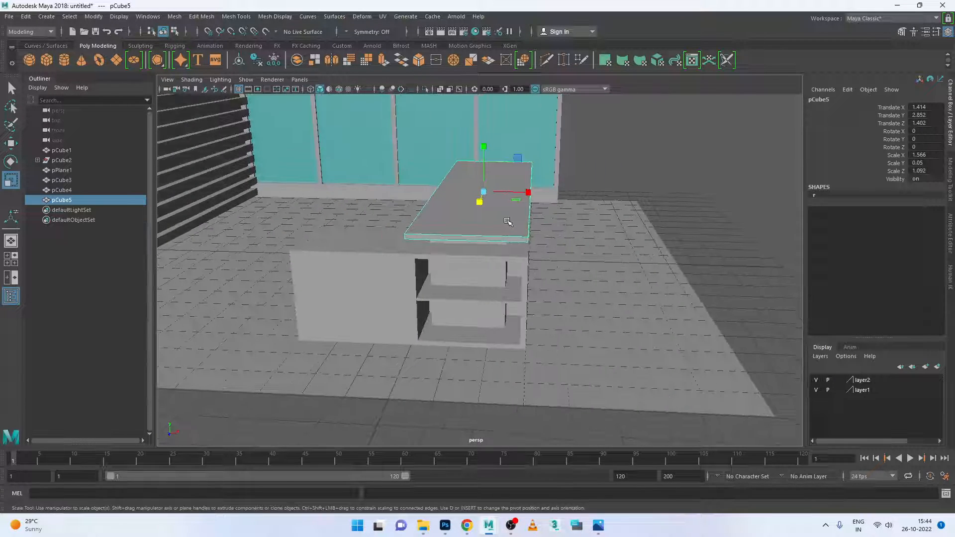
# Compare the tabletop's far end with the reference photo and scale the slab's length to a Scale Z of about 1.043
pyautogui.moveTo(508, 221); pyautogui.dragTo(537, 207, button='right')
pyautogui.click(669, 210)
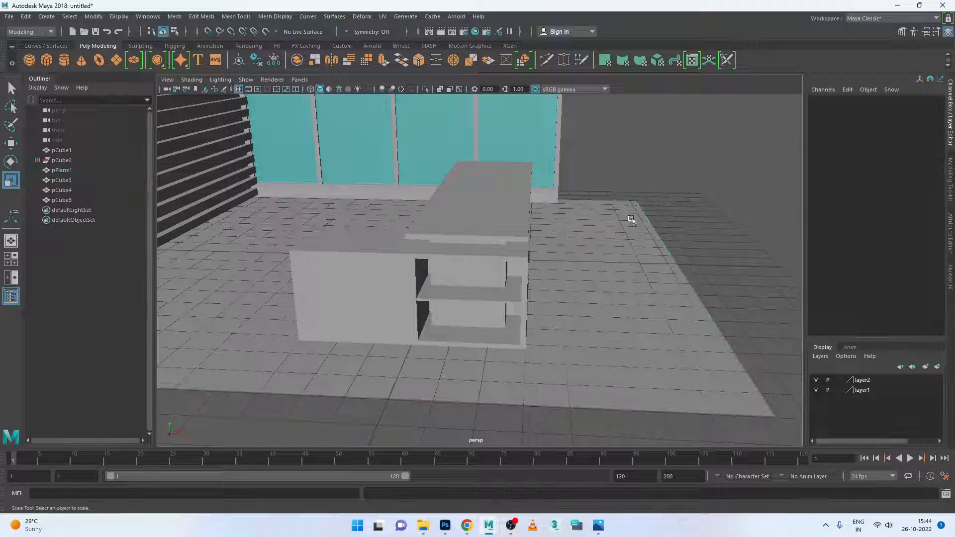
pyautogui.keyDown('alt'); pyautogui.moveTo(584, 249); pyautogui.dragTo(632, 246); pyautogui.keyUp('alt')
pyautogui.click(491, 250)
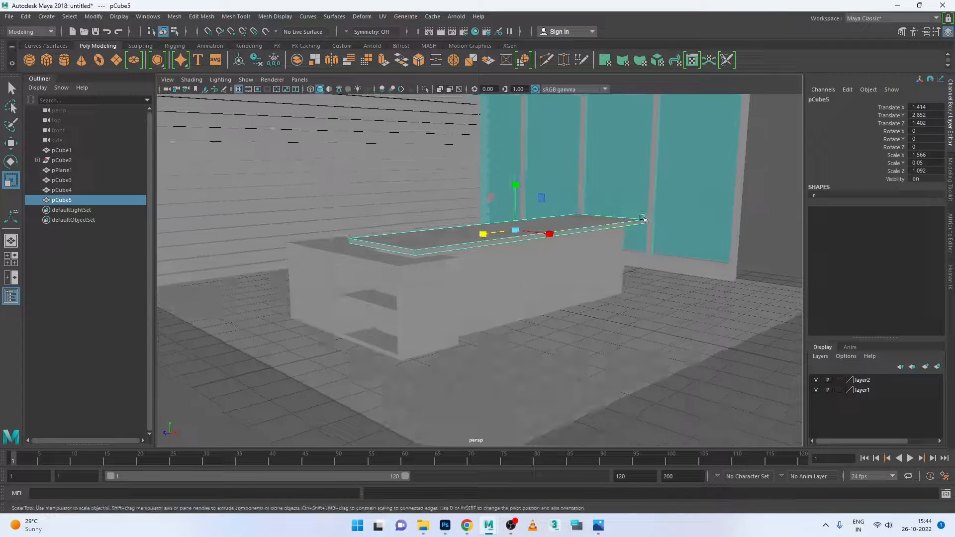
pyautogui.click(600, 526)
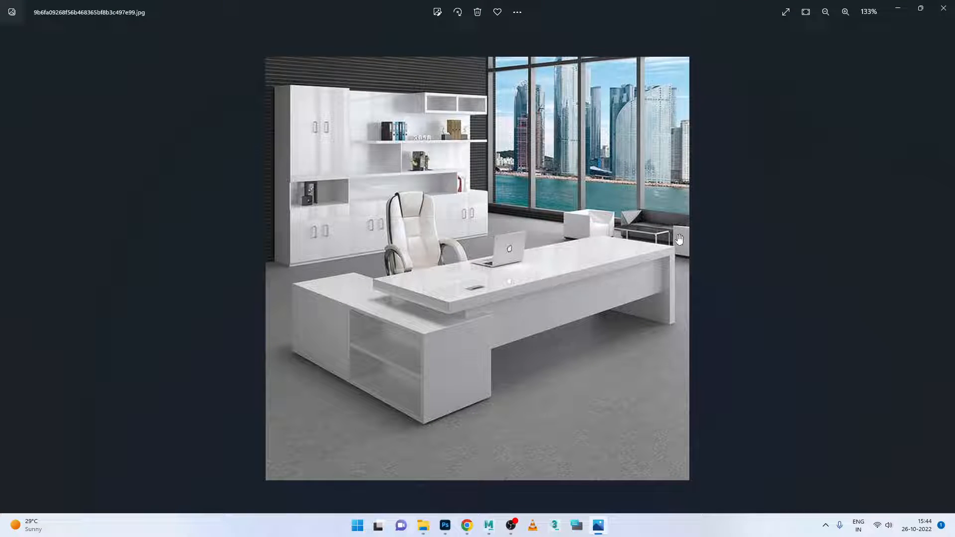
pyautogui.click(599, 526)
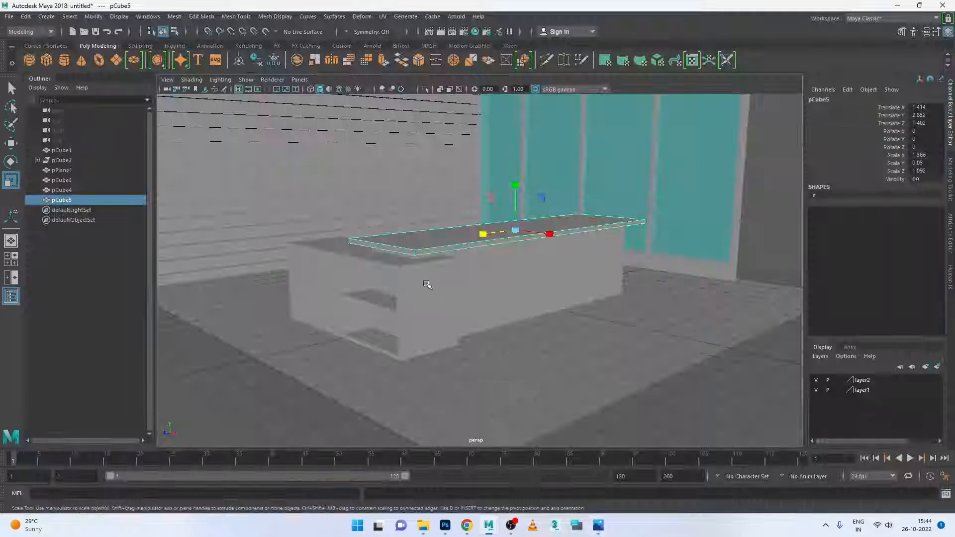
pyautogui.keyDown('alt'); pyautogui.moveTo(617, 224); pyautogui.dragTo(606, 248); pyautogui.keyUp('alt')
pyautogui.scroll(5, 605, 248)
pyautogui.scroll(-4, 612, 250)
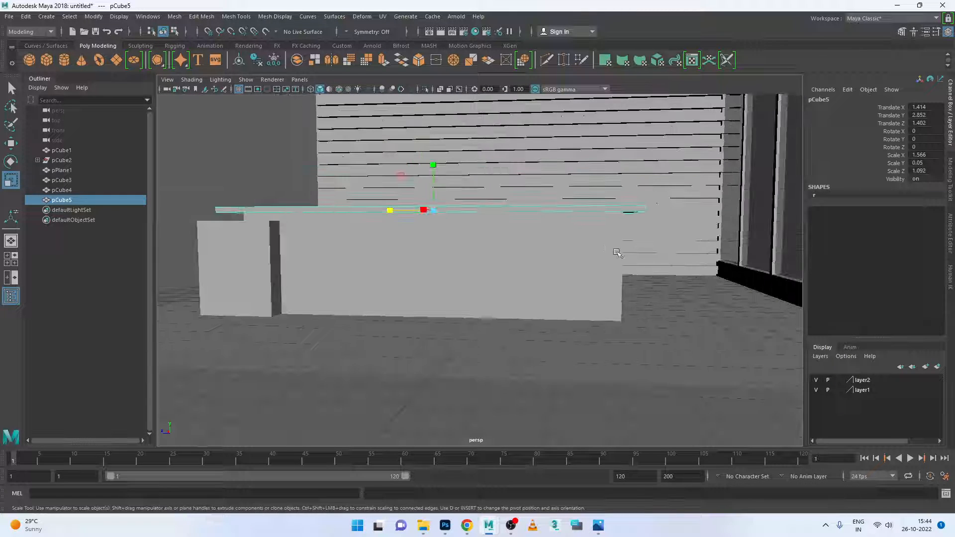
pyautogui.keyDown('alt'); pyautogui.moveTo(618, 251); pyautogui.dragTo(605, 237, button='middle'); pyautogui.keyUp('alt')
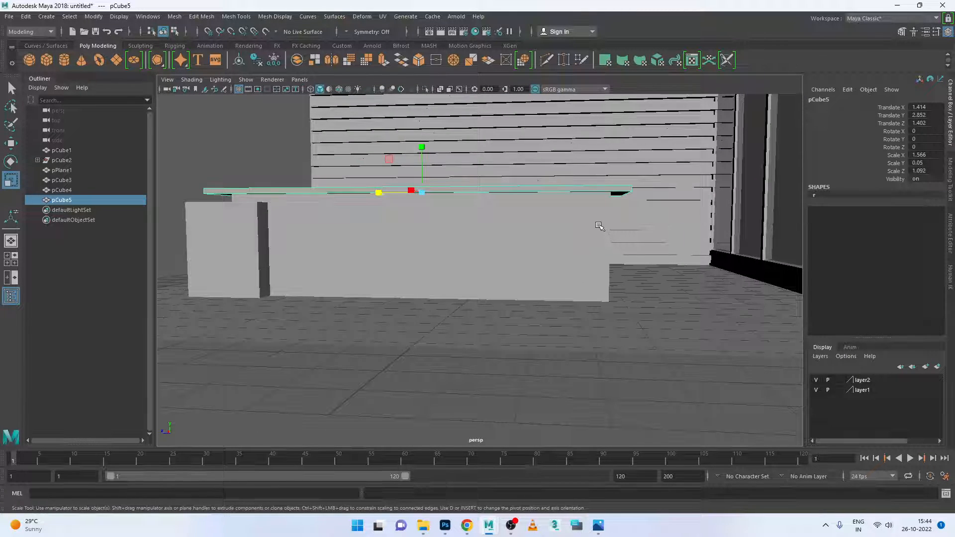
pyautogui.moveTo(379, 195); pyautogui.dragTo(381, 195)
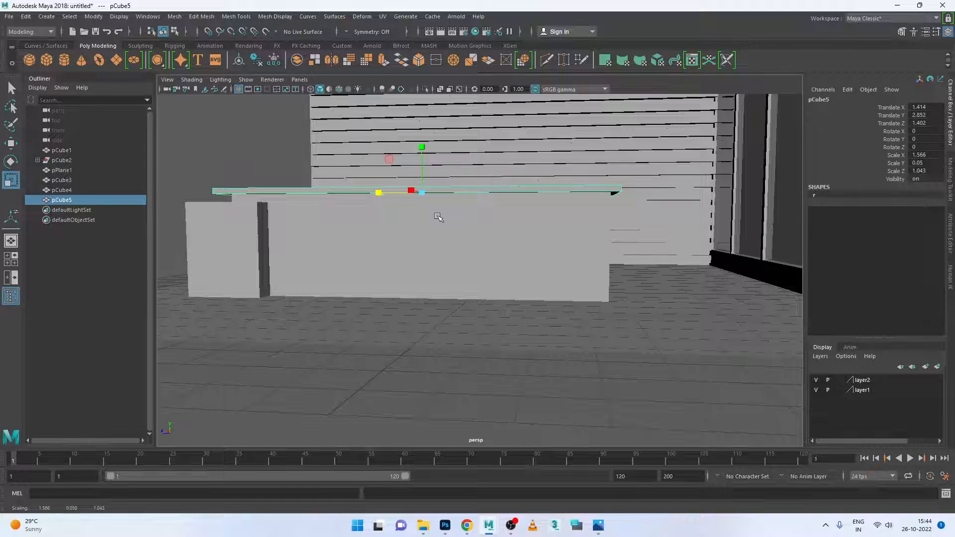
# Move the tabletop slab lengthwise to a Translate Z of about 1.443, adjusting its overhang at the far end
pyautogui.press('w')
pyautogui.keyDown('alt'); pyautogui.moveTo(631, 211); pyautogui.dragTo(601, 191); pyautogui.keyUp('alt')
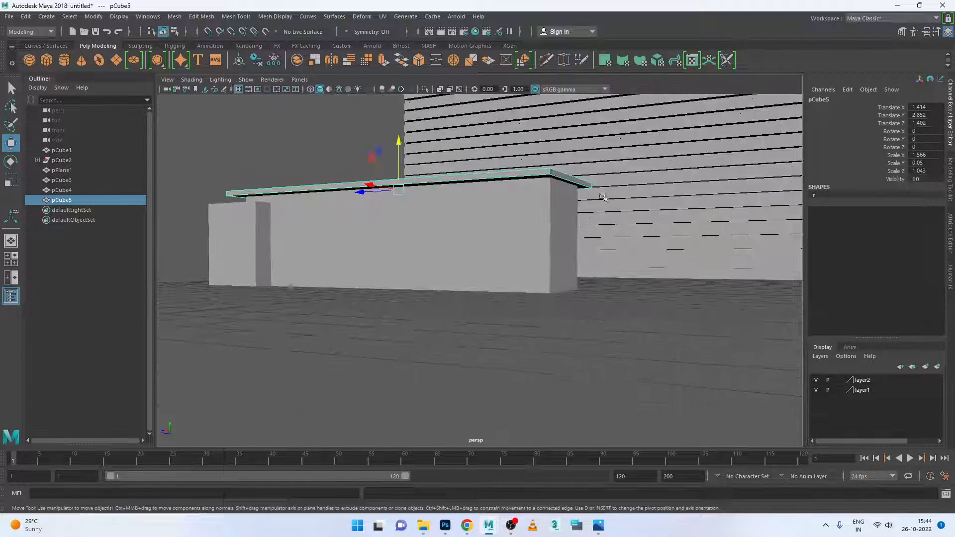
pyautogui.scroll(5, 601, 191)
pyautogui.keyDown('alt'); pyautogui.moveTo(602, 191); pyautogui.dragTo(595, 268, button='middle'); pyautogui.keyUp('alt')
pyautogui.keyDown('alt'); pyautogui.moveTo(594, 268); pyautogui.dragTo(604, 267); pyautogui.keyUp('alt')
pyautogui.keyDown('alt'); pyautogui.moveTo(282, 236); pyautogui.dragTo(291, 258); pyautogui.keyUp('alt')
pyautogui.scroll(-4, 358, 271)
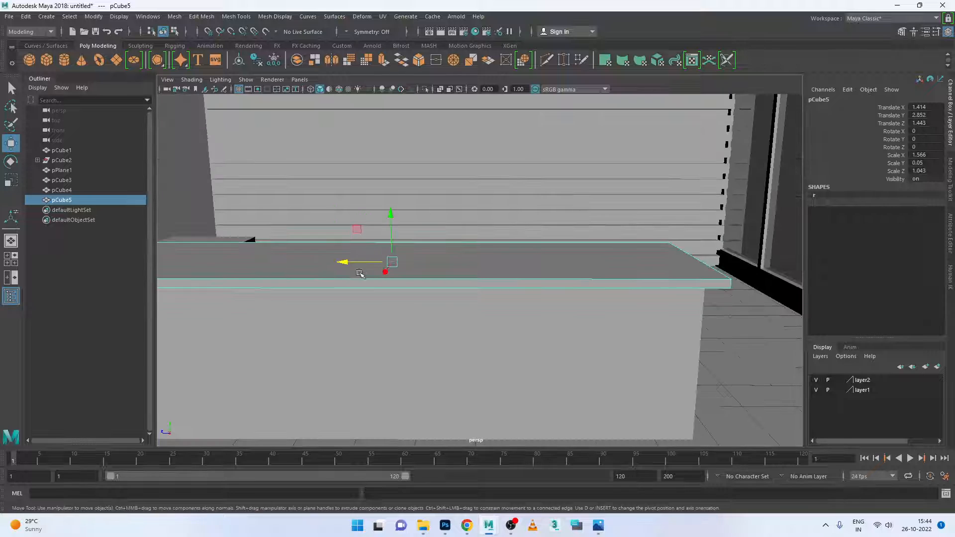
pyautogui.keyDown('alt'); pyautogui.moveTo(481, 342); pyautogui.dragTo(552, 279); pyautogui.keyUp('alt')
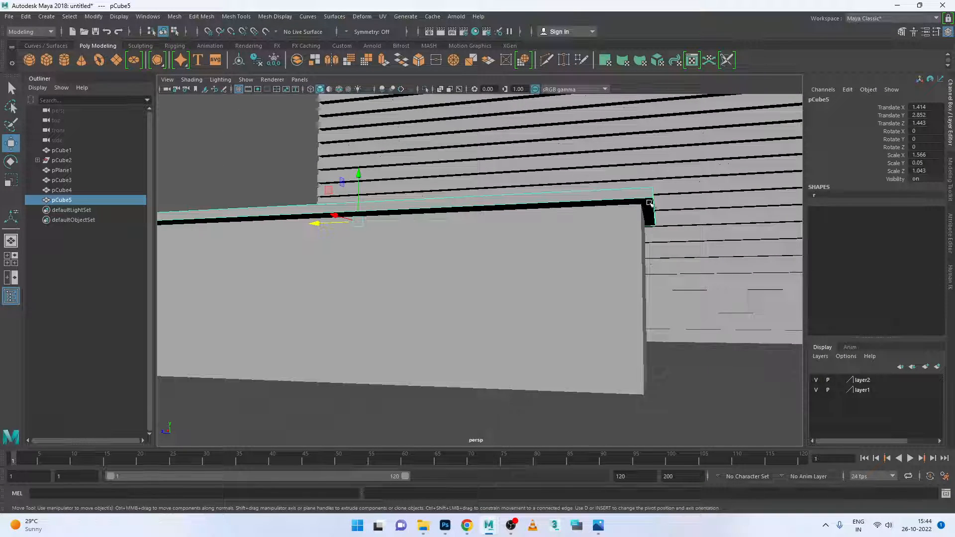
# Insert an edge loop across the tabletop slab close to the end opposite the storage cabinet
pyautogui.click(236, 17)
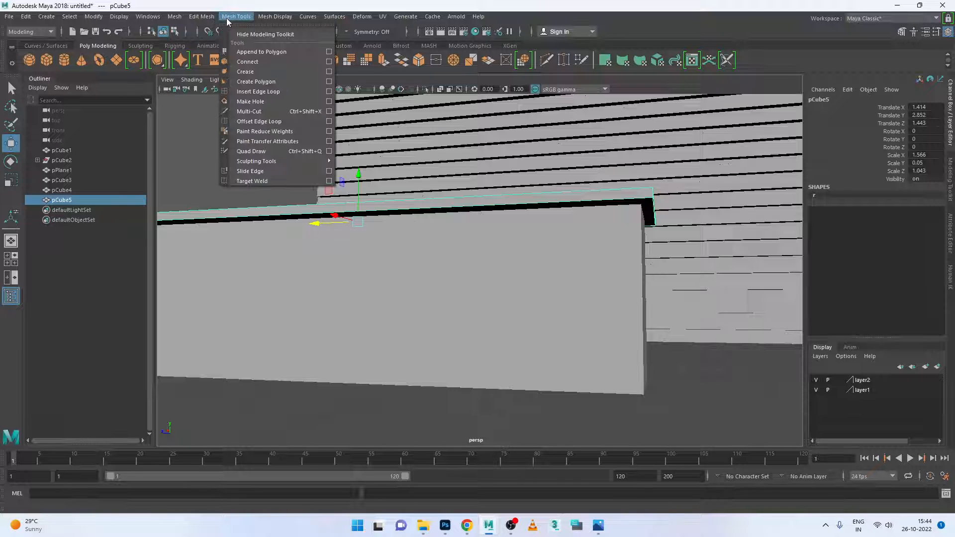
pyautogui.click(258, 93)
pyautogui.click(647, 204)
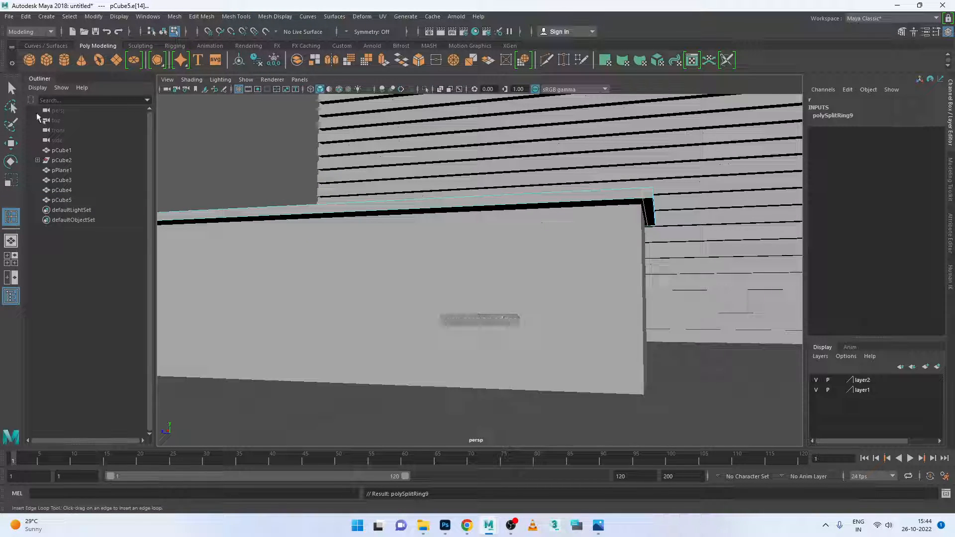
pyautogui.click(11, 144)
pyautogui.click(11, 143)
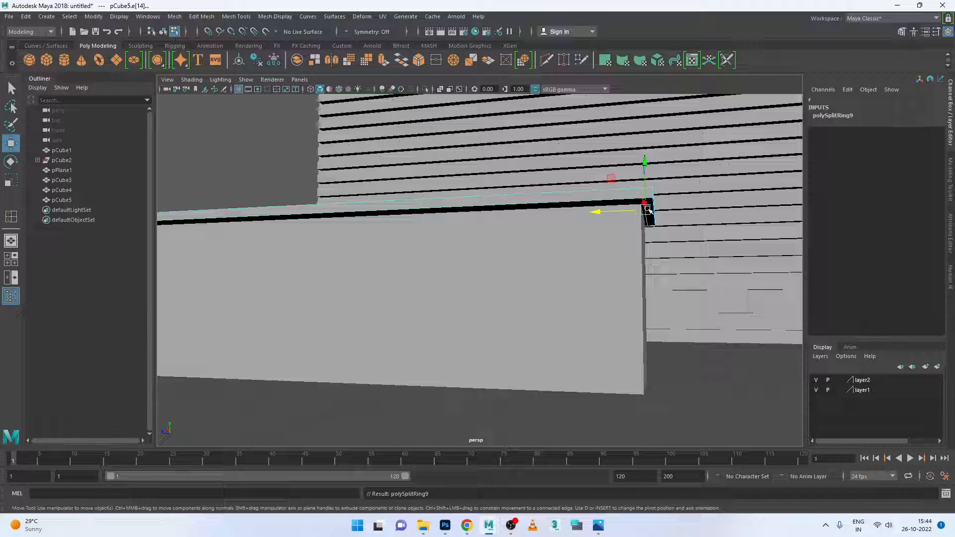
# Extrude the narrow underside face at the tabletop's far end down to the floor, about 2.633 units, and check the leg in the side view
pyautogui.moveTo(649, 209); pyautogui.dragTo(648, 235, button='right')
pyautogui.click(647, 219)
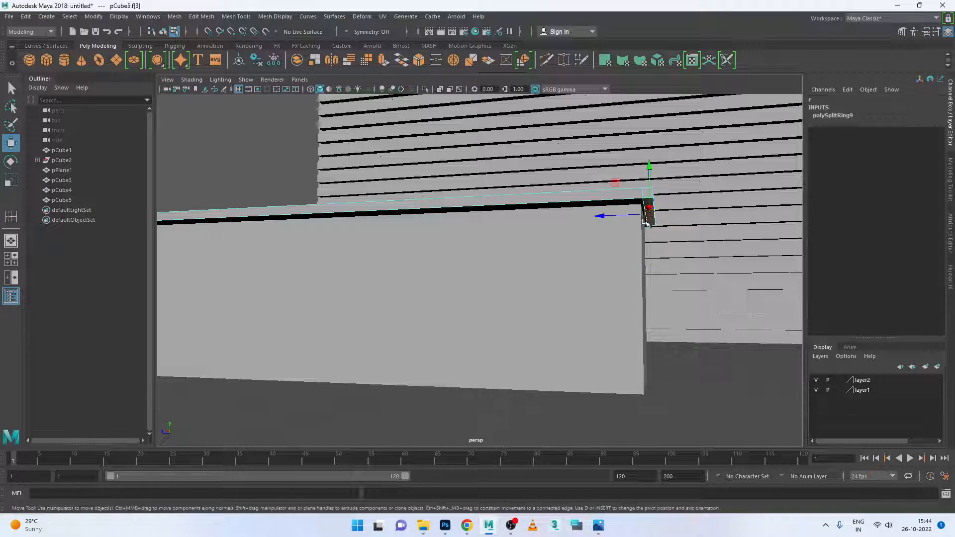
pyautogui.click(386, 60)
pyautogui.moveTo(649, 268); pyautogui.dragTo(662, 418)
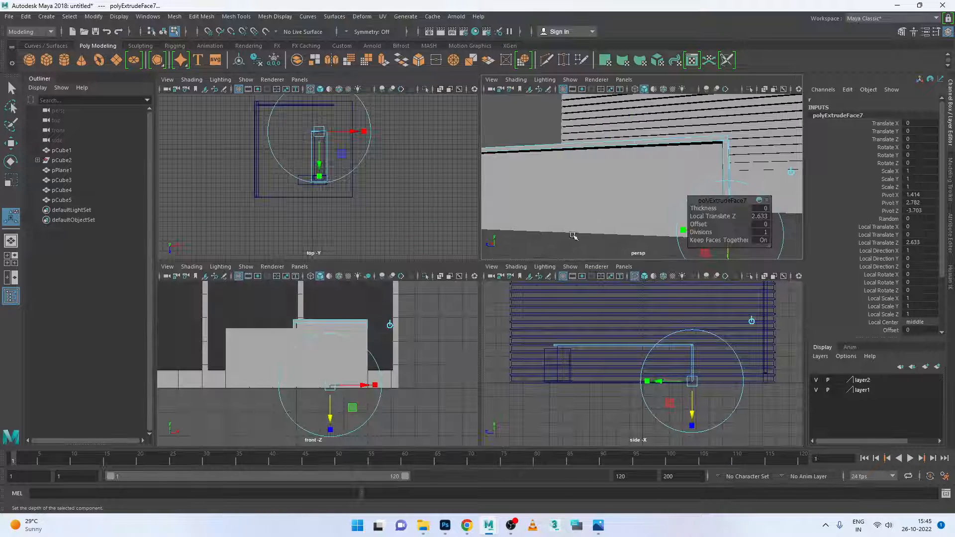
pyautogui.press('space')
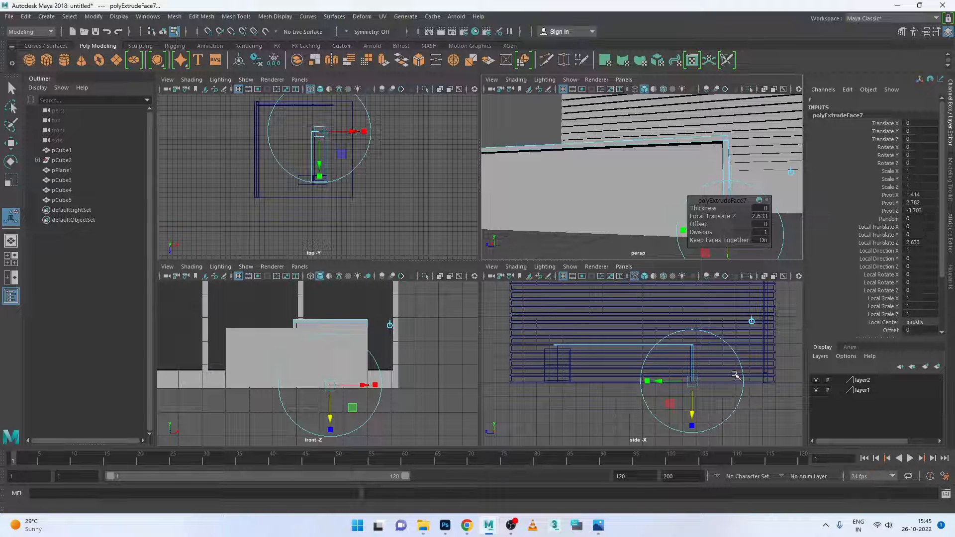
pyautogui.press('space')
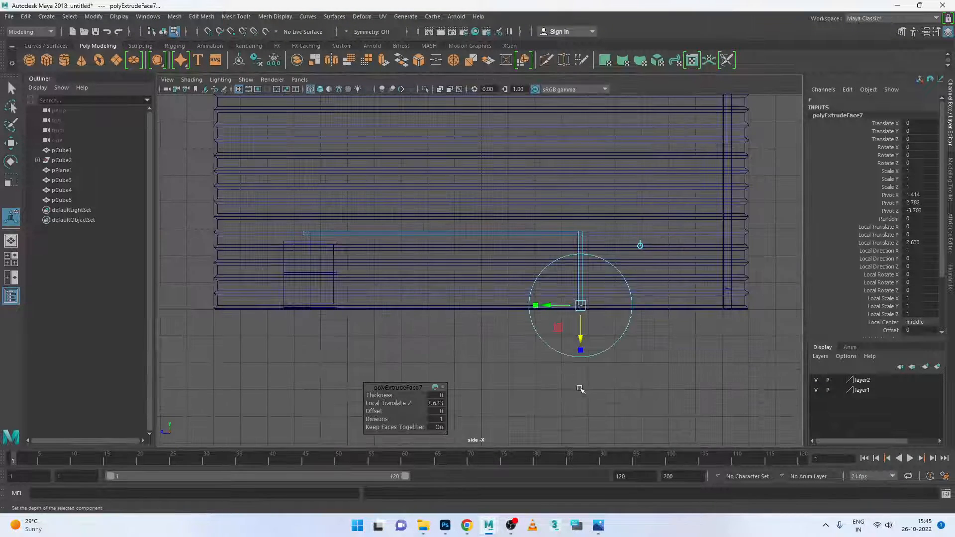
# Lengthen the end leg's extrusion to a Local Translate Z of about 2.729 to meet the floor, and return to object selection
pyautogui.scroll(4, 580, 387)
pyautogui.scroll(3, 501, 300)
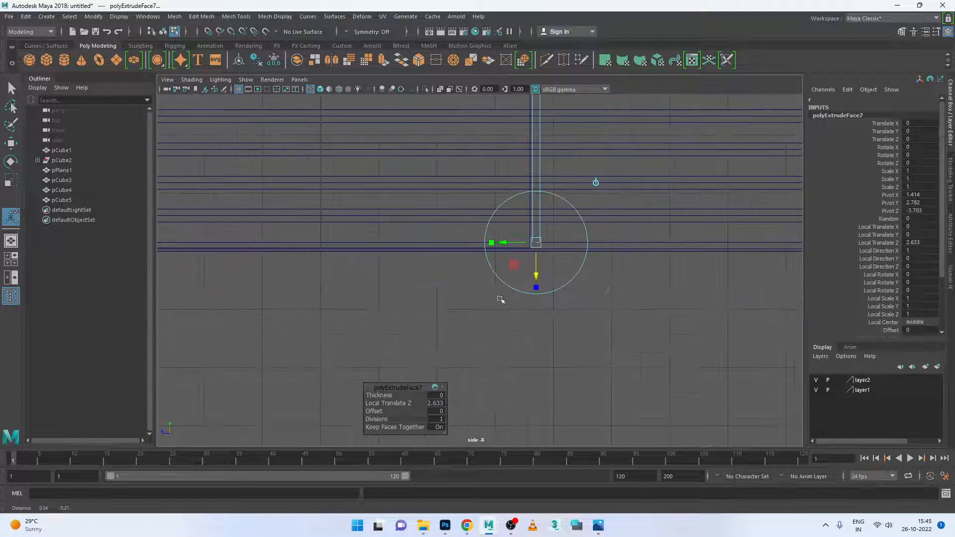
pyautogui.scroll(5, 500, 299)
pyautogui.moveTo(615, 243); pyautogui.dragTo(616, 257)
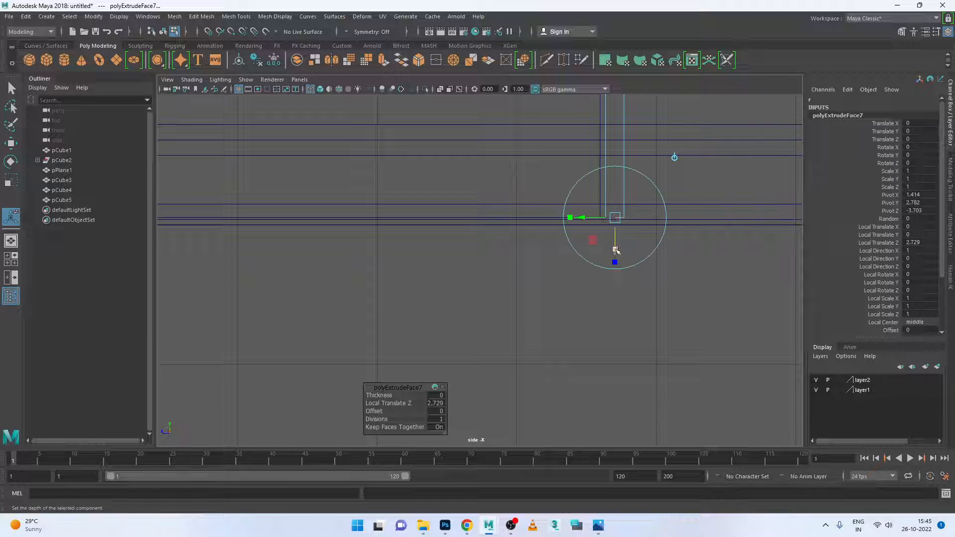
pyautogui.moveTo(615, 197); pyautogui.dragTo(658, 178, button='right')
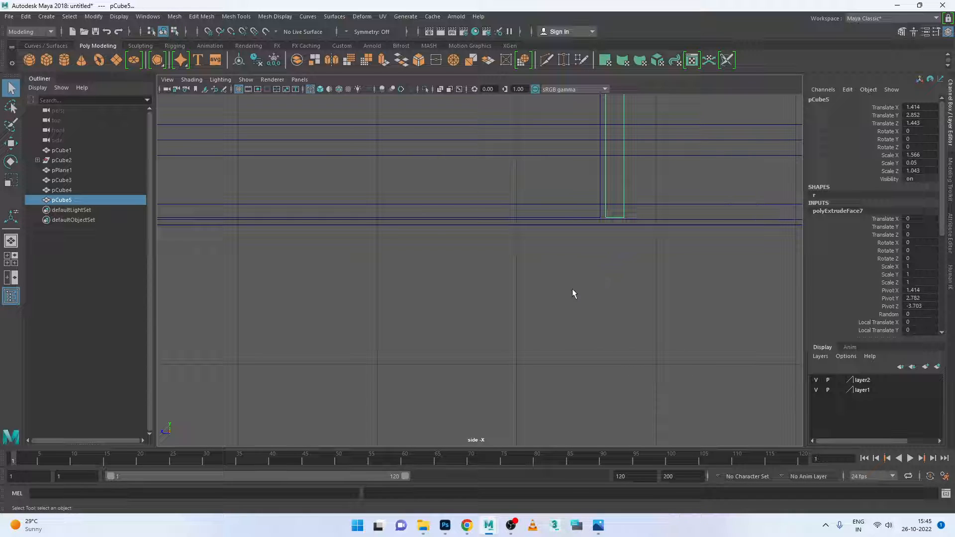
pyautogui.press('space')
pyautogui.press('space')
pyautogui.click(709, 261)
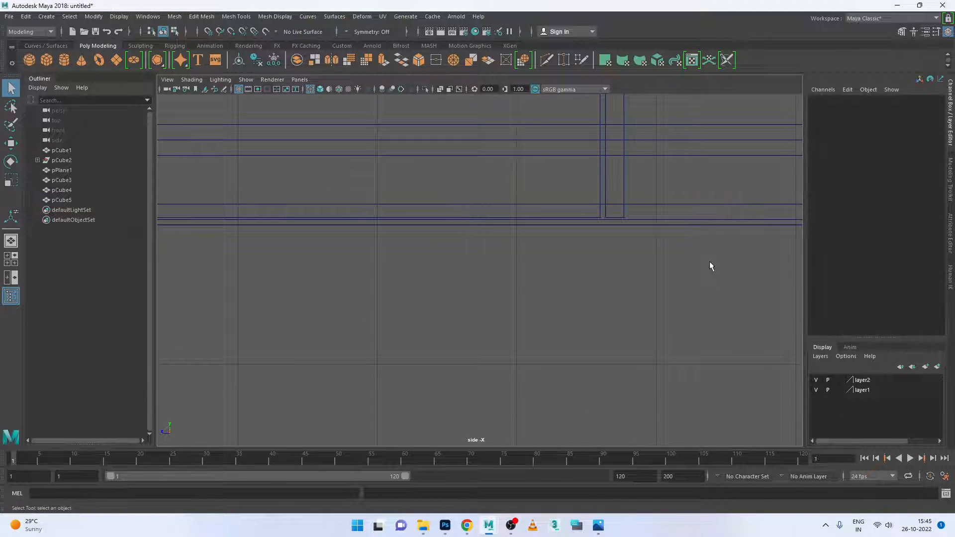
pyautogui.press('space')
pyautogui.press('space')
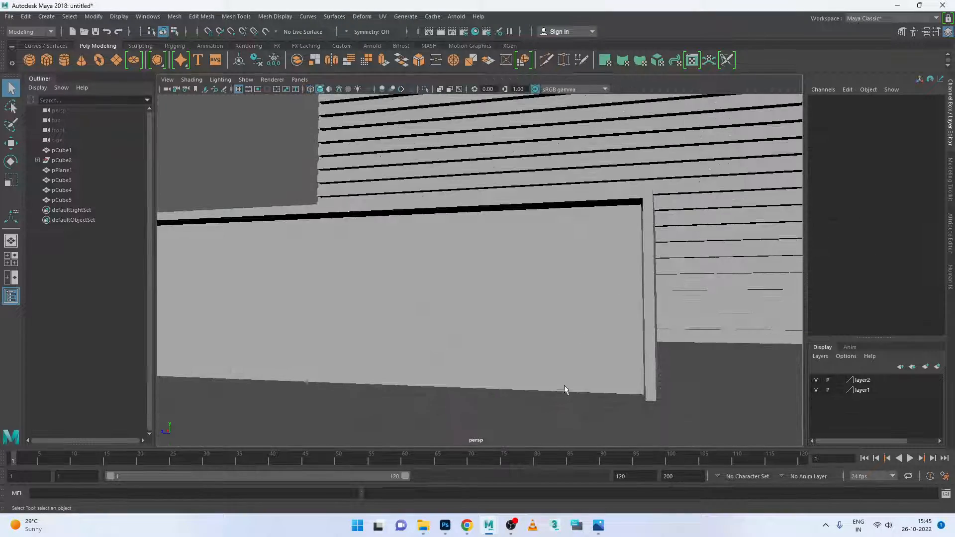
pyautogui.keyDown('alt'); pyautogui.moveTo(564, 385); pyautogui.dragTo(640, 398); pyautogui.keyUp('alt')
pyautogui.keyDown('alt'); pyautogui.moveTo(641, 399); pyautogui.dragTo(615, 405); pyautogui.keyUp('alt')
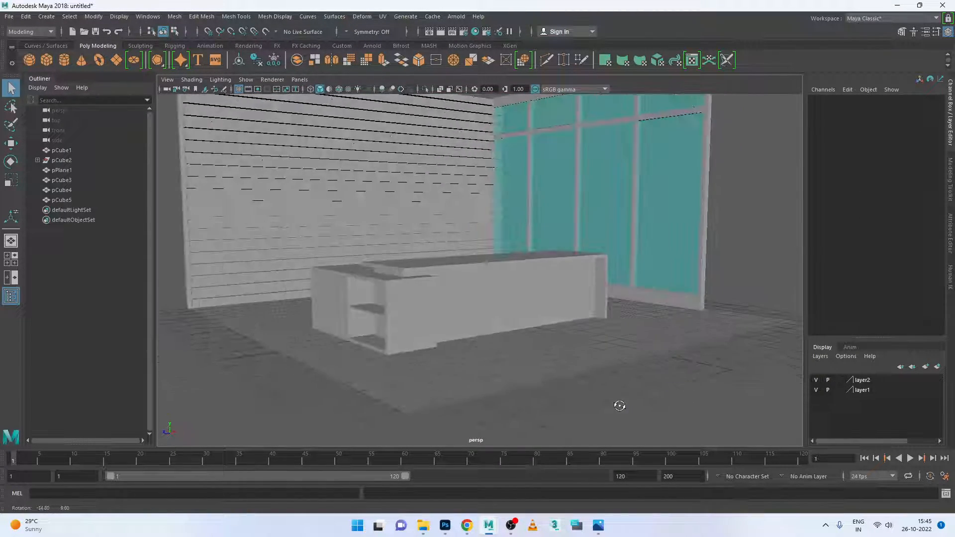
# Check the reference photo, then duplicate the long box under the tabletop and move the copy beside the slatted wall, Translate X about -10.038
pyautogui.click(598, 525)
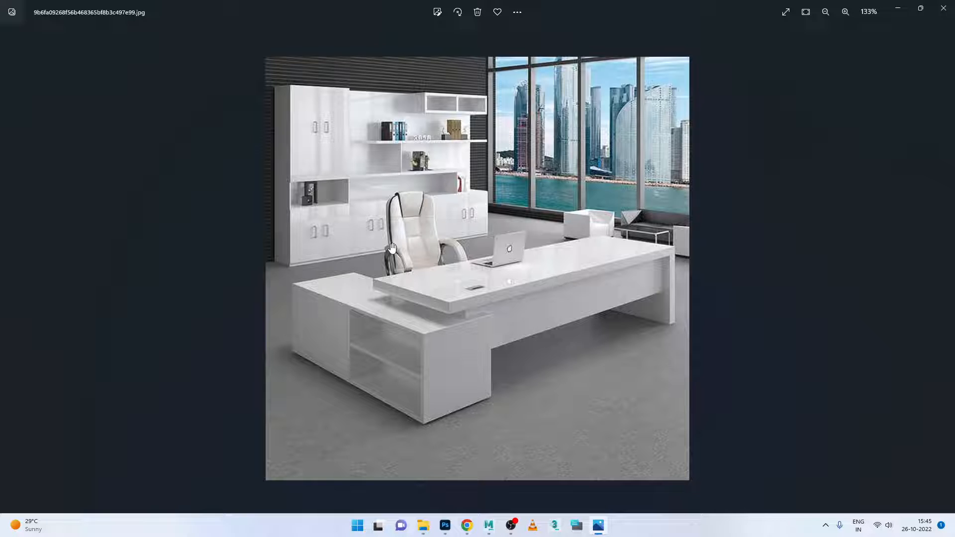
pyautogui.click(599, 525)
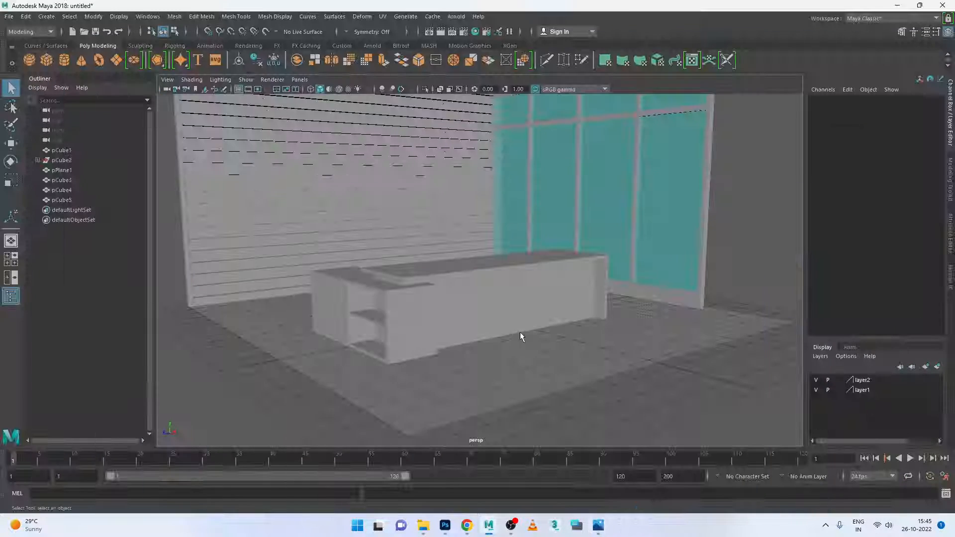
pyautogui.click(369, 219)
pyautogui.scroll(-5, 462, 291)
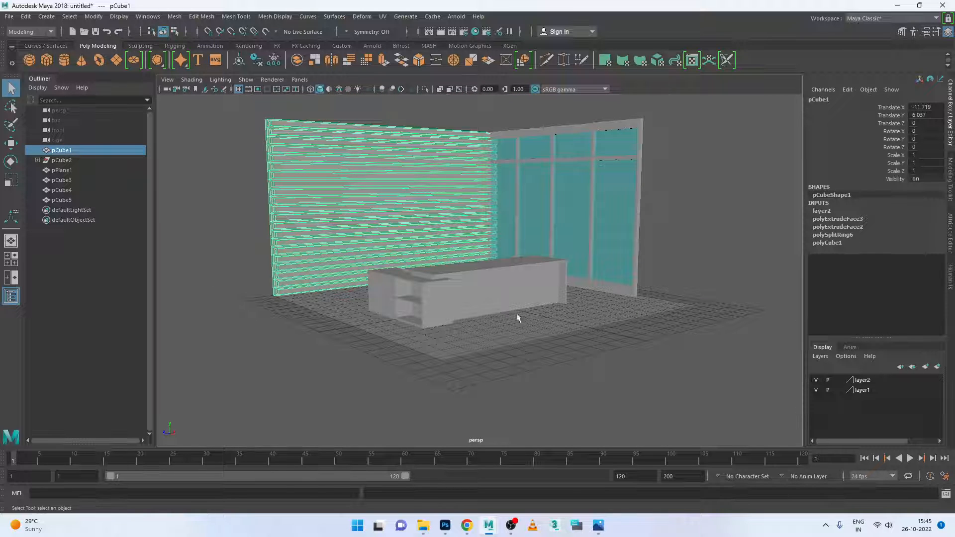
pyautogui.scroll(-2, 493, 313)
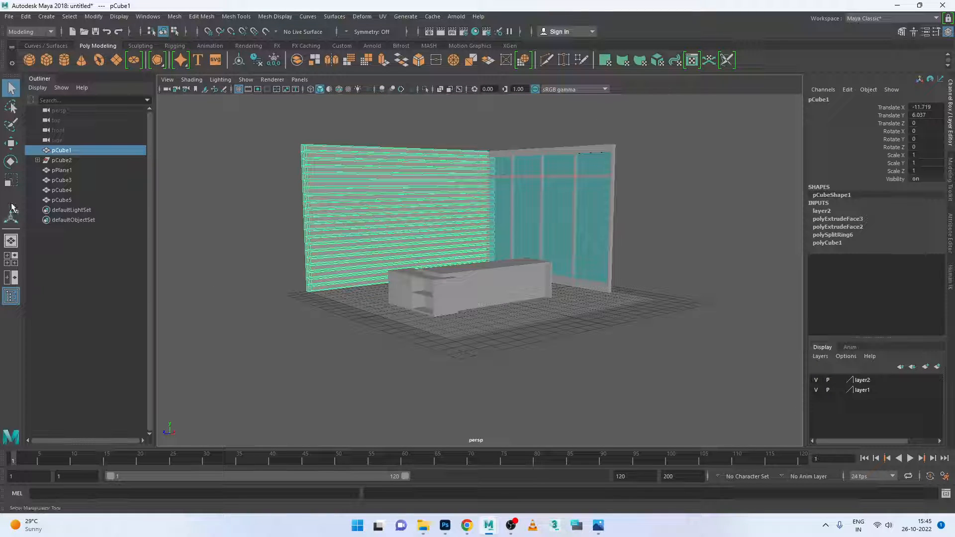
pyautogui.click(467, 288)
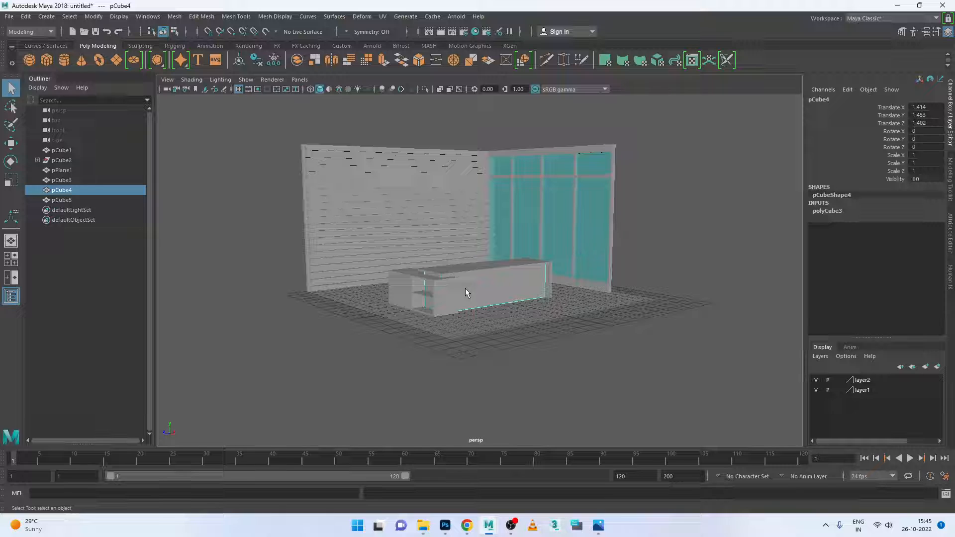
pyautogui.hotkey('ctrl', 'd')
pyautogui.press('w')
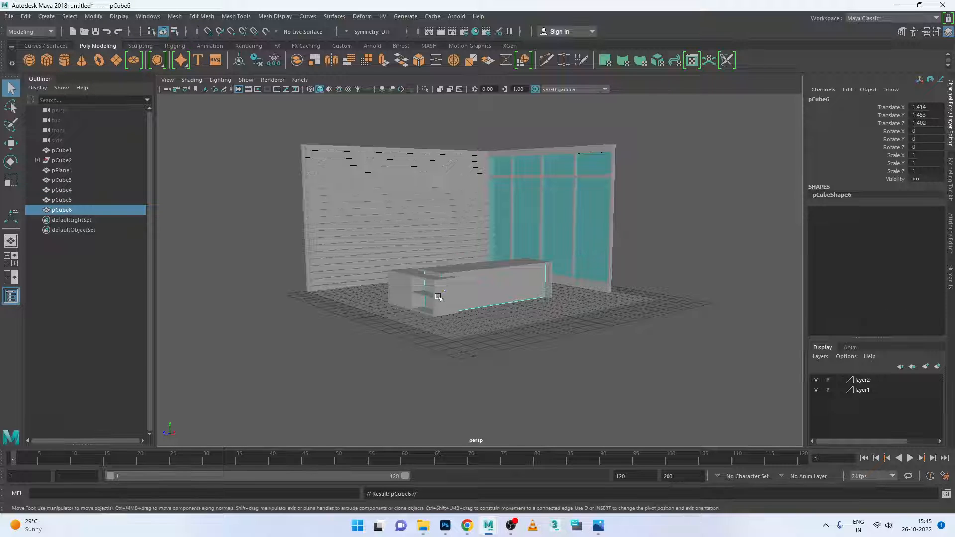
pyautogui.moveTo(515, 289); pyautogui.dragTo(424, 277)
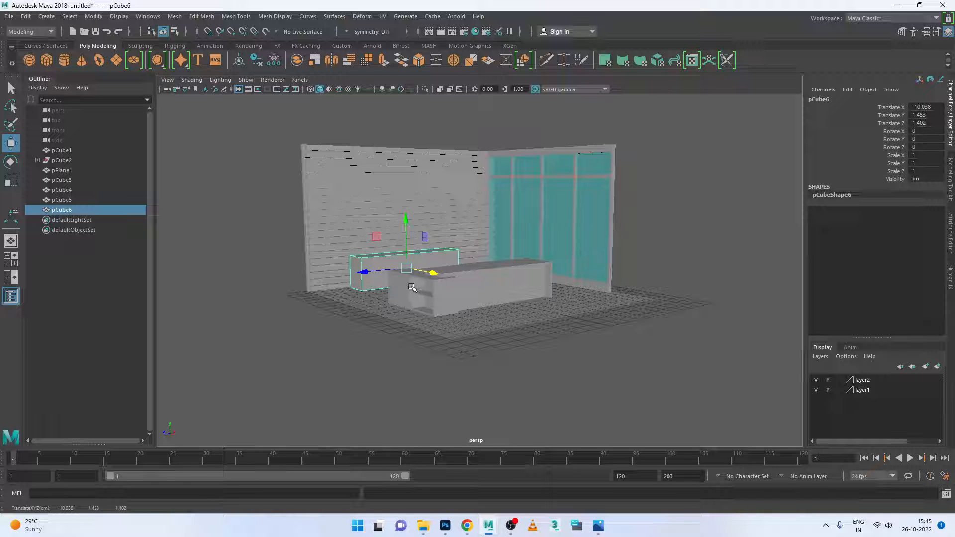
# Stretch the duplicated box to a Scale X of about 7.133 and move it to a Translate X of about -3.553
pyautogui.press('space')
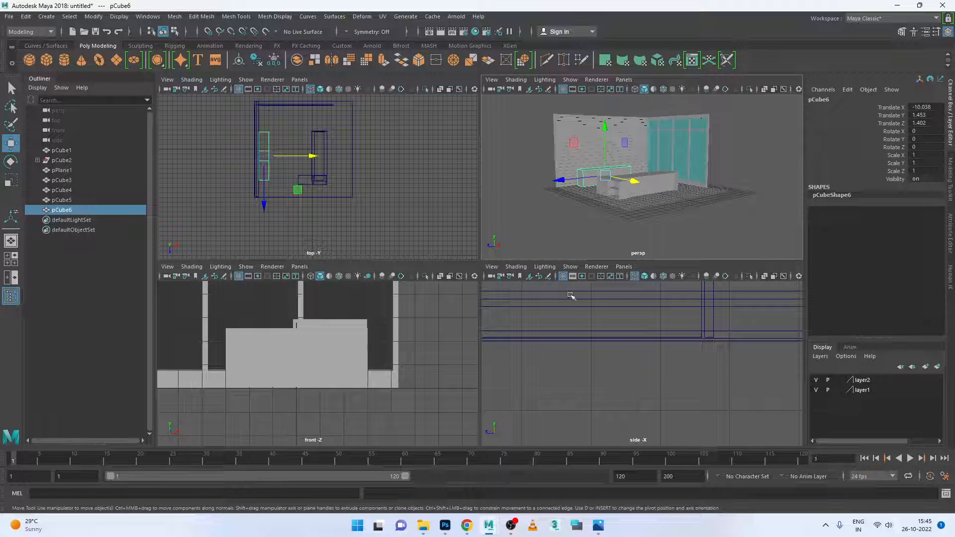
pyautogui.press('space')
pyautogui.scroll(-10, 594, 314)
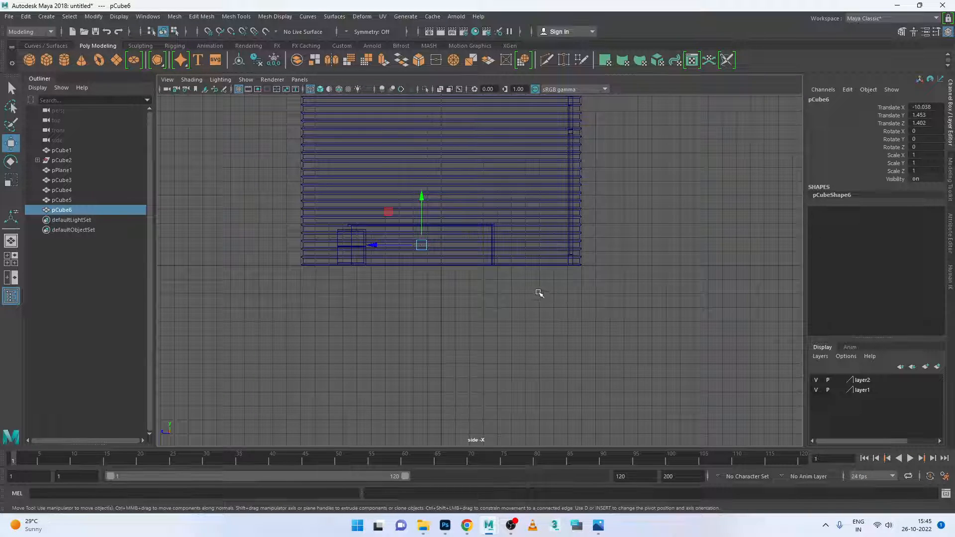
pyautogui.press('r')
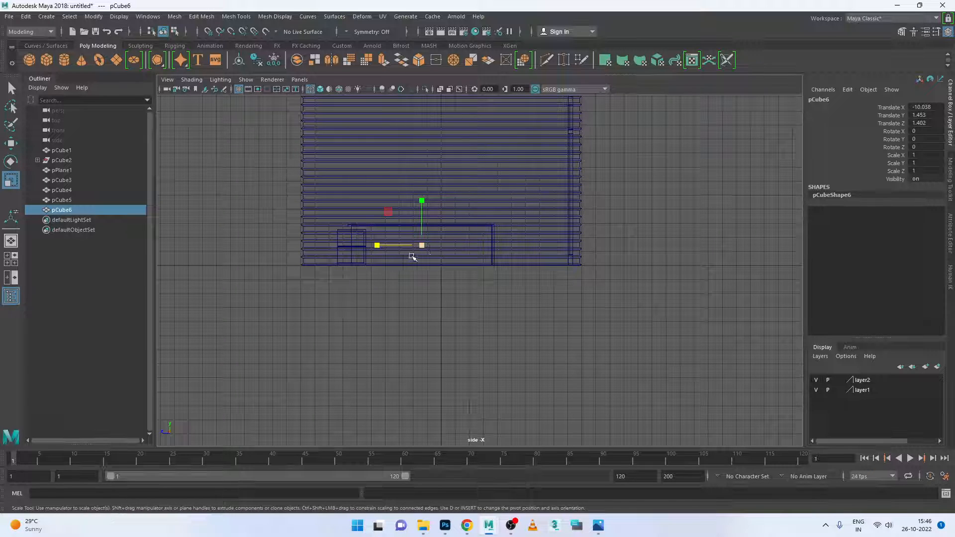
pyautogui.press('space')
pyautogui.press('space')
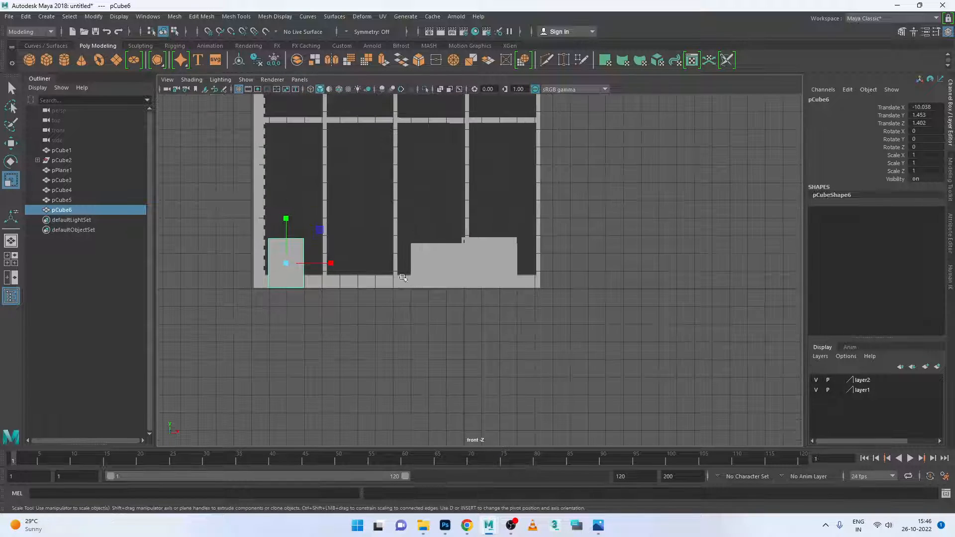
pyautogui.moveTo(331, 263); pyautogui.dragTo(578, 275)
pyautogui.press('w')
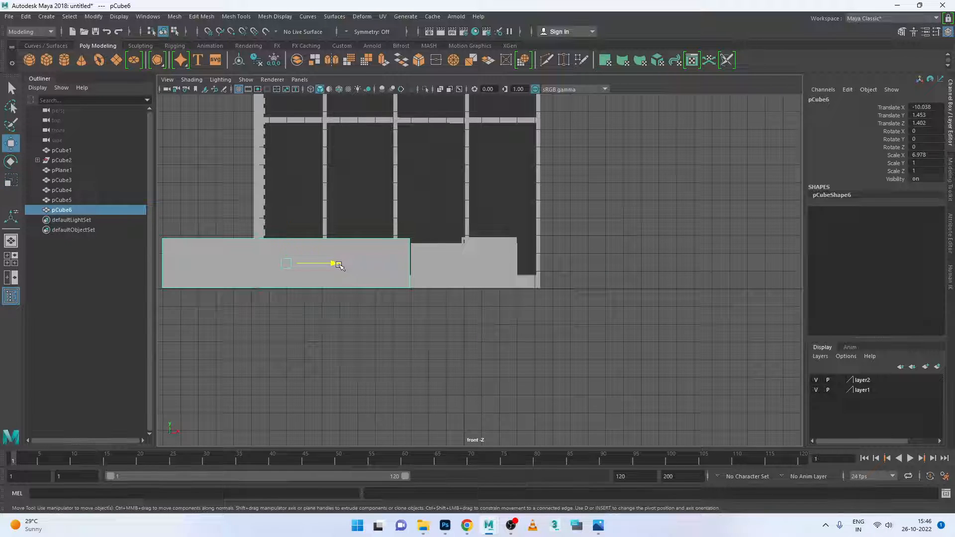
pyautogui.moveTo(339, 265); pyautogui.dragTo(446, 264)
pyautogui.press('r')
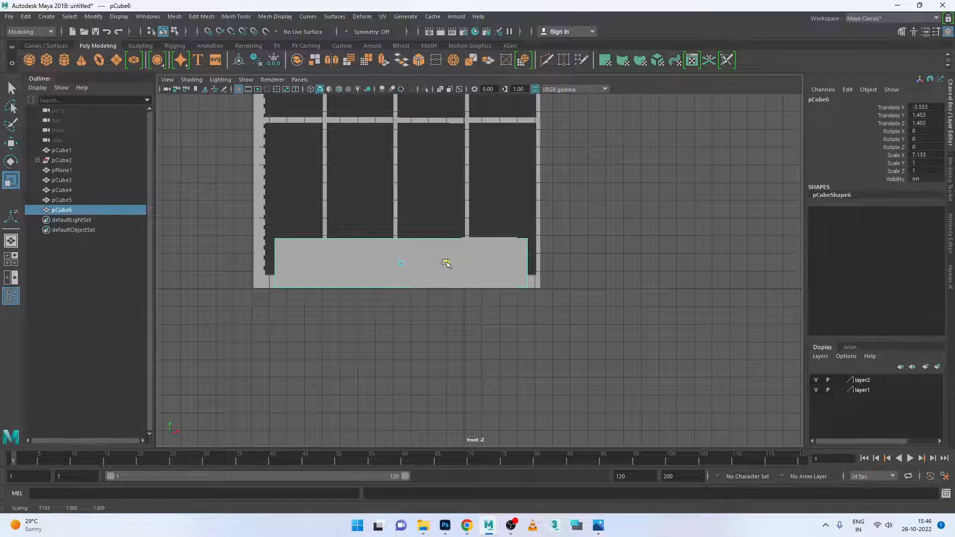
# Compare with the reference photo, shorten the box to a Scale X of about 6.261 and raise it to a Translate Y of about 8.17
pyautogui.click(598, 526)
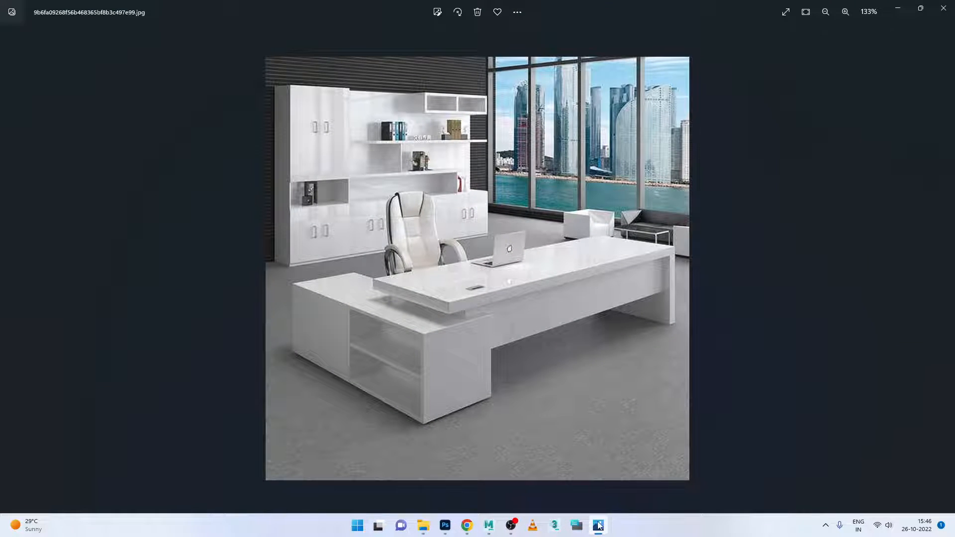
pyautogui.click(598, 526)
pyautogui.moveTo(449, 265); pyautogui.dragTo(444, 264)
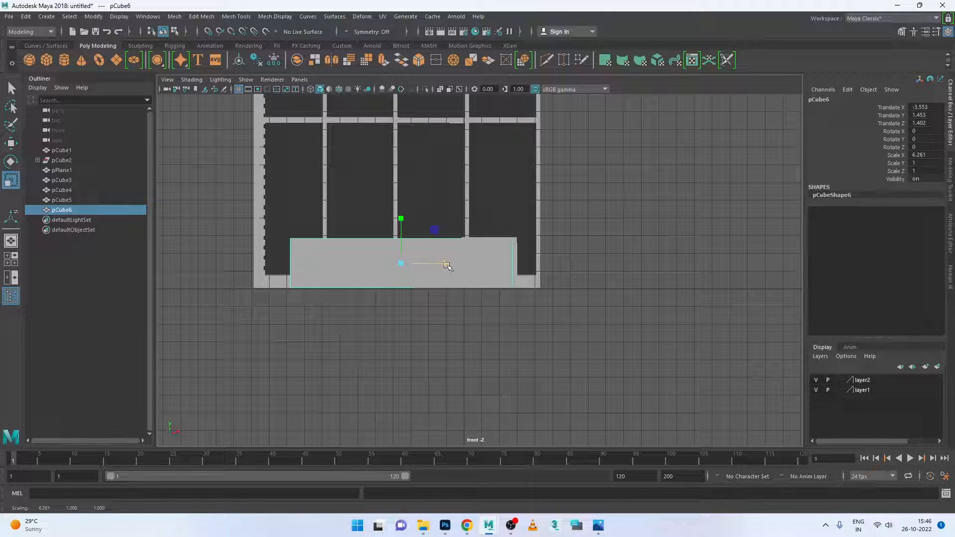
pyautogui.press('w')
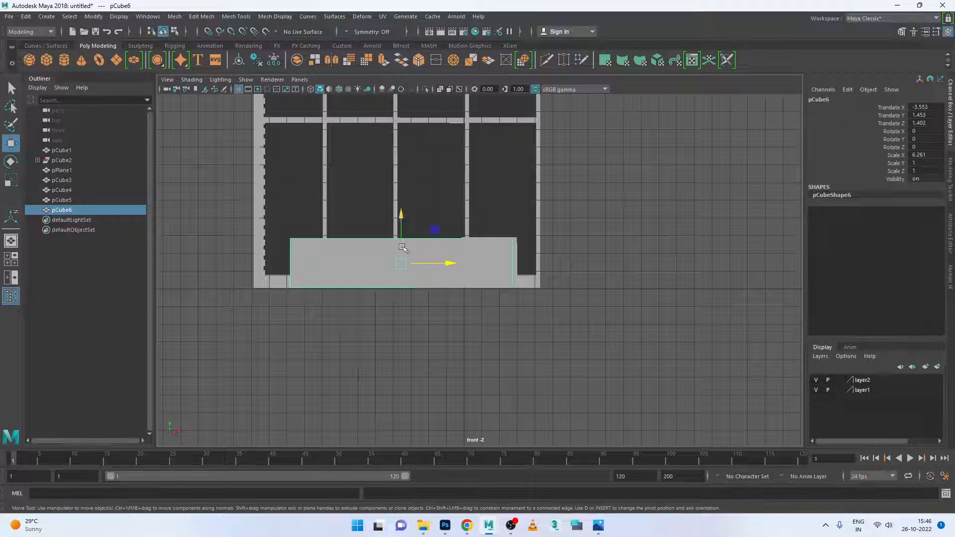
pyautogui.moveTo(402, 220); pyautogui.dragTo(402, 119)
pyautogui.scroll(-3, 440, 202)
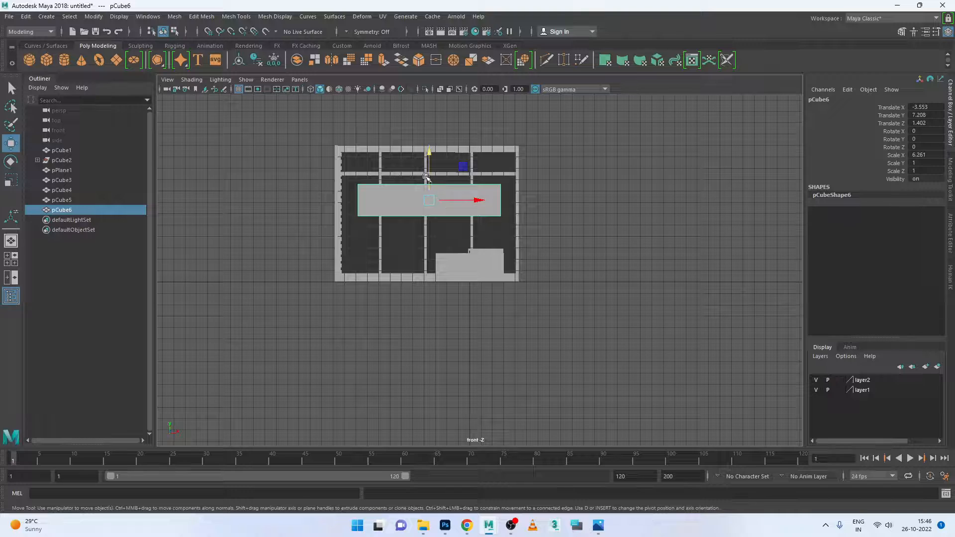
pyautogui.moveTo(429, 176); pyautogui.dragTo(428, 164)
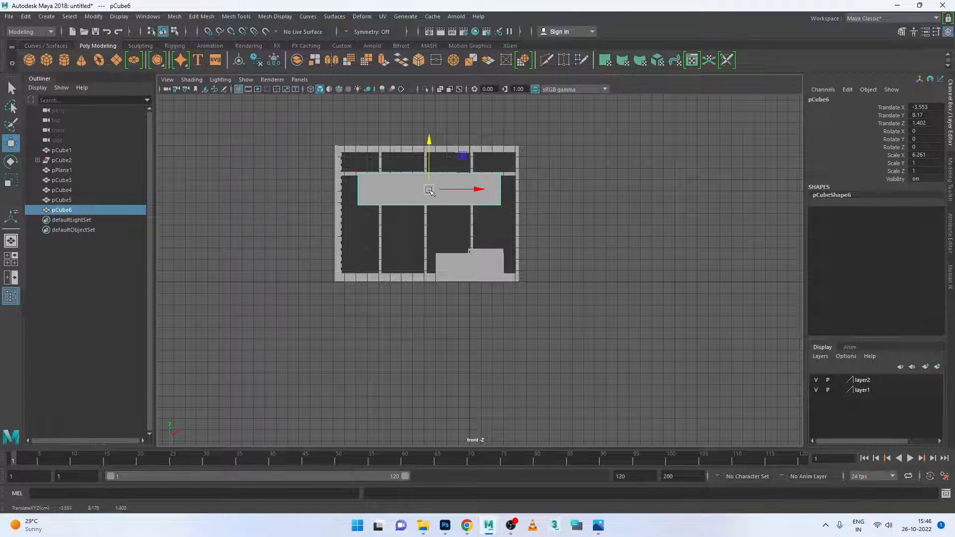
pyautogui.press('space')
pyautogui.press('space')
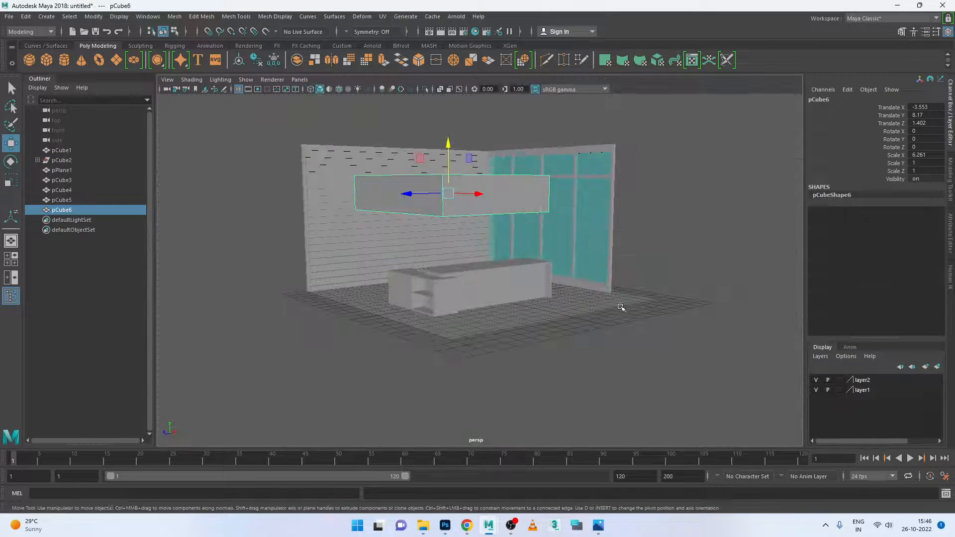
# Check the reference photo, thin the raised box to a Scale X of about 0.077 and heighten it to a Scale Y of about 3.202
pyautogui.keyDown('alt'); pyautogui.moveTo(533, 324); pyautogui.dragTo(579, 330); pyautogui.keyUp('alt')
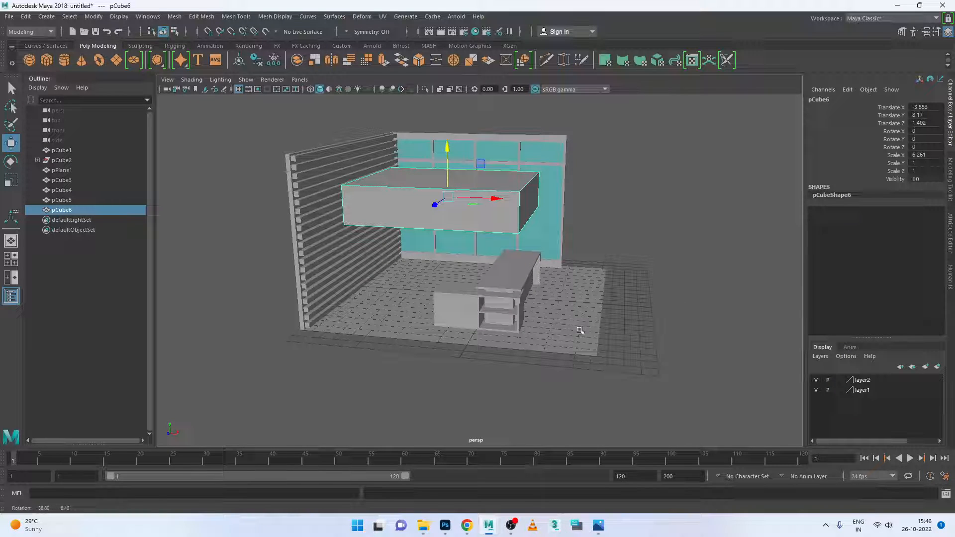
pyautogui.press('super')
pyautogui.click(596, 527)
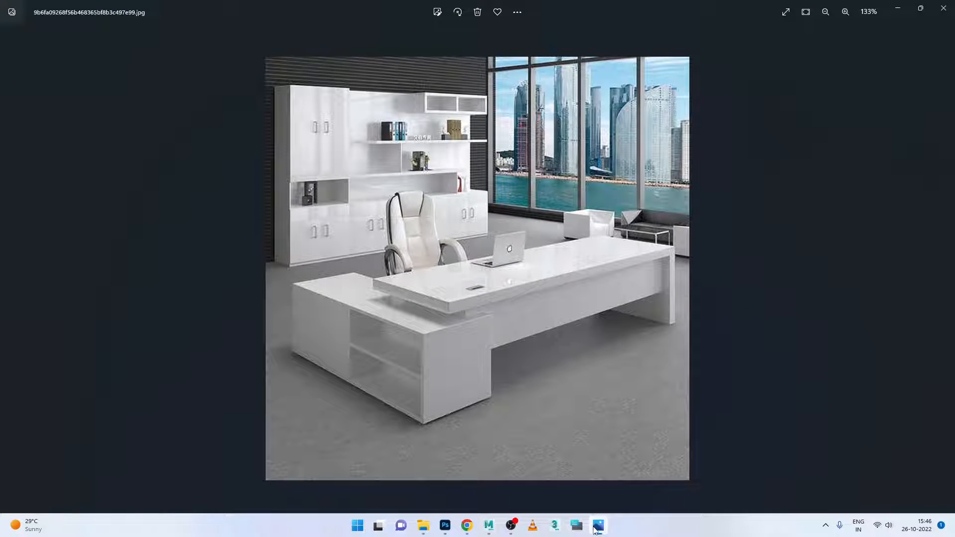
pyautogui.click(596, 526)
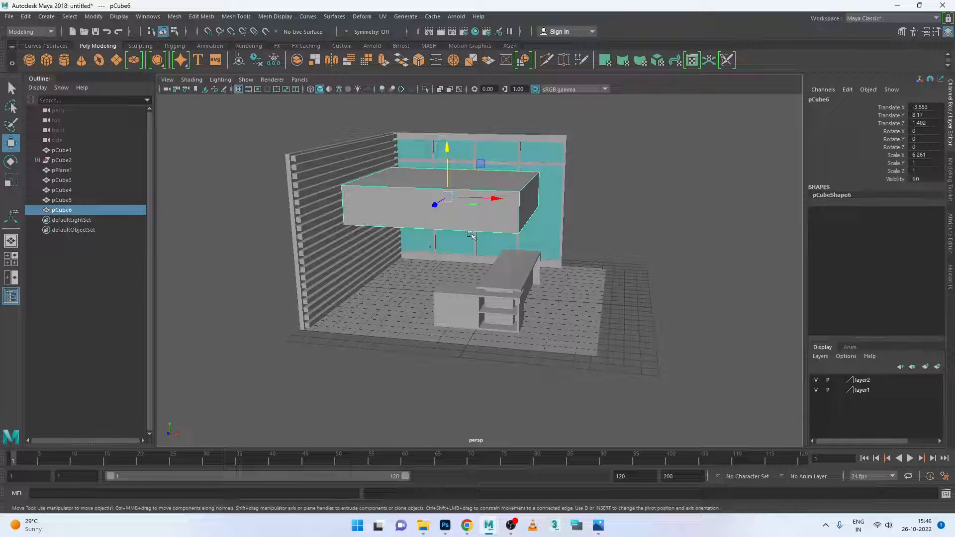
pyautogui.press('r')
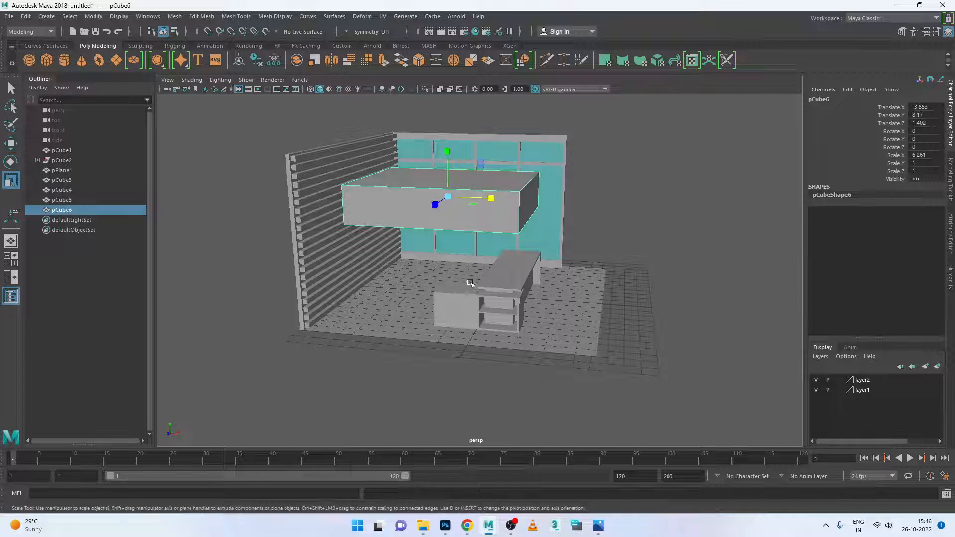
pyautogui.moveTo(493, 200); pyautogui.dragTo(448, 203)
pyautogui.scroll(5, 447, 182)
pyautogui.moveTo(455, 107); pyautogui.dragTo(423, 106)
pyautogui.scroll(-5, 451, 251)
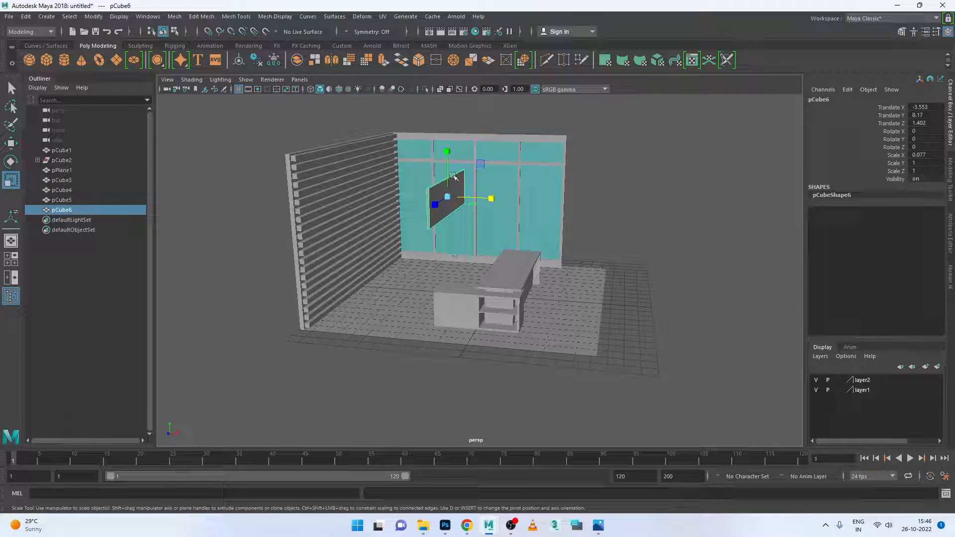
pyautogui.moveTo(447, 151); pyautogui.dragTo(448, 132)
# Lower the thin upright panel onto the floor, to a Translate Y of about 4.621, using the front view in wireframe
pyautogui.press('w')
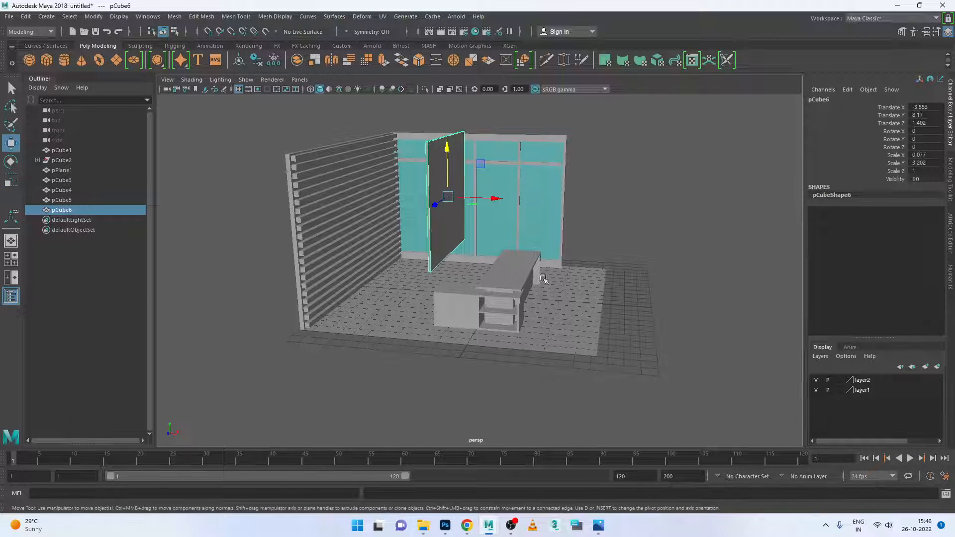
pyautogui.press('space')
pyautogui.press('space')
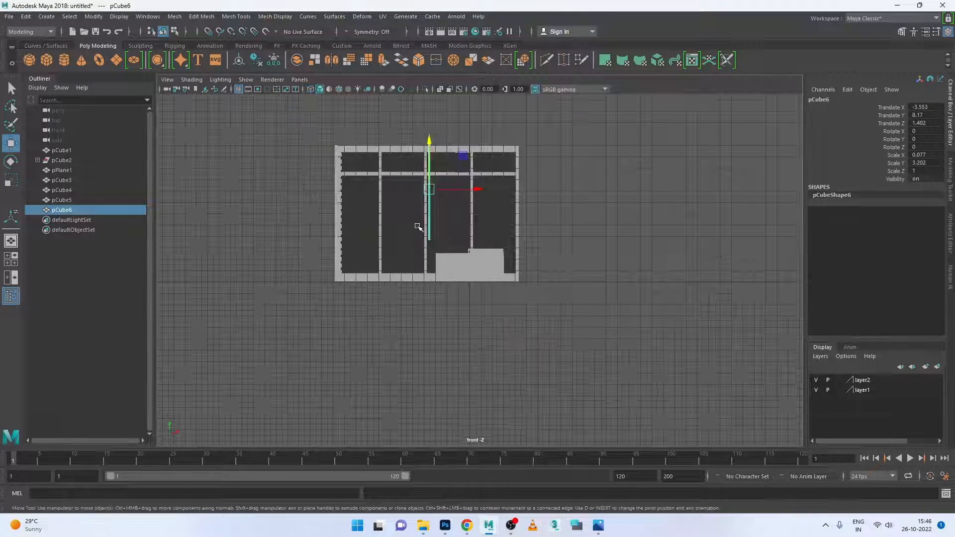
pyautogui.moveTo(430, 141); pyautogui.dragTo(430, 175)
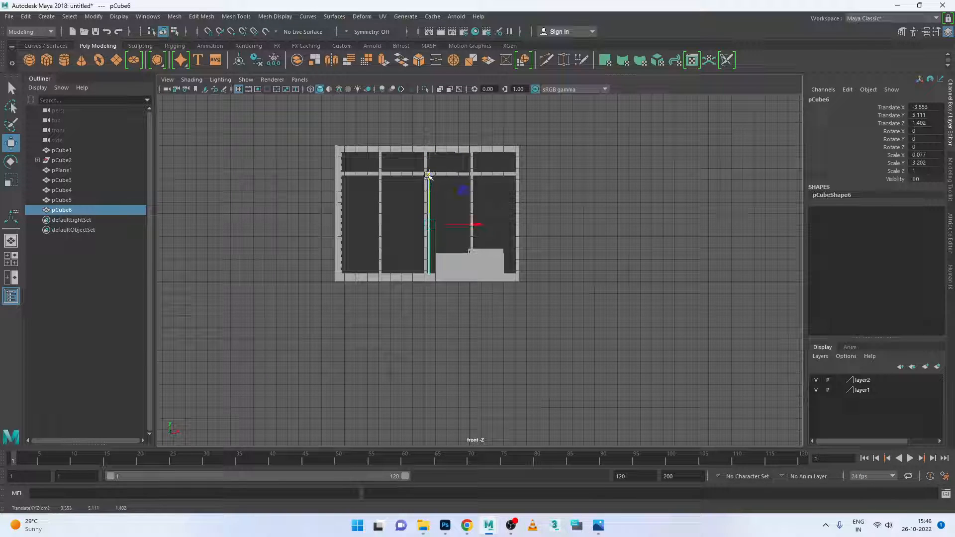
pyautogui.press('4')
pyautogui.scroll(2, 442, 266)
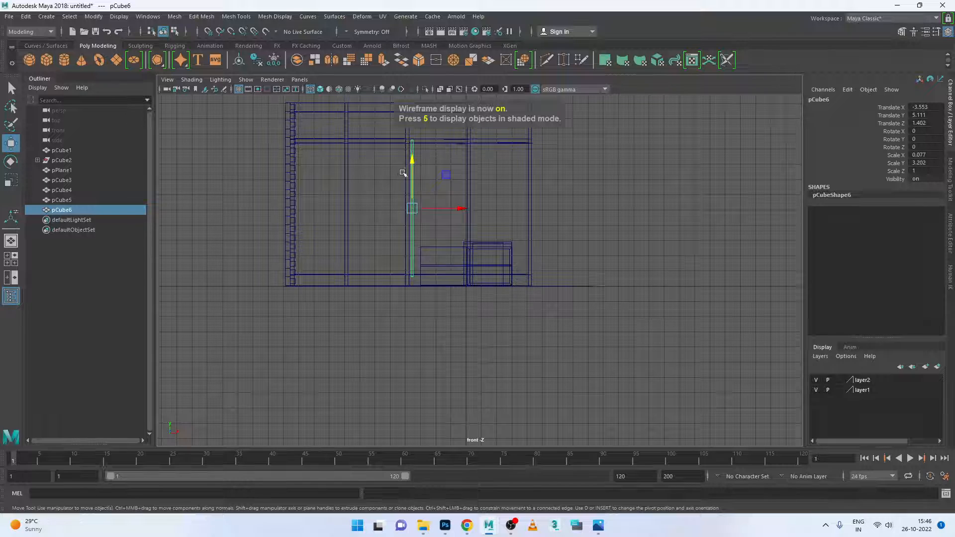
pyautogui.moveTo(411, 156); pyautogui.dragTo(415, 170)
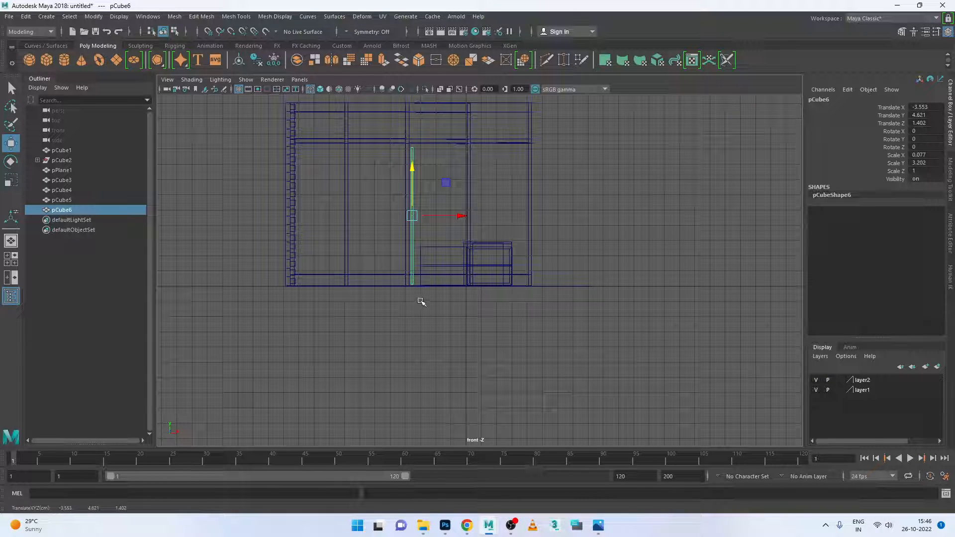
# Move the thin upright panel against the slatted wall, to a Translate X of about -11.178, in the perspective view
pyautogui.press('space')
pyautogui.press('space')
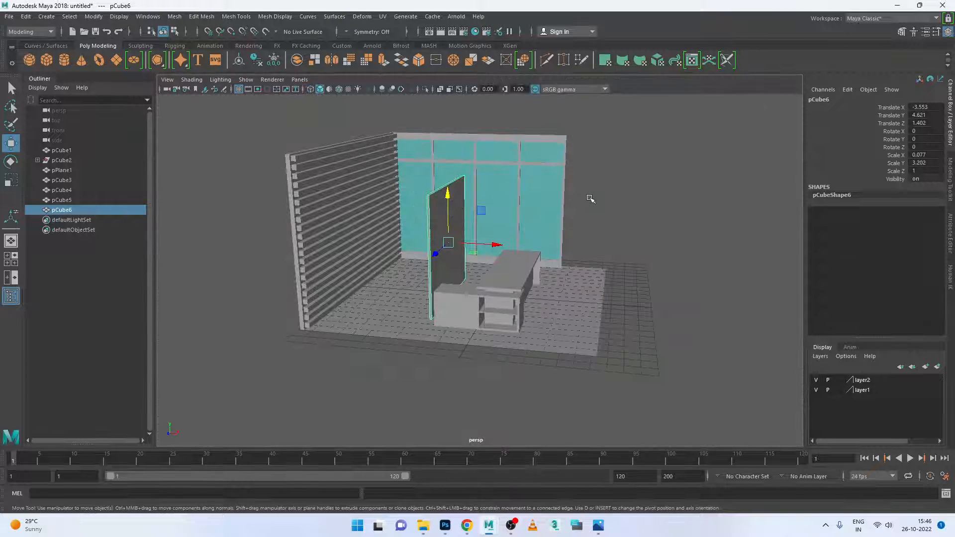
pyautogui.moveTo(495, 244); pyautogui.dragTo(398, 239)
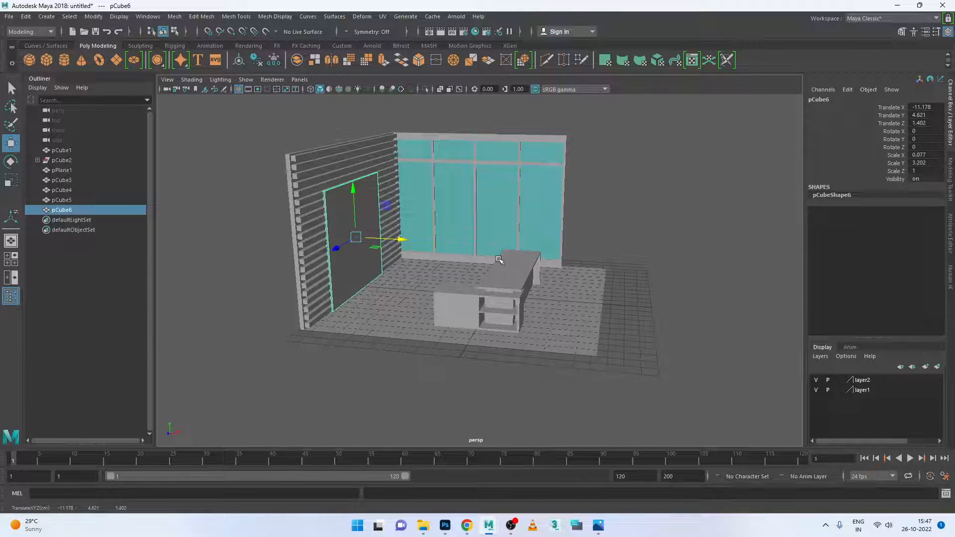
pyautogui.click(646, 302)
# Widen the wall panel to a Scale Z of about 1.444 and shift it along the wall to a Translate Z of about 0.76
pyautogui.keyDown('alt'); pyautogui.moveTo(650, 298); pyautogui.dragTo(617, 336); pyautogui.keyUp('alt')
pyautogui.scroll(8, 499, 239)
pyautogui.keyDown('alt'); pyautogui.moveTo(499, 239); pyautogui.dragTo(641, 293, button='middle'); pyautogui.keyUp('alt')
pyautogui.click(464, 254)
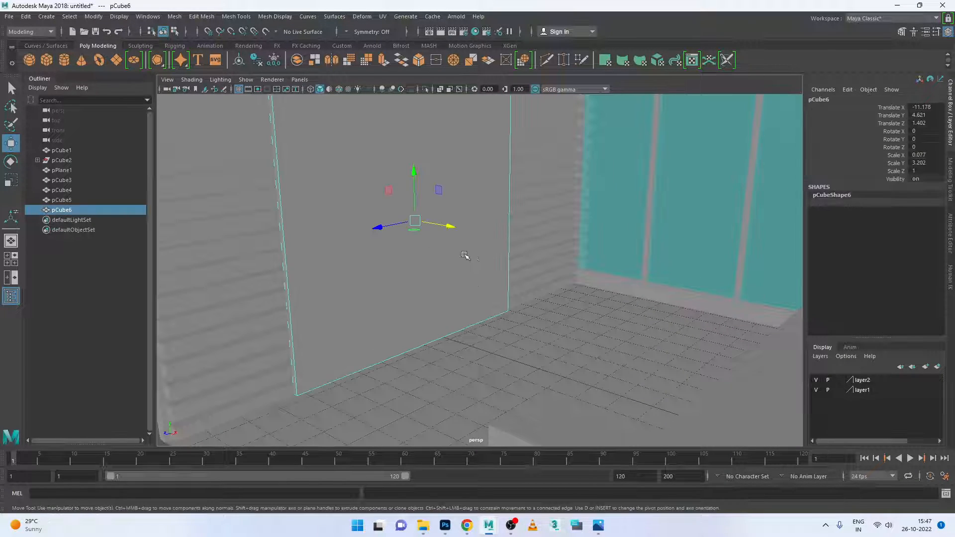
pyautogui.keyDown('alt'); pyautogui.moveTo(464, 255); pyautogui.dragTo(524, 301); pyautogui.keyUp('alt')
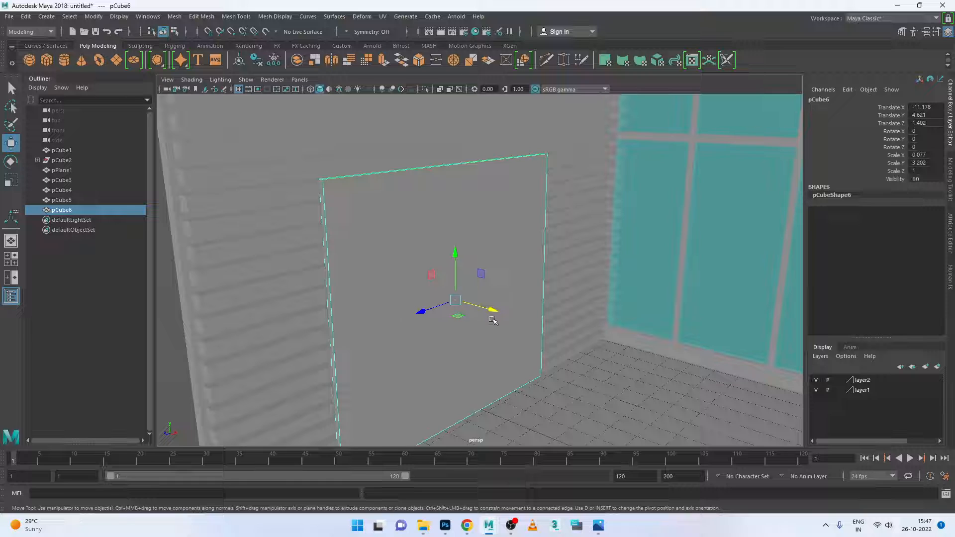
pyautogui.press('r')
pyautogui.moveTo(424, 311)
pyautogui.mouseDown()
pyautogui.moveTo(405, 315)
pyautogui.moveTo(432, 310)
pyautogui.mouseUp()
pyautogui.press('w')
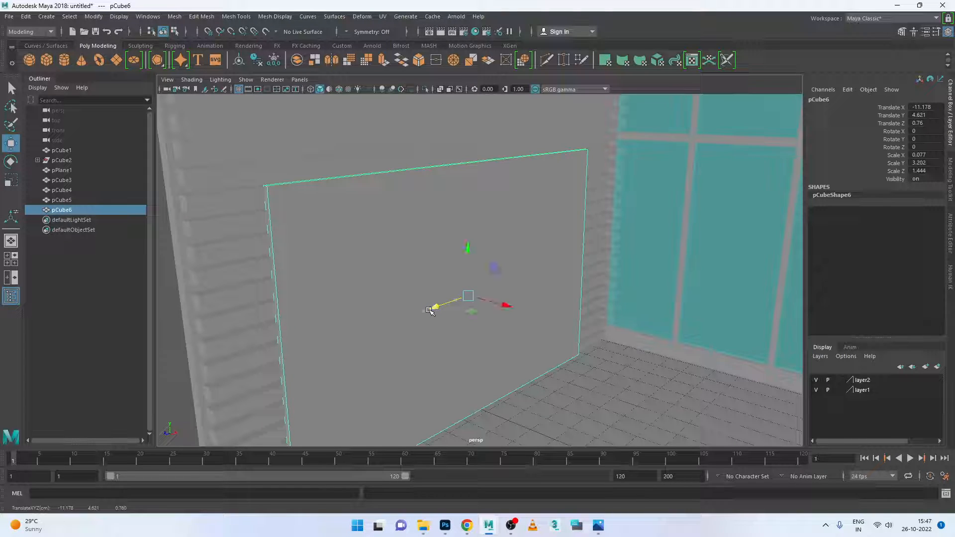
pyautogui.scroll(-3, 540, 341)
pyautogui.click(302, 372)
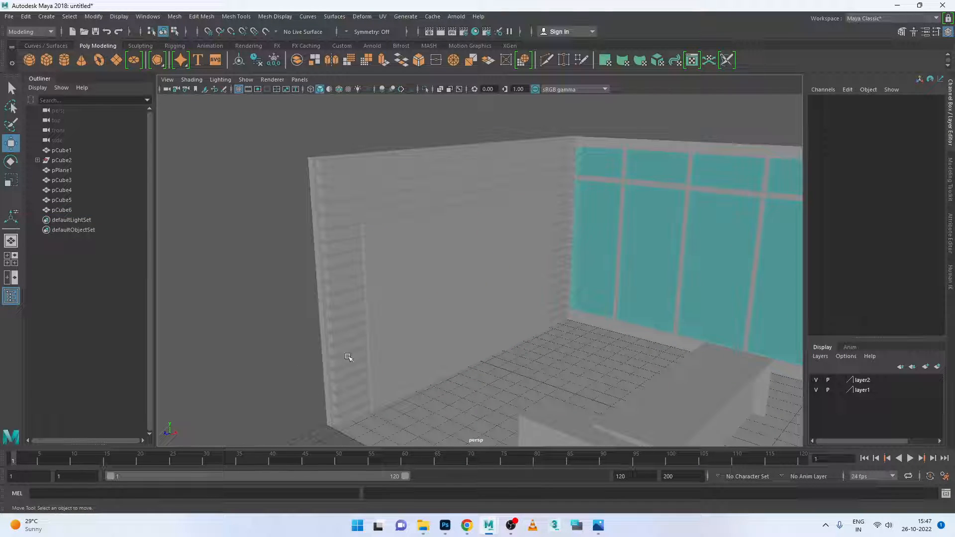
# Check the reference photo and pull the wall panel slightly out from the slats, to a Translate X of about -11.107
pyautogui.click(405, 341)
pyautogui.click(597, 526)
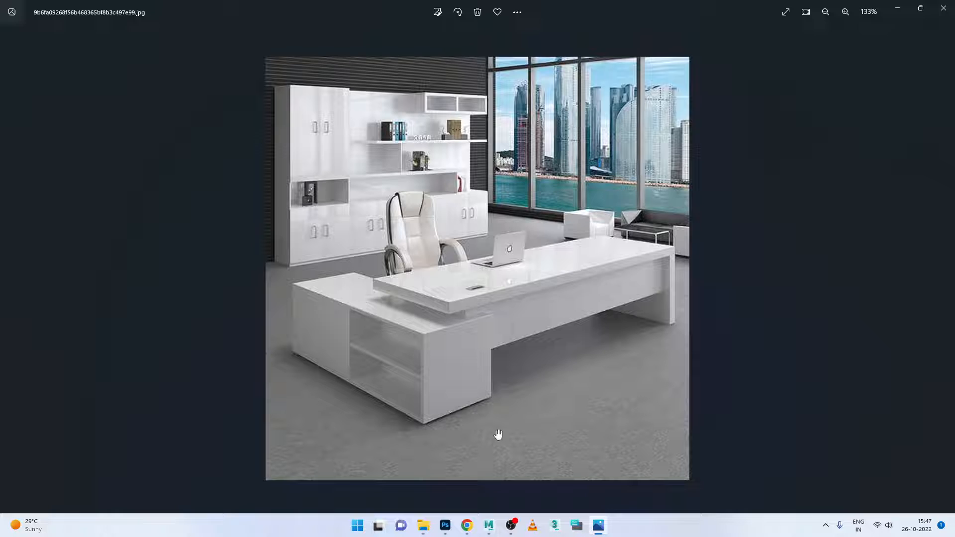
pyautogui.click(598, 526)
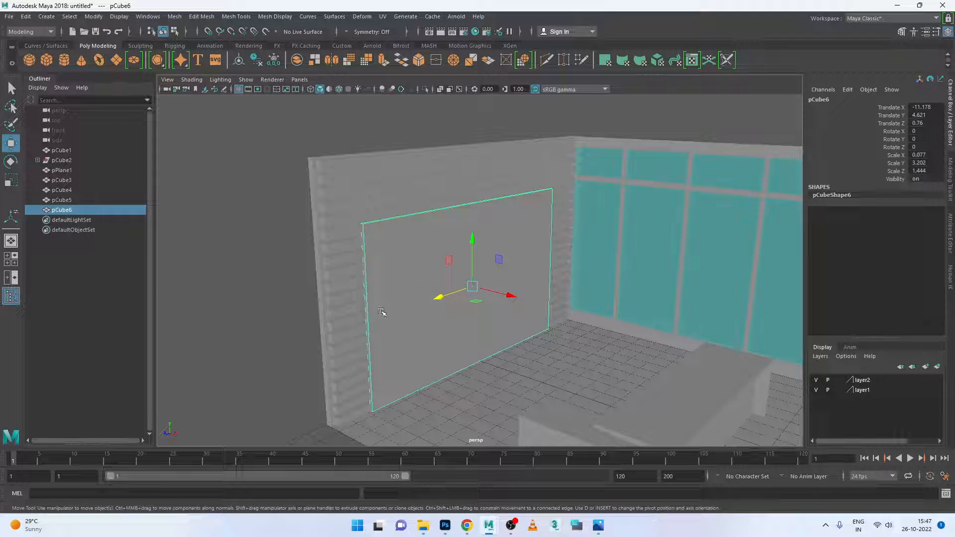
pyautogui.moveTo(495, 292); pyautogui.dragTo(496, 293)
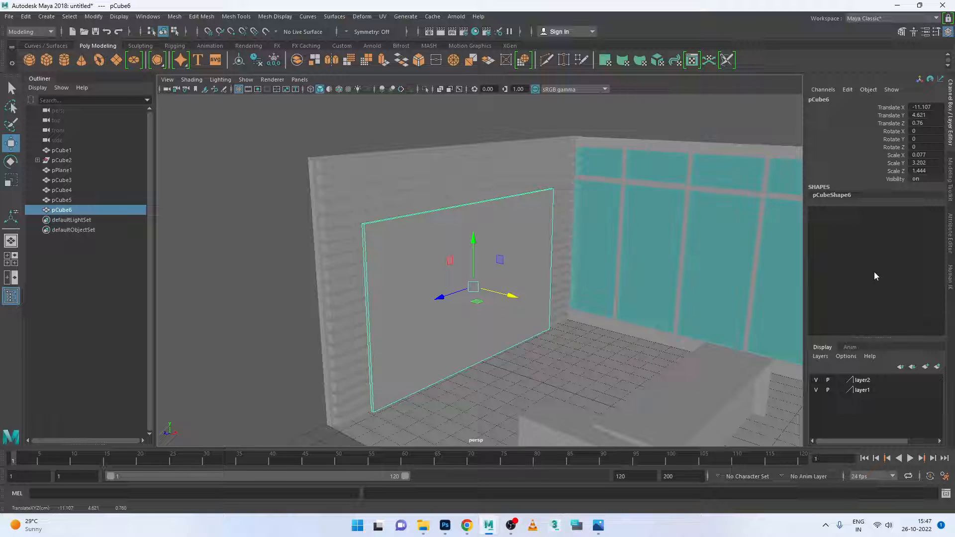
# Insert 10 equally spaced horizontal edge loops across the wall panel using Insert Edge Loop with multiple edge loops
pyautogui.doubleClick(844, 195)
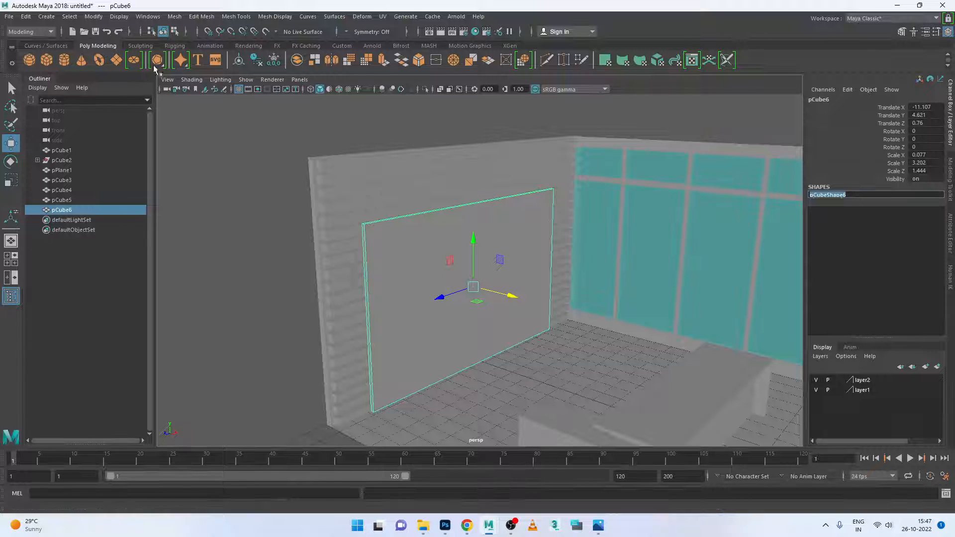
pyautogui.click(236, 17)
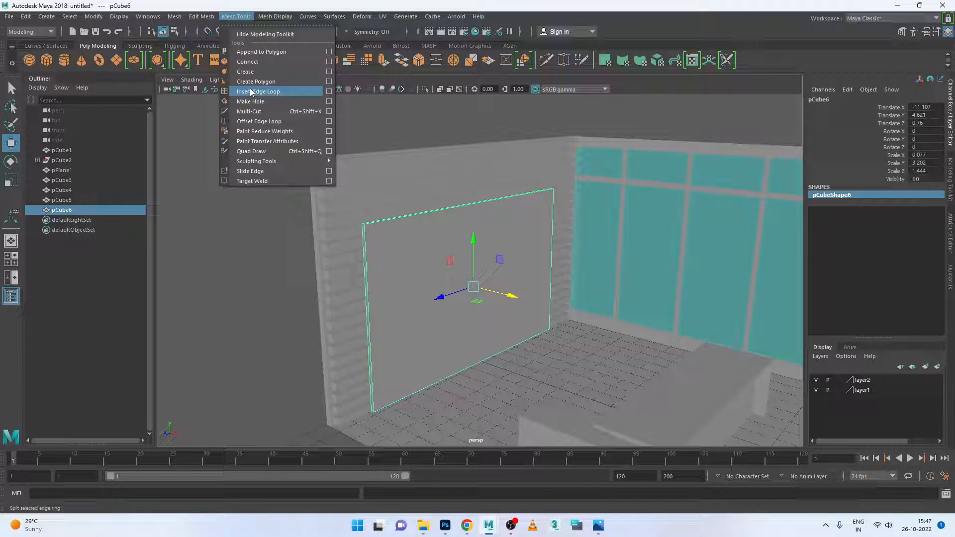
pyautogui.click(329, 92)
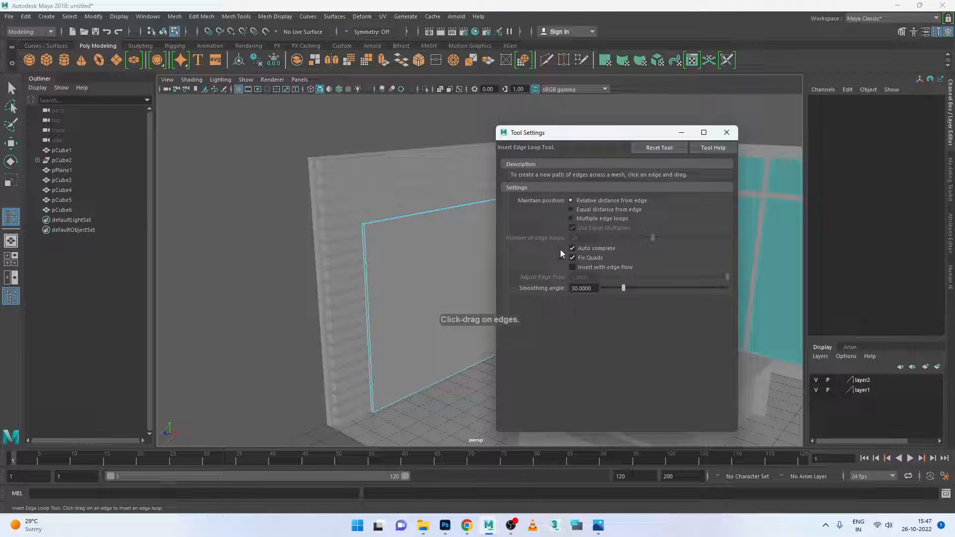
pyautogui.click(590, 218)
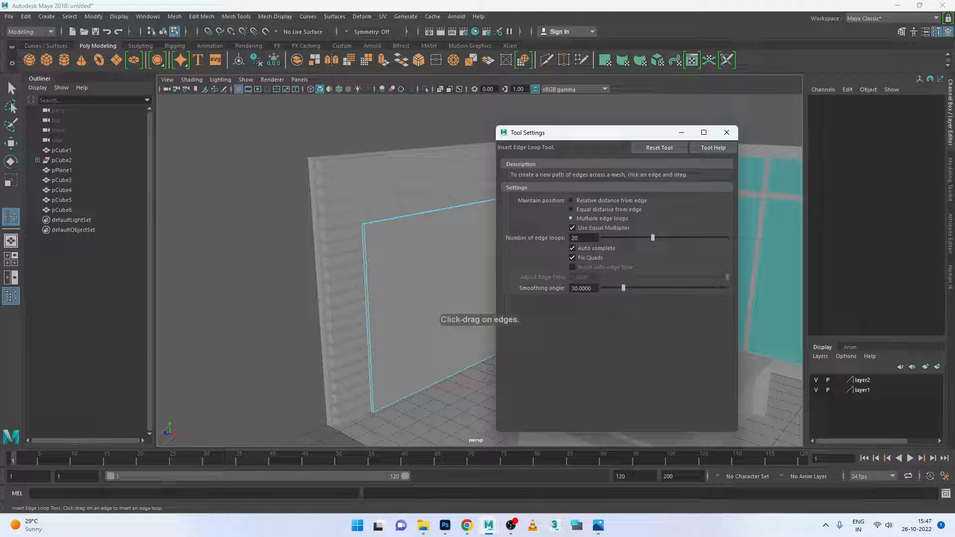
pyautogui.click(583, 238)
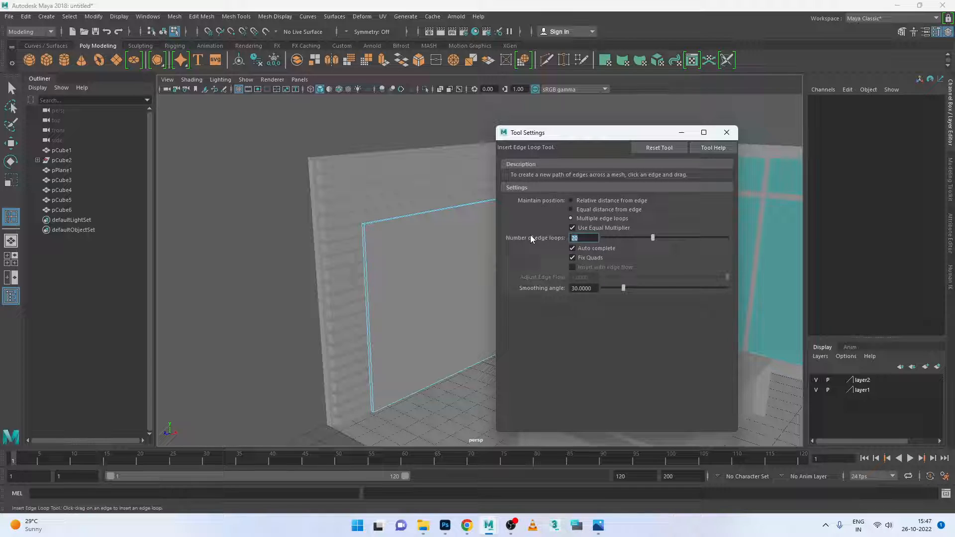
pyautogui.write('10')
pyautogui.press('Return')
pyautogui.click(726, 132)
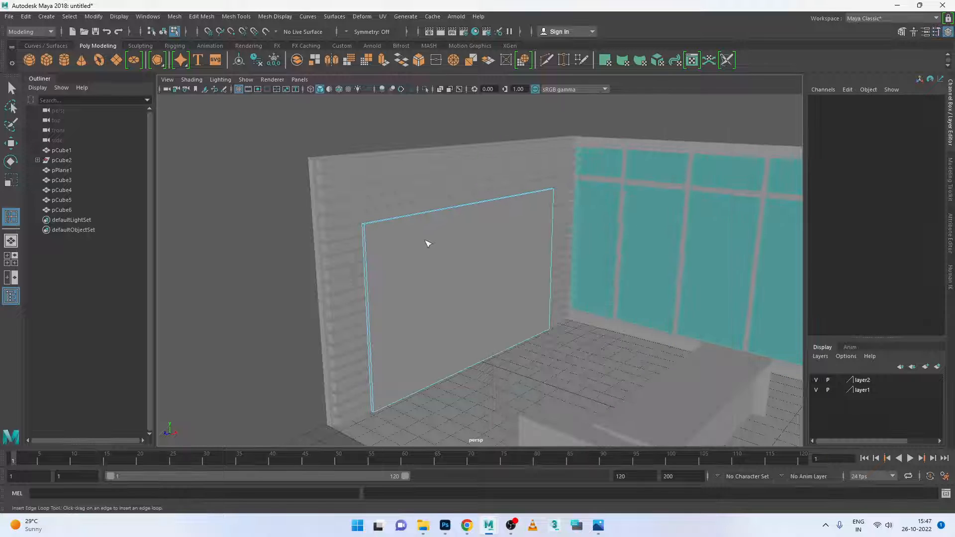
pyautogui.click(369, 243)
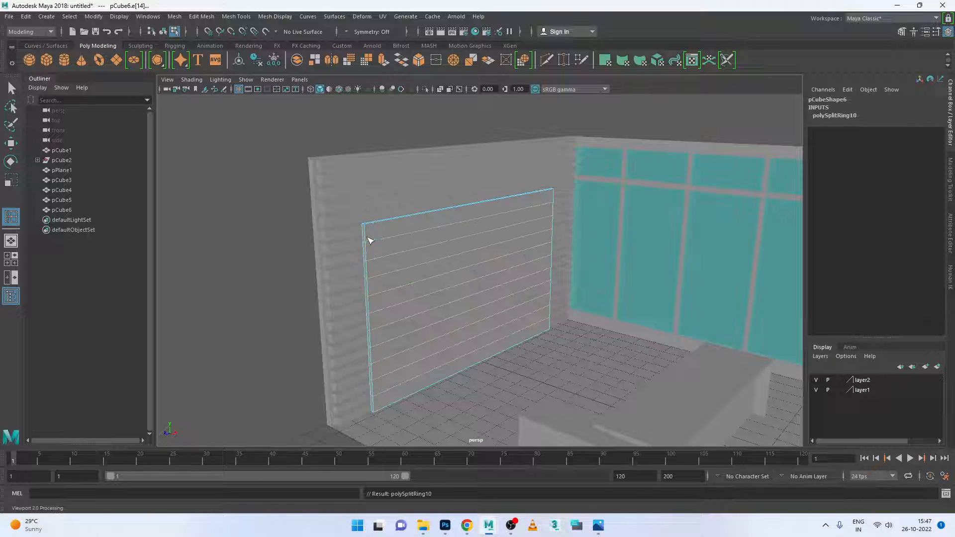
pyautogui.press('w')
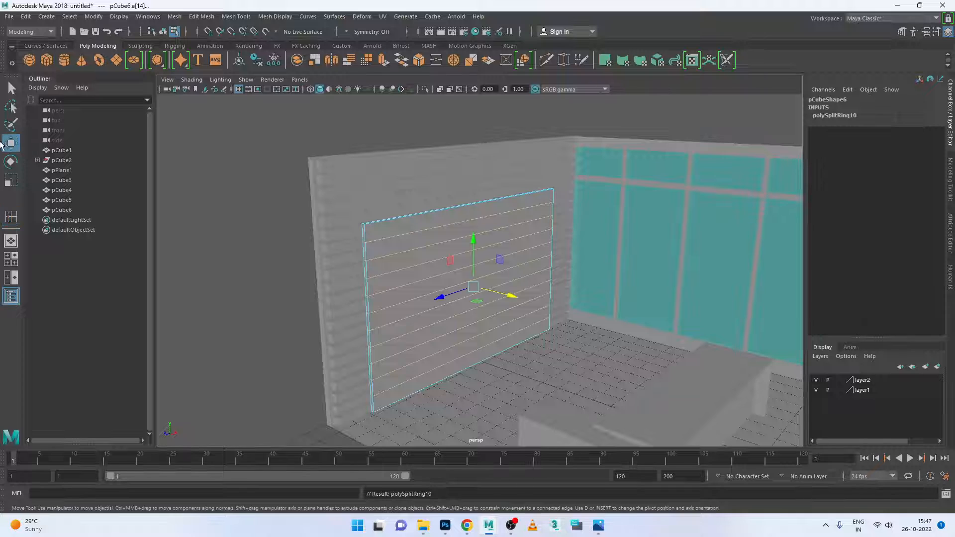
# In the side view, select the vertices of the panel's inserted edge loops and scale them vertically closer together around mid-height
pyautogui.press('space')
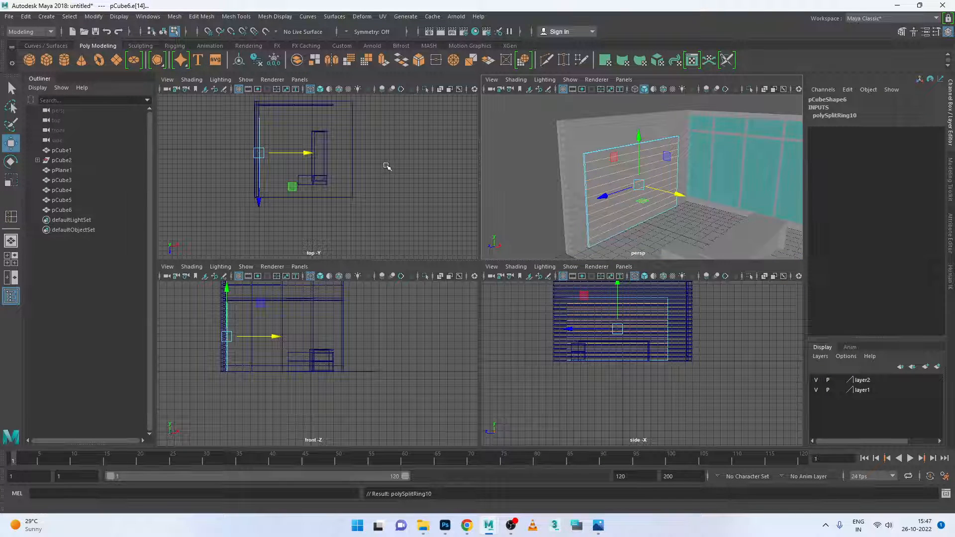
pyautogui.press('space')
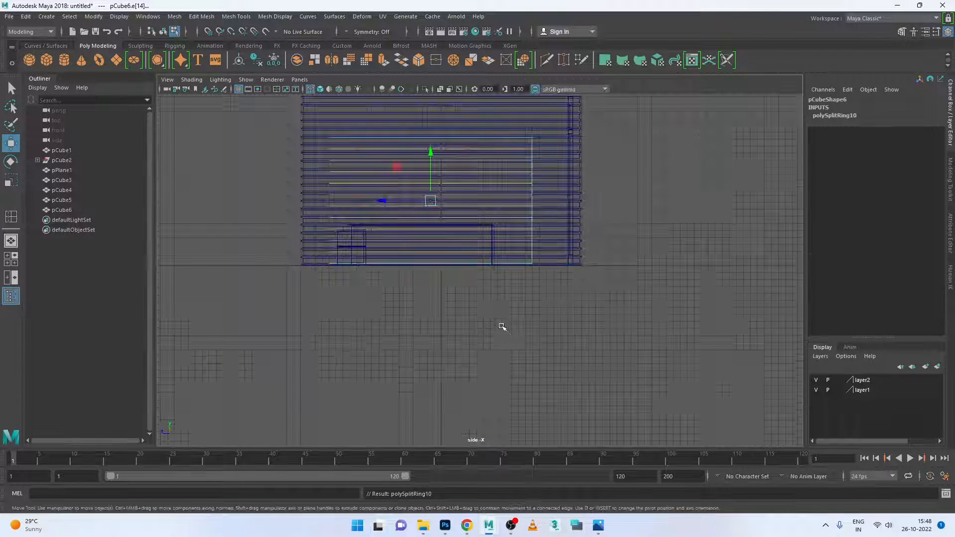
pyautogui.scroll(2, 447, 249)
pyautogui.scroll(-1, 462, 200)
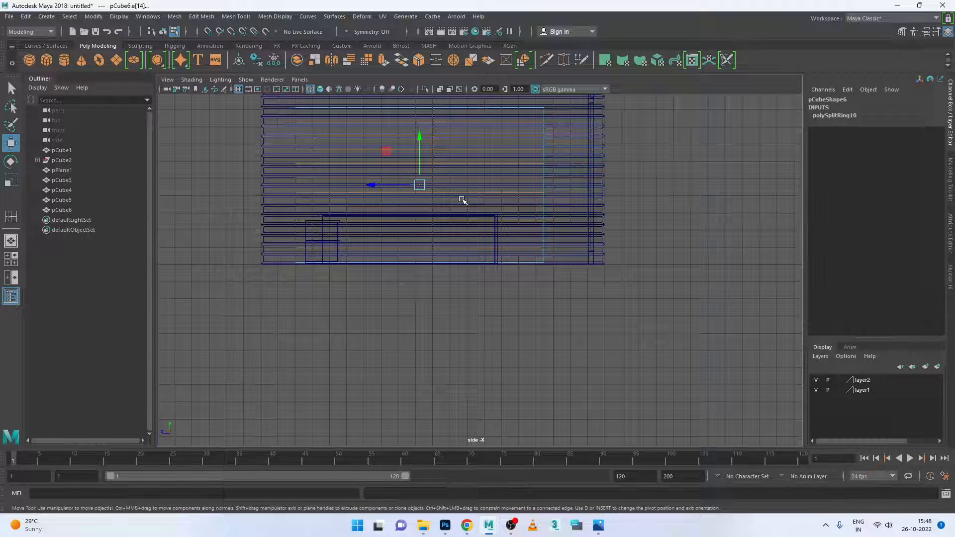
pyautogui.keyDown('alt'); pyautogui.moveTo(458, 198); pyautogui.dragTo(434, 264, button='middle'); pyautogui.keyUp('alt')
pyautogui.moveTo(437, 241); pyautogui.dragTo(394, 244, button='right')
pyautogui.moveTo(262, 222); pyautogui.dragTo(548, 357)
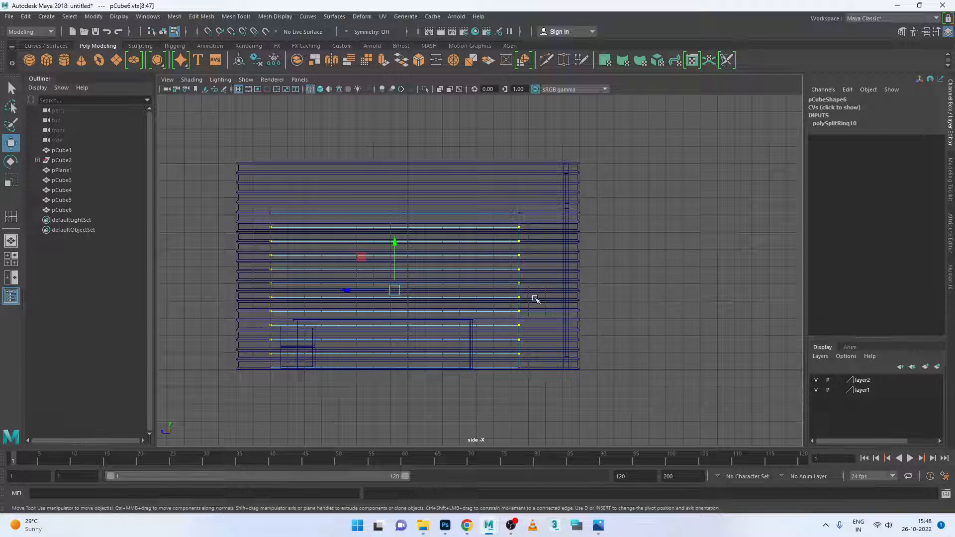
pyautogui.press('r')
pyautogui.moveTo(403, 251); pyautogui.dragTo(406, 278)
pyautogui.scroll(1, 485, 300)
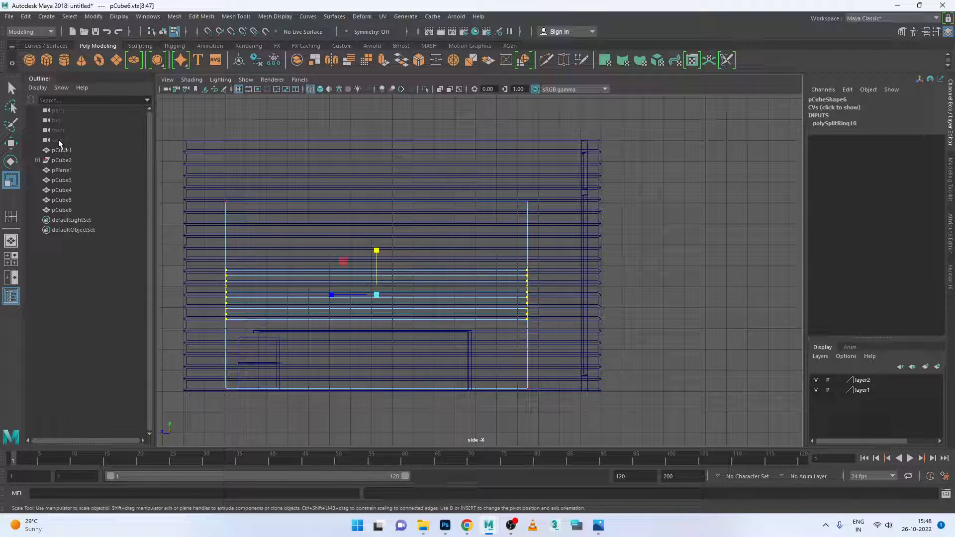
# Leave vertex editing for object selection and switch back to the perspective view
pyautogui.click(11, 89)
pyautogui.click(194, 248)
pyautogui.click(202, 271)
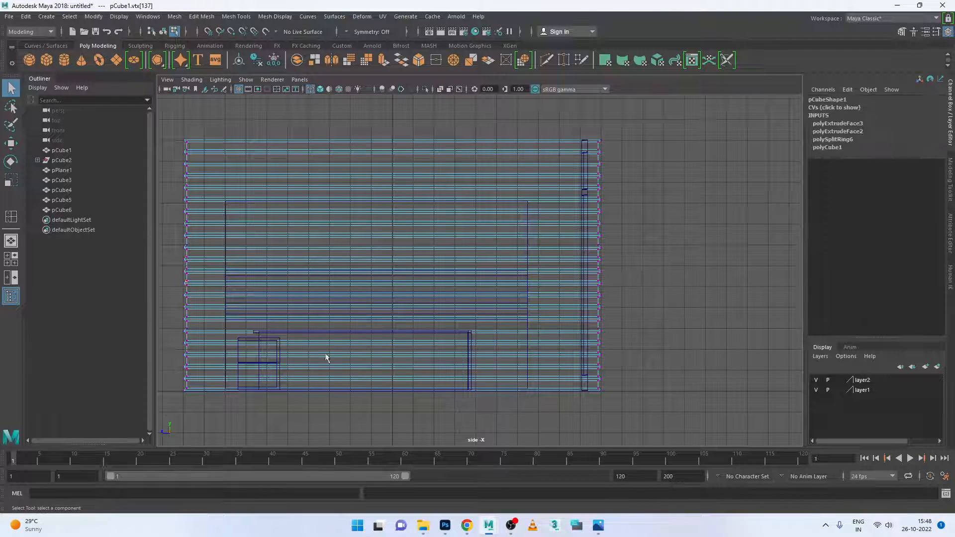
pyautogui.moveTo(575, 241); pyautogui.dragTo(631, 255, button='right')
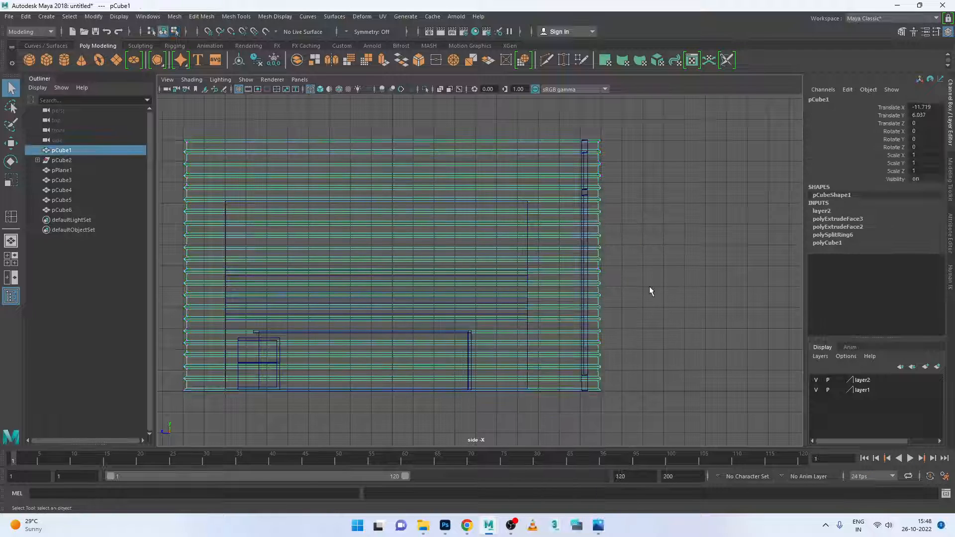
pyautogui.click(483, 291)
pyautogui.click(490, 271)
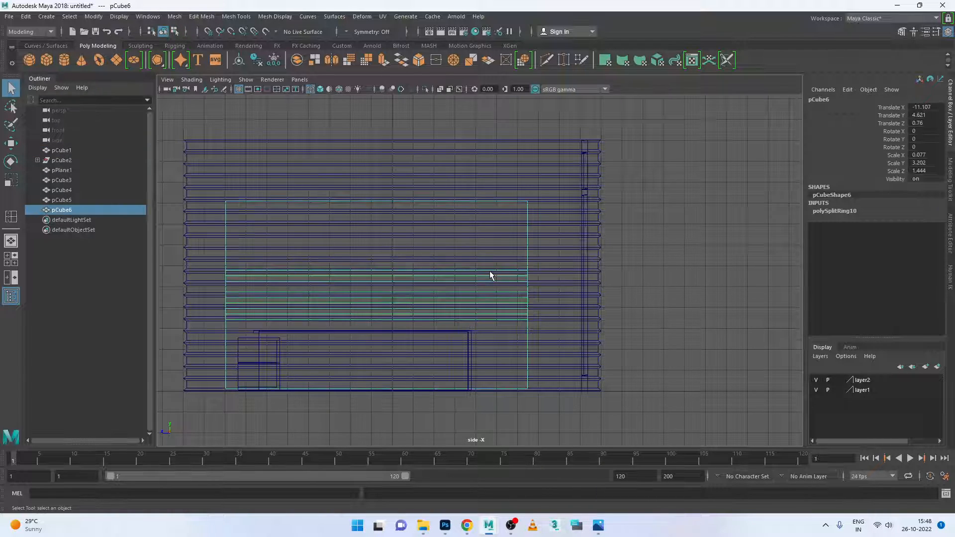
pyautogui.click(516, 264)
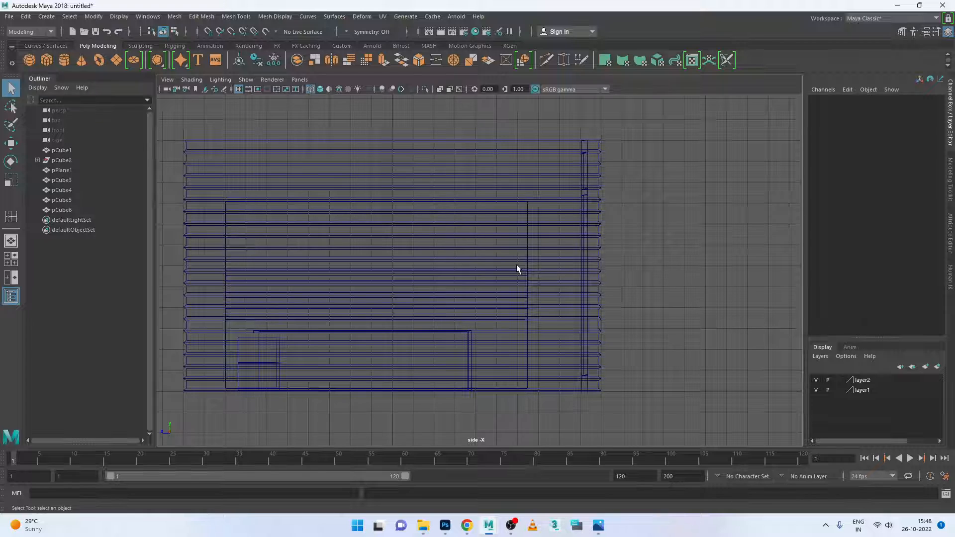
pyautogui.press('space')
pyautogui.click(648, 353)
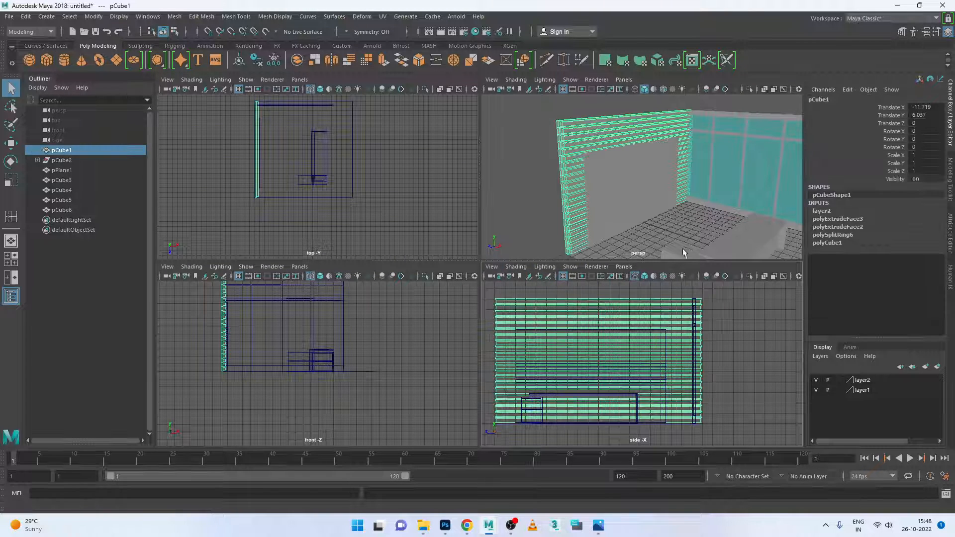
pyautogui.click(683, 249)
pyautogui.press('space')
pyautogui.keyDown('alt'); pyautogui.moveTo(597, 378); pyautogui.dragTo(586, 342); pyautogui.keyUp('alt')
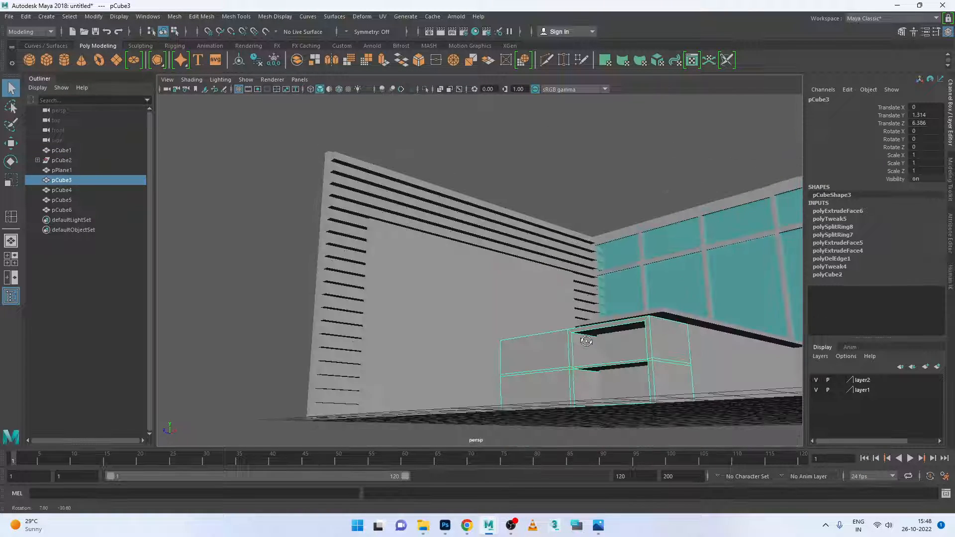
pyautogui.keyDown('alt'); pyautogui.moveTo(595, 350); pyautogui.dragTo(497, 312, button='middle'); pyautogui.keyUp('alt')
pyautogui.keyDown('alt'); pyautogui.moveTo(498, 313); pyautogui.dragTo(509, 354); pyautogui.keyUp('alt')
pyautogui.keyDown('alt'); pyautogui.moveTo(510, 356); pyautogui.dragTo(503, 302, button='middle'); pyautogui.keyUp('alt')
pyautogui.click(503, 303)
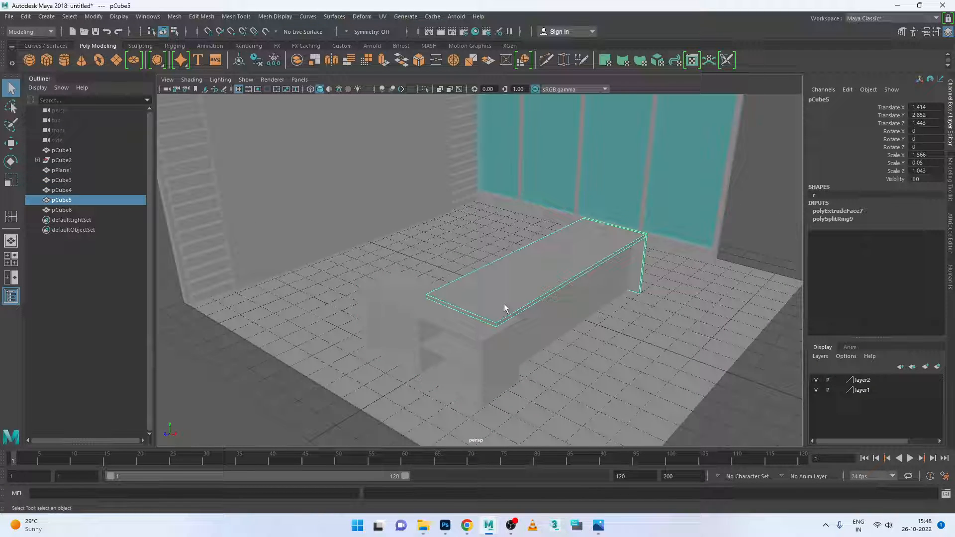
pyautogui.press('w')
pyautogui.moveTo(576, 291); pyautogui.dragTo(712, 307)
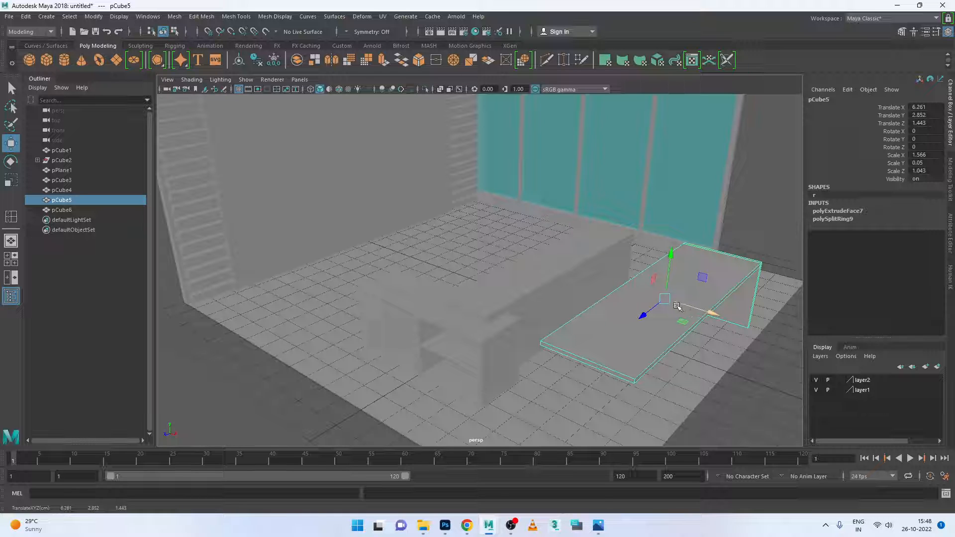
pyautogui.hotkey('ctrl', 'z')
# In wireframe display, move the long box beneath the desktop toward the slatted wall, to a Translate X of about -6.48
pyautogui.keyDown('alt'); pyautogui.moveTo(451, 297); pyautogui.dragTo(567, 329); pyautogui.keyUp('alt')
pyautogui.keyDown('alt'); pyautogui.moveTo(532, 332); pyautogui.dragTo(453, 331); pyautogui.keyUp('alt')
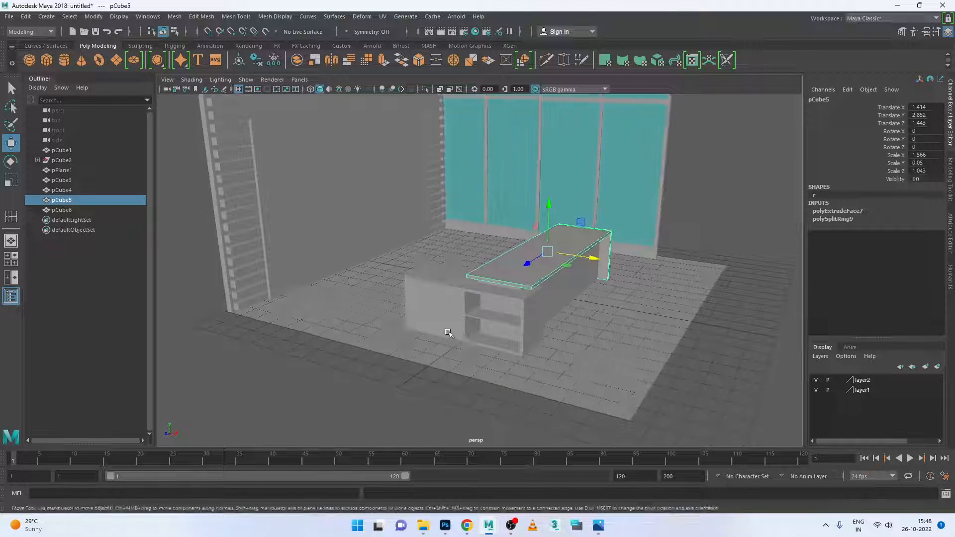
pyautogui.press('4')
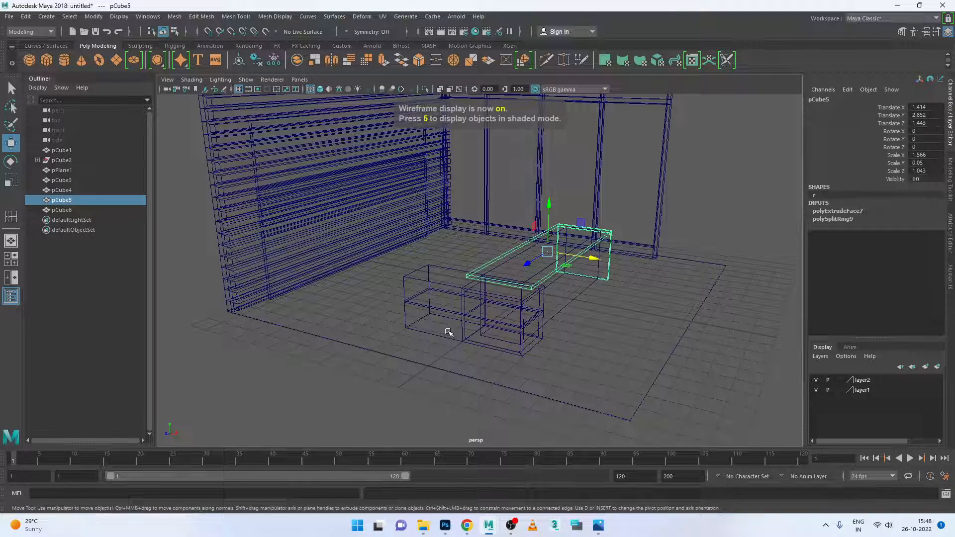
pyautogui.click(412, 341)
pyautogui.keyDown('alt'); pyautogui.moveTo(441, 359); pyautogui.dragTo(459, 327); pyautogui.keyUp('alt')
pyautogui.scroll(2, 458, 328)
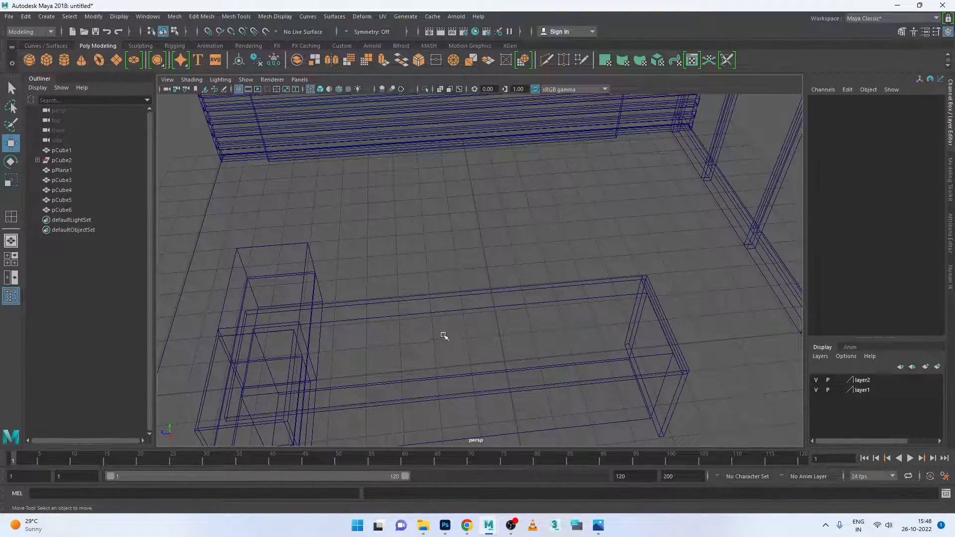
pyautogui.scroll(-2, 443, 324)
pyautogui.click(439, 314)
pyautogui.keyDown('alt'); pyautogui.moveTo(439, 315); pyautogui.dragTo(507, 328); pyautogui.keyUp('alt')
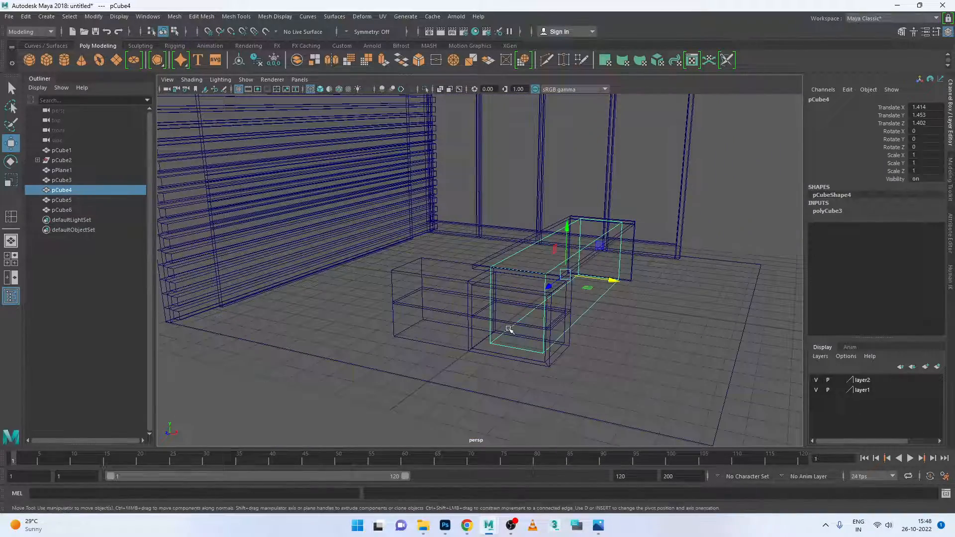
pyautogui.moveTo(611, 280); pyautogui.dragTo(448, 260)
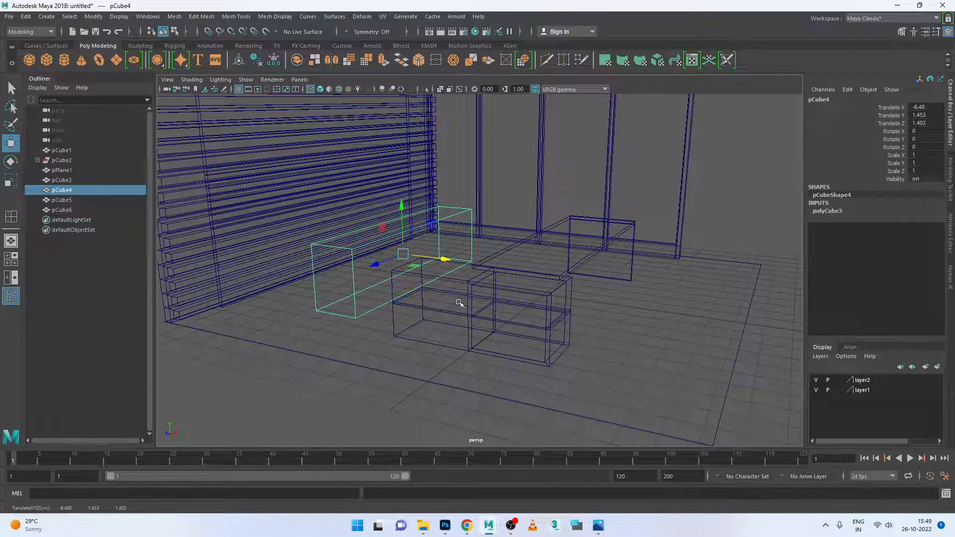
# Switch the perspective view to shaded display, undo the long box's move toward the slatted wall, and clear the selection
pyautogui.press('space')
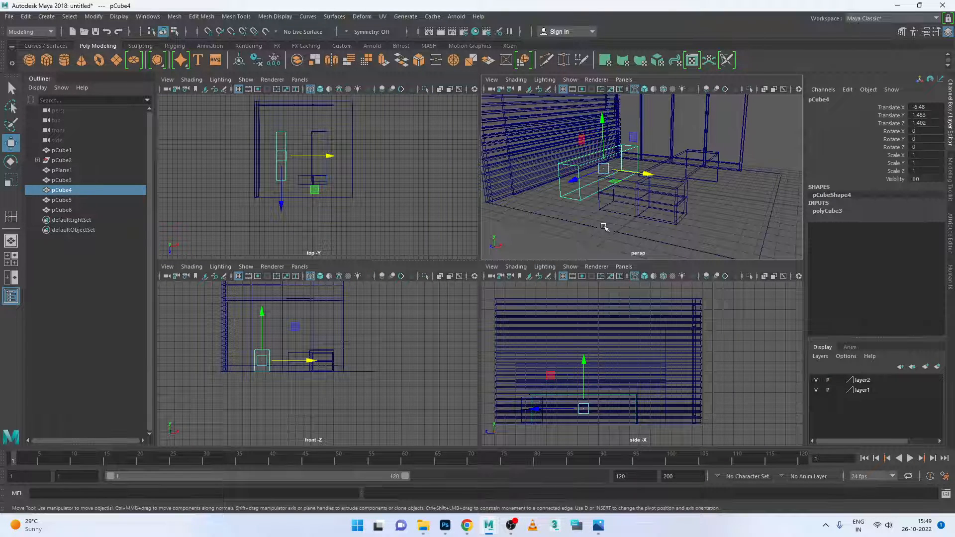
pyautogui.press('5')
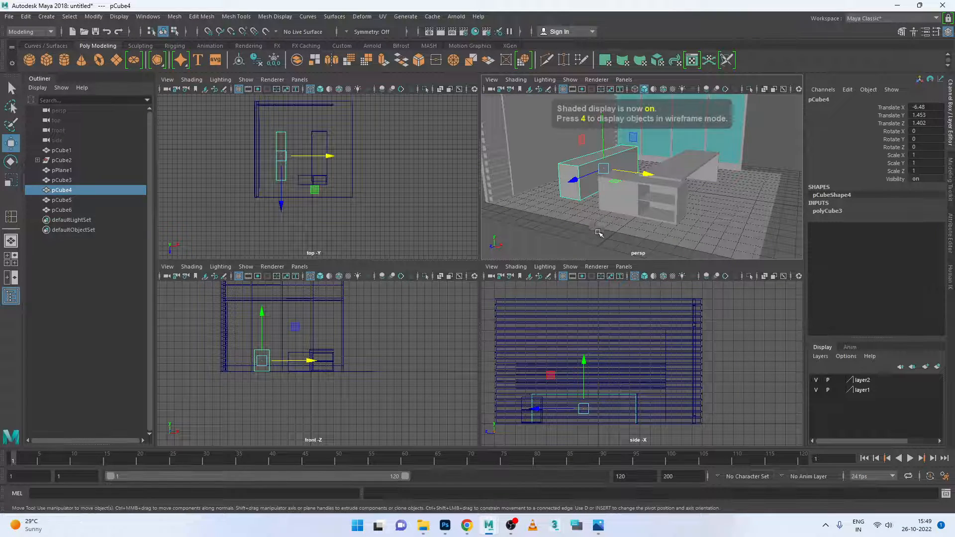
pyautogui.keyDown('alt'); pyautogui.moveTo(599, 227); pyautogui.dragTo(541, 232); pyautogui.keyUp('alt')
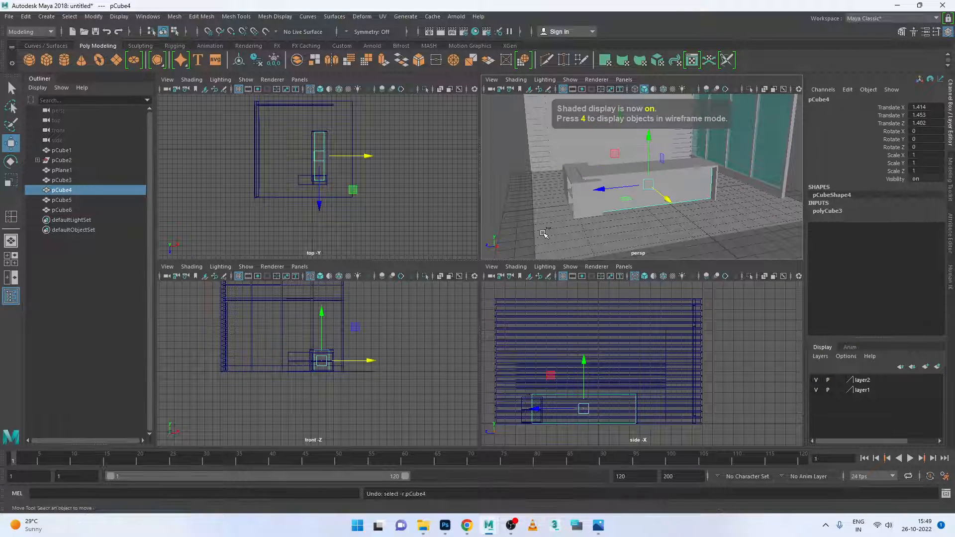
pyautogui.click(542, 331)
pyautogui.scroll(-3, 543, 331)
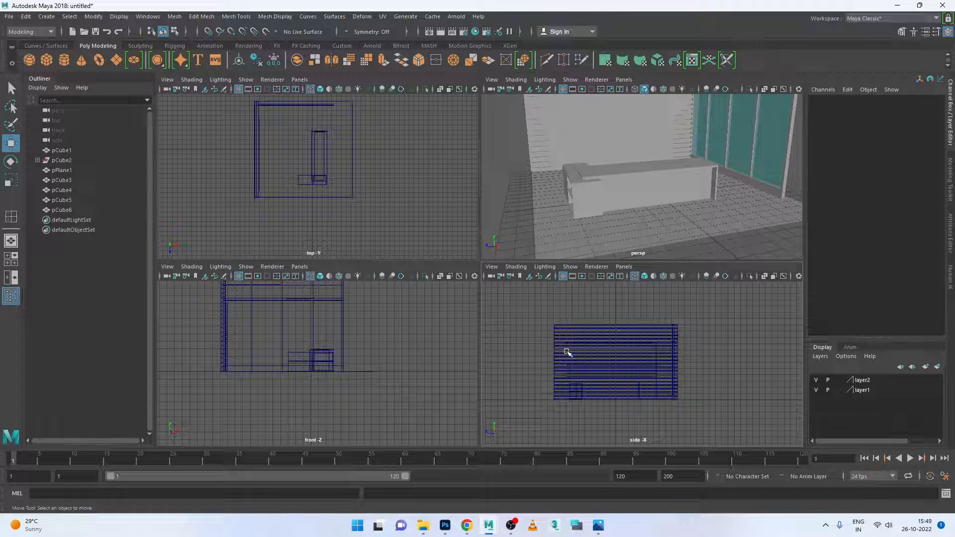
pyautogui.press('space')
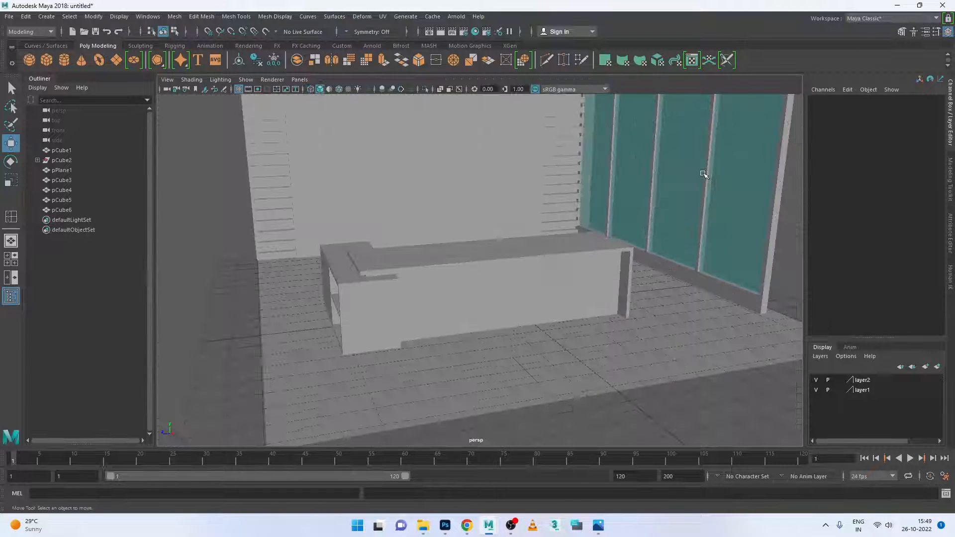
# In the side view, select the wall panel's outermost inserted loop vertices and scale them vertically apart to near the panel's upper and lower edges
pyautogui.click(499, 197)
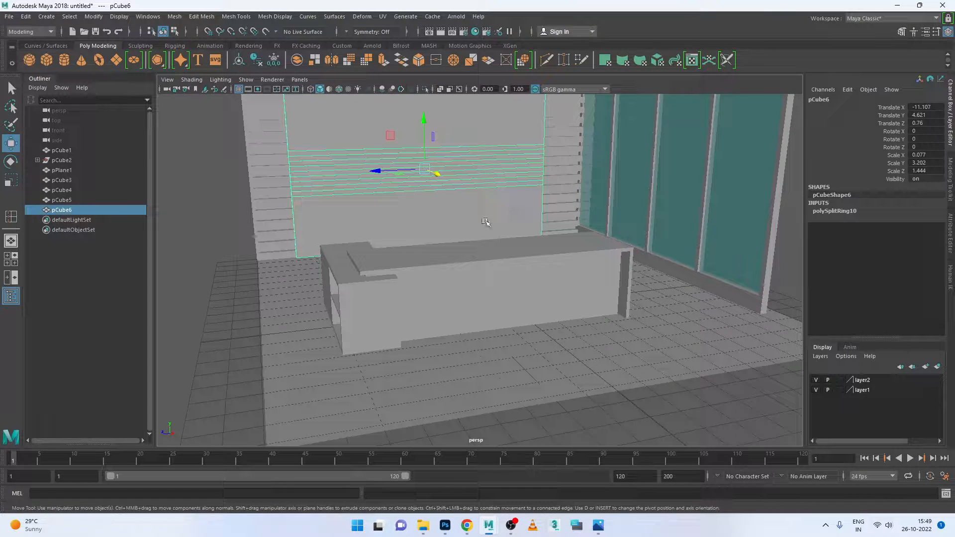
pyautogui.moveTo(486, 222)
pyautogui.keyDown('alt'); pyautogui.mouseDown()
pyautogui.moveTo(467, 222)
pyautogui.moveTo(481, 222)
pyautogui.mouseUp(); pyautogui.keyUp('alt')
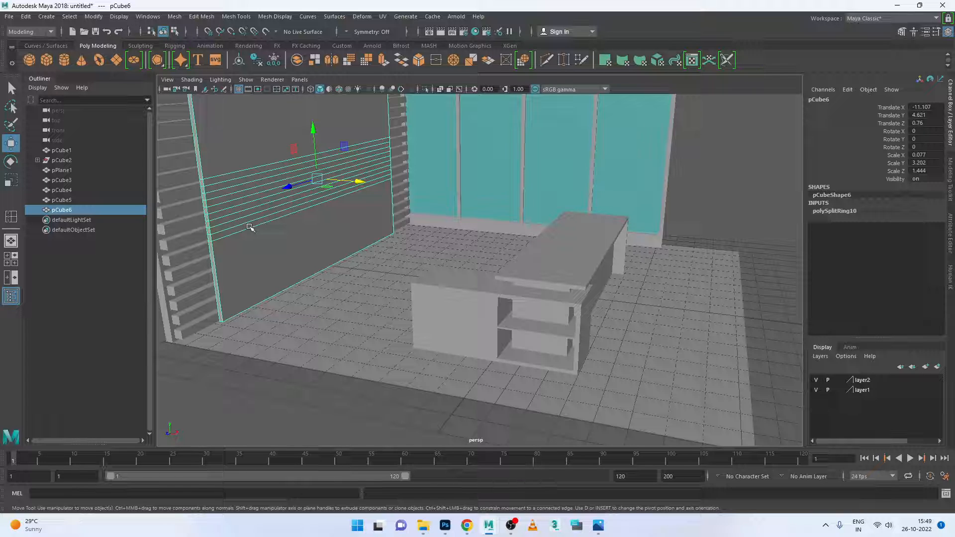
pyautogui.press('space')
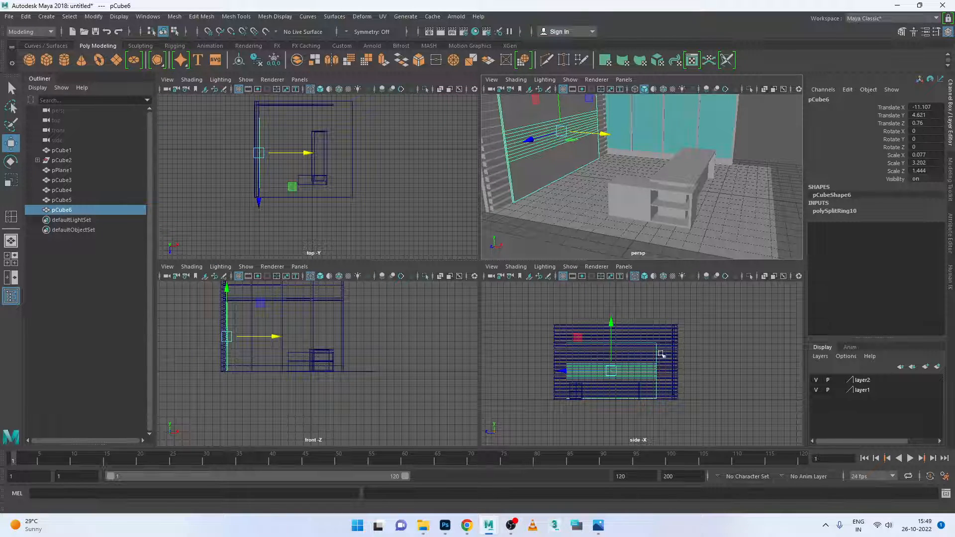
pyautogui.press('space')
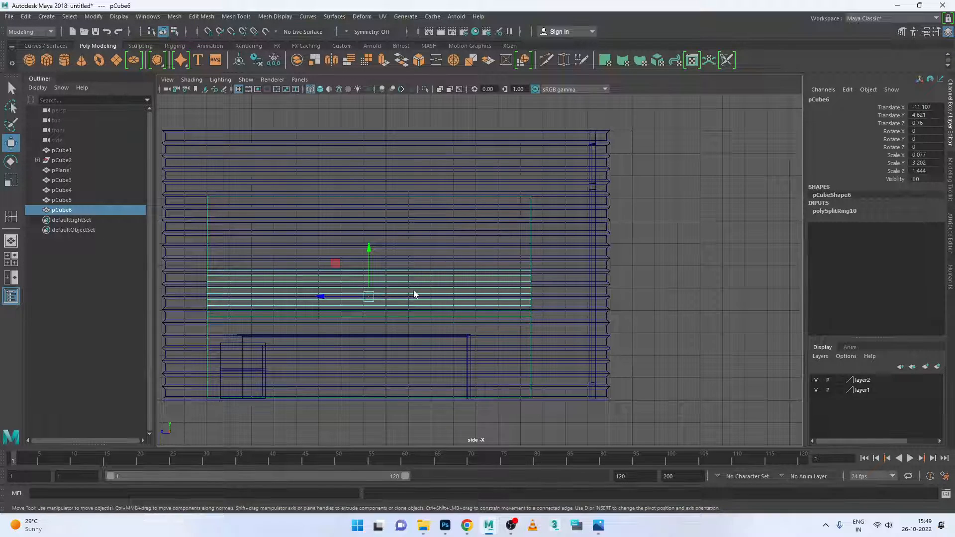
pyautogui.moveTo(414, 294); pyautogui.dragTo(367, 240, button='right')
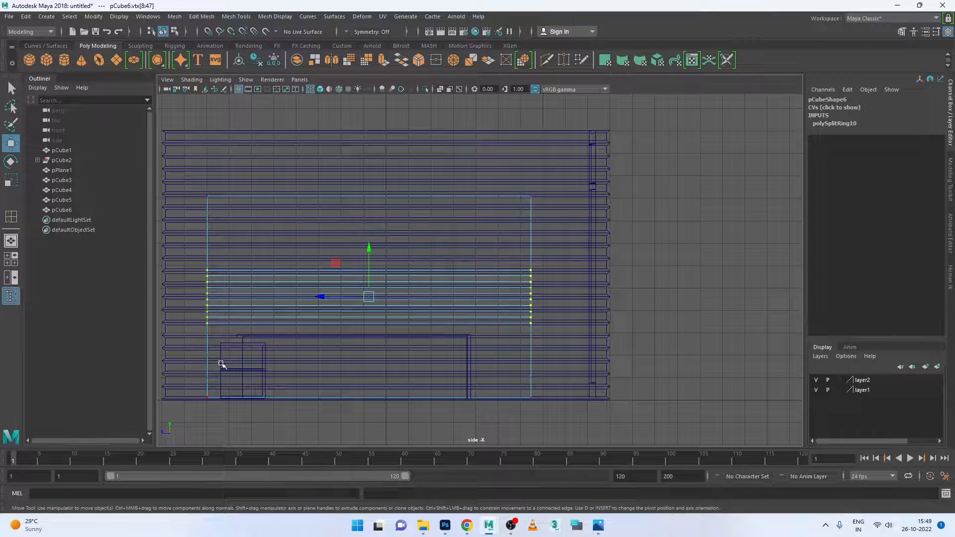
pyautogui.moveTo(206, 357); pyautogui.dragTo(543, 323)
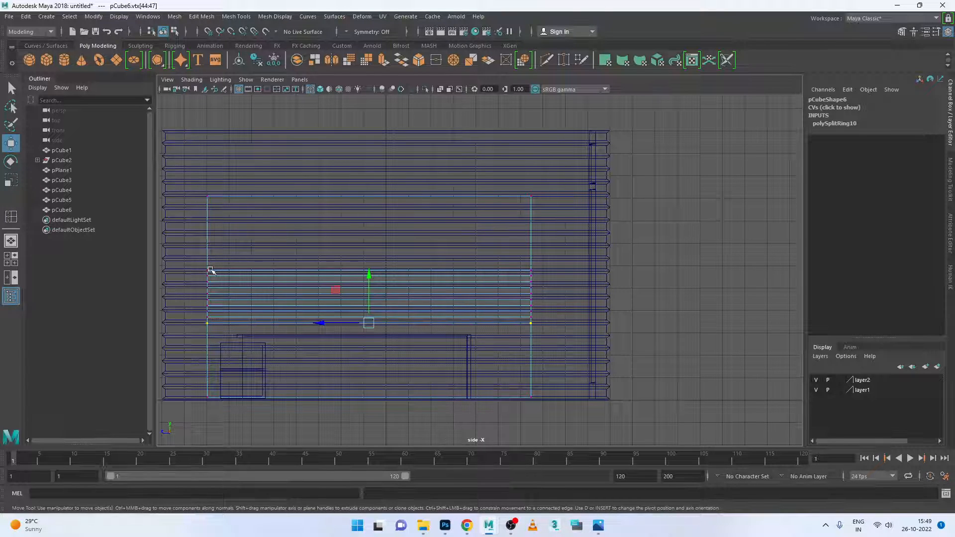
pyautogui.moveTo(193, 260); pyautogui.dragTo(542, 274)
pyautogui.press('t')
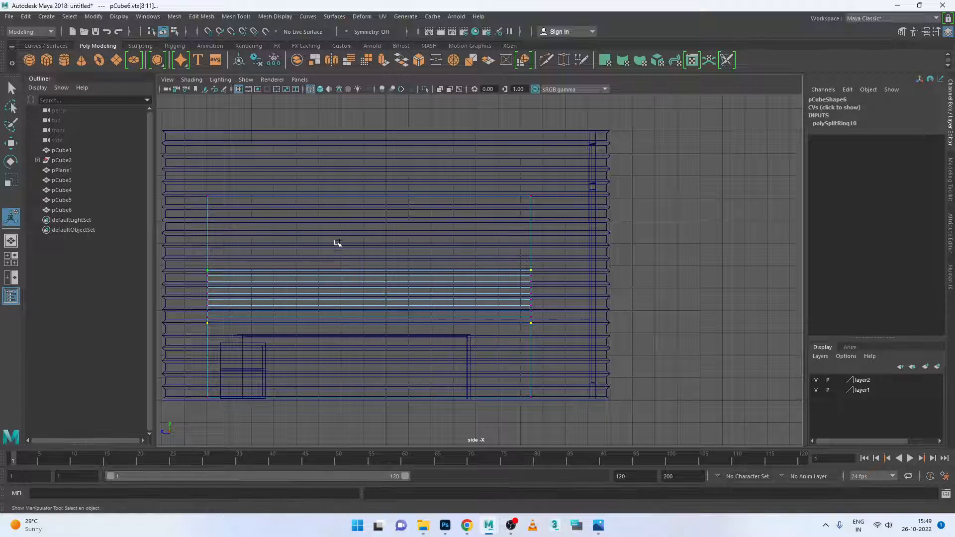
pyautogui.press('r')
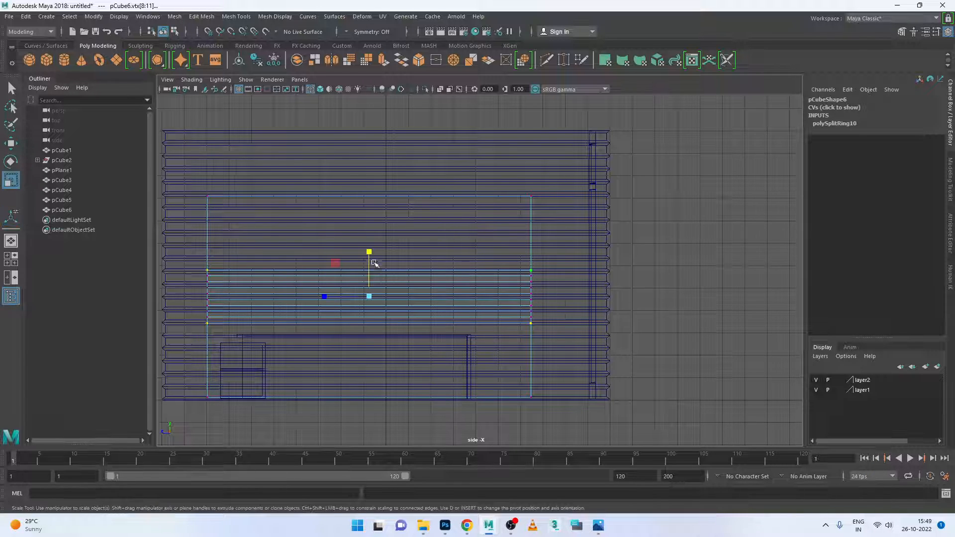
pyautogui.moveTo(368, 252); pyautogui.dragTo(392, 139)
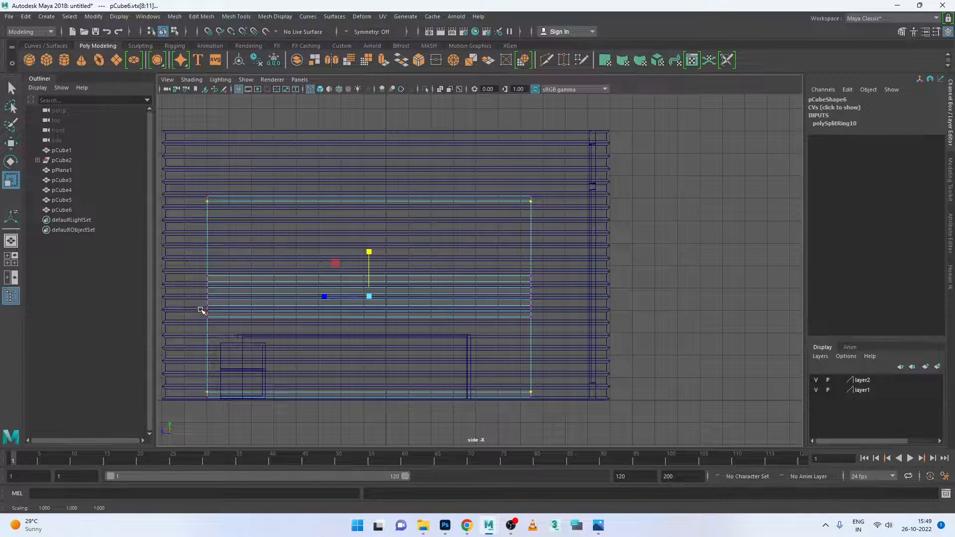
# Move the vertices of the lowest pair of the remaining middle edge loops down to desktop height
pyautogui.moveTo(201, 305); pyautogui.dragTo(550, 341)
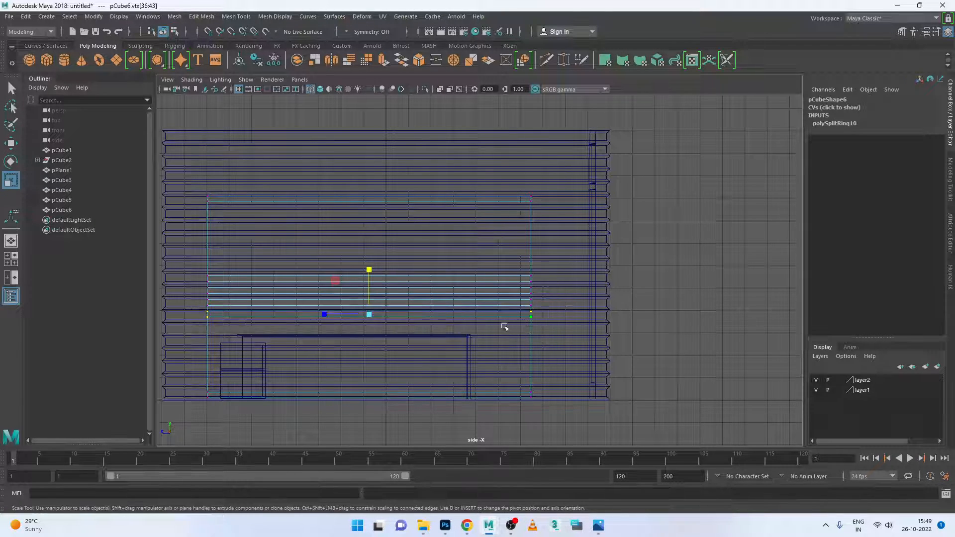
pyautogui.press('w')
pyautogui.moveTo(368, 269); pyautogui.dragTo(373, 291)
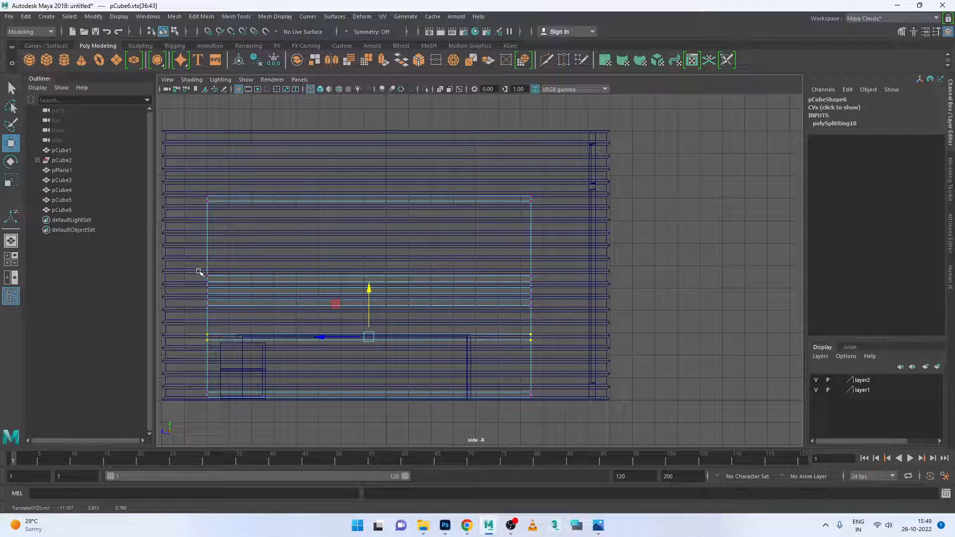
# Move the vertices of the two upper pairs of middle edge loops up, spacing the shelf strips roughly evenly on the panel
pyautogui.moveTo(199, 272); pyautogui.dragTo(547, 284)
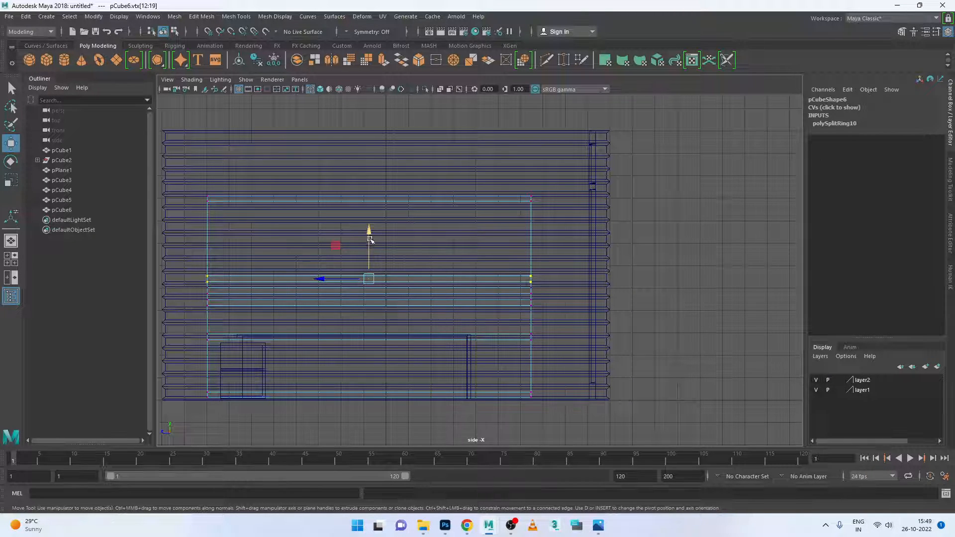
pyautogui.moveTo(370, 240); pyautogui.dragTo(366, 190)
pyautogui.moveTo(179, 282); pyautogui.dragTo(554, 297)
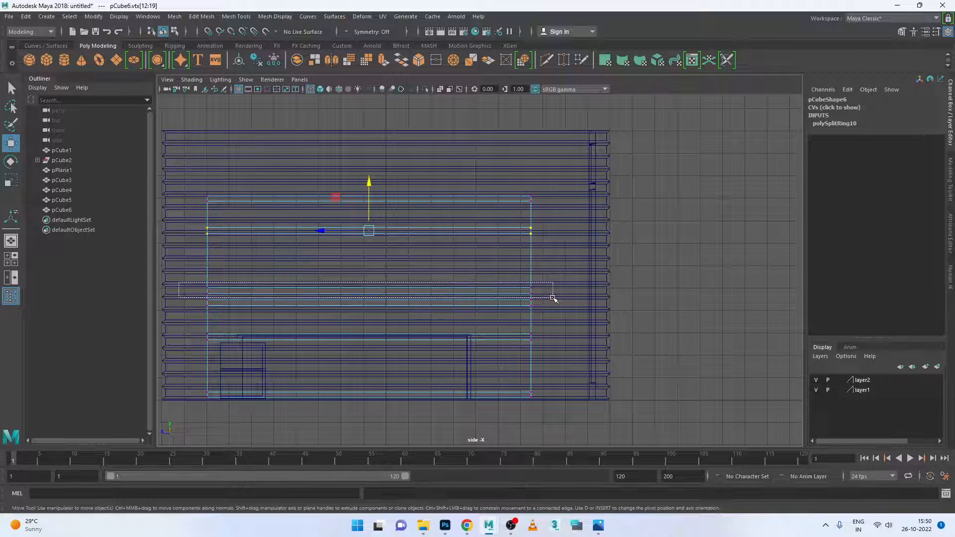
pyautogui.moveTo(552, 297); pyautogui.dragTo(553, 297)
pyautogui.moveTo(371, 244); pyautogui.dragTo(373, 233)
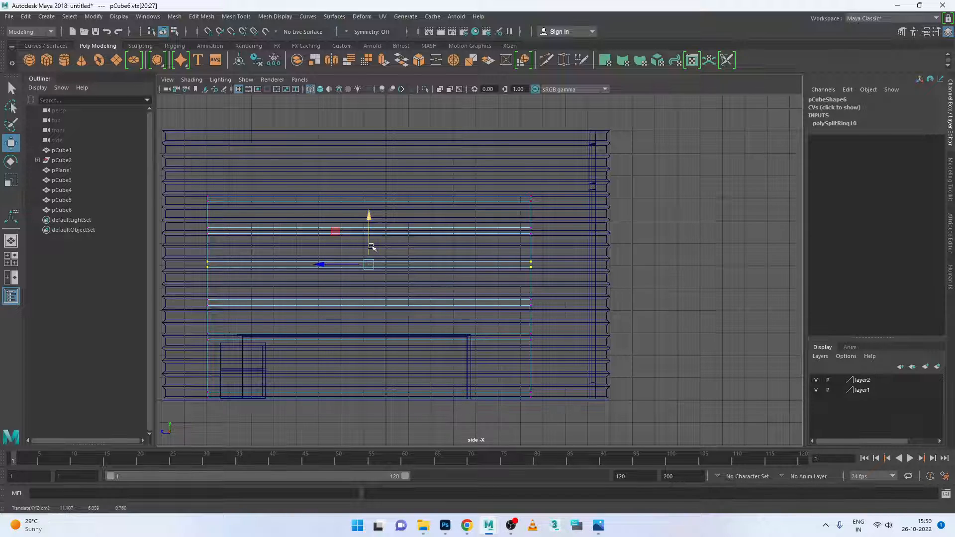
# Return to the perspective view, leave vertex editing for object selection, and deselect the panel
pyautogui.press('space')
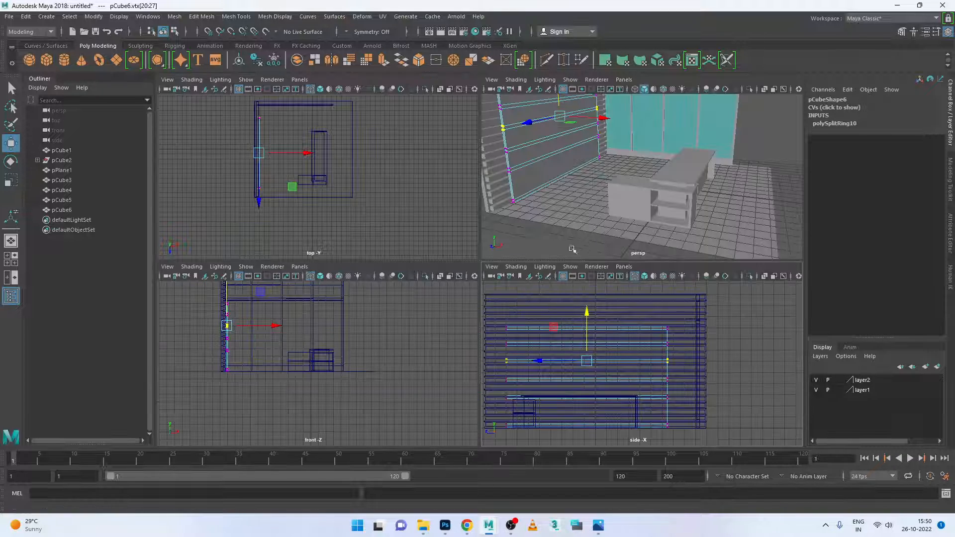
pyautogui.press('space')
pyautogui.scroll(-6, 516, 249)
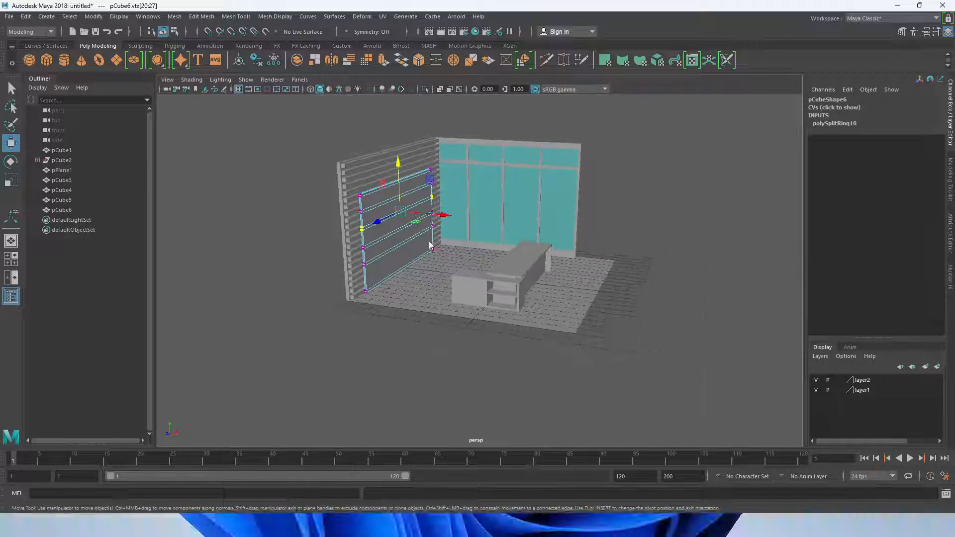
pyautogui.moveTo(429, 241); pyautogui.dragTo(462, 228, button='right')
pyautogui.click(642, 275)
# Select the panel's large bottom and top front faces and extrude them outward with a Local Translate Z of 1.89
pyautogui.keyDown('alt'); pyautogui.moveTo(613, 355); pyautogui.dragTo(569, 312); pyautogui.keyUp('alt')
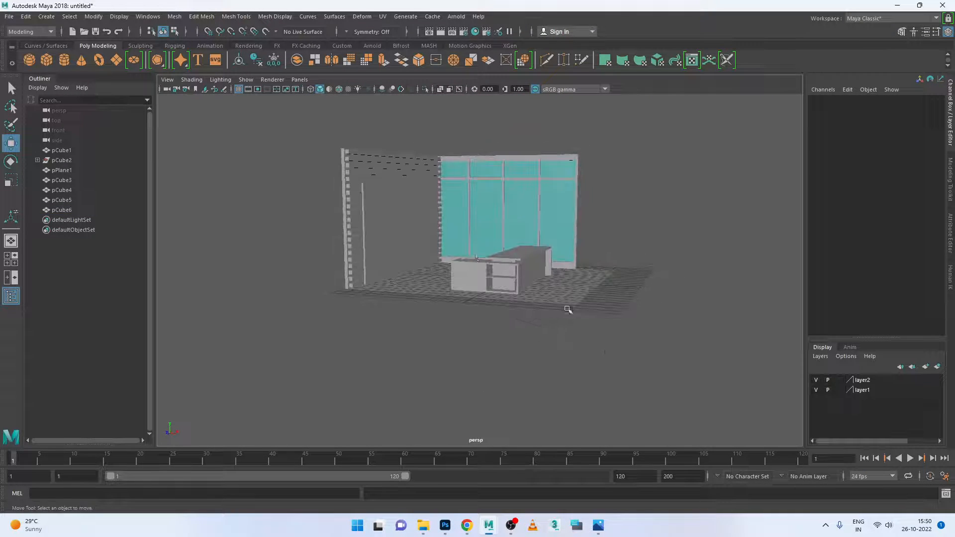
pyautogui.scroll(8, 436, 241)
pyautogui.keyDown('alt'); pyautogui.moveTo(437, 242); pyautogui.dragTo(590, 269, button='middle'); pyautogui.keyUp('alt')
pyautogui.scroll(-5, 591, 269)
pyautogui.click(440, 273)
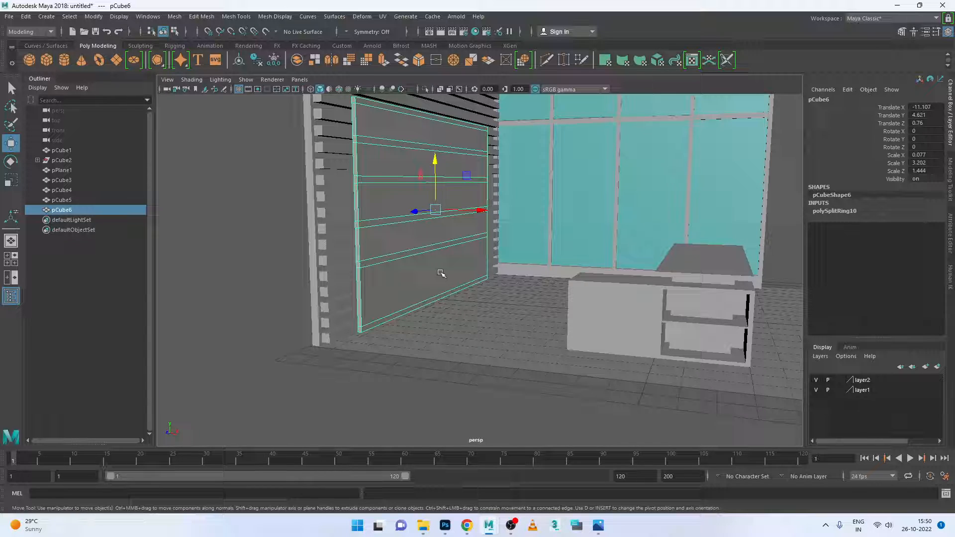
pyautogui.moveTo(442, 267); pyautogui.dragTo(441, 270, button='right')
pyautogui.click(438, 274)
pyautogui.keyDown('shift'); pyautogui.click(437, 127); pyautogui.keyUp('shift')
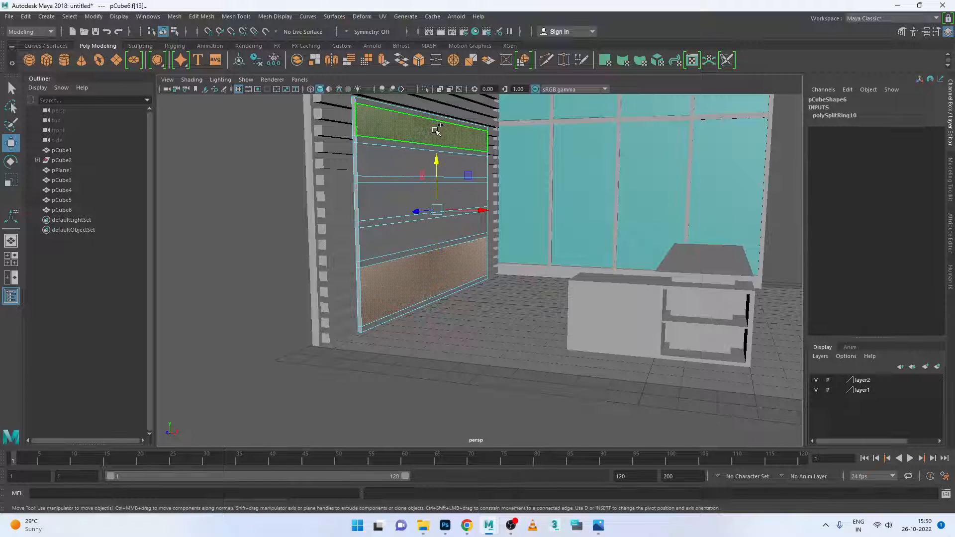
pyautogui.click(384, 61)
pyautogui.moveTo(471, 133); pyautogui.dragTo(501, 139)
pyautogui.keyDown('alt'); pyautogui.moveTo(488, 257); pyautogui.dragTo(547, 277); pyautogui.keyUp('alt')
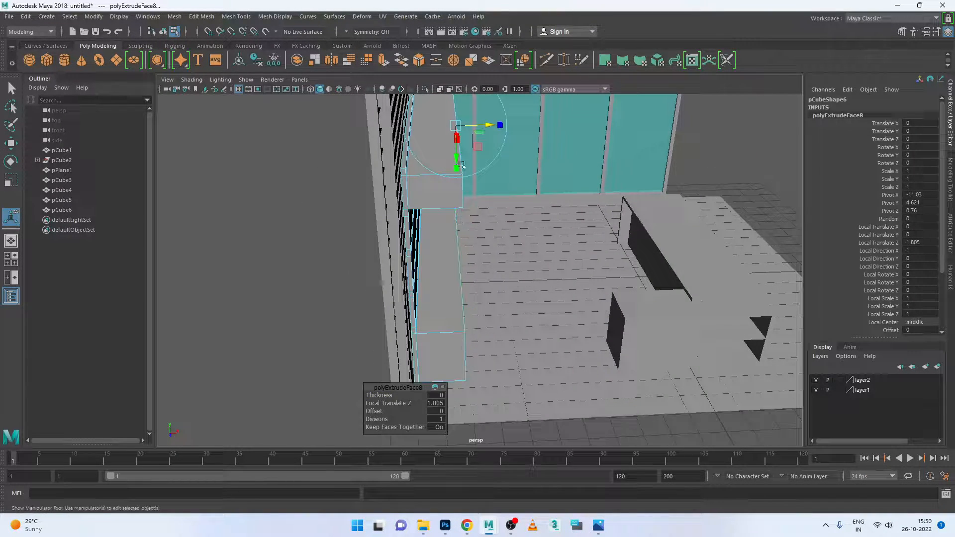
pyautogui.moveTo(476, 125); pyautogui.dragTo(480, 126)
pyautogui.keyDown('alt'); pyautogui.moveTo(522, 264); pyautogui.dragTo(473, 249); pyautogui.keyUp('alt')
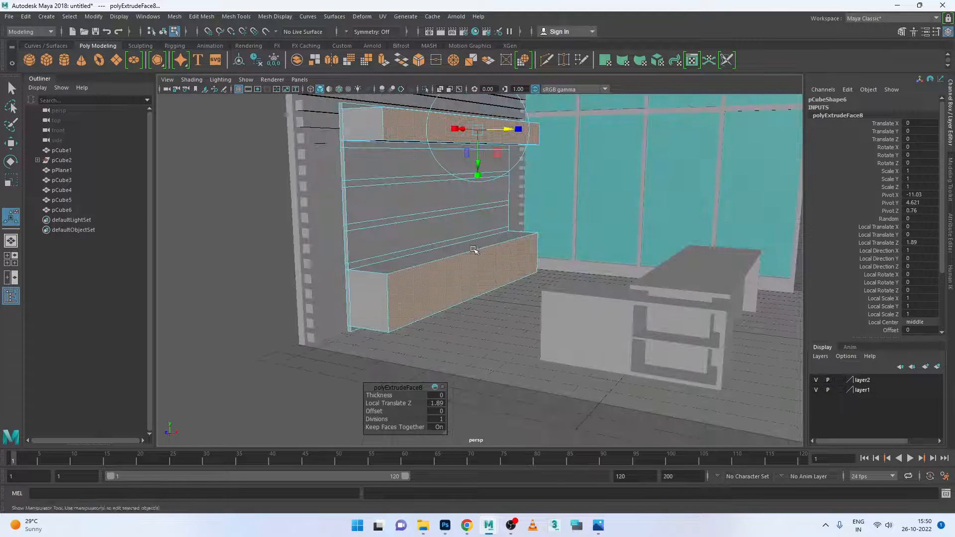
# Return to object selection, reselect the wall cabinet, and insert 10 equally spaced vertical edge loops across its length
pyautogui.moveTo(473, 248); pyautogui.dragTo(512, 229, button='right')
pyautogui.click(347, 351)
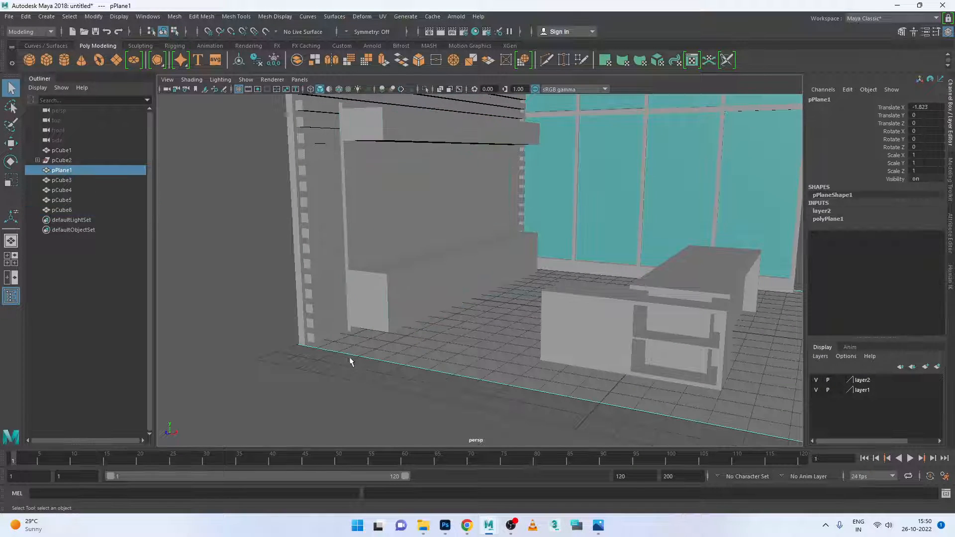
pyautogui.click(425, 309)
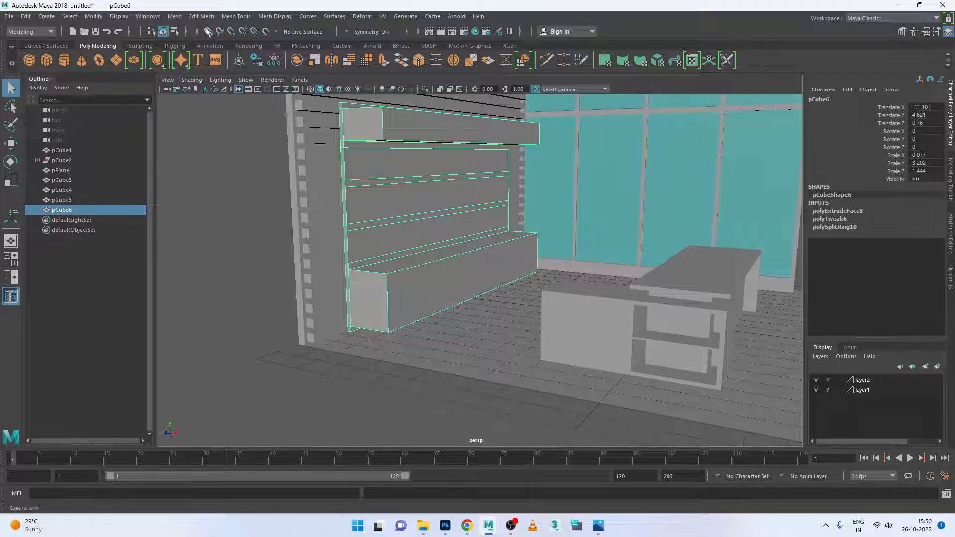
pyautogui.click(236, 16)
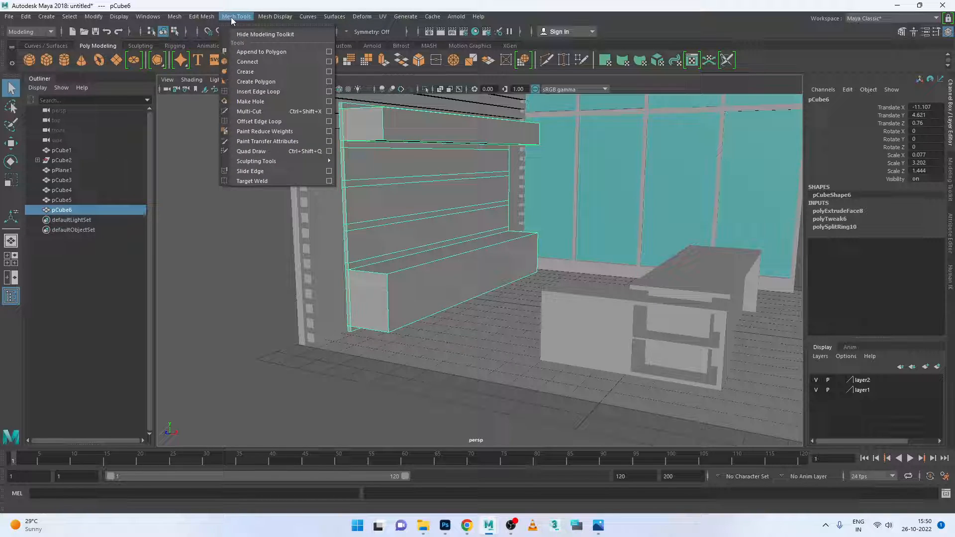
pyautogui.click(271, 95)
pyautogui.keyDown('alt'); pyautogui.moveTo(521, 252); pyautogui.dragTo(425, 269); pyautogui.keyUp('alt')
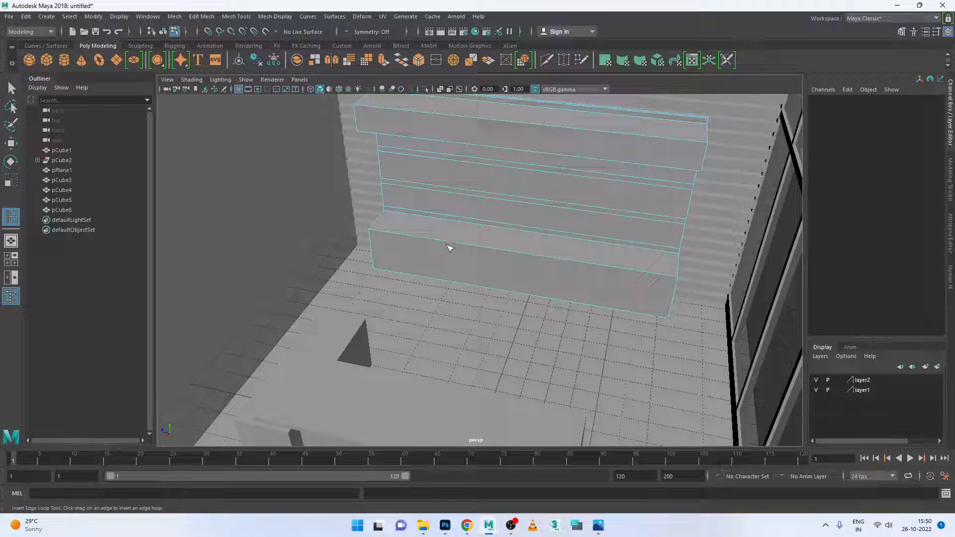
pyautogui.moveTo(449, 247); pyautogui.dragTo(433, 239)
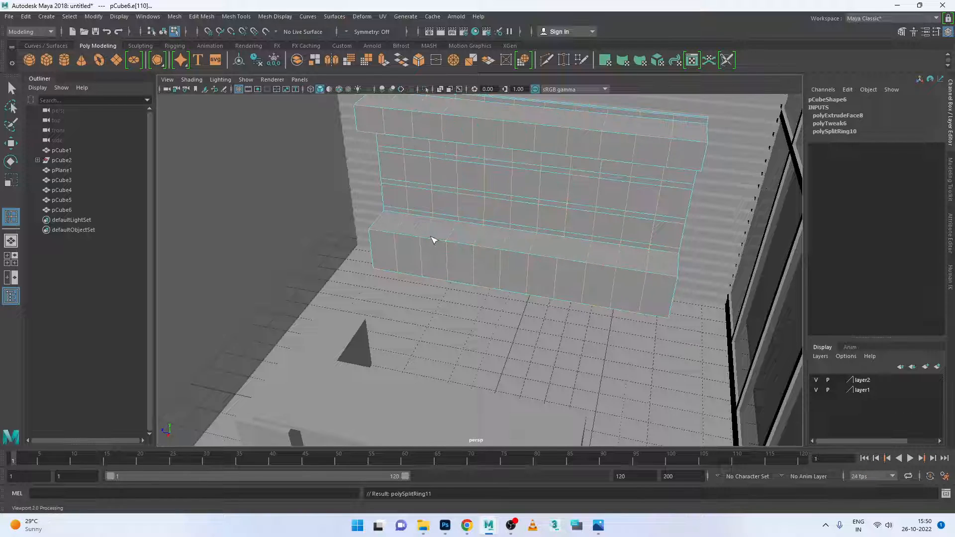
# Move the first and last vertical edge loops outward, close to the two ends of the wall cabinet
pyautogui.click(11, 143)
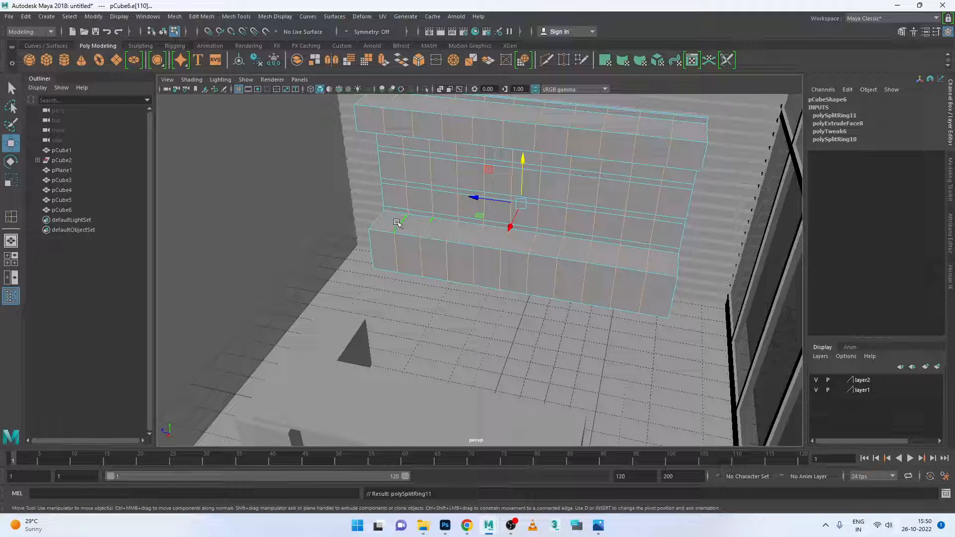
pyautogui.click(401, 224)
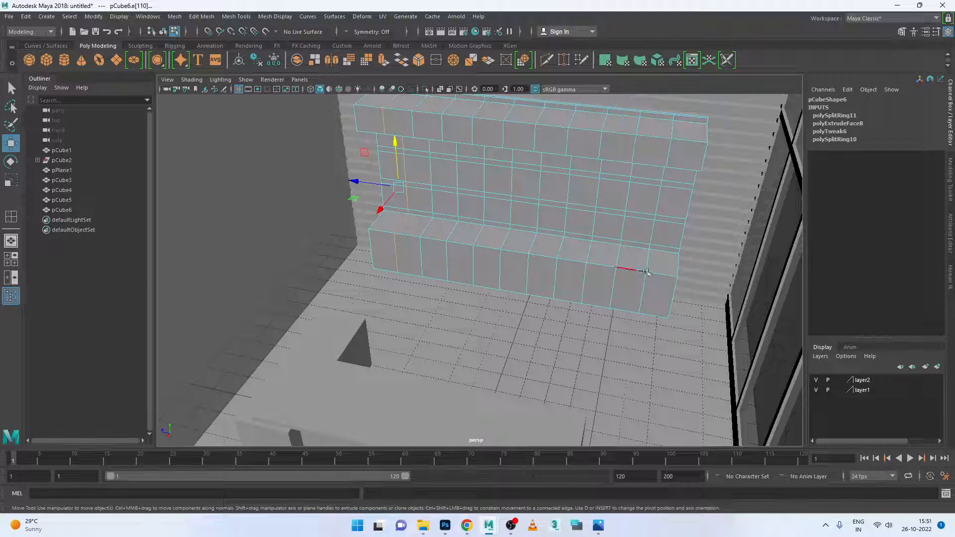
pyautogui.moveTo(375, 183); pyautogui.dragTo(353, 186)
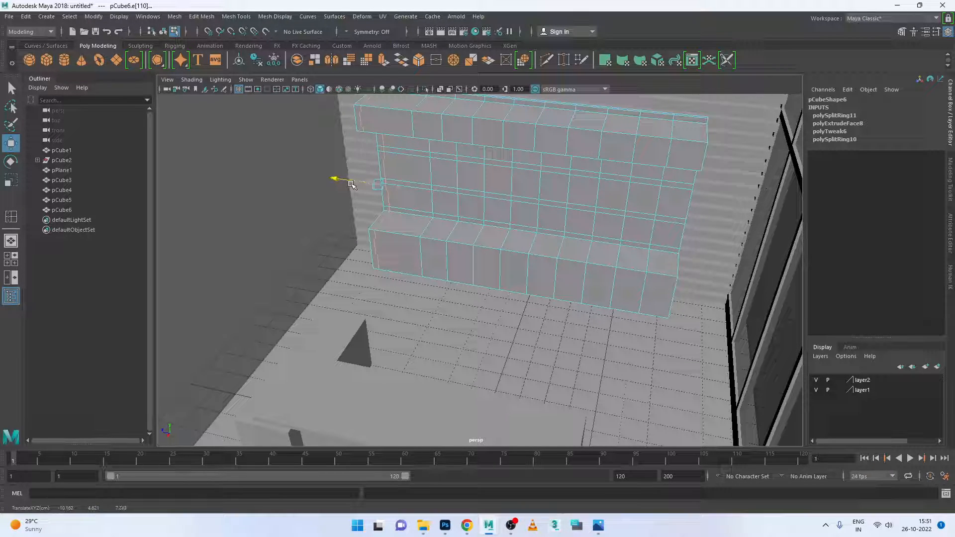
pyautogui.click(651, 248)
pyautogui.moveTo(603, 219); pyautogui.dragTo(633, 221)
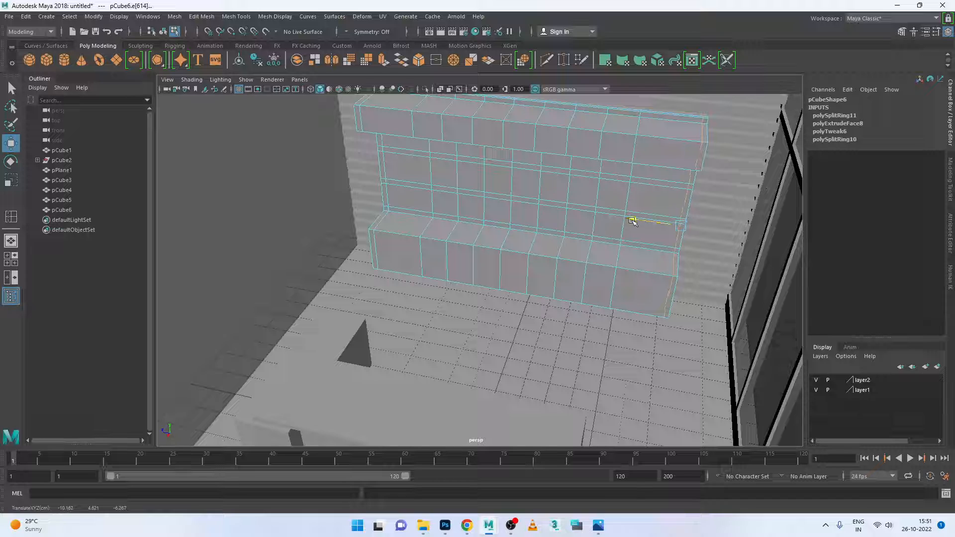
# Move alternate inner vertical edge loops of the wall cabinet toward their neighbours to form four narrow divider pairs
pyautogui.doubleClick(429, 225)
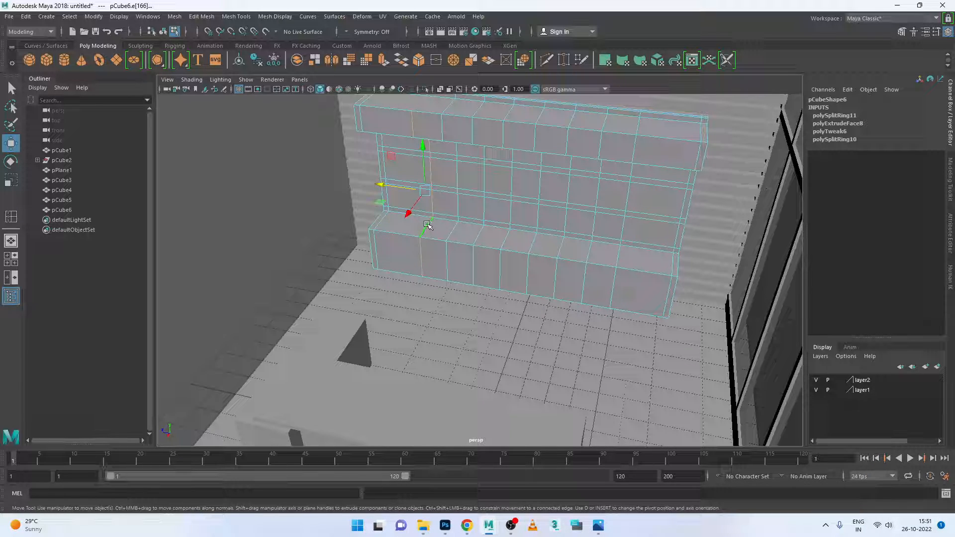
pyautogui.doubleClick(453, 233)
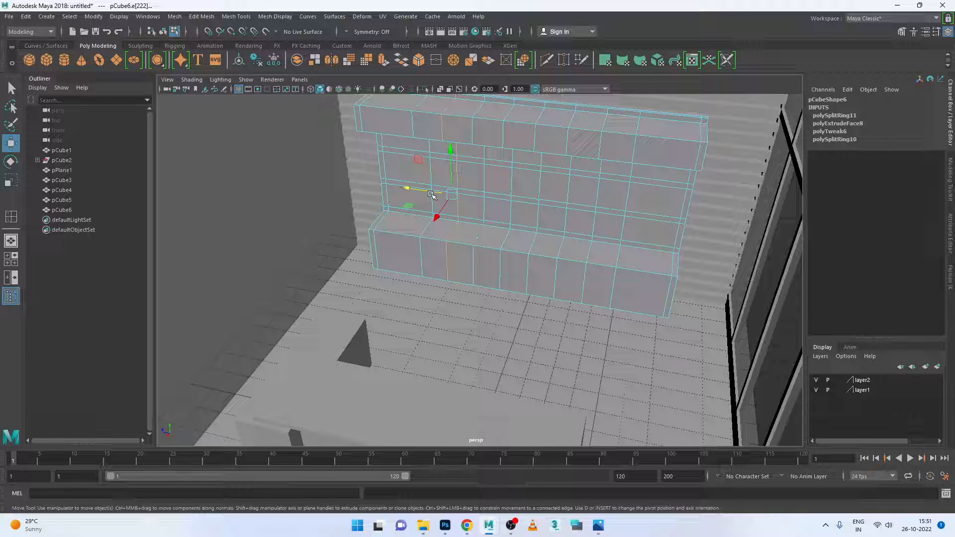
pyautogui.moveTo(432, 195); pyautogui.dragTo(409, 190)
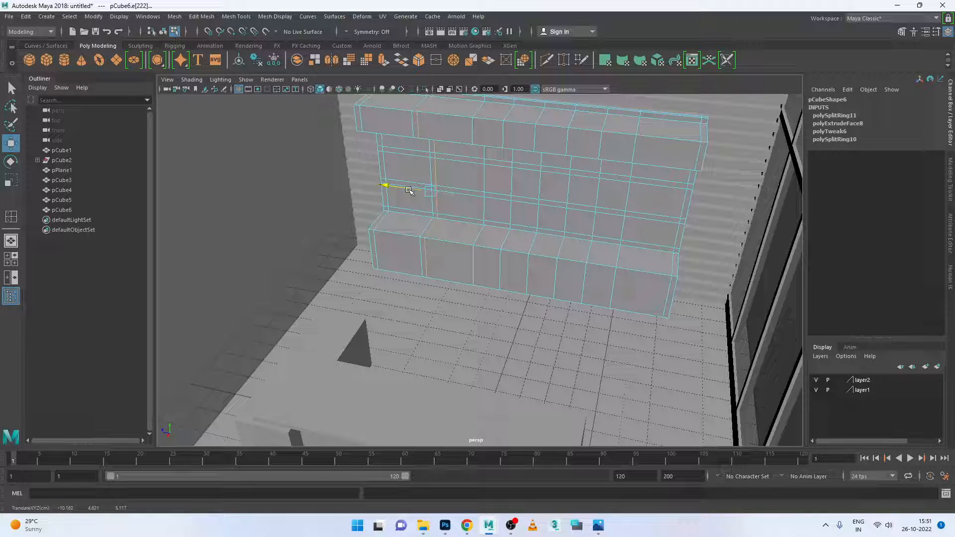
pyautogui.doubleClick(510, 237)
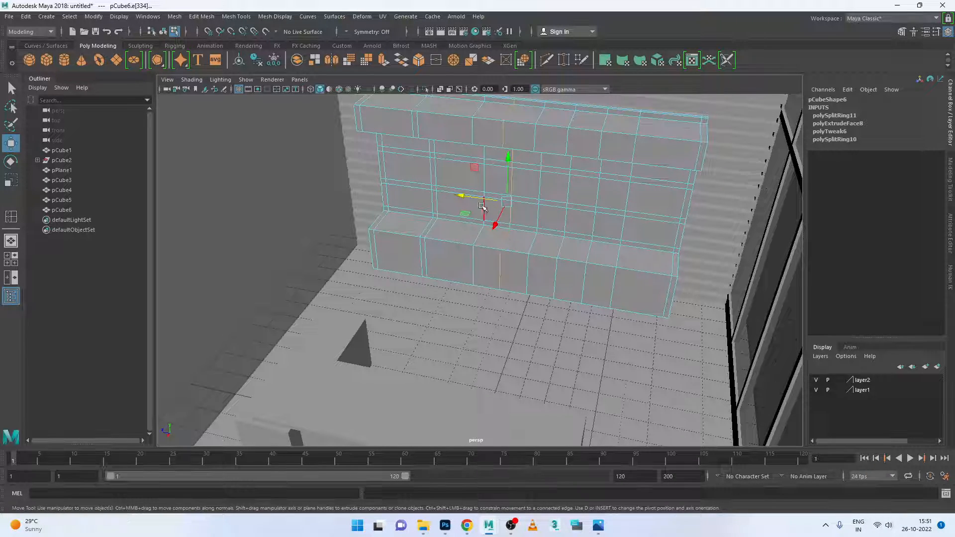
pyautogui.moveTo(480, 198); pyautogui.dragTo(462, 198)
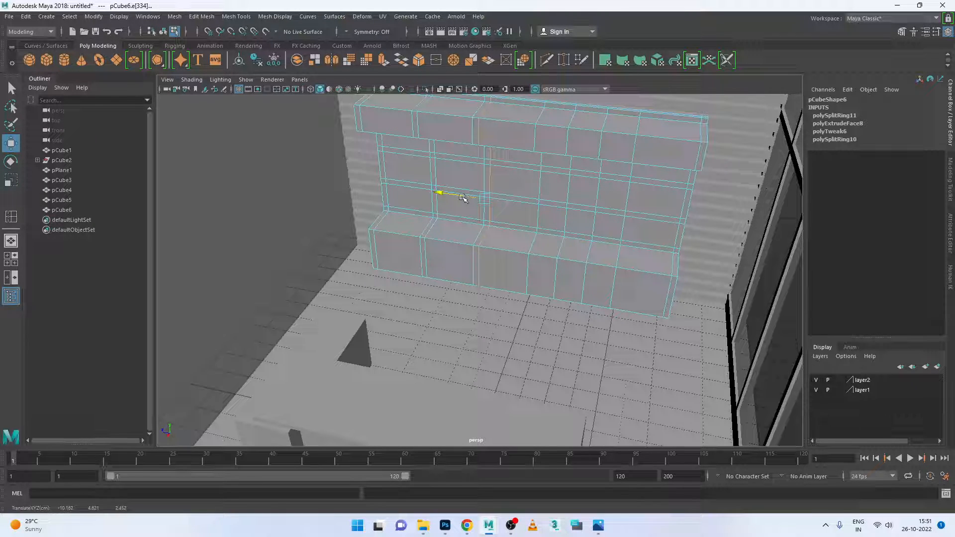
pyautogui.doubleClick(559, 245)
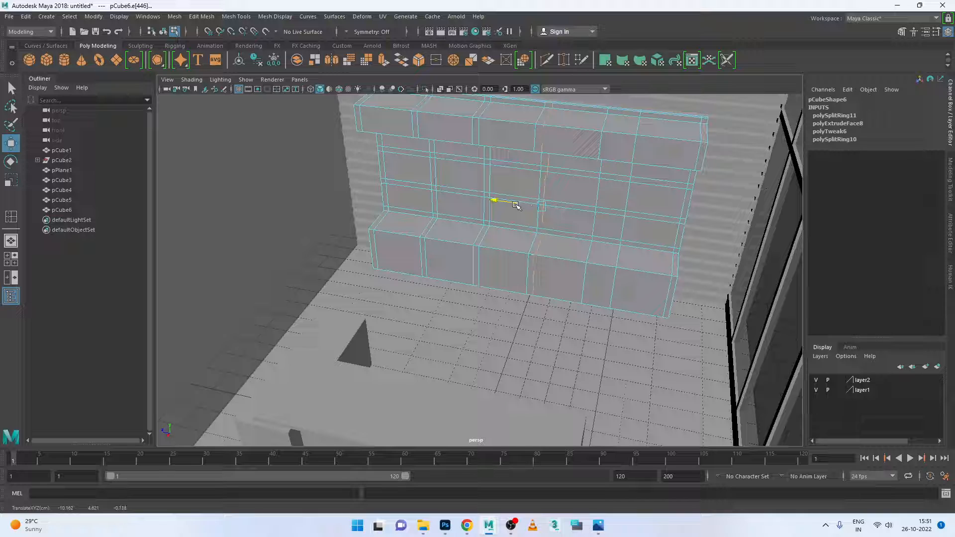
pyautogui.doubleClick(619, 258)
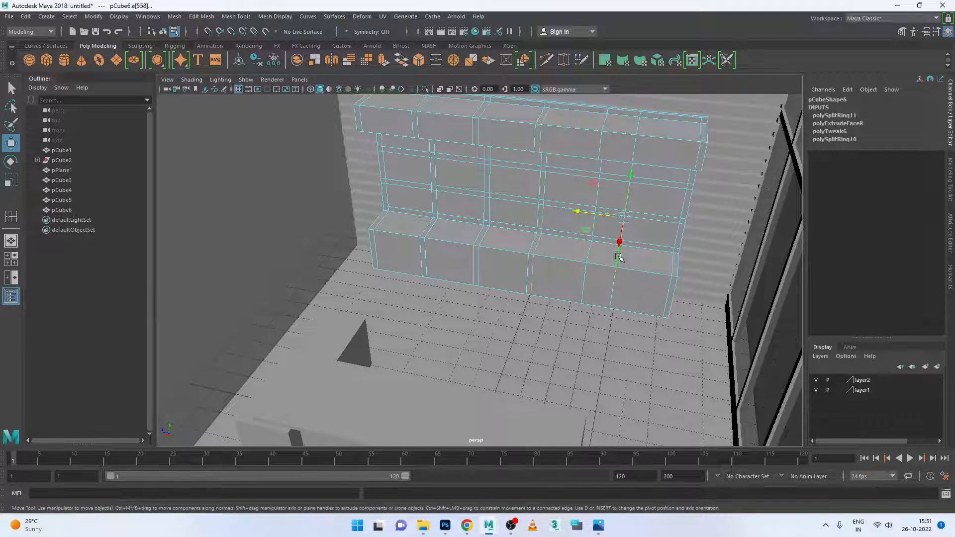
pyautogui.moveTo(599, 217); pyautogui.dragTo(572, 214)
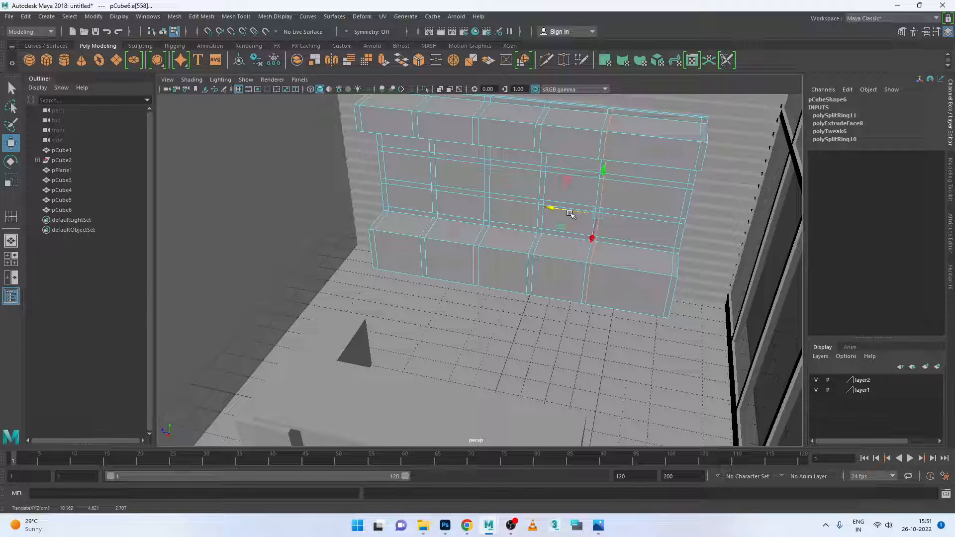
# Select the vertices of the four divider pairs and shift them in the side view toward the window end, centring them along the cabinet
pyautogui.scroll(-2, 592, 267)
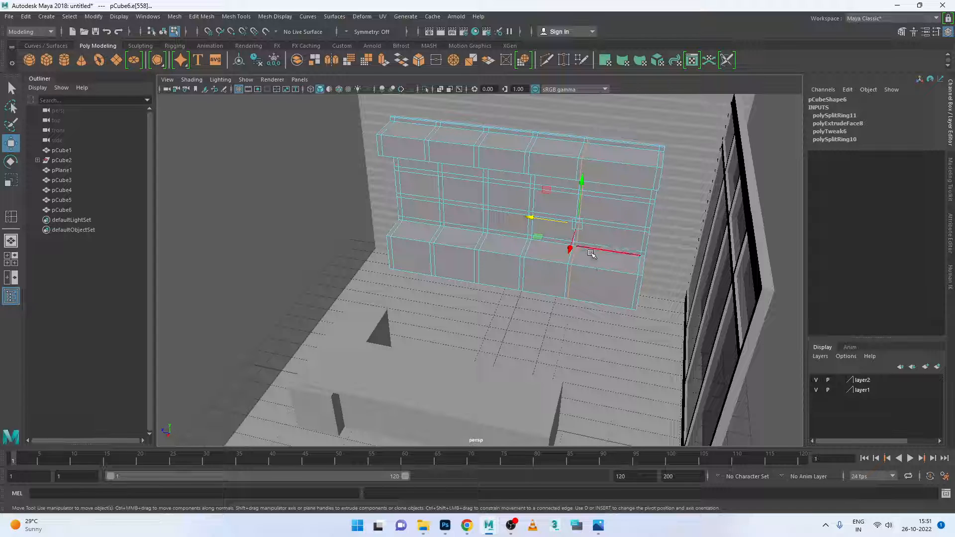
pyautogui.moveTo(577, 243); pyautogui.dragTo(535, 241, button='right')
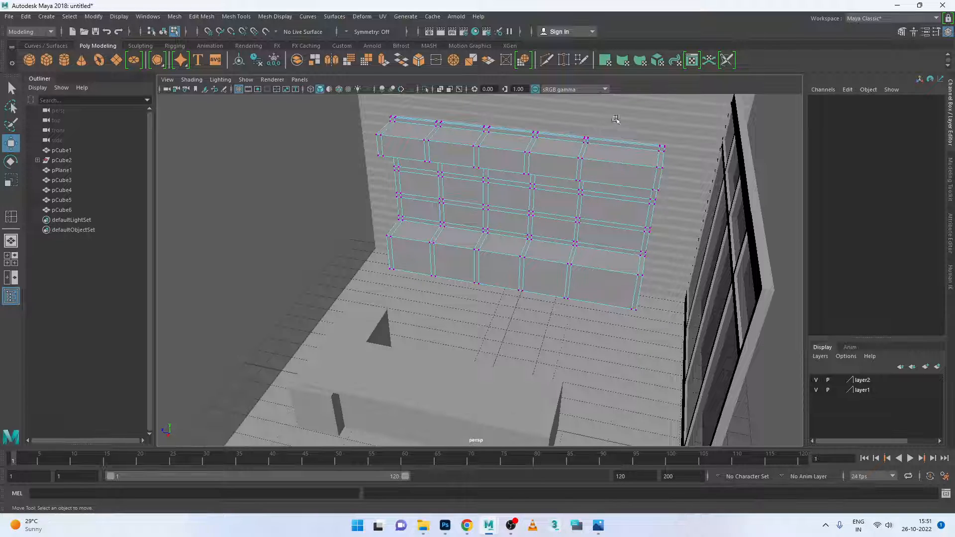
pyautogui.moveTo(615, 120); pyautogui.dragTo(415, 322)
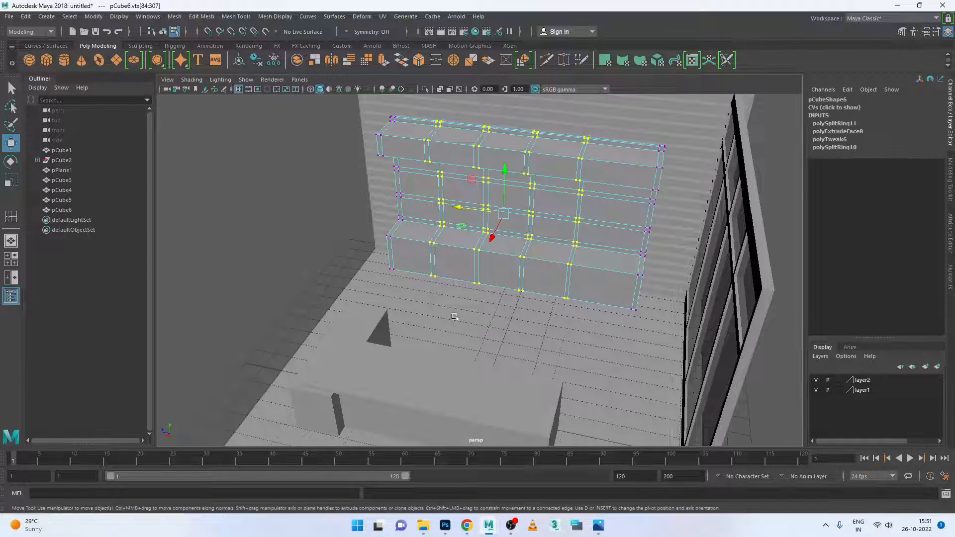
pyautogui.press('space')
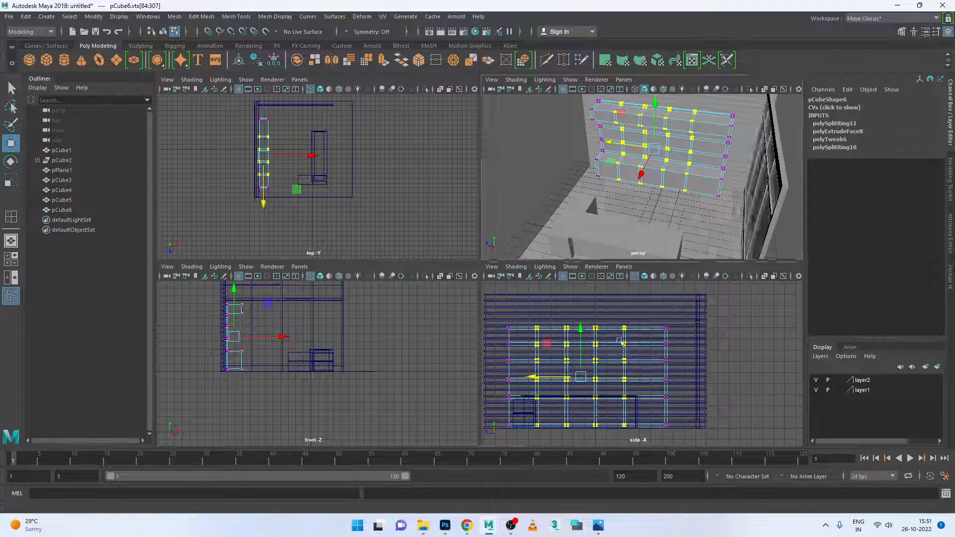
pyautogui.press('space')
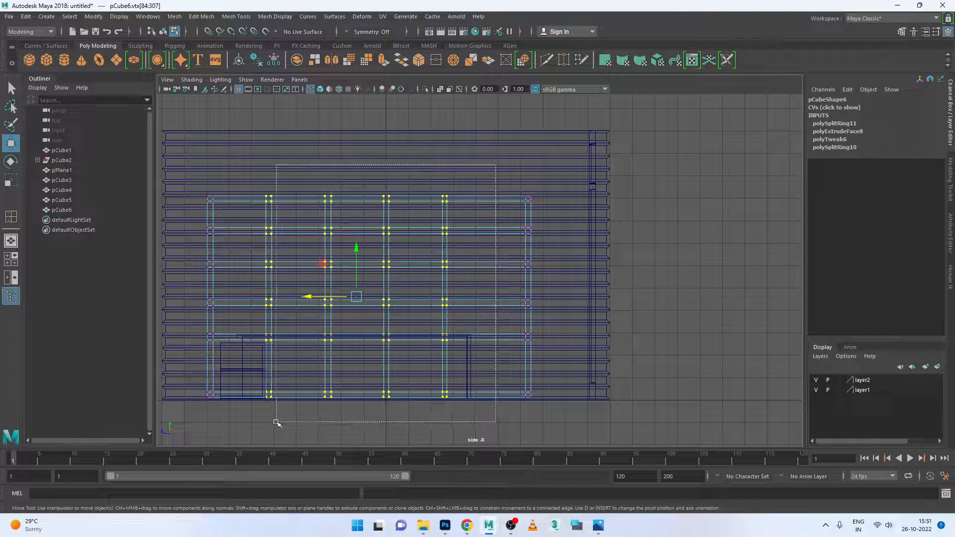
pyautogui.moveTo(311, 303); pyautogui.dragTo(325, 298)
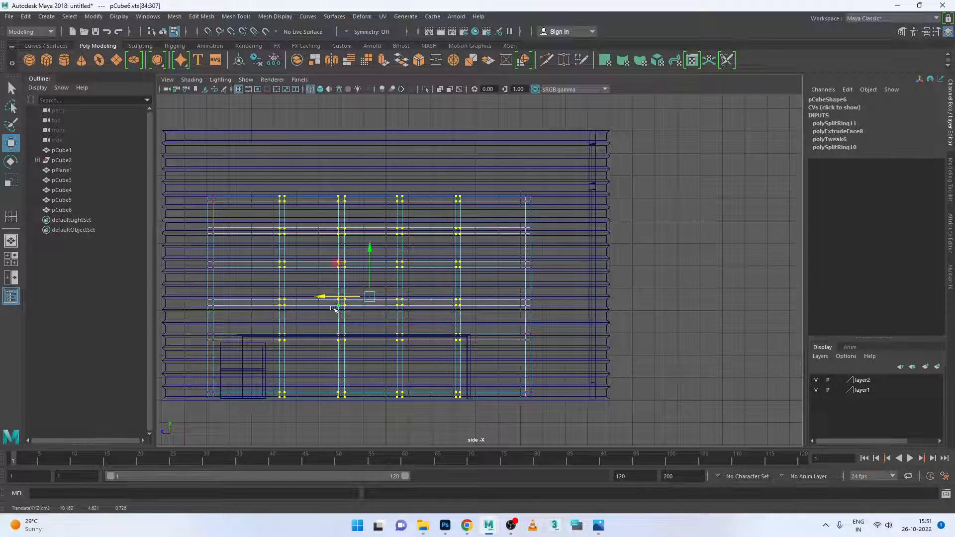
pyautogui.press('space')
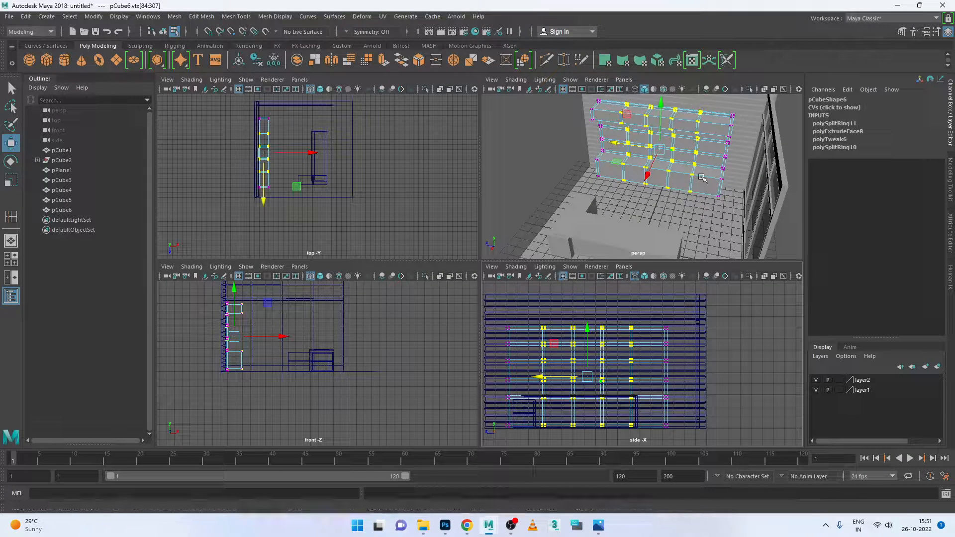
pyautogui.press('space')
# Select the narrow faces of the lower shelf strip across the three bays nearest the windows, including the divider crossings
pyautogui.keyDown('alt'); pyautogui.moveTo(556, 322); pyautogui.dragTo(525, 215); pyautogui.keyUp('alt')
pyautogui.scroll(5, 525, 214)
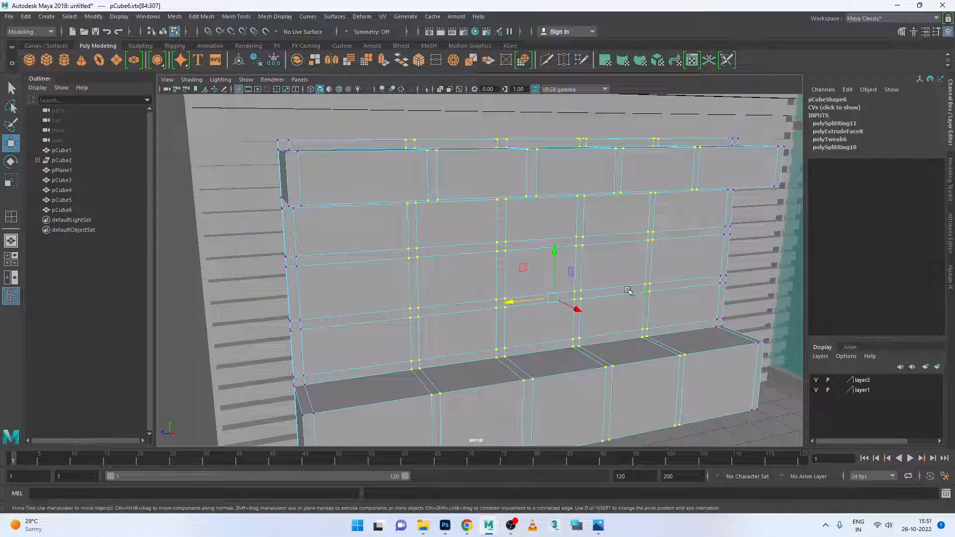
pyautogui.moveTo(624, 259); pyautogui.dragTo(590, 251, button='right')
pyautogui.click(660, 287)
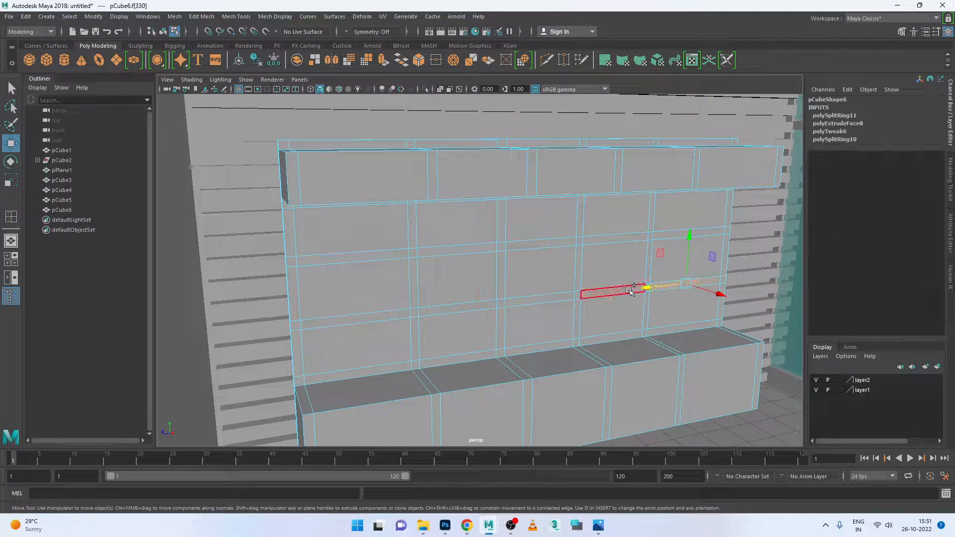
pyautogui.scroll(2, 670, 297)
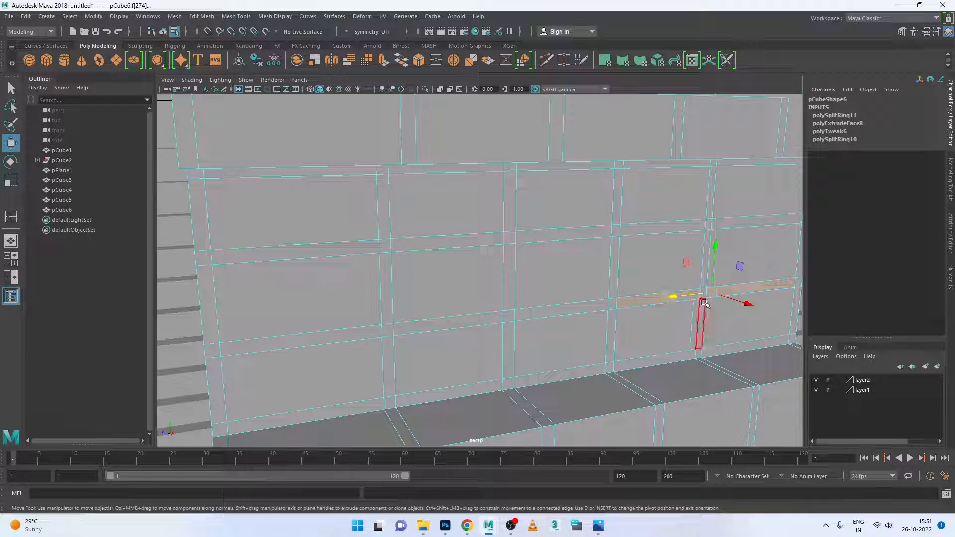
pyautogui.keyDown('alt'); pyautogui.moveTo(693, 305); pyautogui.dragTo(587, 279, button='middle'); pyautogui.keyUp('alt')
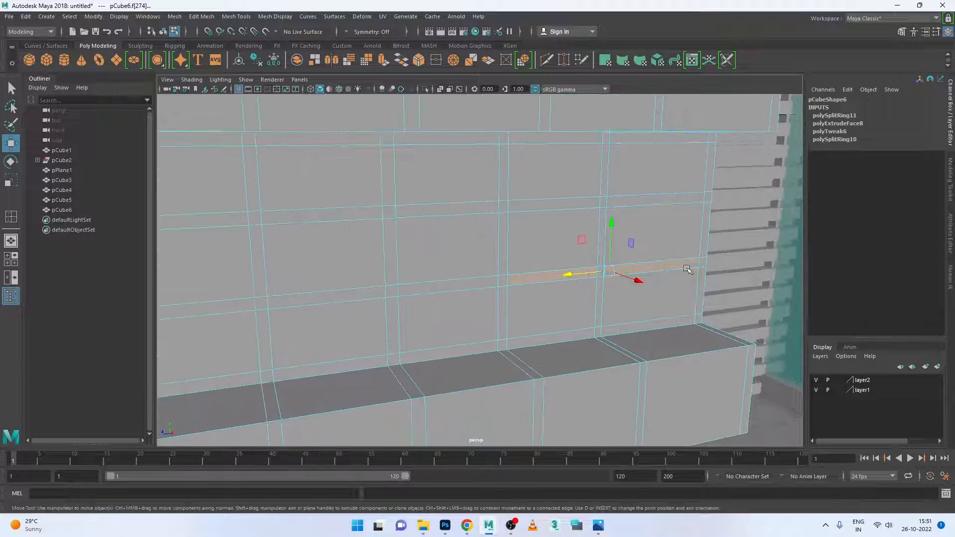
pyautogui.click(703, 263)
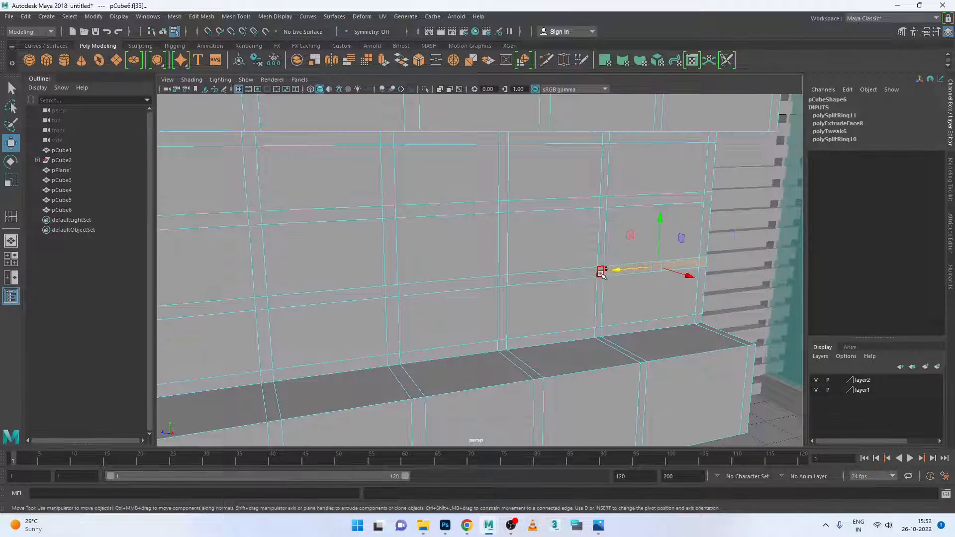
pyautogui.keyDown('shift'); pyautogui.click(567, 277); pyautogui.keyUp('shift')
pyautogui.keyDown('shift'); pyautogui.click(433, 286); pyautogui.keyUp('shift')
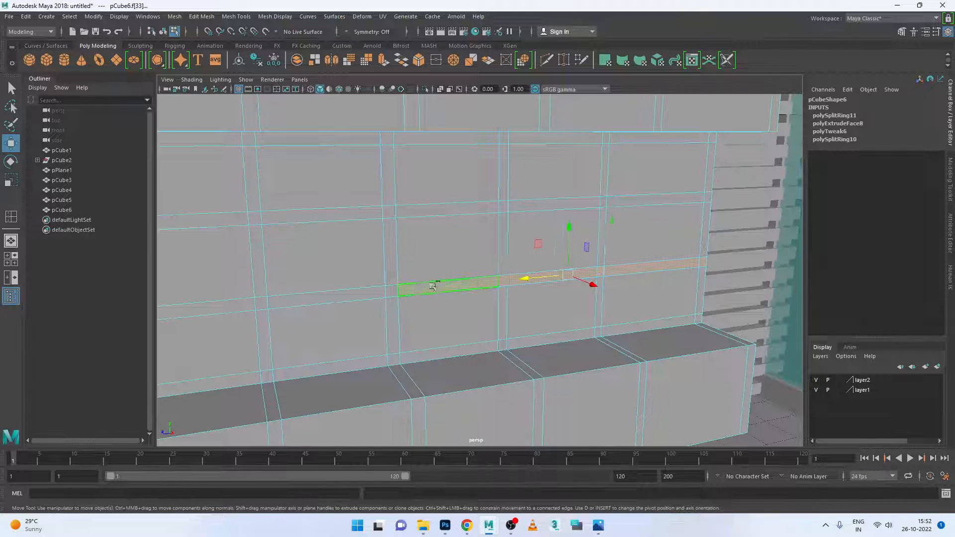
pyautogui.scroll(-3, 516, 309)
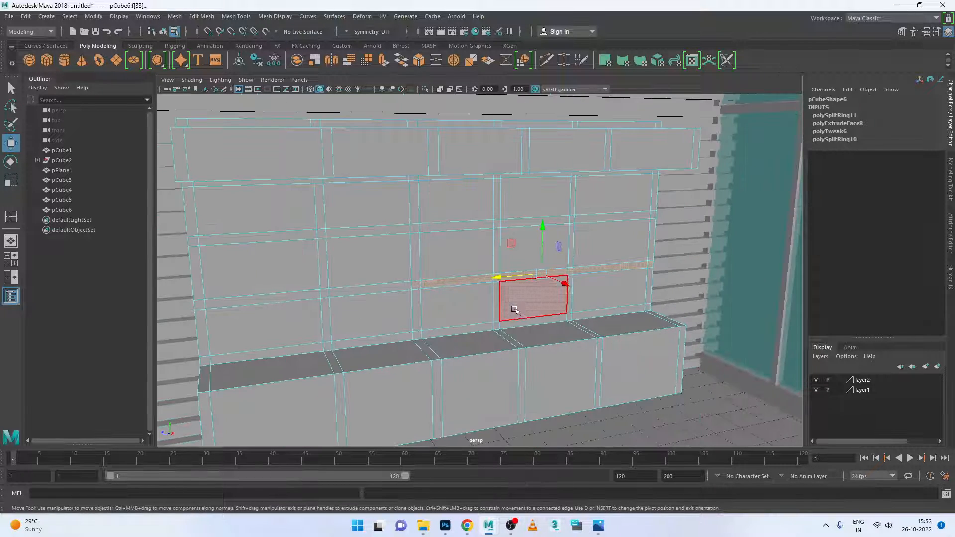
# Add the narrow faces of the upper shelf strip across the two bays farthest from the windows to the selection, including the end face
pyautogui.click(381, 273)
pyautogui.click(373, 228)
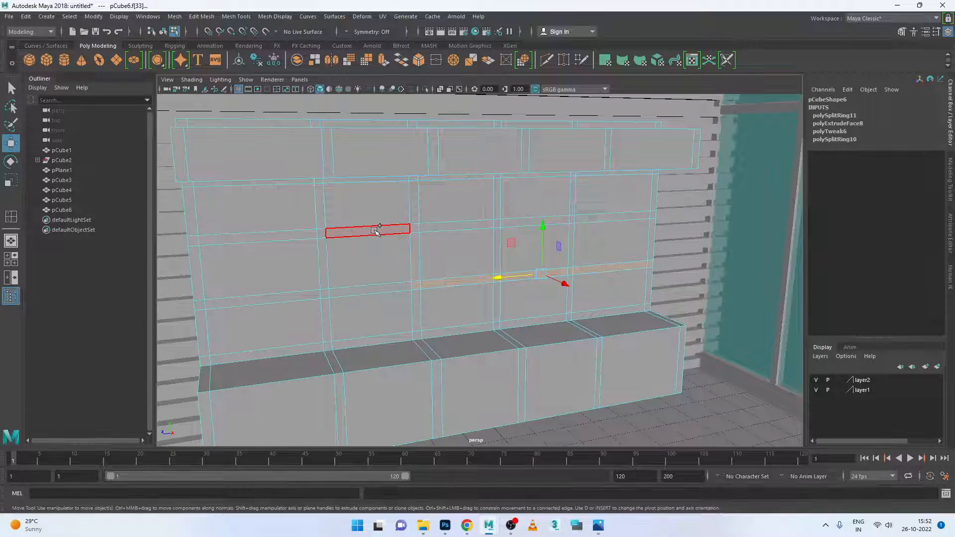
pyautogui.click(414, 228)
pyautogui.keyDown('shift'); pyautogui.click(415, 230); pyautogui.keyUp('shift')
pyautogui.keyDown('shift'); pyautogui.click(396, 230); pyautogui.keyUp('shift')
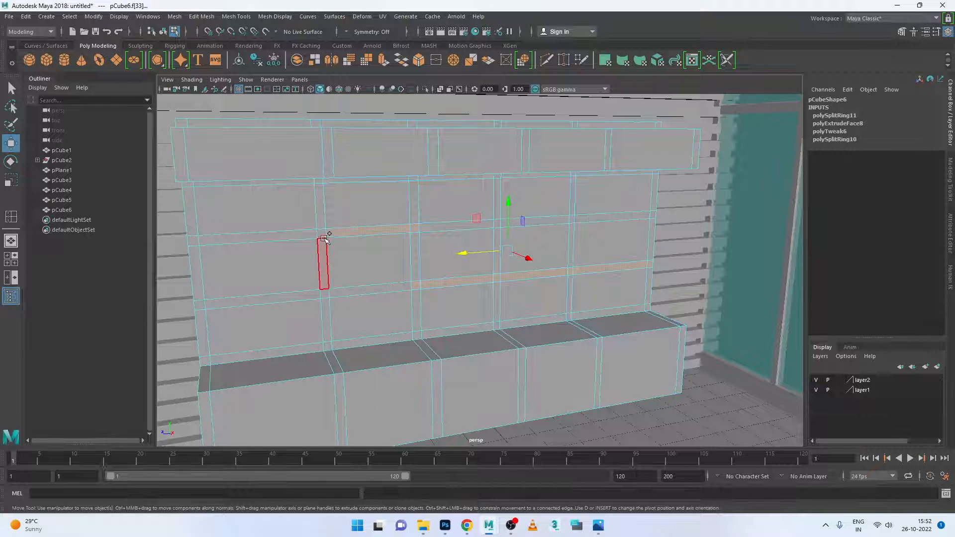
pyautogui.keyDown('shift'); pyautogui.click(322, 235); pyautogui.keyUp('shift')
pyautogui.keyDown('shift'); pyautogui.click(286, 236); pyautogui.keyUp('shift')
pyautogui.keyDown('shift'); pyautogui.click(273, 238); pyautogui.keyUp('shift')
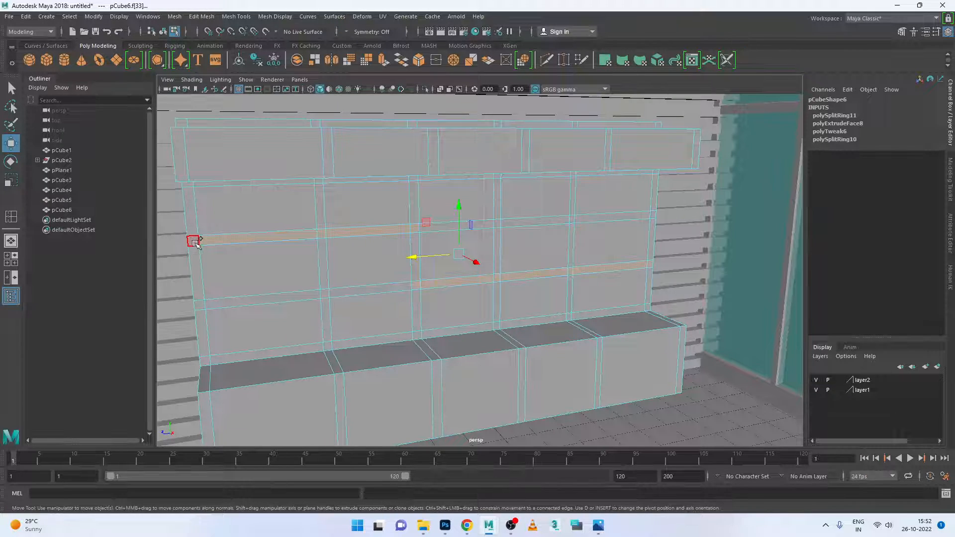
pyautogui.keyDown('shift'); pyautogui.click(195, 241); pyautogui.keyUp('shift')
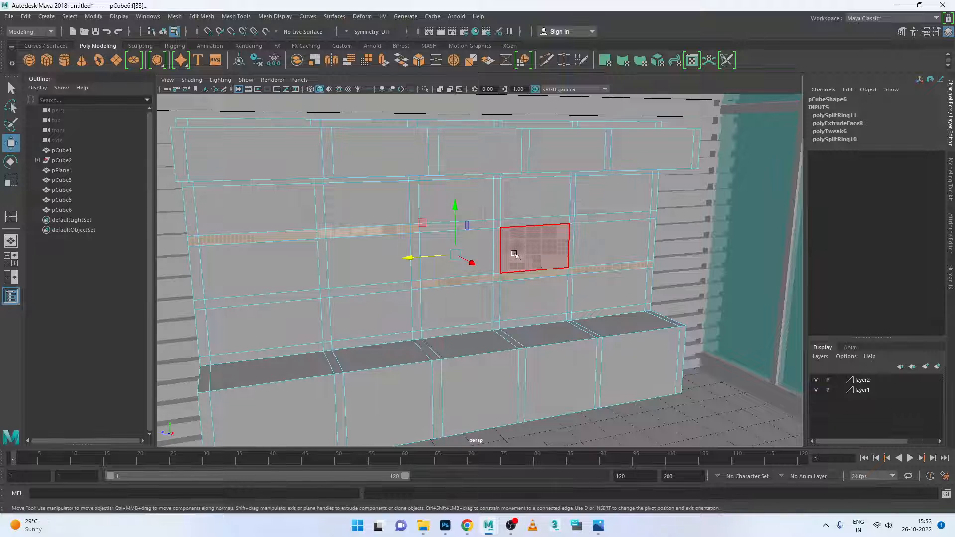
# Extrude the selected shelf faces outward in the front view with a Local Translate Z of 1.926, then return to perspective and object selection
pyautogui.press('space')
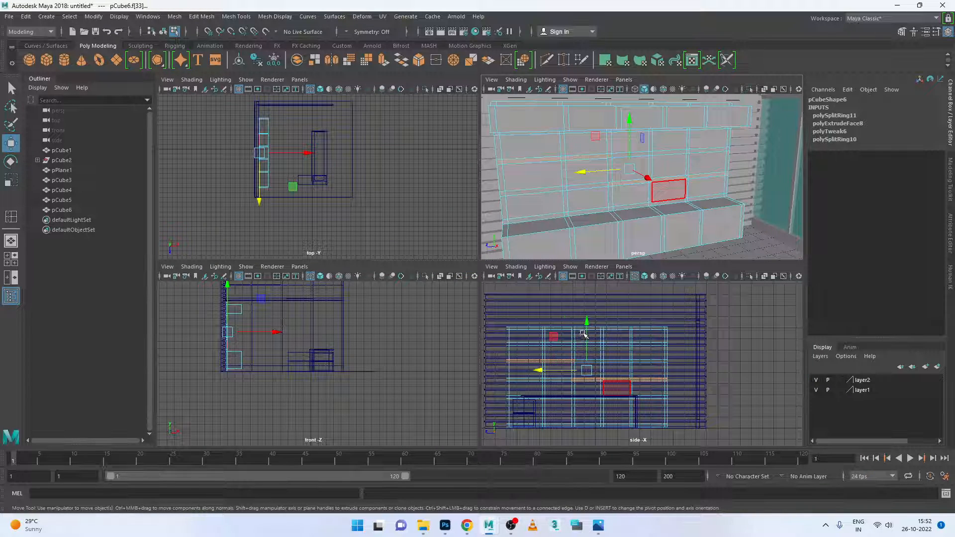
pyautogui.press('space')
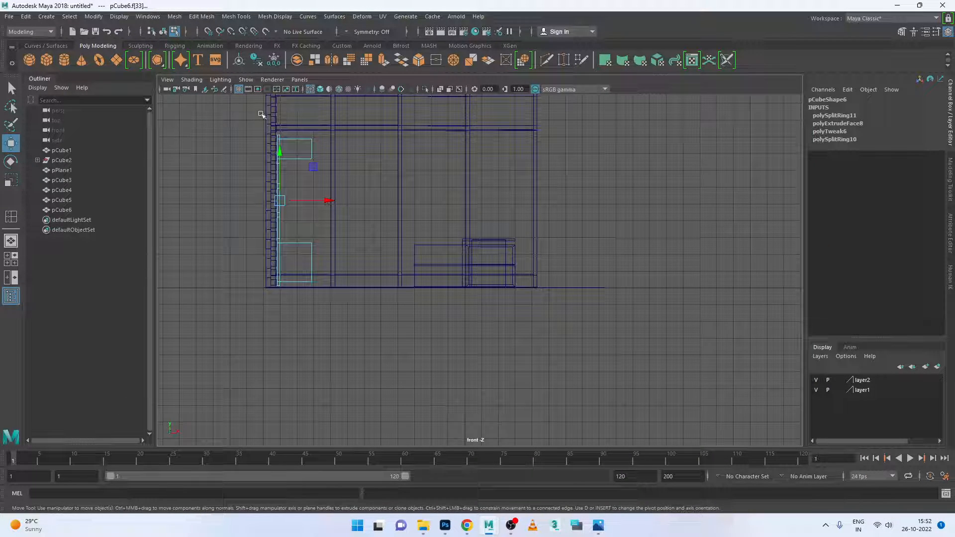
pyautogui.click(383, 60)
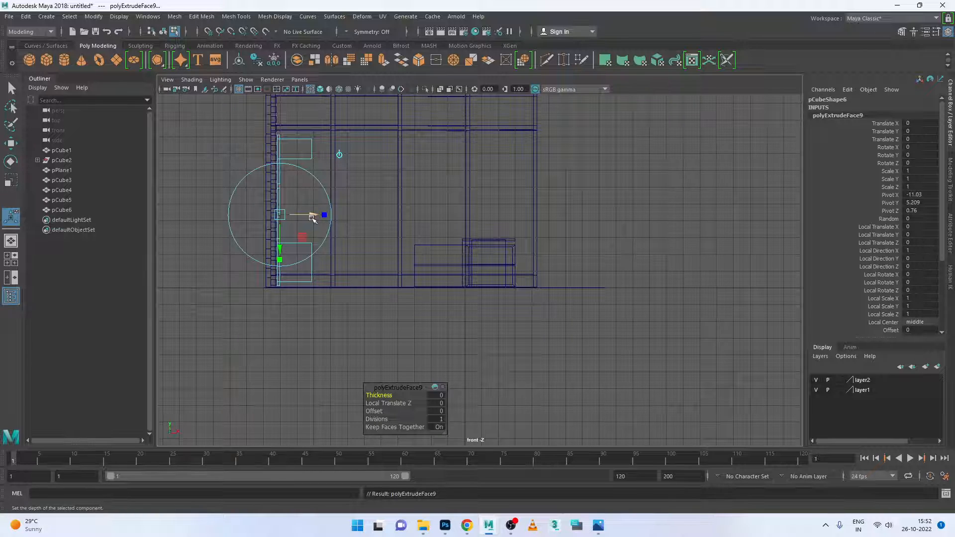
pyautogui.moveTo(312, 217); pyautogui.dragTo(346, 218)
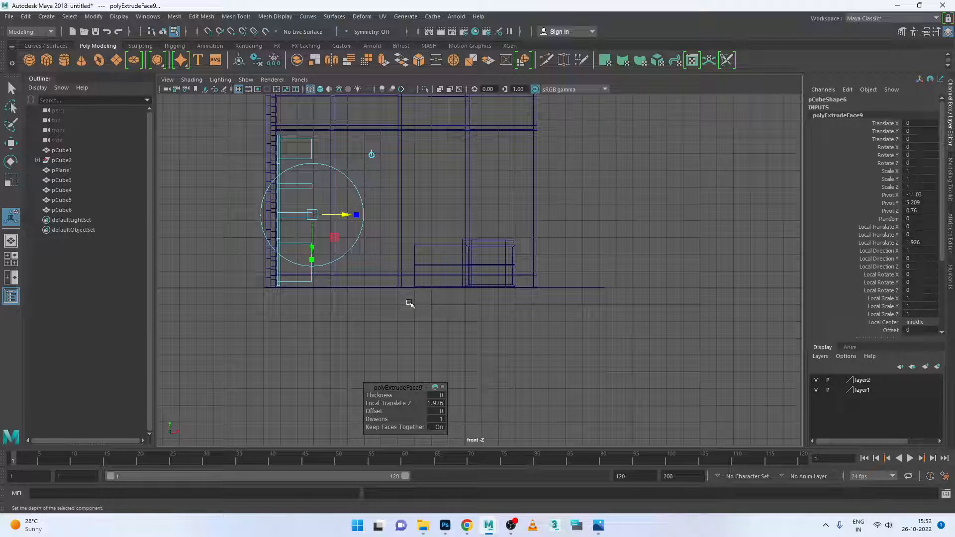
pyautogui.press('space')
pyautogui.press('space')
pyautogui.moveTo(577, 240); pyautogui.dragTo(619, 230, button='right')
pyautogui.click(702, 346)
# Examine the wall cabinet's shelves and the desk from several angles in the perspective view
pyautogui.scroll(-4, 683, 344)
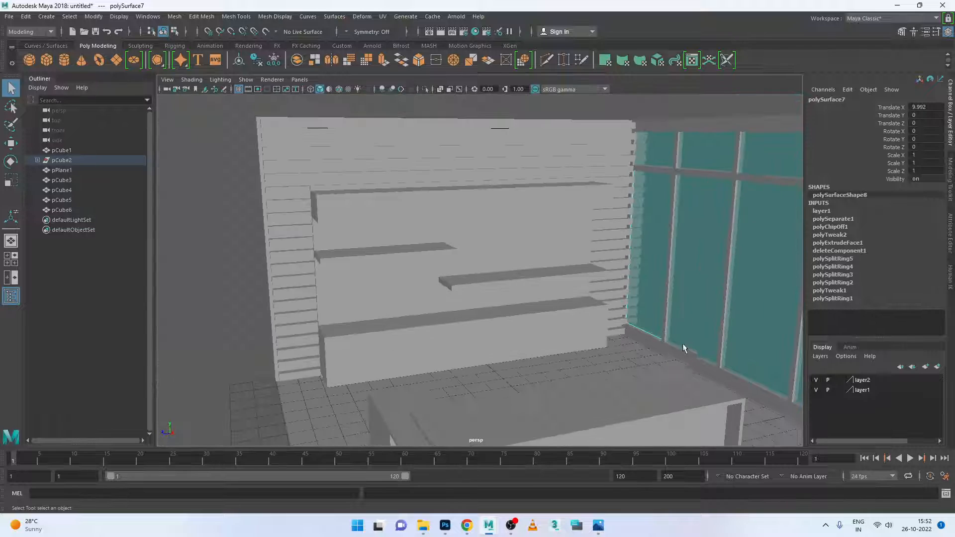
pyautogui.scroll(-2, 683, 344)
pyautogui.moveTo(625, 352)
pyautogui.keyDown('alt'); pyautogui.mouseDown()
pyautogui.moveTo(652, 339)
pyautogui.moveTo(654, 362)
pyautogui.moveTo(676, 362)
pyautogui.moveTo(614, 361)
pyautogui.mouseUp(); pyautogui.keyUp('alt')
pyautogui.press('super')
pyautogui.click(639, 331)
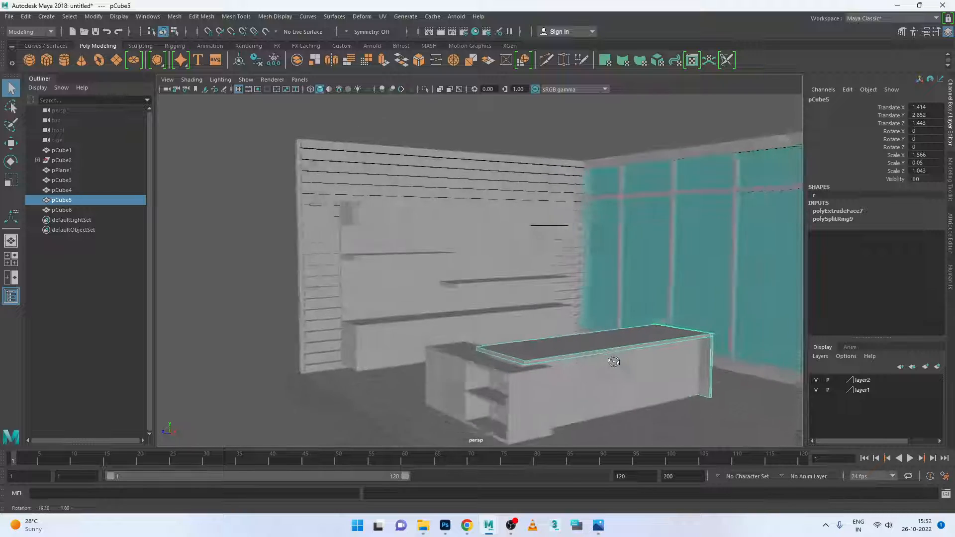
pyautogui.scroll(4, 503, 272)
pyautogui.keyDown('alt'); pyautogui.moveTo(503, 277); pyautogui.dragTo(532, 311, button='middle'); pyautogui.keyUp('alt')
pyautogui.keyDown('alt'); pyautogui.moveTo(531, 308); pyautogui.dragTo(571, 316); pyautogui.keyUp('alt')
pyautogui.scroll(-3, 507, 320)
pyautogui.scroll(-3, 493, 315)
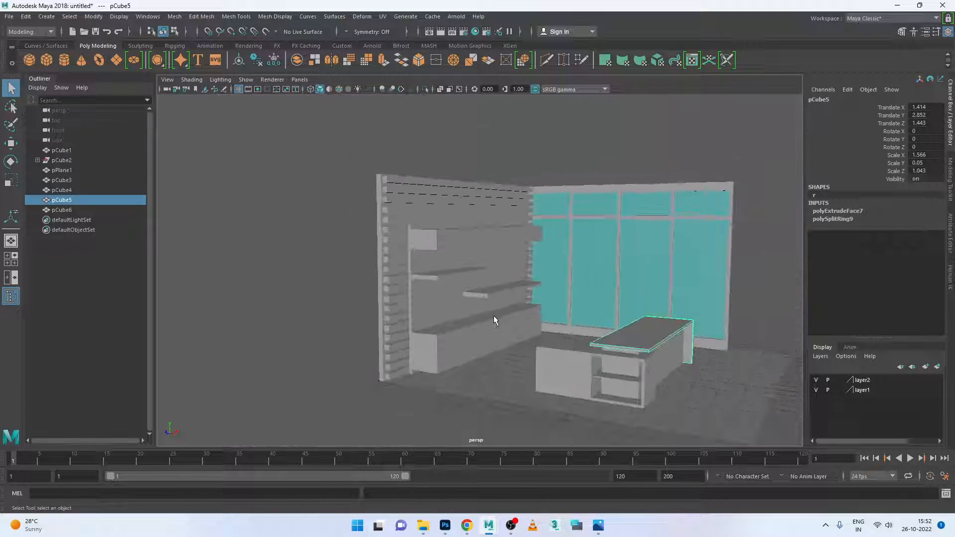
pyautogui.keyDown('alt'); pyautogui.moveTo(493, 315); pyautogui.dragTo(469, 317); pyautogui.keyUp('alt')
pyautogui.scroll(4, 475, 318)
pyautogui.keyDown('alt'); pyautogui.moveTo(476, 317); pyautogui.dragTo(488, 241, button='middle'); pyautogui.keyUp('alt')
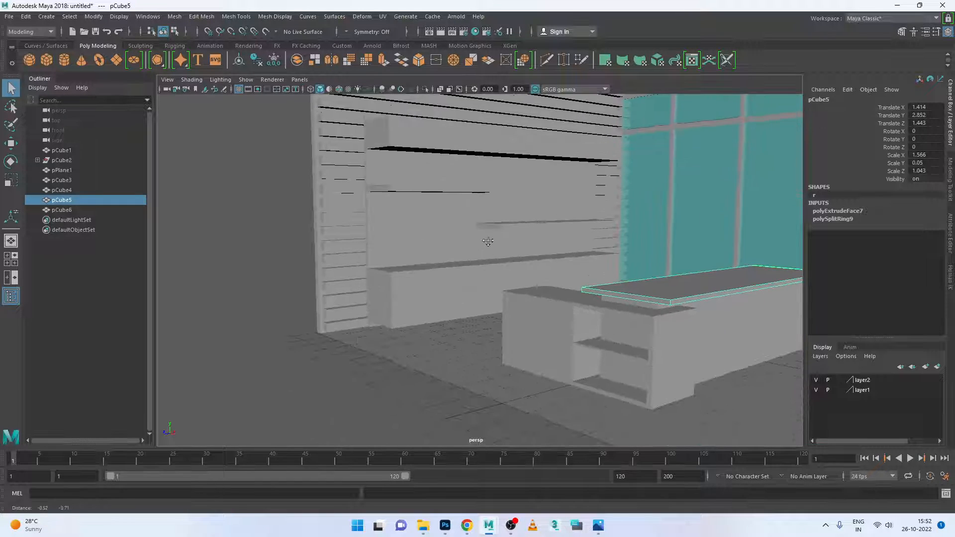
pyautogui.click(483, 299)
pyautogui.keyDown('alt'); pyautogui.moveTo(483, 298); pyautogui.dragTo(478, 305); pyautogui.keyUp('alt')
pyautogui.rightClick(475, 301)
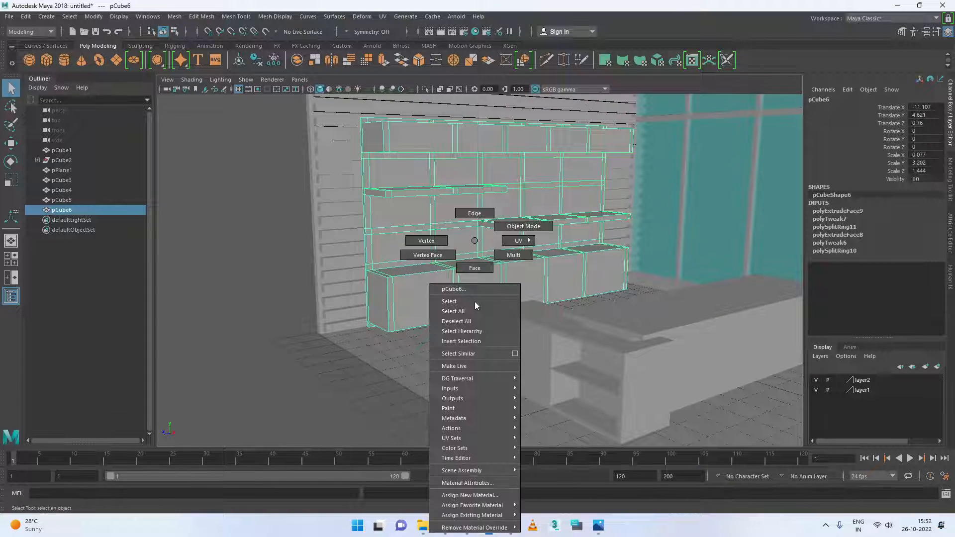
pyautogui.click(474, 268)
pyautogui.click(438, 288)
pyautogui.keyDown('shift'); pyautogui.click(480, 301); pyautogui.keyUp('shift')
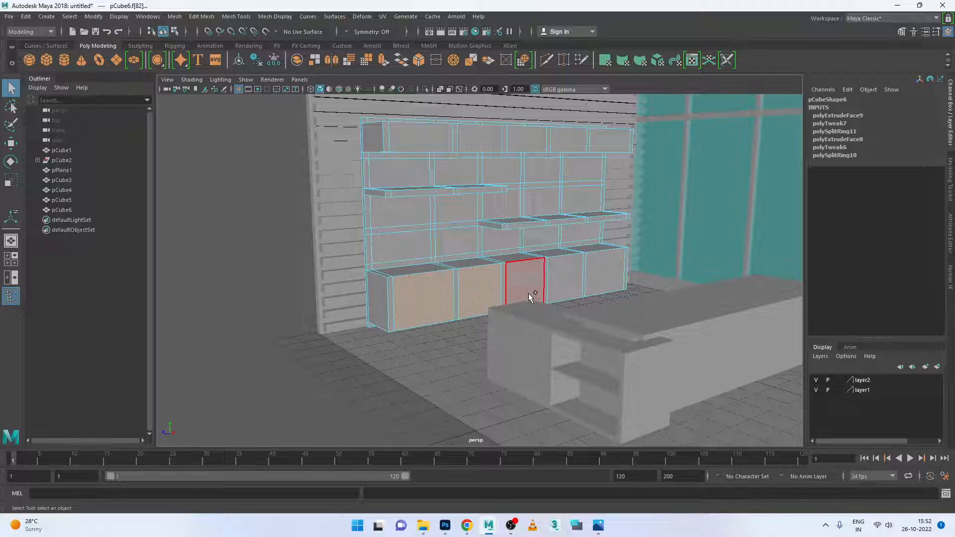
pyautogui.keyDown('shift'); pyautogui.click(528, 294); pyautogui.keyUp('shift')
pyautogui.keyDown('shift'); pyautogui.click(568, 285); pyautogui.keyUp('shift')
pyautogui.keyDown('shift'); pyautogui.click(594, 283); pyautogui.keyUp('shift')
pyautogui.keyDown('alt'); pyautogui.moveTo(539, 330); pyautogui.dragTo(498, 297); pyautogui.keyUp('alt')
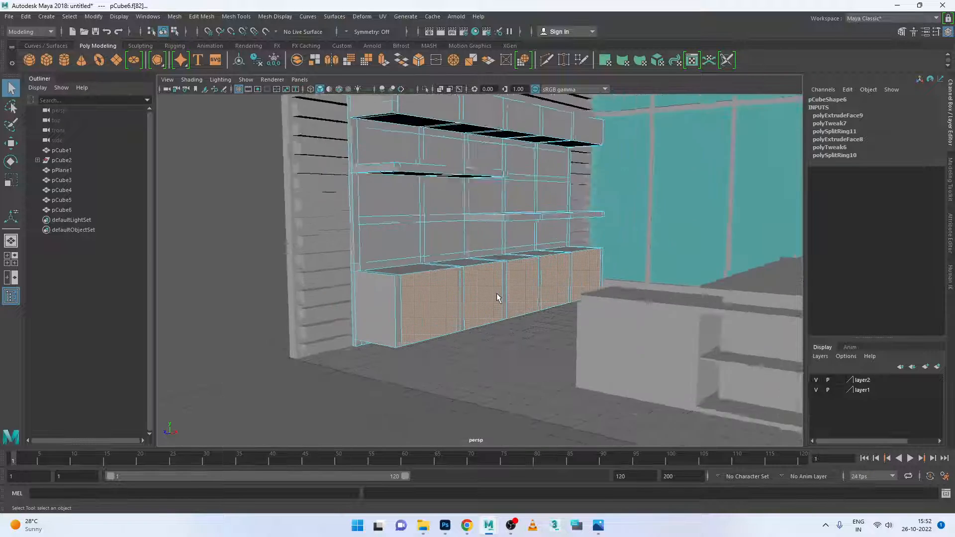
pyautogui.scroll(2, 496, 294)
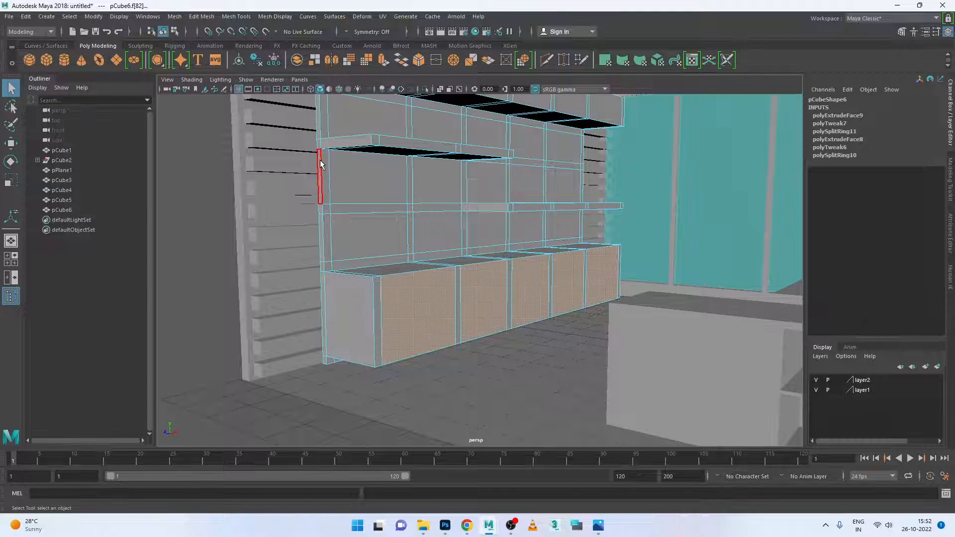
pyautogui.press('F8')
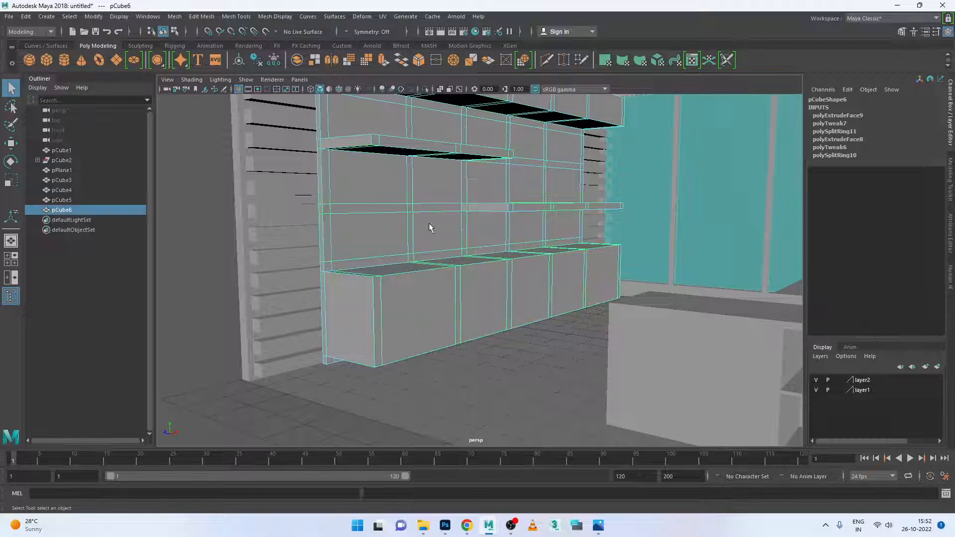
# Insert horizontal edge loops near the upper and lower edges of the low cabinet, positioned by relative distance from edge
pyautogui.click(237, 16)
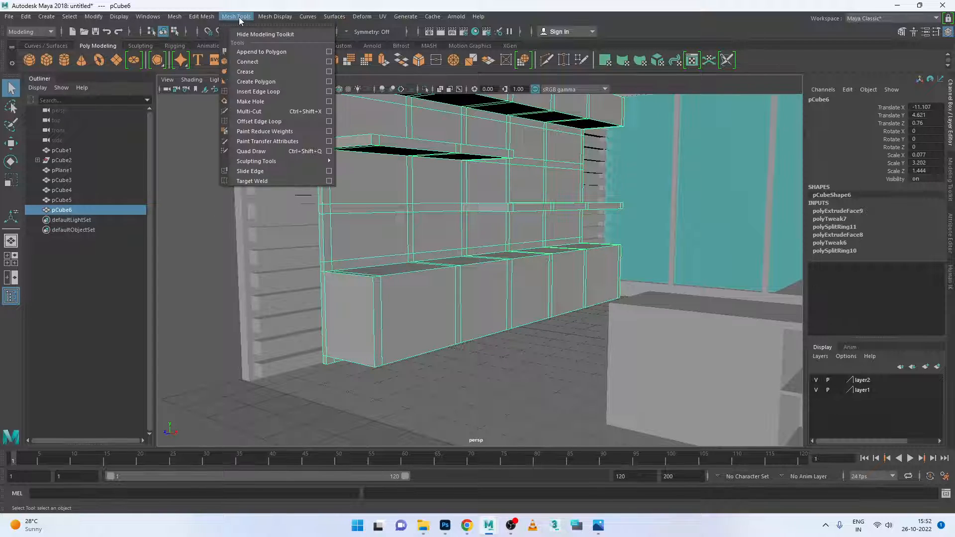
pyautogui.click(328, 92)
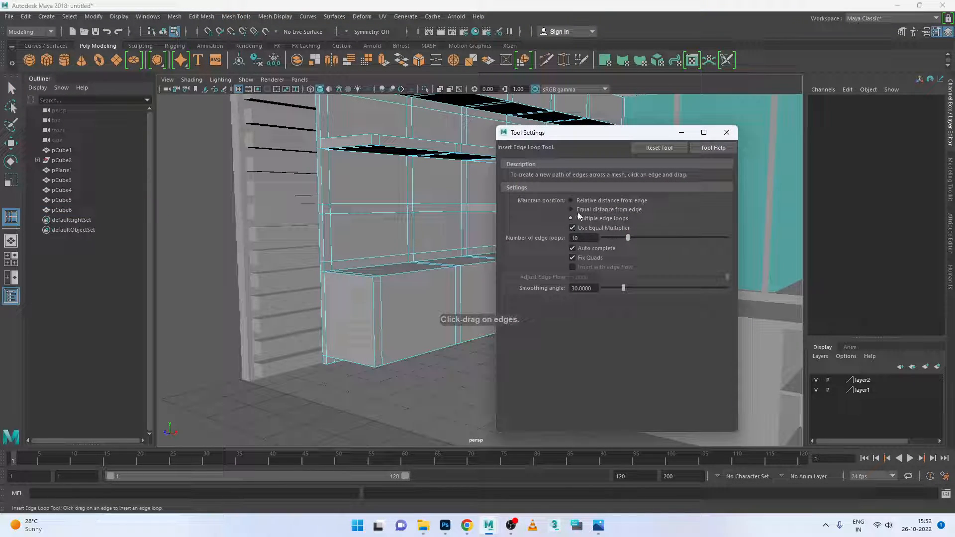
pyautogui.click(572, 200)
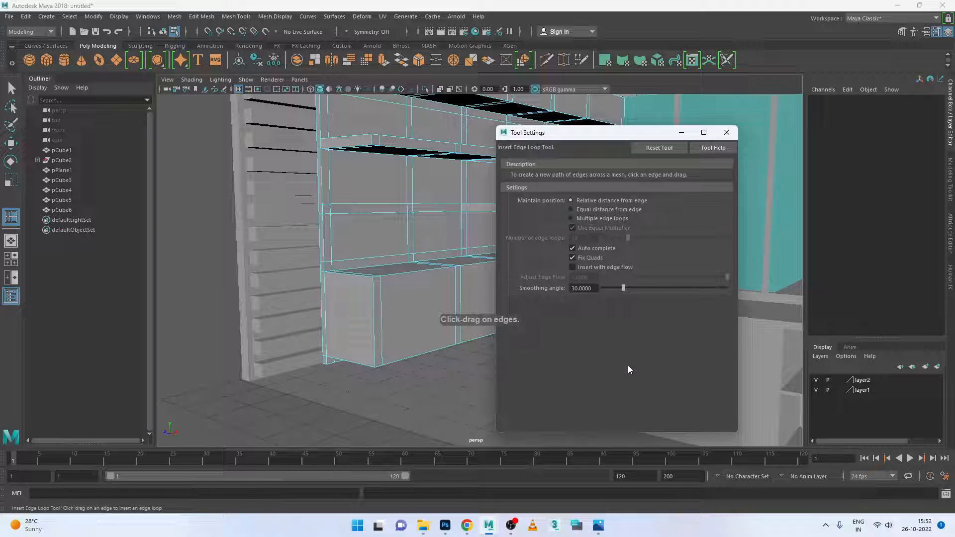
pyautogui.click(727, 132)
pyautogui.click(375, 288)
pyautogui.moveTo(373, 288); pyautogui.dragTo(376, 285)
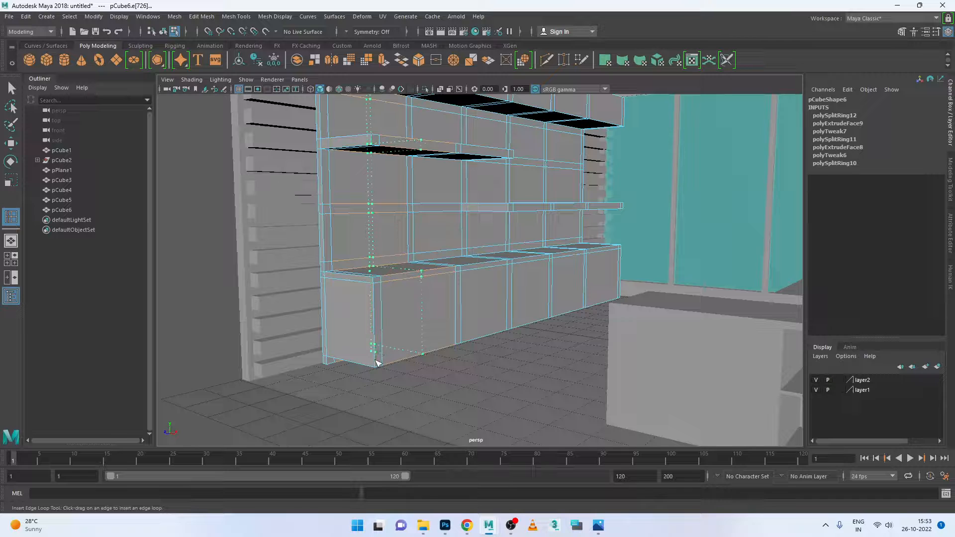
pyautogui.moveTo(376, 360); pyautogui.dragTo(376, 362)
pyautogui.hotkey('ctrl', 'z')
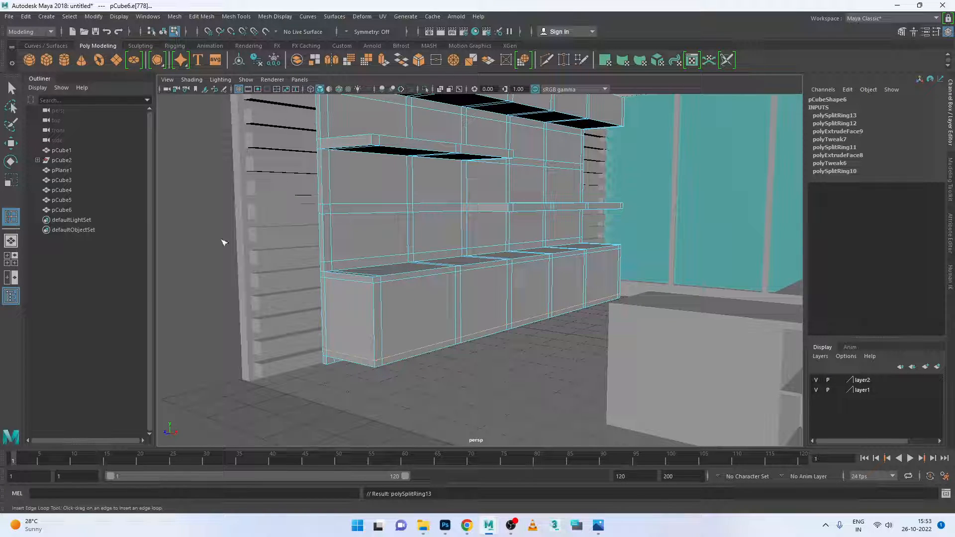
# Select the five large front faces of the low cabinet between the new edge loops
pyautogui.click(12, 144)
pyautogui.moveTo(428, 241); pyautogui.dragTo(430, 273, button='right')
pyautogui.click(438, 297)
pyautogui.keyDown('shift'); pyautogui.click(485, 304); pyautogui.keyUp('shift')
pyautogui.keyDown('shift'); pyautogui.click(530, 289); pyautogui.keyUp('shift')
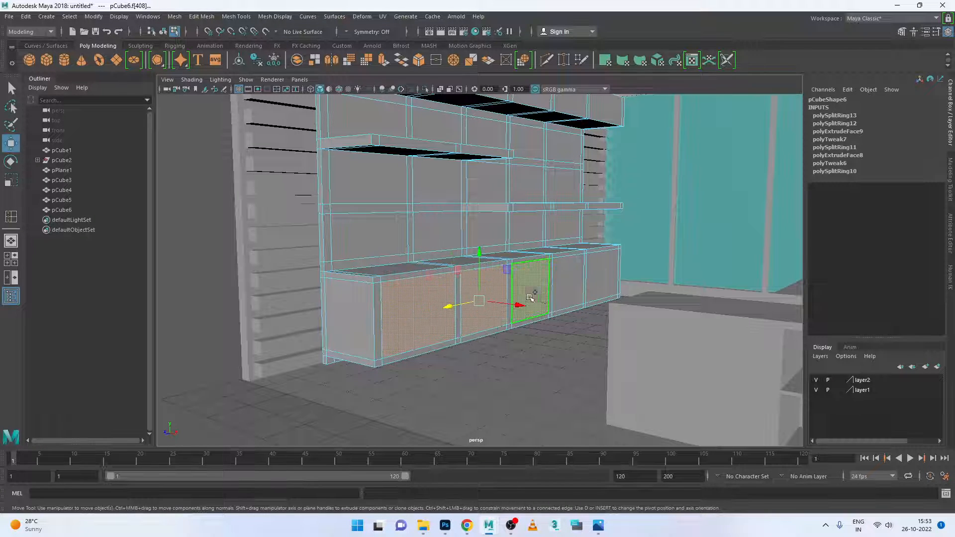
pyautogui.keyDown('shift'); pyautogui.click(567, 281); pyautogui.keyUp('shift')
pyautogui.keyDown('shift'); pyautogui.click(606, 287); pyautogui.keyUp('shift')
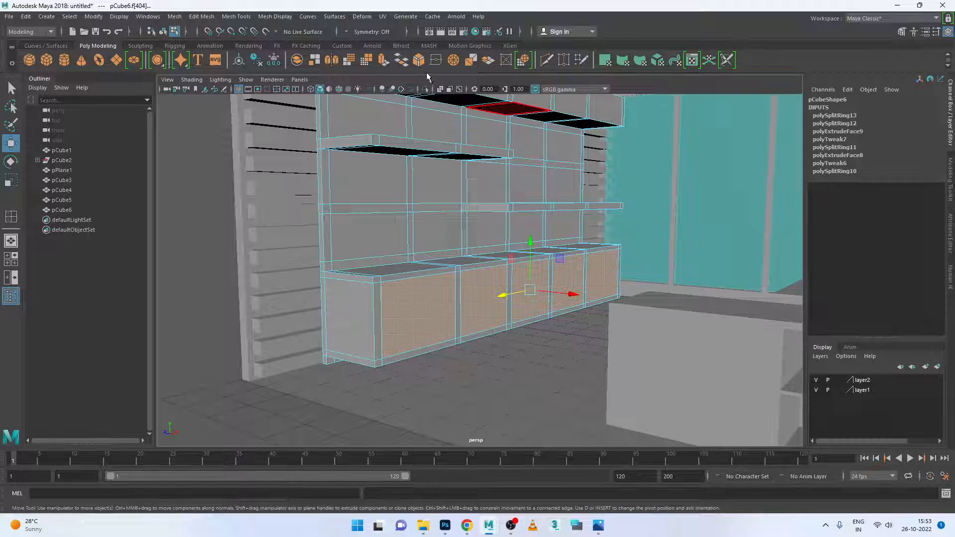
# Extrude the five front faces inward with a Local Translate Z of -1.906 to hollow the compartments, then return to object selection
pyautogui.click(419, 60)
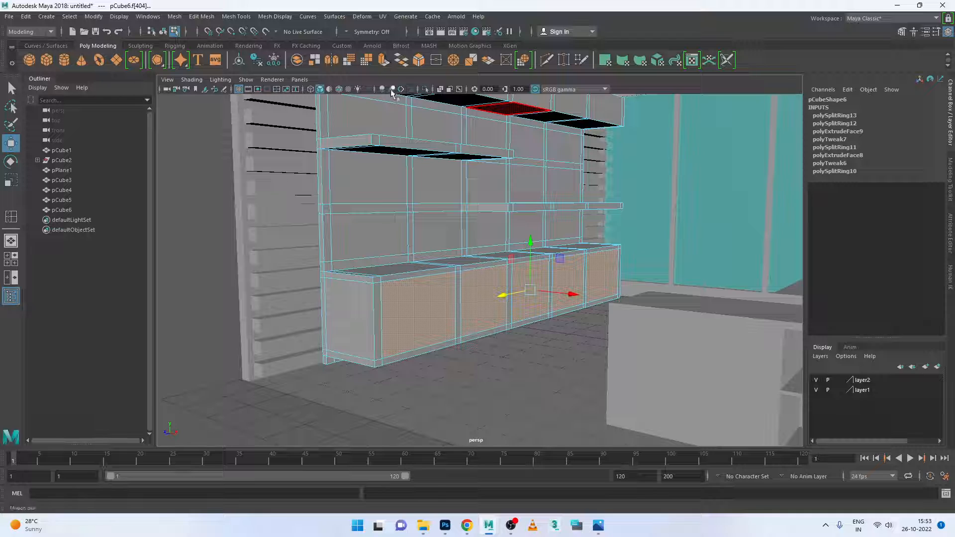
pyautogui.moveTo(631, 280); pyautogui.dragTo(591, 273)
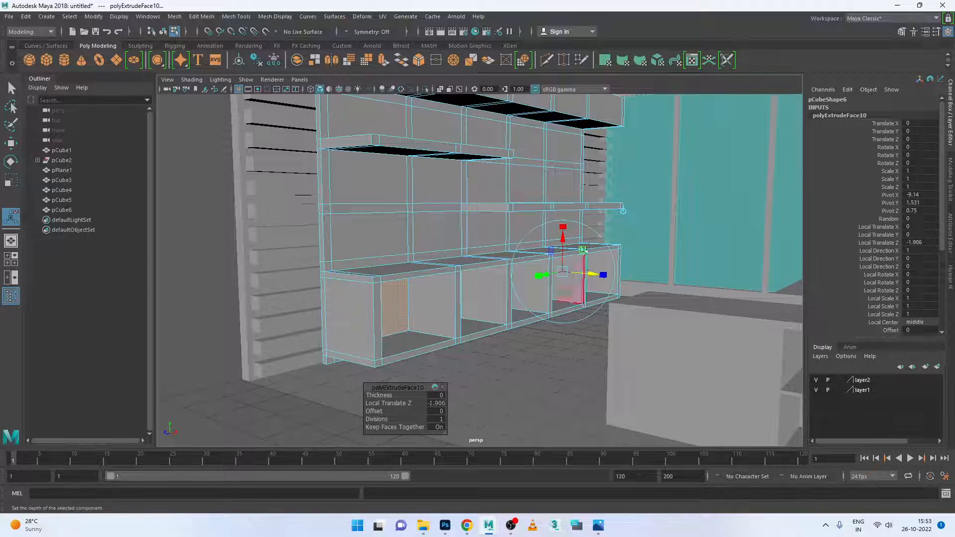
pyautogui.press('q')
pyautogui.press('F8')
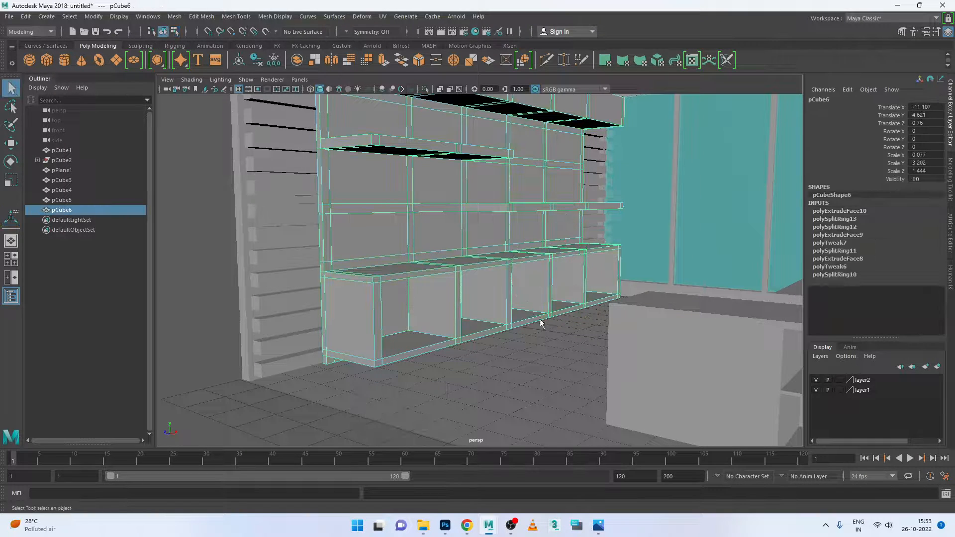
pyautogui.click(539, 325)
# Duplicate the five back faces of the low cabinet's compartments and move the copies out in front with a Local Translate Z of 3.901
pyautogui.scroll(-6, 536, 297)
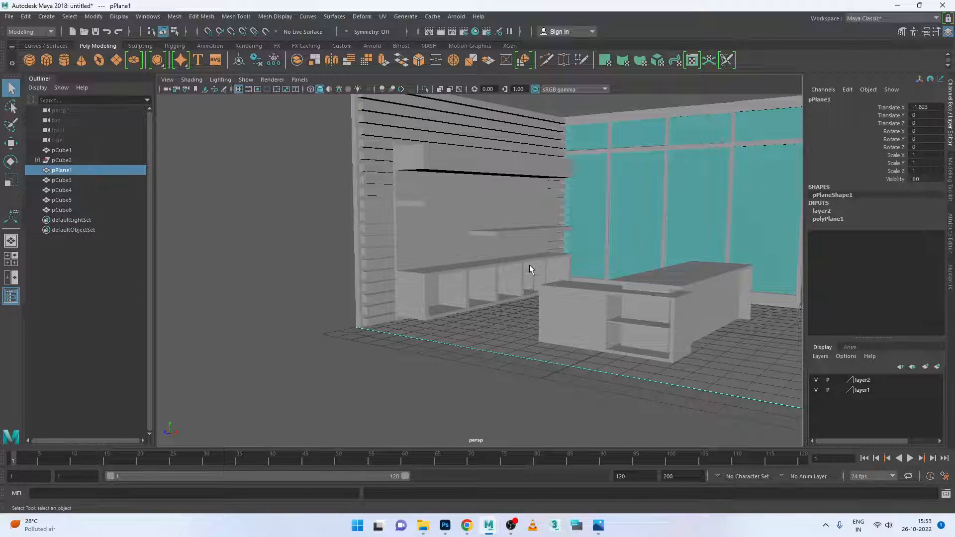
pyautogui.scroll(-3, 527, 259)
pyautogui.keyDown('alt'); pyautogui.moveTo(511, 276); pyautogui.dragTo(490, 280); pyautogui.keyUp('alt')
pyautogui.scroll(8, 515, 276)
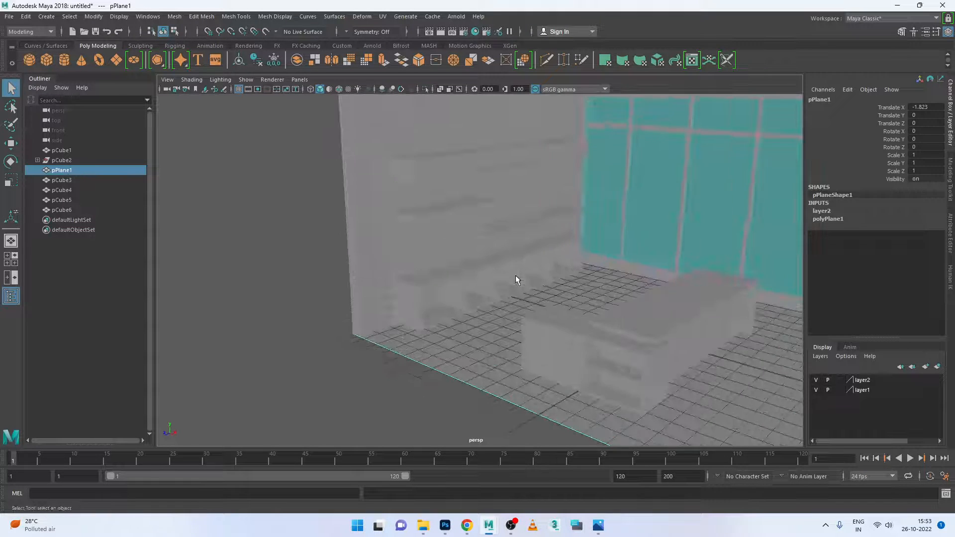
pyautogui.click(378, 272)
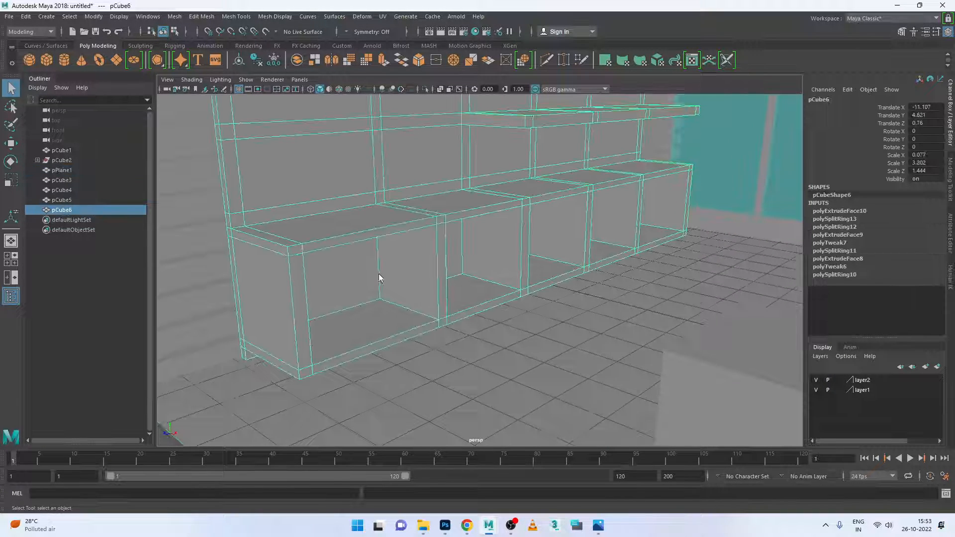
pyautogui.moveTo(378, 273); pyautogui.dragTo(378, 311, button='right')
pyautogui.moveTo(625, 323)
pyautogui.keyDown('alt'); pyautogui.mouseDown()
pyautogui.moveTo(570, 311)
pyautogui.moveTo(625, 323)
pyautogui.mouseUp(); pyautogui.keyUp('alt')
pyautogui.click(200, 16)
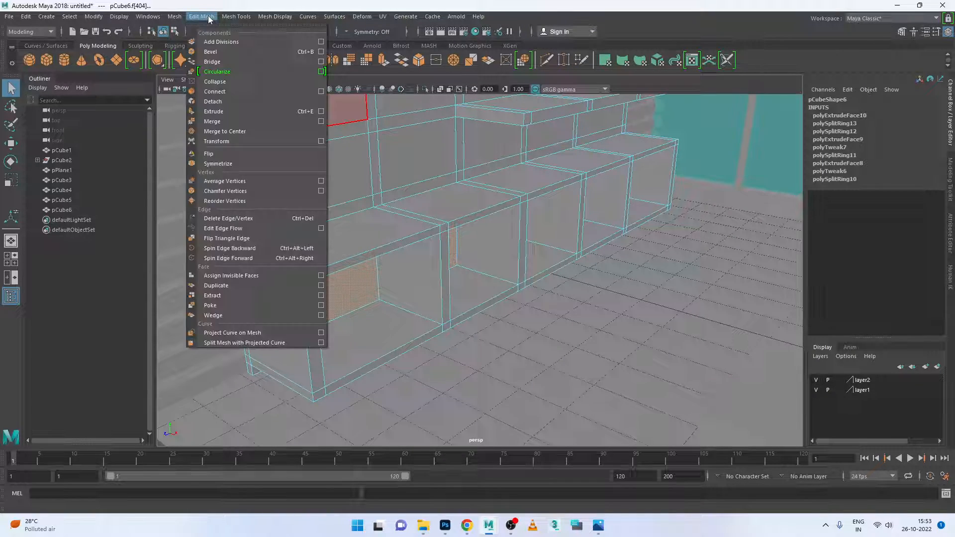
pyautogui.click(231, 285)
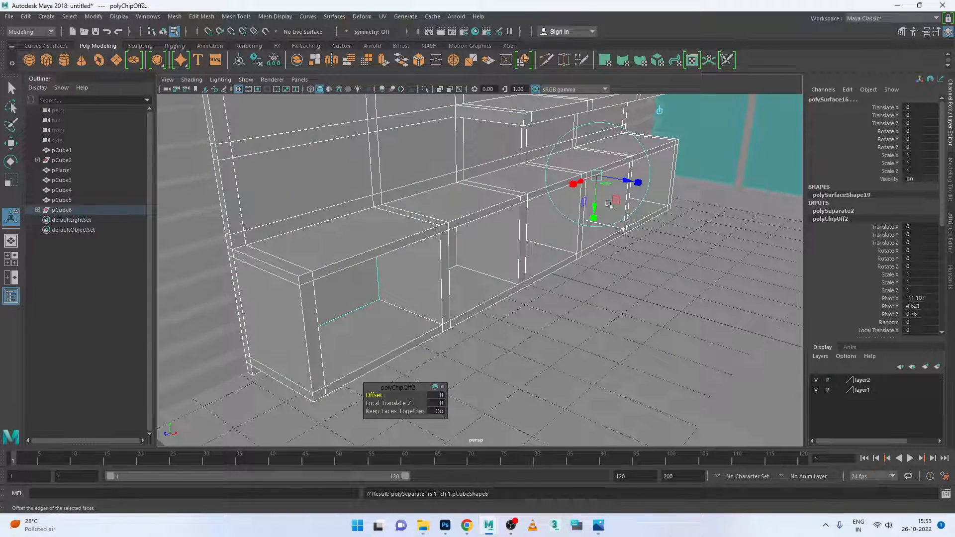
pyautogui.moveTo(617, 177); pyautogui.dragTo(689, 201)
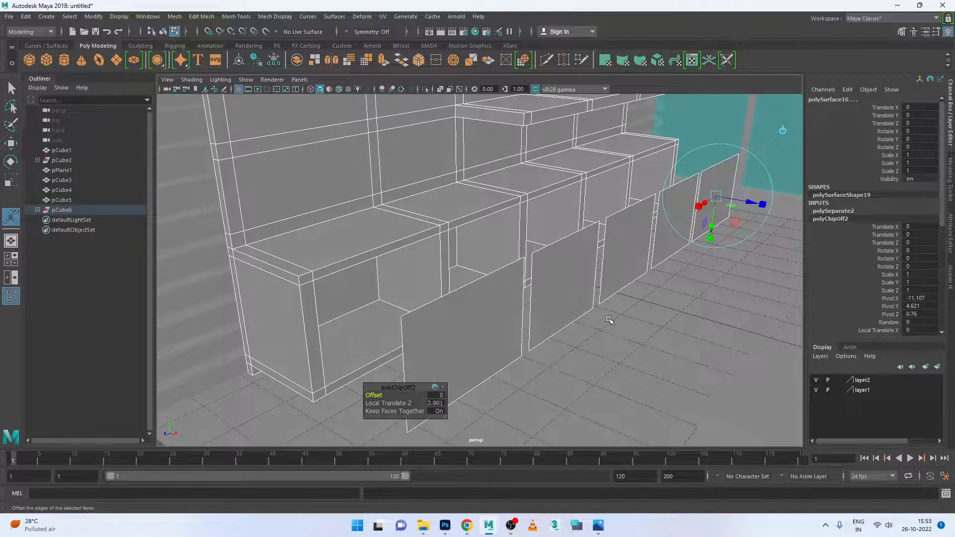
pyautogui.keyDown('alt'); pyautogui.moveTo(610, 319); pyautogui.dragTo(634, 312); pyautogui.keyUp('alt')
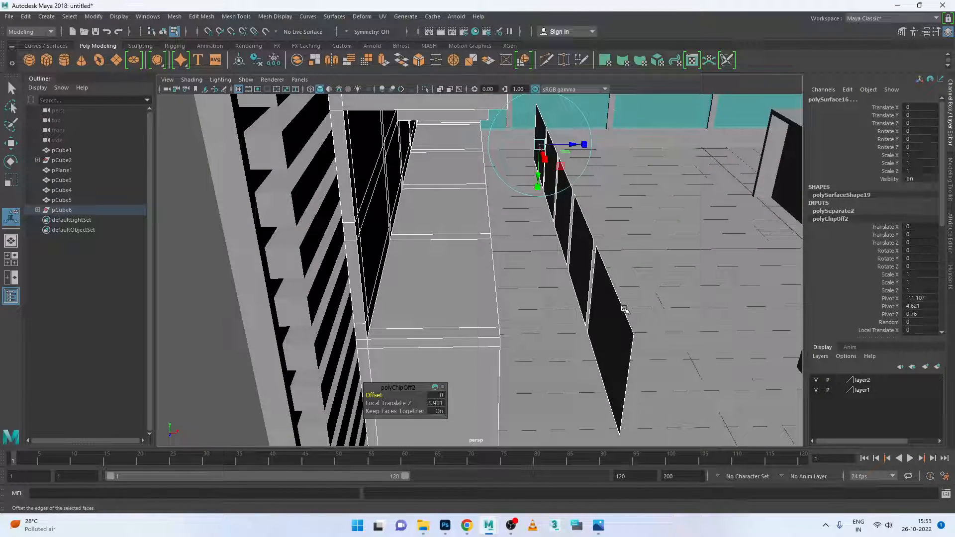
# Select the faces of all five duplicated panels standing in front of the low cabinet
pyautogui.moveTo(625, 309); pyautogui.dragTo(622, 273, button='right')
pyautogui.scroll(-5, 628, 303)
pyautogui.keyDown('alt'); pyautogui.moveTo(595, 320); pyautogui.dragTo(586, 314); pyautogui.keyUp('alt')
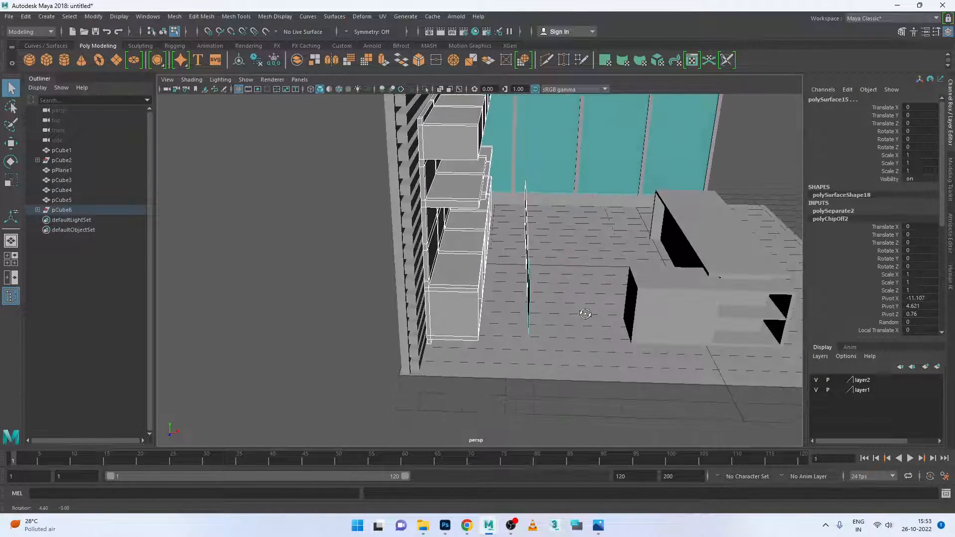
pyautogui.moveTo(541, 185); pyautogui.dragTo(516, 339)
pyautogui.keyDown('alt'); pyautogui.moveTo(582, 345); pyautogui.dragTo(554, 337); pyautogui.keyUp('alt')
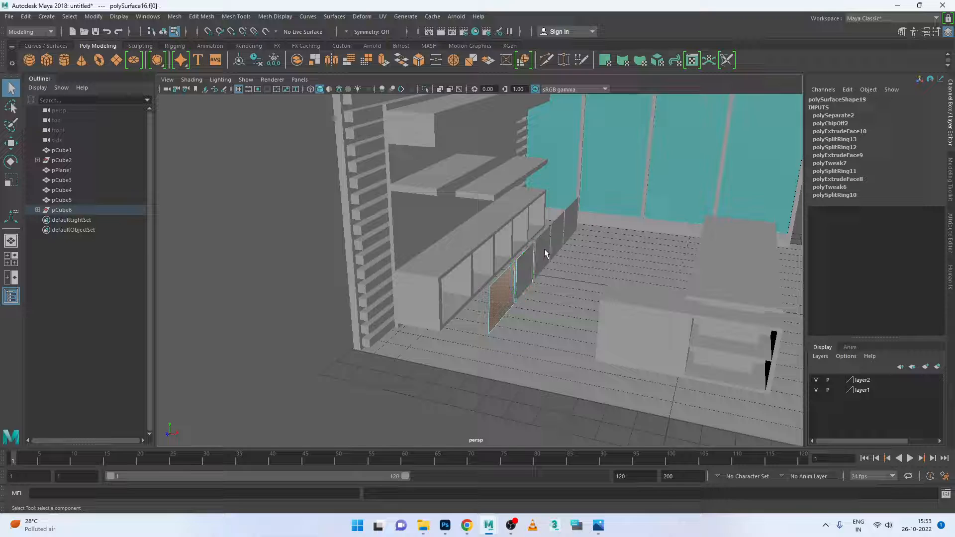
pyautogui.keyDown('alt'); pyautogui.moveTo(589, 291); pyautogui.dragTo(533, 294); pyautogui.keyUp('alt')
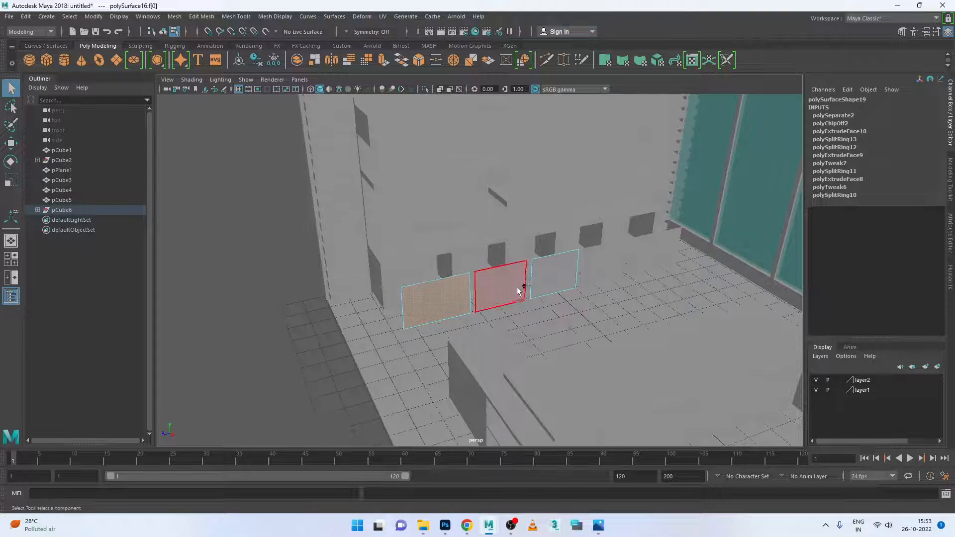
pyautogui.keyDown('shift'); pyautogui.click(517, 290); pyautogui.keyUp('shift')
pyautogui.keyDown('shift'); pyautogui.click(558, 276); pyautogui.keyUp('shift')
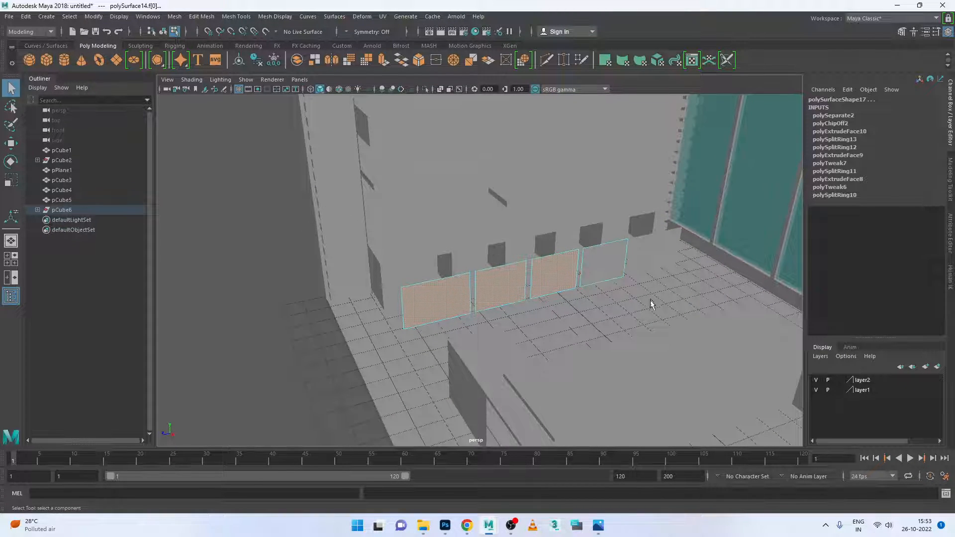
pyautogui.keyDown('alt'); pyautogui.moveTo(649, 300); pyautogui.dragTo(608, 301); pyautogui.keyUp('alt')
pyautogui.keyDown('shift'); pyautogui.click(610, 302); pyautogui.keyUp('shift')
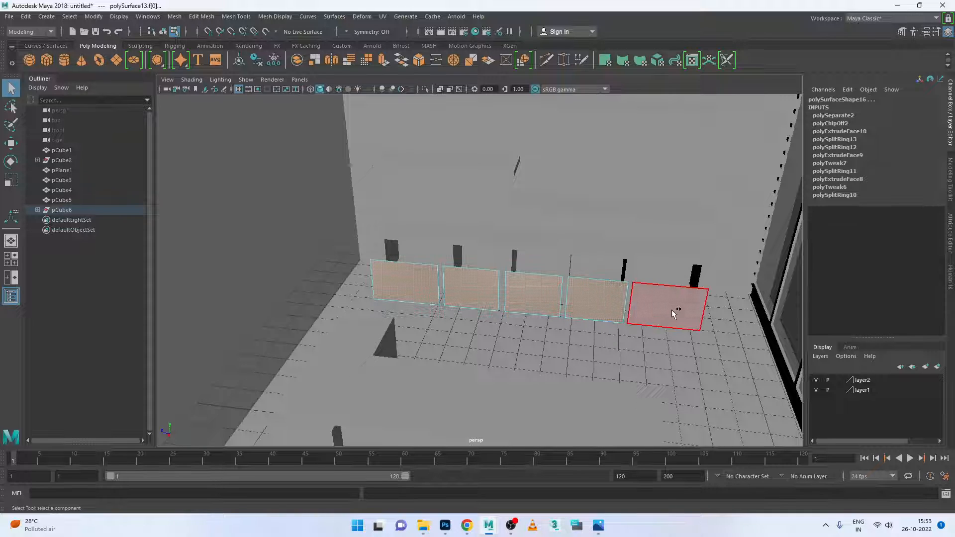
pyautogui.keyDown('shift'); pyautogui.click(673, 312); pyautogui.keyUp('shift')
pyautogui.keyDown('alt'); pyautogui.moveTo(592, 360); pyautogui.dragTo(441, 235); pyautogui.keyUp('alt')
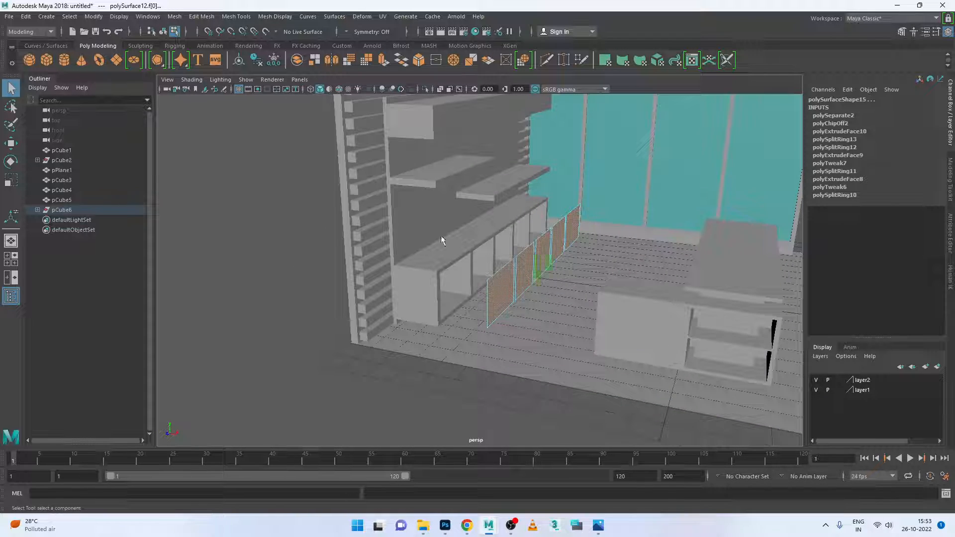
# Extrude the five selected panel faces slightly to give the panels thickness, then return to object selection
pyautogui.click(382, 60)
pyautogui.moveTo(599, 228); pyautogui.dragTo(600, 230)
pyautogui.moveTo(561, 241); pyautogui.dragTo(598, 227, button='right')
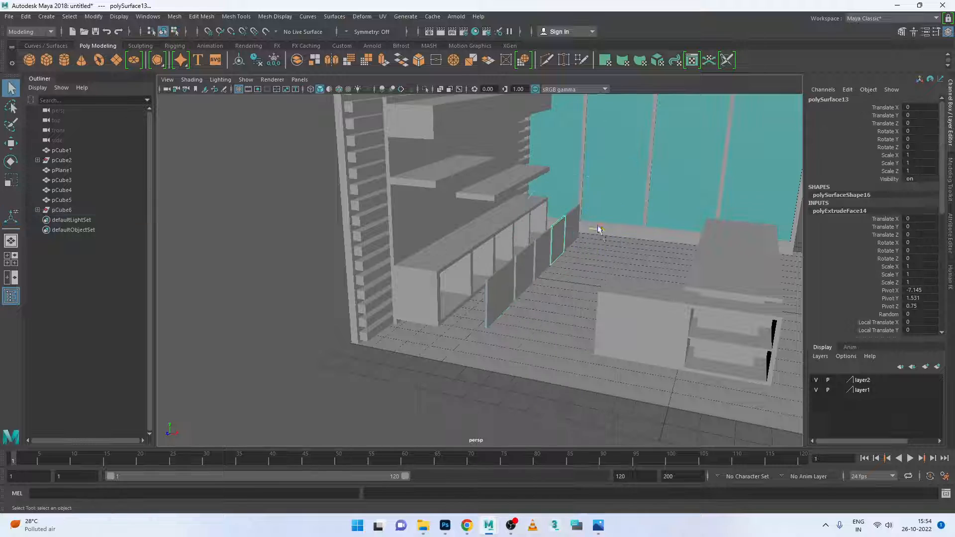
# Select the five door panels standing in front of the low cabinet
pyautogui.scroll(-6, 603, 258)
pyautogui.keyDown('alt'); pyautogui.moveTo(551, 282); pyautogui.dragTo(575, 279); pyautogui.keyUp('alt')
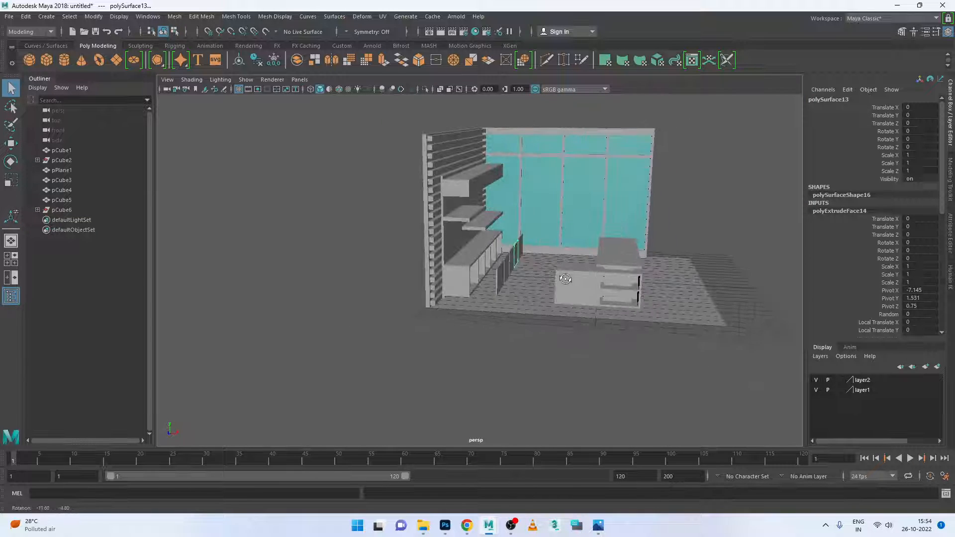
pyautogui.click(503, 301)
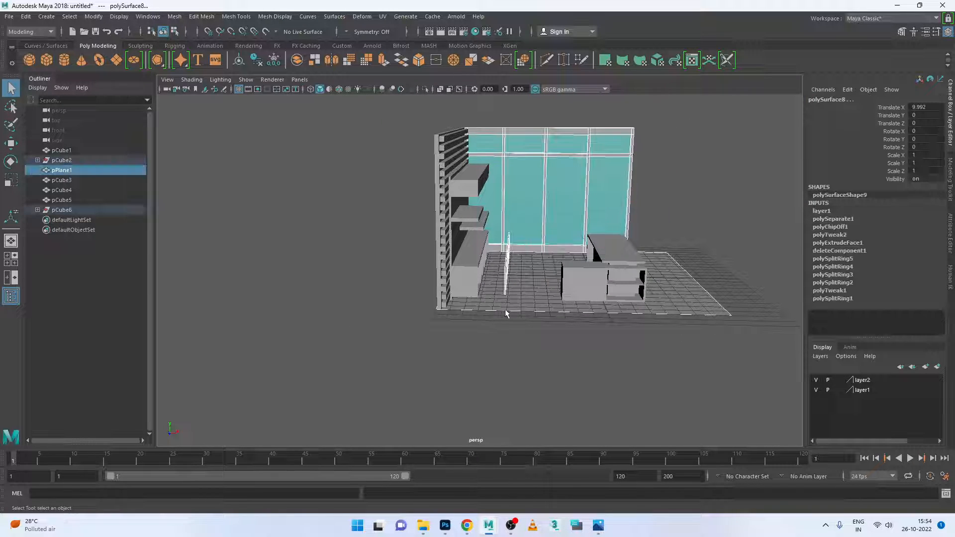
pyautogui.keyDown('alt'); pyautogui.moveTo(505, 312); pyautogui.dragTo(517, 312); pyautogui.keyUp('alt')
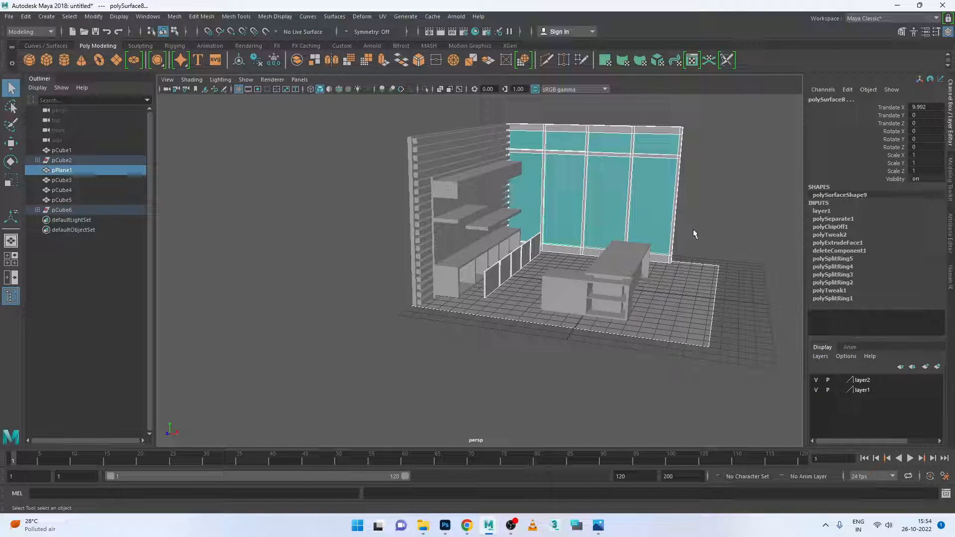
pyautogui.click(659, 289)
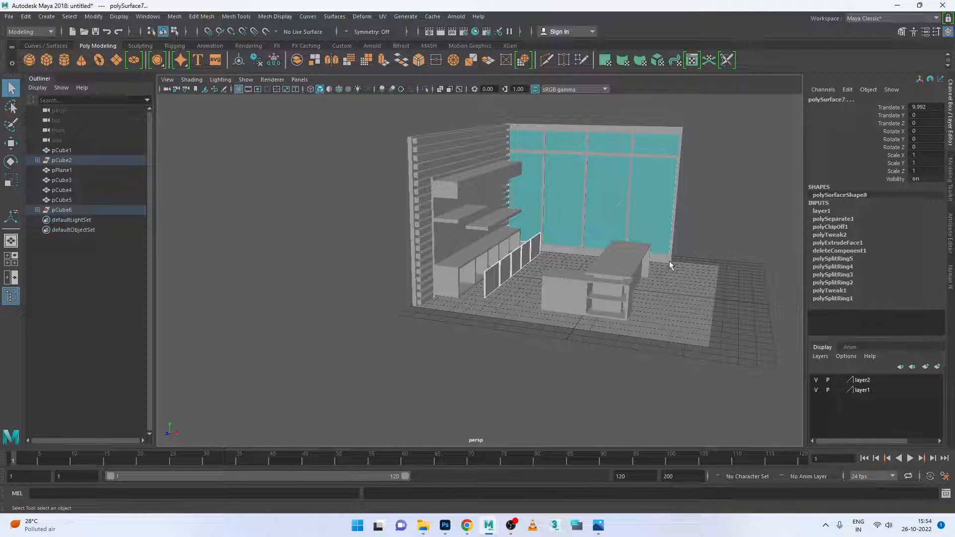
# Remove the window frame, slatted wall and floor plane from the selection, keeping only the five door panels selected
pyautogui.keyDown('alt'); pyautogui.moveTo(670, 261); pyautogui.dragTo(545, 268); pyautogui.keyUp('alt')
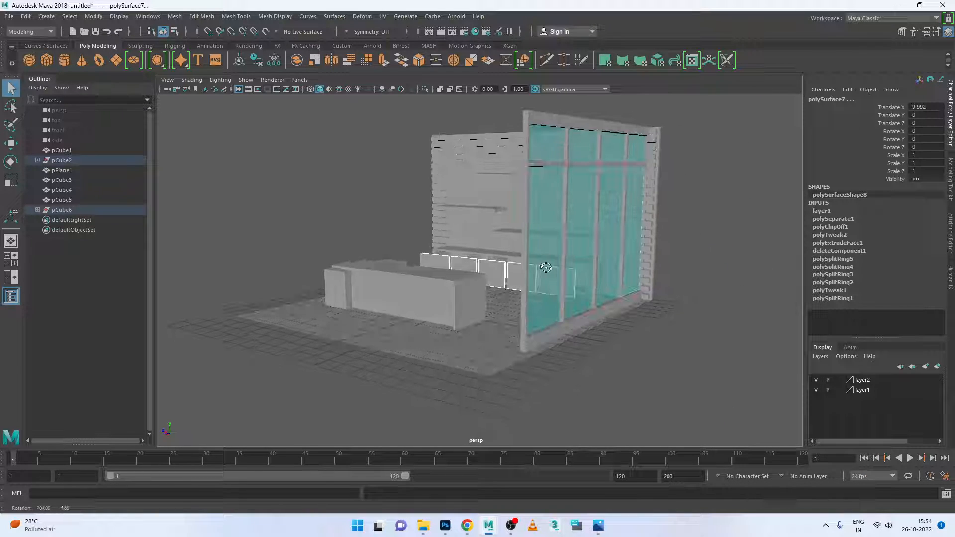
pyautogui.click(652, 255)
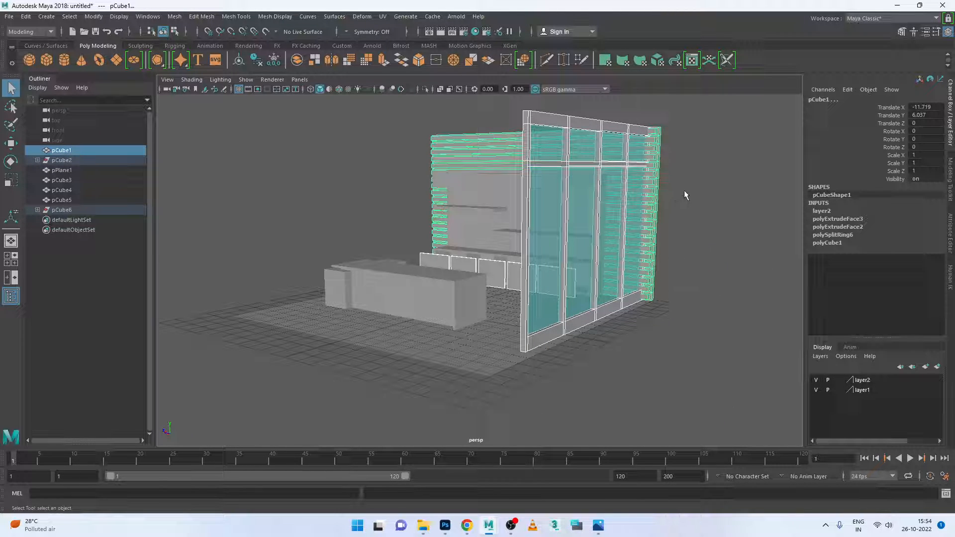
pyautogui.click(649, 279)
pyautogui.click(647, 230)
pyautogui.keyDown('shift'); pyautogui.moveTo(703, 155); pyautogui.dragTo(620, 302); pyautogui.keyUp('shift')
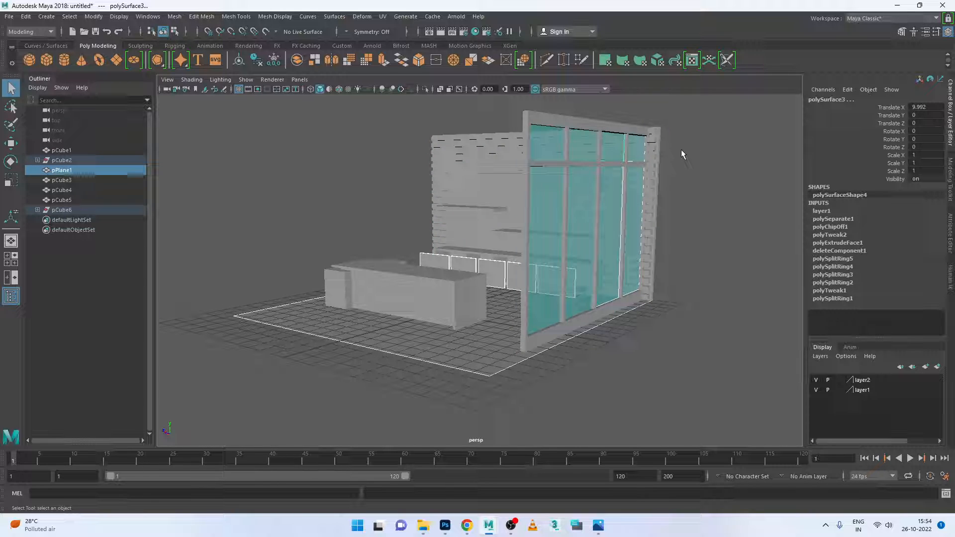
pyautogui.keyDown('ctrl'); pyautogui.moveTo(691, 138); pyautogui.dragTo(613, 271); pyautogui.keyUp('ctrl')
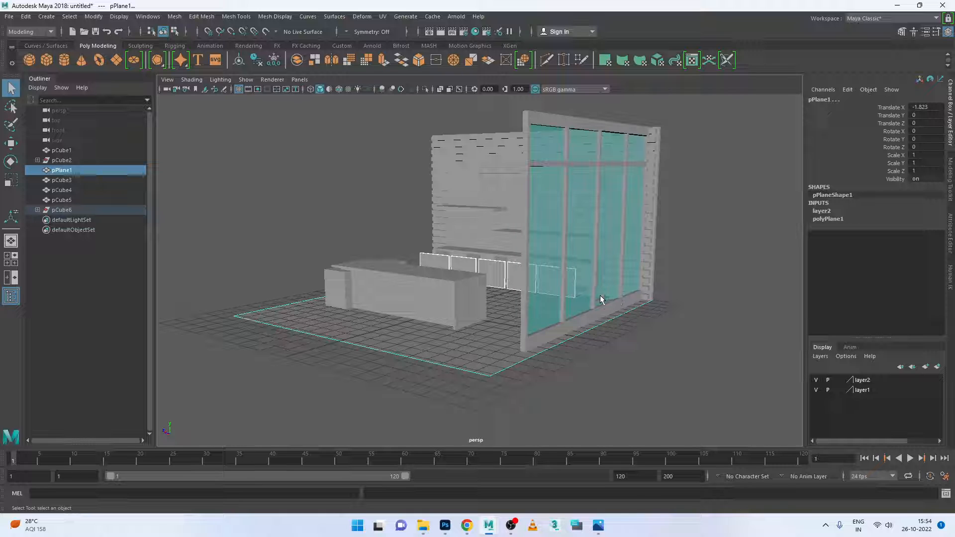
pyautogui.keyDown('alt'); pyautogui.moveTo(552, 273); pyautogui.dragTo(538, 305); pyautogui.keyUp('alt')
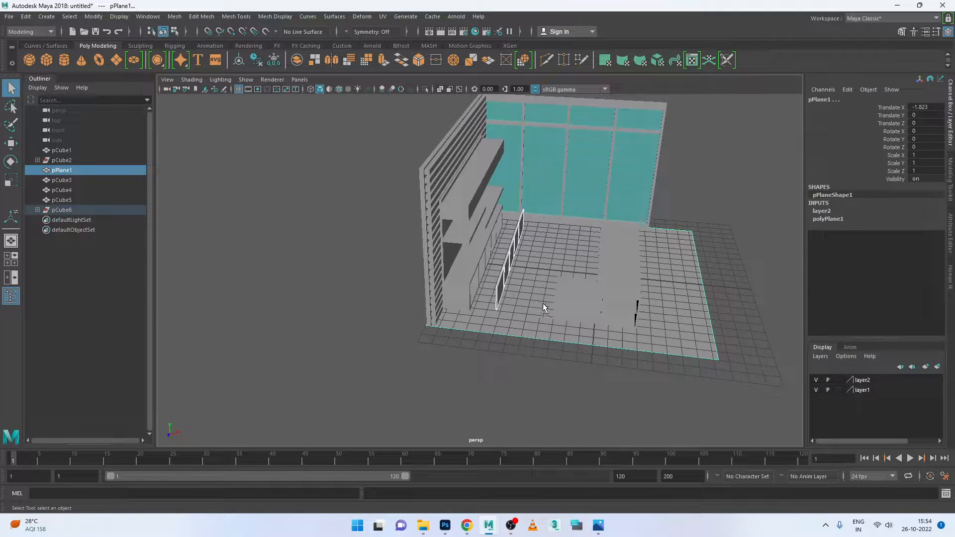
pyautogui.press('w')
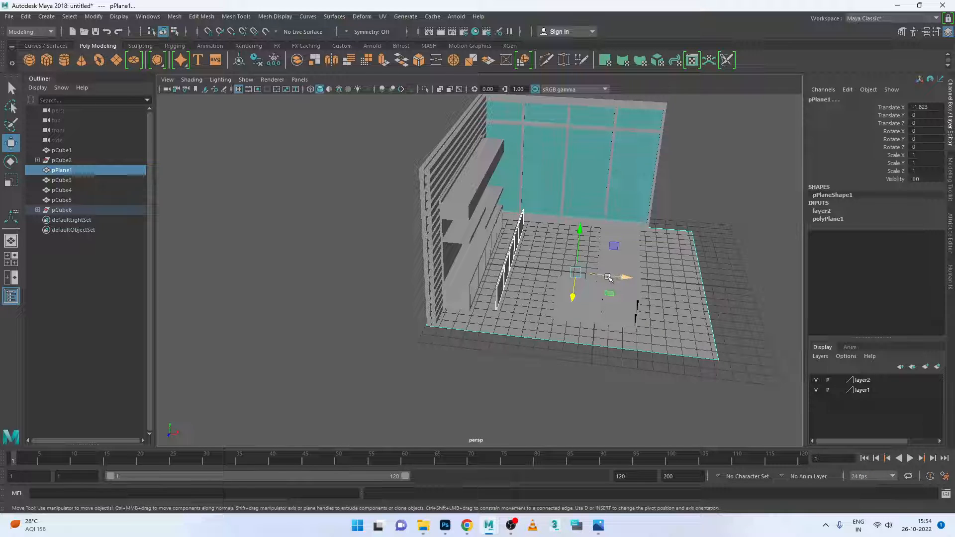
pyautogui.moveTo(630, 280); pyautogui.dragTo(606, 281)
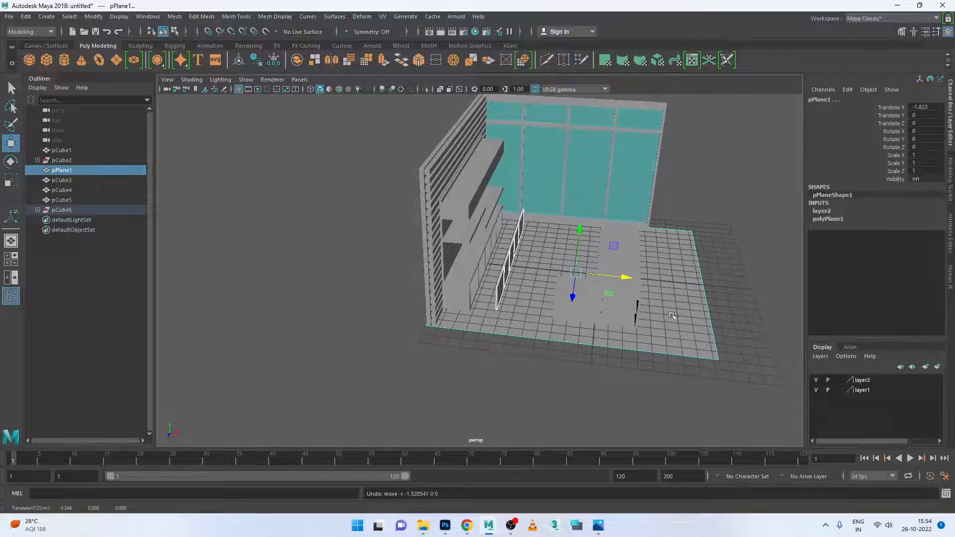
pyautogui.click(647, 305)
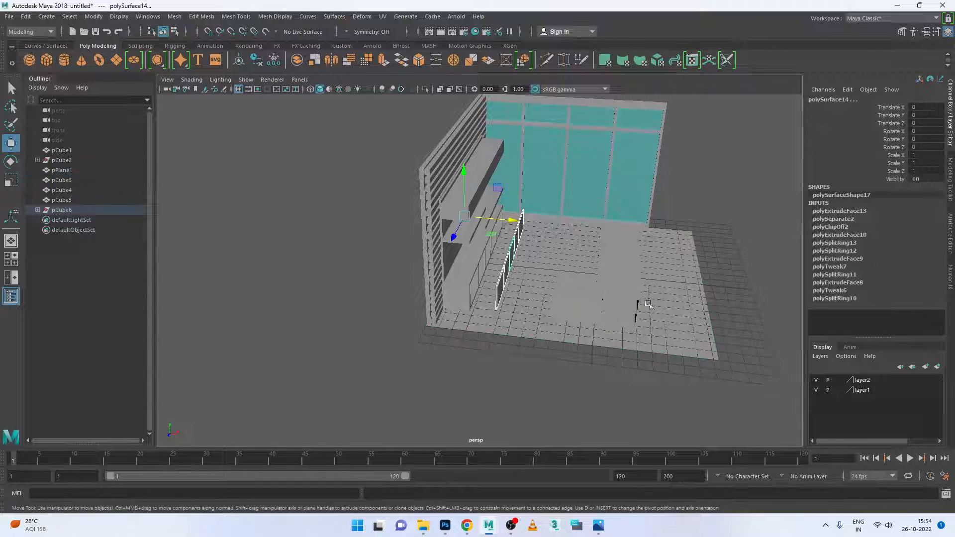
# Center the pivots of the five door panels and move them along X onto the low cabinet's open front, then deselect them
pyautogui.click(93, 16)
pyautogui.click(123, 90)
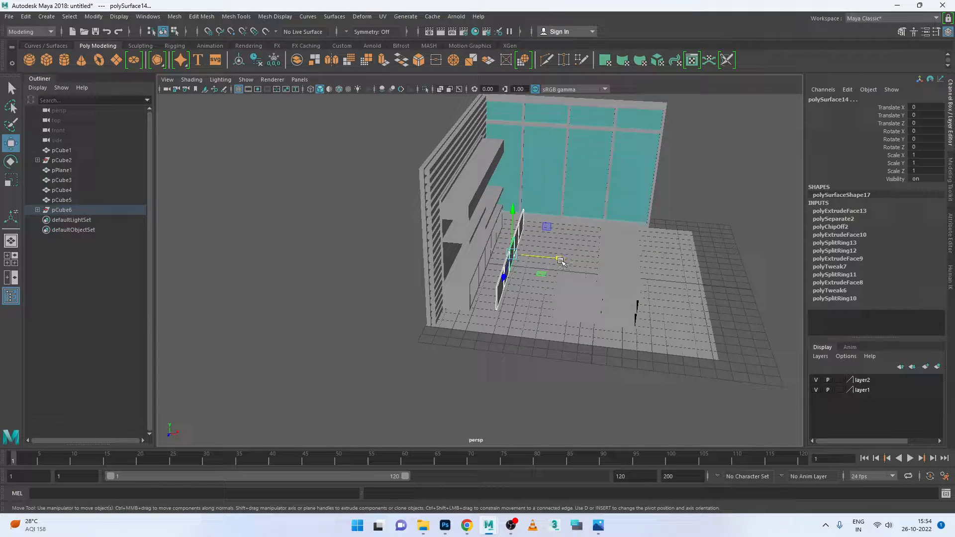
pyautogui.moveTo(560, 259); pyautogui.dragTo(518, 285)
pyautogui.scroll(8, 504, 262)
pyautogui.moveTo(506, 241); pyautogui.dragTo(560, 228, button='right')
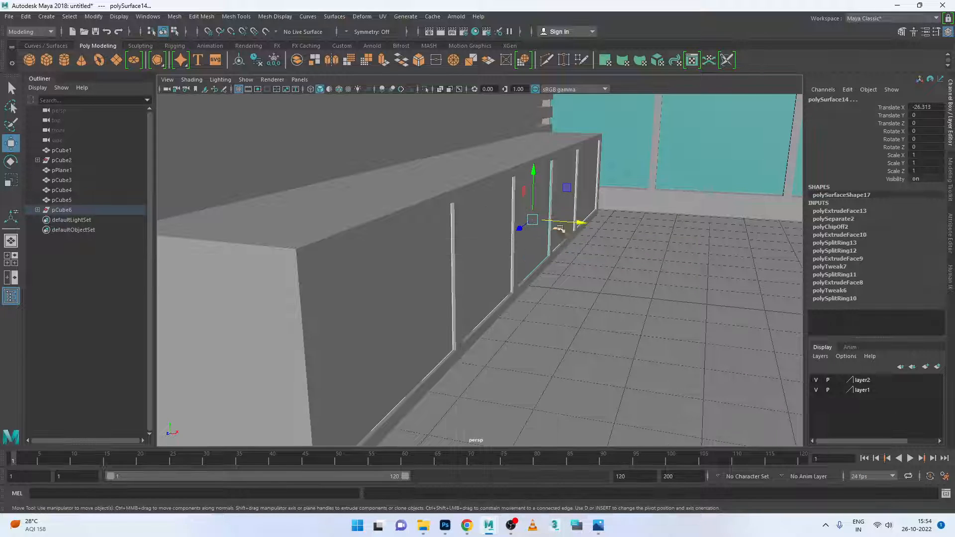
pyautogui.scroll(-10, 560, 228)
pyautogui.click(506, 362)
# Compare the room model with the office reference photo and close the photo
pyautogui.keyDown('alt'); pyautogui.moveTo(505, 362); pyautogui.dragTo(552, 283); pyautogui.keyUp('alt')
pyautogui.scroll(8, 534, 315)
pyautogui.scroll(-10, 551, 318)
pyautogui.scroll(6, 567, 299)
pyautogui.scroll(-3, 477, 290)
pyautogui.scroll(-4, 550, 315)
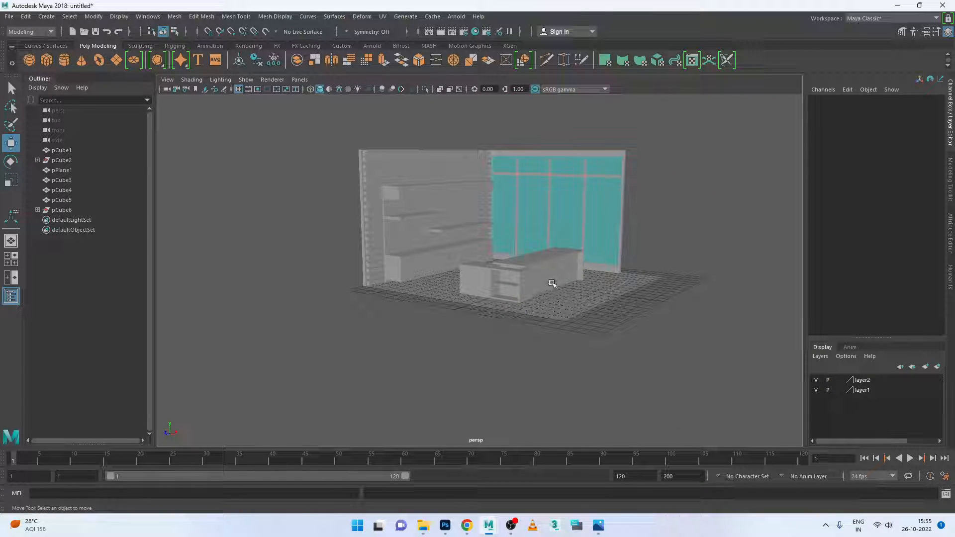
pyautogui.click(599, 526)
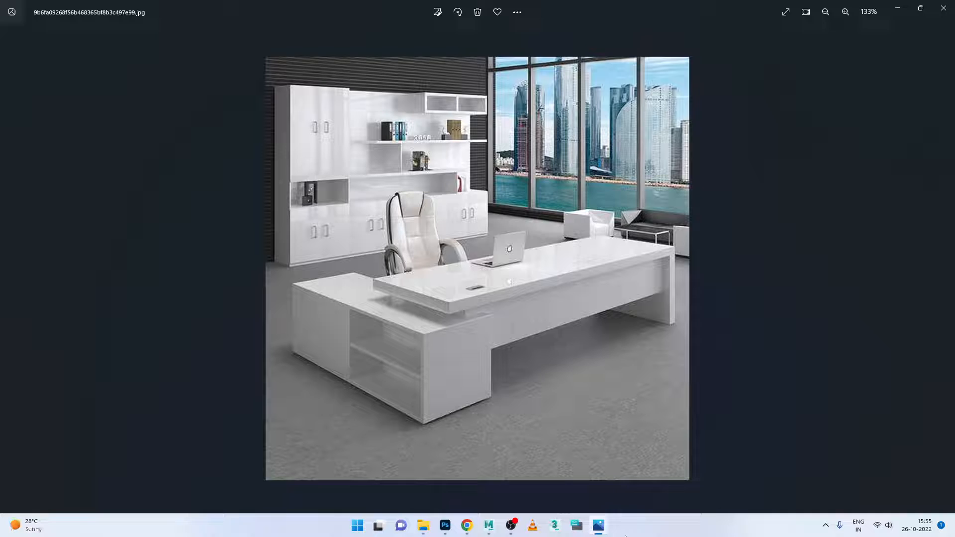
pyautogui.click(601, 528)
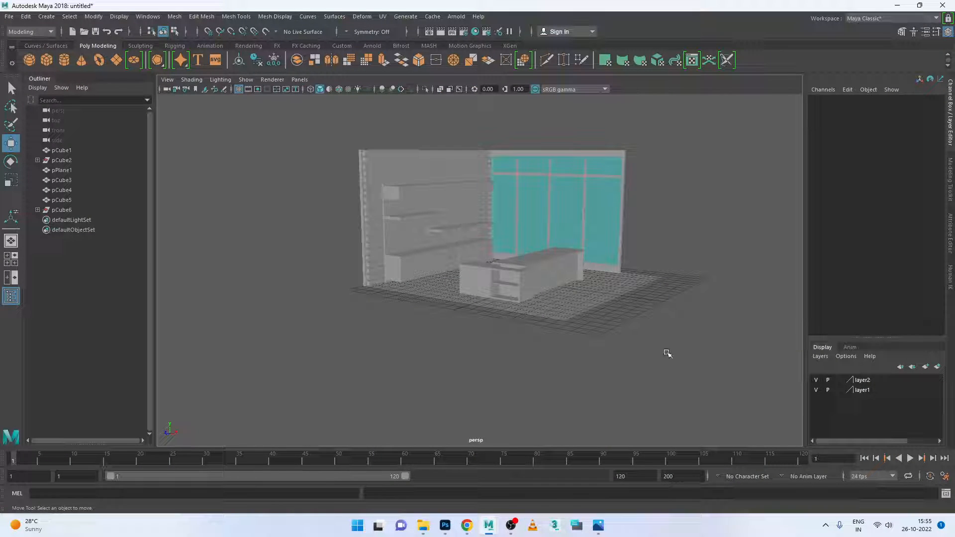
pyautogui.keyDown('alt'); pyautogui.moveTo(644, 339); pyautogui.dragTo(661, 352); pyautogui.keyUp('alt')
pyautogui.click(600, 524)
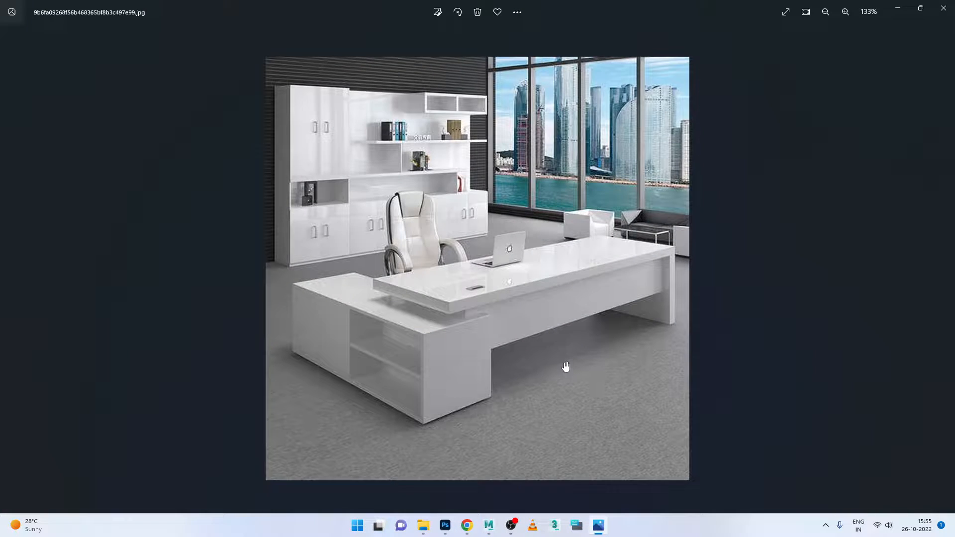
pyautogui.click(941, 9)
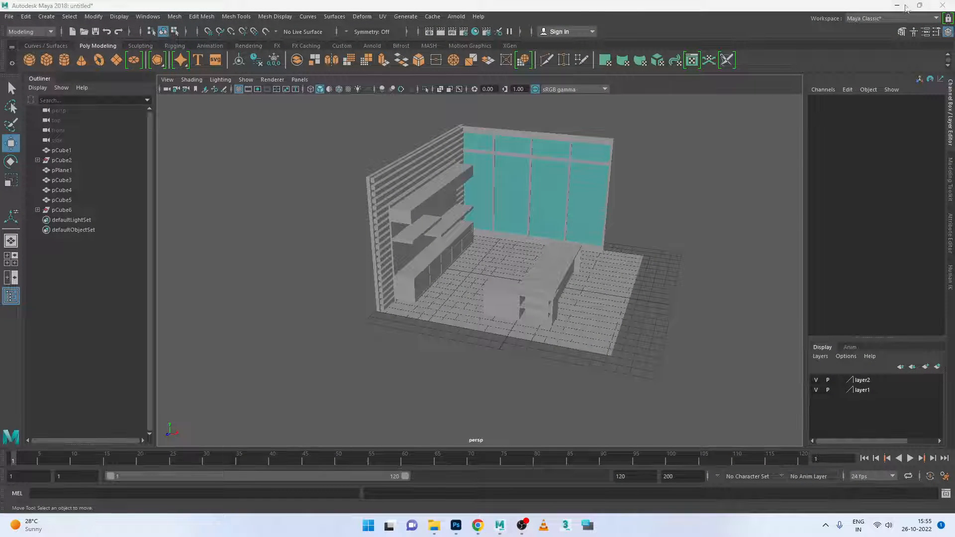
pyautogui.keyDown('alt'); pyautogui.moveTo(703, 260); pyautogui.dragTo(607, 341); pyautogui.keyUp('alt')
pyautogui.scroll(5, 647, 284)
pyautogui.scroll(2, 643, 275)
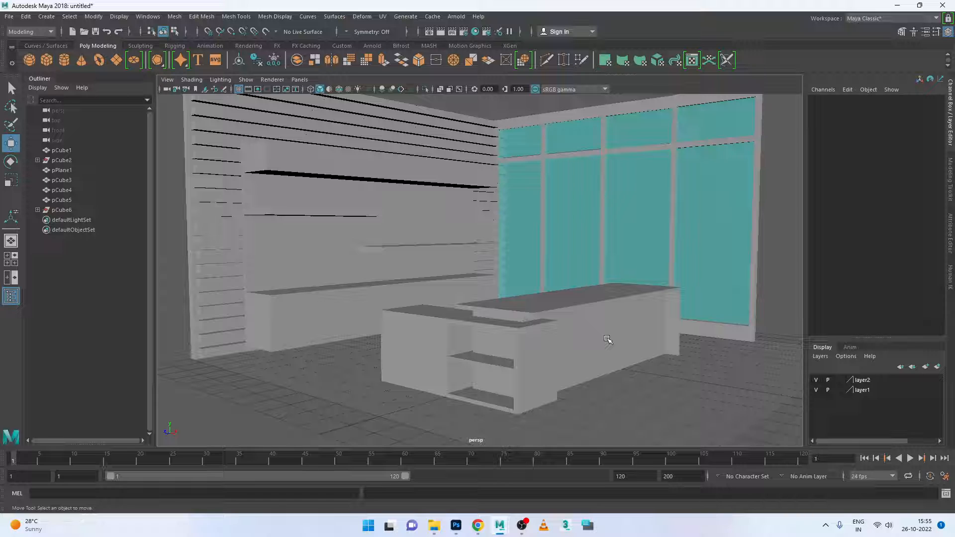
pyautogui.click(608, 339)
pyautogui.click(677, 317)
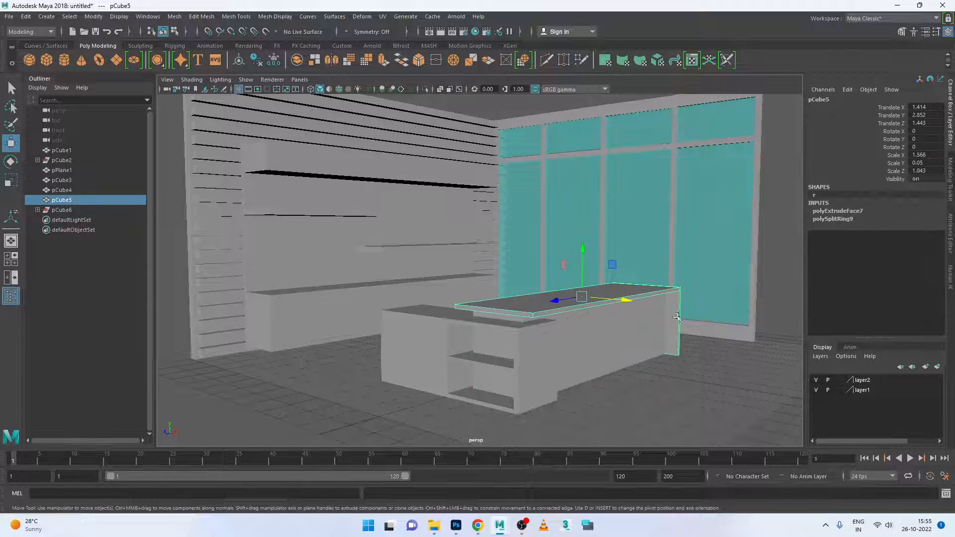
pyautogui.scroll(-3, 667, 327)
# Save the scene as a Maya Binary file named "Interior Room for Table" in the project's scenes folder
pyautogui.hotkey('ctrl', 's')
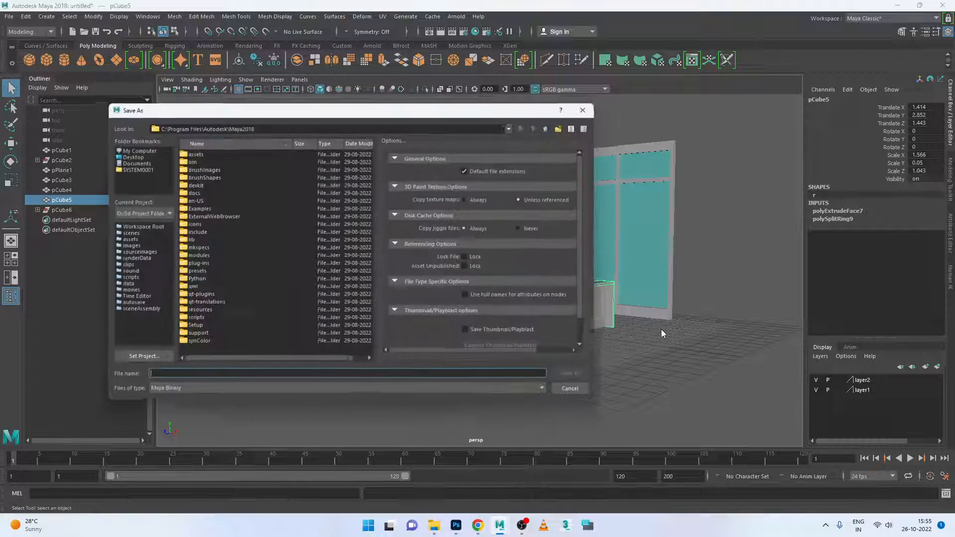
pyautogui.click(126, 232)
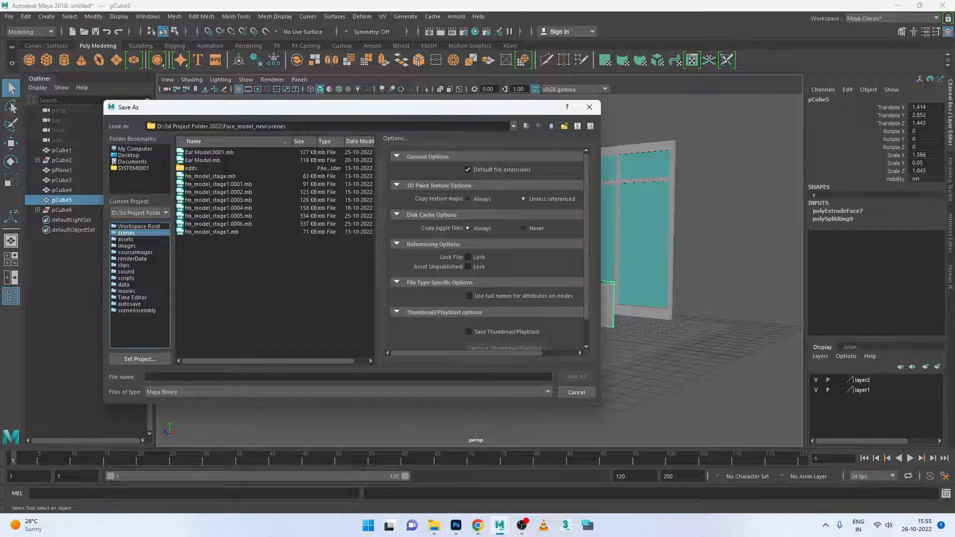
pyautogui.click(246, 377)
pyautogui.write('Interior Room for Table')
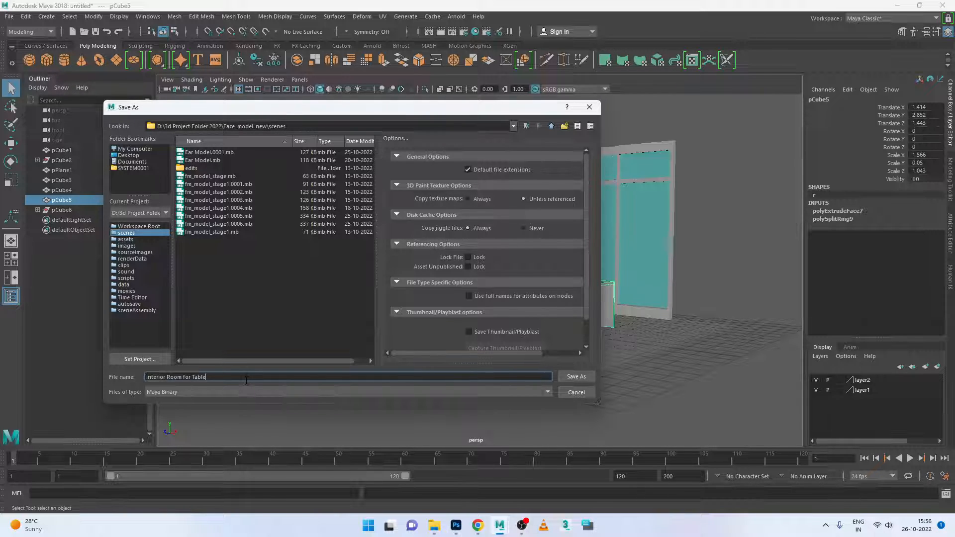
pyautogui.press('Return')
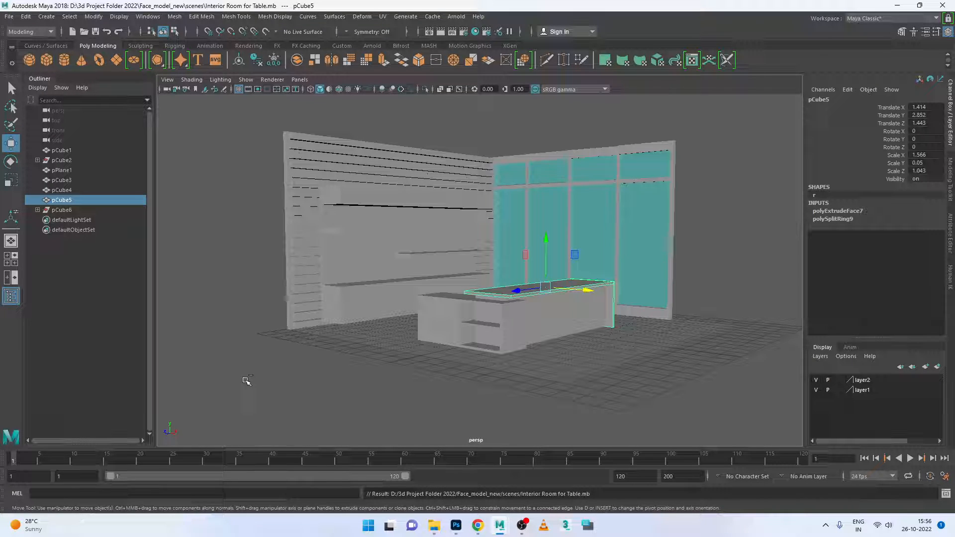
# Select two staggered back-panel faces between the wall cabinet's shelves near the window, using face selection
pyautogui.click(342, 241)
pyautogui.keyDown('alt'); pyautogui.moveTo(344, 258); pyautogui.dragTo(357, 278); pyautogui.keyUp('alt')
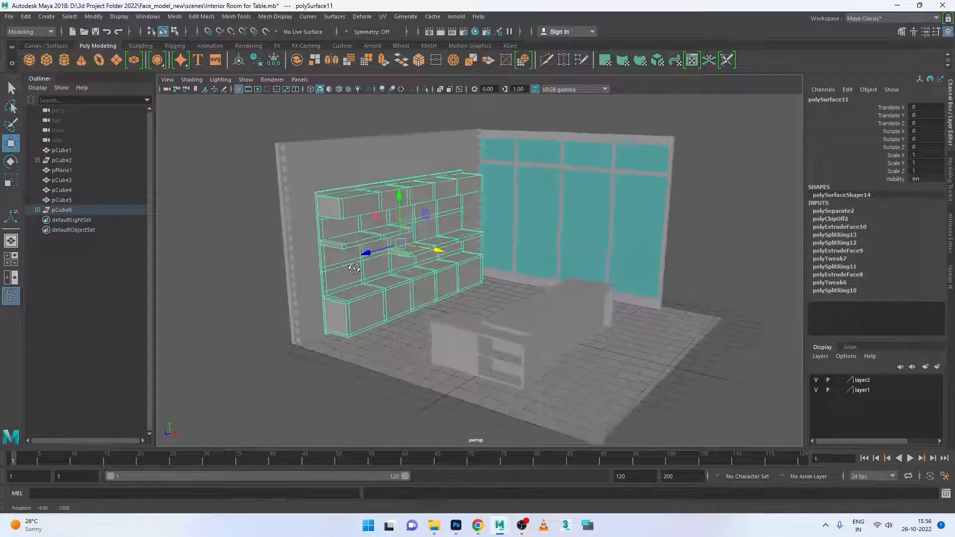
pyautogui.scroll(6, 358, 268)
pyautogui.keyDown('alt'); pyautogui.moveTo(364, 254); pyautogui.dragTo(467, 294, button='middle'); pyautogui.keyUp('alt')
pyautogui.keyDown('alt'); pyautogui.moveTo(463, 291); pyautogui.dragTo(376, 204); pyautogui.keyUp('alt')
pyautogui.keyDown('alt'); pyautogui.moveTo(374, 202); pyautogui.dragTo(318, 234, button='middle'); pyautogui.keyUp('alt')
pyautogui.keyDown('alt'); pyautogui.moveTo(515, 237); pyautogui.dragTo(480, 219); pyautogui.keyUp('alt')
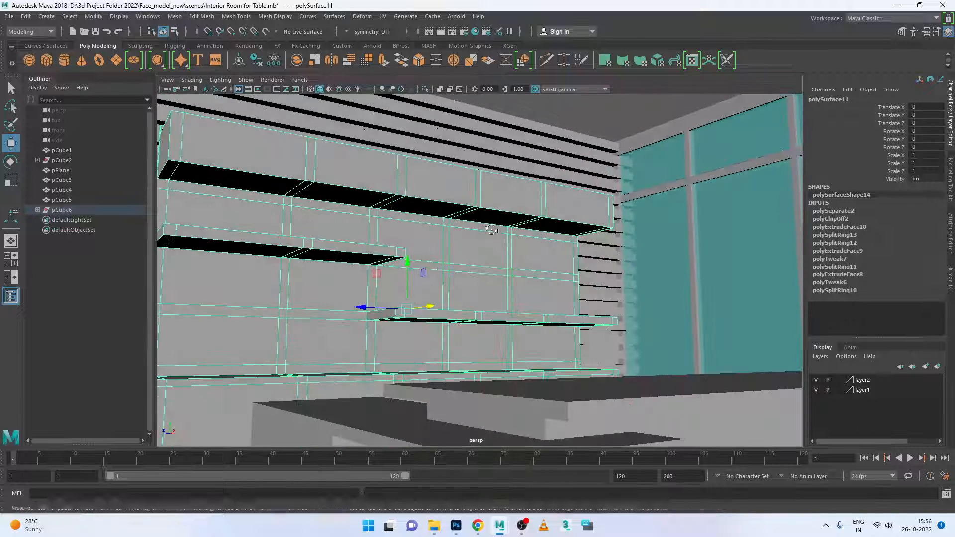
pyautogui.scroll(4, 512, 254)
pyautogui.keyDown('alt'); pyautogui.moveTo(513, 264); pyautogui.dragTo(448, 244, button='middle'); pyautogui.keyUp('alt')
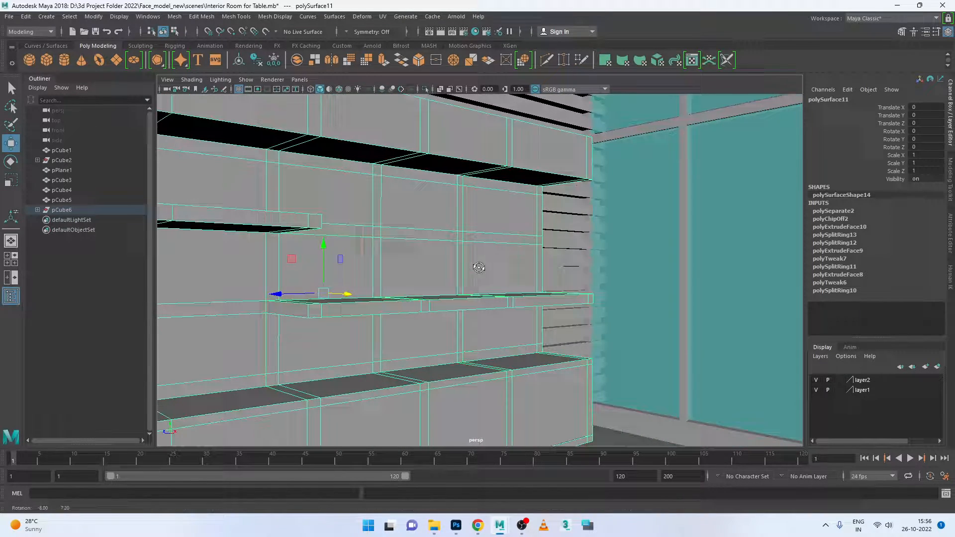
pyautogui.moveTo(496, 215); pyautogui.dragTo(495, 242, button='right')
pyautogui.click(495, 221)
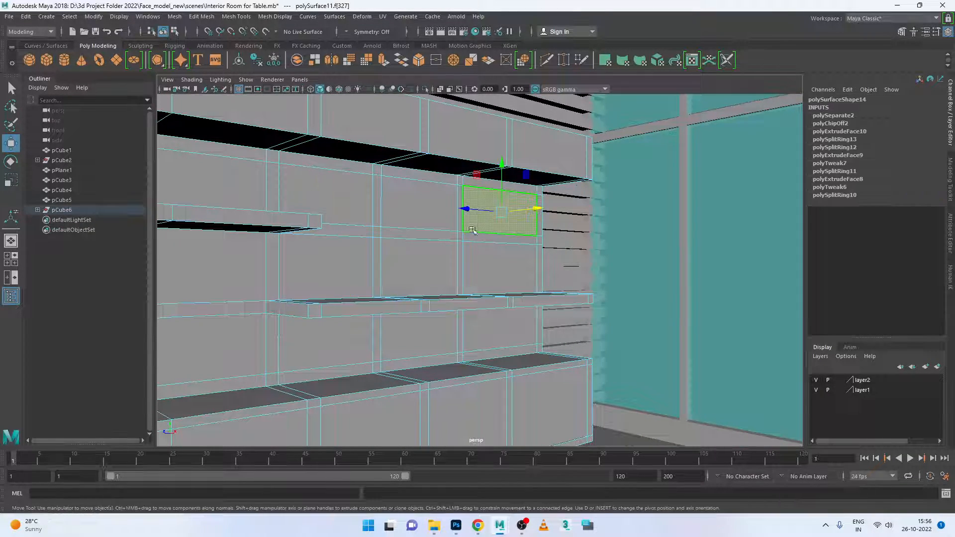
pyautogui.keyDown('shift'); pyautogui.click(437, 262); pyautogui.keyUp('shift')
# Add two staggered back-panel faces farther from the window and extrude all four faces with a Local Translate Z of 1.906
pyautogui.moveTo(468, 300)
pyautogui.keyDown('alt'); pyautogui.mouseDown()
pyautogui.moveTo(465, 312)
pyautogui.moveTo(478, 303)
pyautogui.mouseUp(); pyautogui.keyUp('alt')
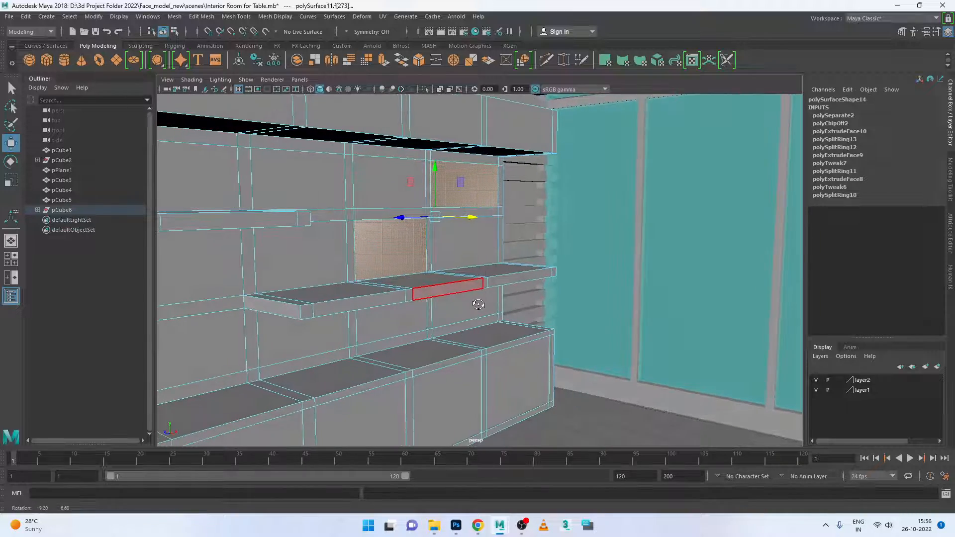
pyautogui.keyDown('alt'); pyautogui.moveTo(397, 316); pyautogui.dragTo(542, 278, button='middle'); pyautogui.keyUp('alt')
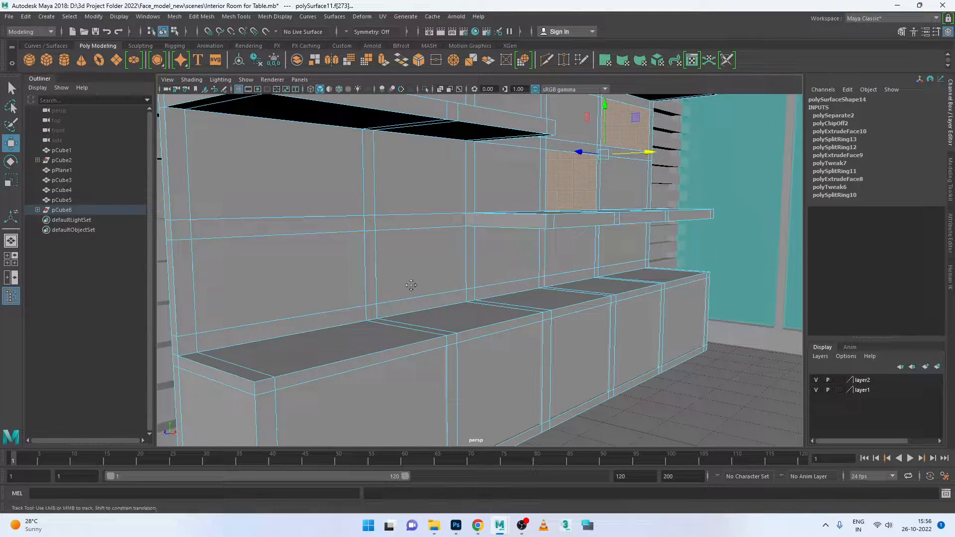
pyautogui.keyDown('alt'); pyautogui.moveTo(413, 286); pyautogui.dragTo(416, 317, button='middle'); pyautogui.keyUp('alt')
pyautogui.keyDown('shift'); pyautogui.click(417, 230); pyautogui.keyUp('shift')
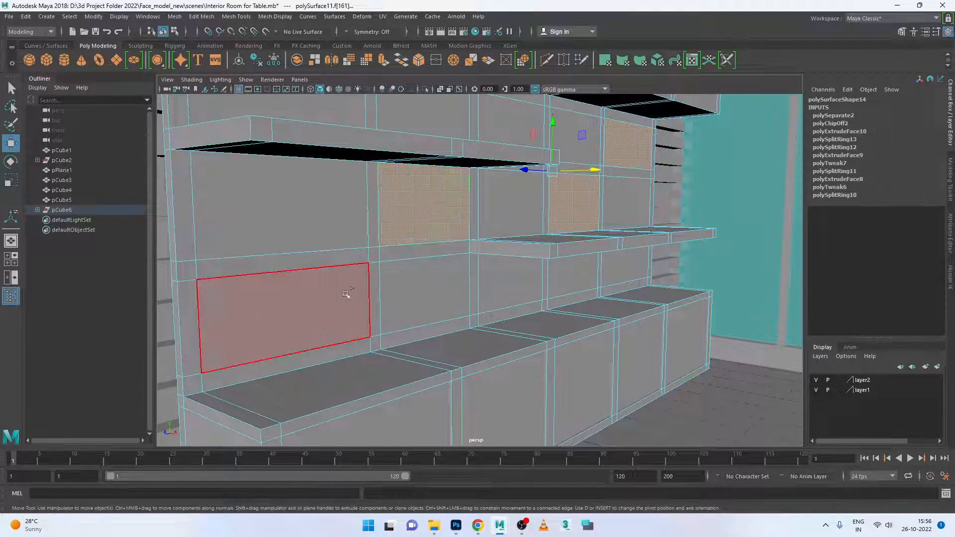
pyautogui.keyDown('shift'); pyautogui.click(343, 318); pyautogui.keyUp('shift')
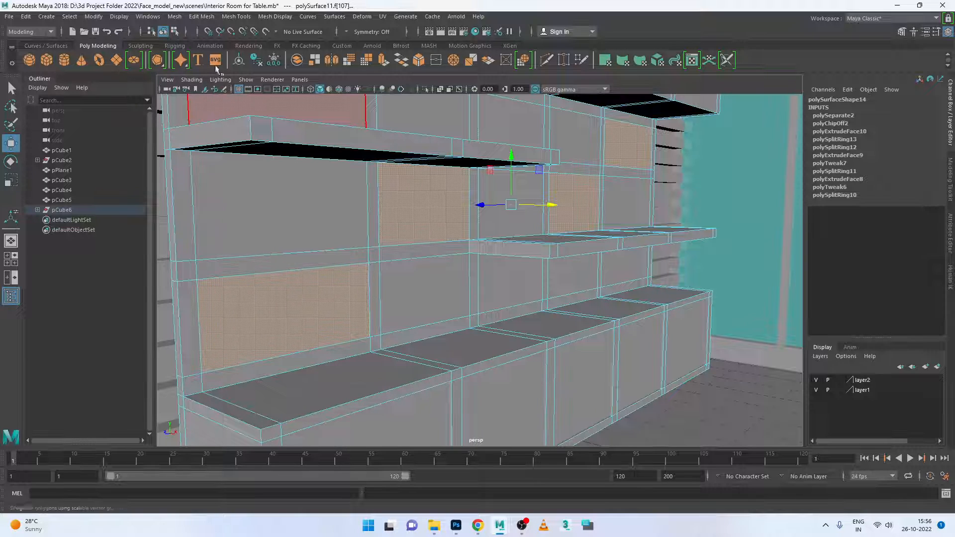
pyautogui.click(383, 59)
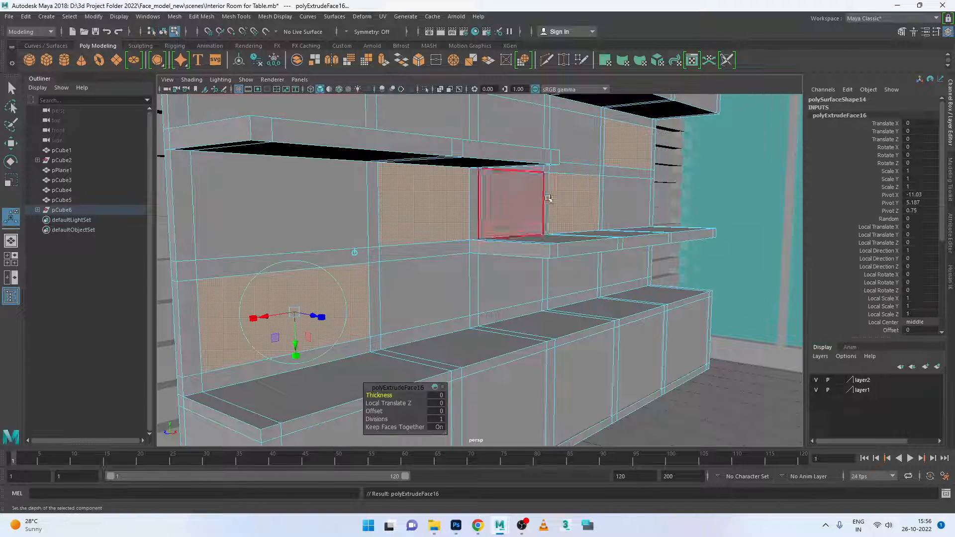
pyautogui.moveTo(318, 316); pyautogui.dragTo(478, 338)
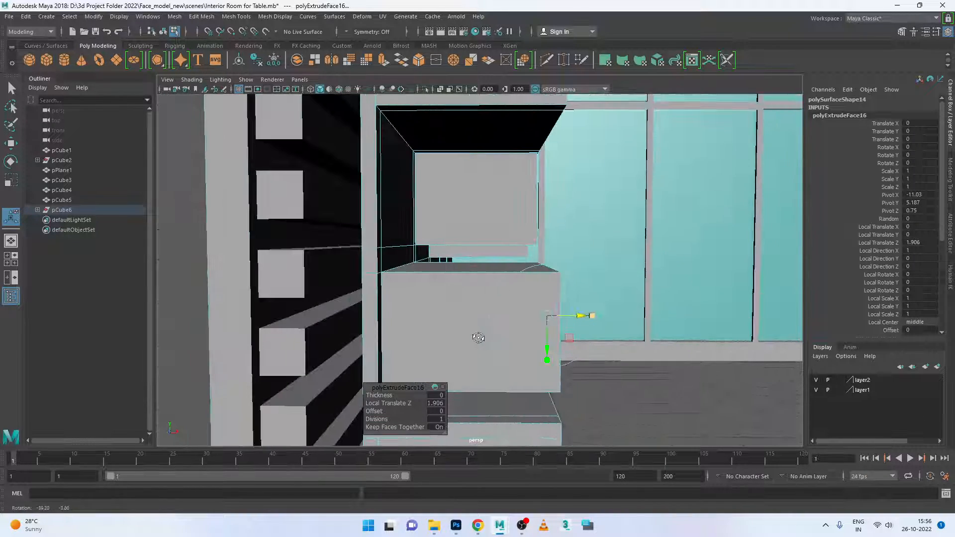
# Leave face selection on the extruded wall cabinet, clear the selection and reselect the cabinet as an object
pyautogui.scroll(-5, 479, 337)
pyautogui.keyDown('alt'); pyautogui.moveTo(479, 338); pyautogui.dragTo(464, 307, button='middle'); pyautogui.keyUp('alt')
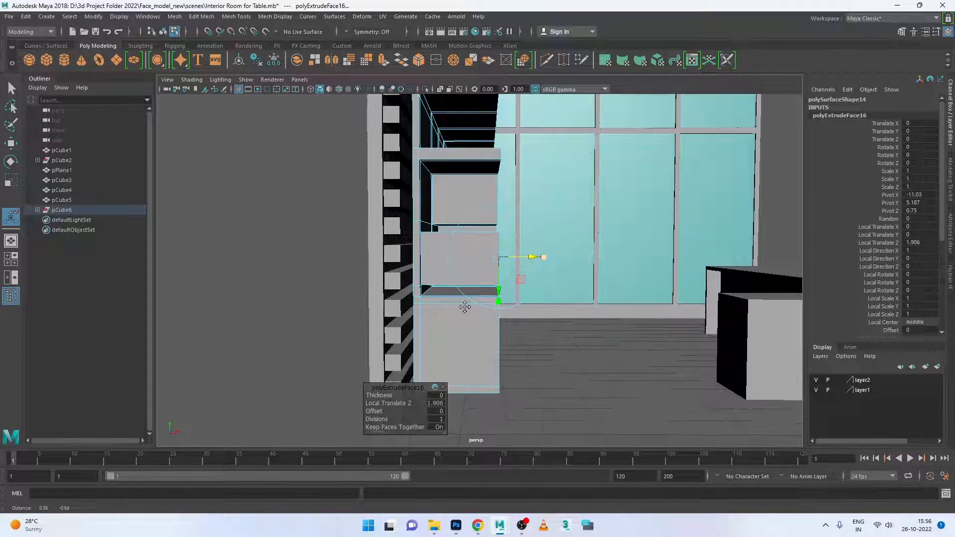
pyautogui.moveTo(484, 240); pyautogui.dragTo(531, 226, button='right')
pyautogui.click(554, 374)
pyautogui.keyDown('alt'); pyautogui.moveTo(553, 374); pyautogui.dragTo(471, 358); pyautogui.keyUp('alt')
pyautogui.click(411, 262)
# Select the front faces of the four extruded boxes on the wall cabinet's shelves and delete them to open the compartments
pyautogui.keyDown('alt'); pyautogui.moveTo(410, 263); pyautogui.dragTo(441, 273); pyautogui.keyUp('alt')
pyautogui.moveTo(441, 273); pyautogui.dragTo(437, 271, button='right')
pyautogui.click(436, 267)
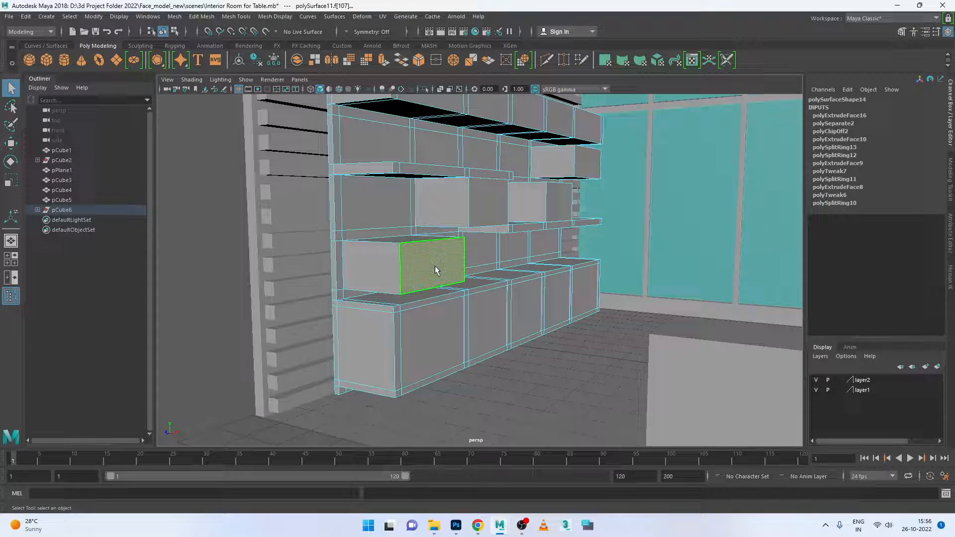
pyautogui.keyDown('shift'); pyautogui.click(497, 214); pyautogui.keyUp('shift')
pyautogui.keyDown('shift'); pyautogui.click(561, 207); pyautogui.keyUp('shift')
pyautogui.keyDown('shift'); pyautogui.click(585, 167); pyautogui.keyUp('shift')
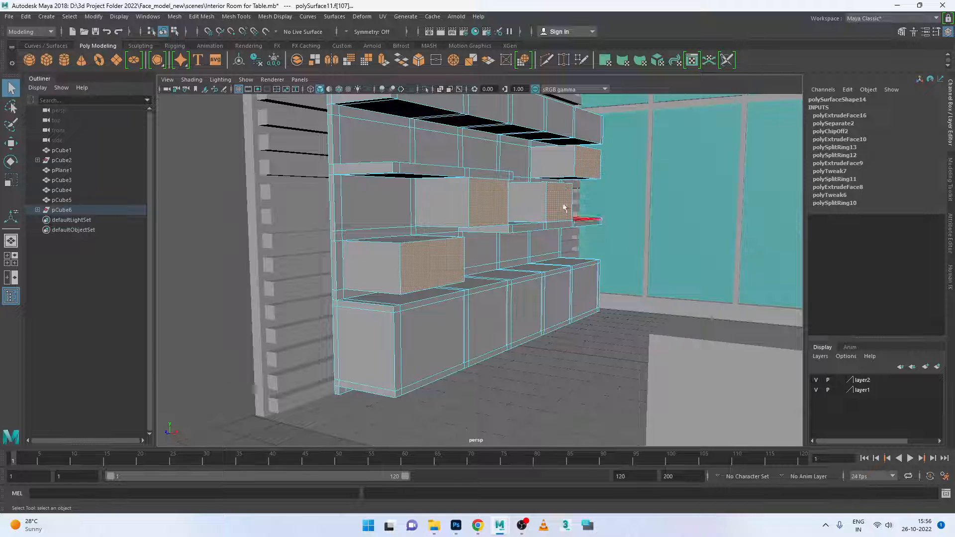
pyautogui.press('Delete')
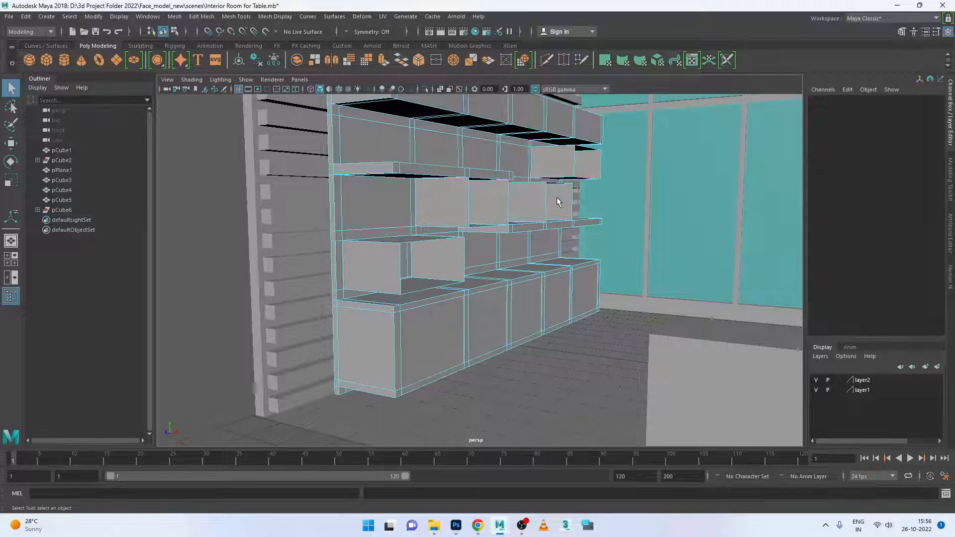
# Return the wall cabinet to object selection and select the desk's tabletop slab
pyautogui.keyDown('alt'); pyautogui.moveTo(556, 197); pyautogui.dragTo(577, 209); pyautogui.keyUp('alt')
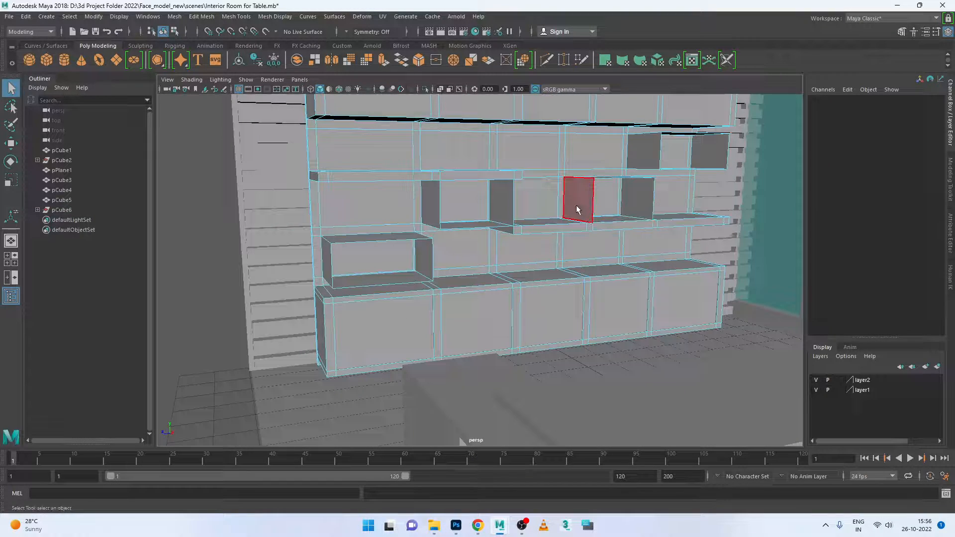
pyautogui.moveTo(577, 209); pyautogui.dragTo(627, 189, button='right')
pyautogui.click(634, 372)
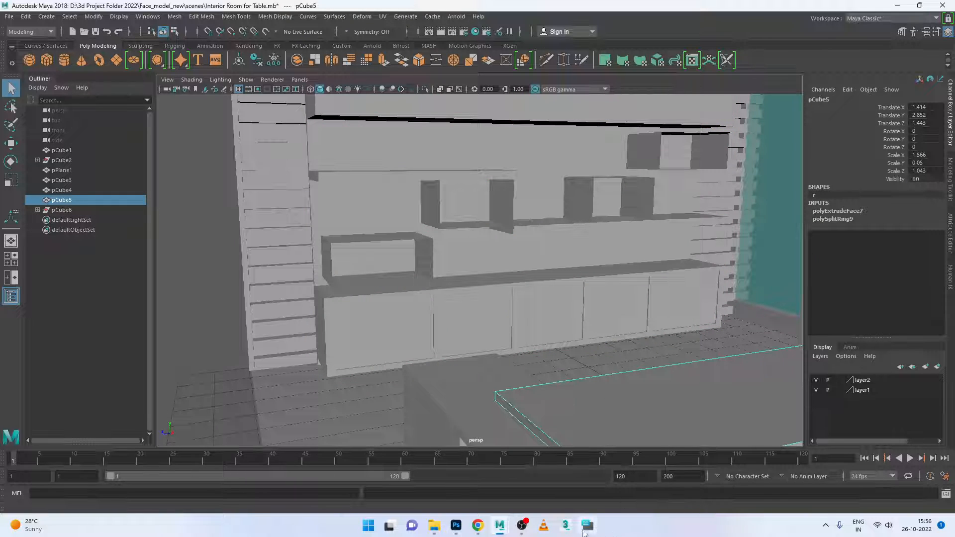
# Switch to WhatsApp in Chrome and look through the recent conversations in the filtered chat list
pyautogui.click(897, 5)
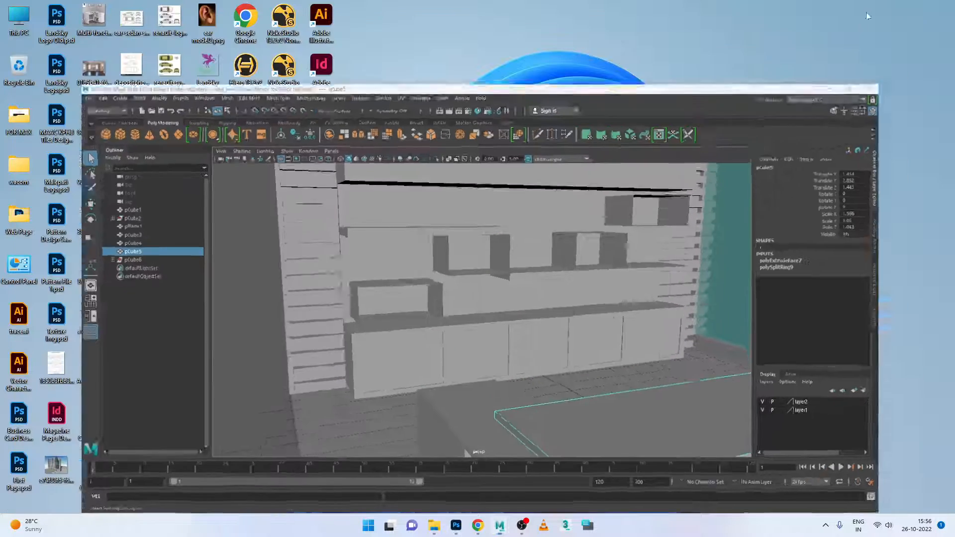
pyautogui.moveTo(478, 526)
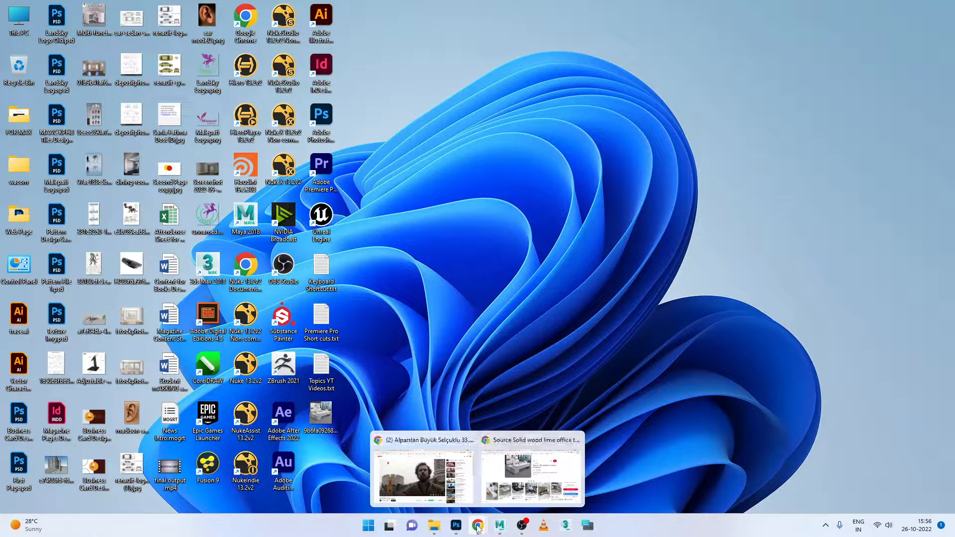
pyautogui.click(418, 470)
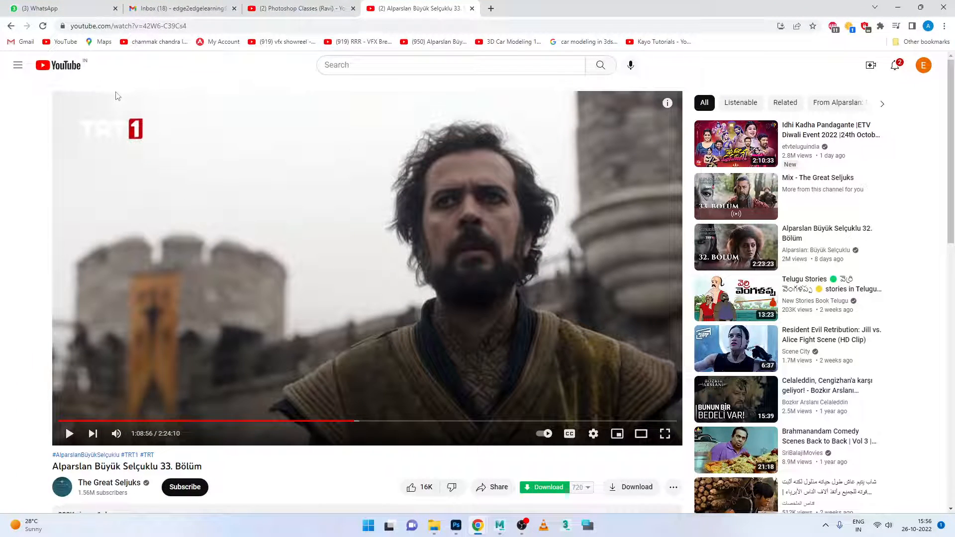
pyautogui.click(64, 11)
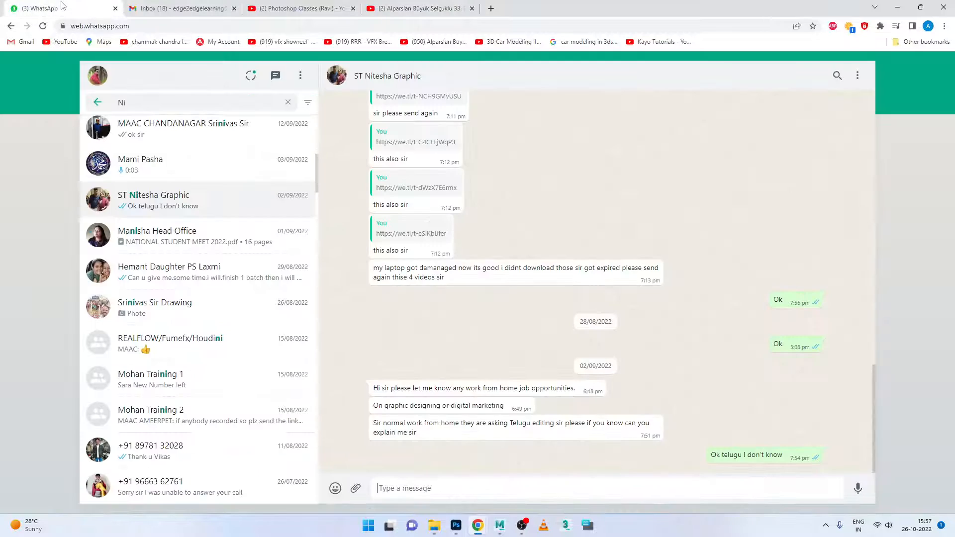
pyautogui.scroll(8, 189, 204)
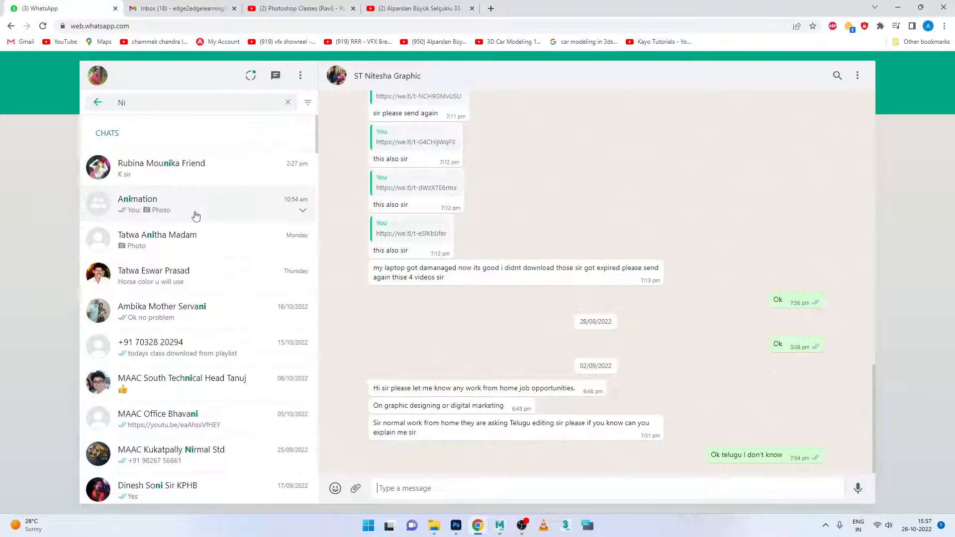
pyautogui.click(187, 270)
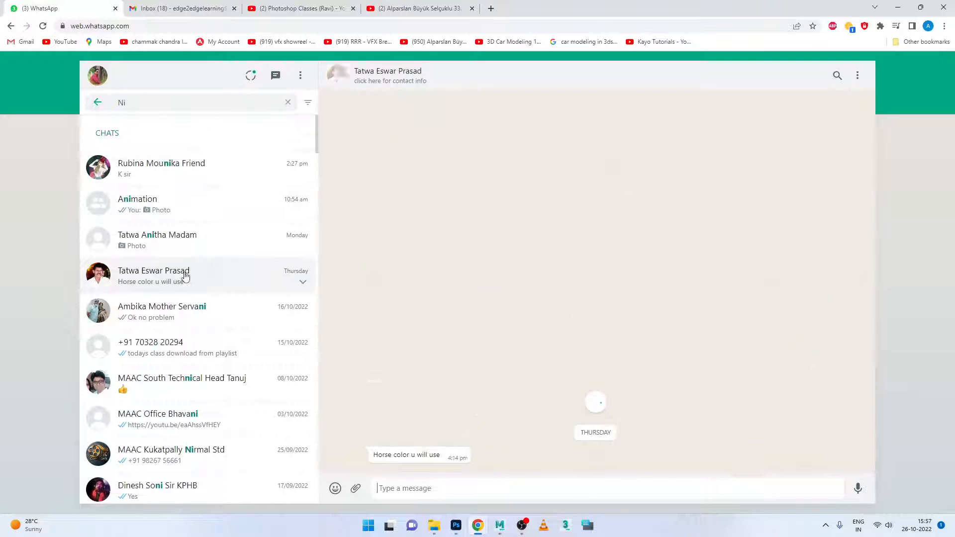
pyautogui.click(198, 209)
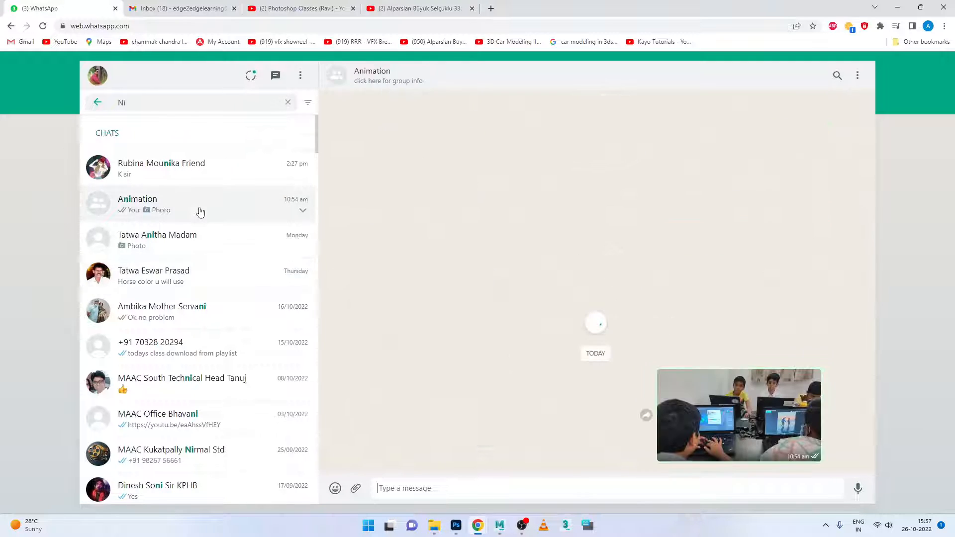
pyautogui.click(202, 166)
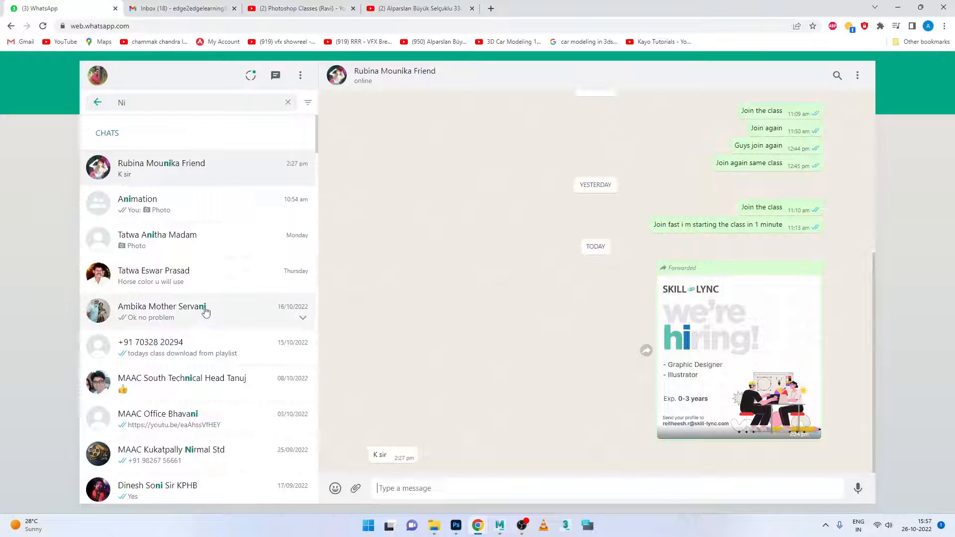
# Clear the chat search, open the student's unread conversation and reply "yes"
pyautogui.click(288, 105)
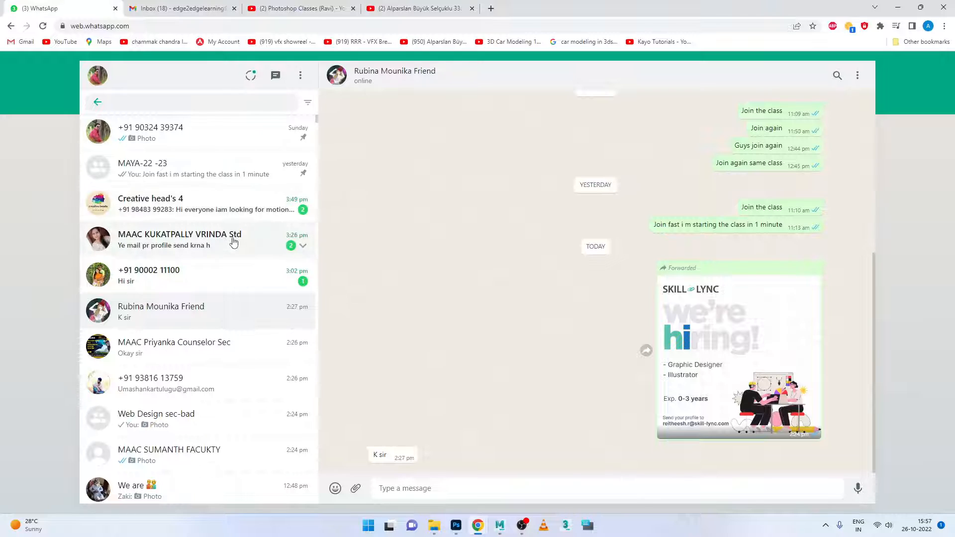
pyautogui.click(234, 242)
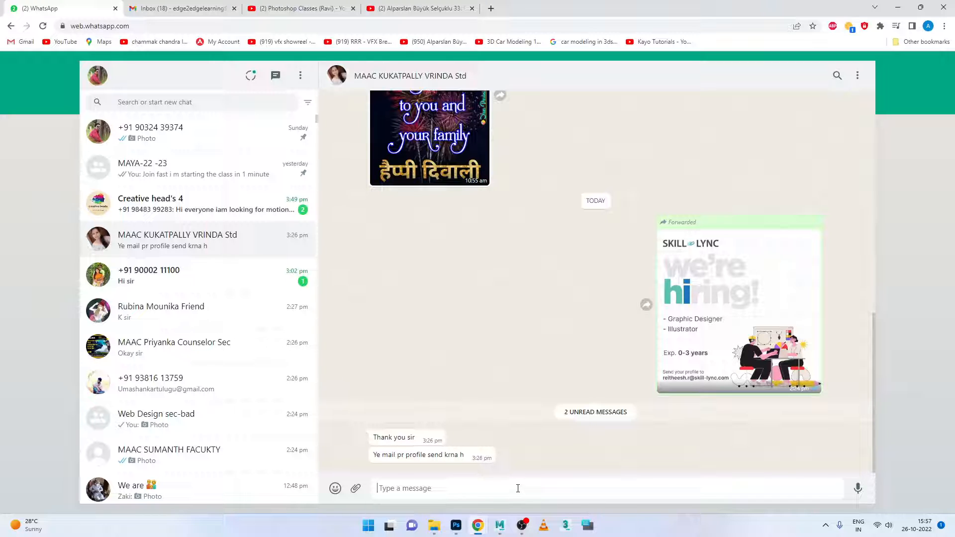
pyautogui.write('yes')
pyautogui.press('Return')
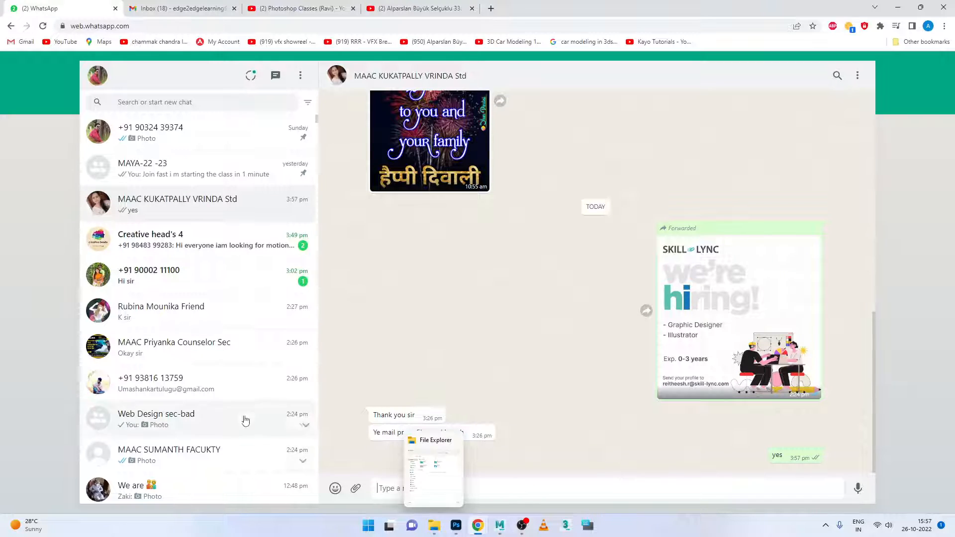
# Check the unread chats and send the desktop image 9b6fa09268f56b468365bf8b3c497e99.jpg of the office to the newest unsaved contact
pyautogui.click(230, 277)
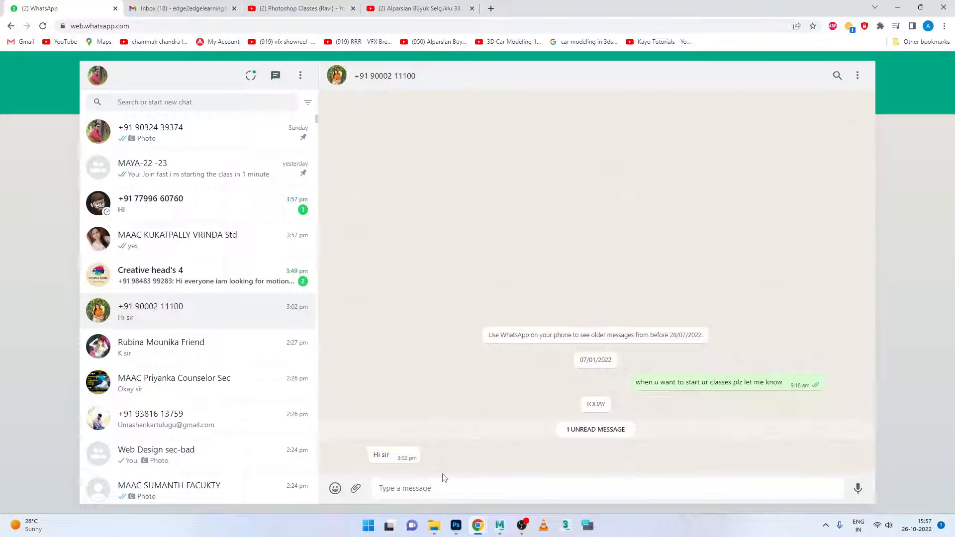
pyautogui.click(219, 206)
pyautogui.click(357, 489)
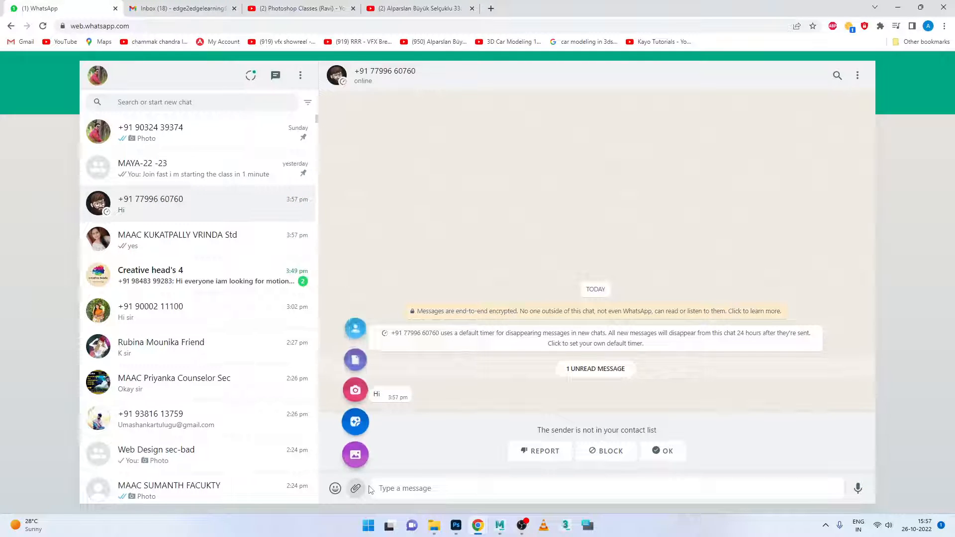
pyautogui.click(355, 457)
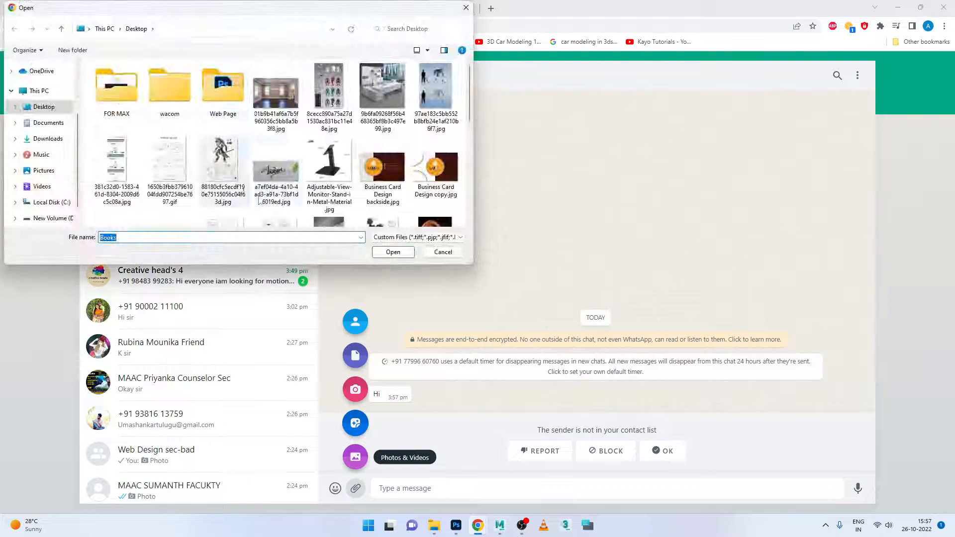
pyautogui.click(383, 95)
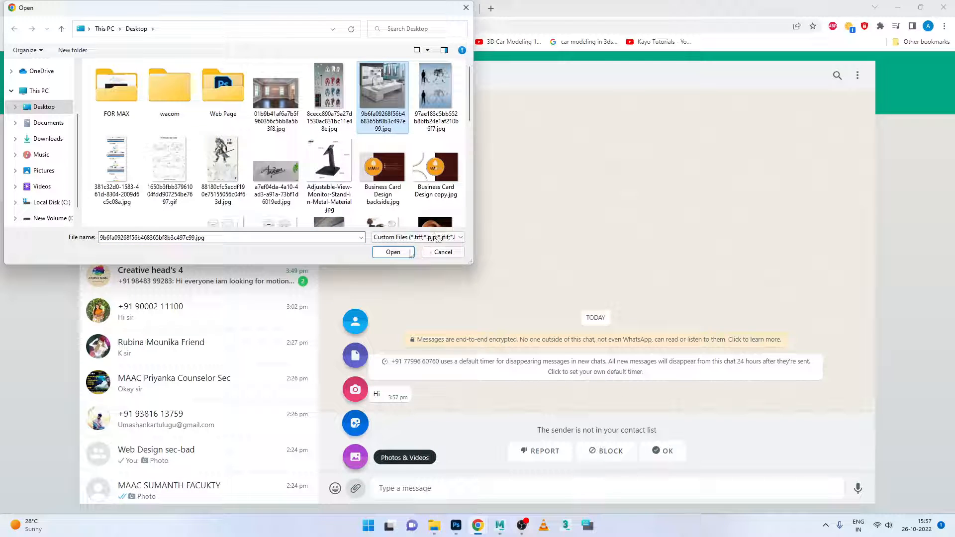
pyautogui.click(393, 252)
pyautogui.click(858, 480)
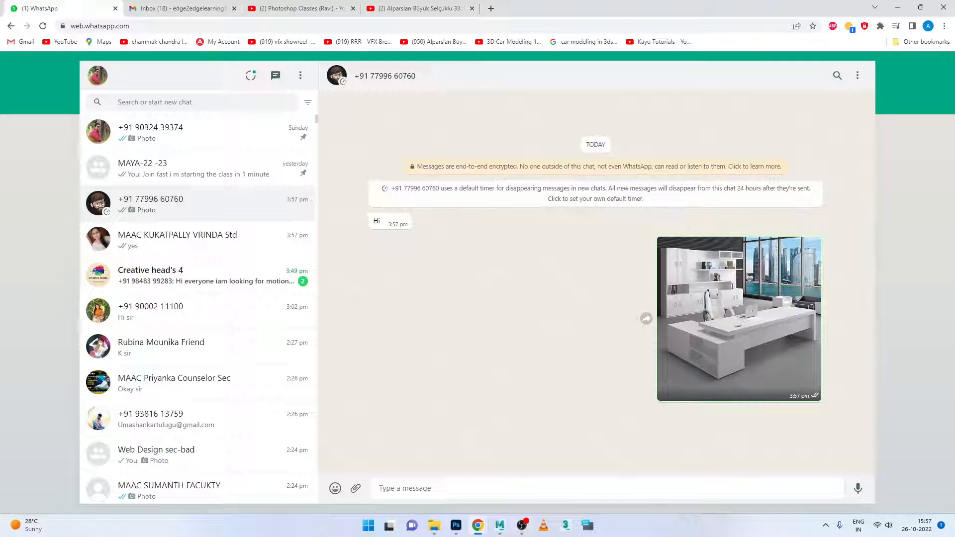
# Switch back to Maya and inspect the wall cabinet's open compartments and its low door panels
pyautogui.moveTo(512, 524)
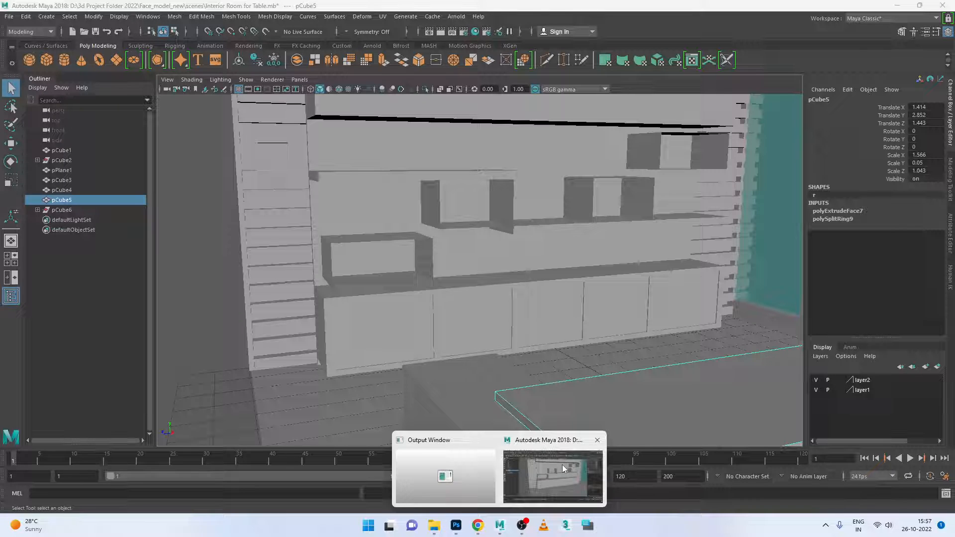
pyautogui.click(562, 464)
pyautogui.scroll(-8, 598, 286)
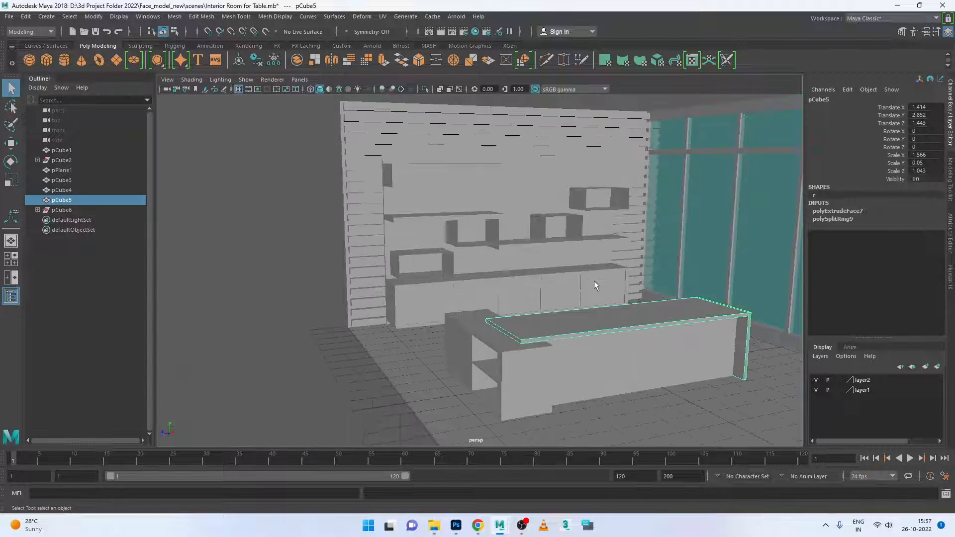
pyautogui.keyDown('alt'); pyautogui.moveTo(634, 342); pyautogui.dragTo(449, 344); pyautogui.keyUp('alt')
pyautogui.scroll(10, 614, 312)
pyautogui.scroll(-5, 606, 345)
pyautogui.click(449, 345)
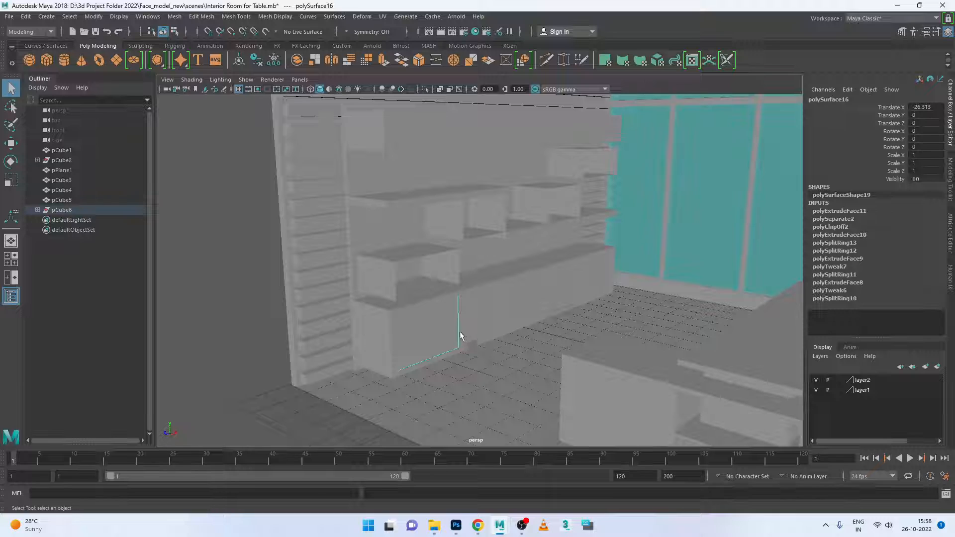
# Select the slatted wall behind the cabinet and assign a new Blinn material to it
pyautogui.scroll(-8, 472, 339)
pyautogui.click(424, 299)
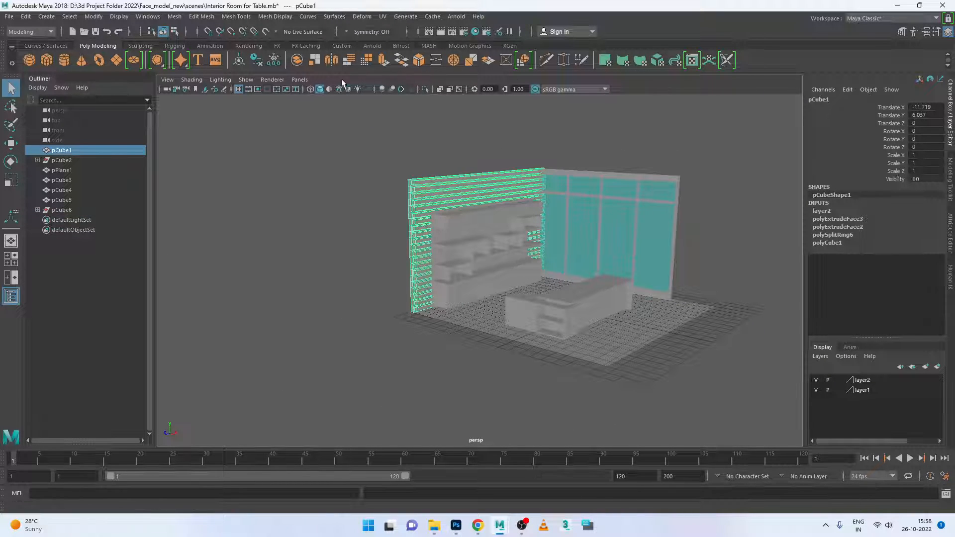
pyautogui.click(246, 45)
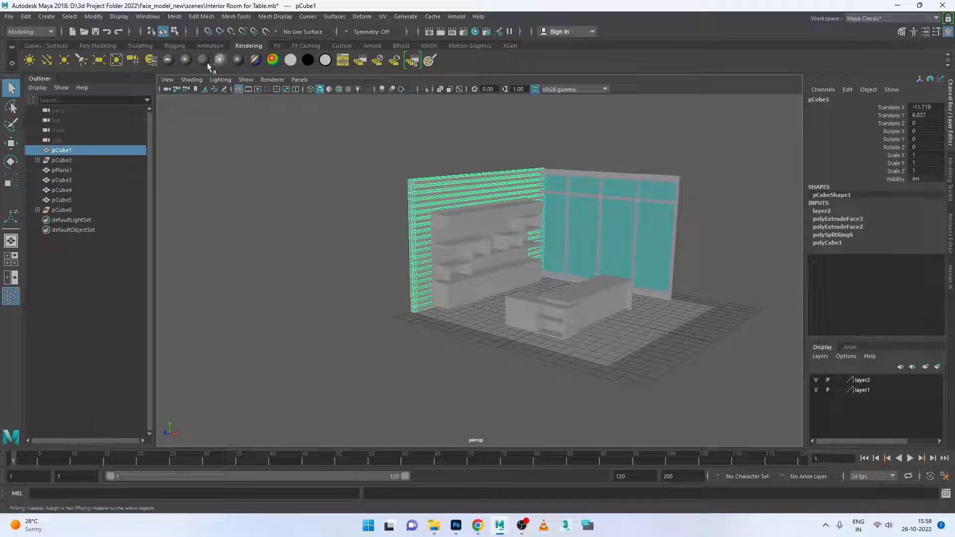
pyautogui.click(189, 60)
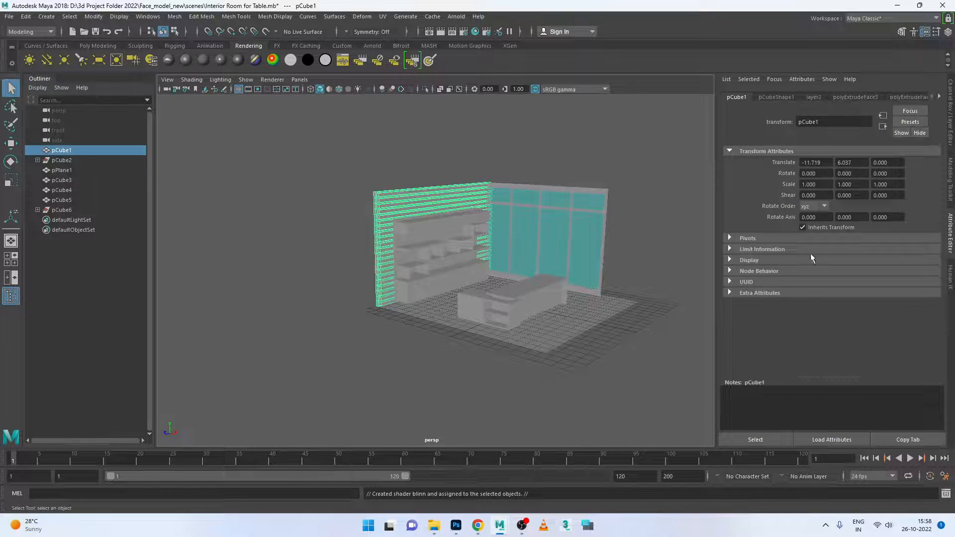
# Delete the slatted wall's construction history
pyautogui.click(25, 16)
pyautogui.moveTo(75, 135)
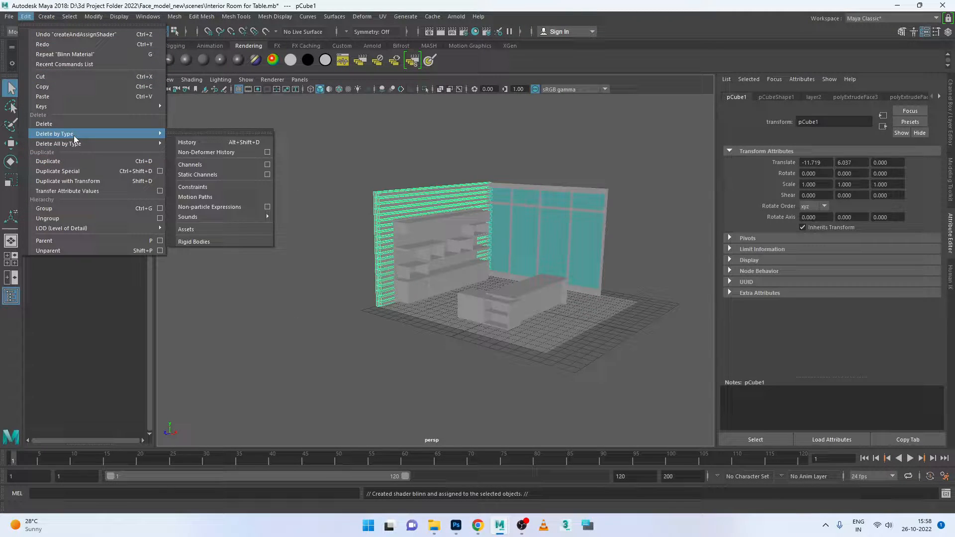
pyautogui.click(199, 134)
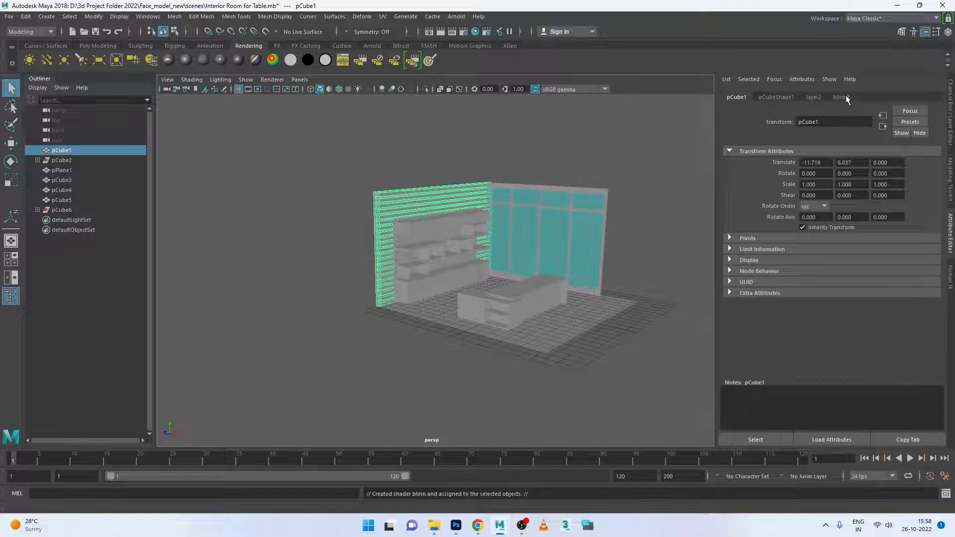
# Set the slatted wall's Blinn color to dark brown, with hue 27.692, saturation 0.904 and value about 0.08
pyautogui.click(843, 98)
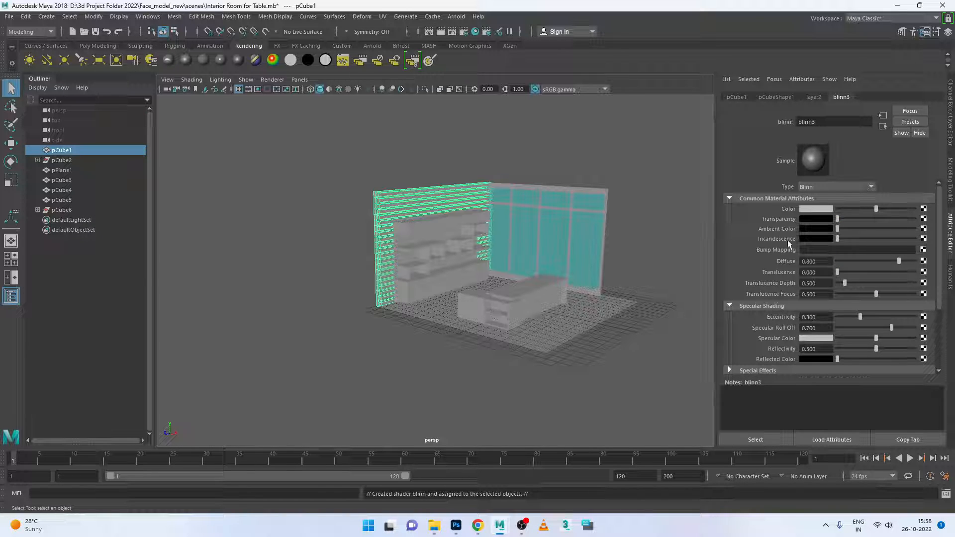
pyautogui.click(830, 209)
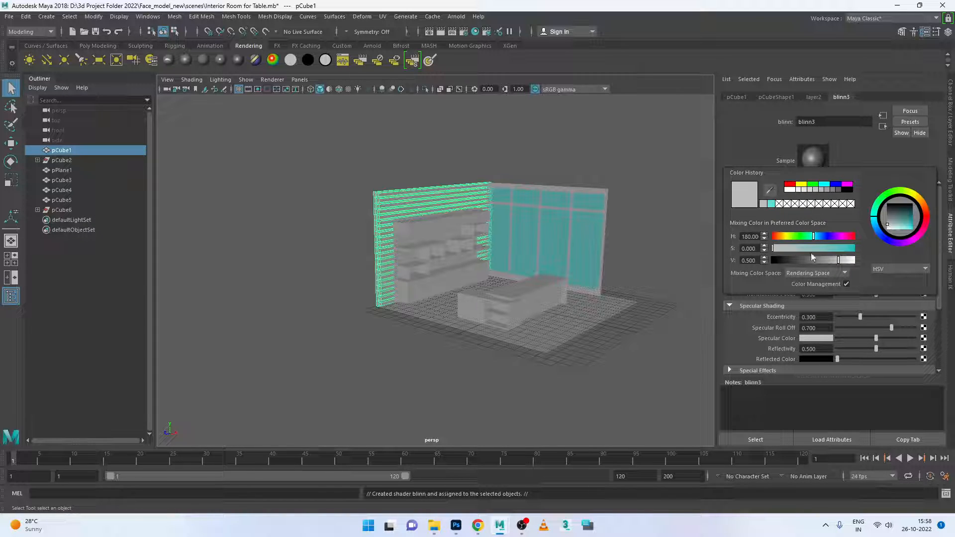
pyautogui.click(847, 248)
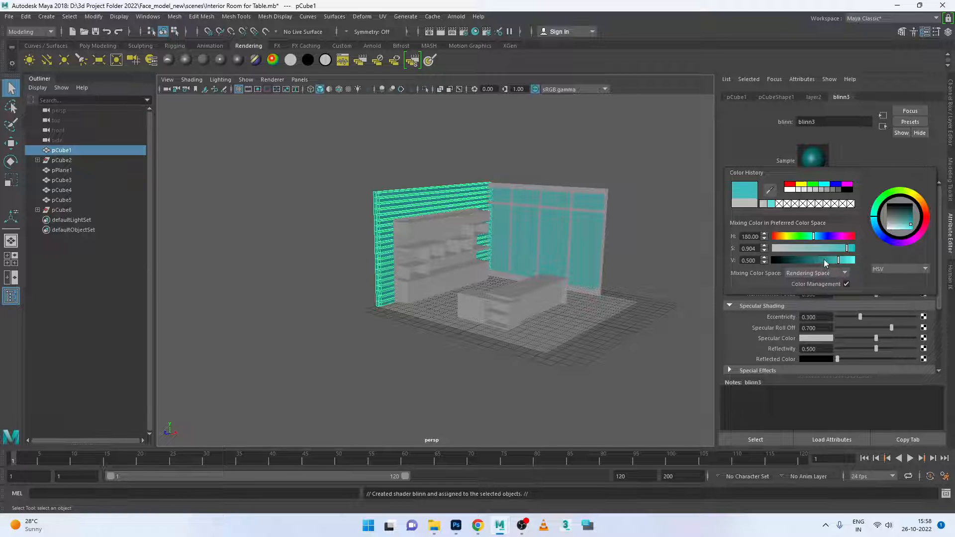
pyautogui.moveTo(825, 264); pyautogui.dragTo(813, 260)
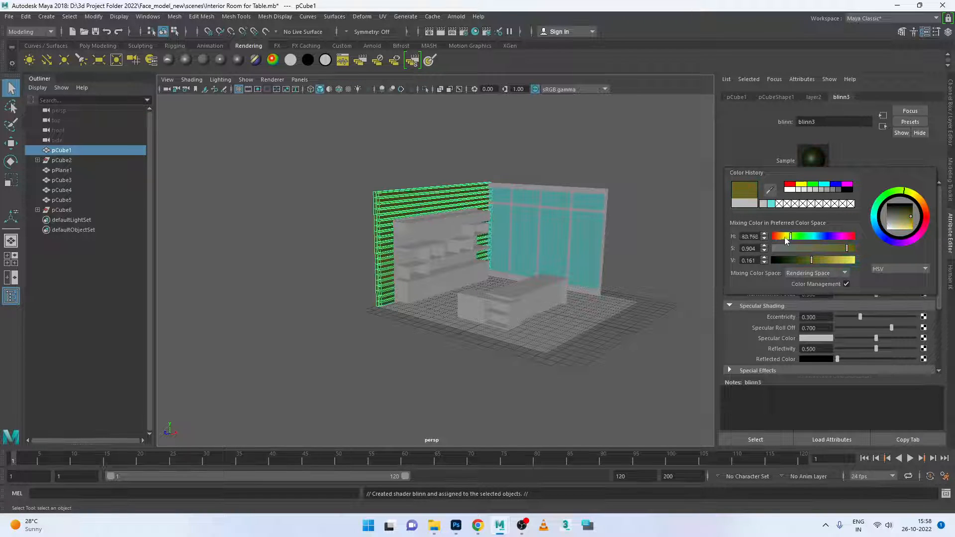
pyautogui.click(779, 236)
pyautogui.click(807, 262)
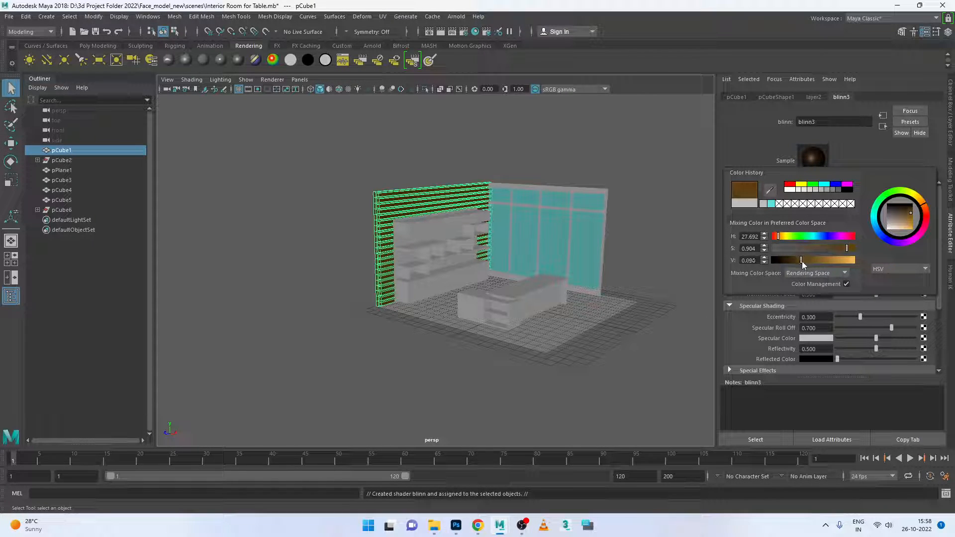
# Select the five recessed door panels along the base of the wall cabinet
pyautogui.click(522, 408)
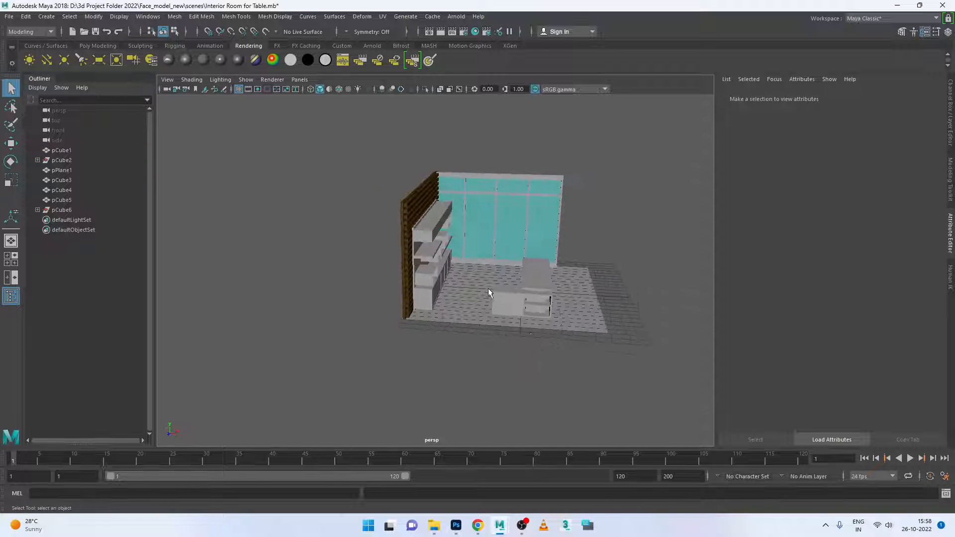
pyautogui.scroll(10, 488, 289)
pyautogui.scroll(-5, 499, 353)
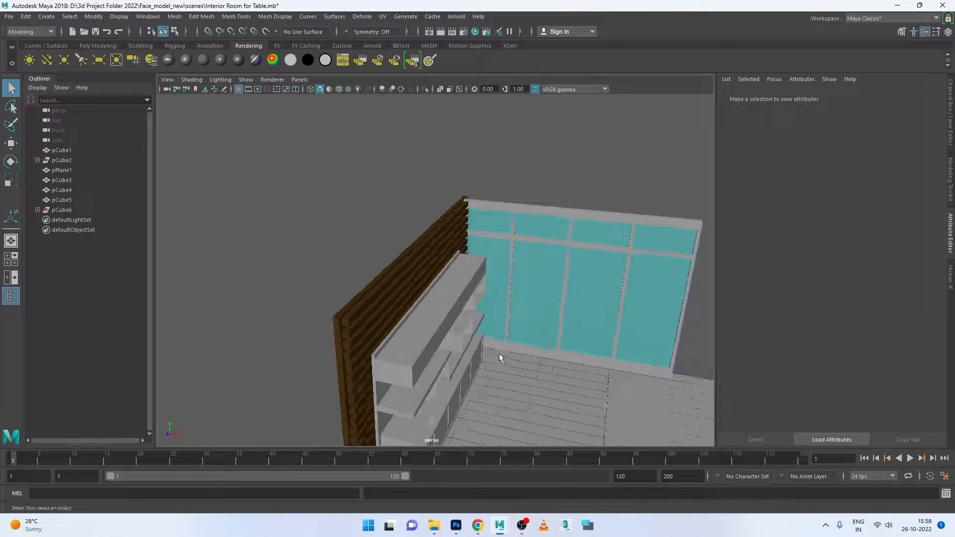
pyautogui.keyDown('alt'); pyautogui.moveTo(499, 353); pyautogui.dragTo(444, 225); pyautogui.keyUp('alt')
pyautogui.scroll(3, 571, 338)
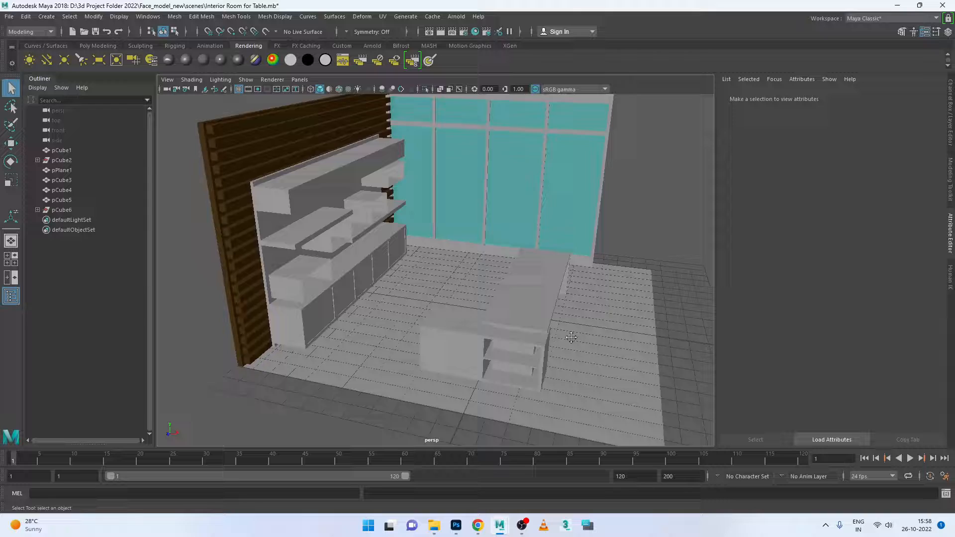
pyautogui.keyDown('alt'); pyautogui.moveTo(571, 338); pyautogui.dragTo(596, 326, button='middle'); pyautogui.keyUp('alt')
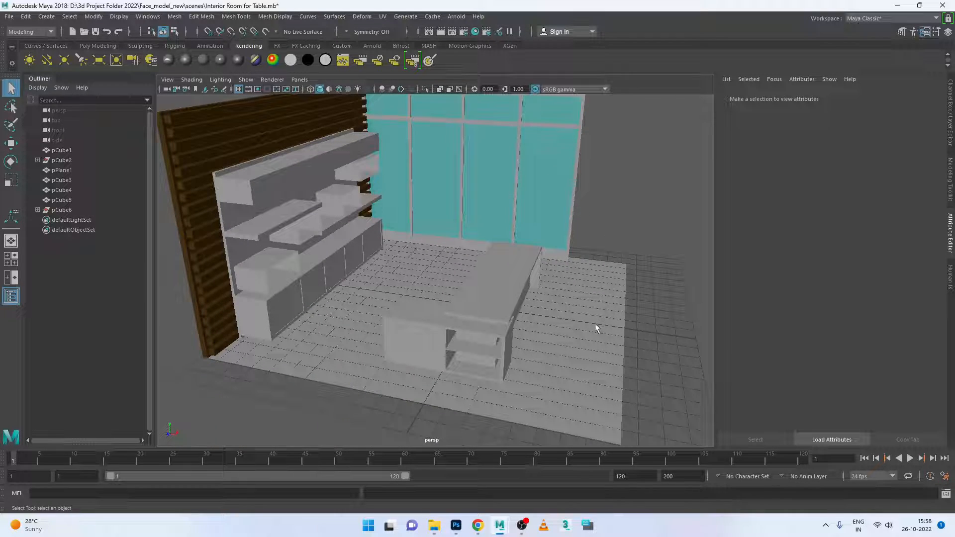
pyautogui.click(299, 305)
pyautogui.scroll(3, 261, 310)
pyautogui.keyDown('alt'); pyautogui.moveTo(279, 311); pyautogui.dragTo(403, 259); pyautogui.keyUp('alt')
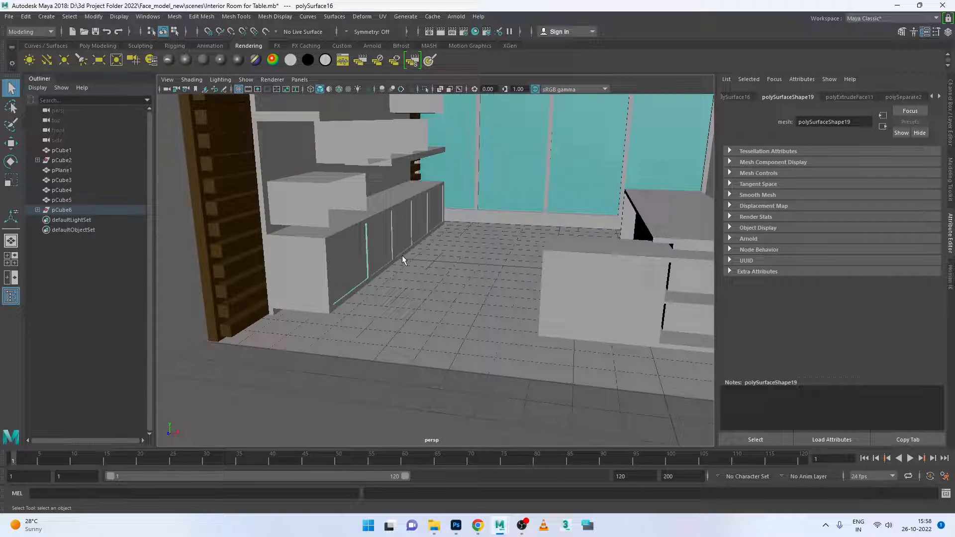
pyautogui.click(370, 250)
pyautogui.click(429, 314)
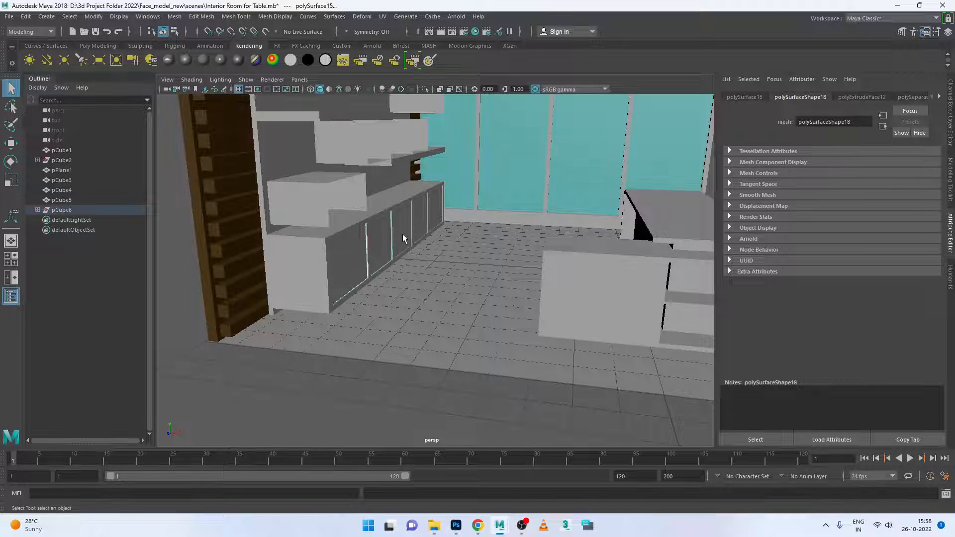
pyautogui.click(426, 223)
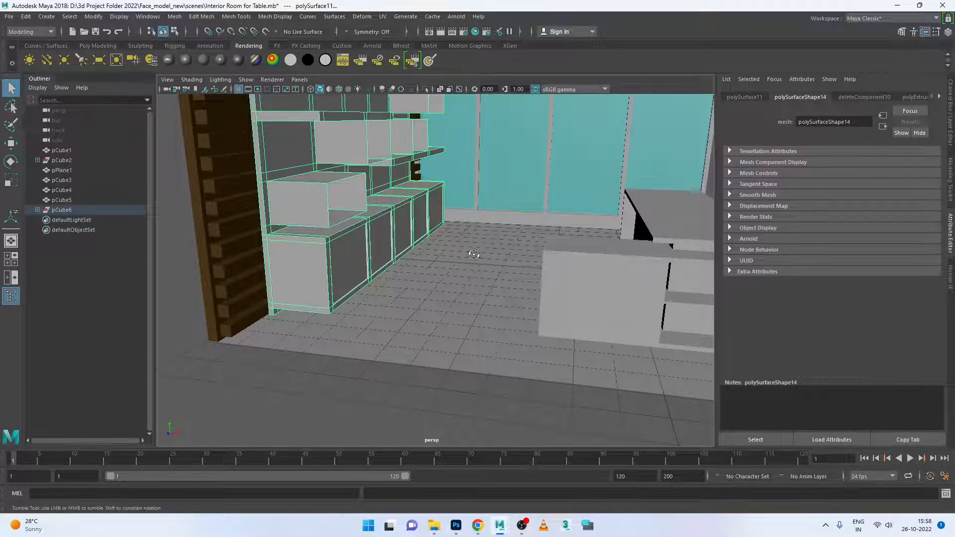
pyautogui.keyDown('alt'); pyautogui.moveTo(474, 254); pyautogui.dragTo(458, 234); pyautogui.keyUp('alt')
pyautogui.click(449, 202)
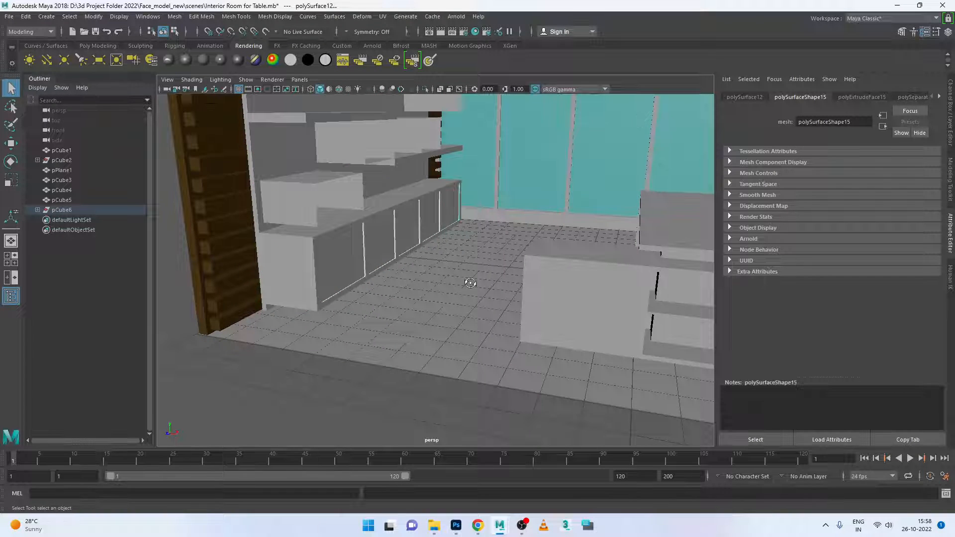
pyautogui.keyDown('alt'); pyautogui.moveTo(470, 282); pyautogui.dragTo(469, 283); pyautogui.keyUp('alt')
# Try moving the selected door panels out from the cabinet's front, and undo the move
pyautogui.press('w')
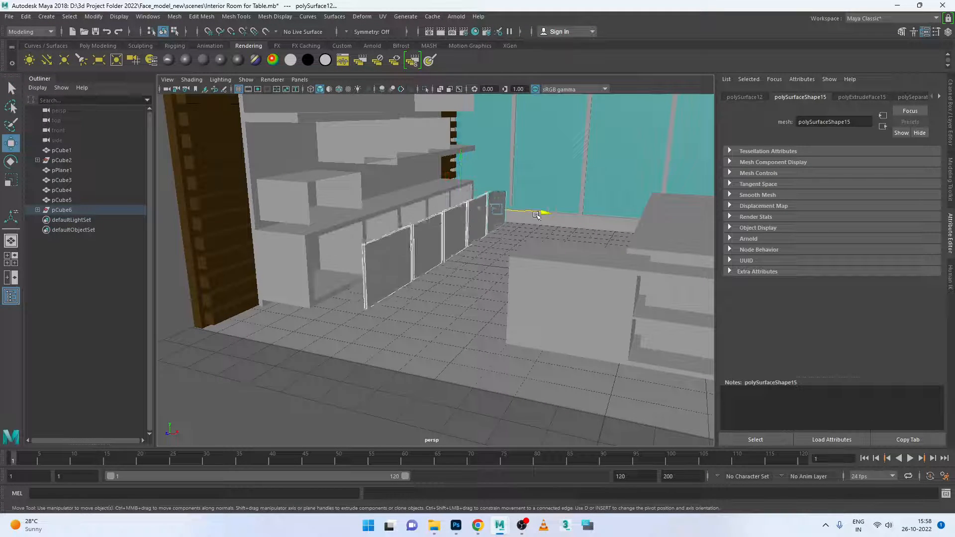
pyautogui.hotkey('ctrl', 'z')
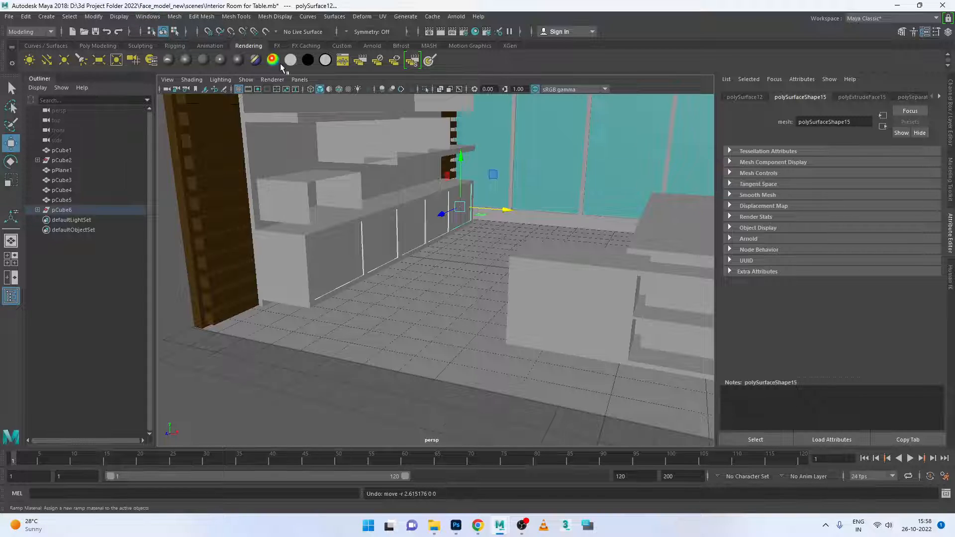
# Assign a new Blinn material to the selected door panels and set its color to a light orange-brown
pyautogui.click(185, 59)
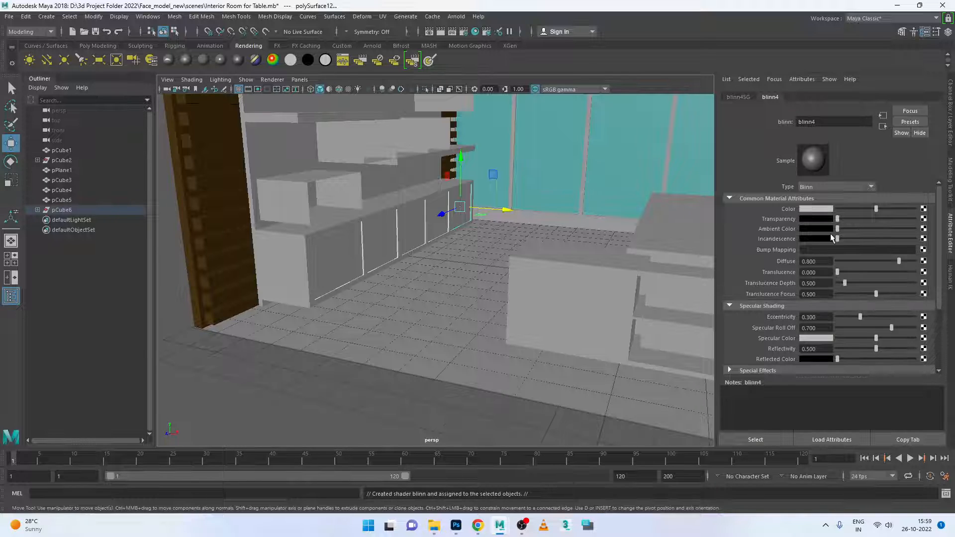
pyautogui.click(823, 207)
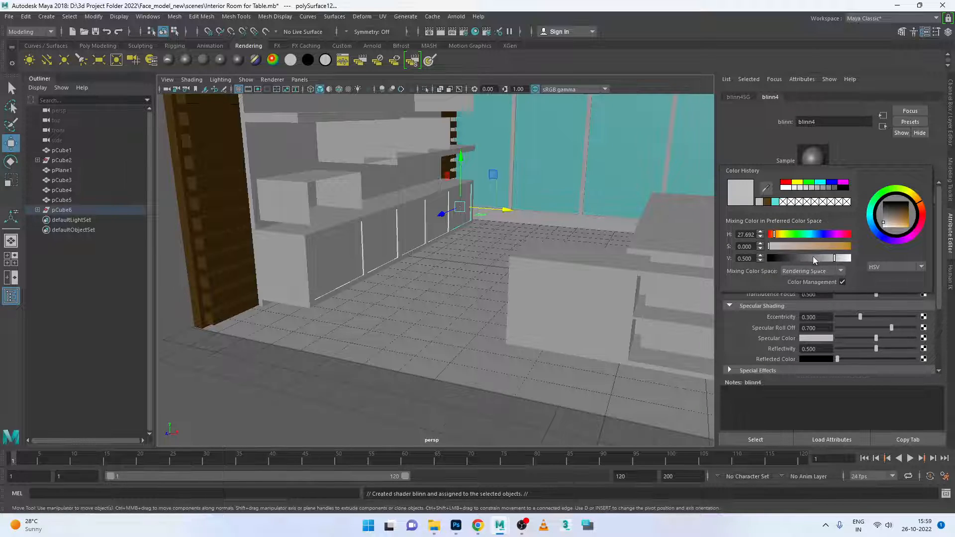
pyautogui.click(827, 247)
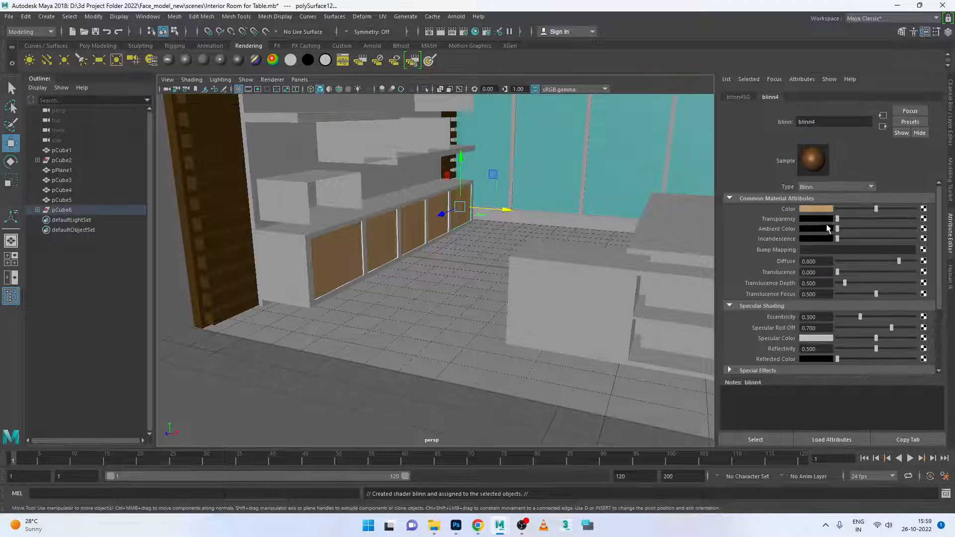
# Try a partial transparency on the door panels' Blinn material, and bring it back to fully opaque
pyautogui.moveTo(837, 219); pyautogui.dragTo(871, 219)
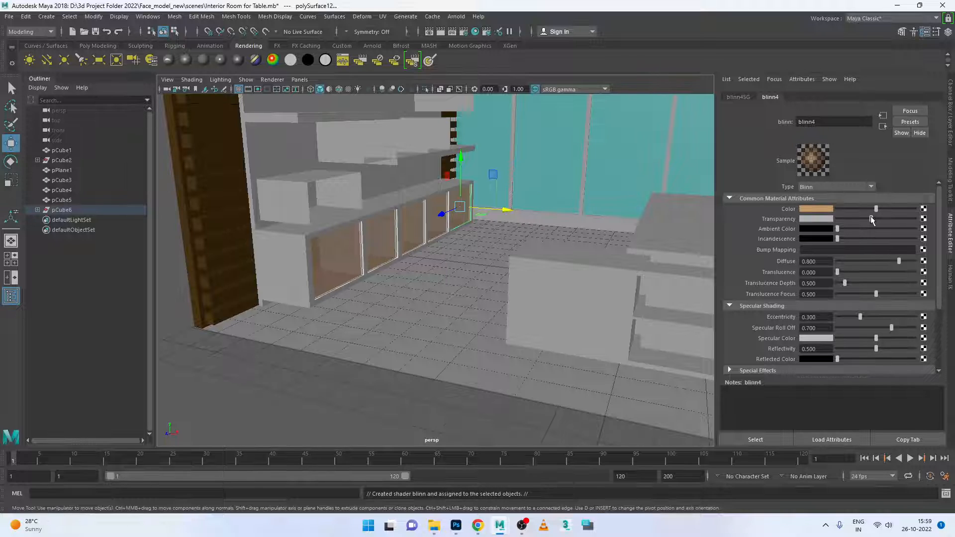
pyautogui.moveTo(870, 216); pyautogui.dragTo(808, 216)
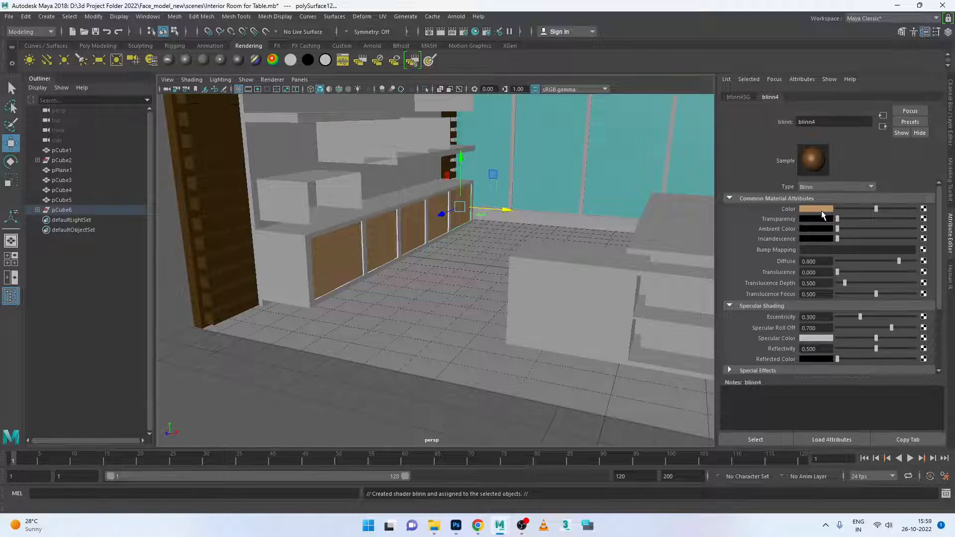
pyautogui.moveTo(838, 220); pyautogui.dragTo(877, 222)
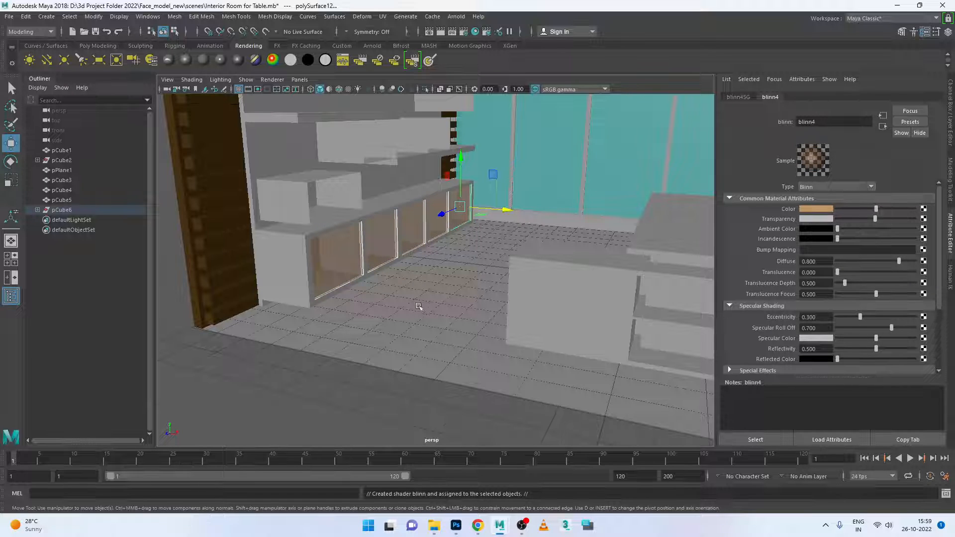
pyautogui.scroll(3, 357, 273)
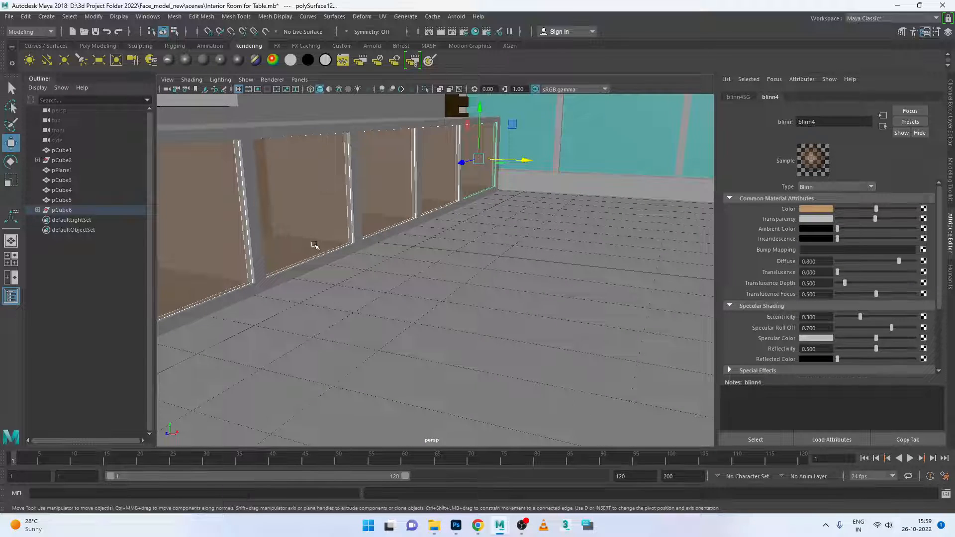
pyautogui.moveTo(869, 217); pyautogui.dragTo(828, 216)
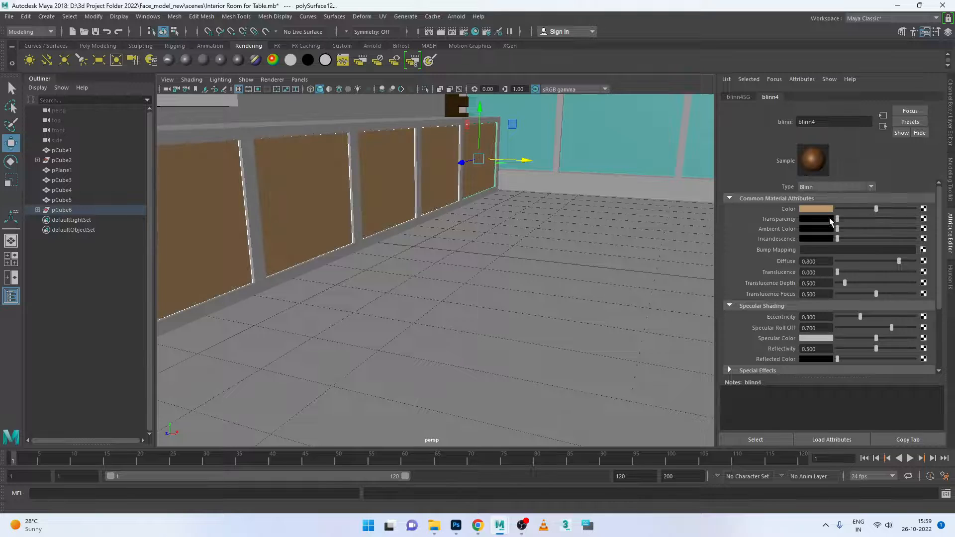
# Assign a new Lambert material to the wall cabinet's body and set its color to pale beige, with hue 27.692 and saturation 0.365
pyautogui.scroll(-5, 586, 284)
pyautogui.click(472, 390)
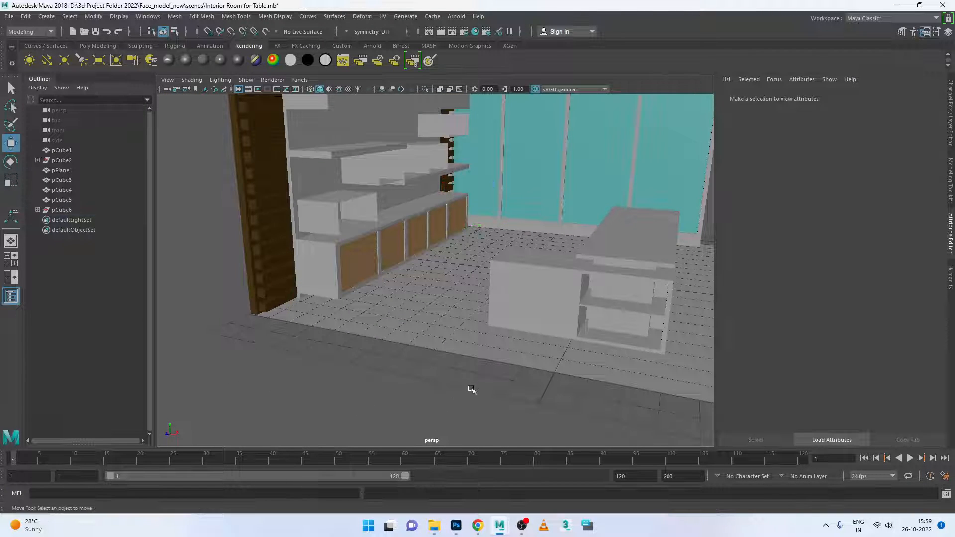
pyautogui.keyDown('alt'); pyautogui.moveTo(474, 363); pyautogui.dragTo(423, 362); pyautogui.keyUp('alt')
pyautogui.keyDown('alt'); pyautogui.moveTo(304, 242); pyautogui.dragTo(289, 237); pyautogui.keyUp('alt')
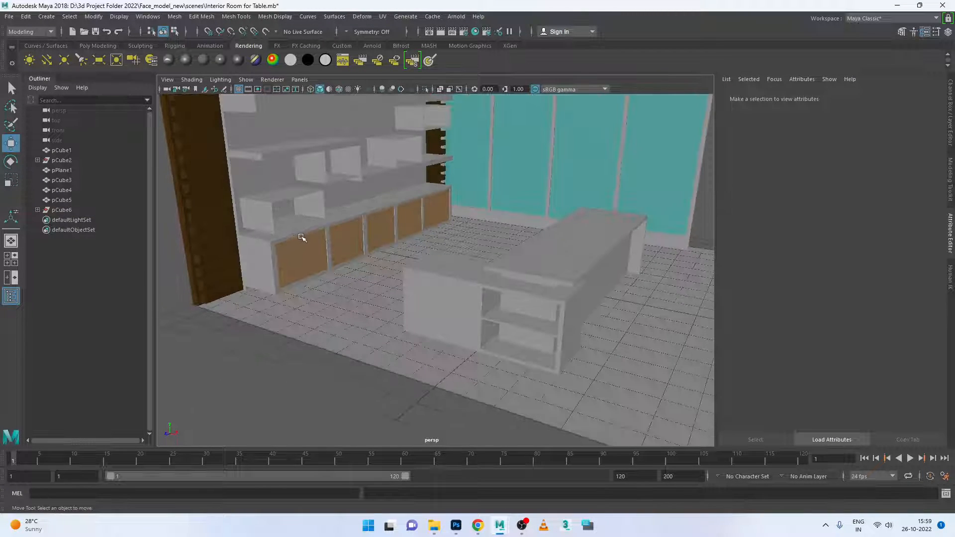
pyautogui.click(303, 231)
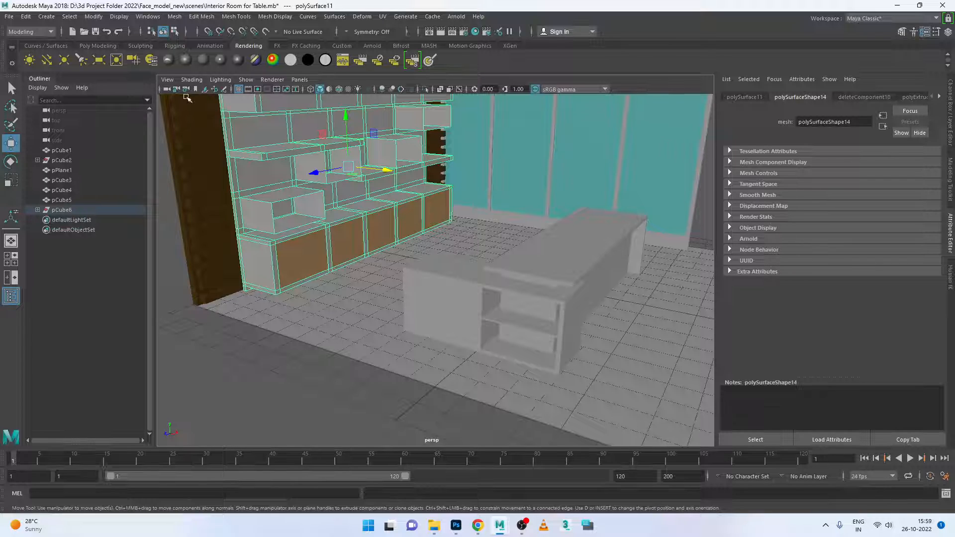
pyautogui.click(200, 59)
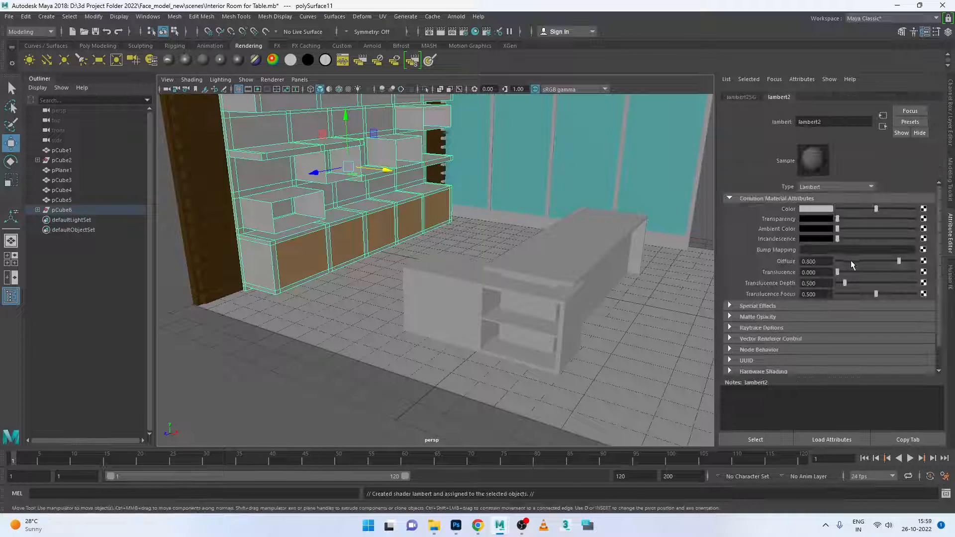
pyautogui.click(826, 209)
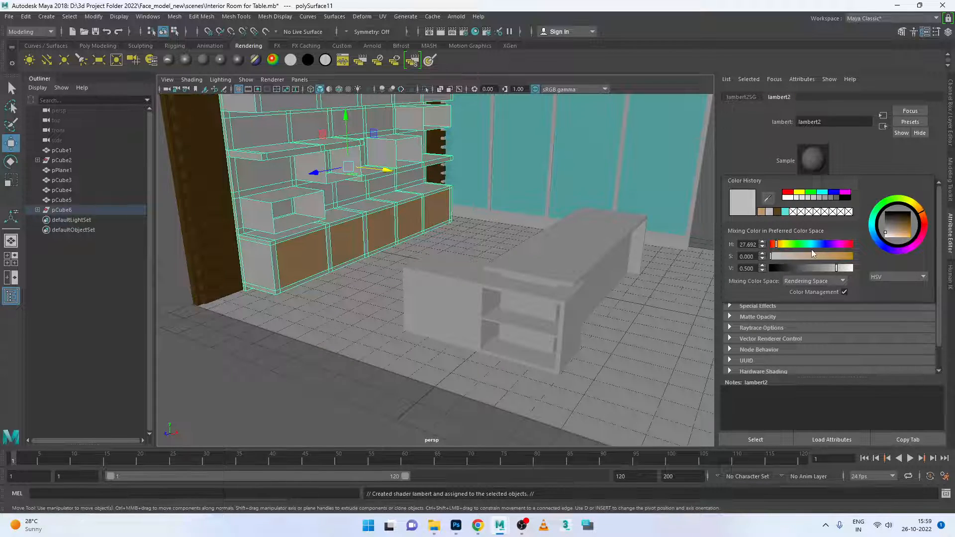
pyautogui.click(799, 255)
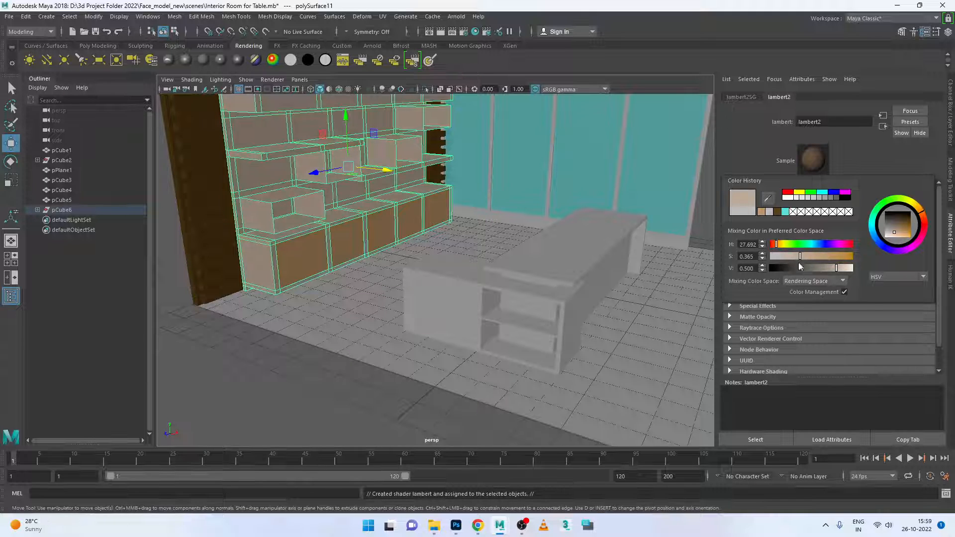
pyautogui.click(382, 408)
pyautogui.keyDown('alt'); pyautogui.moveTo(378, 397); pyautogui.dragTo(485, 340); pyautogui.keyUp('alt')
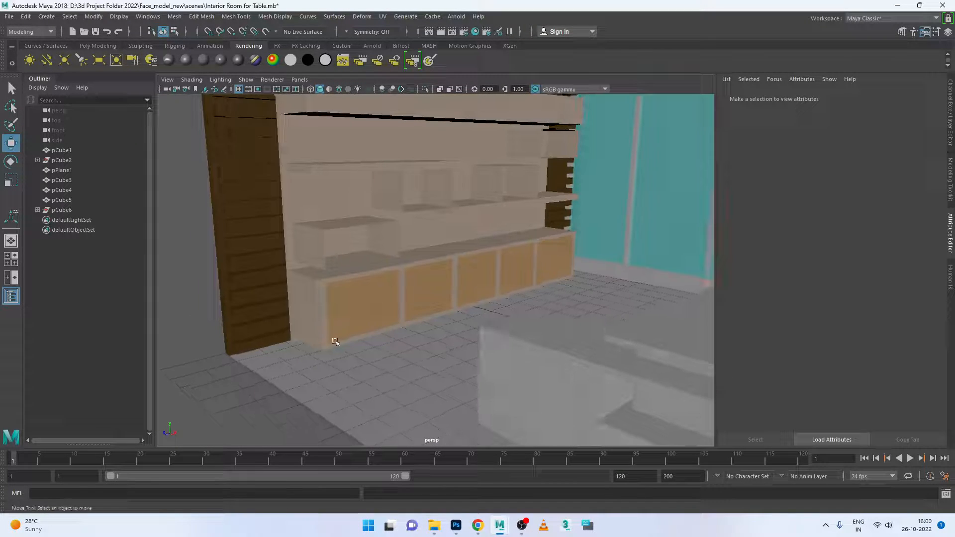
# Select the floor plane and save the scene
pyautogui.click(265, 351)
pyautogui.click(364, 412)
pyautogui.hotkey('ctrl', 's')
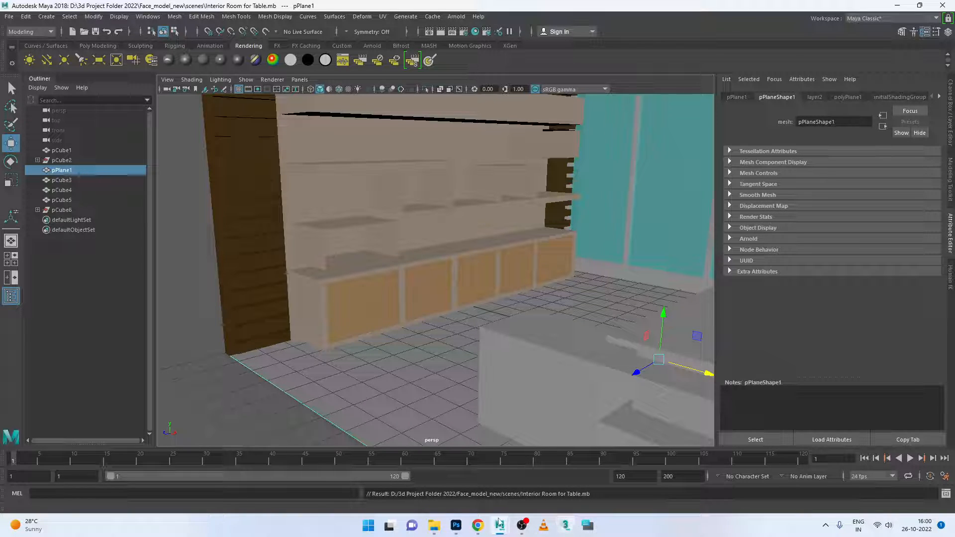
pyautogui.click(522, 525)
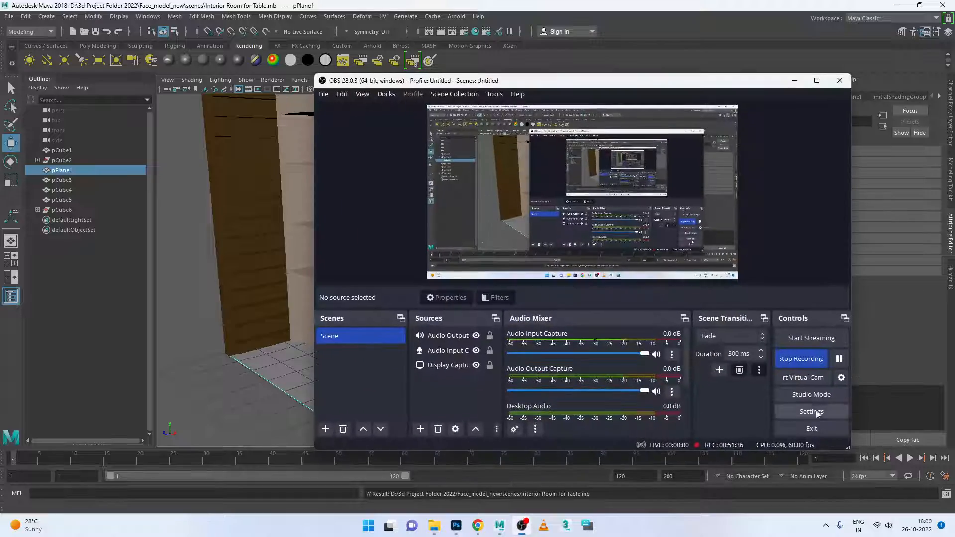